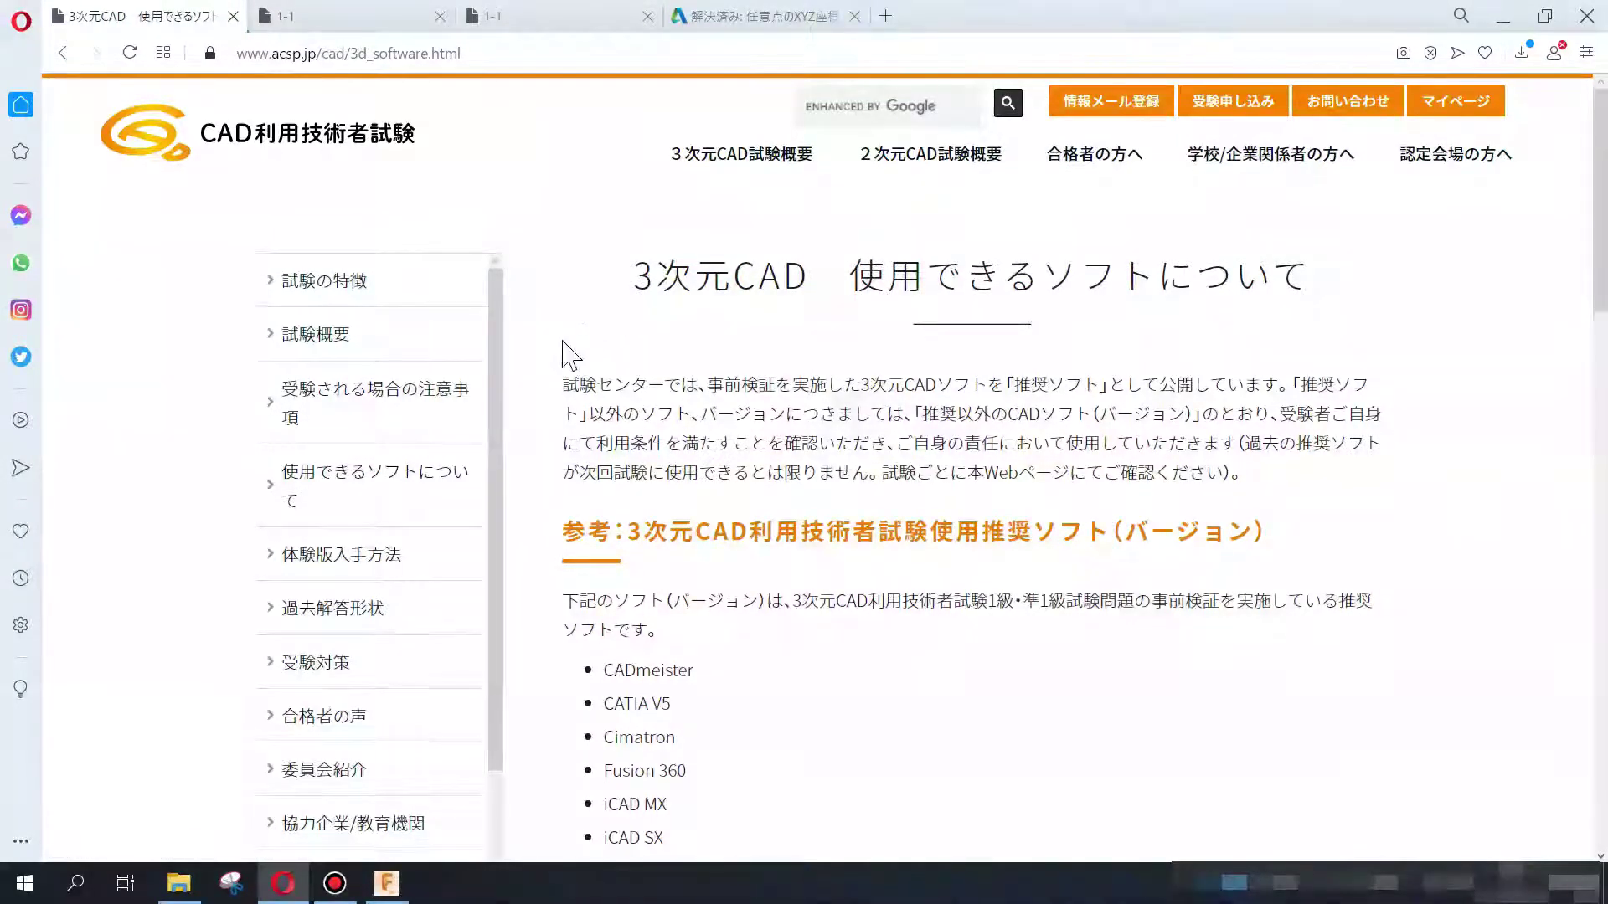
- Open 3d_sample.pdf on the 問2 tab and close the duplicate PDF tab
{"action": "scroll", "coordinate": [673, 374], "scroll_direction": "down", "scroll_amount": 1}
{"action": "scroll", "coordinate": [673, 374], "scroll_direction": "down", "scroll_amount": 10}
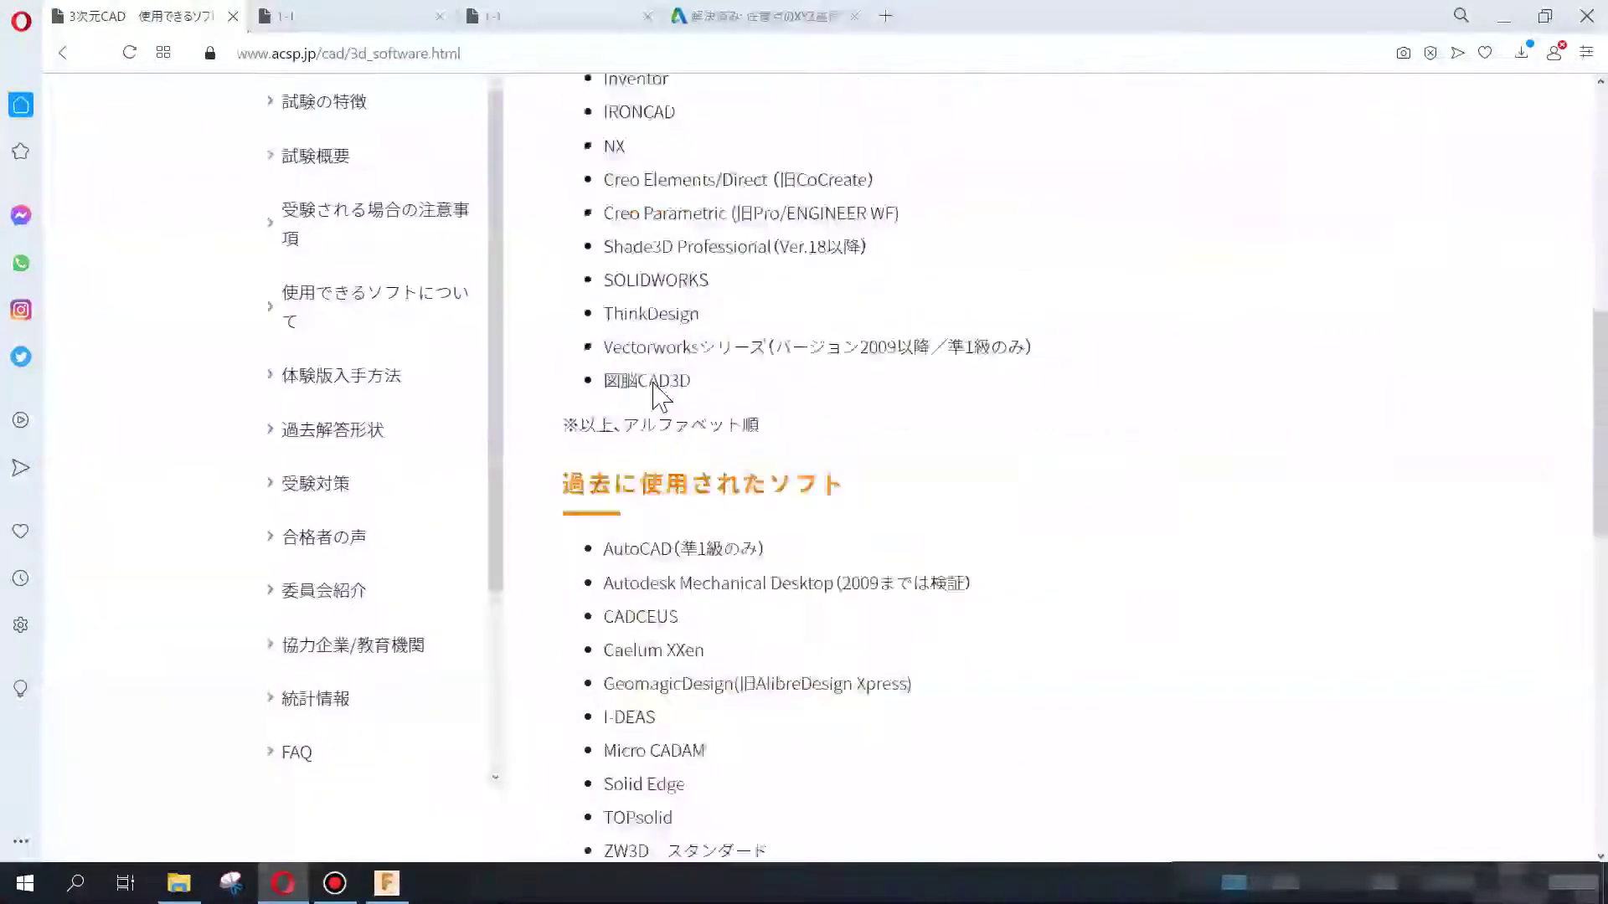
{"action": "scroll", "coordinate": [649, 395], "scroll_direction": "down", "scroll_amount": 5}
{"action": "scroll", "coordinate": [654, 396], "scroll_direction": "down", "scroll_amount": 5}
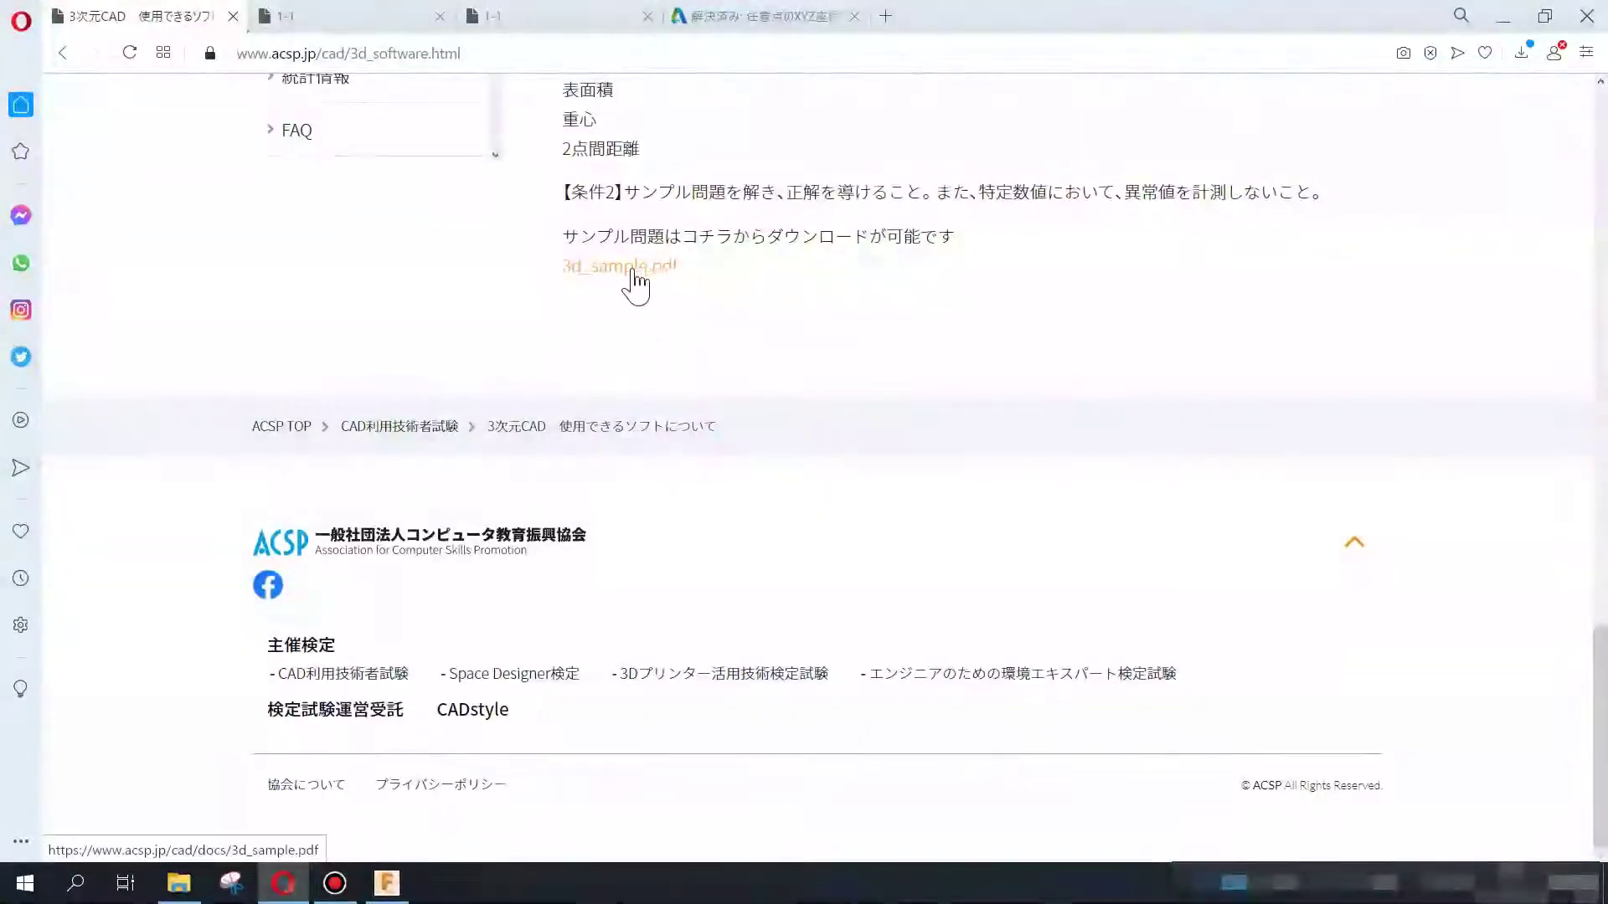
{"action": "left_click", "coordinate": [360, 20]}
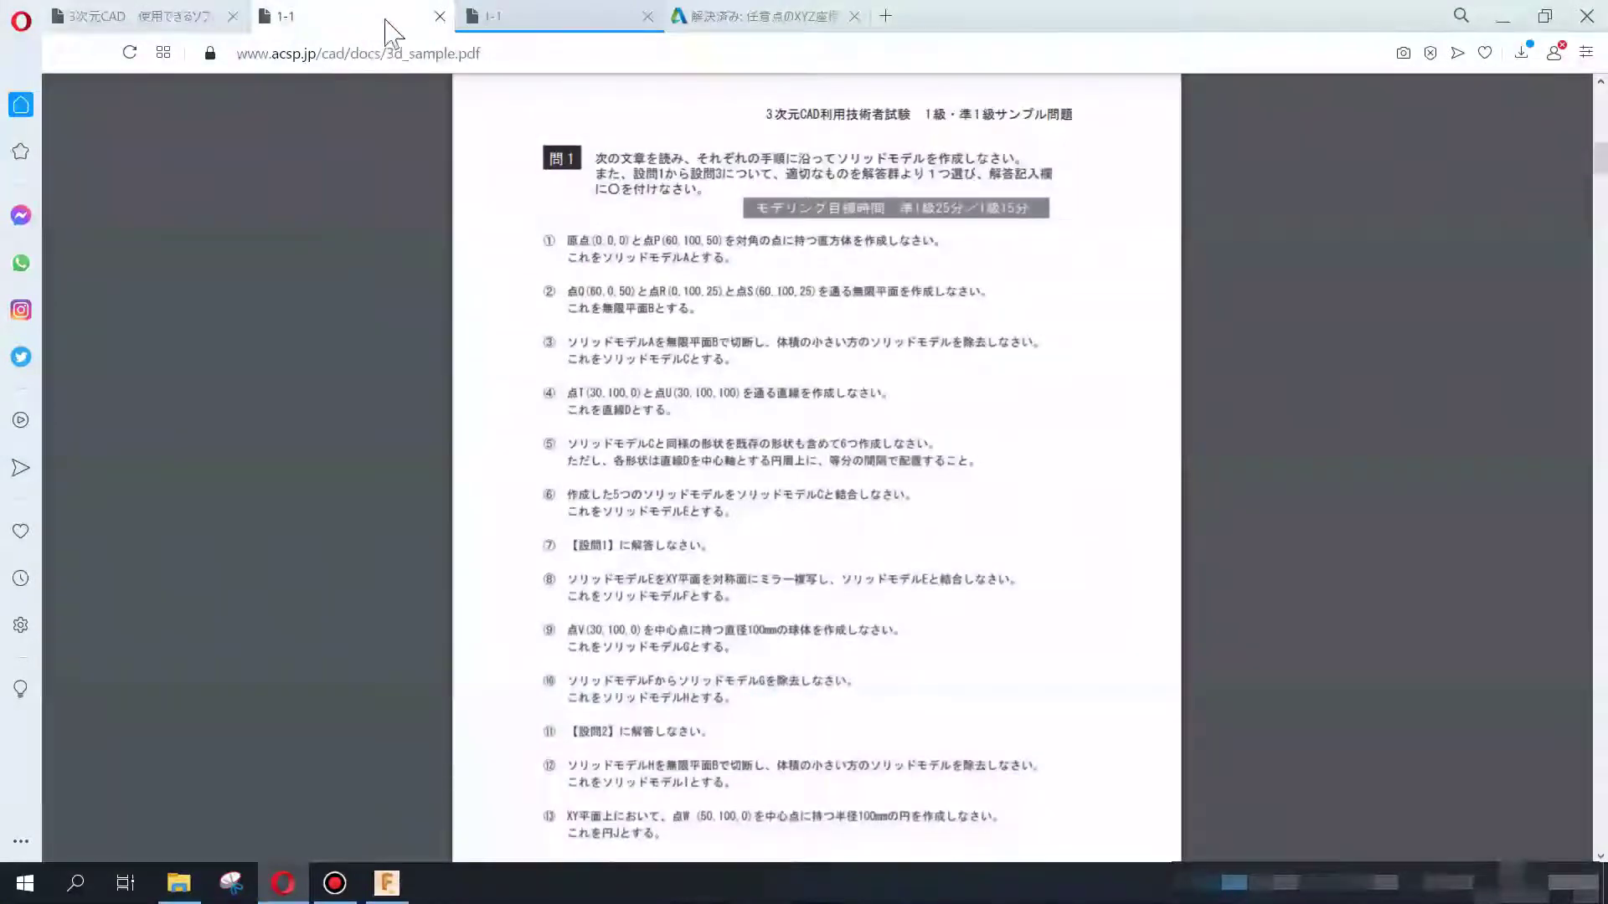
{"action": "left_click", "coordinate": [586, 20]}
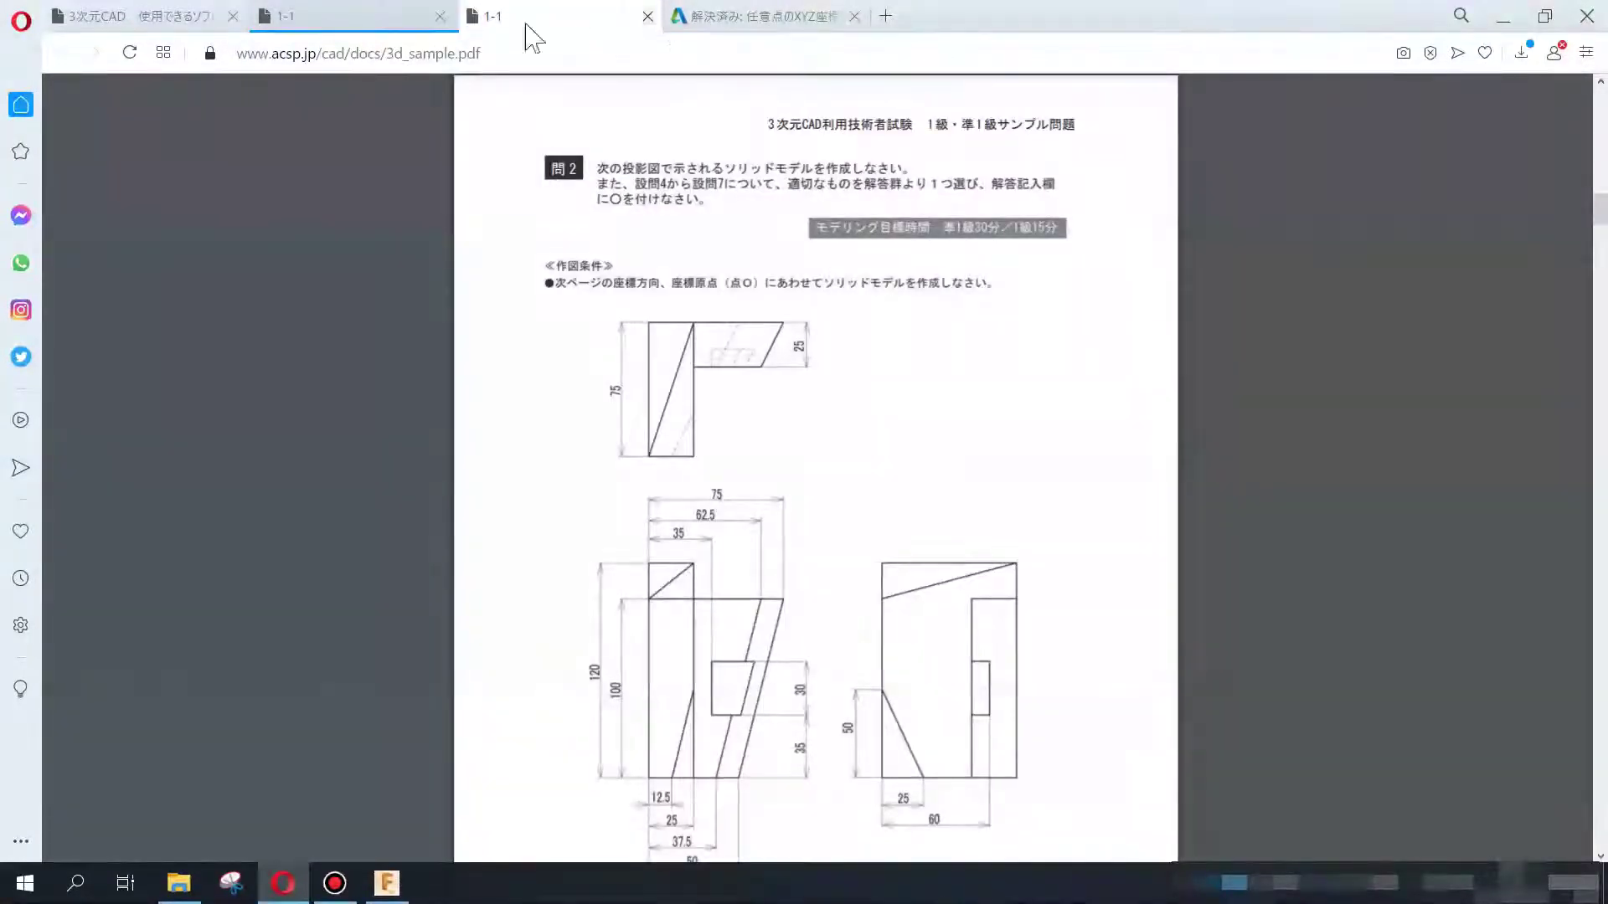
{"action": "left_click", "coordinate": [444, 15]}
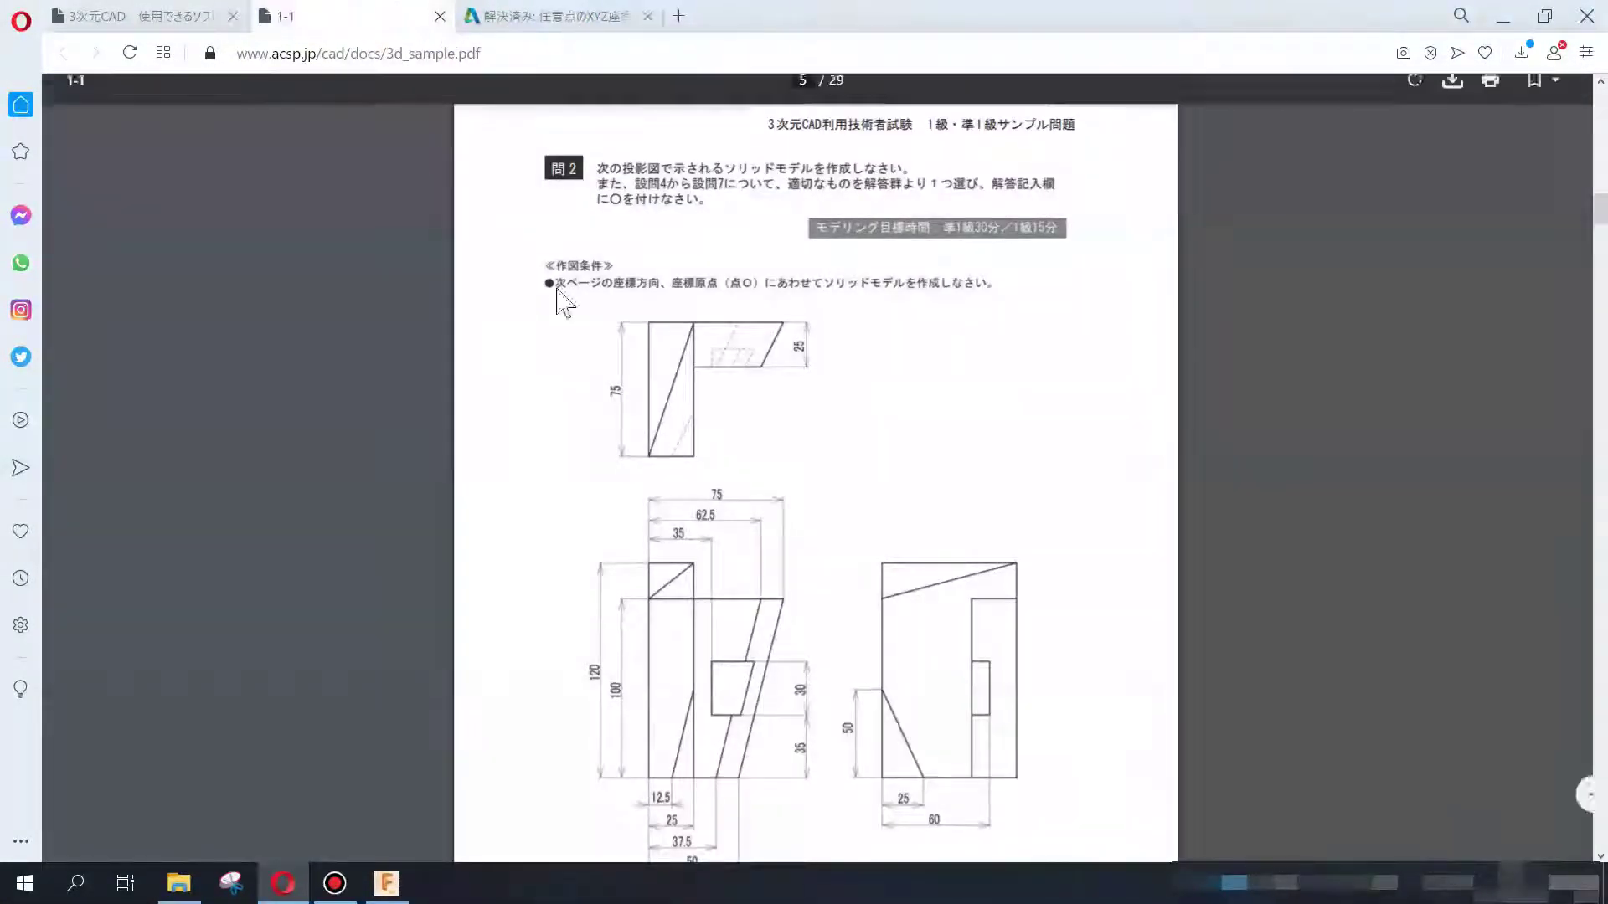
- Scroll to question 2's projection drawings and restore Opera down beside Fusion 360
{"action": "scroll", "coordinate": [645, 339], "scroll_direction": "up", "scroll_amount": 5}
{"action": "scroll", "coordinate": [653, 352], "scroll_direction": "up", "scroll_amount": 5}
{"action": "scroll", "coordinate": [703, 410], "scroll_direction": "up", "scroll_amount": 4}
{"action": "scroll", "coordinate": [682, 412], "scroll_direction": "up", "scroll_amount": 1}
{"action": "scroll", "coordinate": [720, 364], "scroll_direction": "up", "scroll_amount": 2}
{"action": "scroll", "coordinate": [703, 360], "scroll_direction": "up", "scroll_amount": 4}
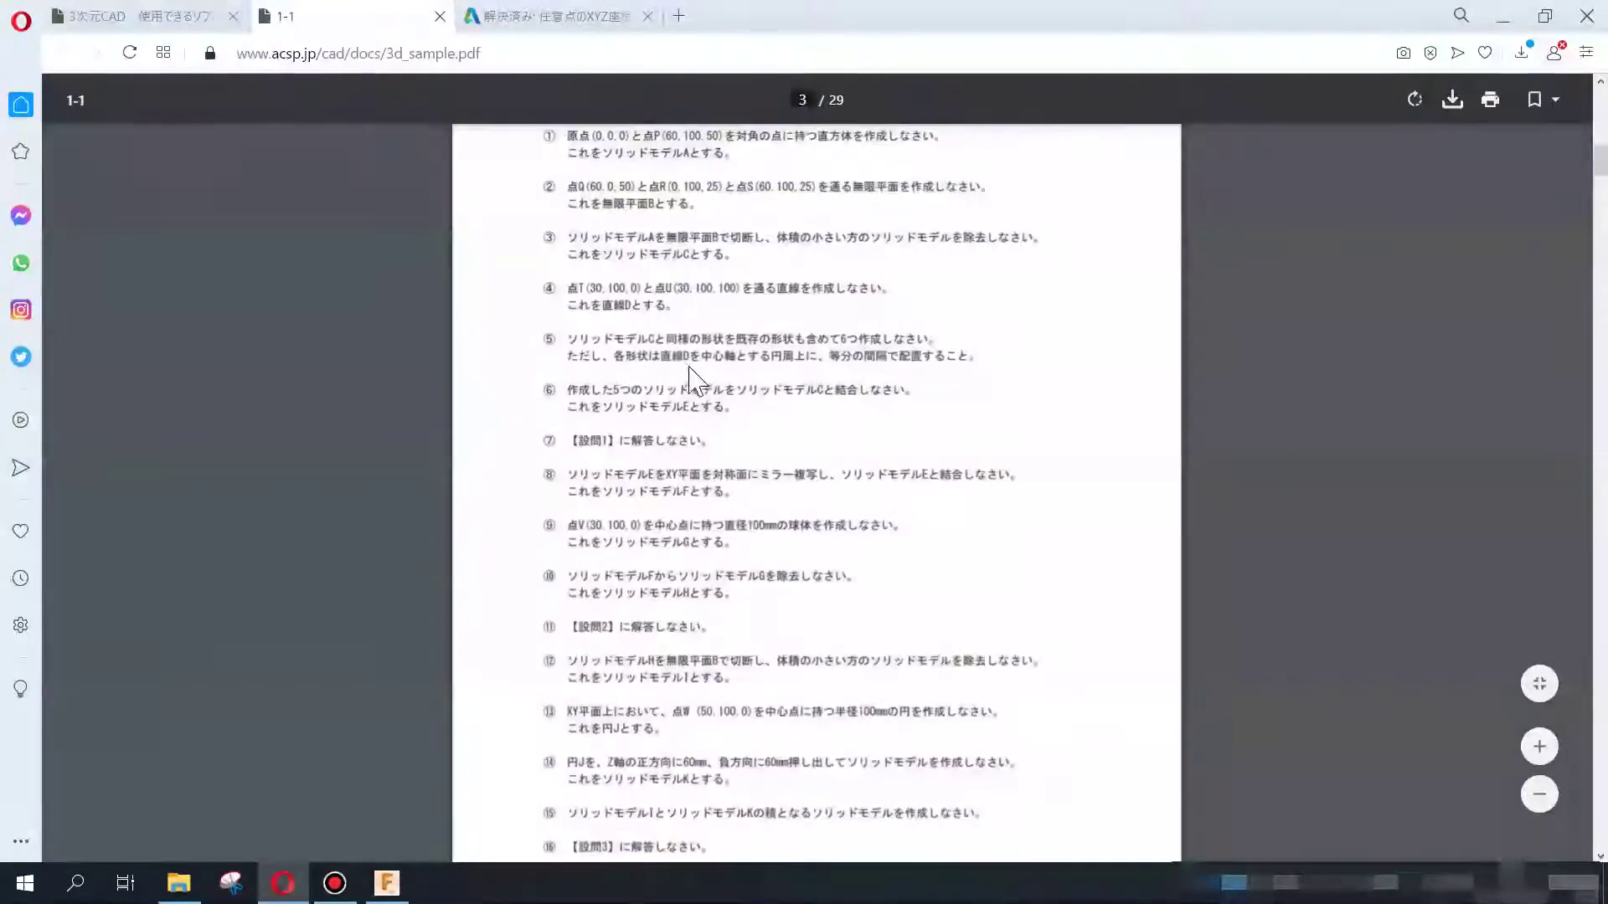
{"action": "scroll", "coordinate": [680, 352], "scroll_direction": "up", "scroll_amount": 1}
{"action": "scroll", "coordinate": [680, 352], "scroll_direction": "down", "scroll_amount": 5}
{"action": "scroll", "coordinate": [680, 352], "scroll_direction": "down", "scroll_amount": 6}
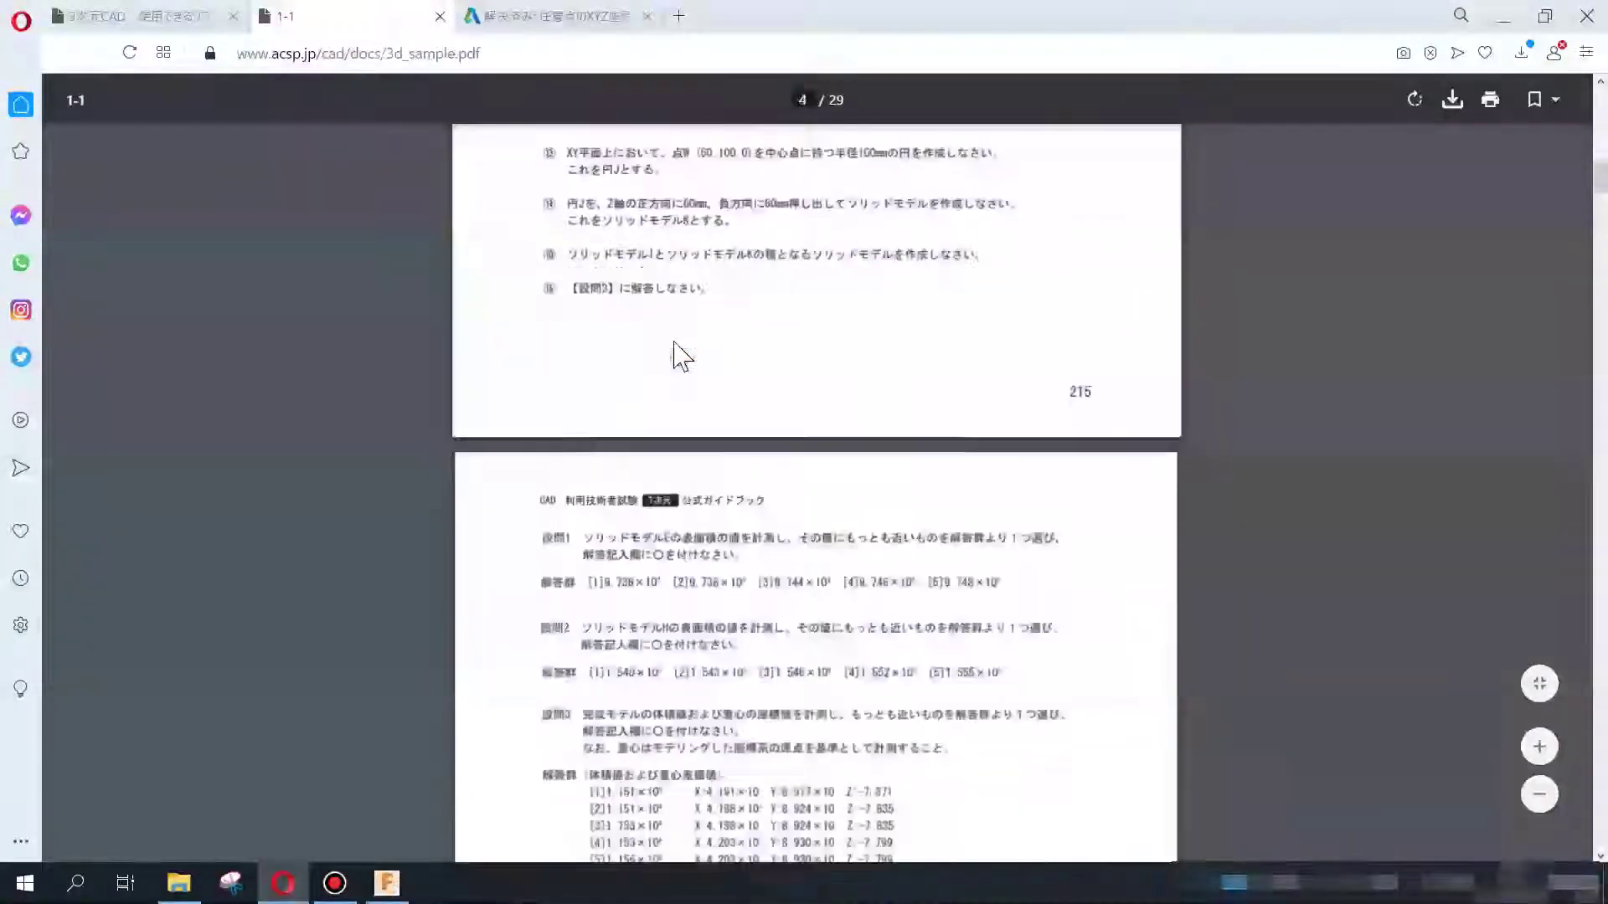
{"action": "scroll", "coordinate": [676, 356], "scroll_direction": "down", "scroll_amount": 5}
{"action": "scroll", "coordinate": [682, 356], "scroll_direction": "down", "scroll_amount": 3}
{"action": "scroll", "coordinate": [683, 356], "scroll_direction": "down", "scroll_amount": 3}
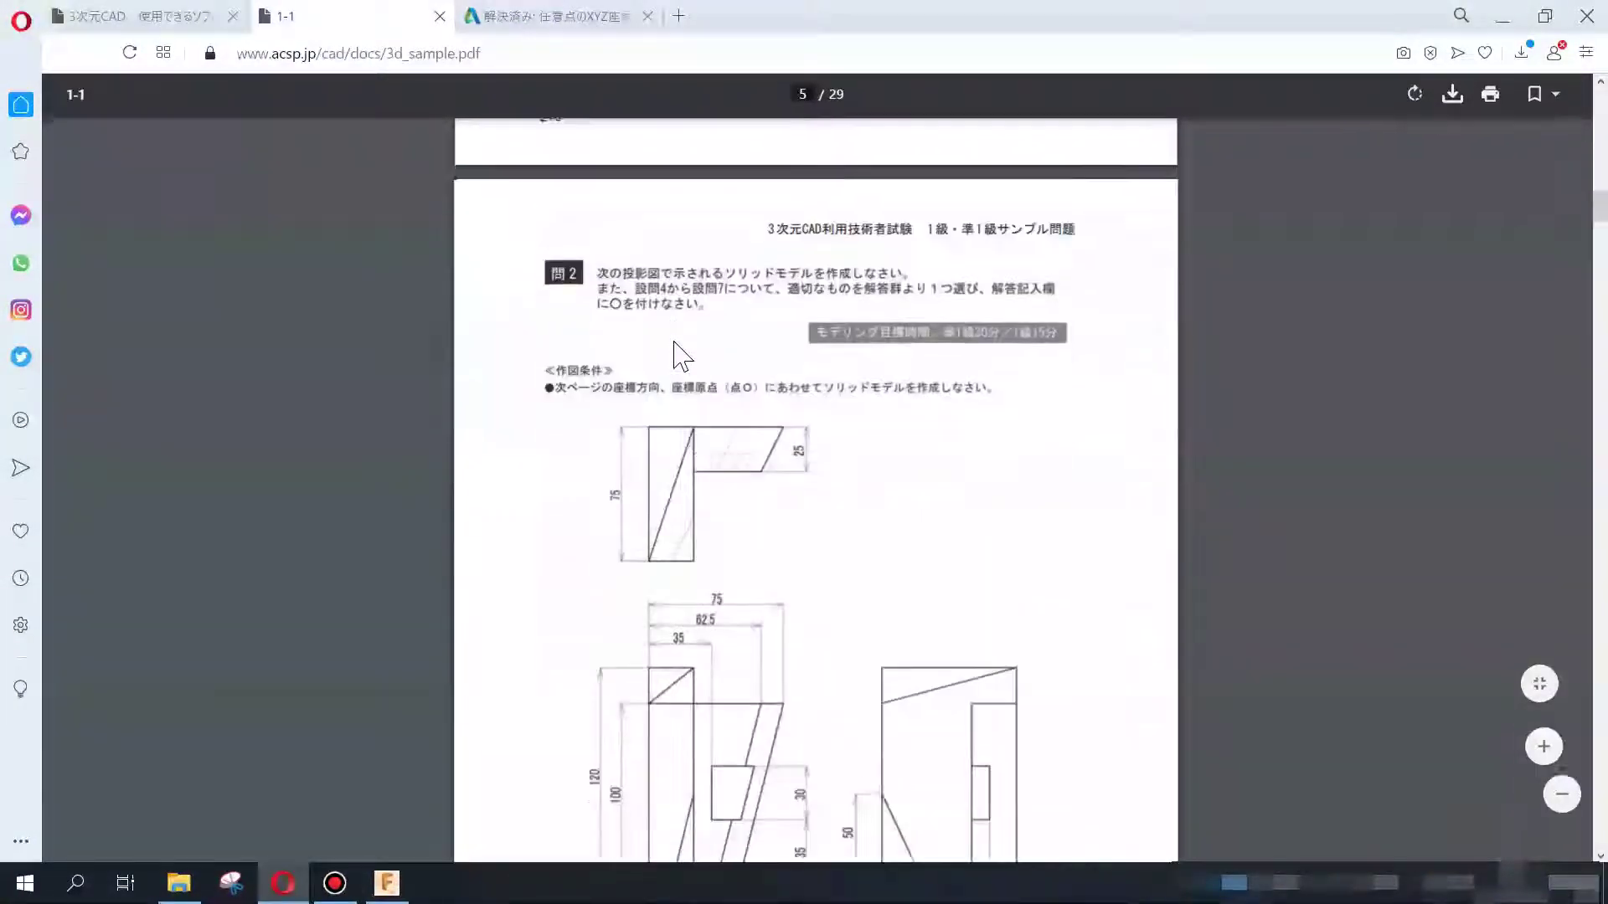
{"action": "scroll", "coordinate": [682, 358], "scroll_direction": "down", "scroll_amount": 2}
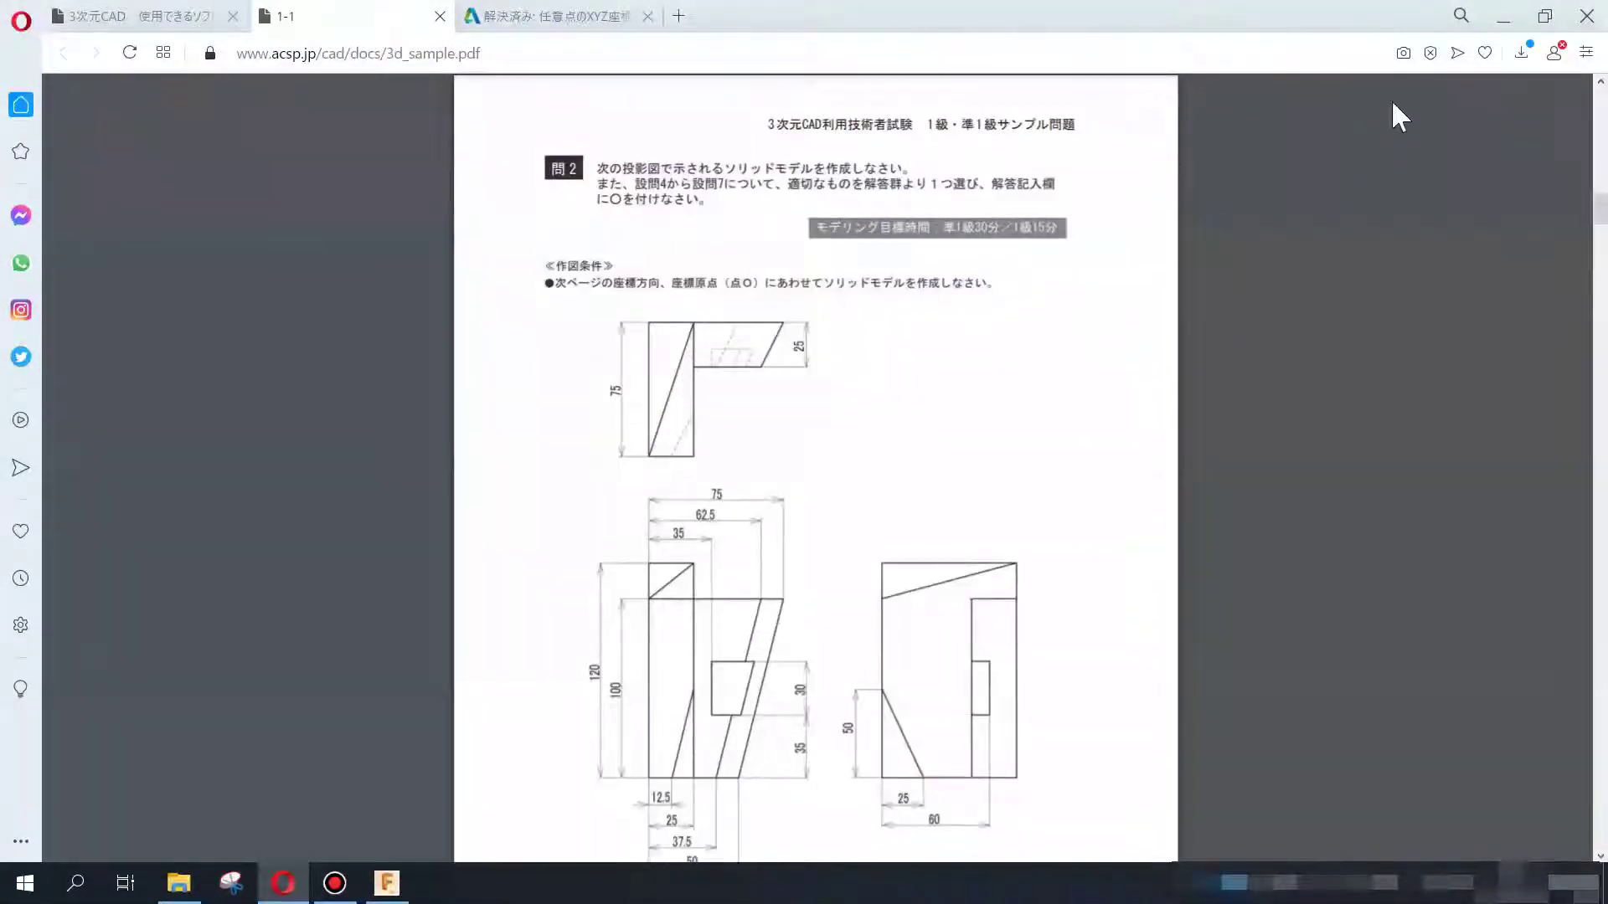
{"action": "left_click", "coordinate": [1542, 17]}
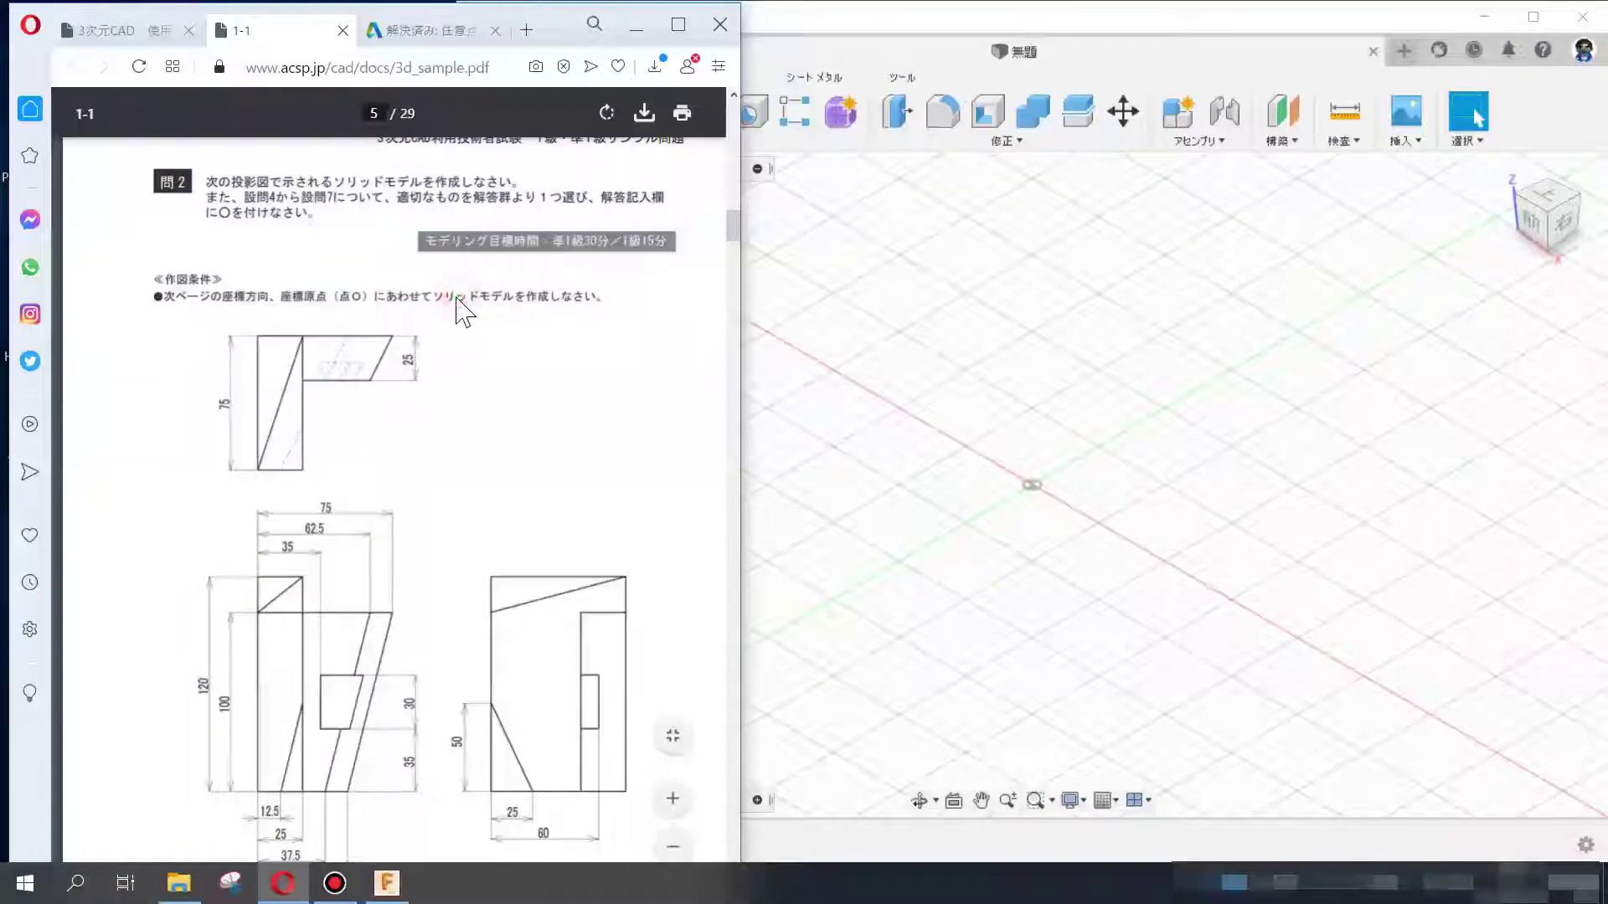
- Scroll the PDF to page 6 with the 座標方向・座標原点 (点O) drawings
{"action": "left_click", "coordinate": [483, 412]}
{"action": "scroll", "coordinate": [387, 563], "scroll_direction": "down", "scroll_amount": 3}
{"action": "scroll", "coordinate": [381, 571], "scroll_direction": "up", "scroll_amount": 3}
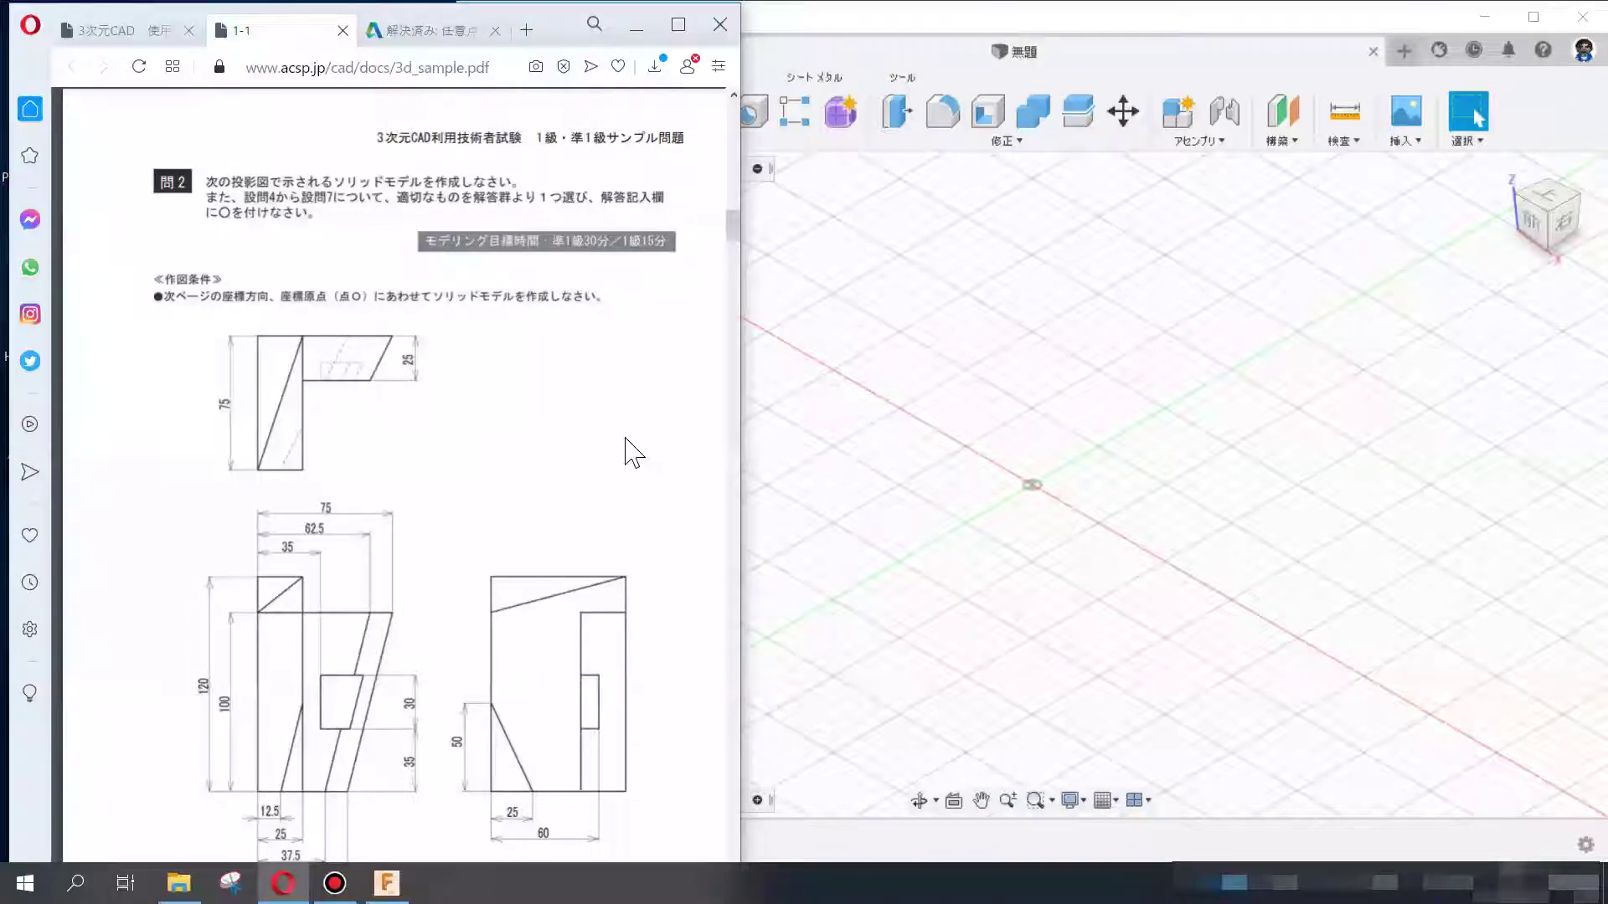
{"action": "scroll", "coordinate": [632, 452], "scroll_direction": "down", "scroll_amount": 1}
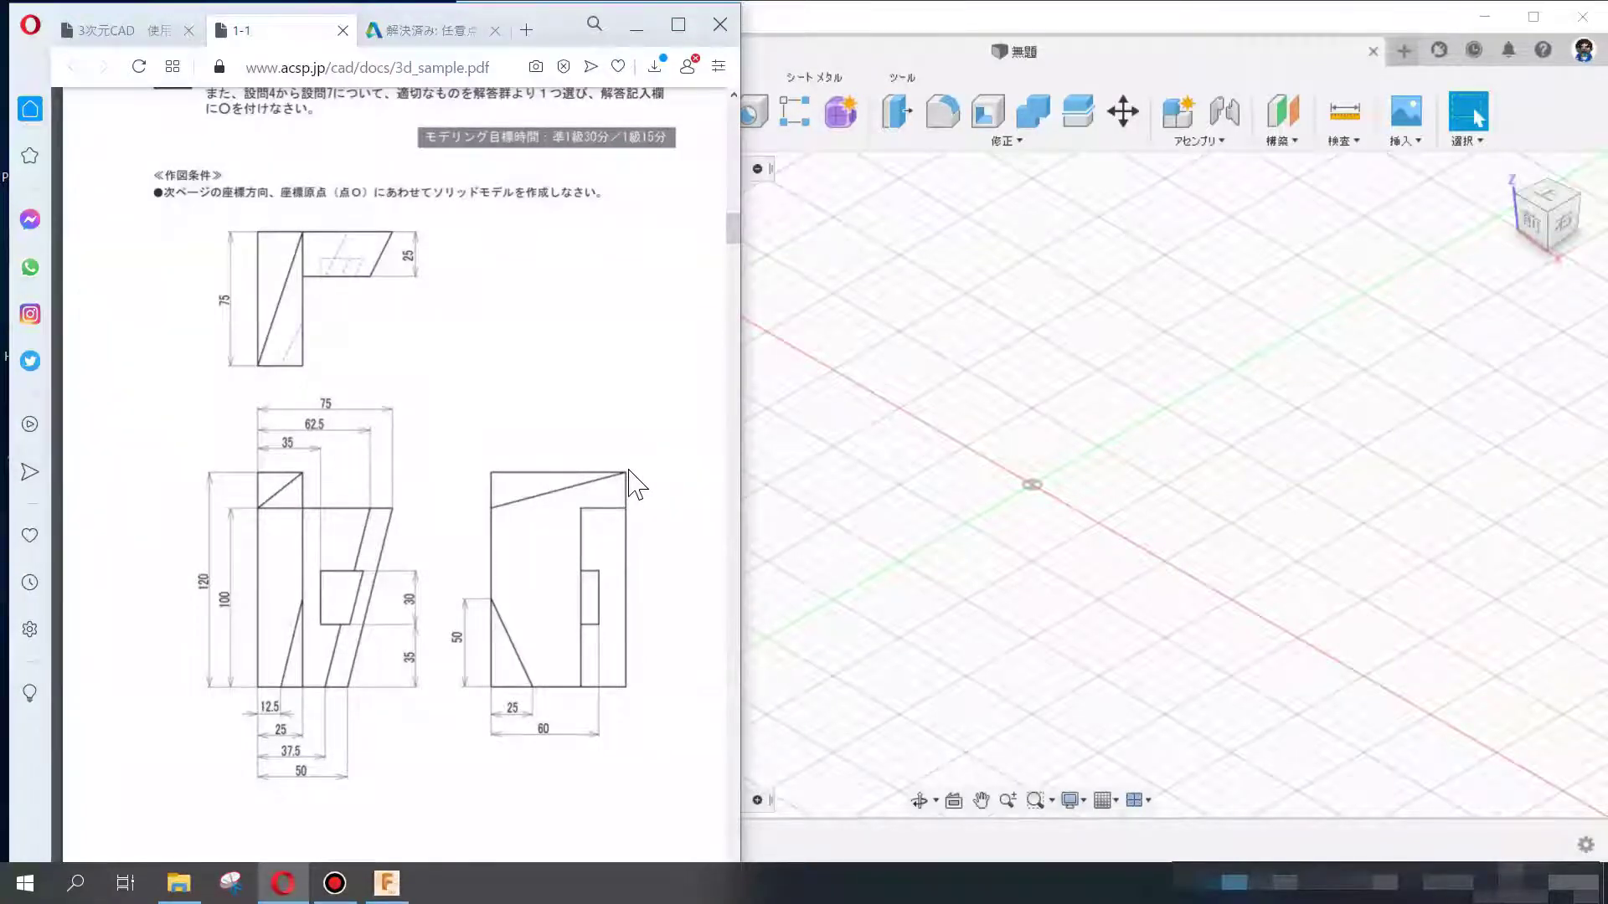
{"action": "scroll", "coordinate": [637, 484], "scroll_direction": "down", "scroll_amount": 5}
{"action": "scroll", "coordinate": [636, 484], "scroll_direction": "down", "scroll_amount": 3}
{"action": "scroll", "coordinate": [635, 483], "scroll_direction": "down", "scroll_amount": 2}
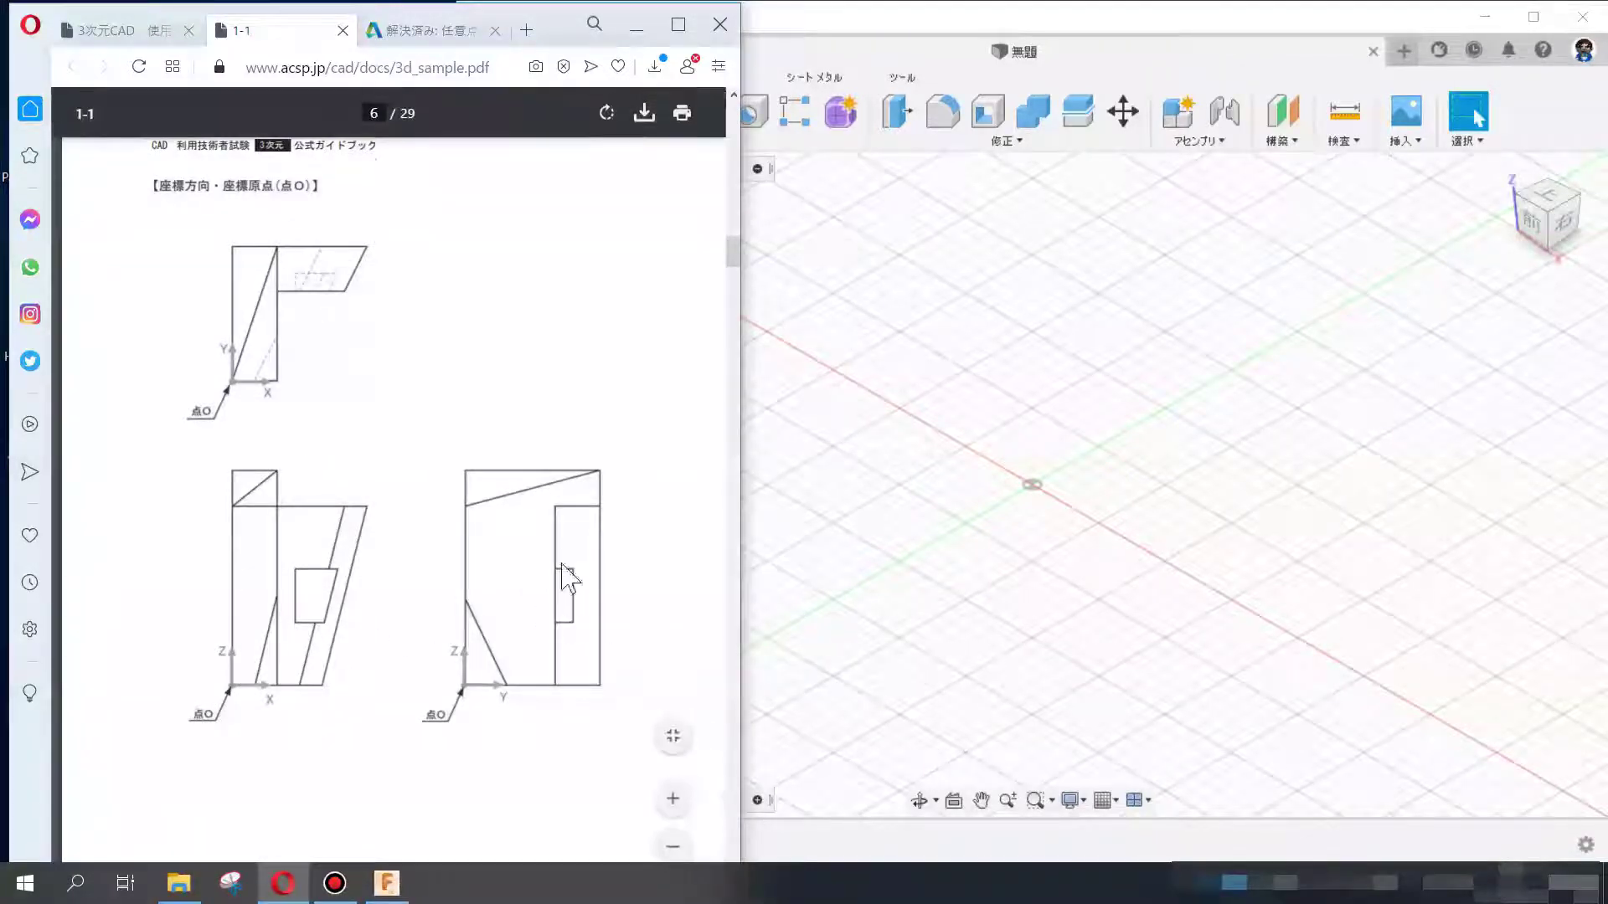
{"action": "left_click", "coordinate": [1540, 222]}
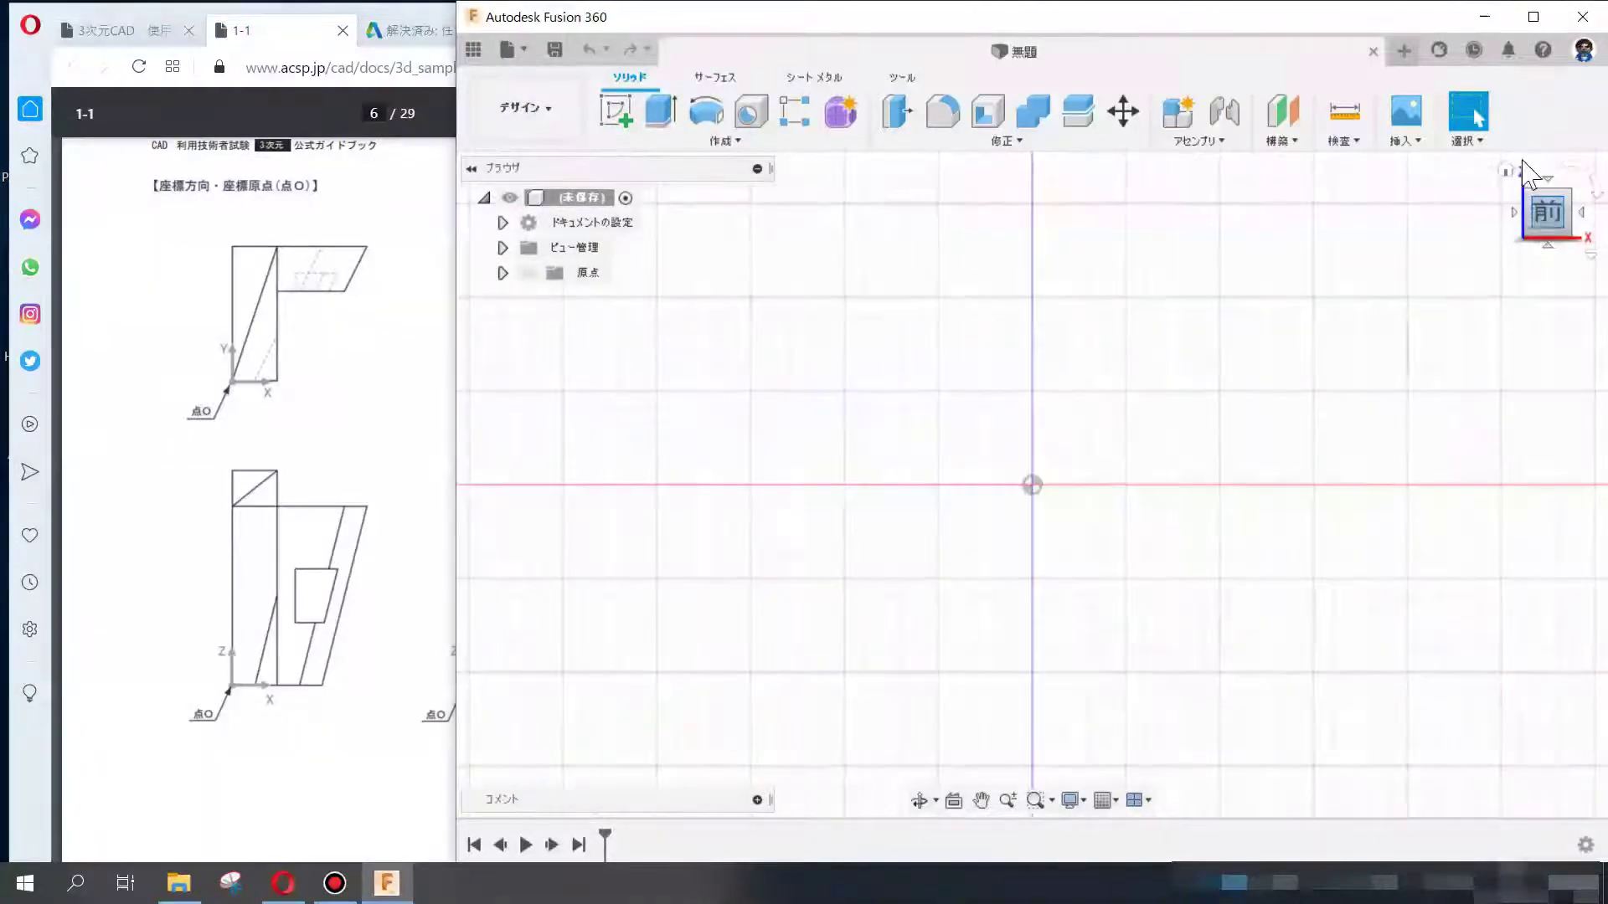
- Compare Fusion's home and top views against the drawings, ending in the home view
{"action": "left_click", "coordinate": [1504, 172]}
{"action": "left_click", "coordinate": [1547, 194]}
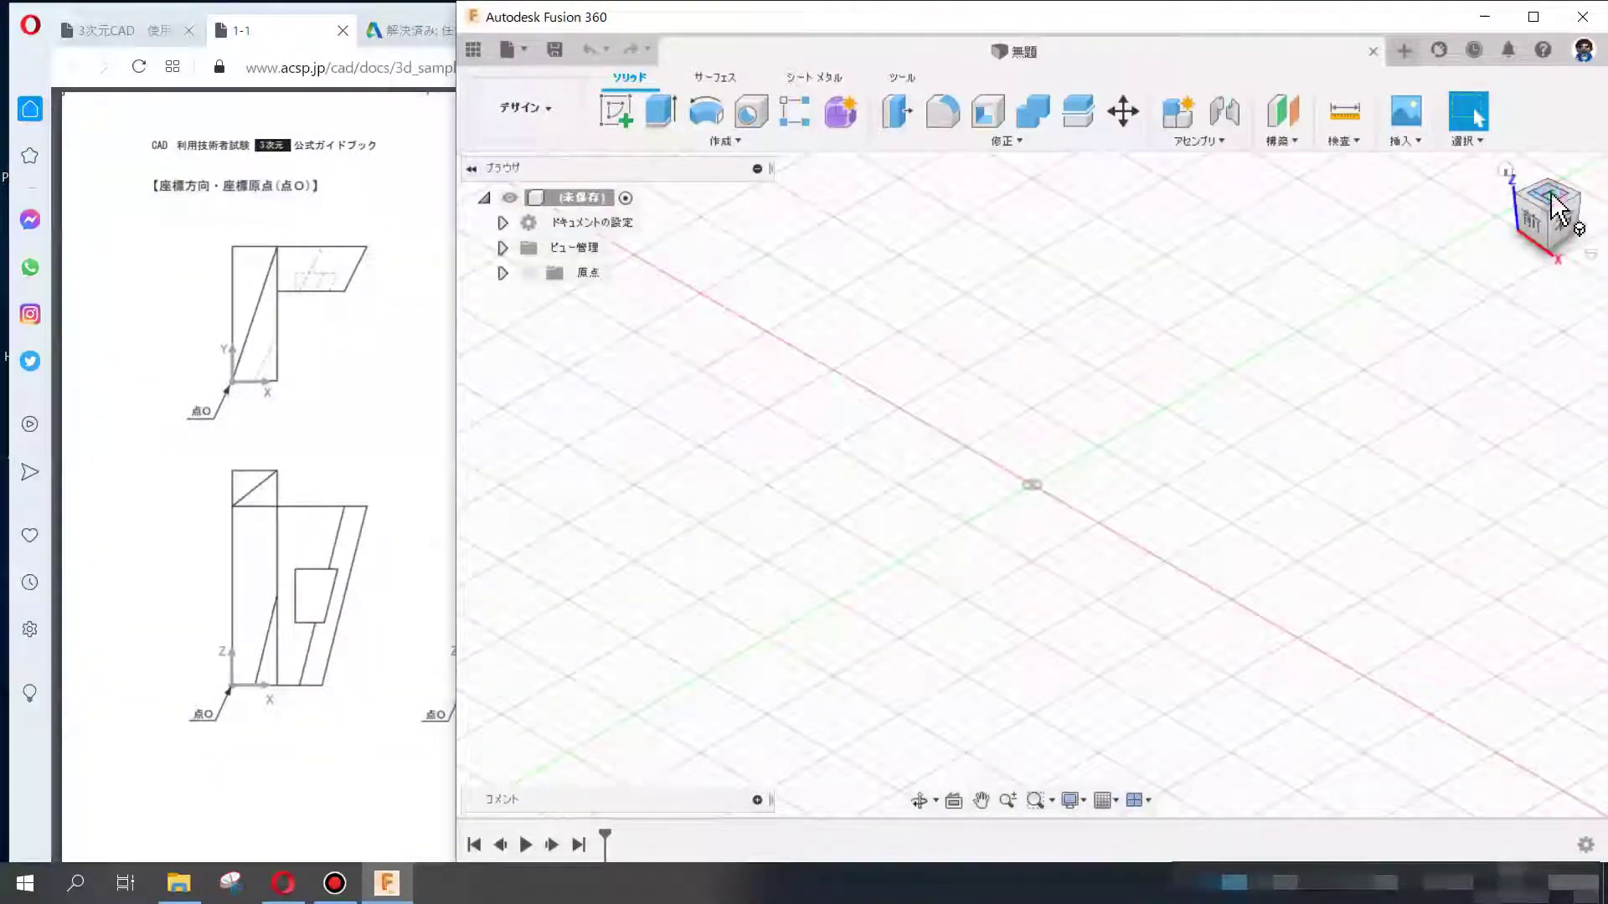
{"action": "left_click", "coordinate": [318, 318]}
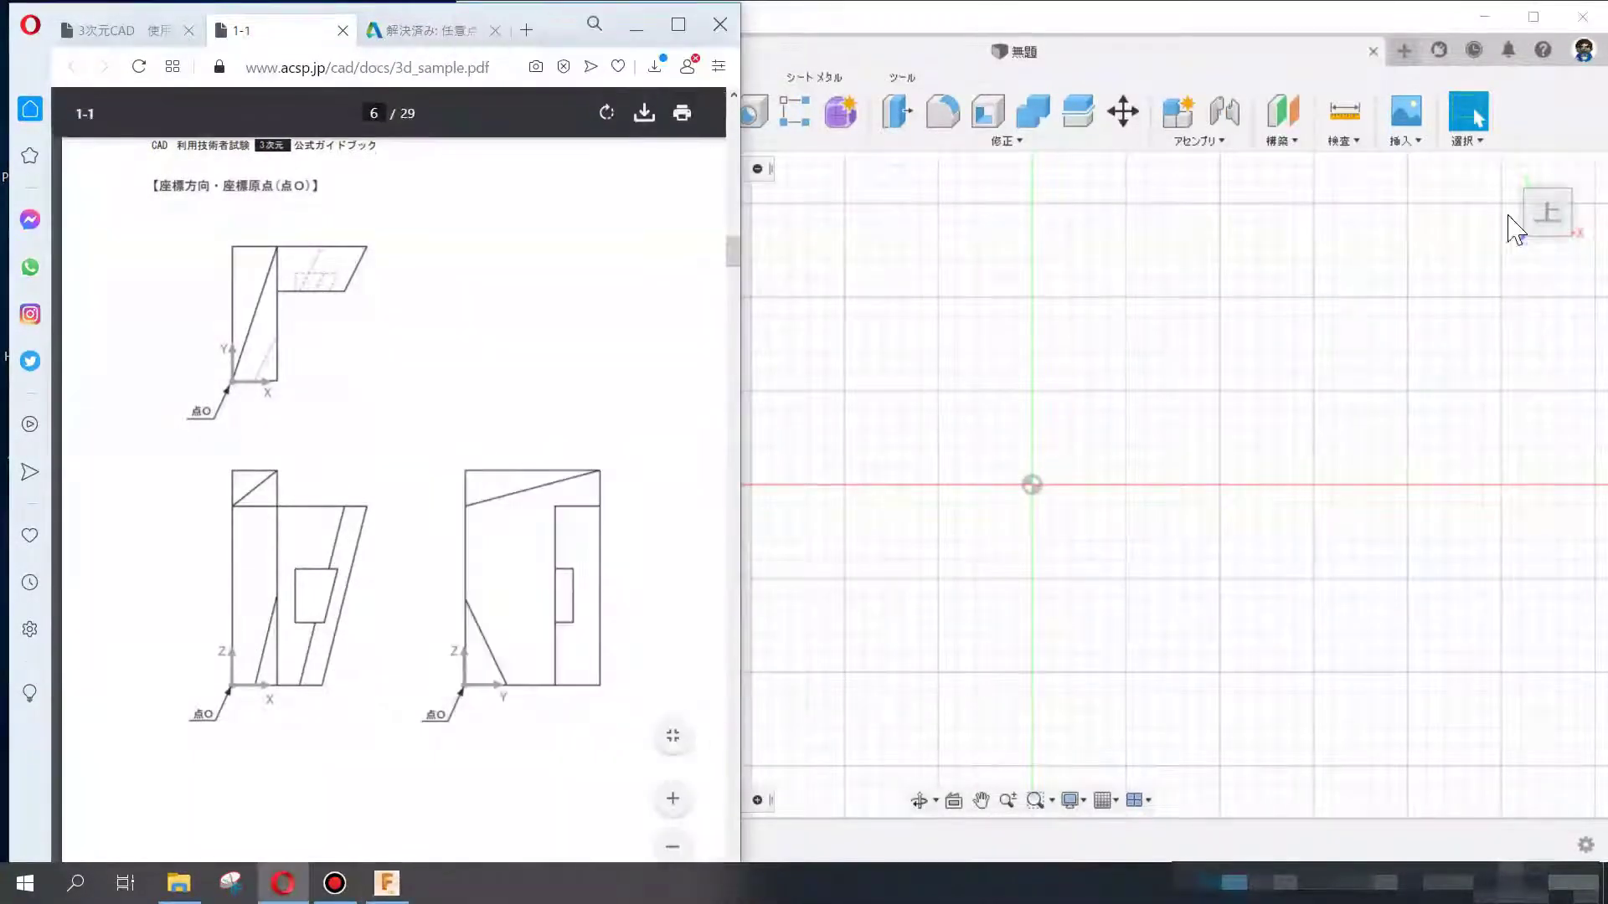
{"action": "left_click", "coordinate": [1504, 171]}
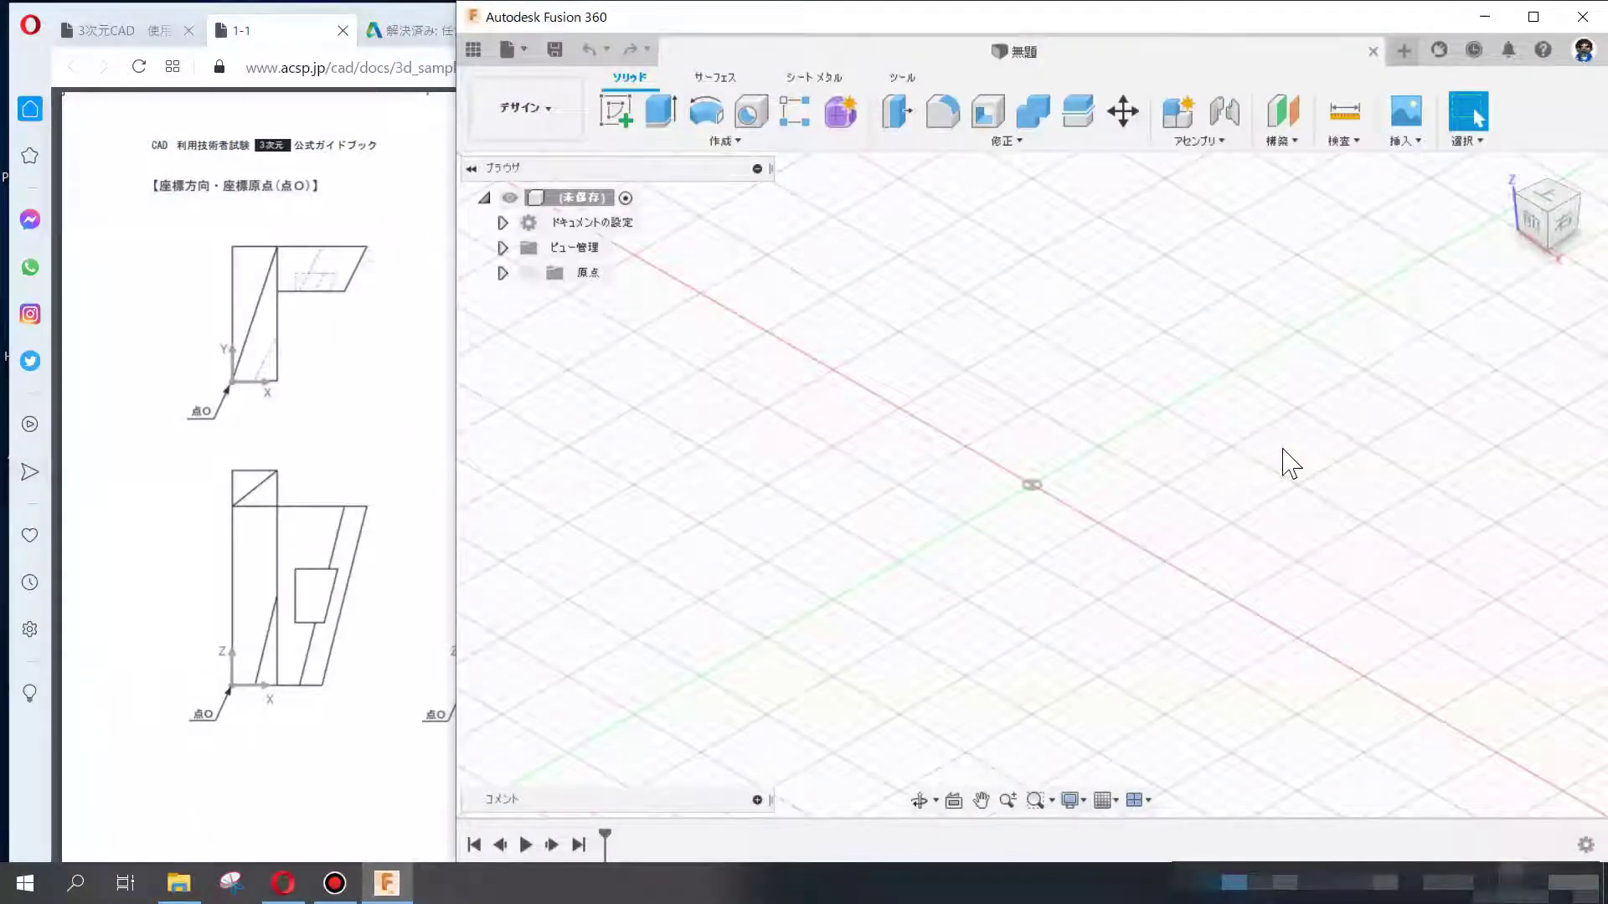
- Scroll the PDF back to question 2's dimensioned drawings (75, 120, 60)
{"action": "left_click", "coordinate": [247, 521]}
{"action": "scroll", "coordinate": [433, 527], "scroll_direction": "down", "scroll_amount": 2}
{"action": "scroll", "coordinate": [441, 529], "scroll_direction": "down", "scroll_amount": 5}
{"action": "scroll", "coordinate": [442, 529], "scroll_direction": "down", "scroll_amount": 5}
{"action": "scroll", "coordinate": [439, 530], "scroll_direction": "down", "scroll_amount": 3}
{"action": "scroll", "coordinate": [436, 530], "scroll_direction": "down", "scroll_amount": 5}
{"action": "scroll", "coordinate": [436, 529], "scroll_direction": "down", "scroll_amount": 2}
{"action": "scroll", "coordinate": [436, 529], "scroll_direction": "down", "scroll_amount": 5}
{"action": "scroll", "coordinate": [435, 529], "scroll_direction": "down", "scroll_amount": 5}
{"action": "scroll", "coordinate": [435, 530], "scroll_direction": "down", "scroll_amount": 1}
{"action": "scroll", "coordinate": [436, 529], "scroll_direction": "down", "scroll_amount": 5}
{"action": "scroll", "coordinate": [436, 529], "scroll_direction": "down", "scroll_amount": 5}
{"action": "scroll", "coordinate": [434, 529], "scroll_direction": "down", "scroll_amount": 5}
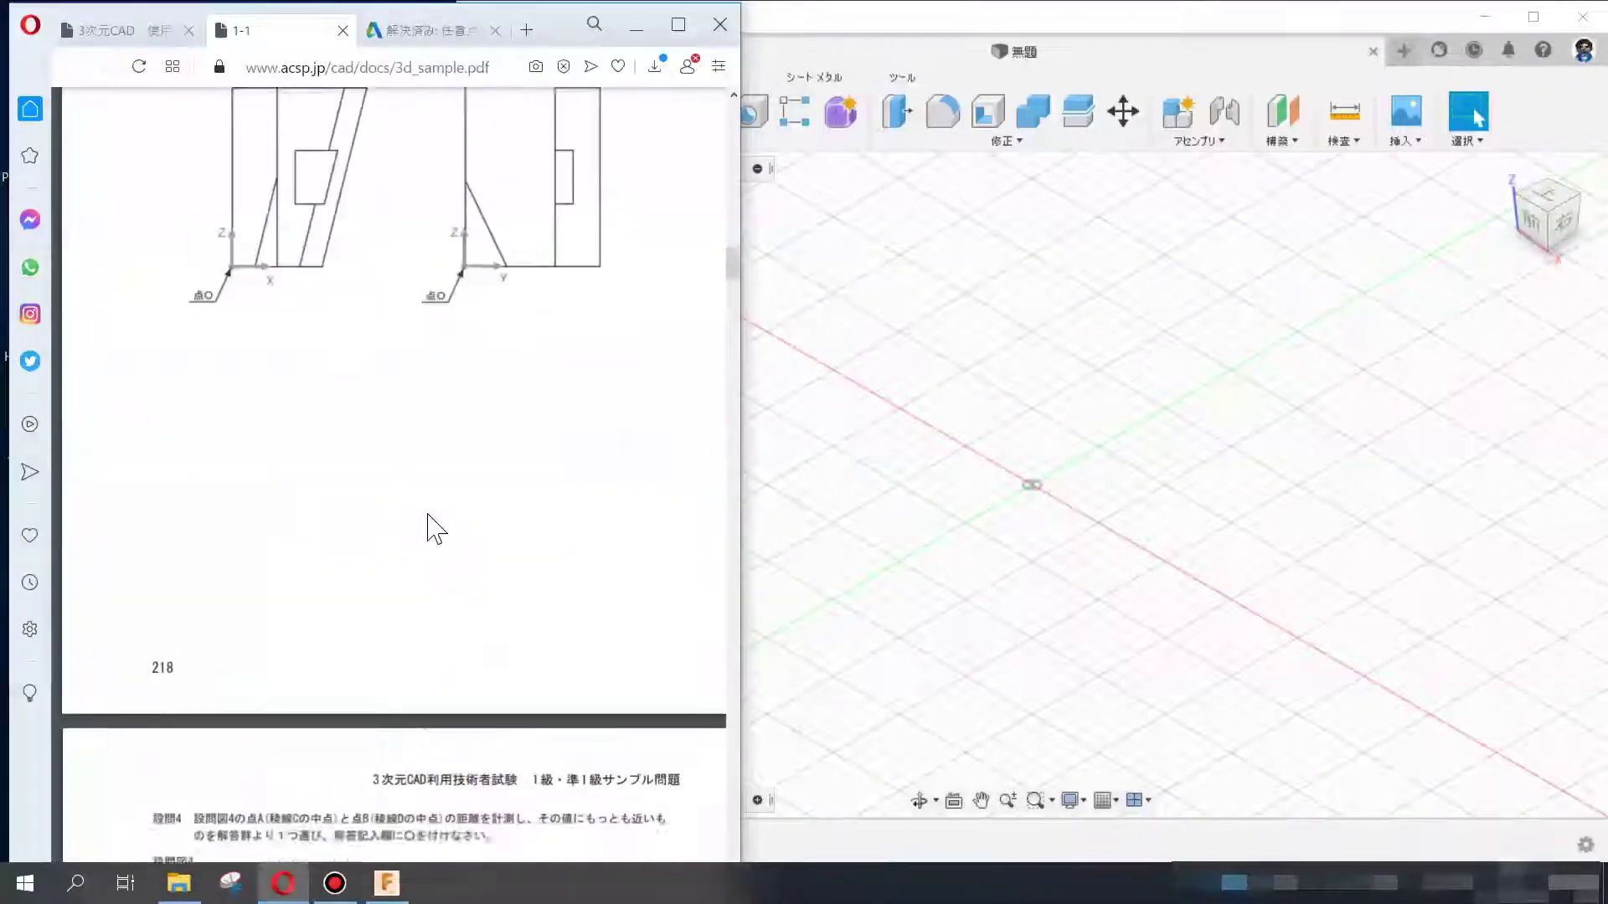
{"action": "scroll", "coordinate": [436, 529], "scroll_direction": "up", "scroll_amount": 5}
{"action": "scroll", "coordinate": [435, 529], "scroll_direction": "up", "scroll_amount": 5}
{"action": "scroll", "coordinate": [435, 530], "scroll_direction": "up", "scroll_amount": 3}
{"action": "scroll", "coordinate": [436, 529], "scroll_direction": "up", "scroll_amount": 3}
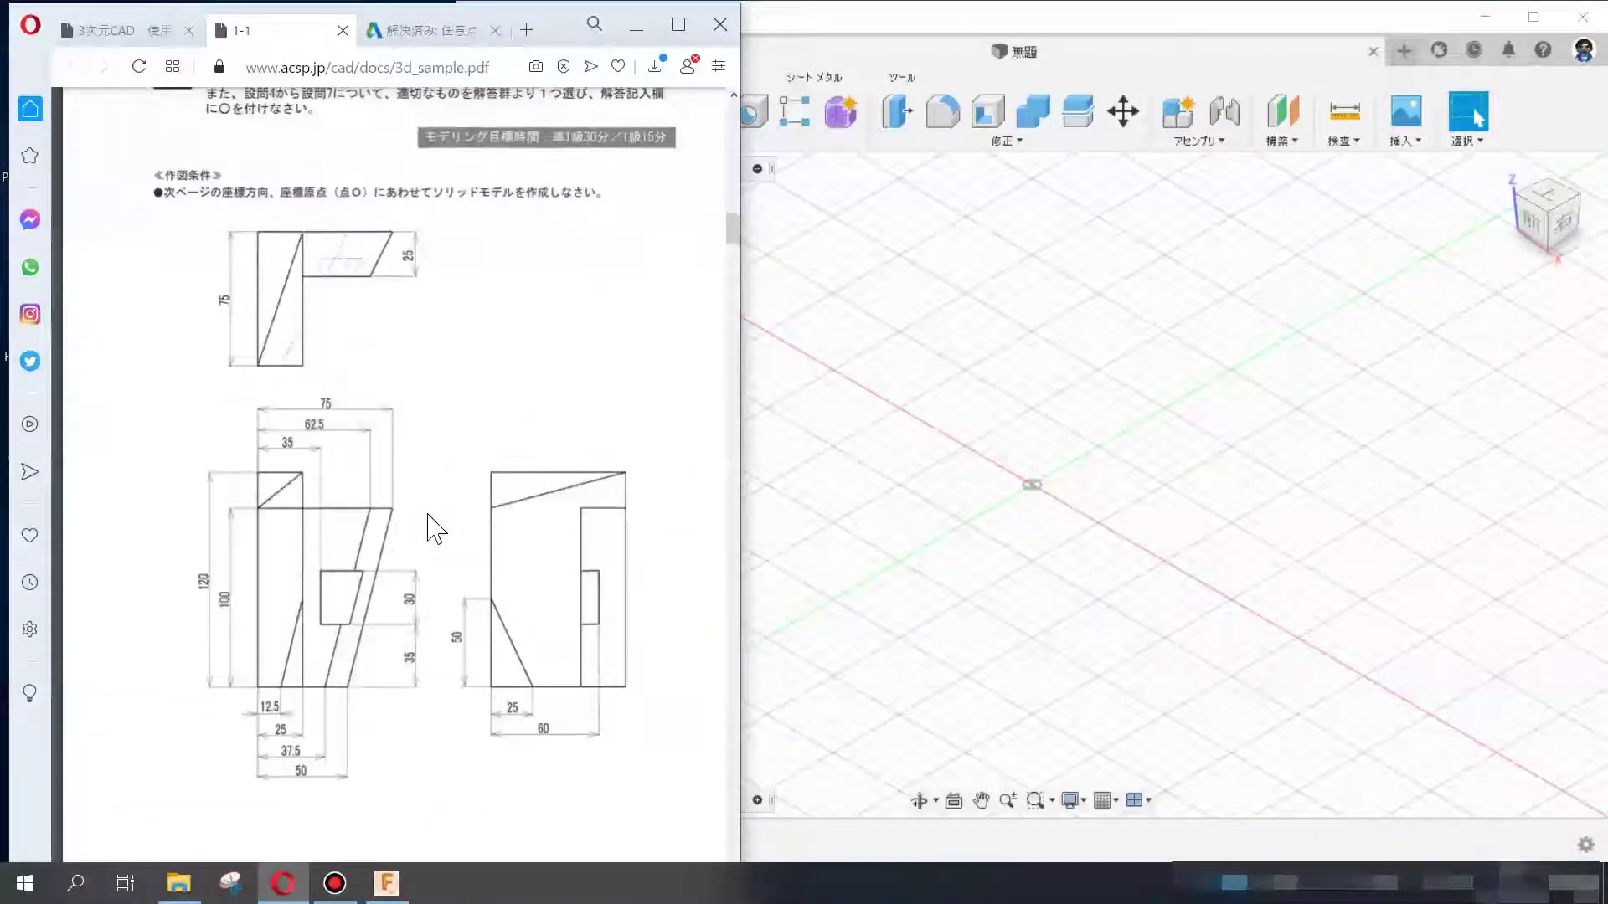
{"action": "scroll", "coordinate": [424, 538], "scroll_direction": "down", "scroll_amount": 5}
{"action": "scroll", "coordinate": [411, 561], "scroll_direction": "down", "scroll_amount": 5}
{"action": "scroll", "coordinate": [389, 578], "scroll_direction": "down", "scroll_amount": 2}
{"action": "scroll", "coordinate": [485, 574], "scroll_direction": "up", "scroll_amount": 2}
{"action": "scroll", "coordinate": [485, 574], "scroll_direction": "up", "scroll_amount": 5}
{"action": "scroll", "coordinate": [485, 574], "scroll_direction": "up", "scroll_amount": 3}
{"action": "scroll", "coordinate": [488, 574], "scroll_direction": "up", "scroll_amount": 1}
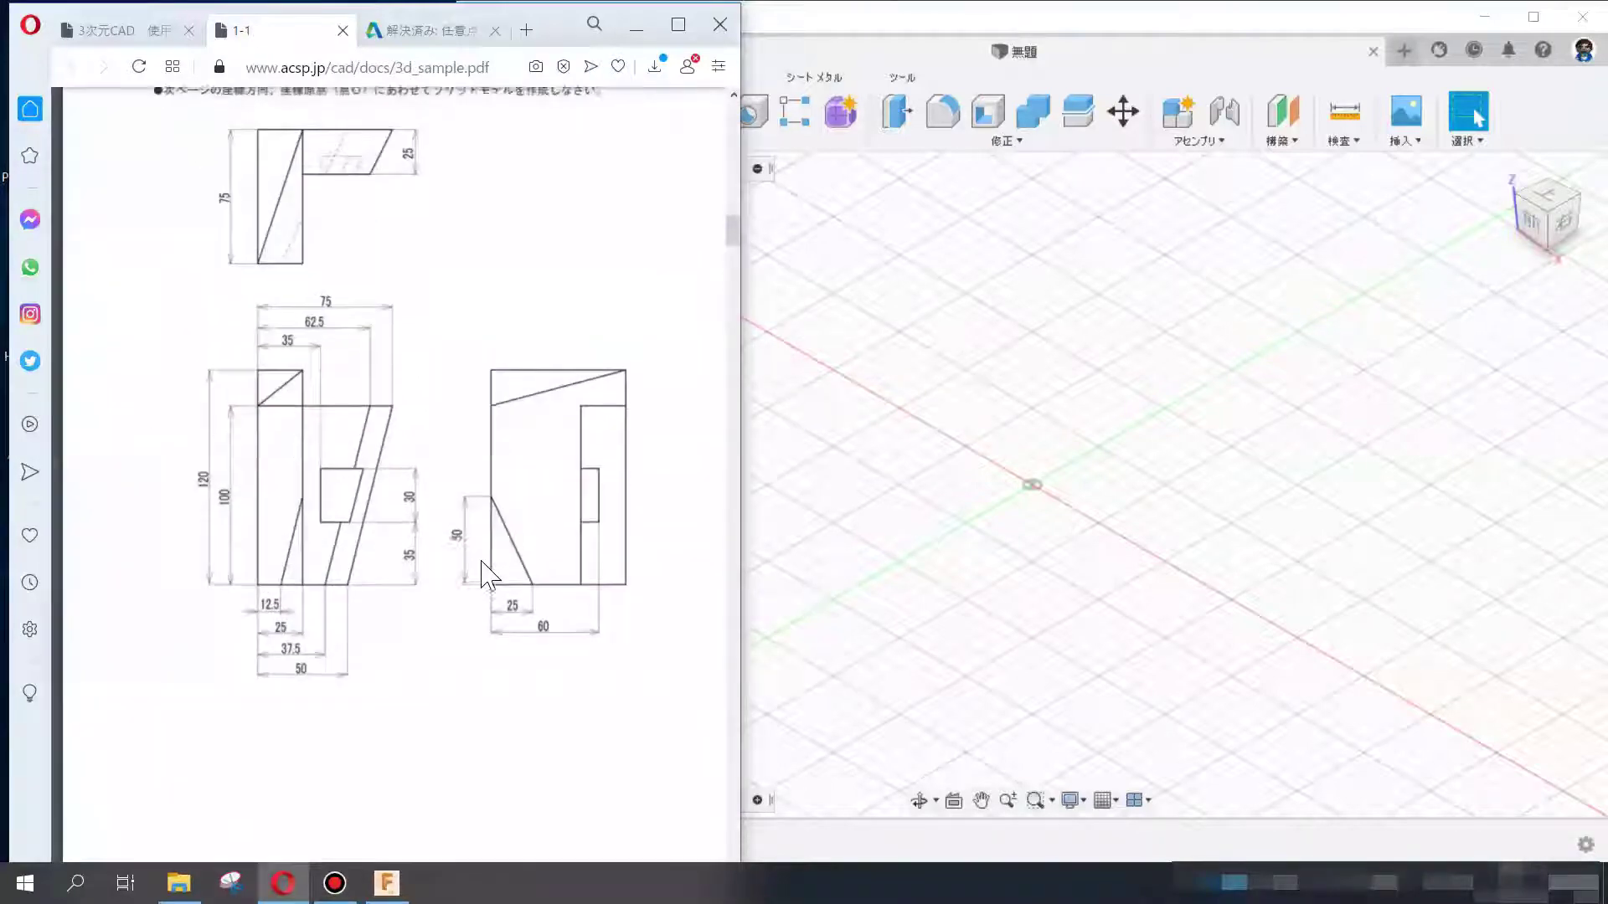
{"action": "scroll", "coordinate": [489, 574], "scroll_direction": "up", "scroll_amount": 2}
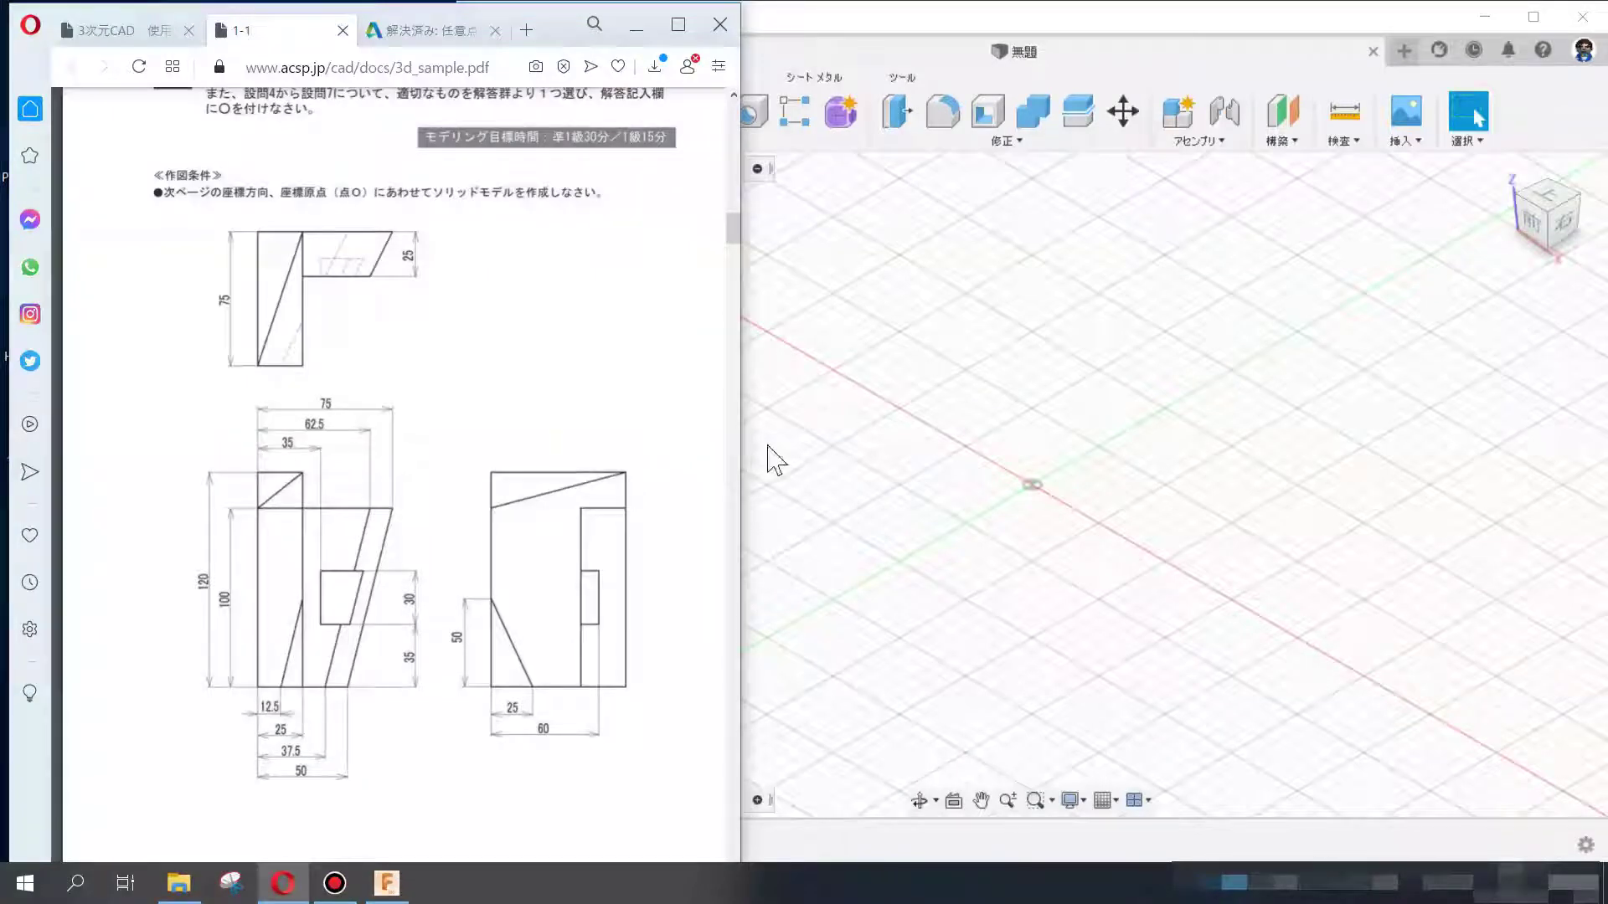
{"action": "scroll", "coordinate": [525, 540], "scroll_direction": "down", "scroll_amount": 3}
{"action": "scroll", "coordinate": [524, 540], "scroll_direction": "down", "scroll_amount": 5}
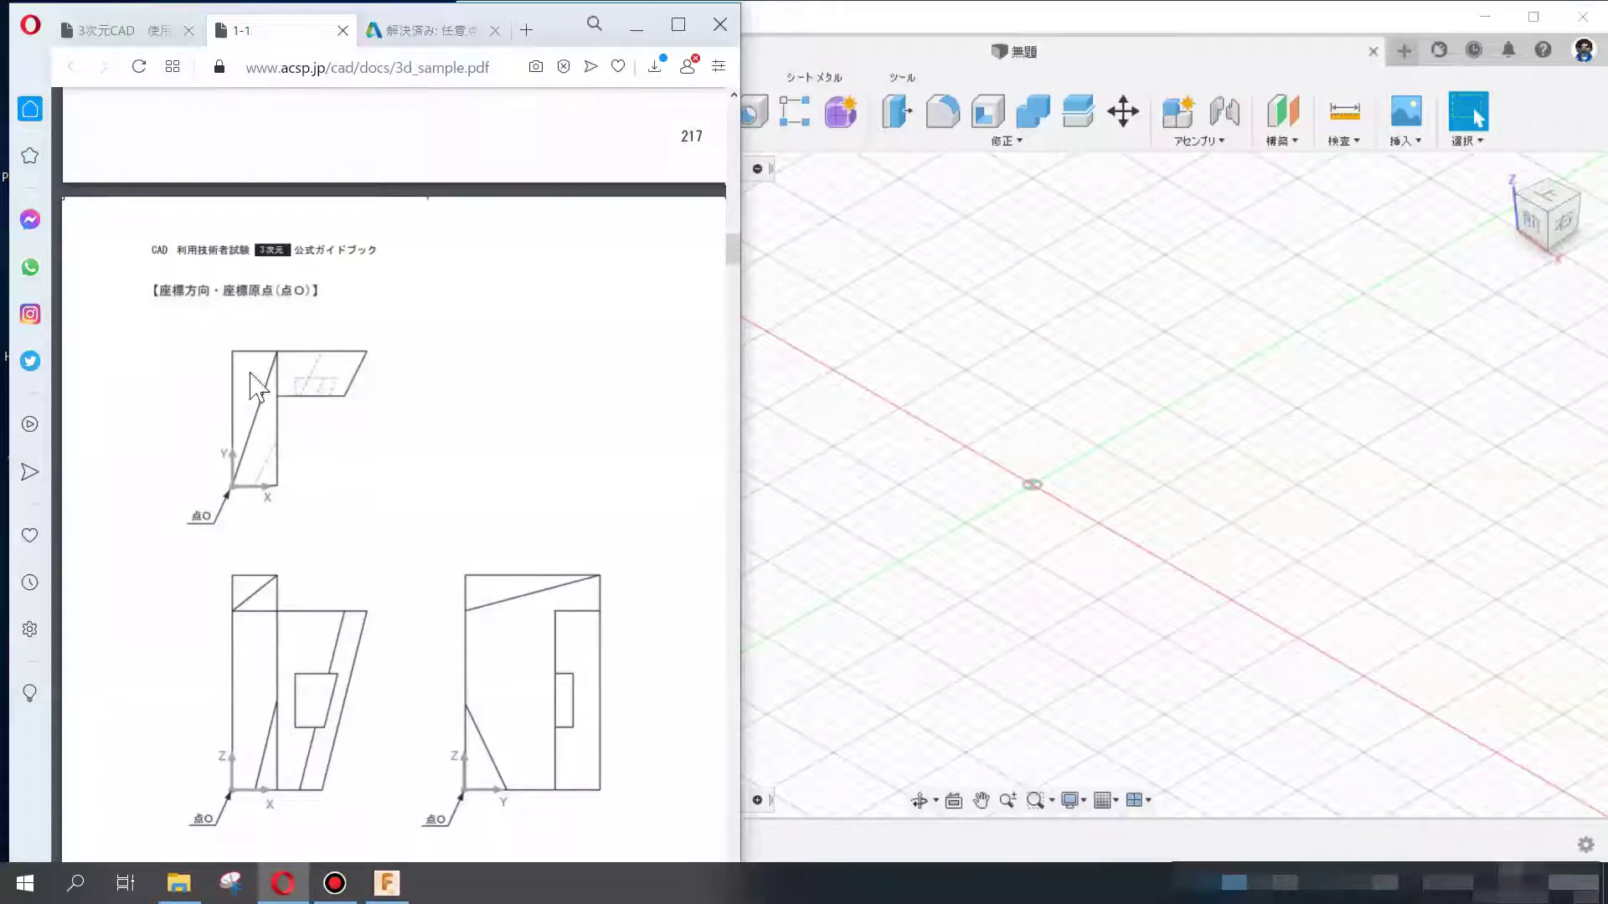
{"action": "scroll", "coordinate": [323, 442], "scroll_direction": "up", "scroll_amount": 1}
{"action": "scroll", "coordinate": [323, 442], "scroll_direction": "up", "scroll_amount": 10}
{"action": "scroll", "coordinate": [567, 341], "scroll_direction": "down", "scroll_amount": 2}
- Start a new sketch on the front plane, checking the PDF drawings
{"action": "left_click", "coordinate": [919, 261]}
{"action": "left_click", "coordinate": [617, 111]}
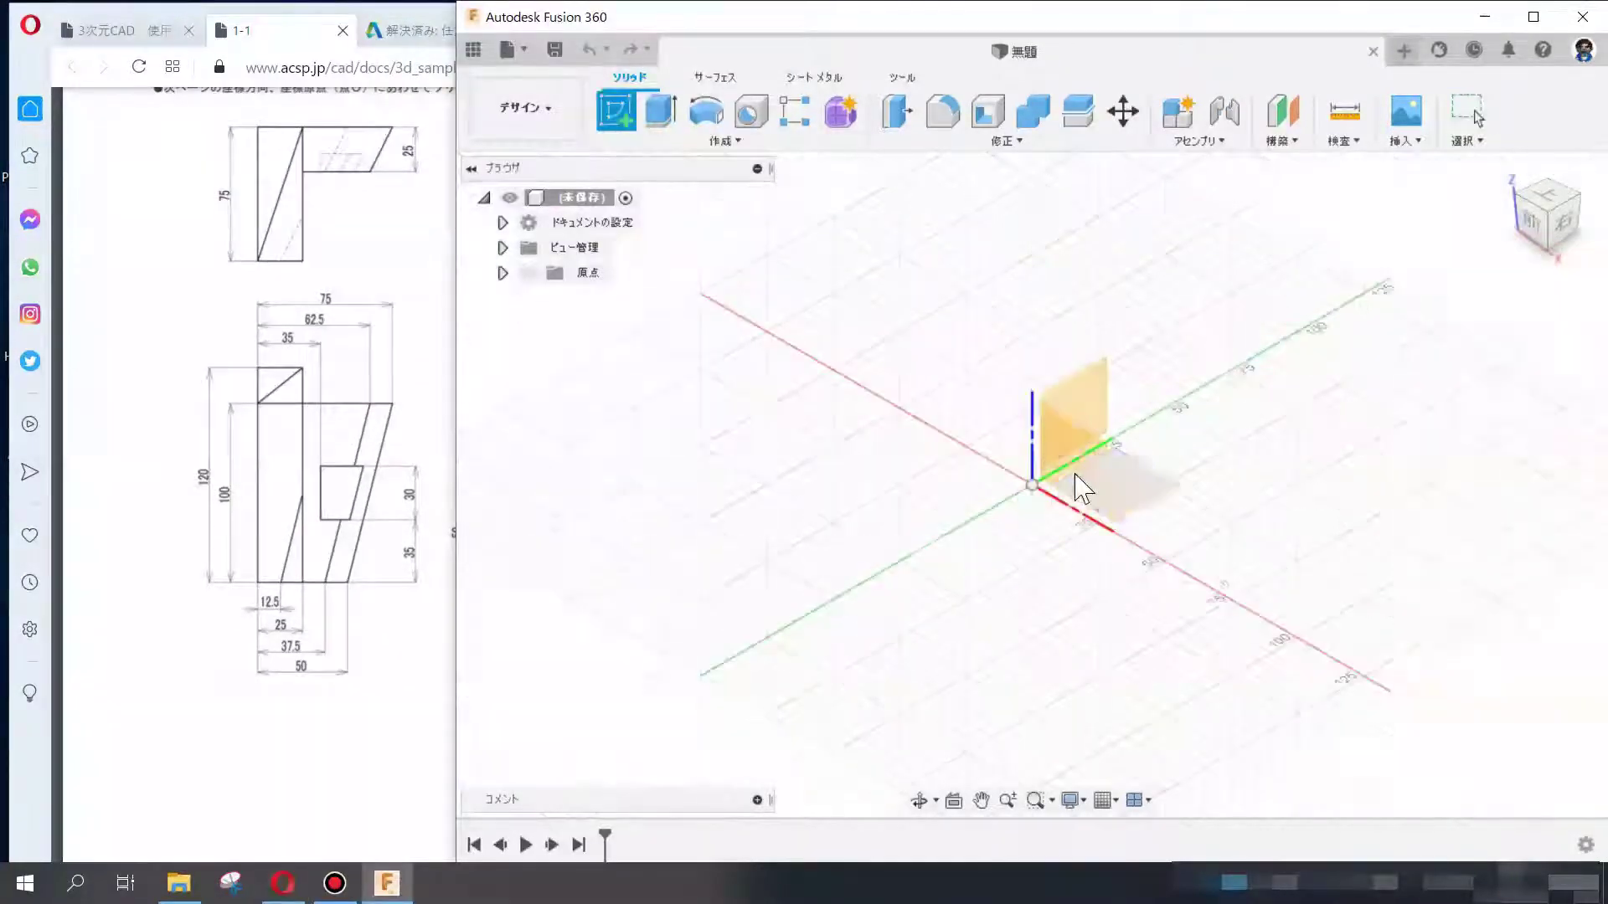
{"action": "left_click", "coordinate": [1072, 490]}
{"action": "left_click", "coordinate": [344, 599]}
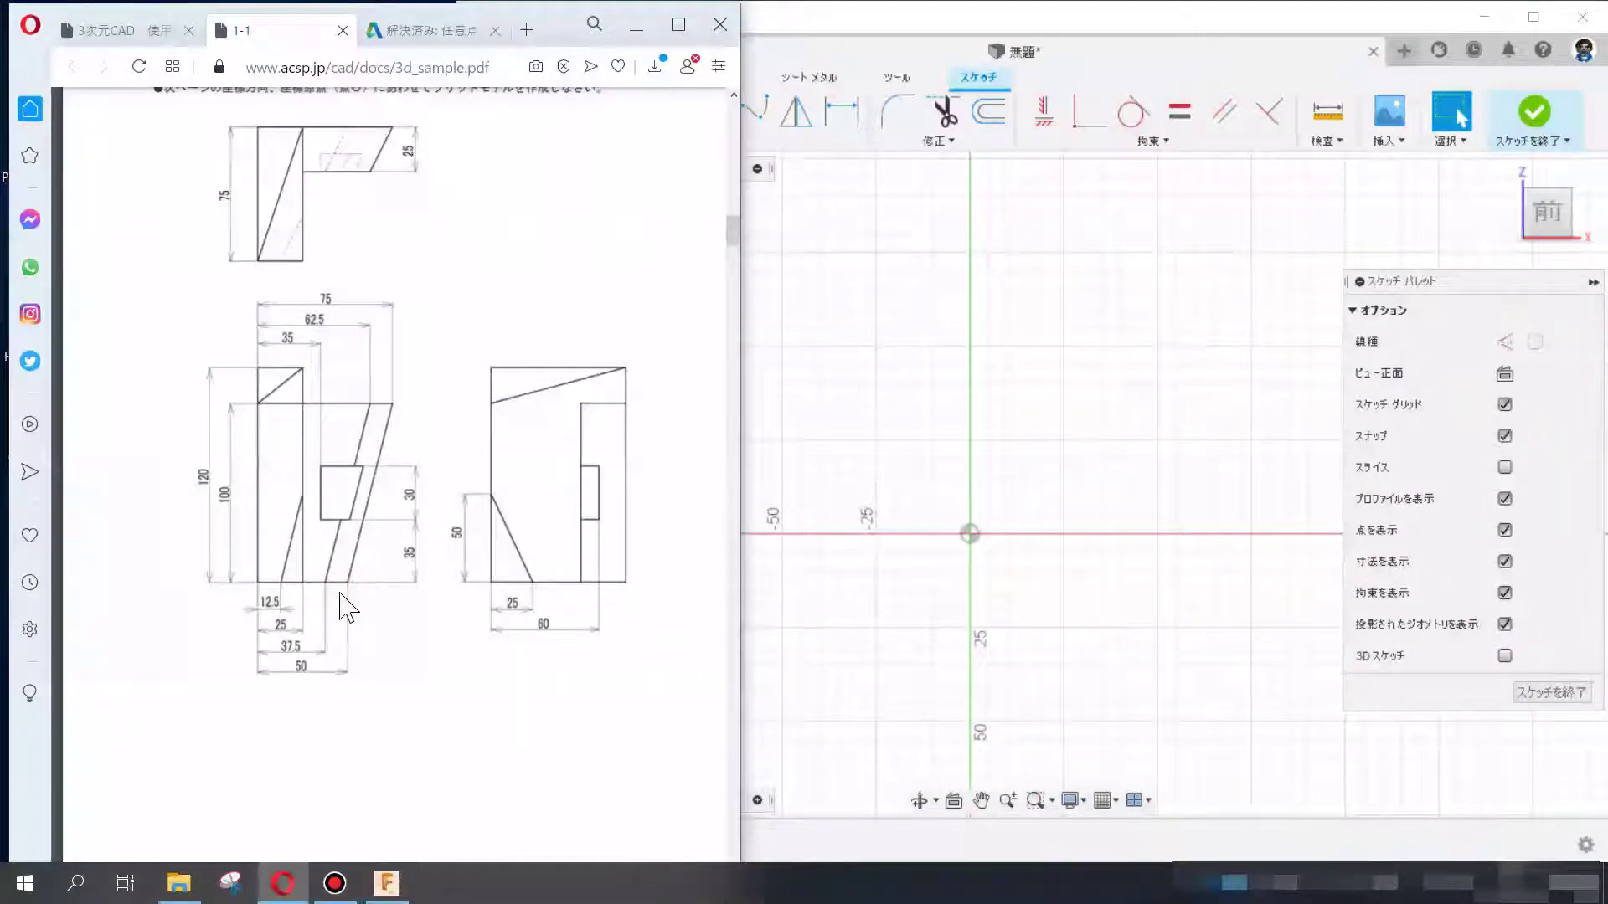
{"action": "scroll", "coordinate": [344, 600], "scroll_direction": "down", "scroll_amount": 8}
{"action": "scroll", "coordinate": [344, 600], "scroll_direction": "down", "scroll_amount": 6}
{"action": "scroll", "coordinate": [294, 449], "scroll_direction": "up", "scroll_amount": 5}
{"action": "scroll", "coordinate": [294, 449], "scroll_direction": "up", "scroll_amount": 1}
{"action": "left_click", "coordinate": [927, 434]}
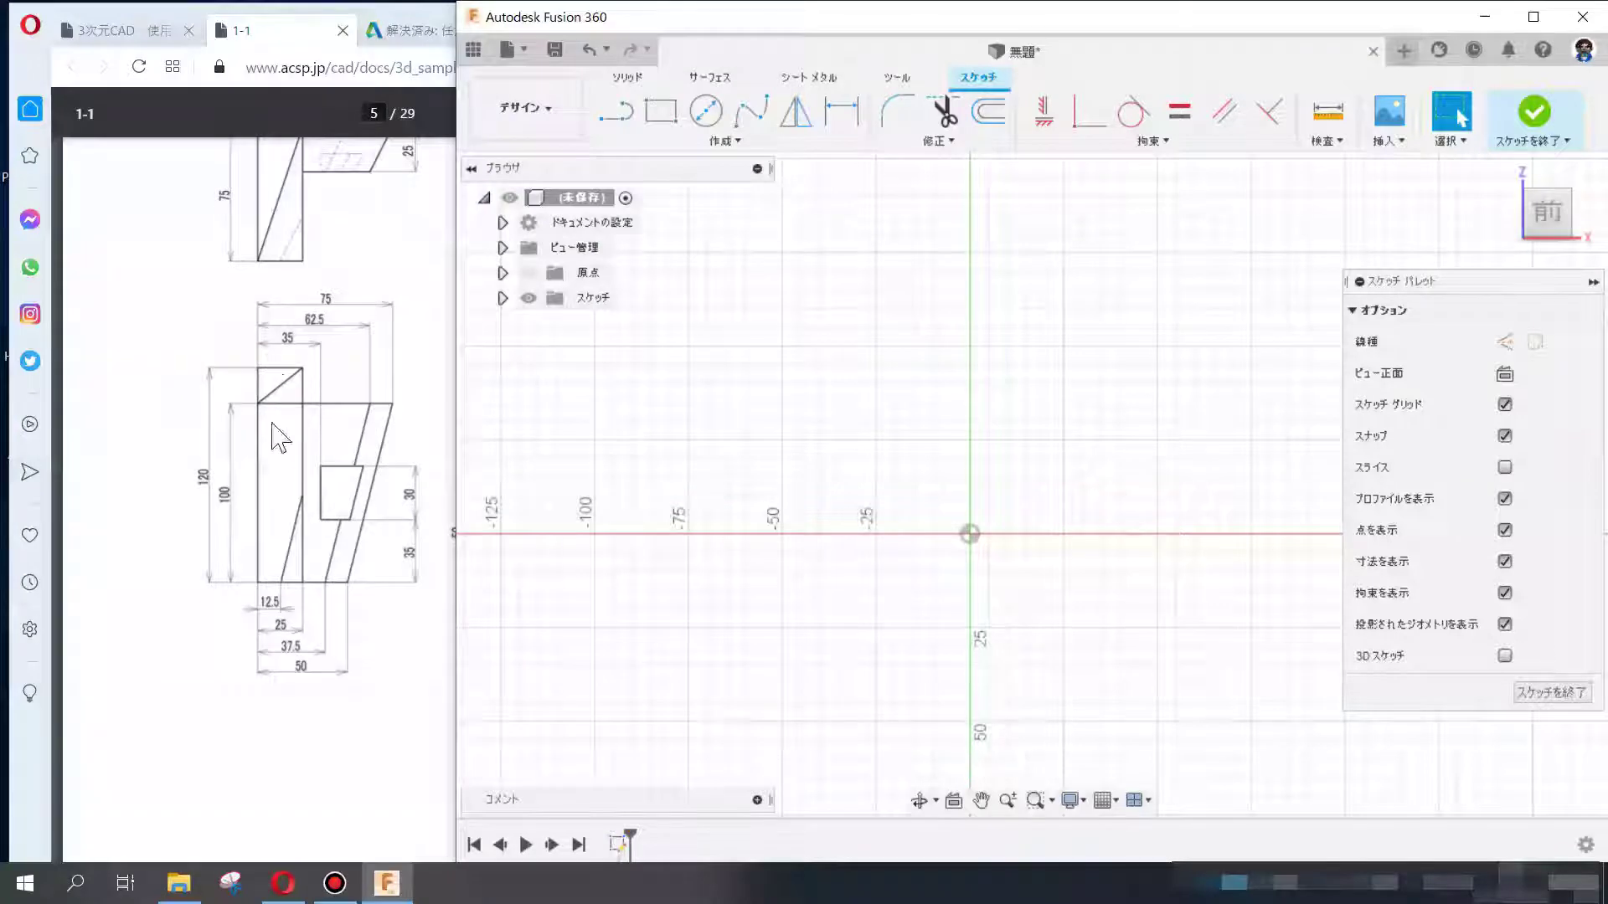
- Draw a rectangle from the origin and dimension its height 120 mm
{"action": "left_click", "coordinate": [661, 110]}
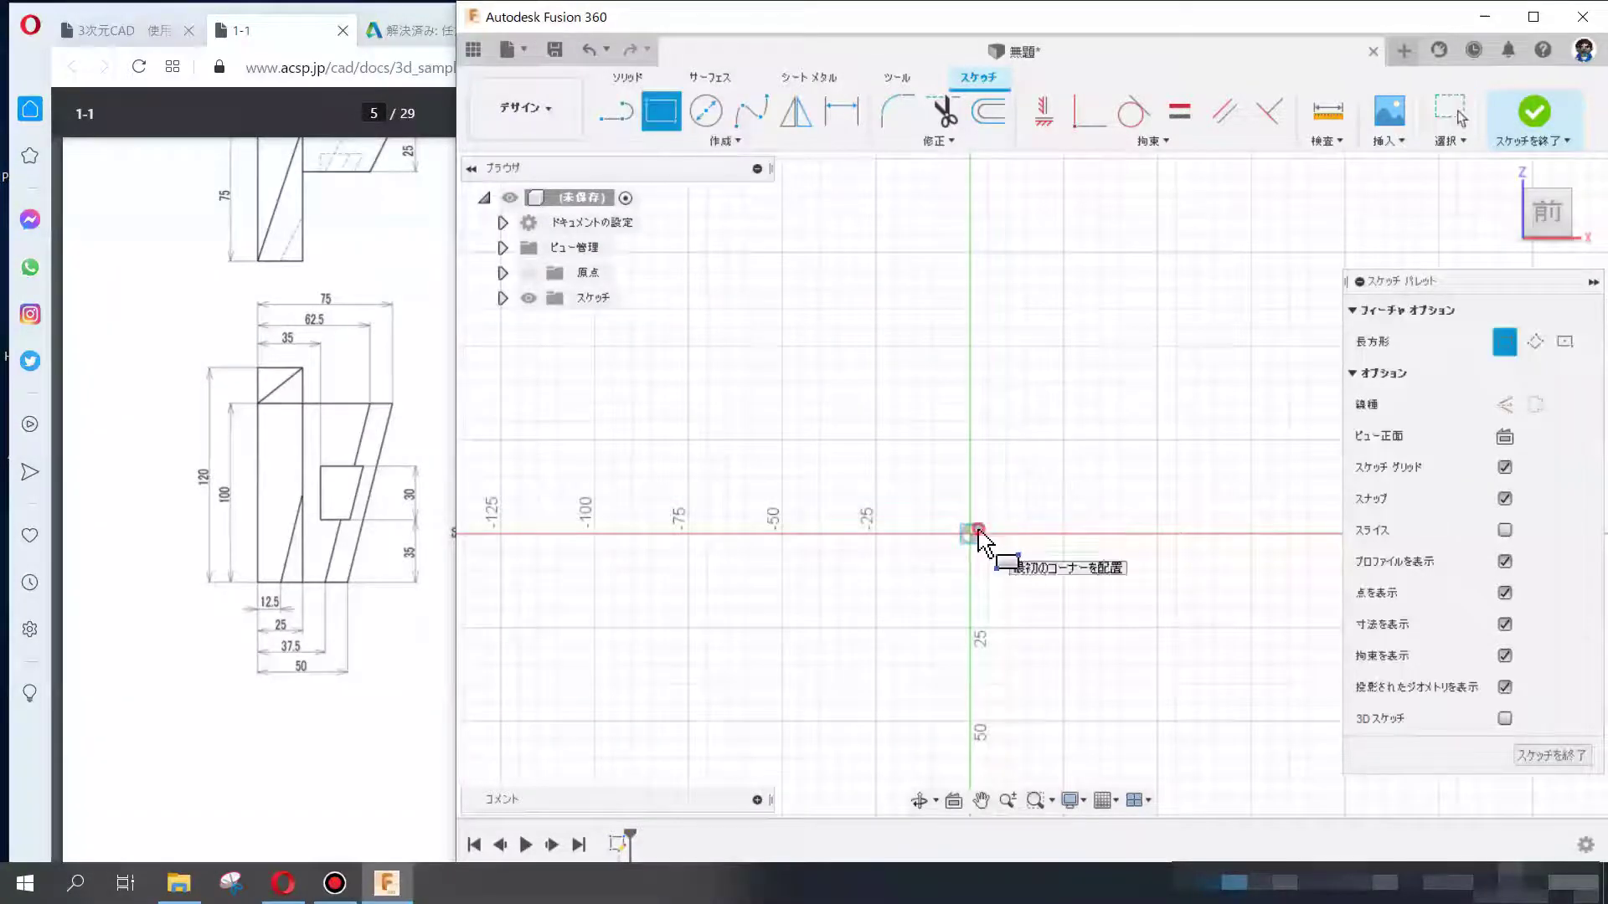
{"action": "left_click", "coordinate": [970, 533]}
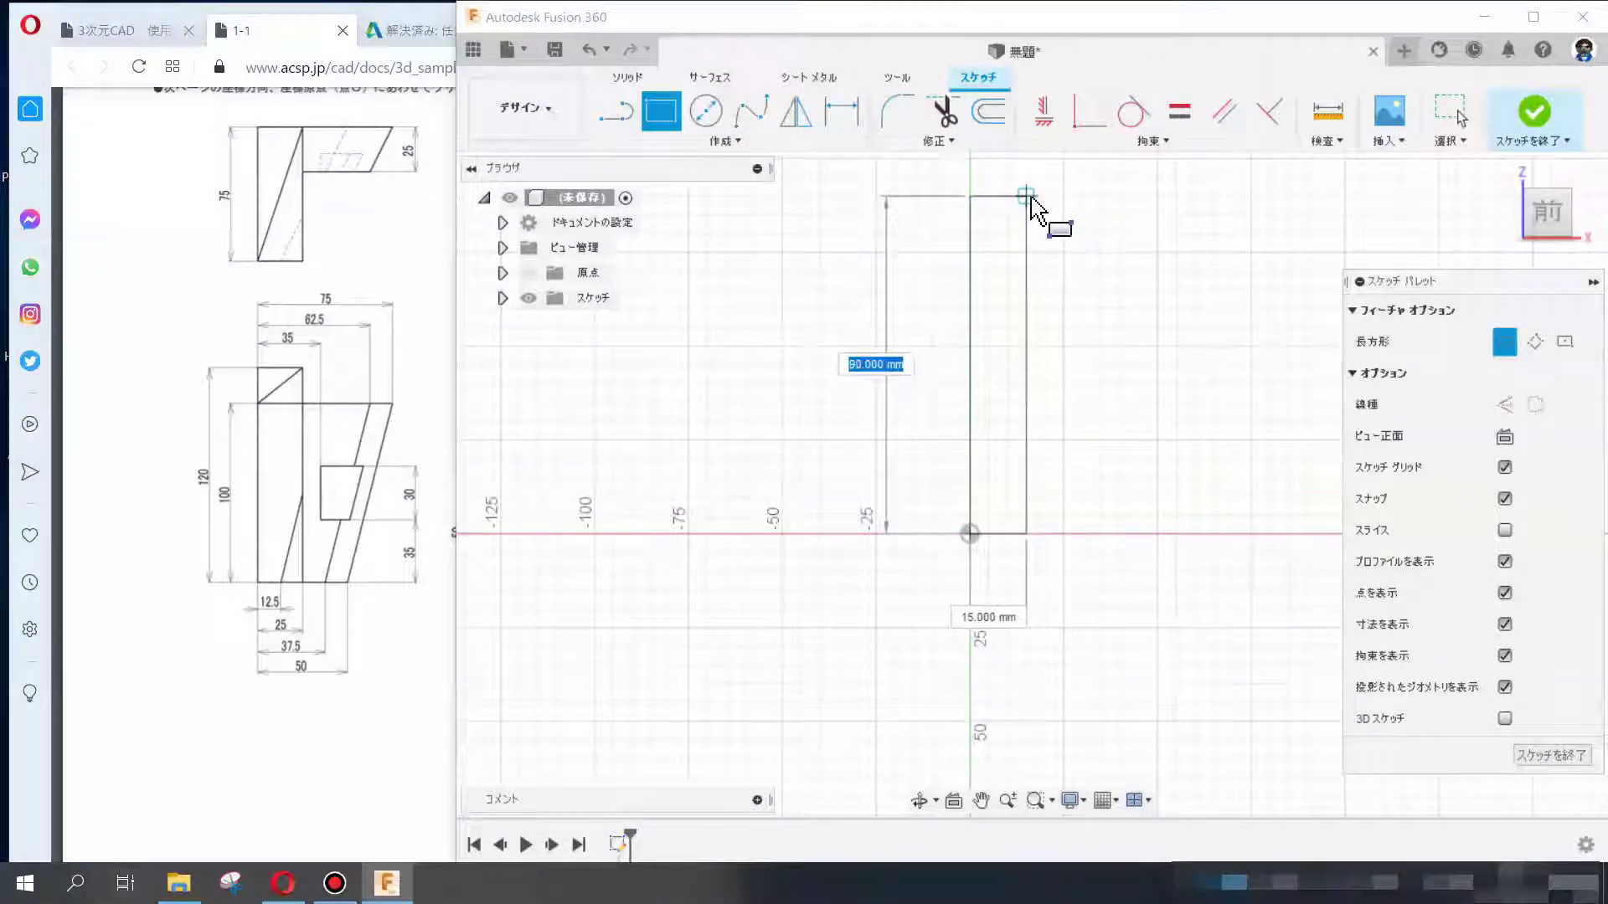
{"action": "left_click", "coordinate": [1029, 197]}
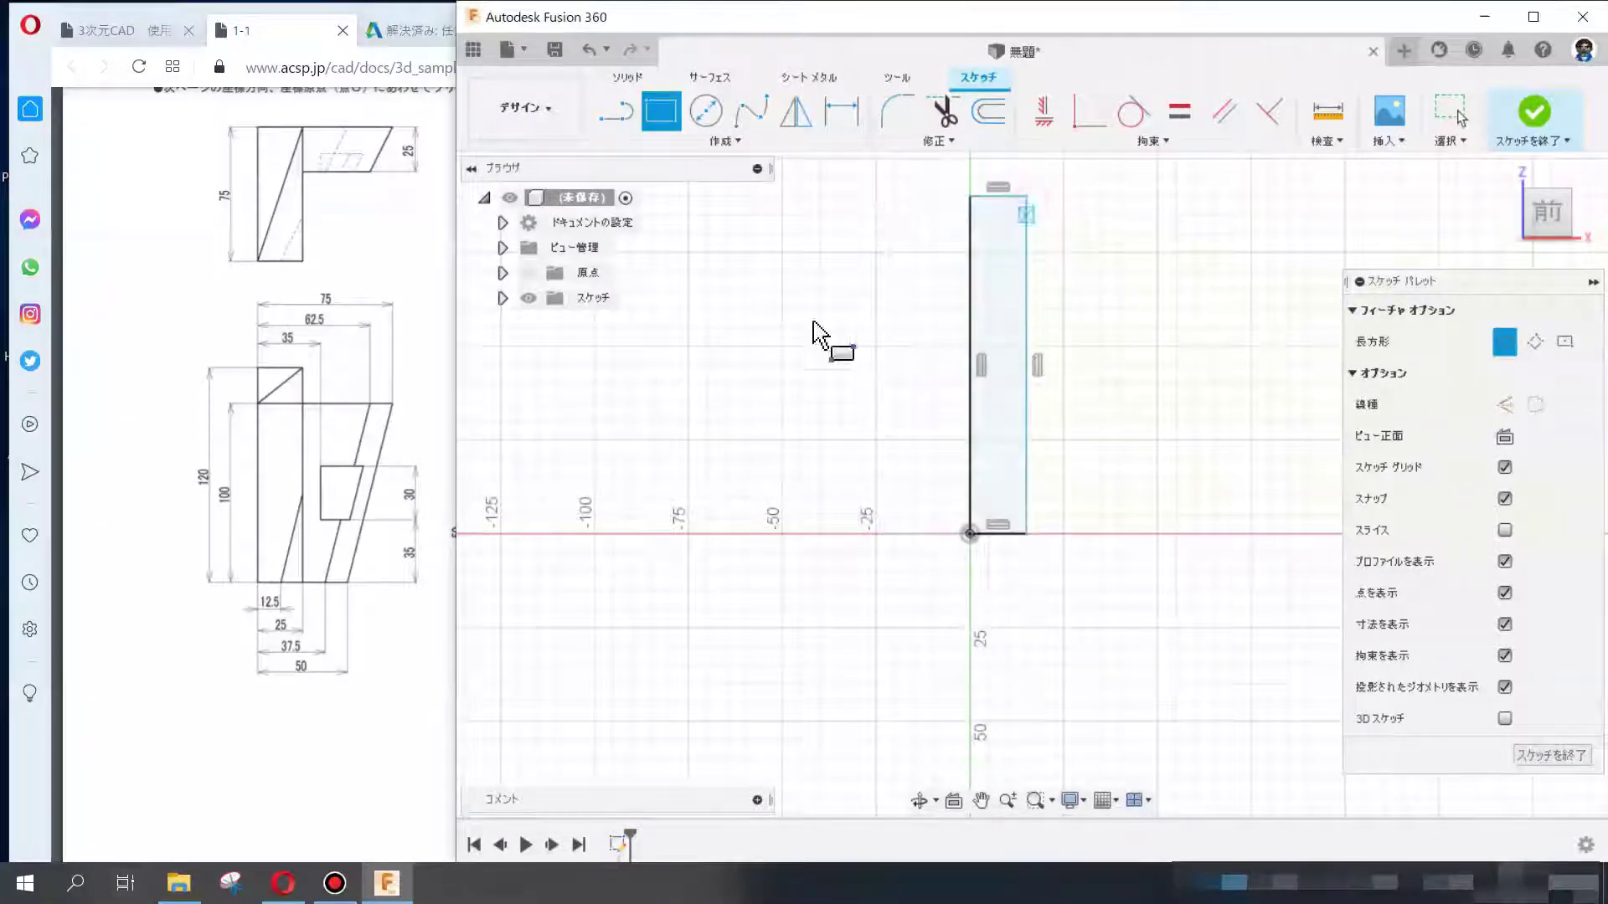
{"action": "left_click", "coordinate": [840, 134]}
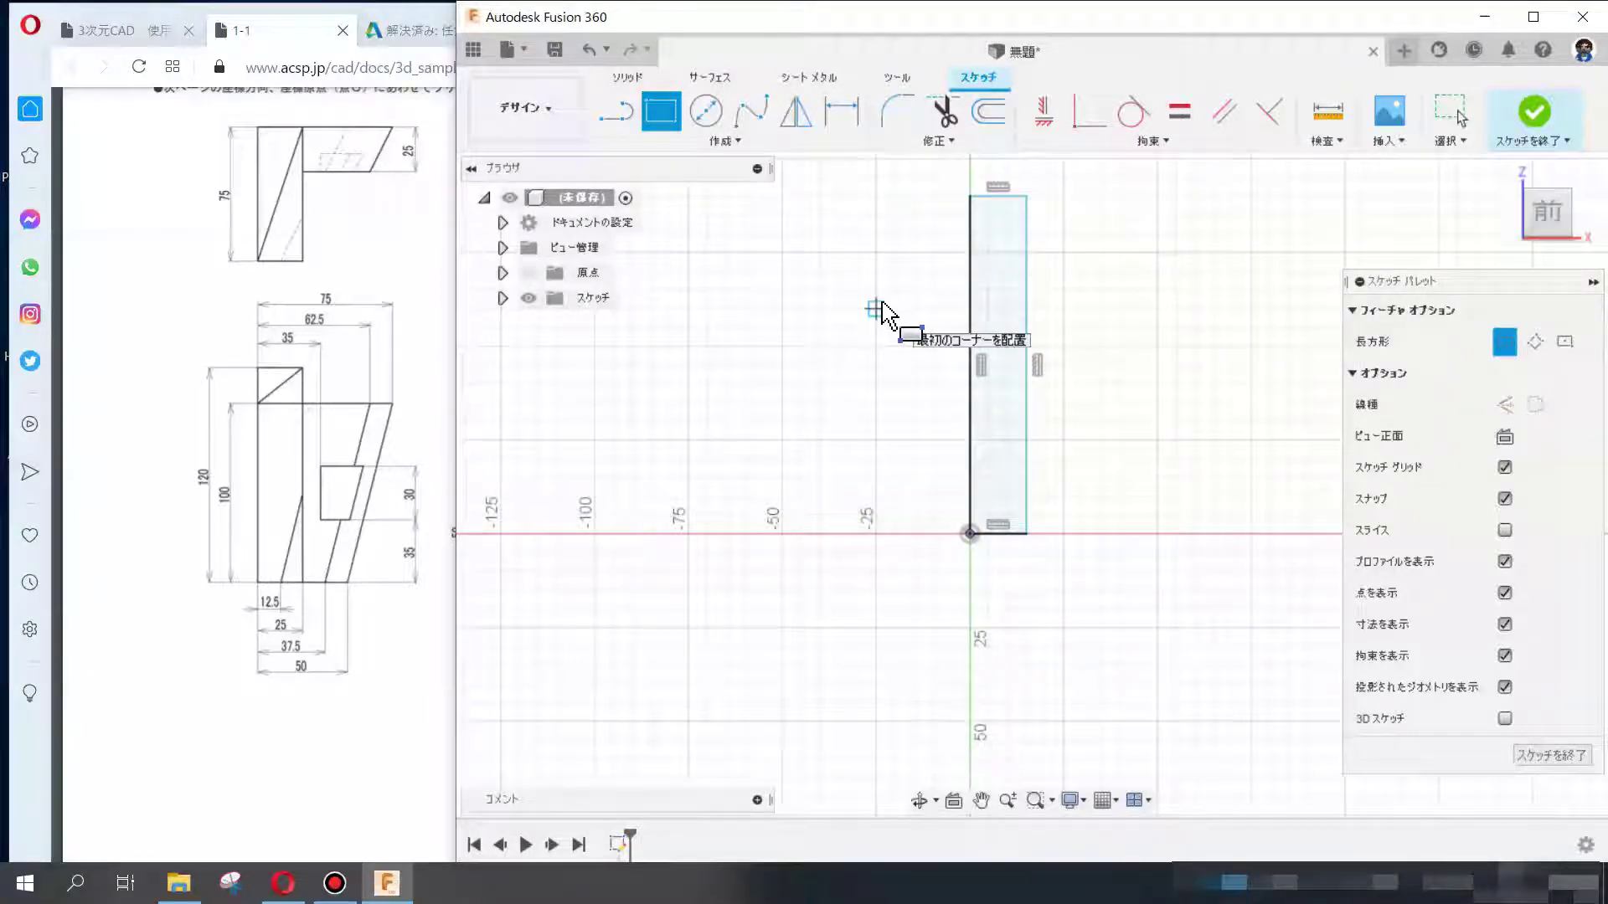
{"action": "left_click", "coordinate": [969, 326]}
{"action": "left_click", "coordinate": [924, 408]}
{"action": "type", "text": "120"}
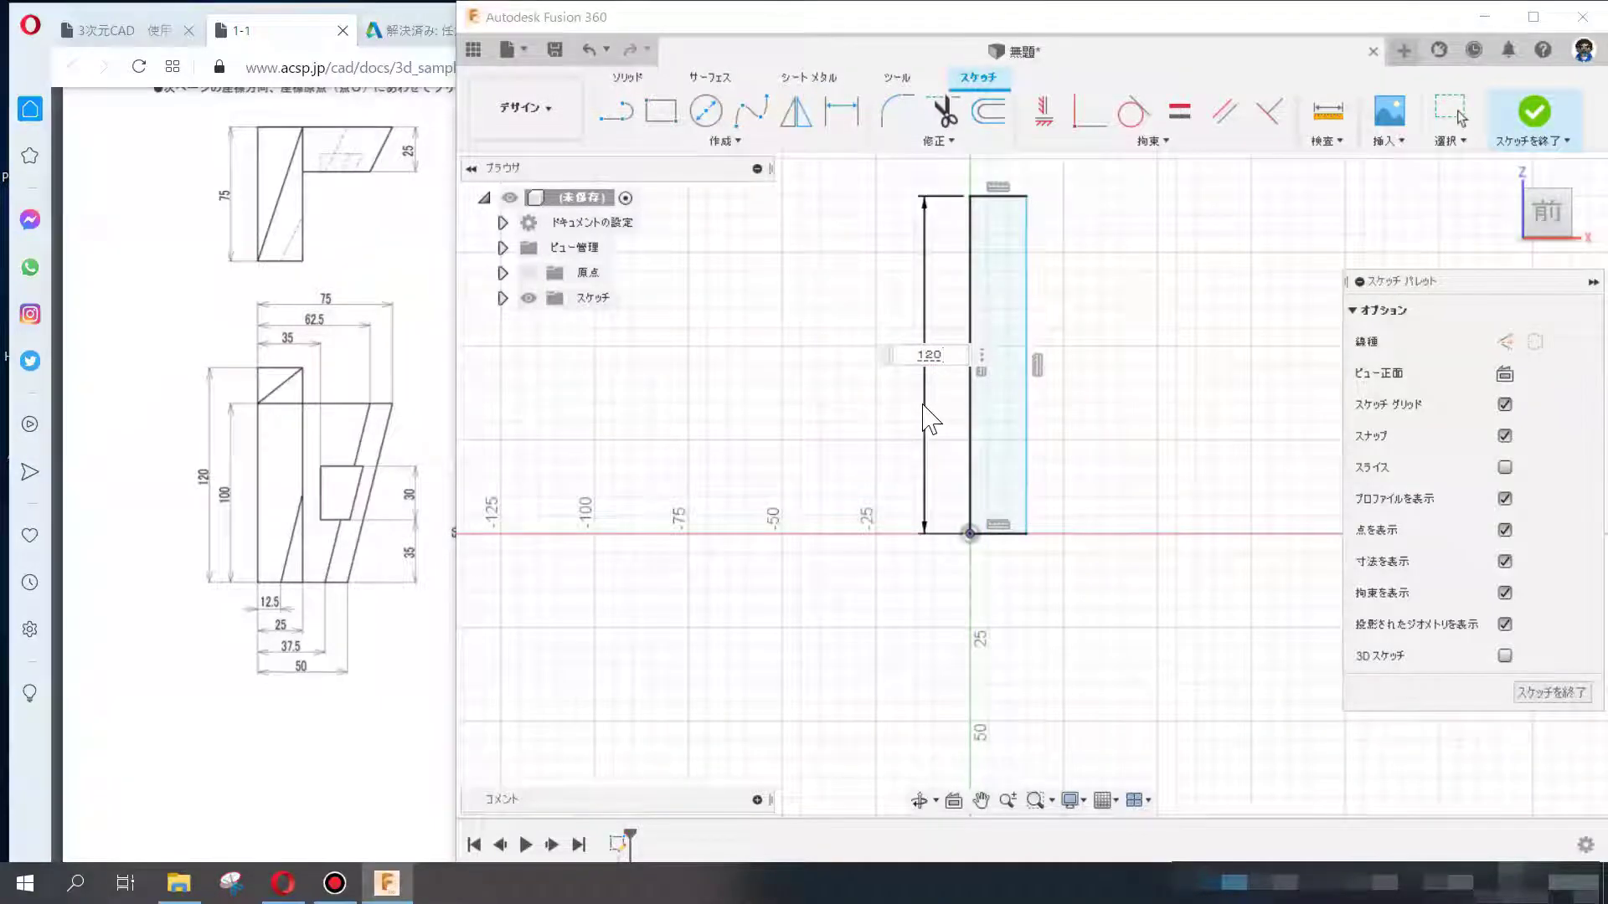
{"action": "key", "text": "Zenkaku_Hankaku"}
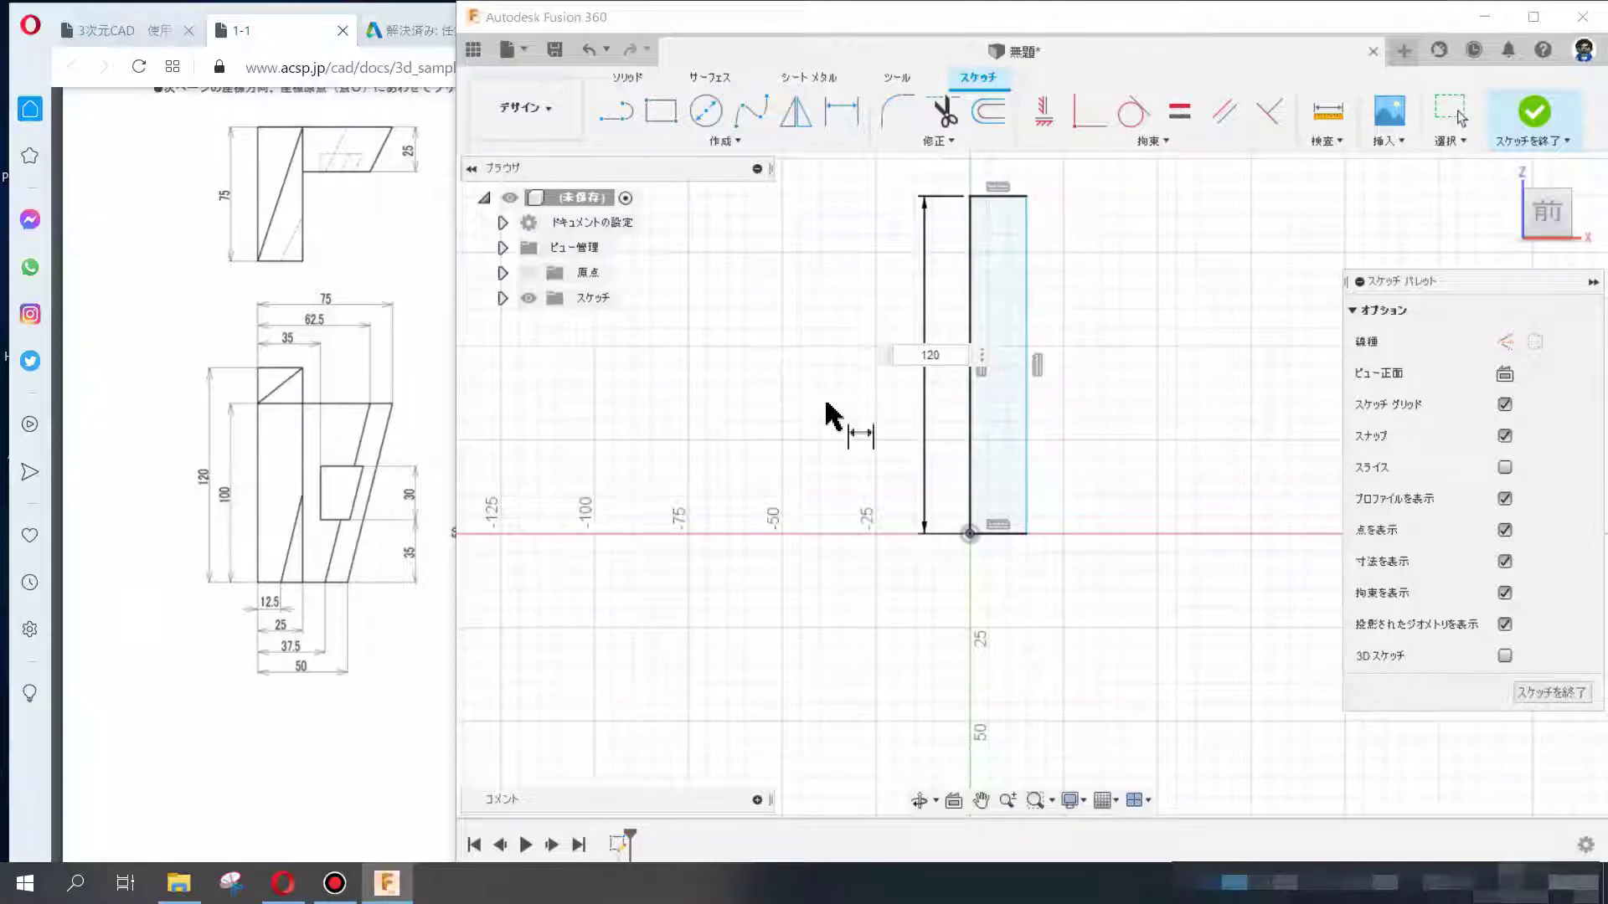
{"action": "key", "text": "Return"}
- Dimension the rectangle's width 25 mm and return to the home view
{"action": "left_click", "coordinate": [418, 460]}
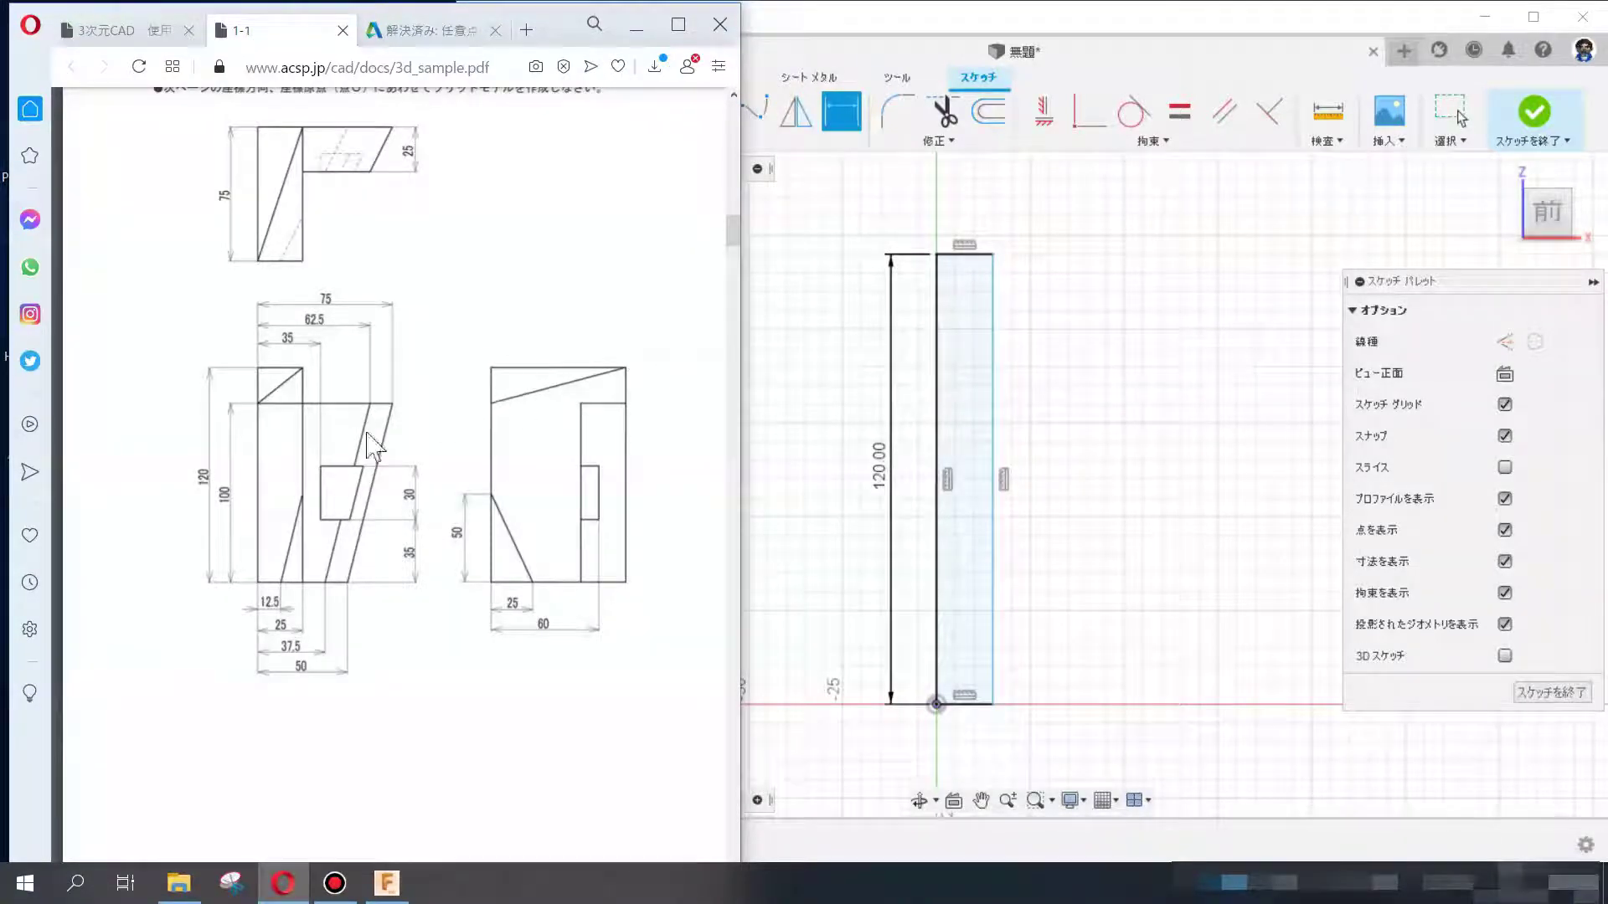
{"action": "left_click", "coordinate": [972, 706]}
{"action": "left_click", "coordinate": [965, 753]}
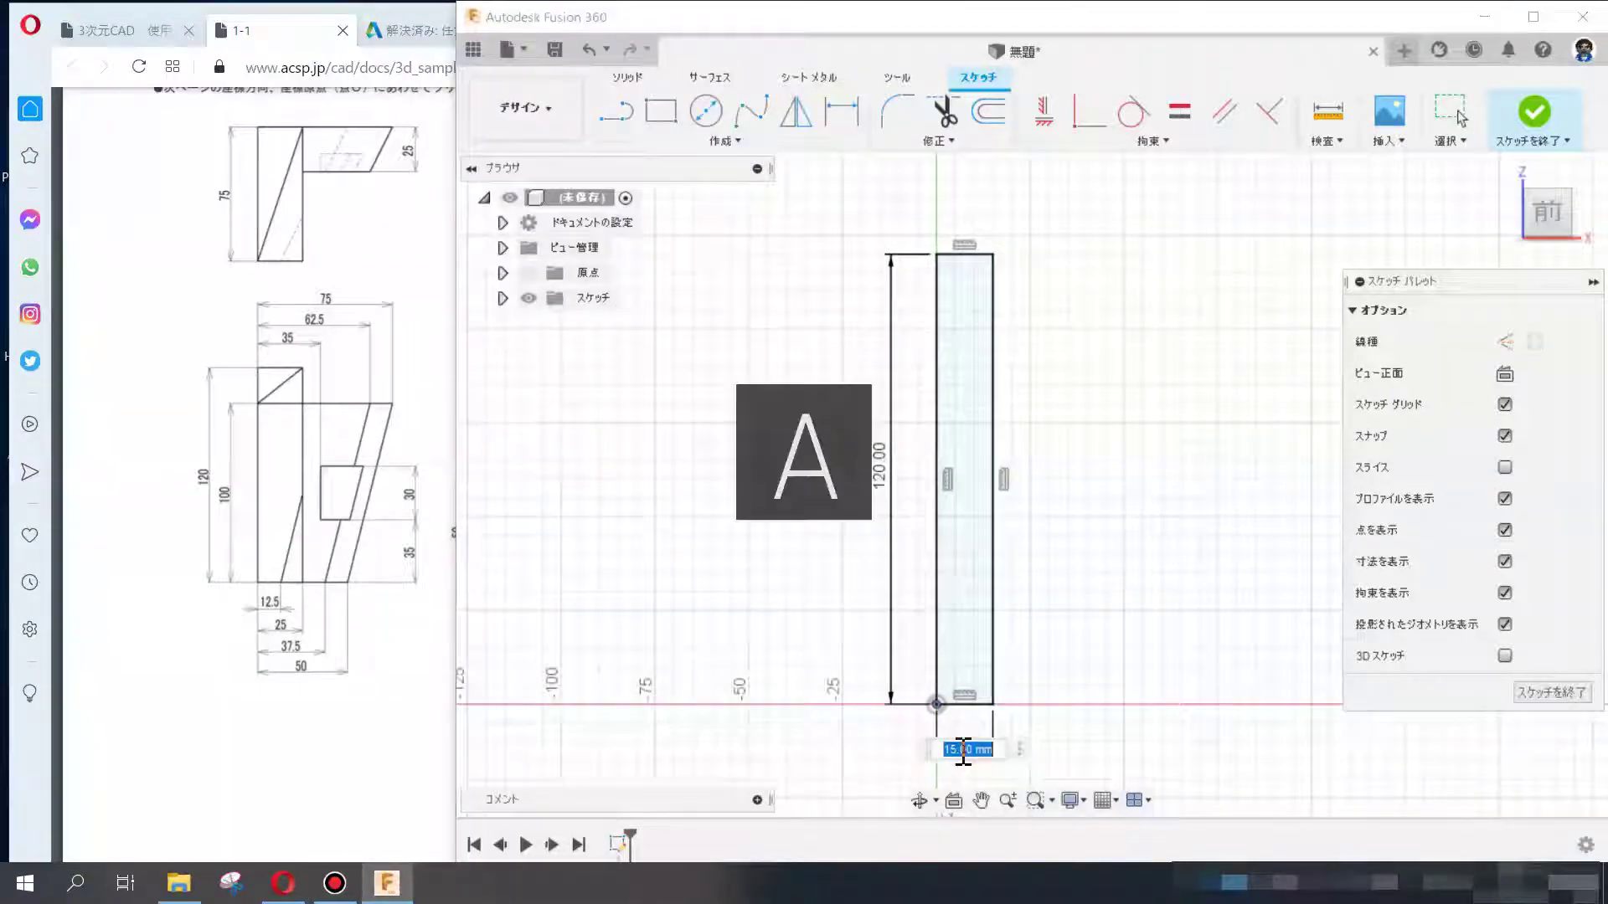
{"action": "type", "text": "25"}
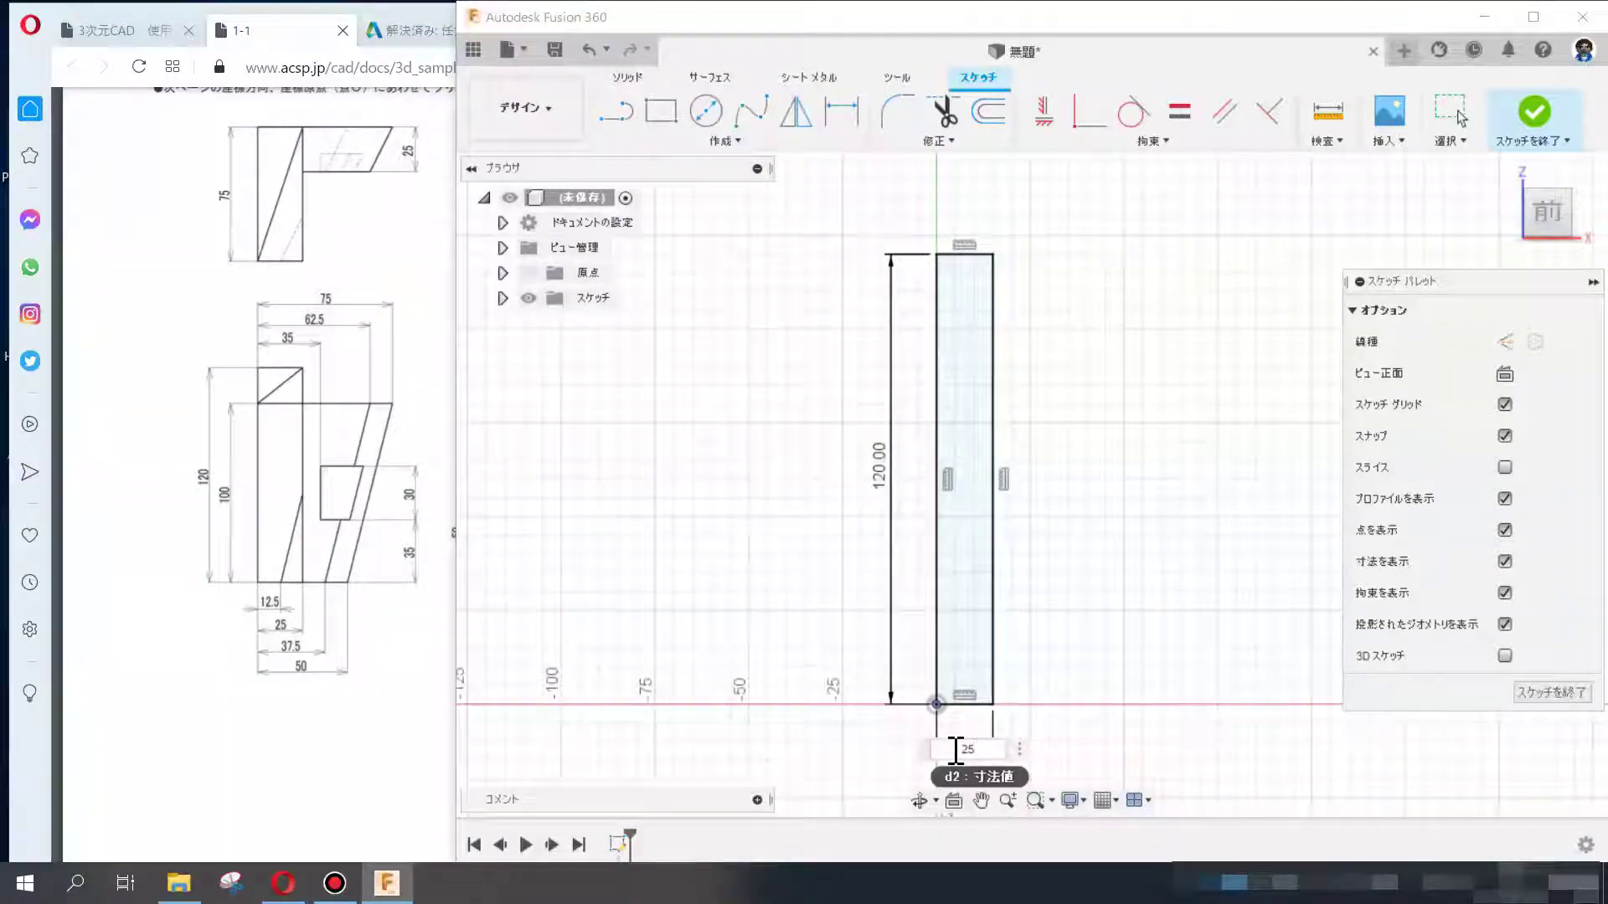
{"action": "key", "text": "Return"}
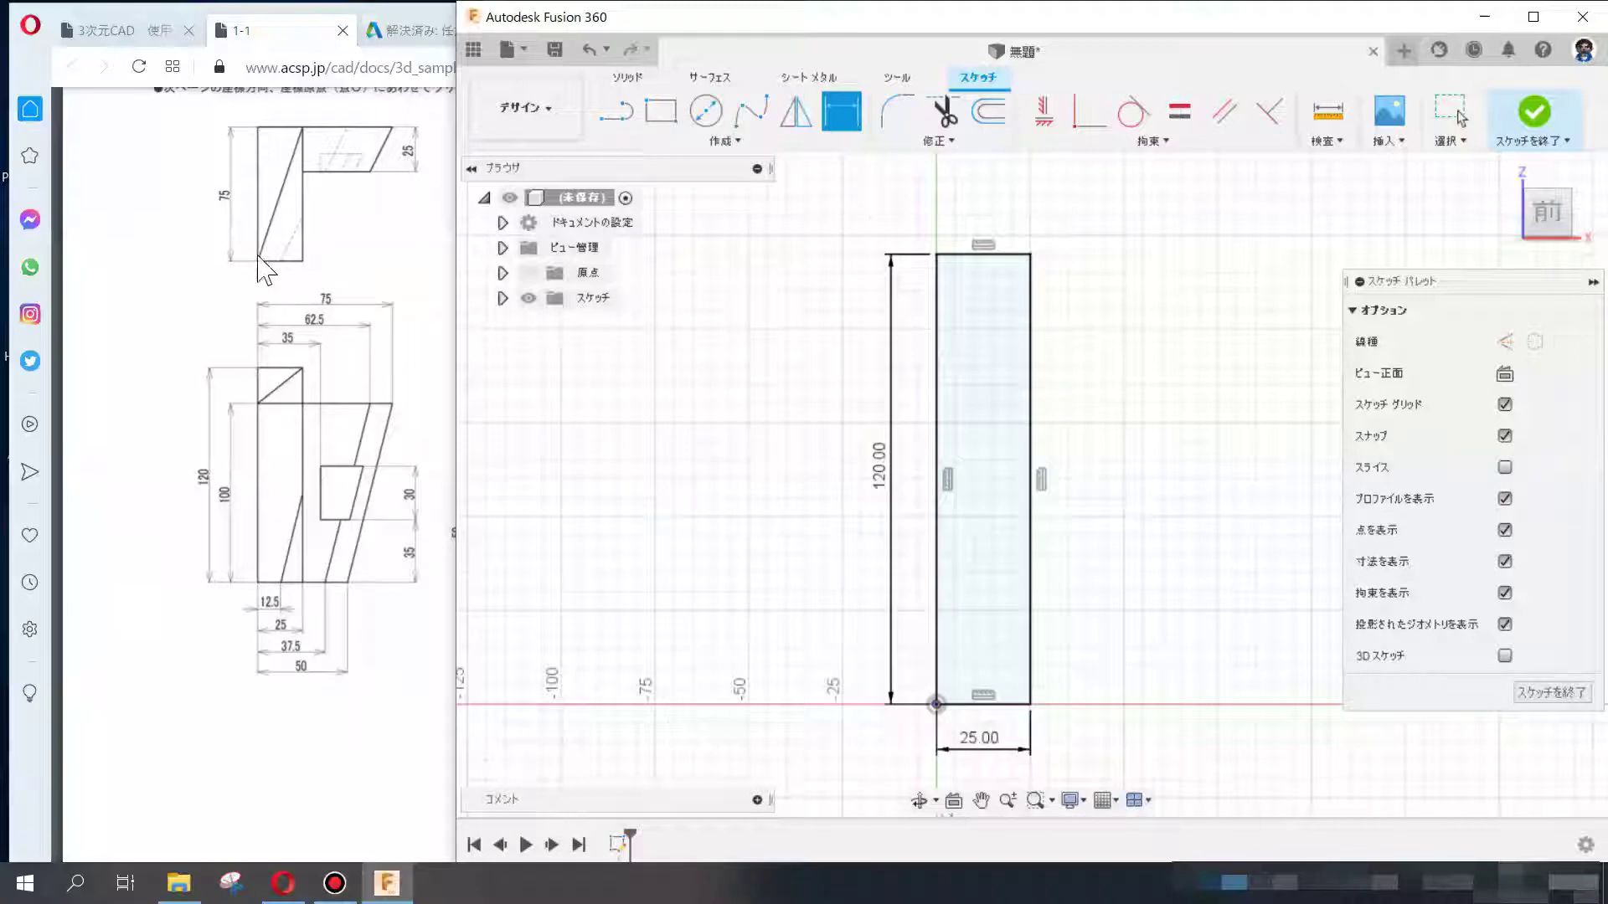
{"action": "left_click", "coordinate": [1518, 176]}
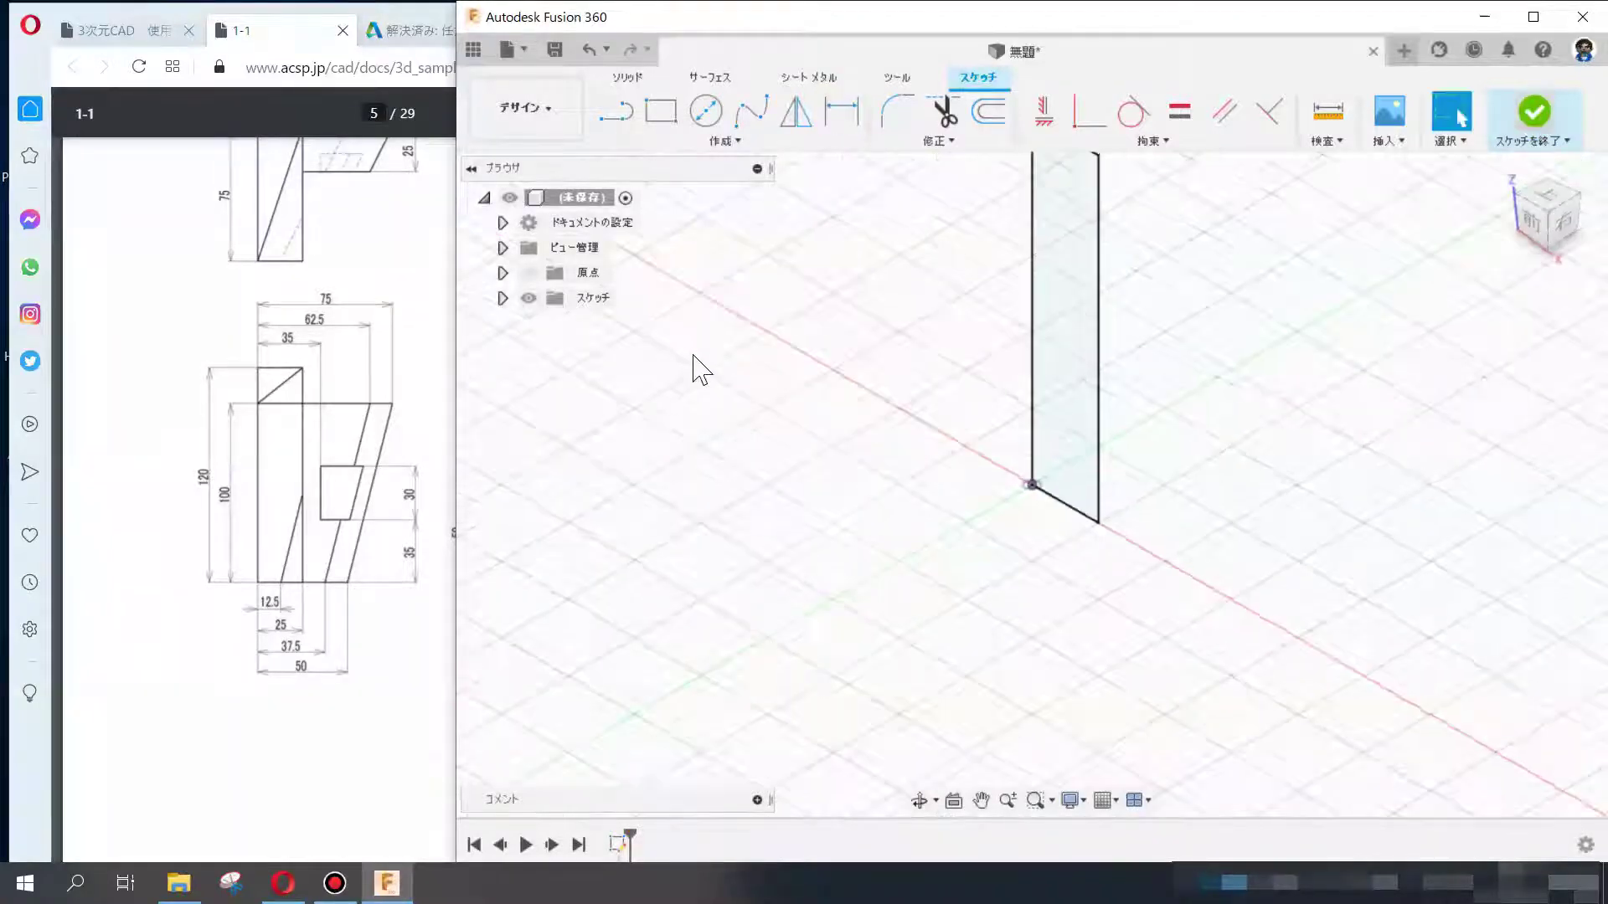
- Extrude the rectangle 75 mm into a new solid box and check it from front and top
{"action": "key", "text": "e"}
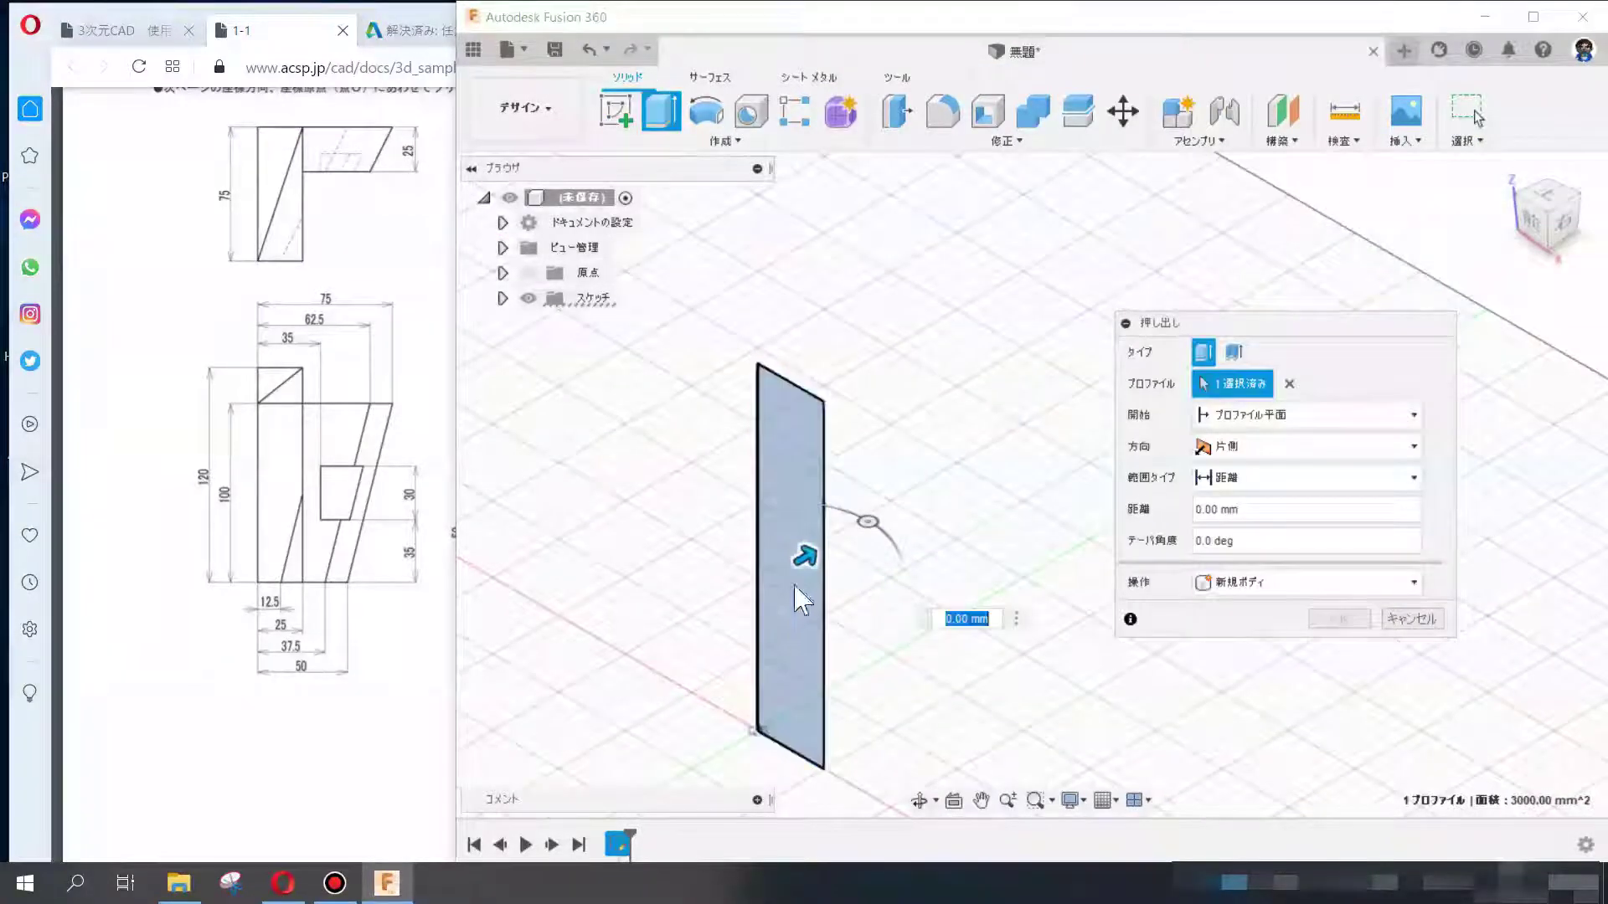
{"action": "left_click_drag", "start_coordinate": [805, 556], "coordinate": [1024, 498]}
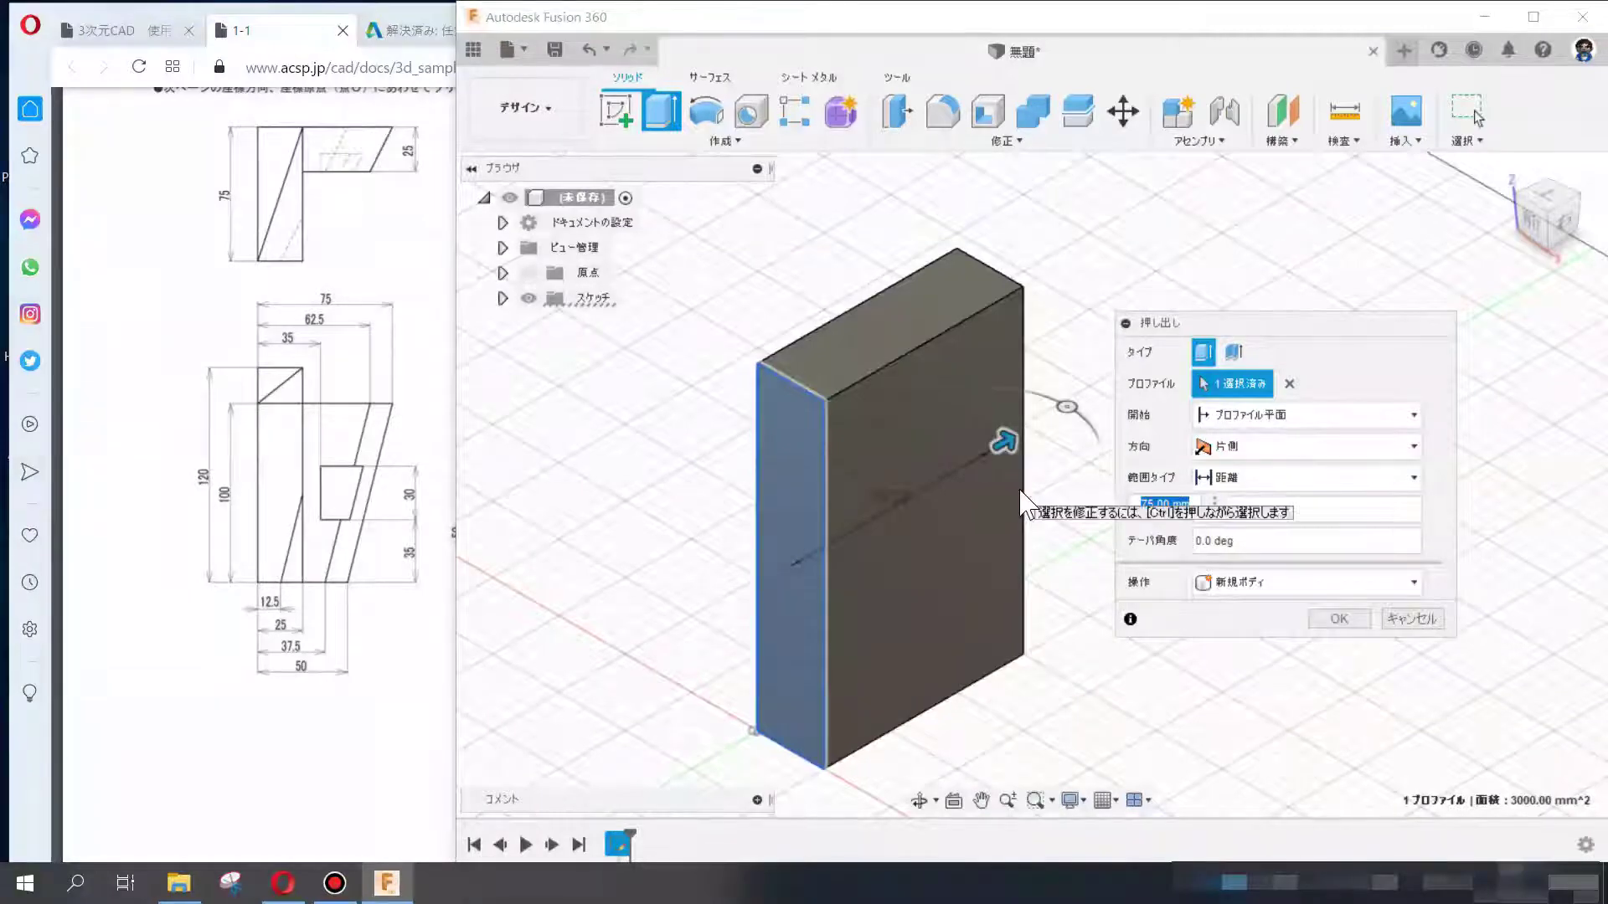
{"action": "type", "text": "75"}
{"action": "key", "text": "Return"}
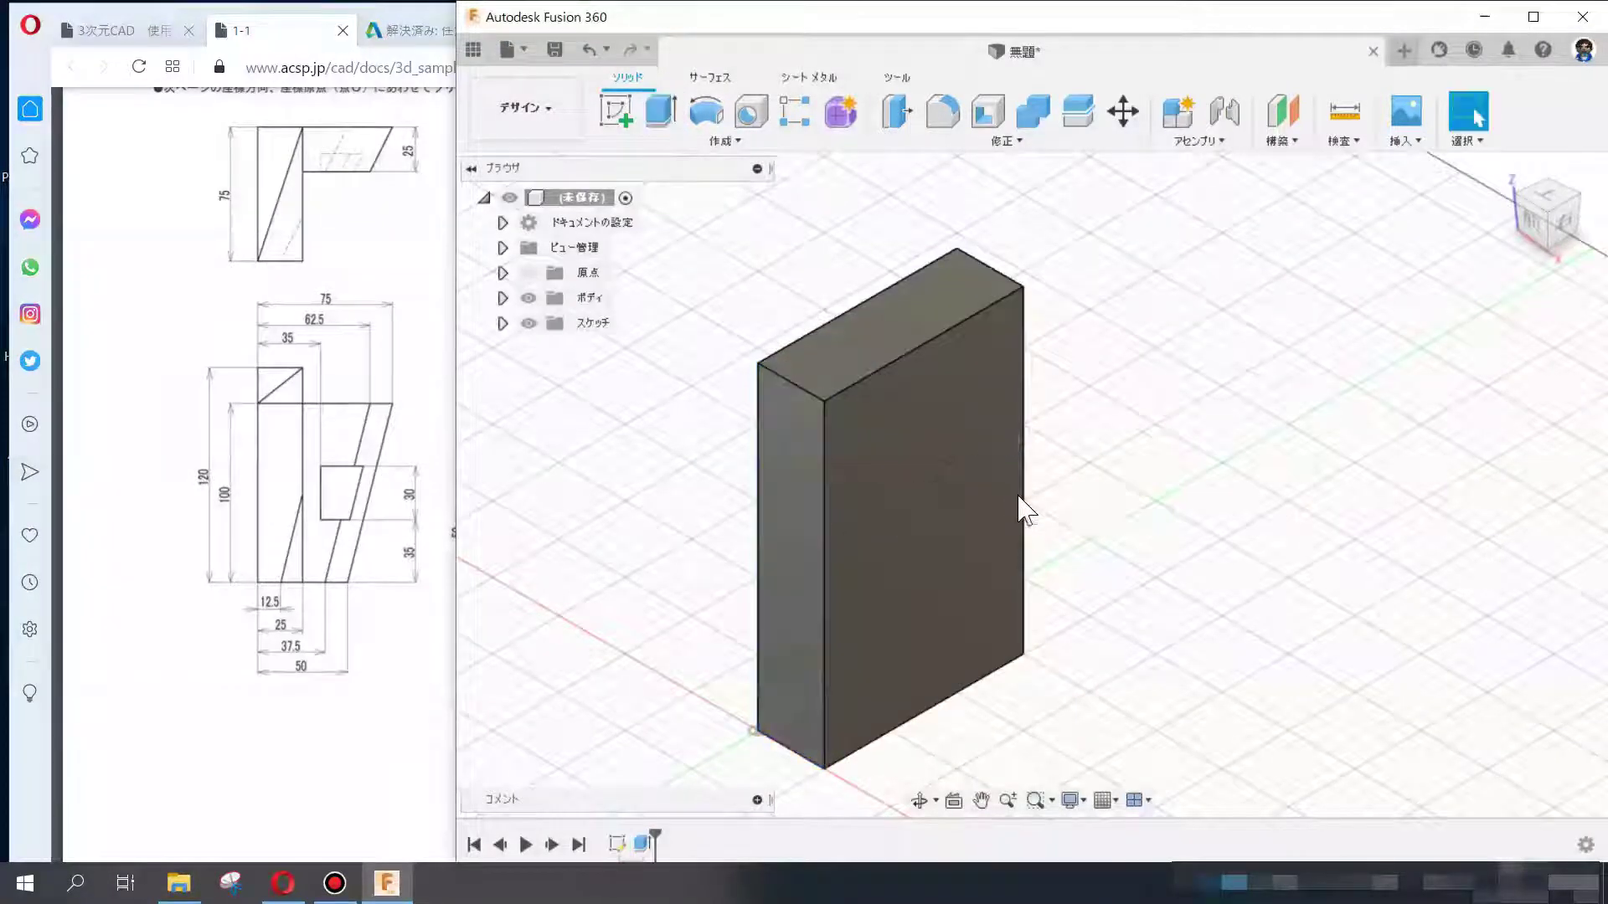
{"action": "left_click", "coordinate": [1539, 222]}
{"action": "left_click", "coordinate": [1585, 170]}
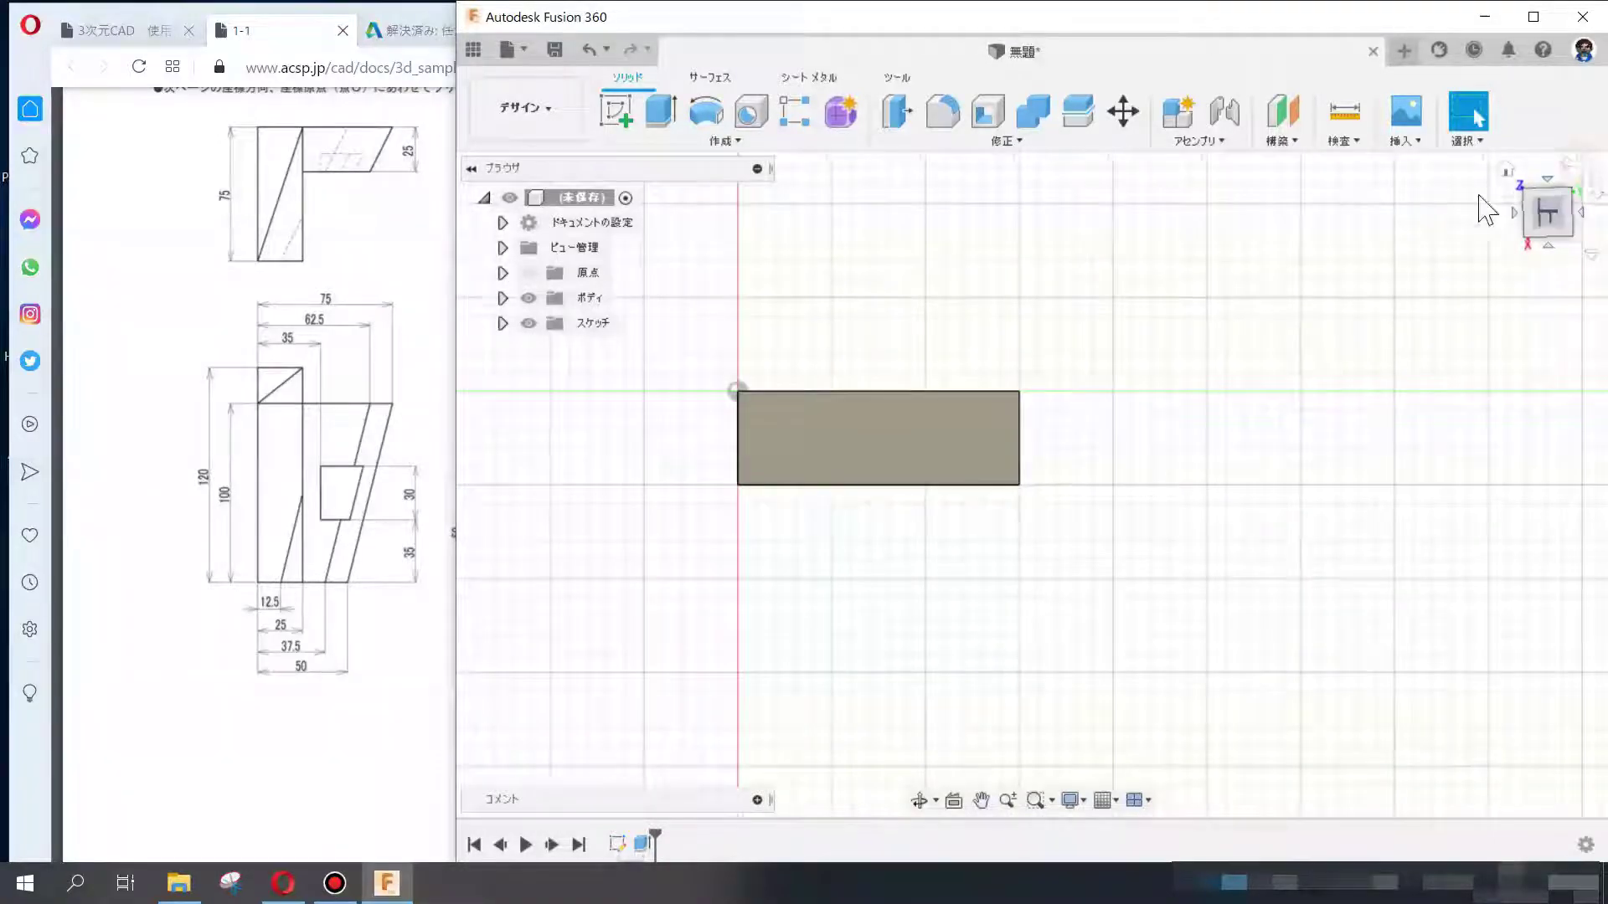
- Scroll the sample PDF back to page 5 showing question 2's dimensioned views
{"action": "left_click", "coordinate": [248, 473]}
{"action": "scroll", "coordinate": [402, 577], "scroll_direction": "down", "scroll_amount": 1}
{"action": "scroll", "coordinate": [398, 586], "scroll_direction": "down", "scroll_amount": 6}
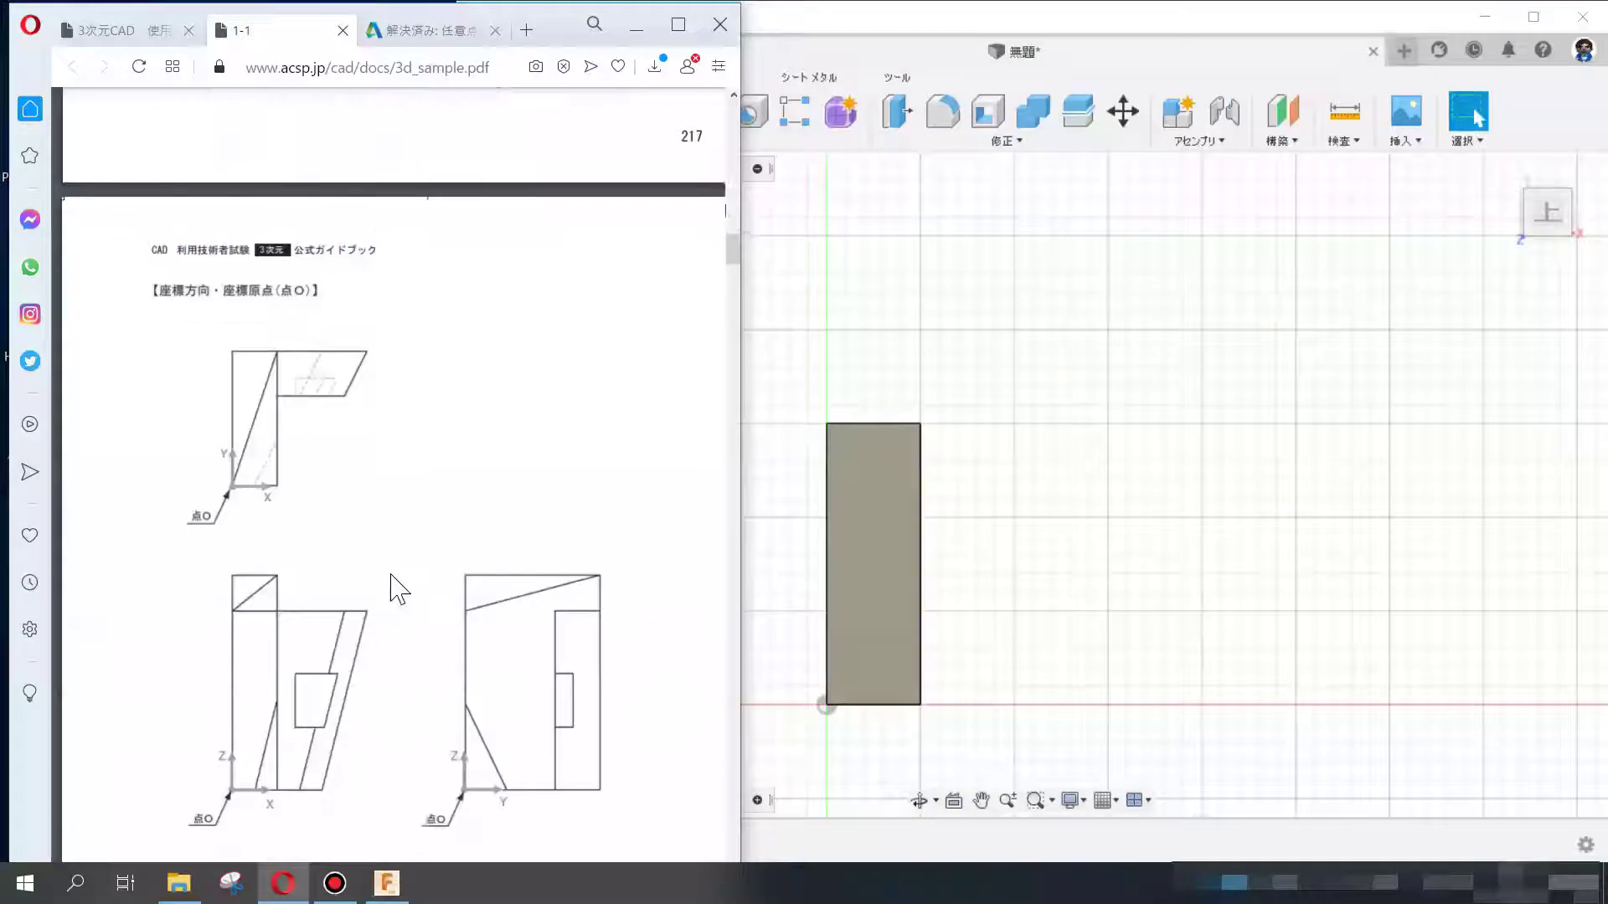
{"action": "scroll", "coordinate": [391, 576], "scroll_direction": "down", "scroll_amount": 3}
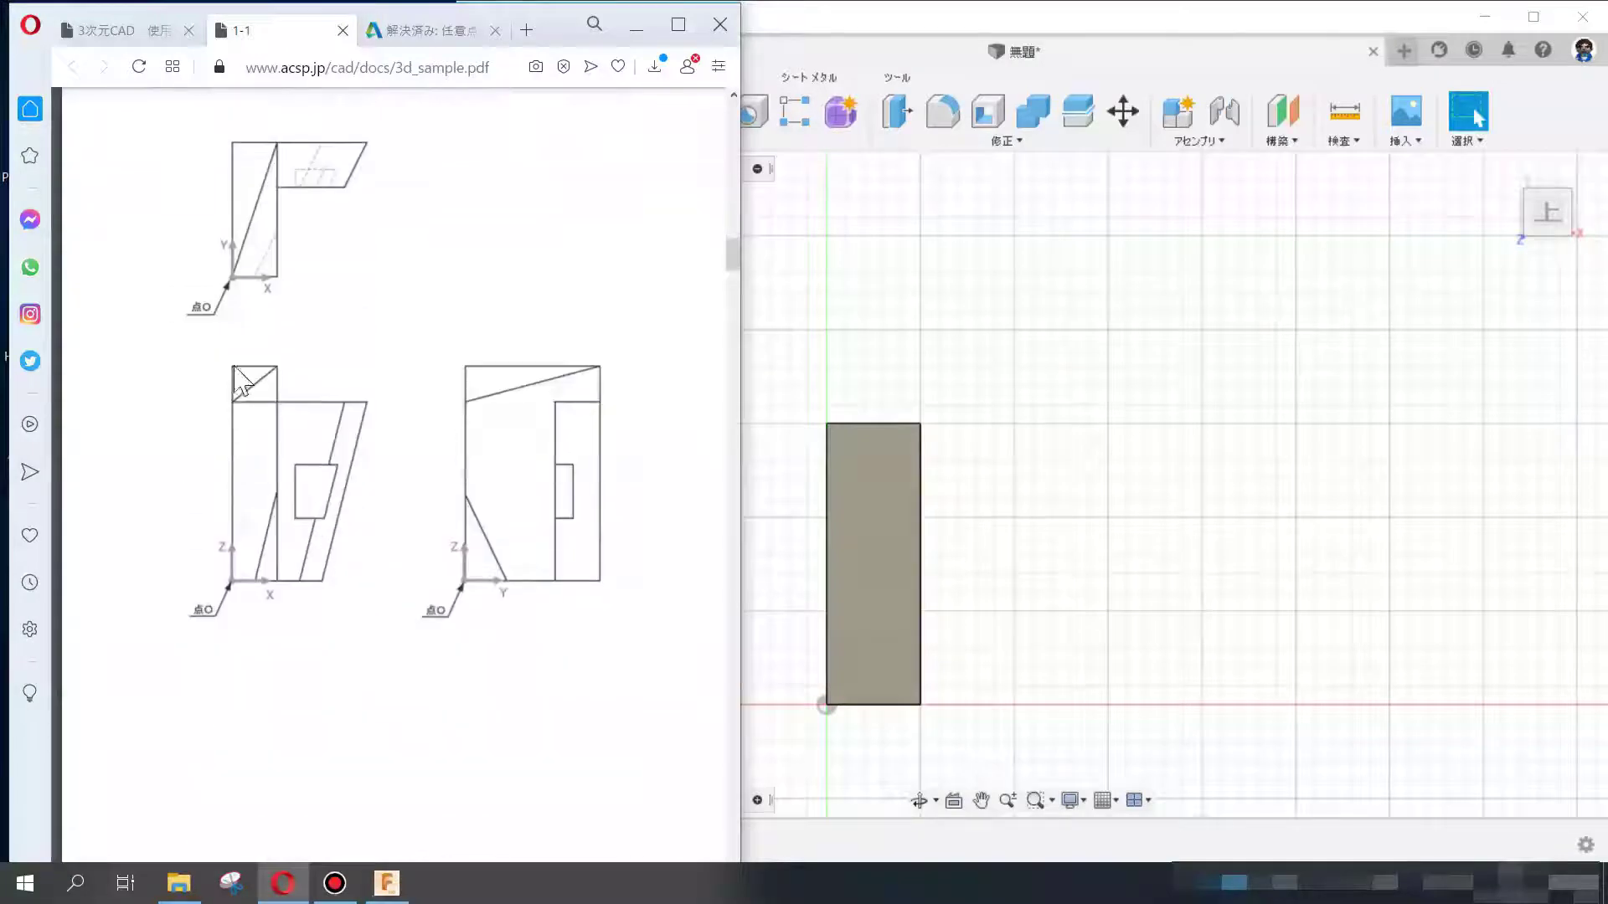
{"action": "left_click", "coordinate": [836, 706]}
{"action": "left_click", "coordinate": [871, 664]}
{"action": "left_click", "coordinate": [1076, 527]}
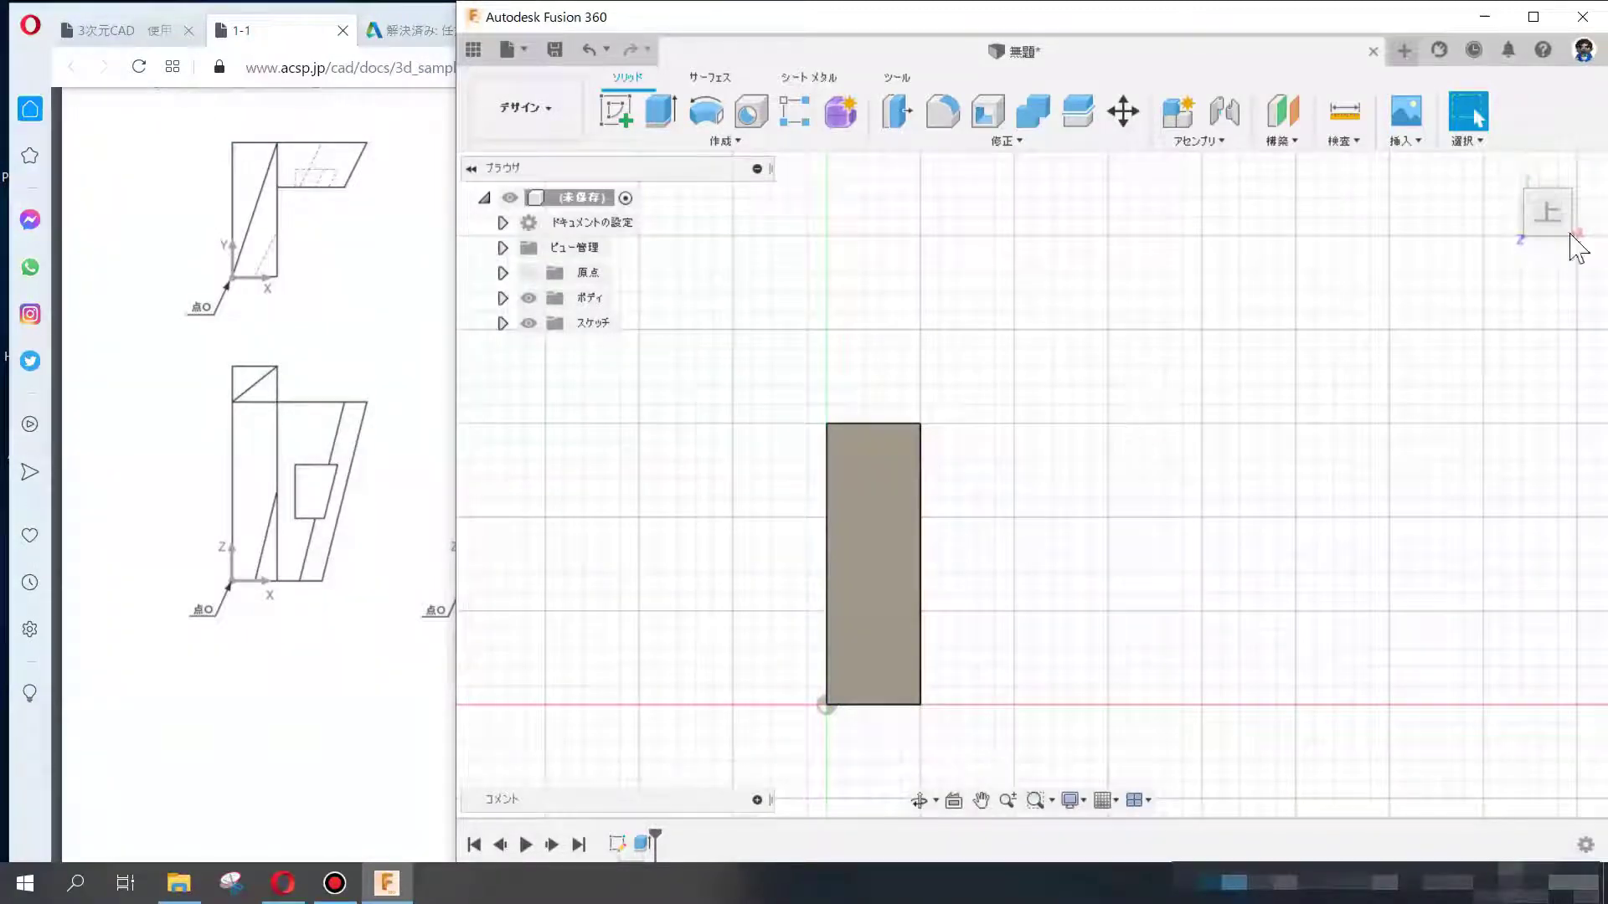
{"action": "mouse_move", "coordinate": [339, 192]}
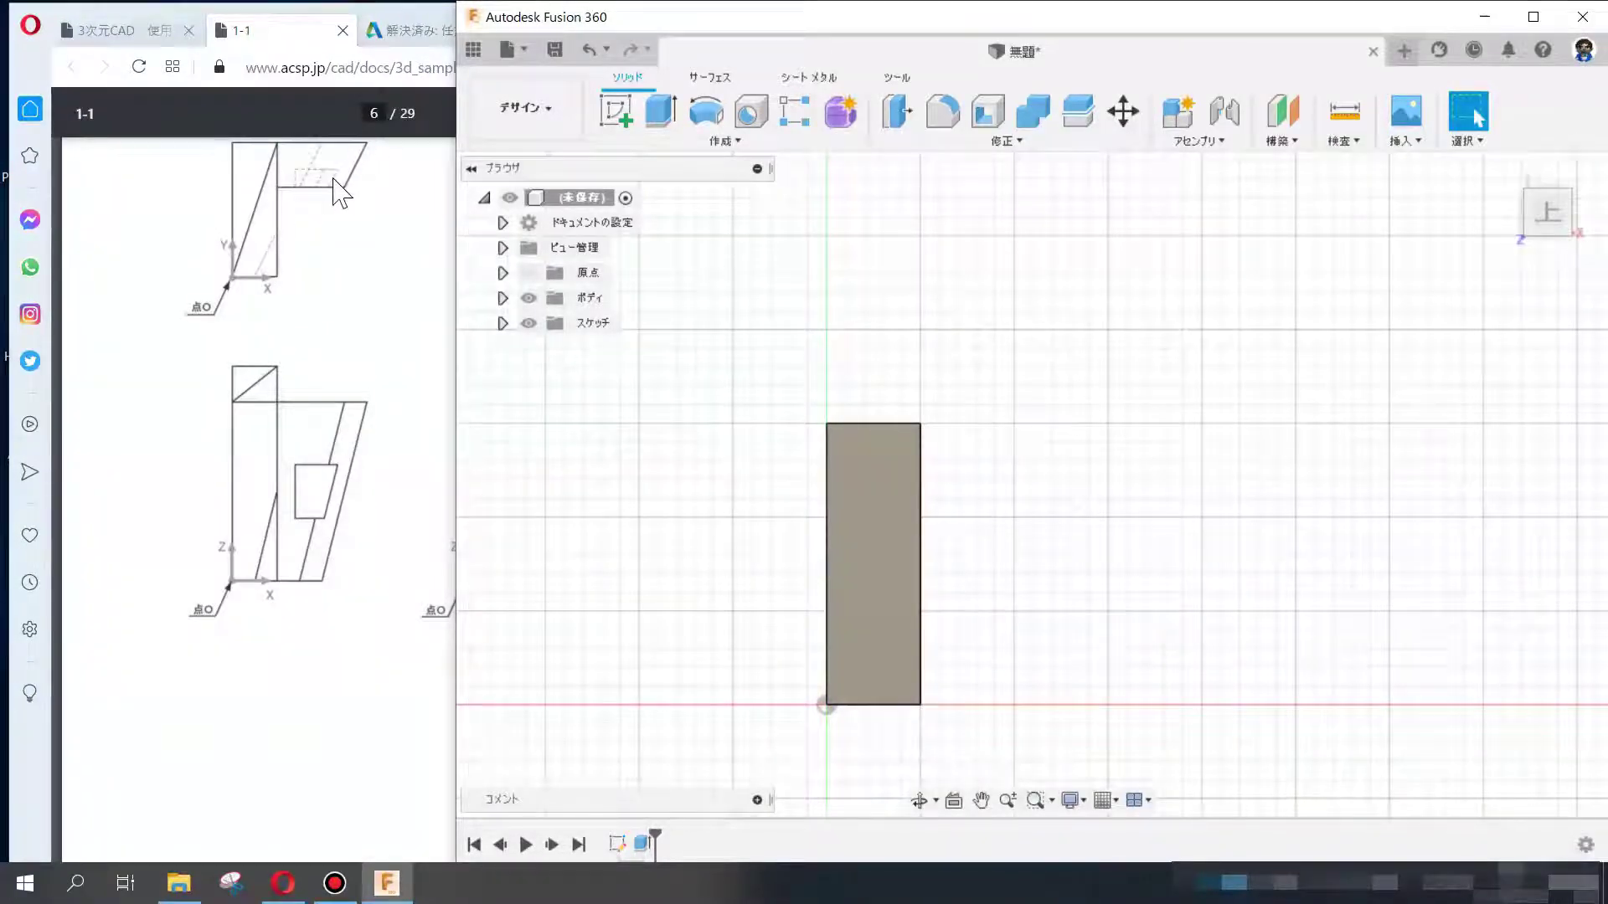
{"action": "left_click", "coordinate": [303, 528]}
{"action": "scroll", "coordinate": [320, 543], "scroll_direction": "up", "scroll_amount": 2}
{"action": "scroll", "coordinate": [321, 542], "scroll_direction": "up", "scroll_amount": 4}
{"action": "scroll", "coordinate": [321, 542], "scroll_direction": "up", "scroll_amount": 3}
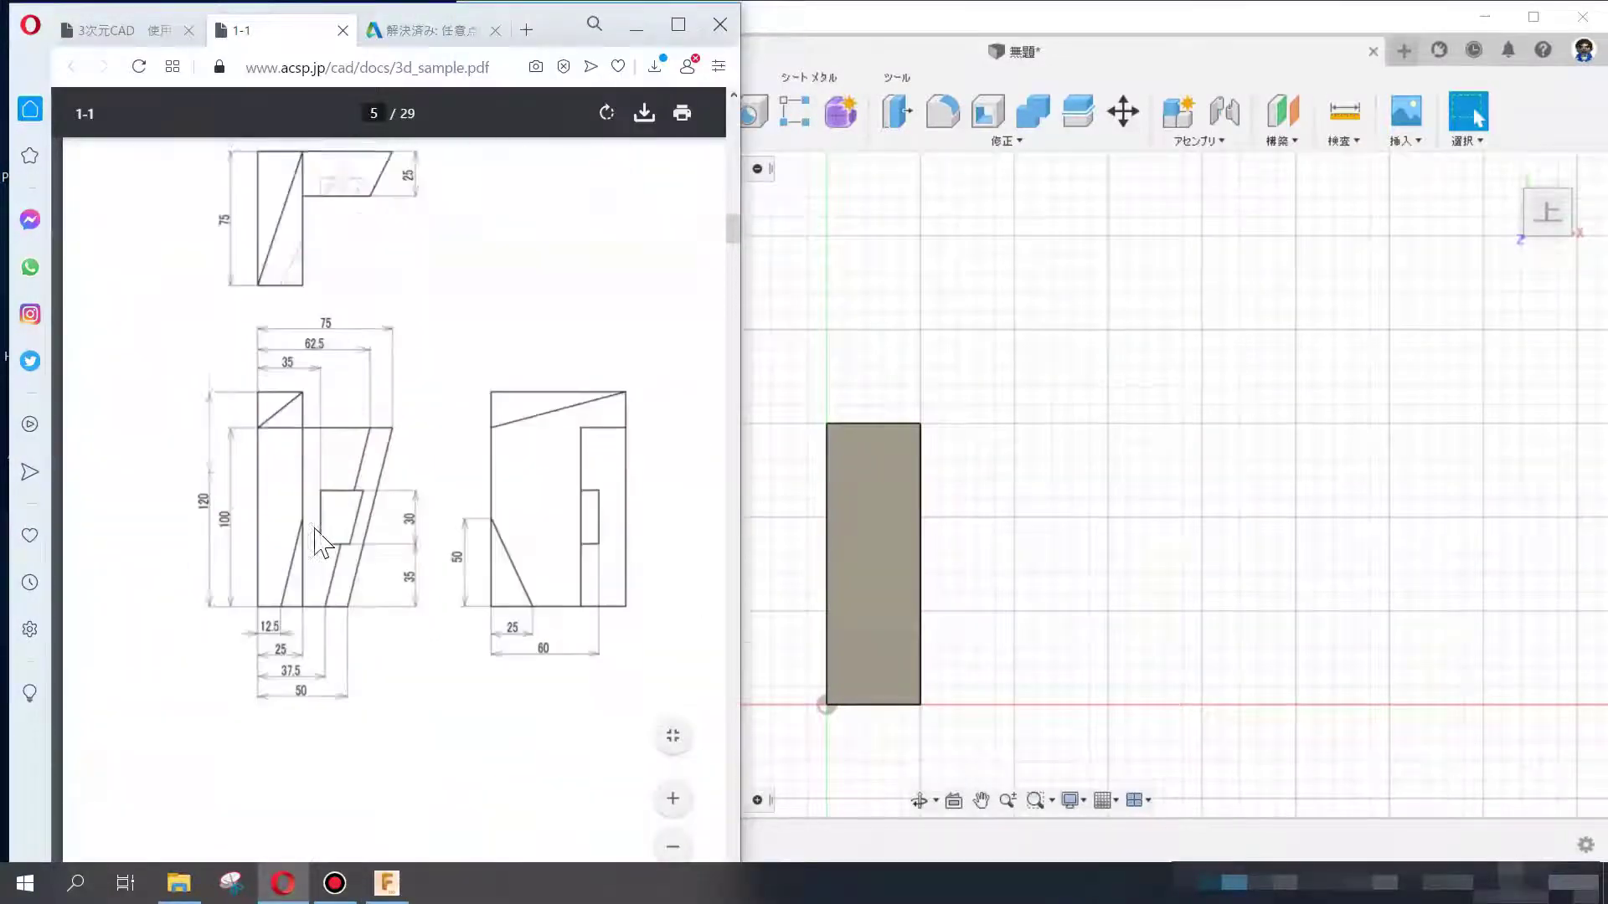
{"action": "scroll", "coordinate": [320, 543], "scroll_direction": "up", "scroll_amount": 2}
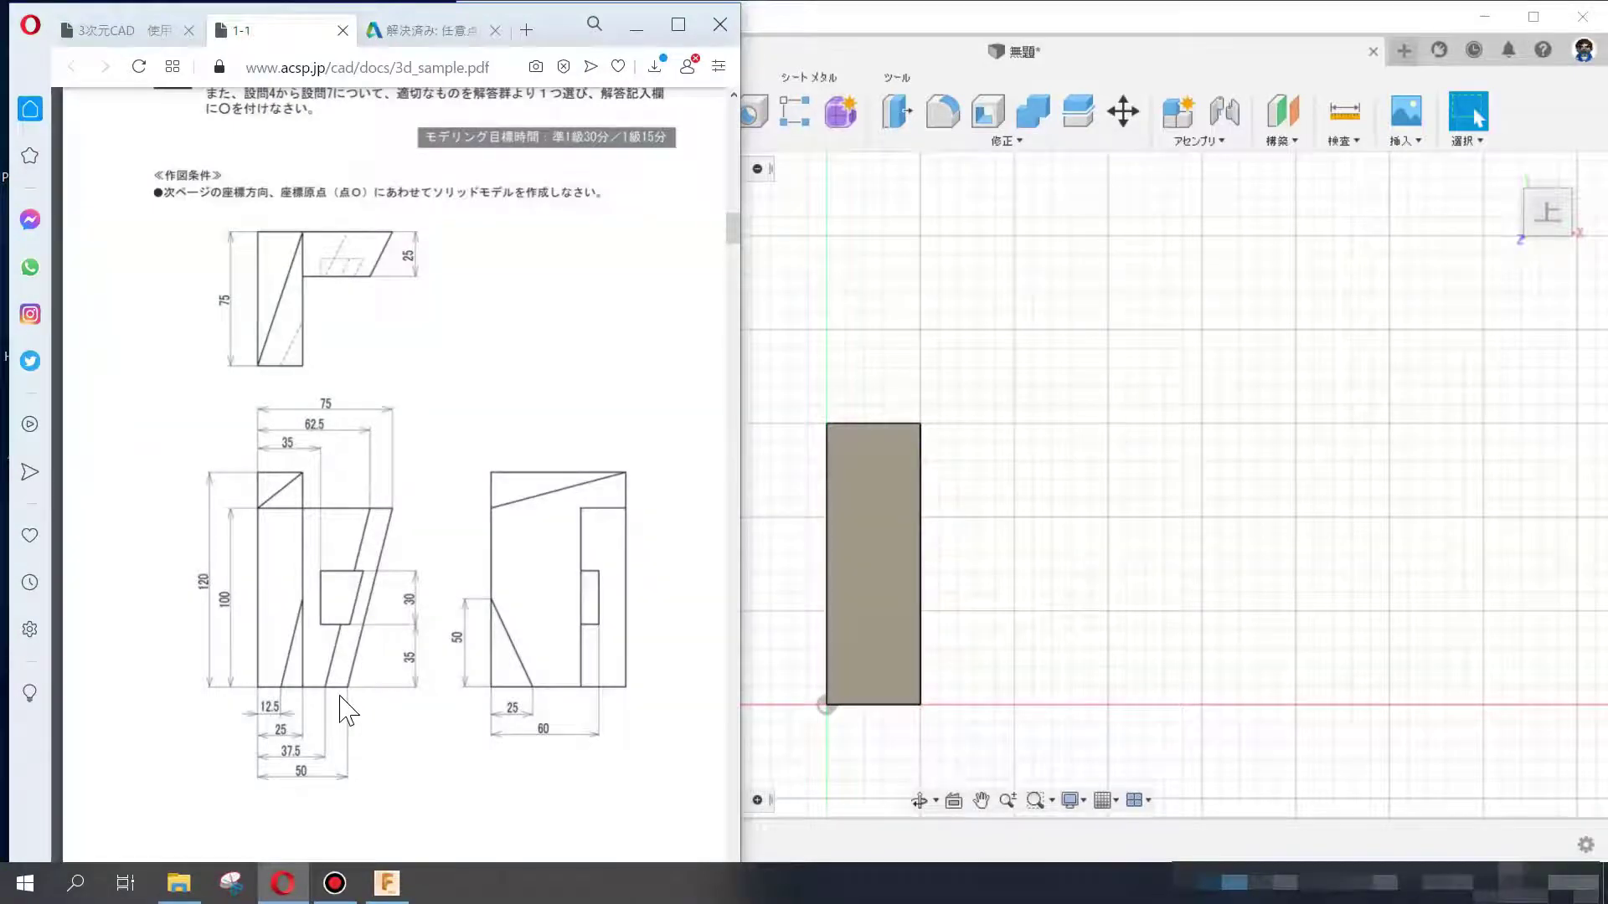
- Orbit the box into 3D and start a sketch on the origin plane beside it
{"action": "left_click", "coordinate": [836, 316]}
{"action": "scroll", "coordinate": [988, 540], "scroll_direction": "down", "scroll_amount": 2}
{"action": "mouse_move", "coordinate": [988, 540]}
{"action": "middle_mouse_down"}
{"action": "mouse_move", "coordinate": [810, 586]}
{"action": "mouse_move", "coordinate": [783, 461]}
{"action": "mouse_move", "coordinate": [712, 435]}
{"action": "middle_mouse_up"}
{"action": "left_click", "coordinate": [616, 110]}
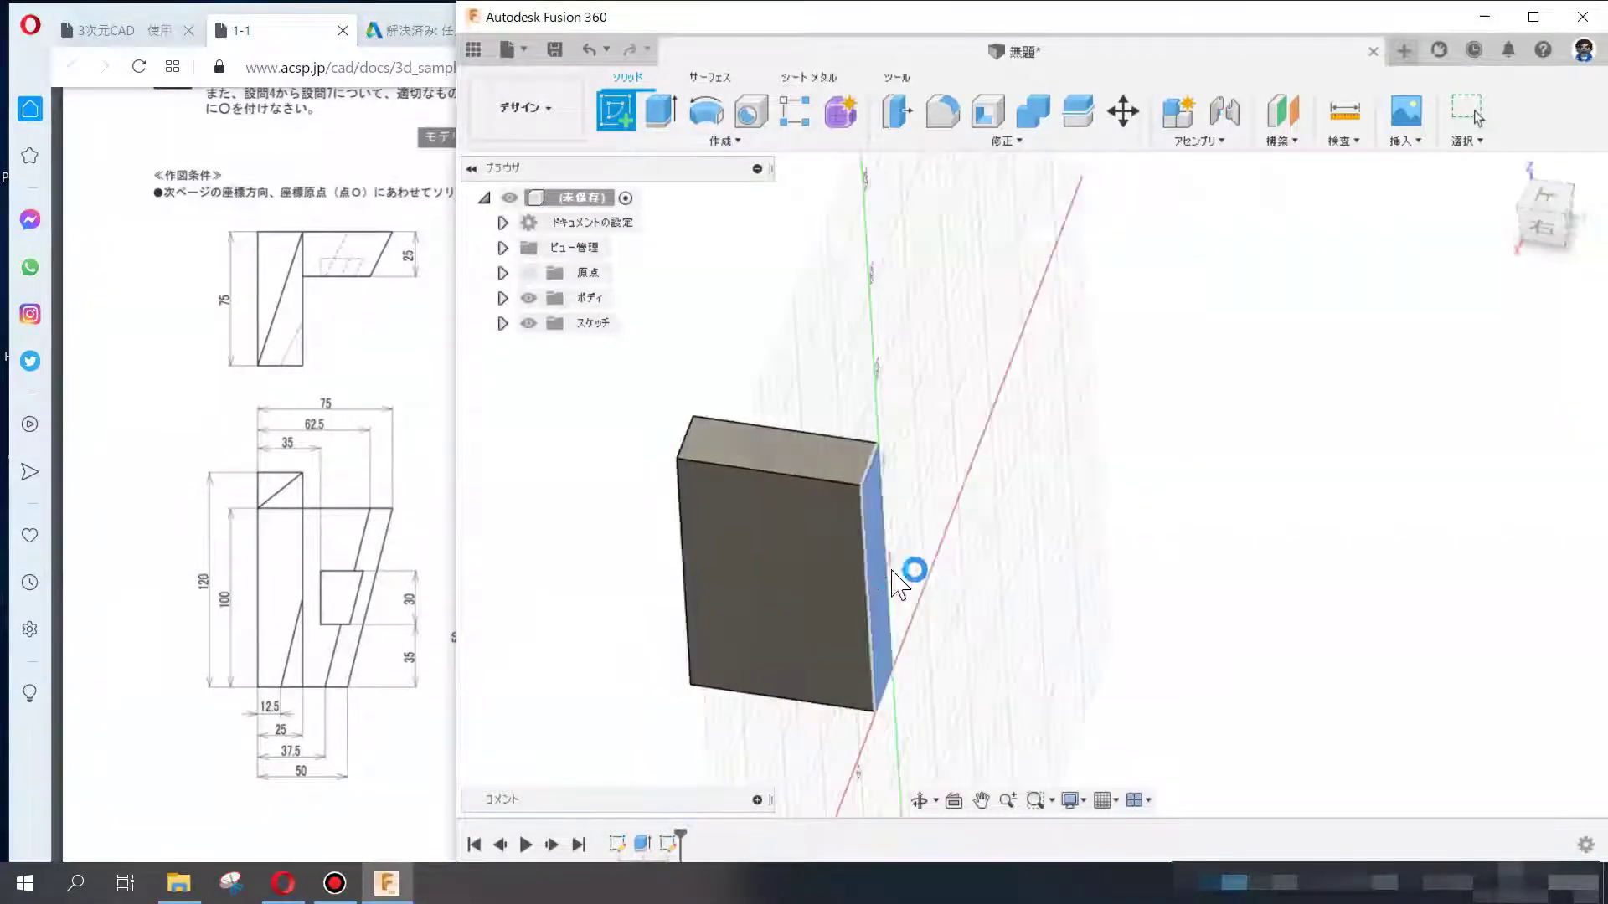
{"action": "left_click", "coordinate": [881, 578]}
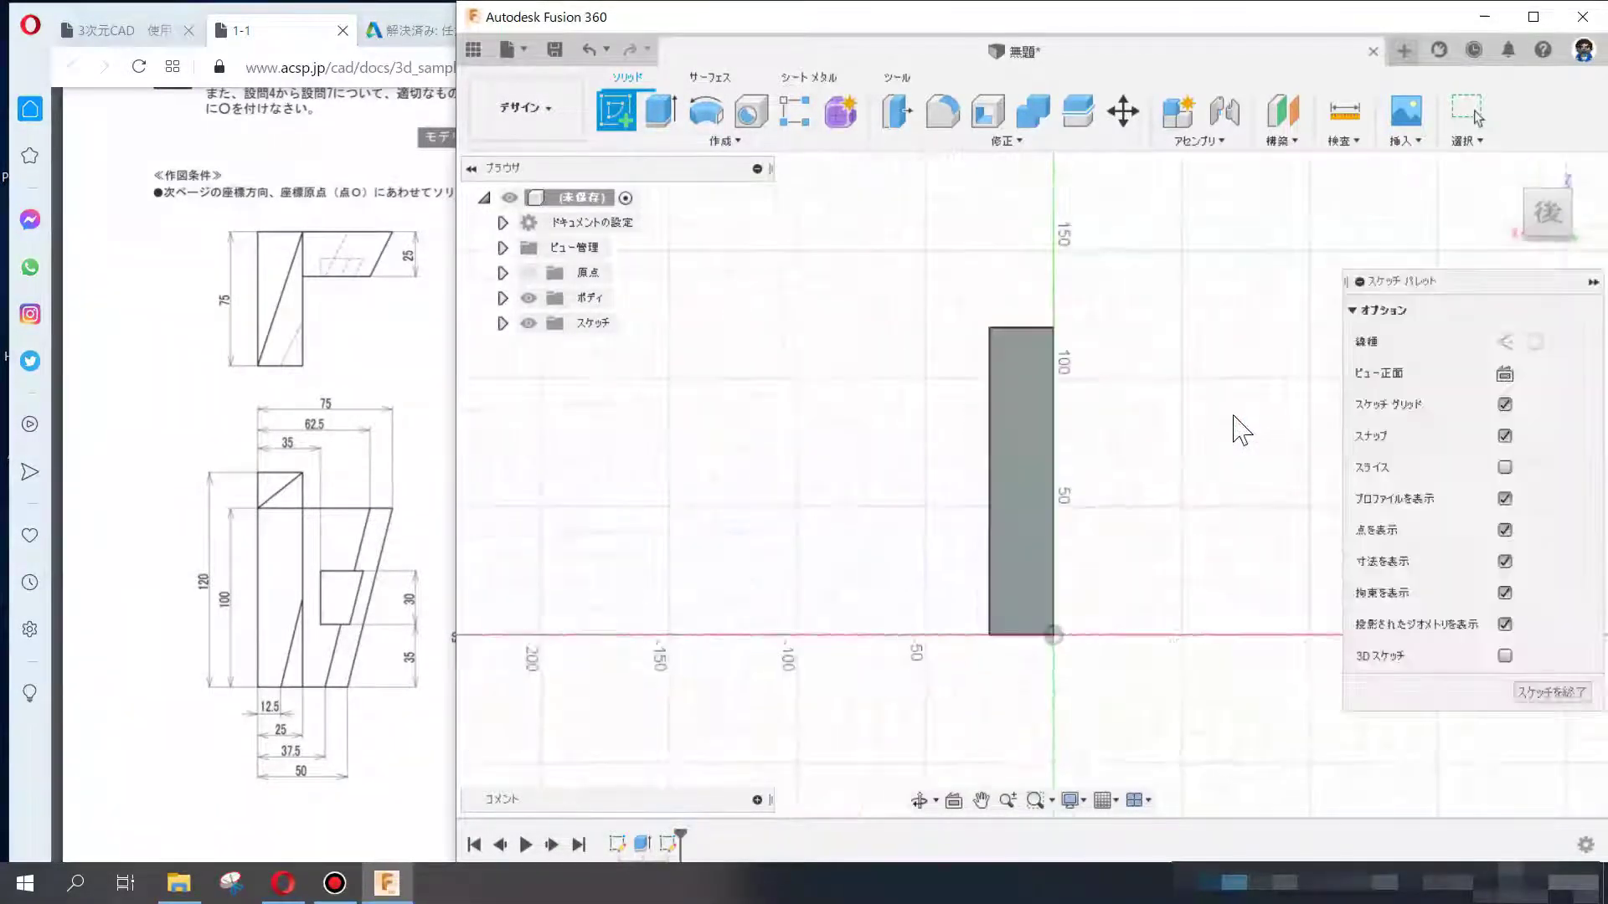
- Facing front, draw a closed four-line outline with a sloping edge against the box
{"action": "left_click", "coordinate": [1517, 212]}
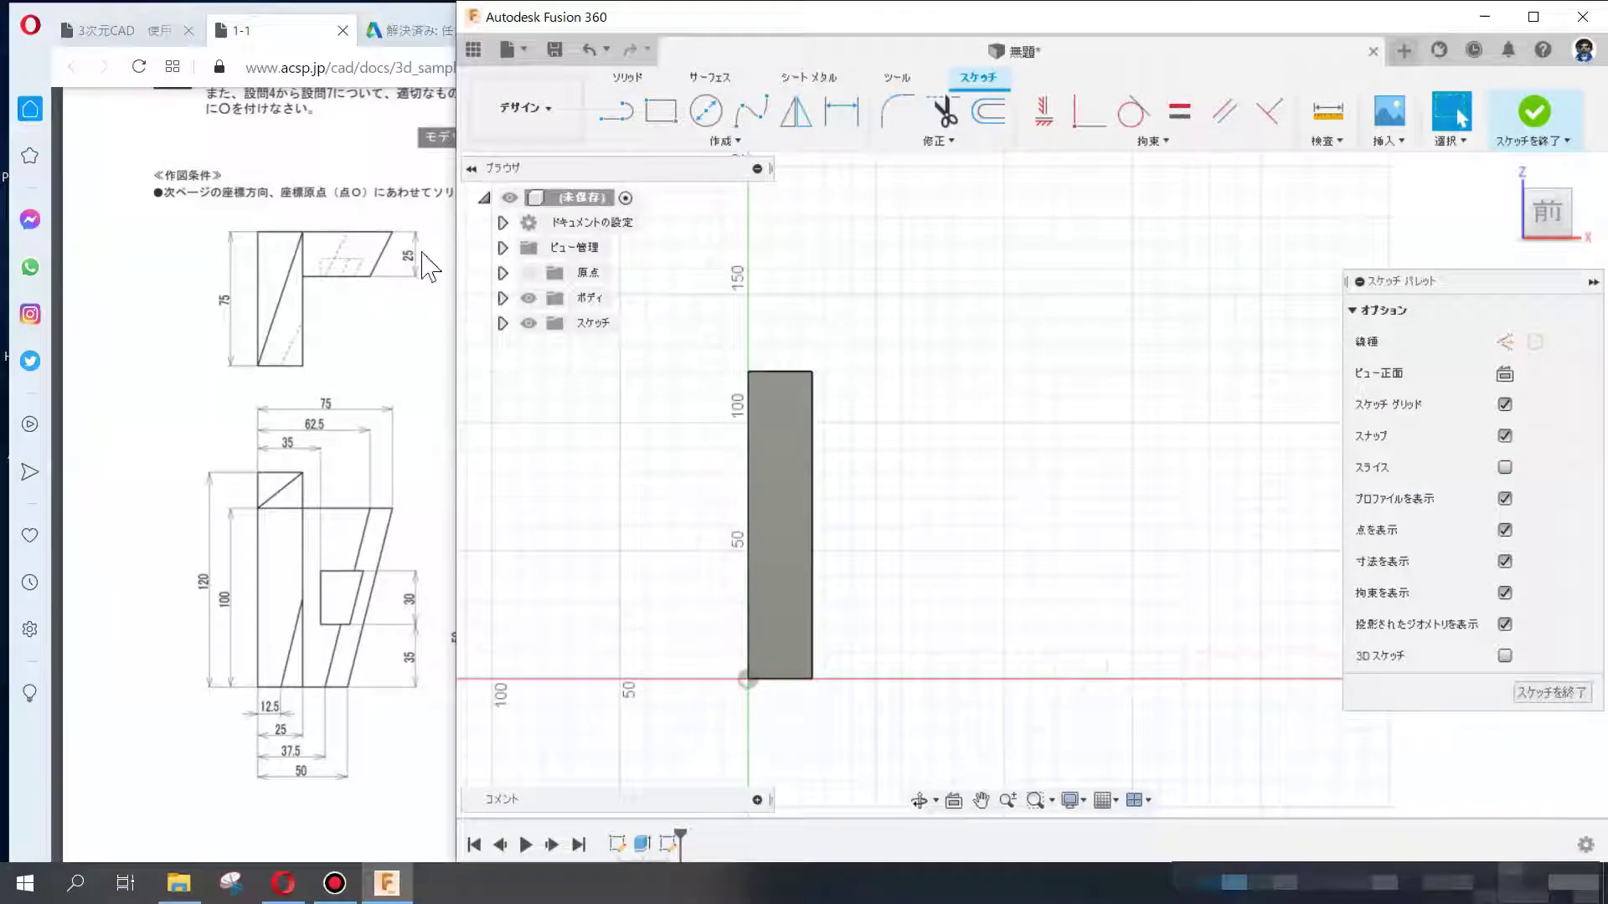
{"action": "left_click", "coordinate": [619, 113]}
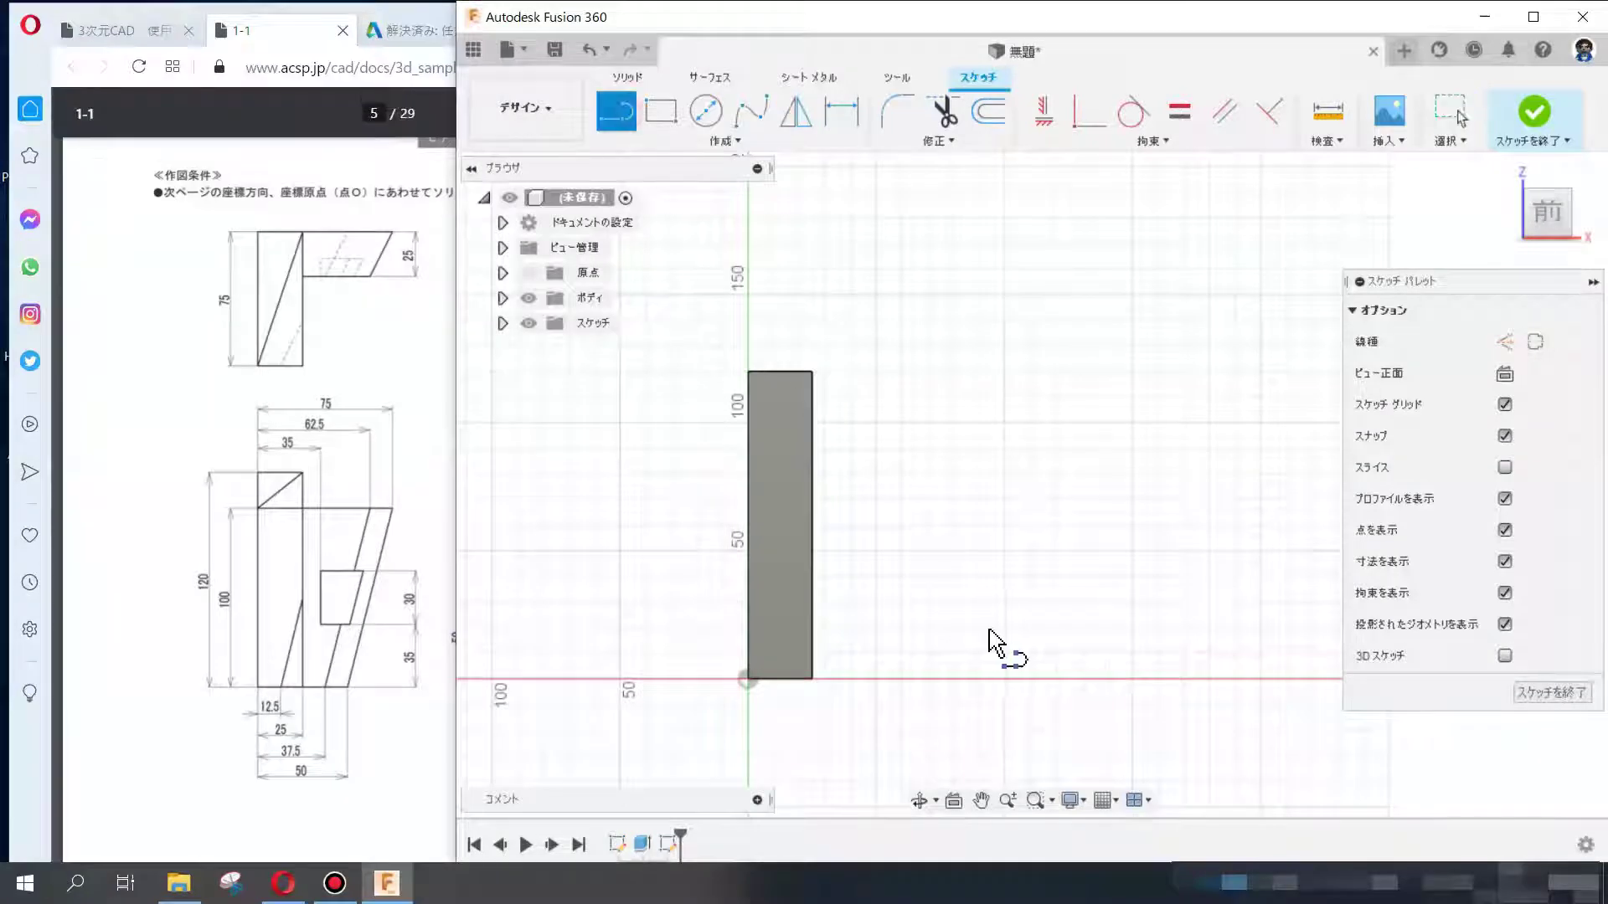
{"action": "left_click", "coordinate": [813, 679]}
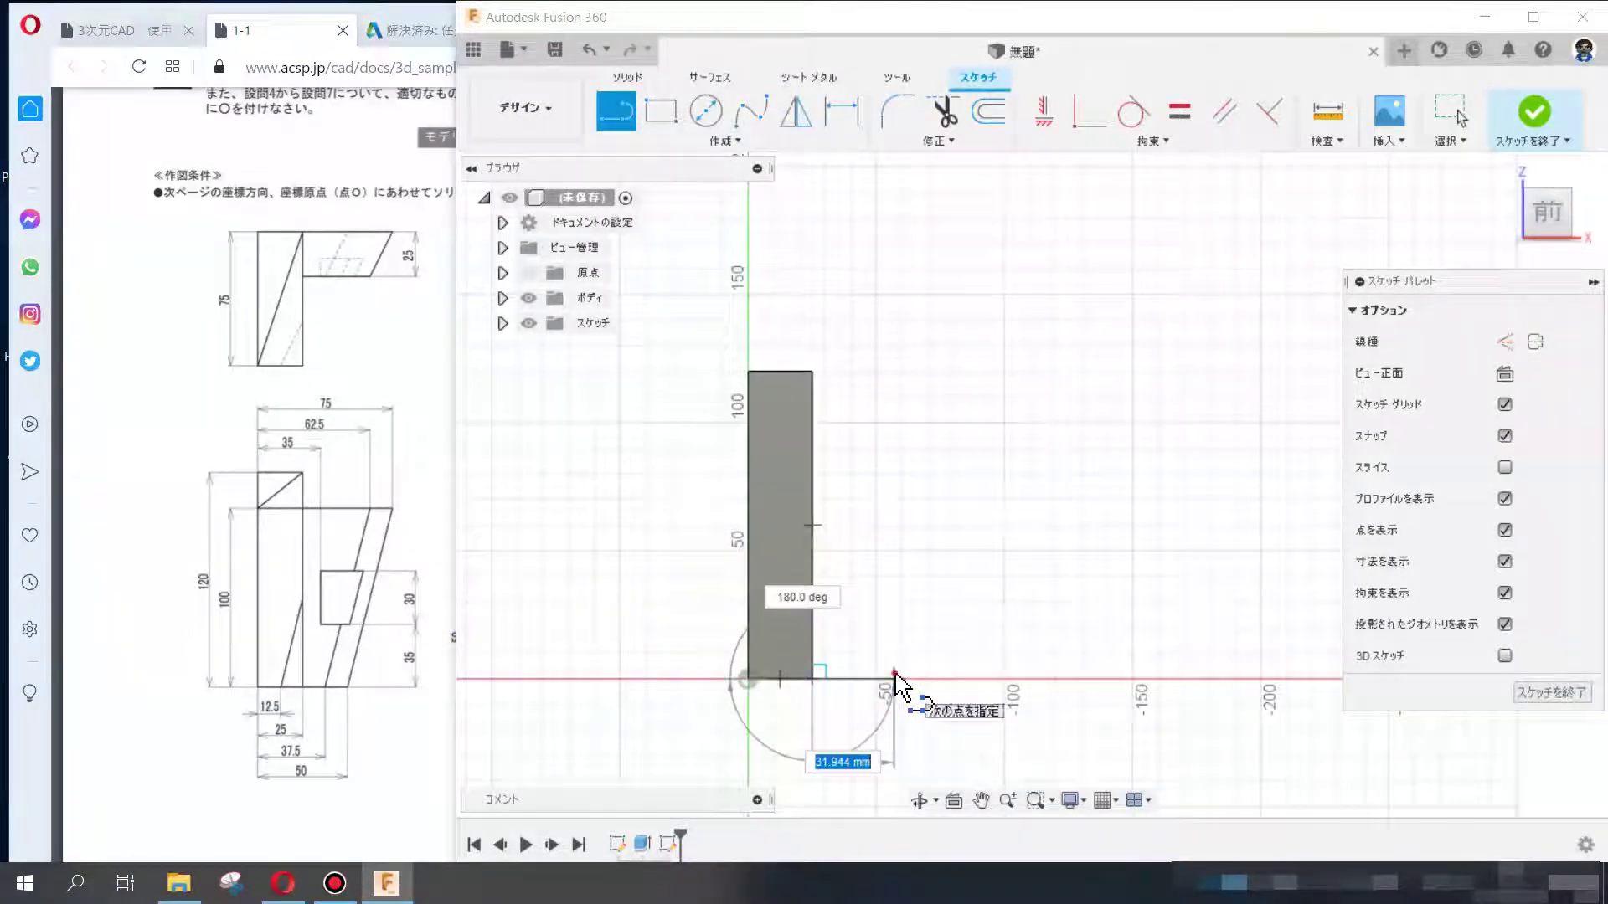
{"action": "left_click", "coordinate": [894, 678]}
{"action": "left_click", "coordinate": [963, 424]}
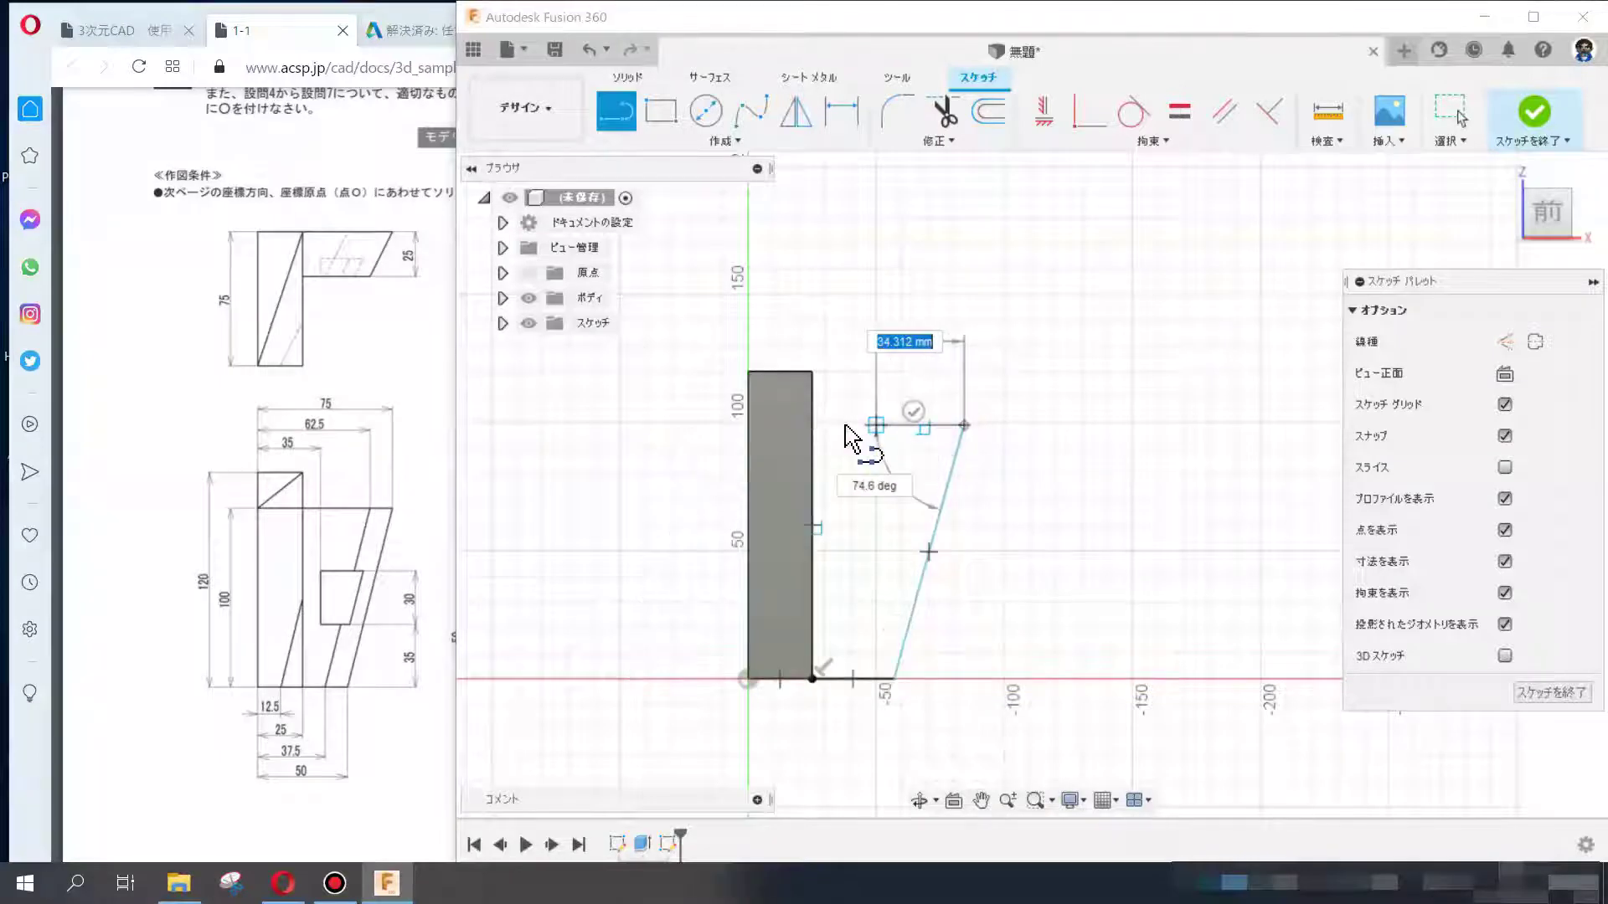
{"action": "left_click", "coordinate": [820, 426]}
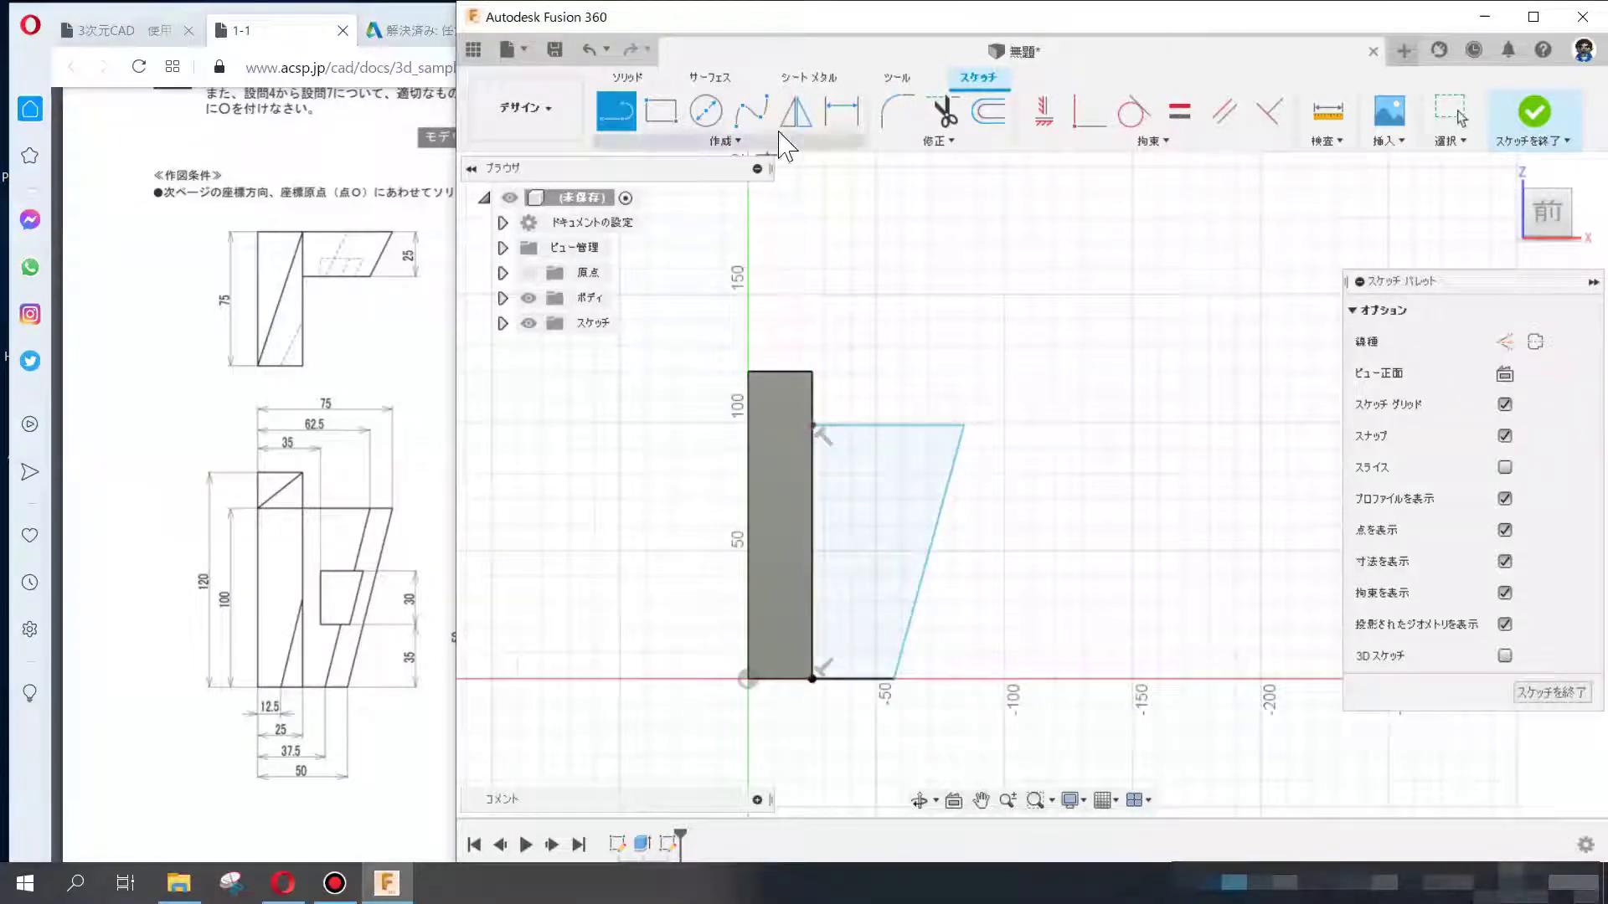
{"action": "left_click", "coordinate": [844, 127]}
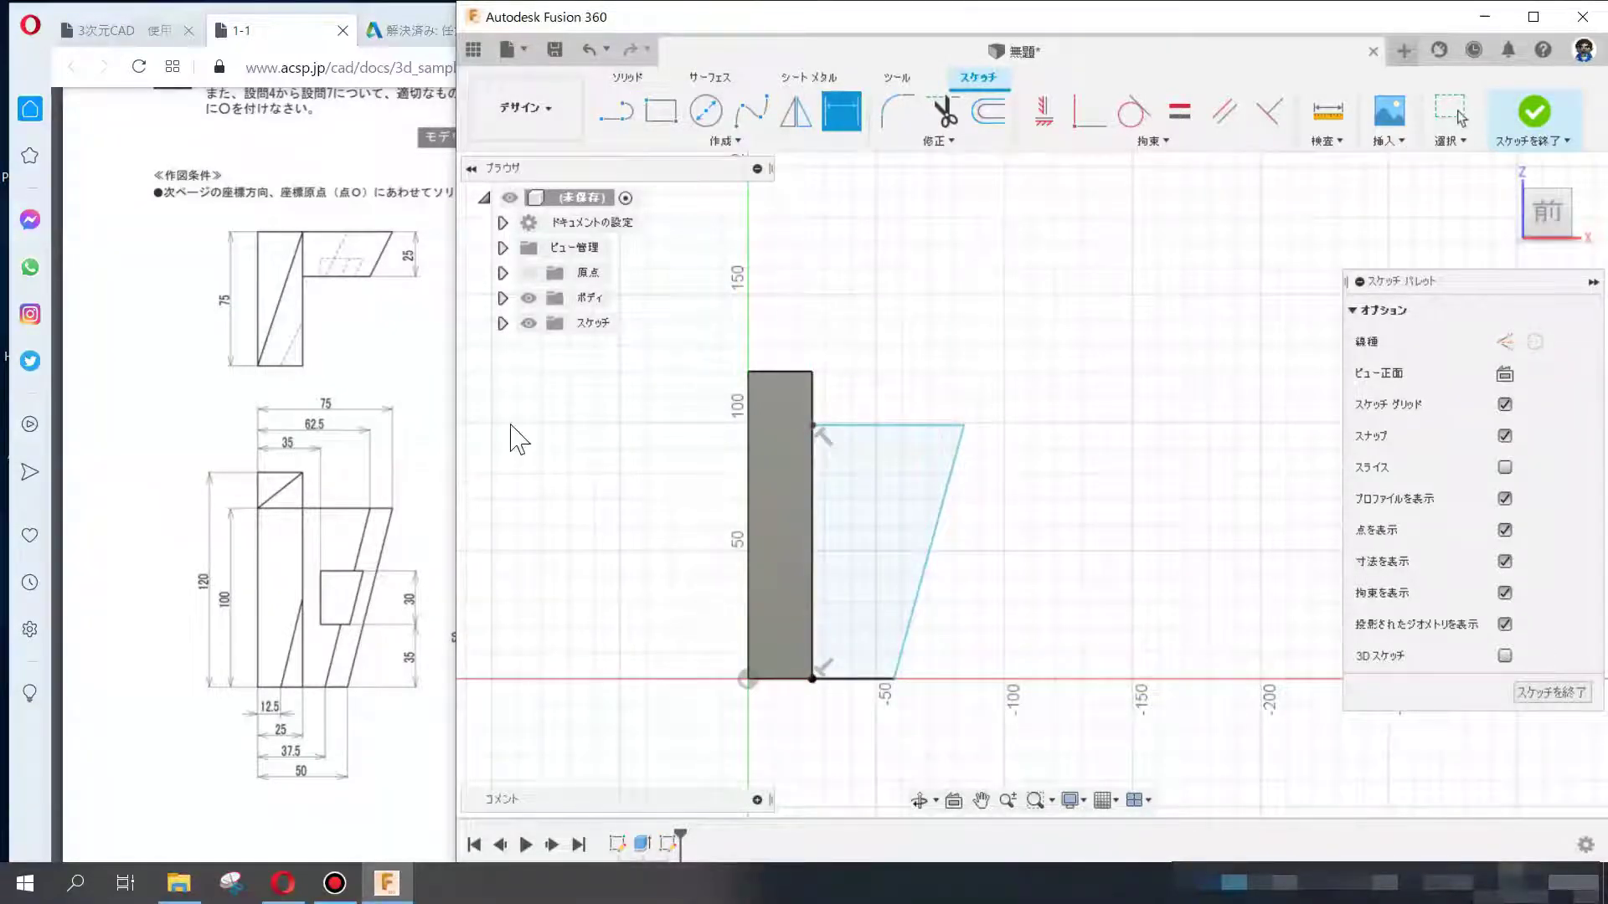
{"action": "left_click", "coordinate": [753, 452]}
- Dimension the trapezoid's top width 75 mm
{"action": "left_click", "coordinate": [963, 427]}
{"action": "left_click", "coordinate": [901, 322]}
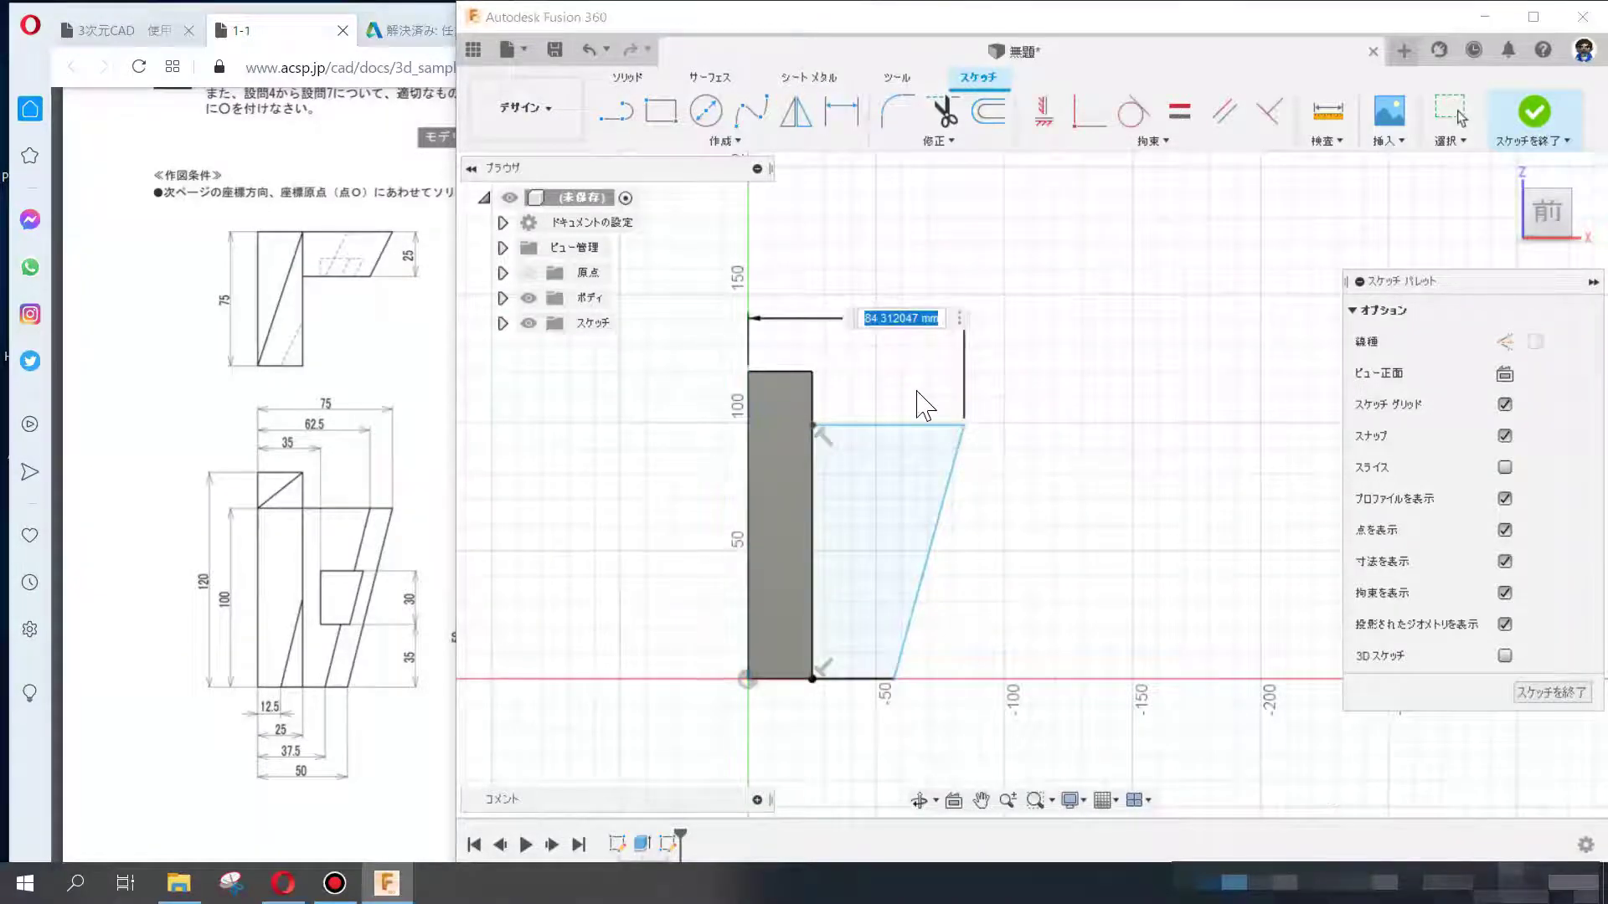
{"action": "type", "text": "75"}
{"action": "key", "text": "Return"}
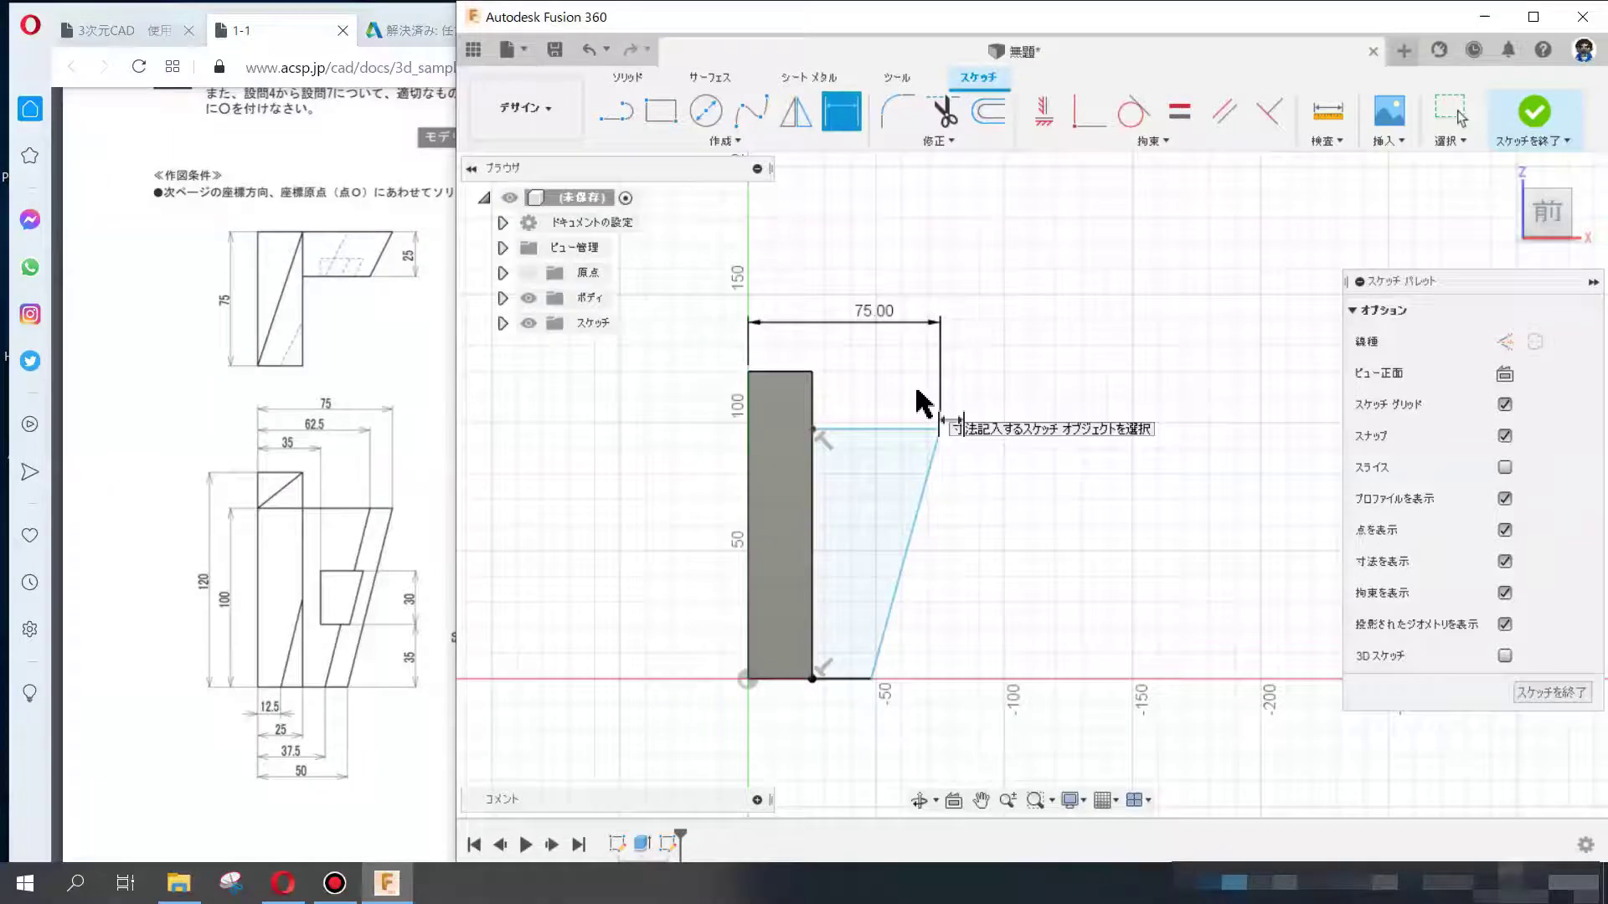
{"action": "key", "text": "Escape"}
- Dimension the 50 mm base and 100 mm slope height, then finish the sketch
{"action": "left_click", "coordinate": [871, 678]}
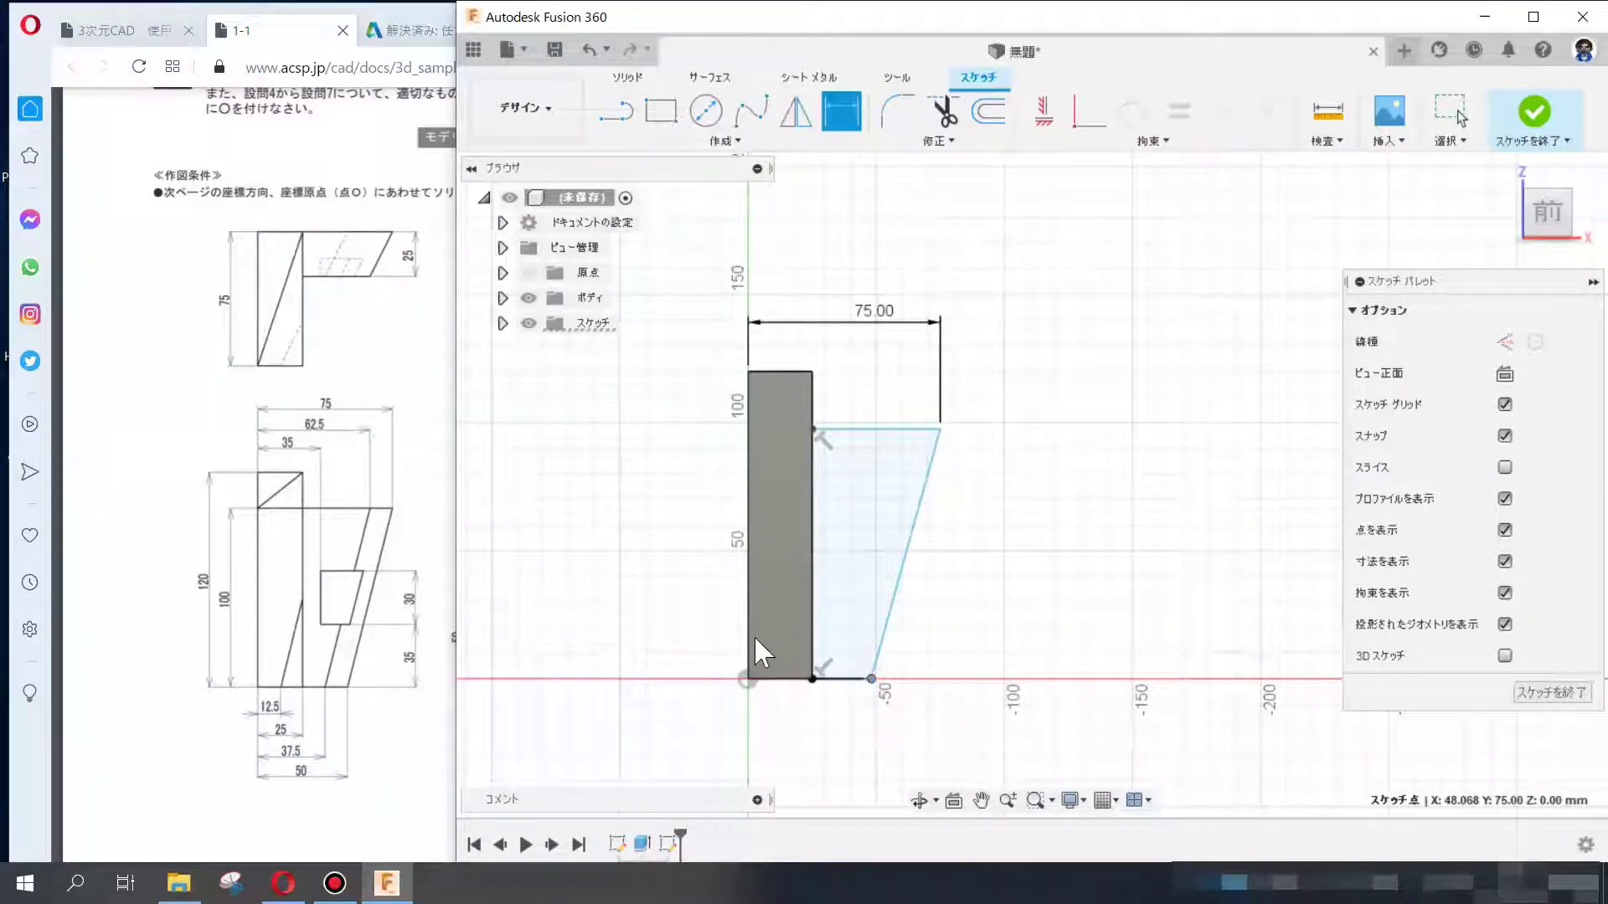
{"action": "left_click", "coordinate": [753, 649]}
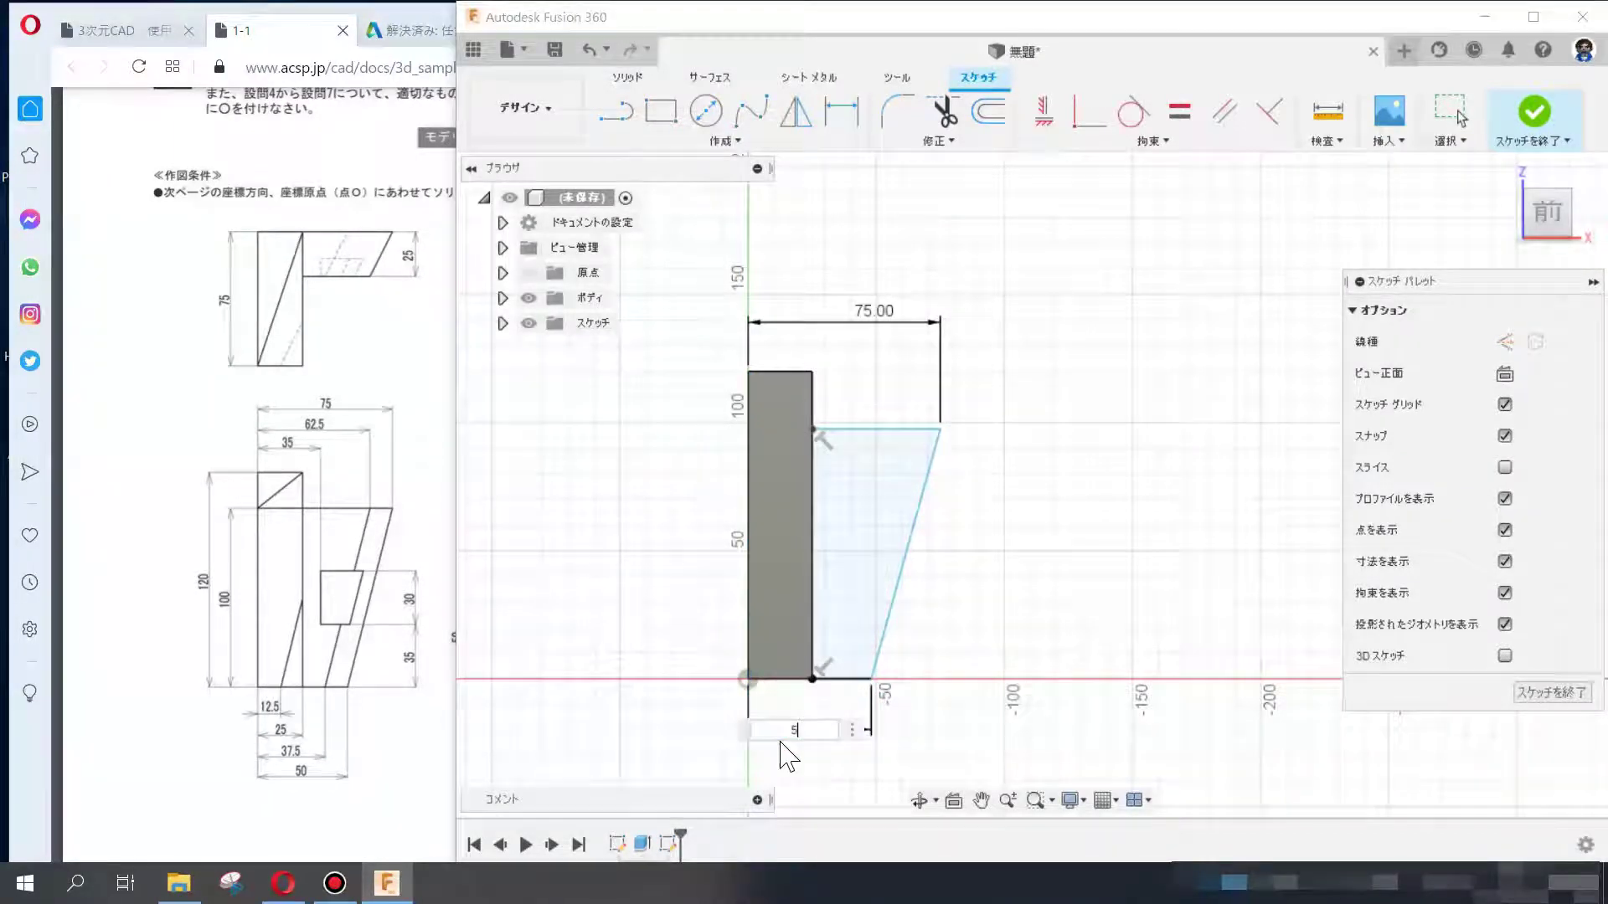
{"action": "key", "text": "Return"}
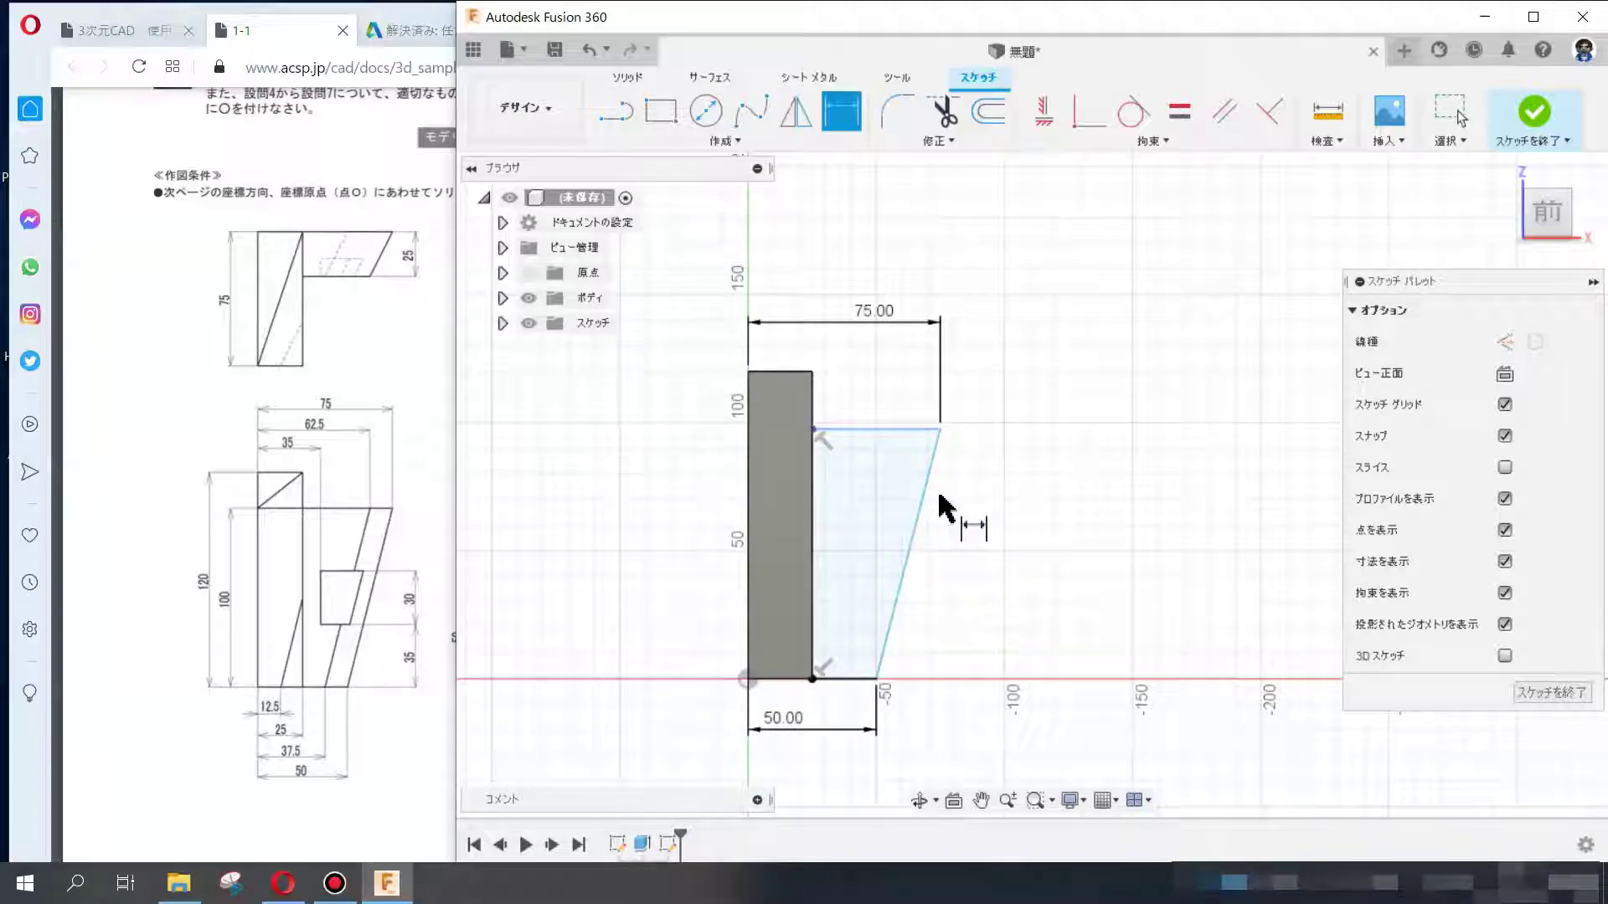
{"action": "left_click", "coordinate": [921, 502]}
{"action": "left_click", "coordinate": [1053, 550]}
{"action": "type", "text": "100"}
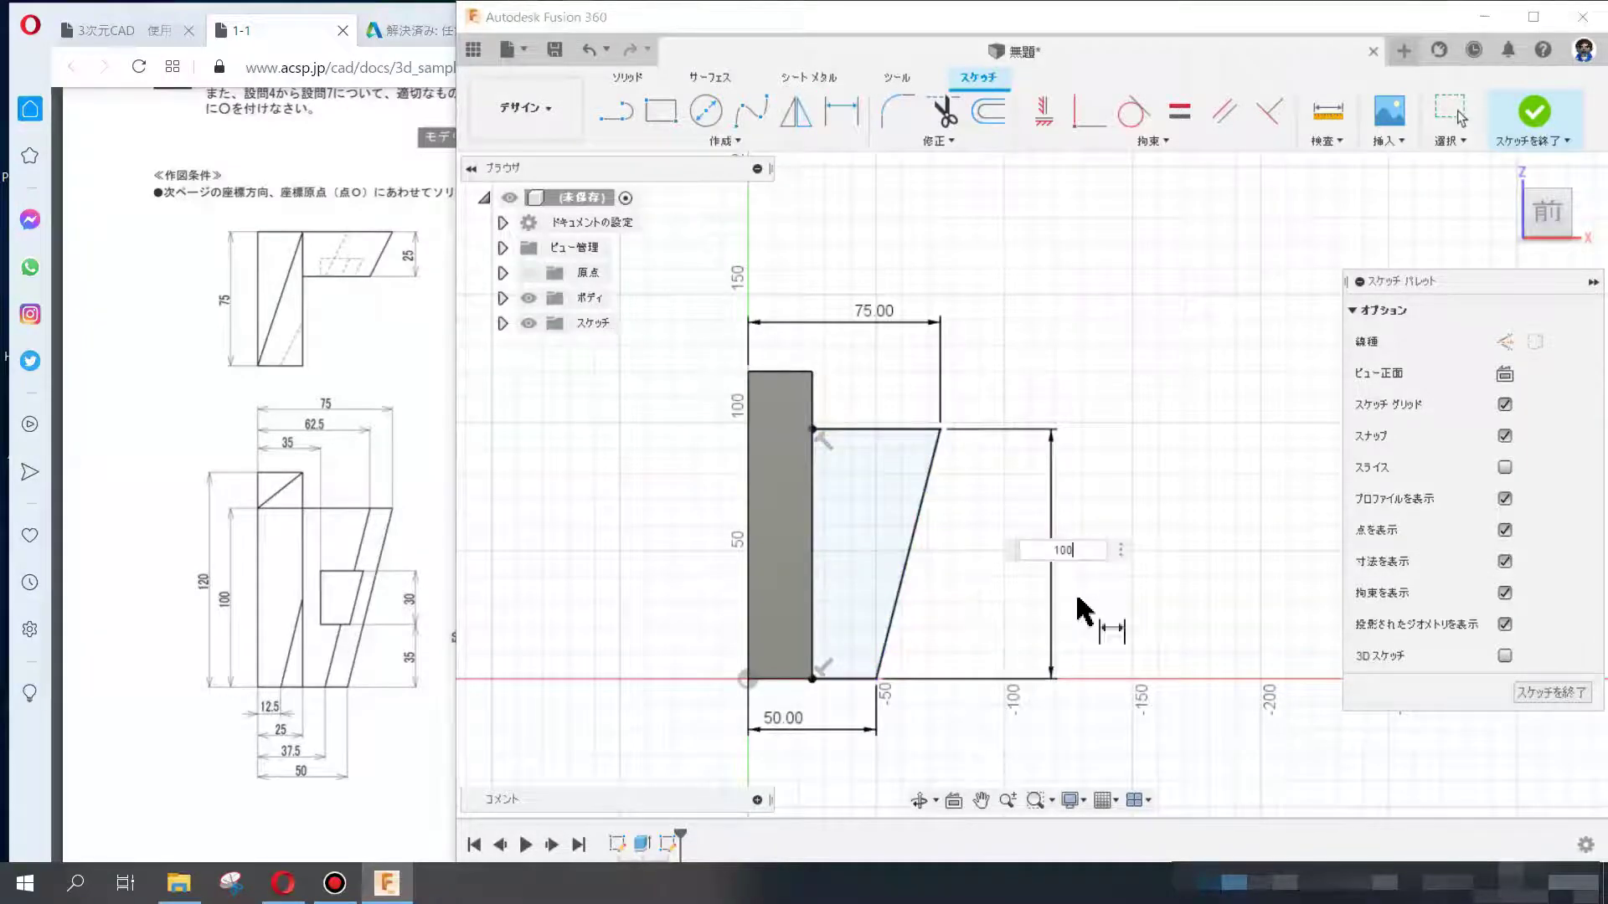
{"action": "key", "text": "Return"}
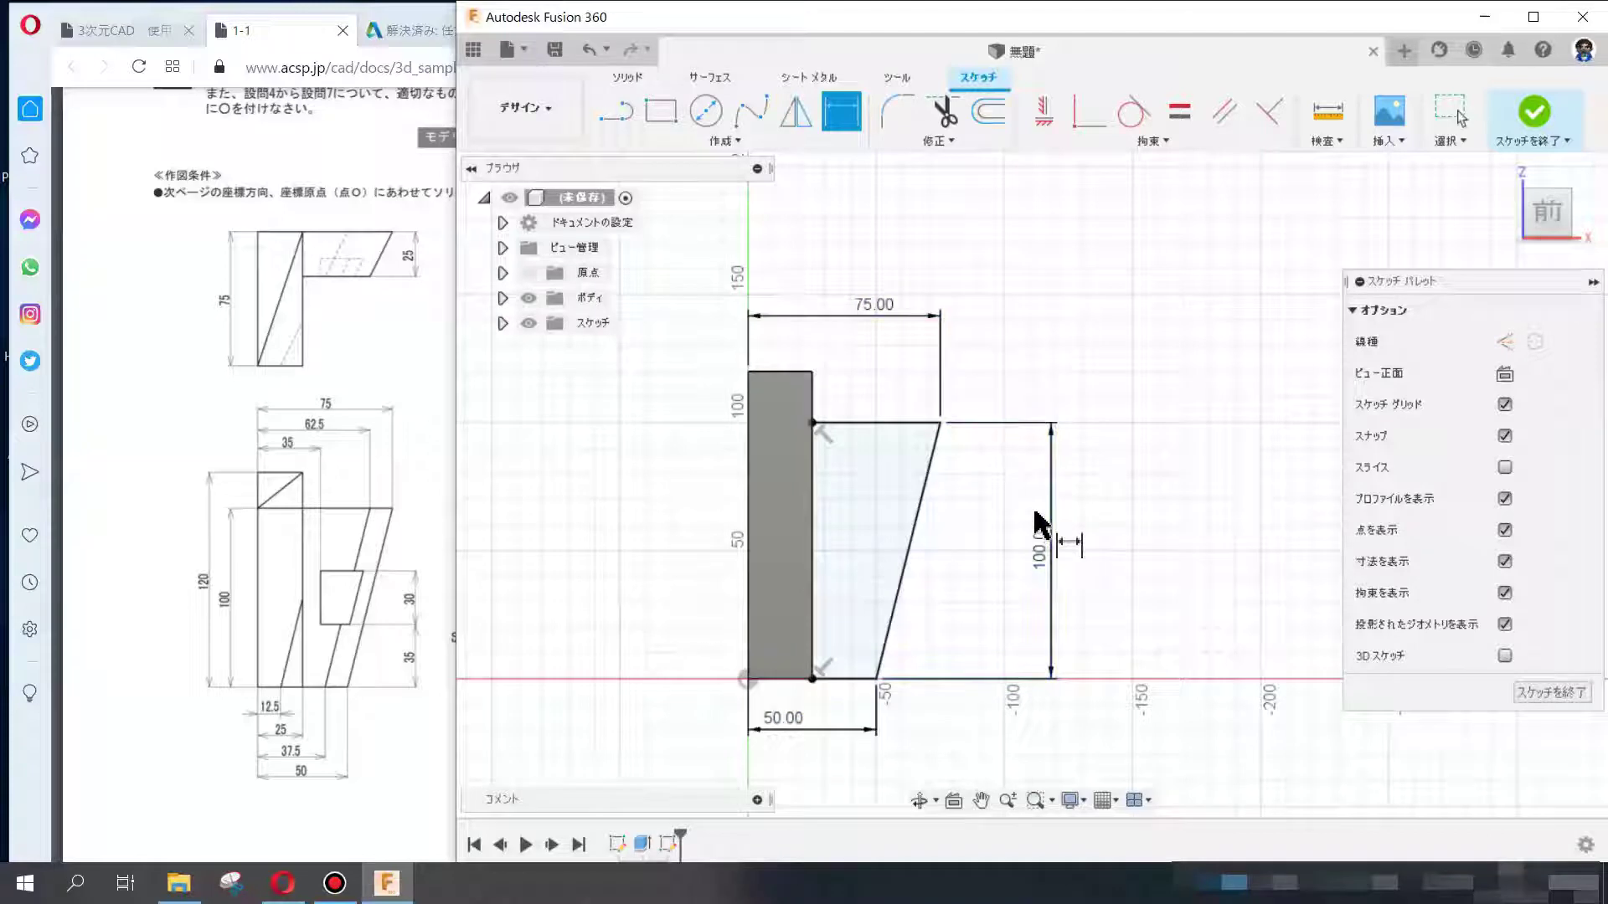
{"action": "left_click", "coordinate": [1539, 124]}
- Extrude the trapezoid profile -25 mm, joining it onto the block
{"action": "key", "text": "e"}
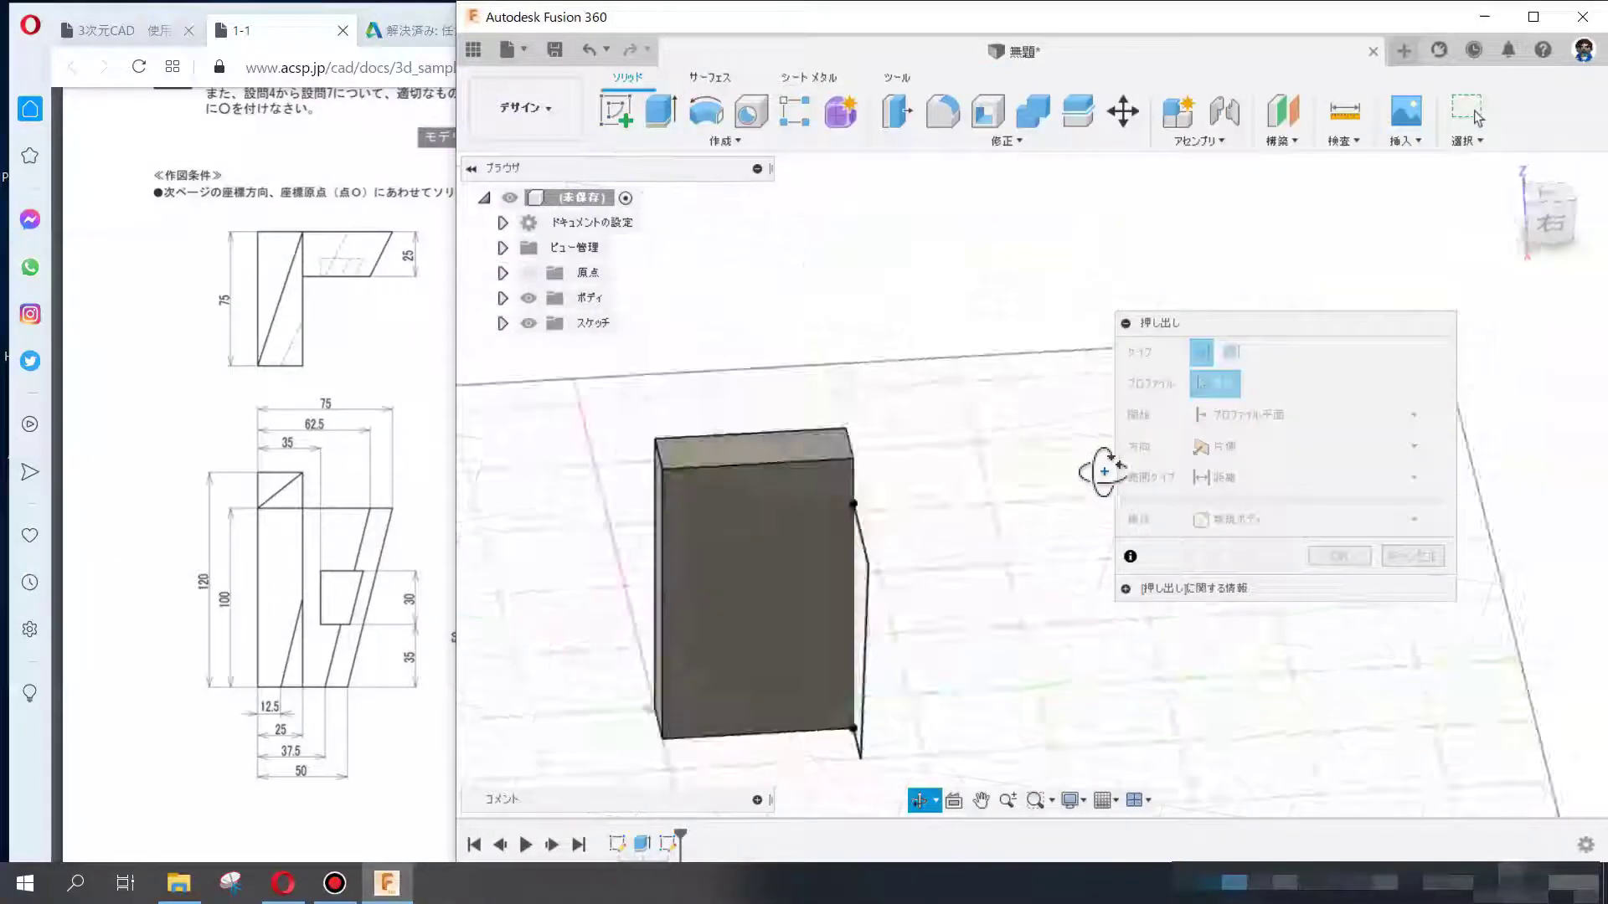
{"action": "left_click", "coordinate": [868, 594]}
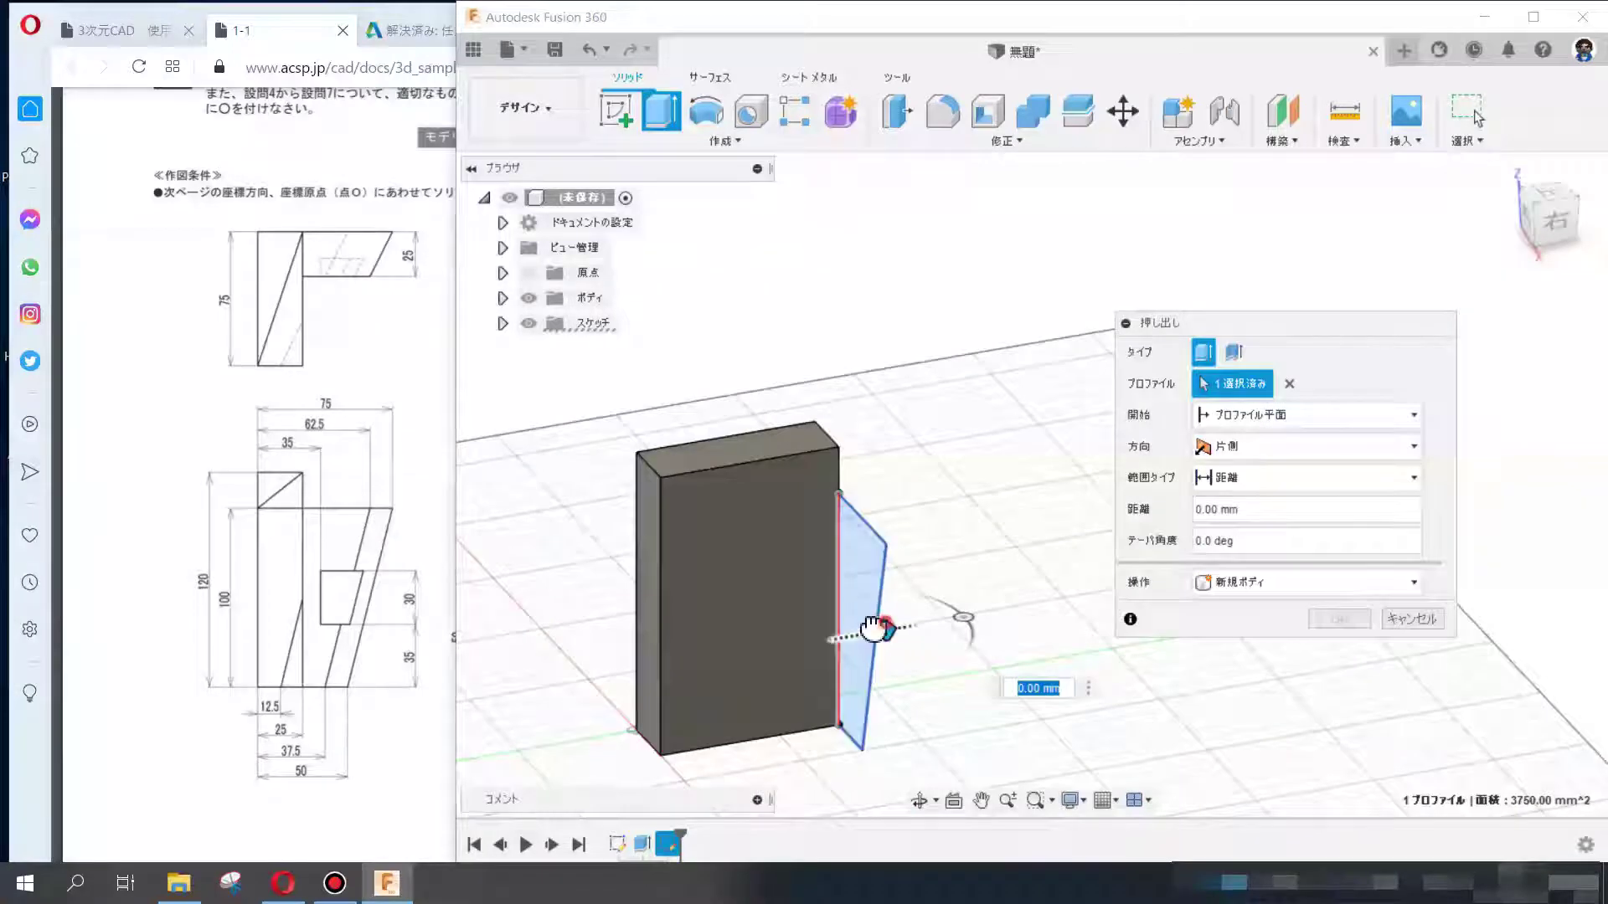
{"action": "left_click_drag", "start_coordinate": [892, 624], "coordinate": [832, 634]}
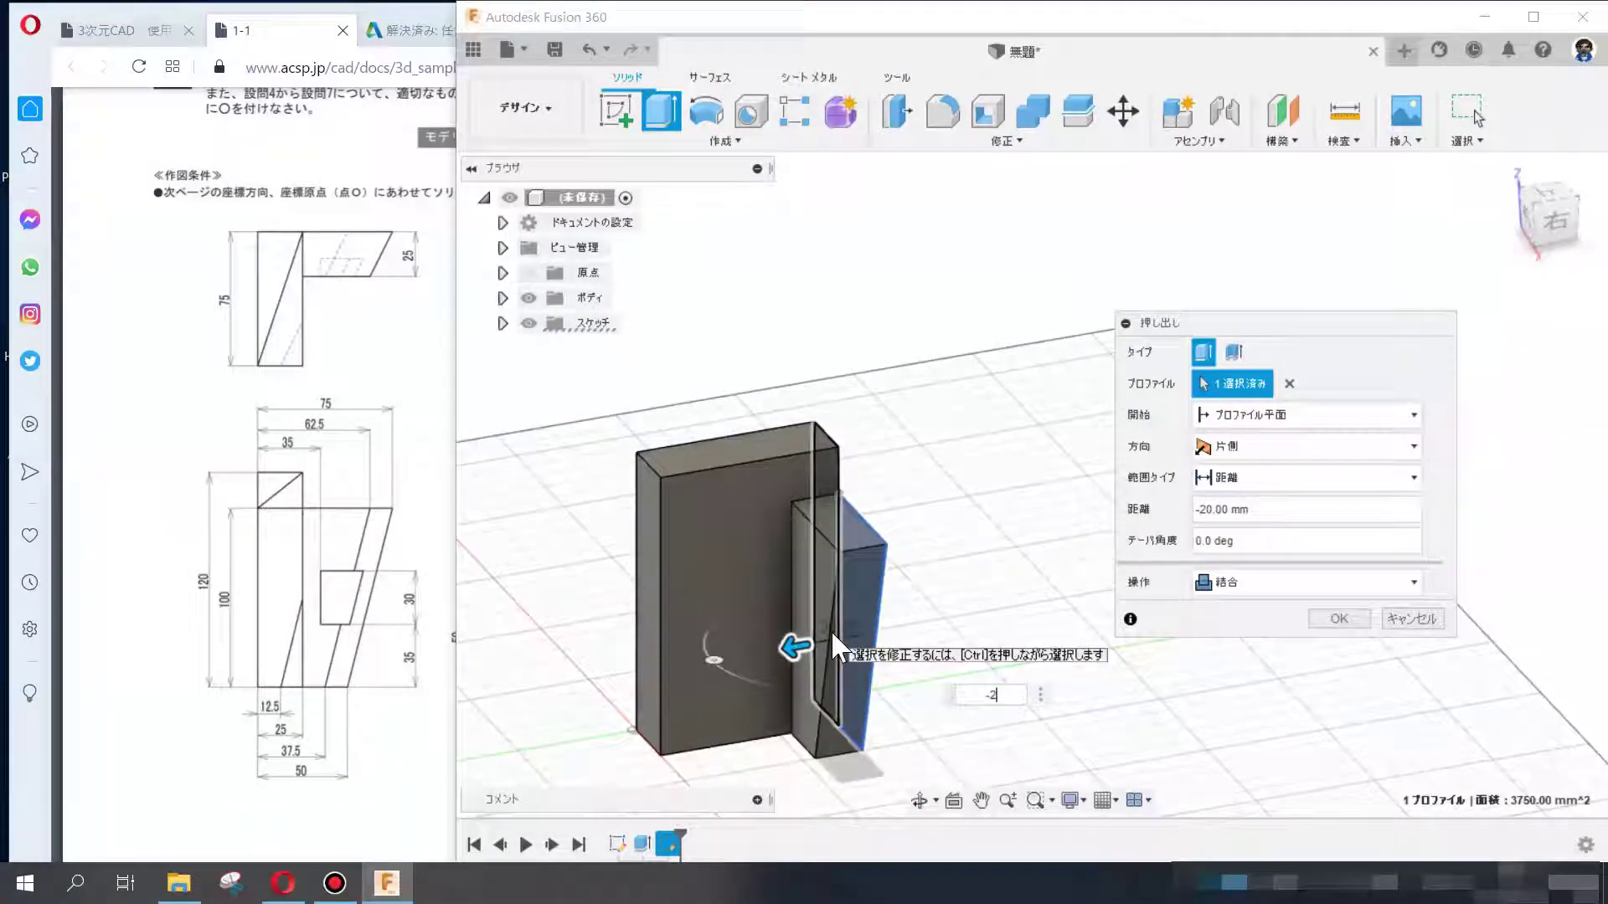
{"action": "type", "text": "-25"}
{"action": "key", "text": "Return"}
{"action": "middle_click_drag", "start_coordinate": [1173, 495], "coordinate": [1234, 492], "text": "shift"}
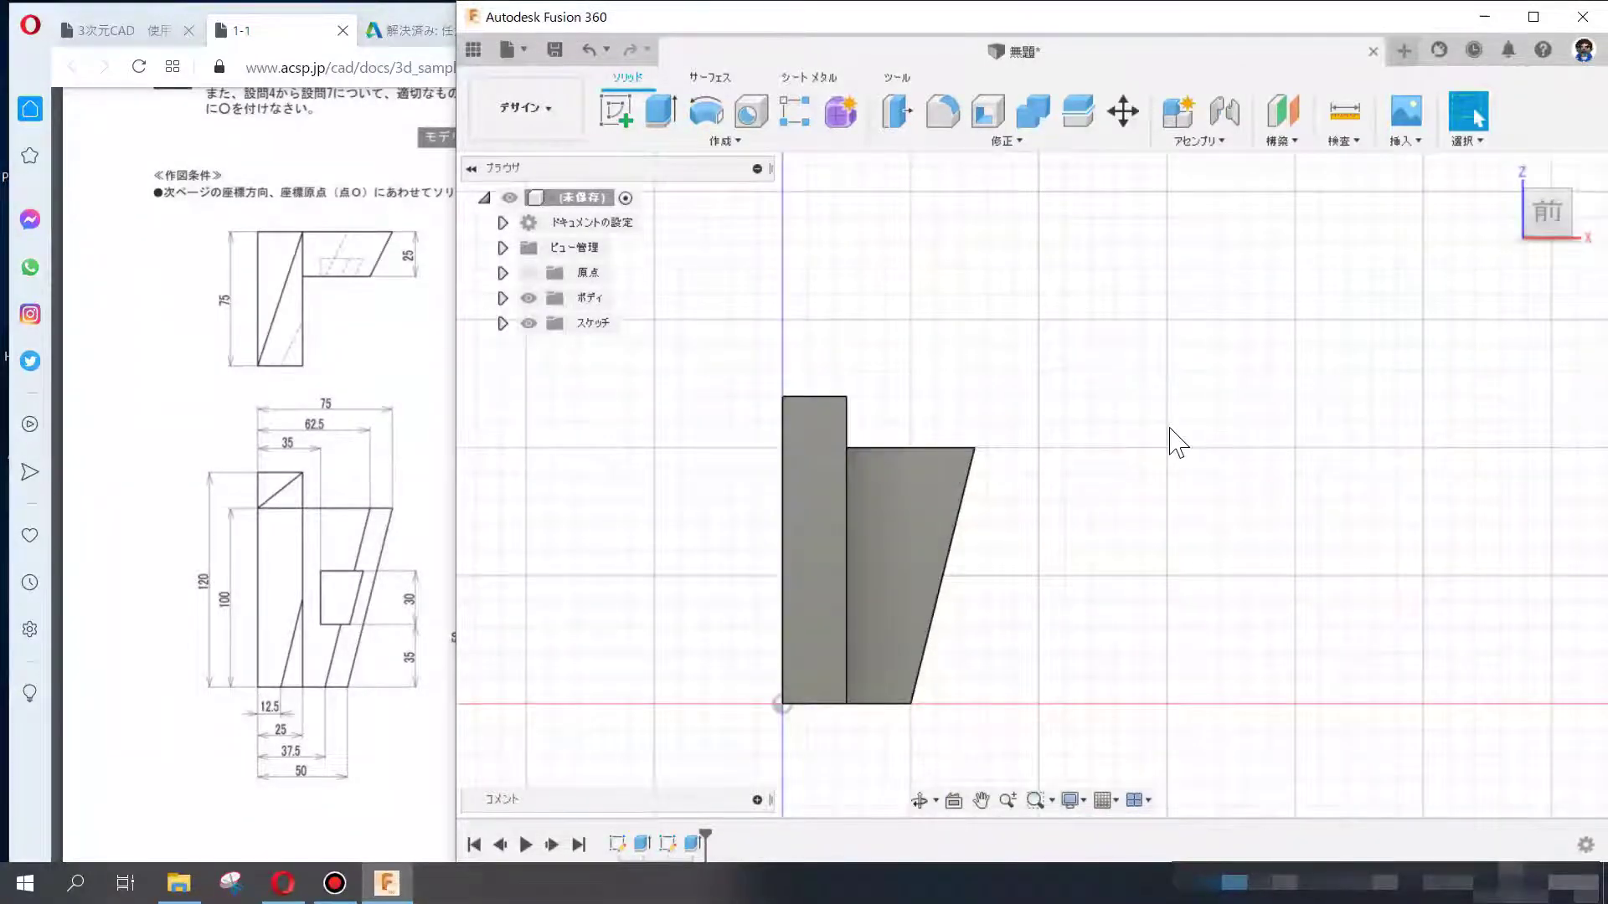
- Switch the model to the Shaded with Hidden Edges visual style and view it from above and the front
{"action": "scroll", "coordinate": [1170, 429], "scroll_direction": "down", "scroll_amount": 1}
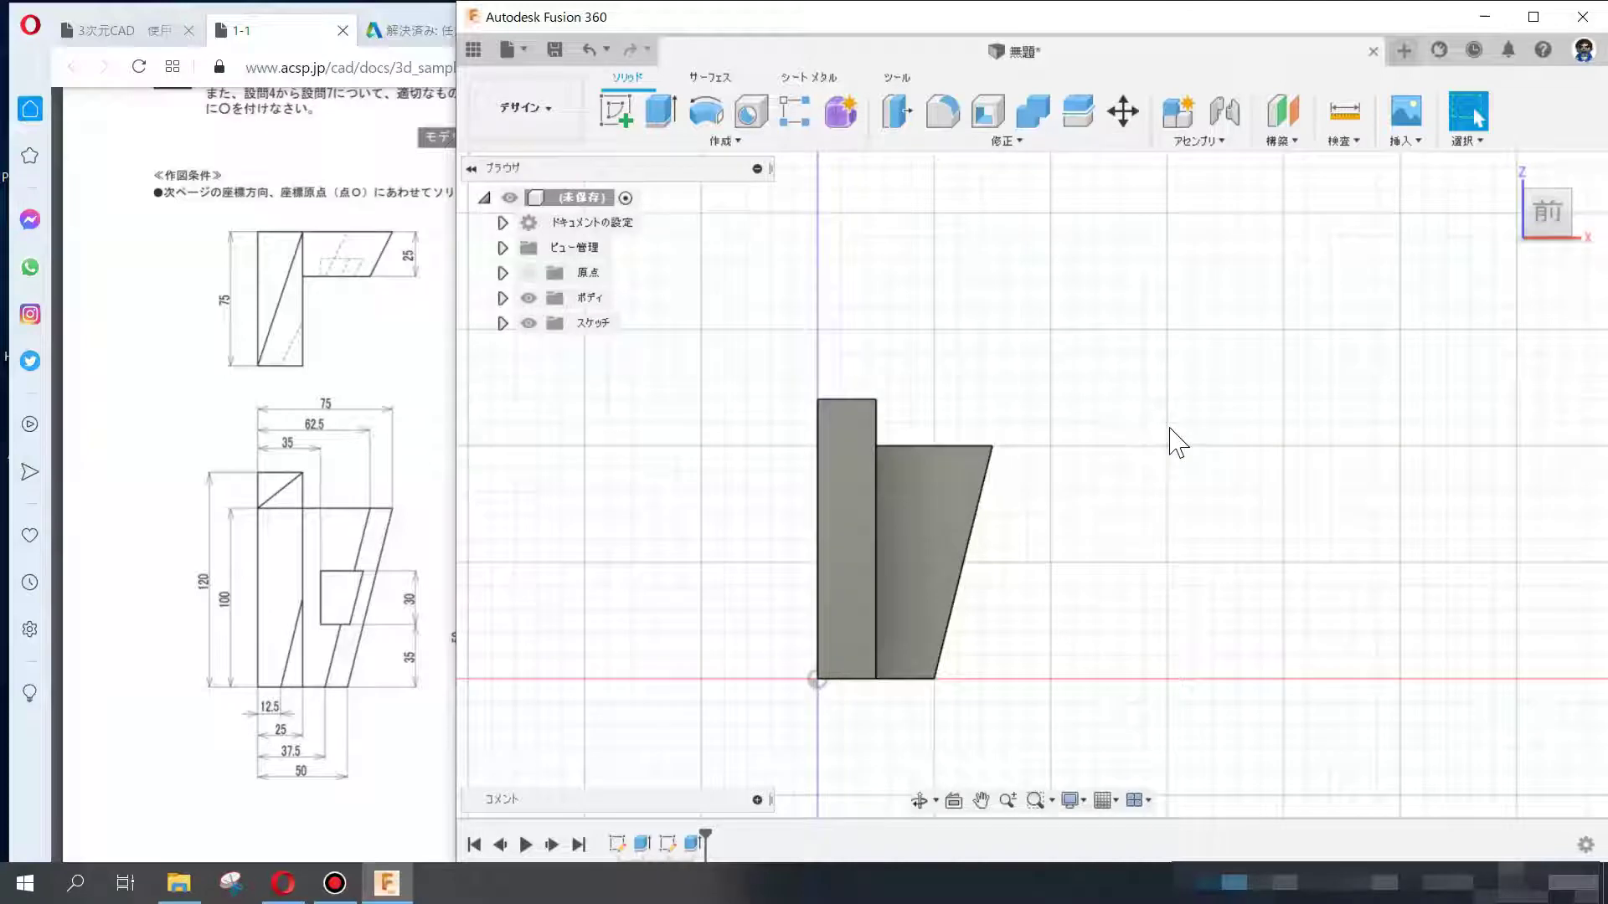
{"action": "mouse_move", "coordinate": [1168, 444]}
{"action": "middle_mouse_down", "text": "shift"}
{"action": "mouse_move", "coordinate": [1150, 448]}
{"action": "mouse_move", "coordinate": [1170, 550]}
{"action": "middle_mouse_up", "text": "shift"}
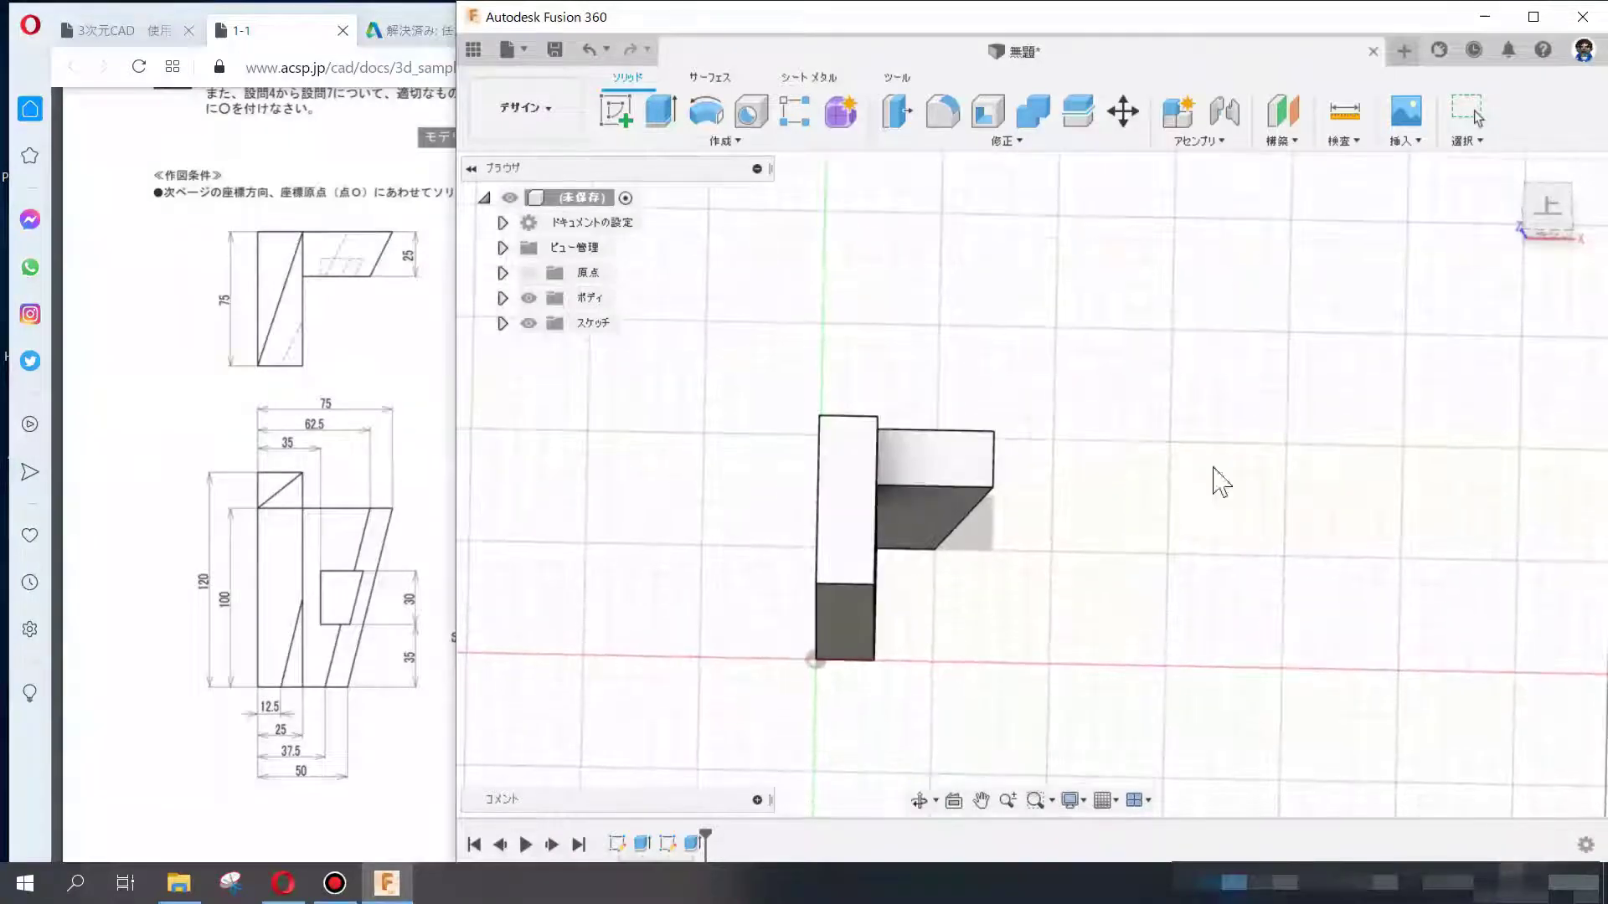
{"action": "left_click", "coordinate": [1548, 209]}
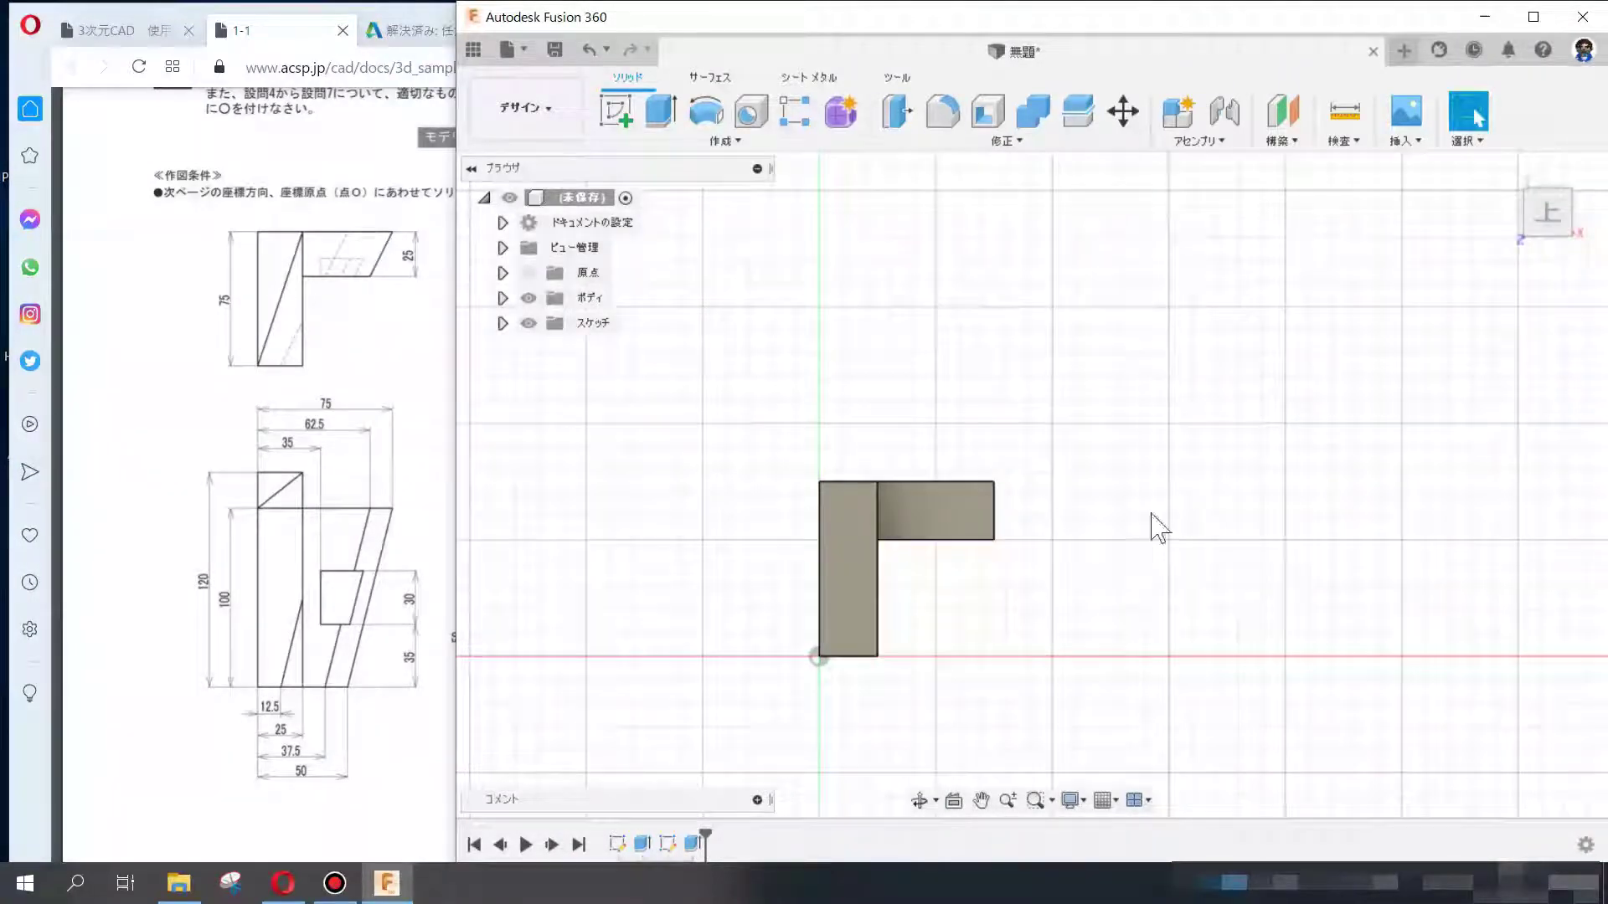
{"action": "left_click", "coordinate": [1072, 800]}
{"action": "mouse_move", "coordinate": [1113, 611]}
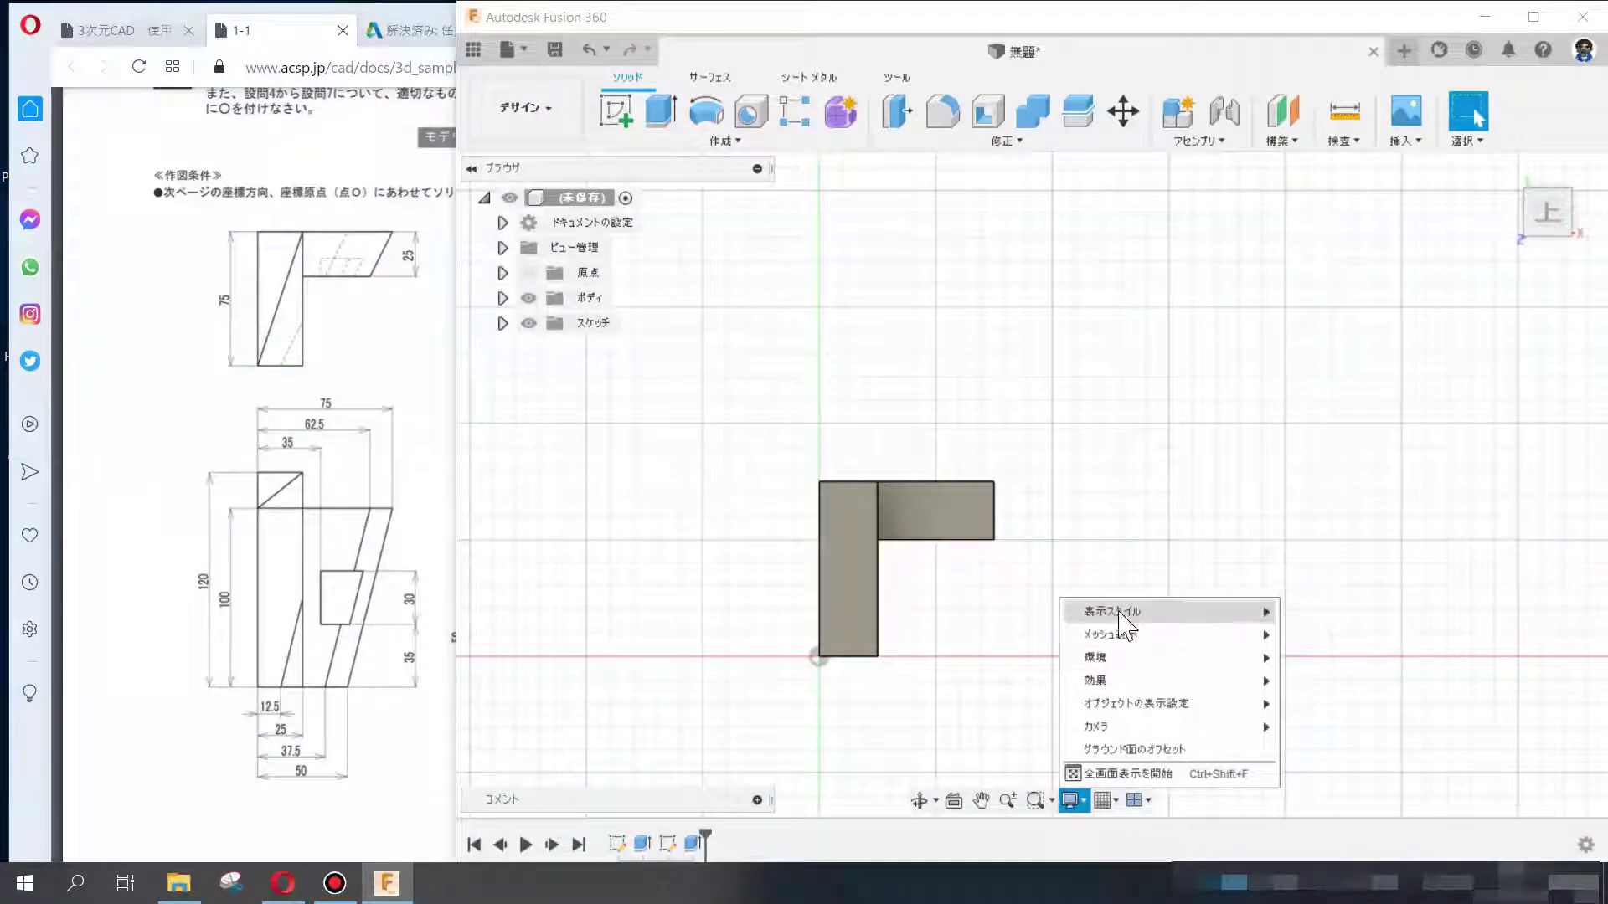
{"action": "left_click", "coordinate": [1337, 636]}
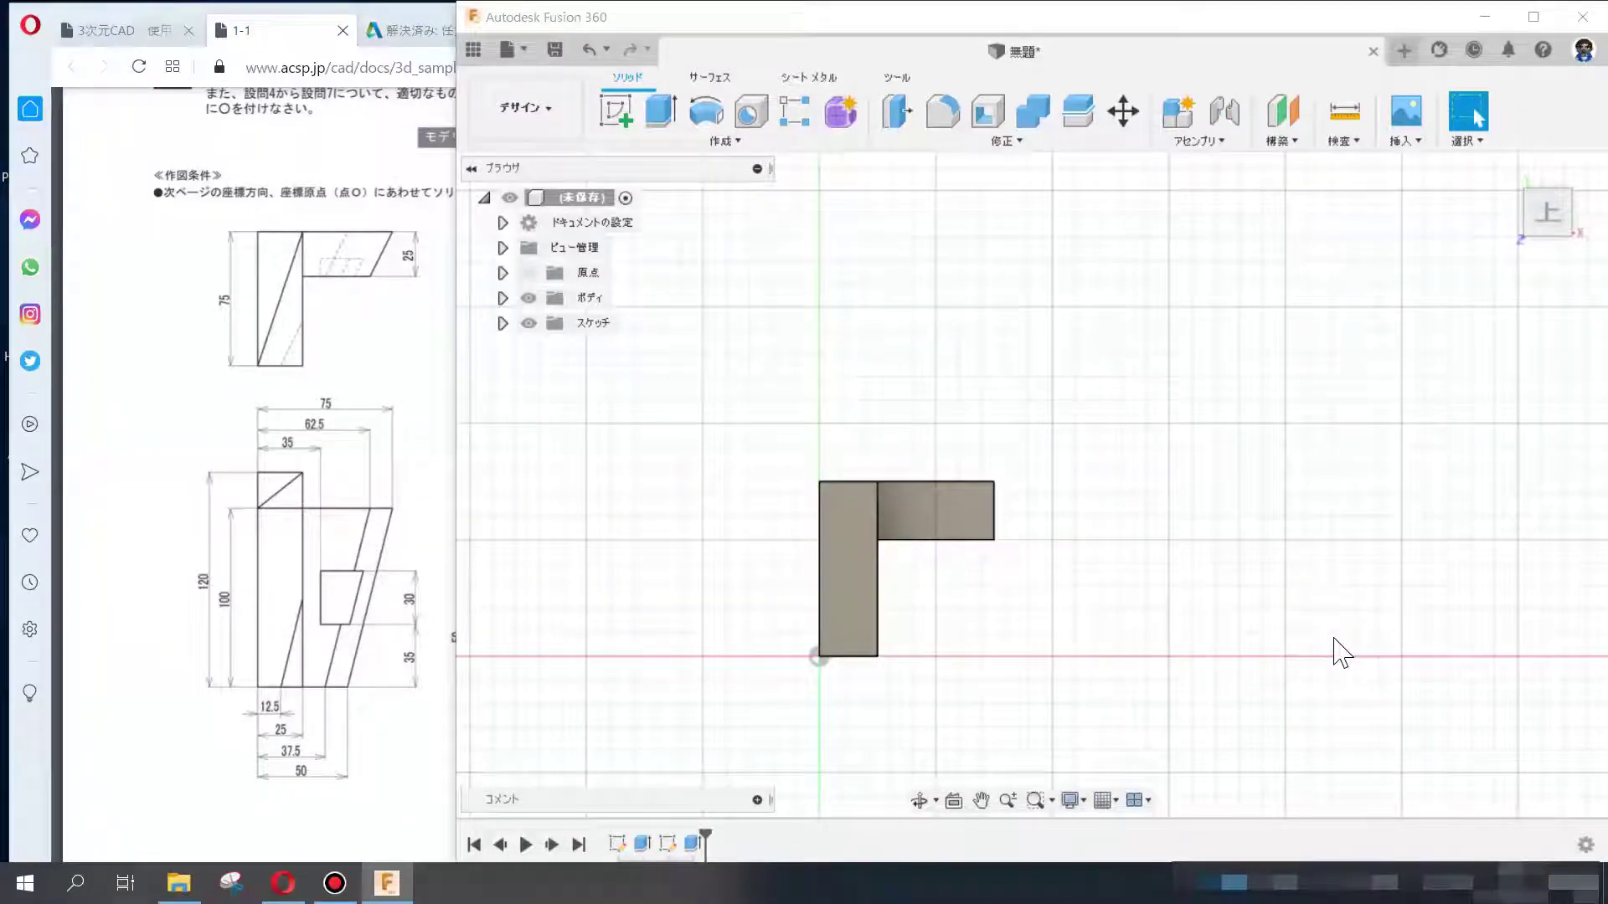
{"action": "scroll", "coordinate": [1063, 561], "scroll_direction": "up", "scroll_amount": 2}
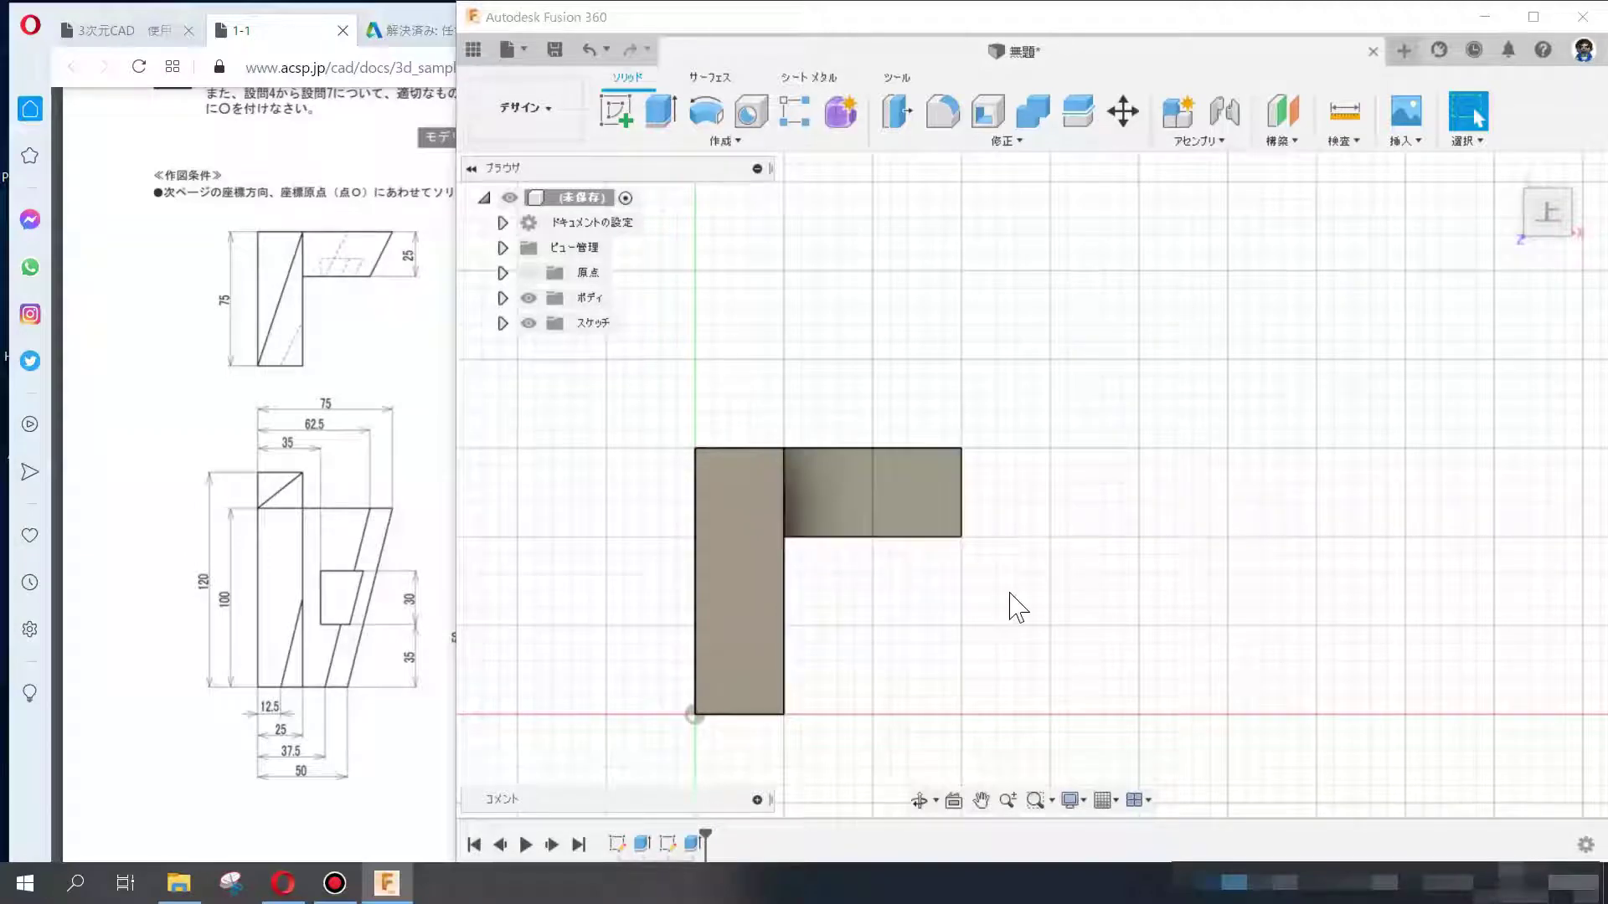
{"action": "mouse_move", "coordinate": [1017, 595]}
{"action": "middle_mouse_down", "text": "shift"}
{"action": "mouse_move", "coordinate": [1009, 479]}
{"action": "mouse_move", "coordinate": [1007, 491]}
{"action": "middle_mouse_up", "text": "shift"}
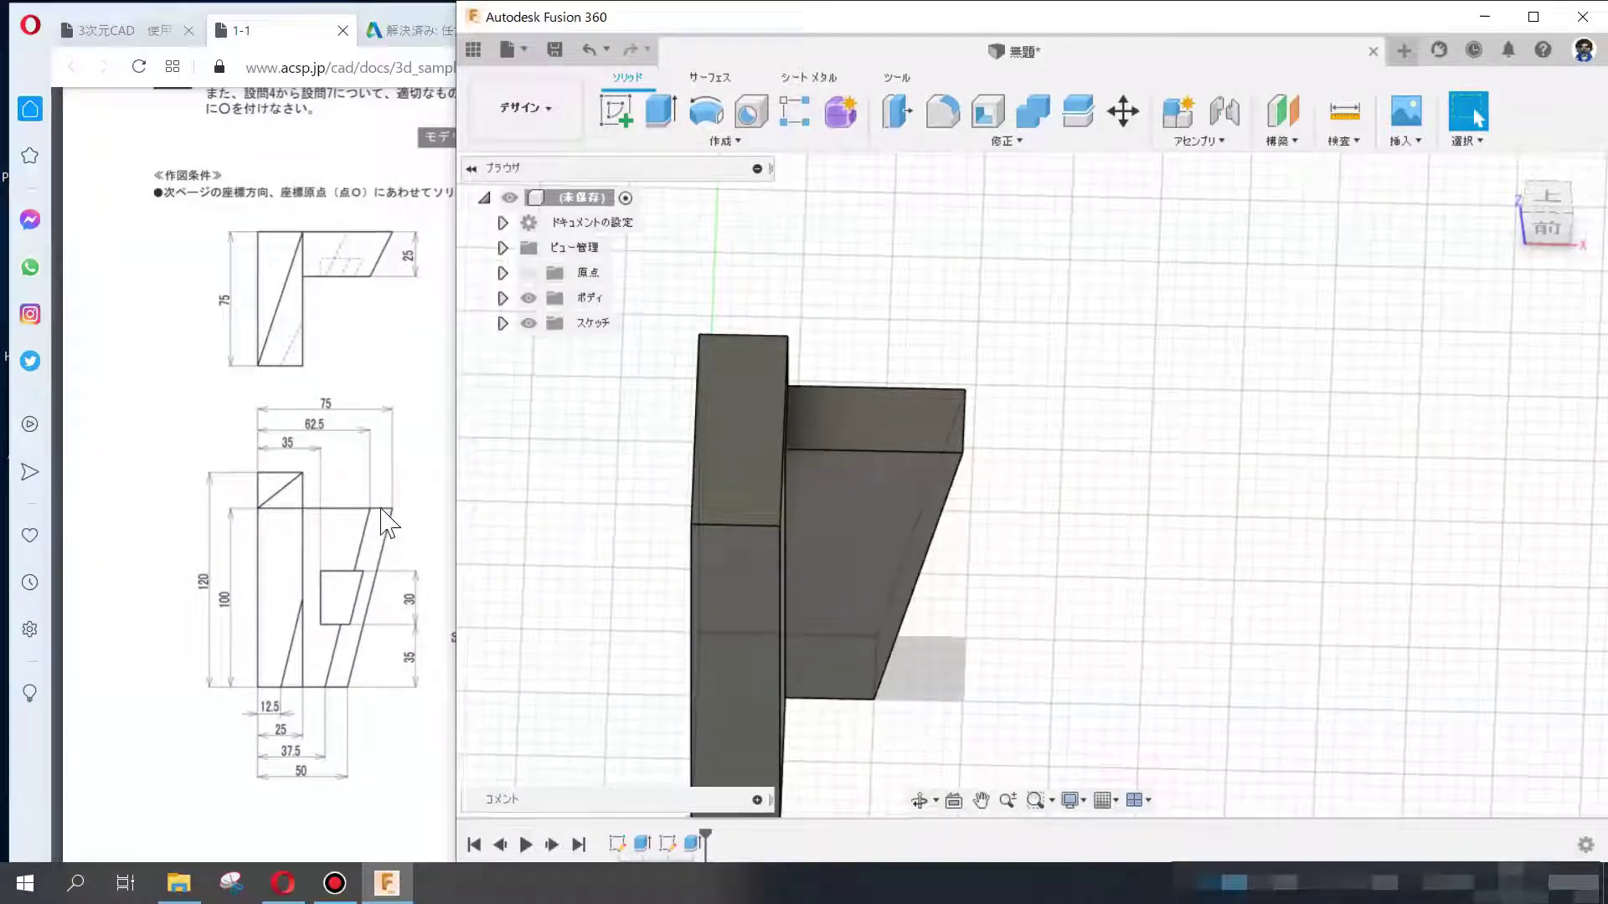
{"action": "left_click", "coordinate": [616, 111]}
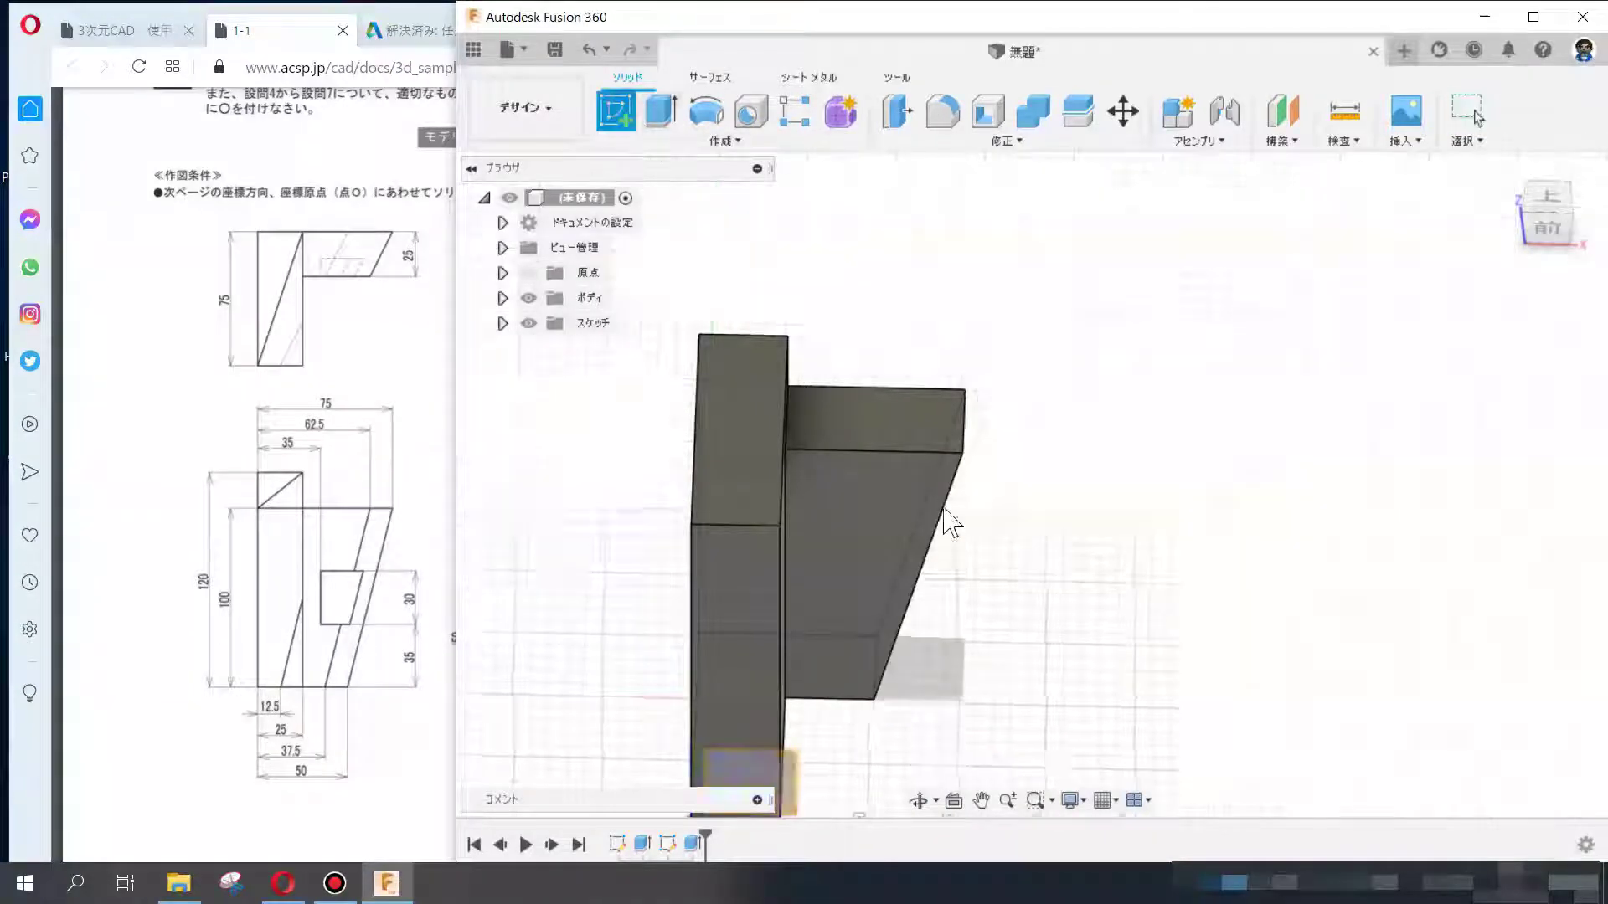
- Sketch a slanted line on the sloped section's front face from its top edge to its bottom edge
{"action": "left_click", "coordinate": [871, 495]}
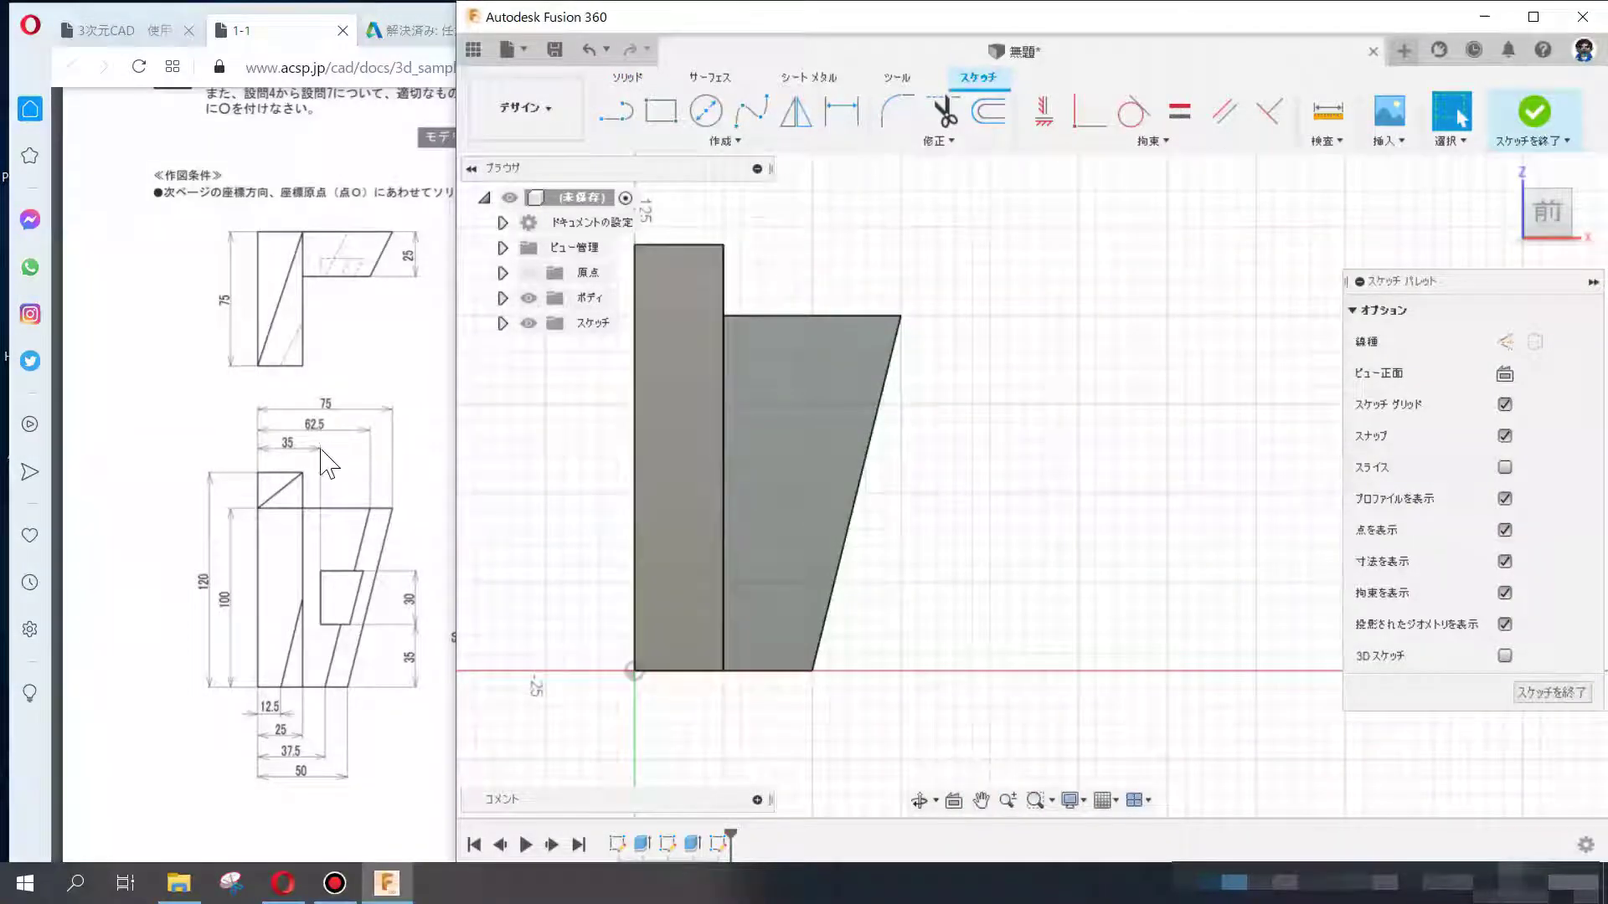
{"action": "left_click", "coordinate": [616, 111]}
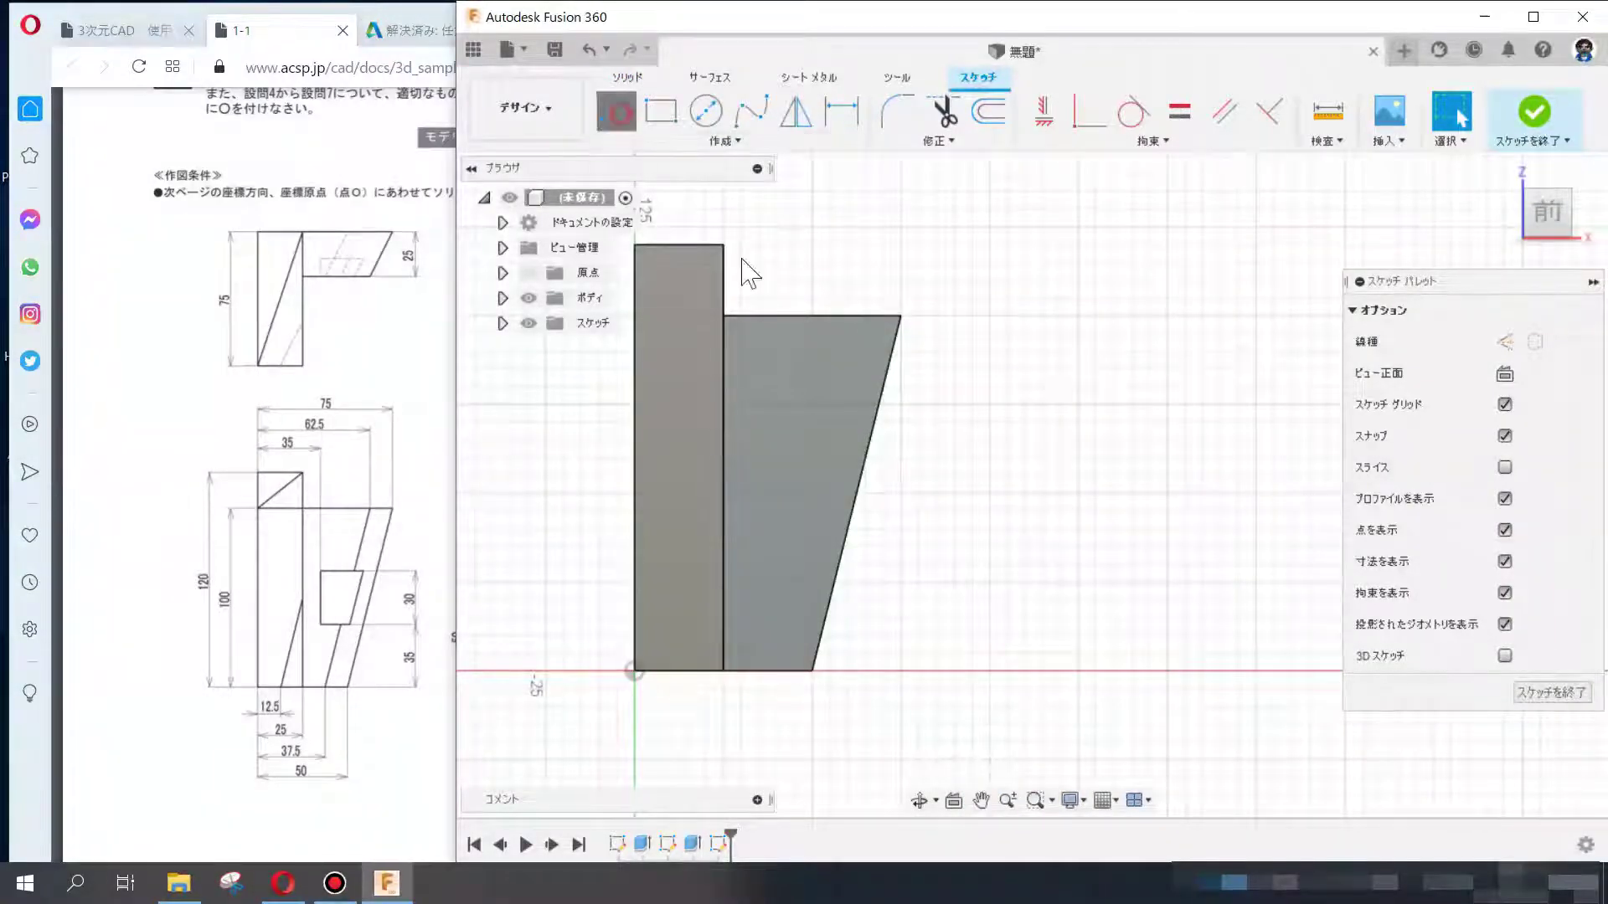
{"action": "left_click", "coordinate": [829, 316]}
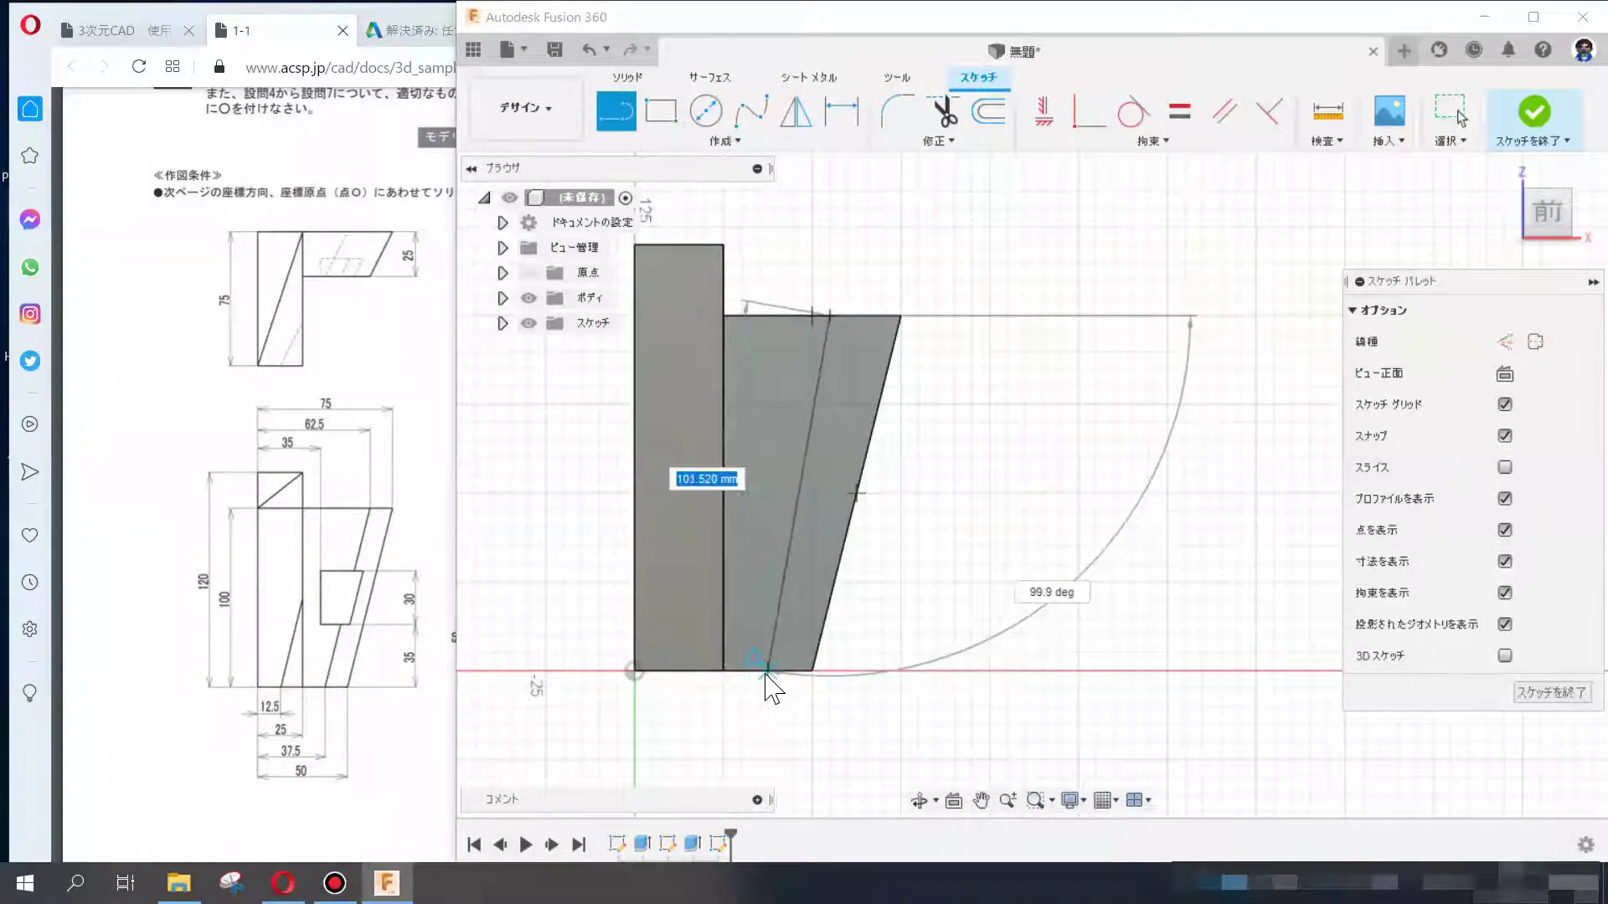
{"action": "double_click", "coordinate": [740, 670]}
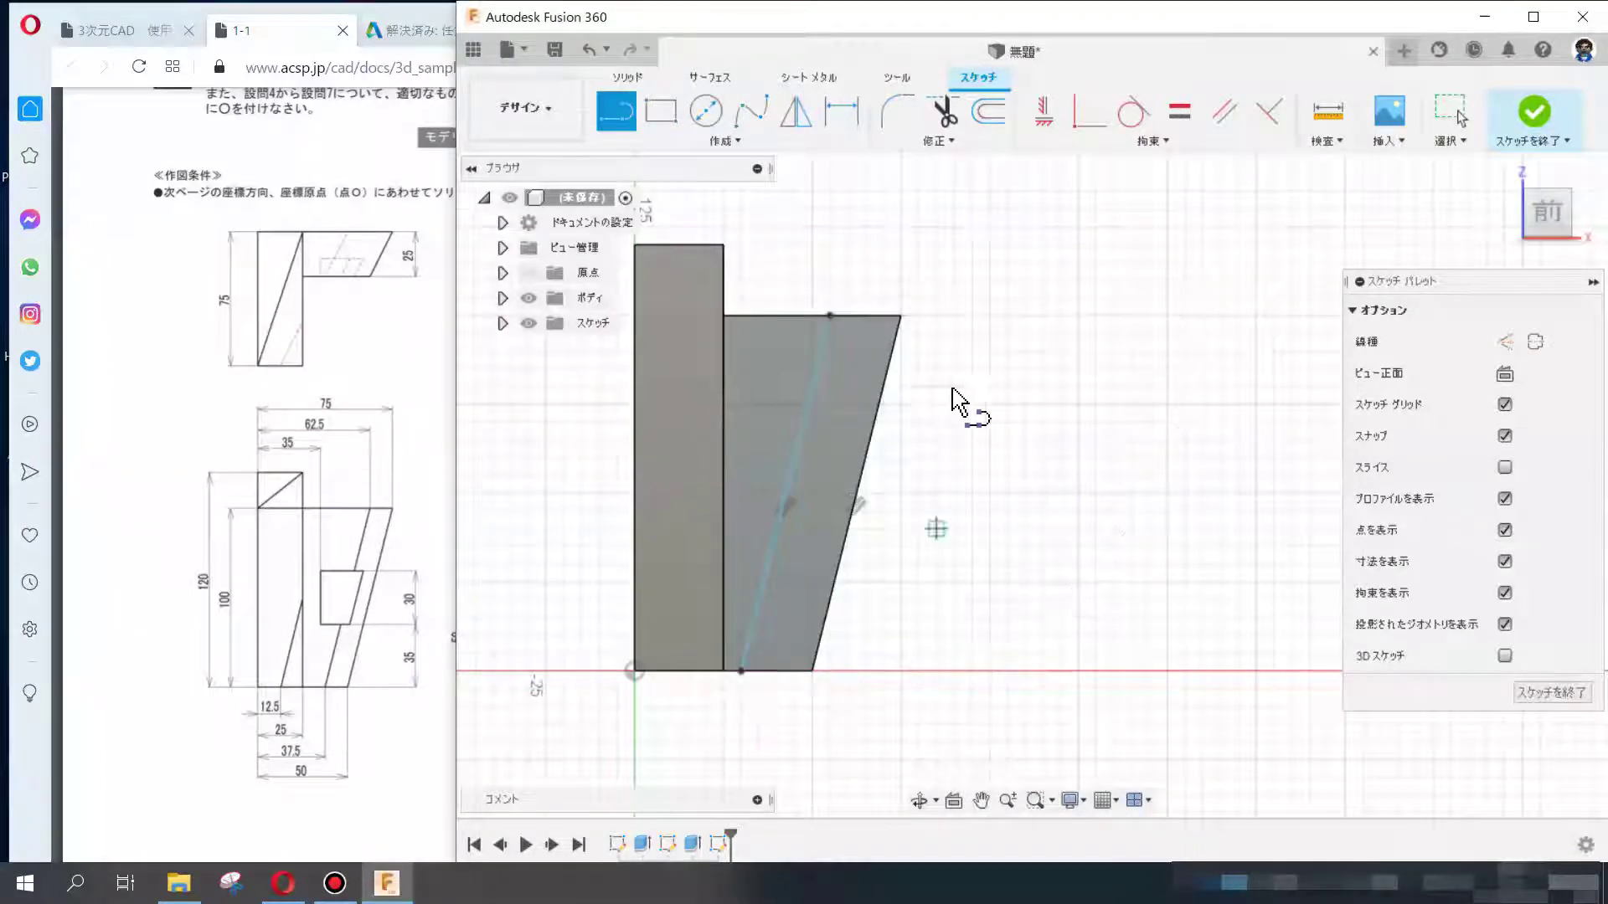
- Dimension the line's top end 62.50 from the block's left edge and delete the parallel constraint
{"action": "left_click", "coordinate": [841, 111]}
{"action": "left_click", "coordinate": [830, 317]}
{"action": "left_click", "coordinate": [635, 339]}
{"action": "left_click", "coordinate": [791, 352]}
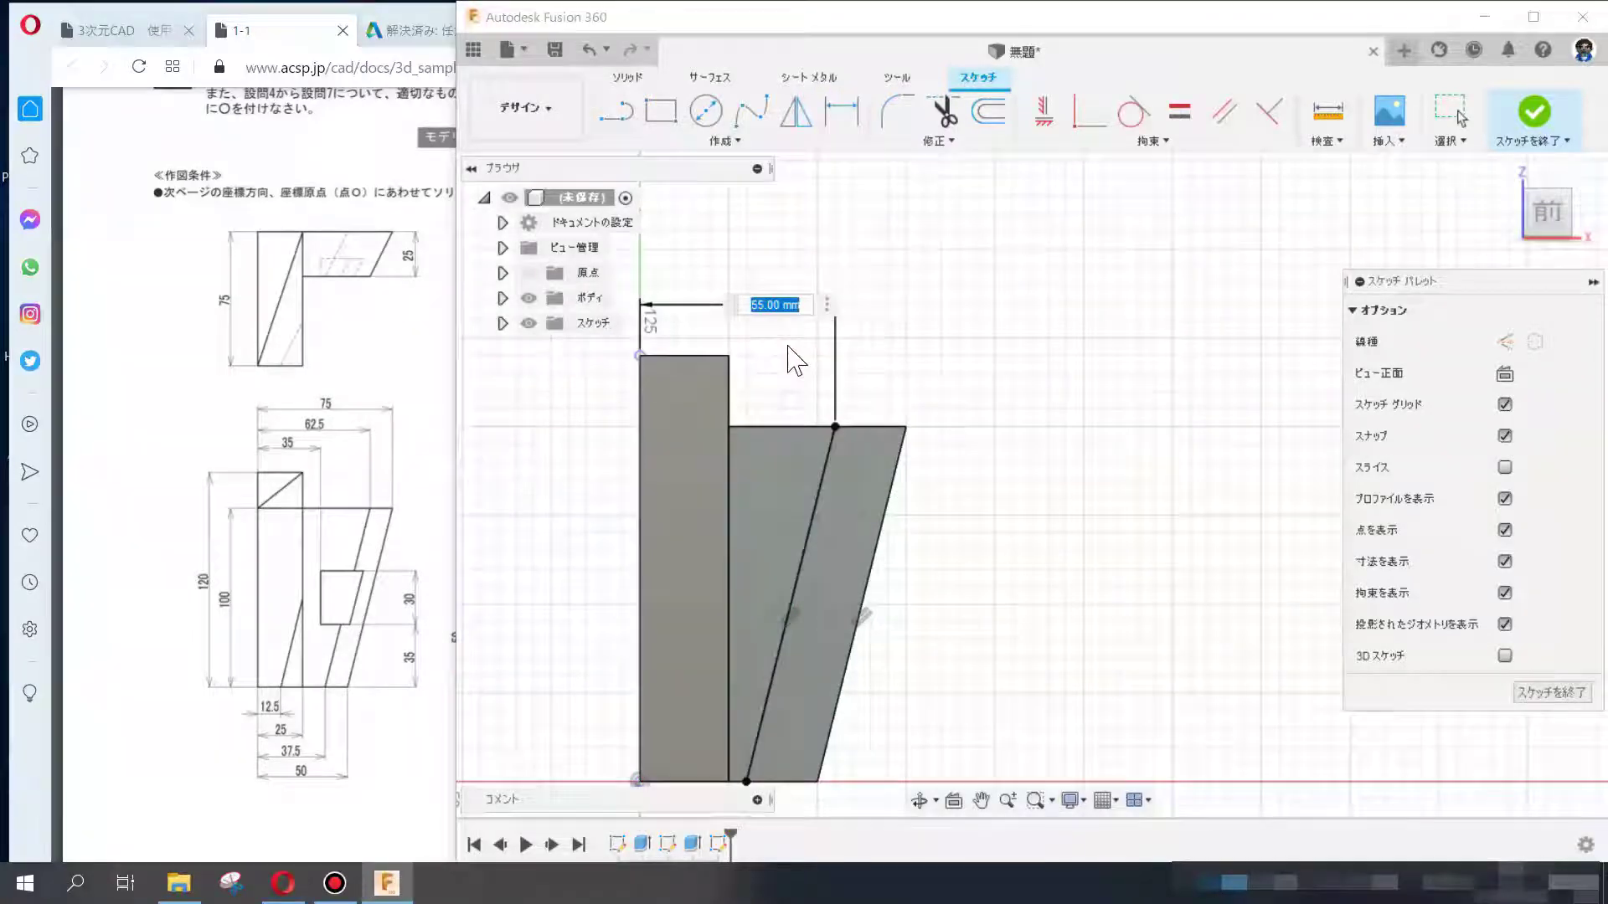
{"action": "type", "text": ".5"}
{"action": "key", "text": "Return"}
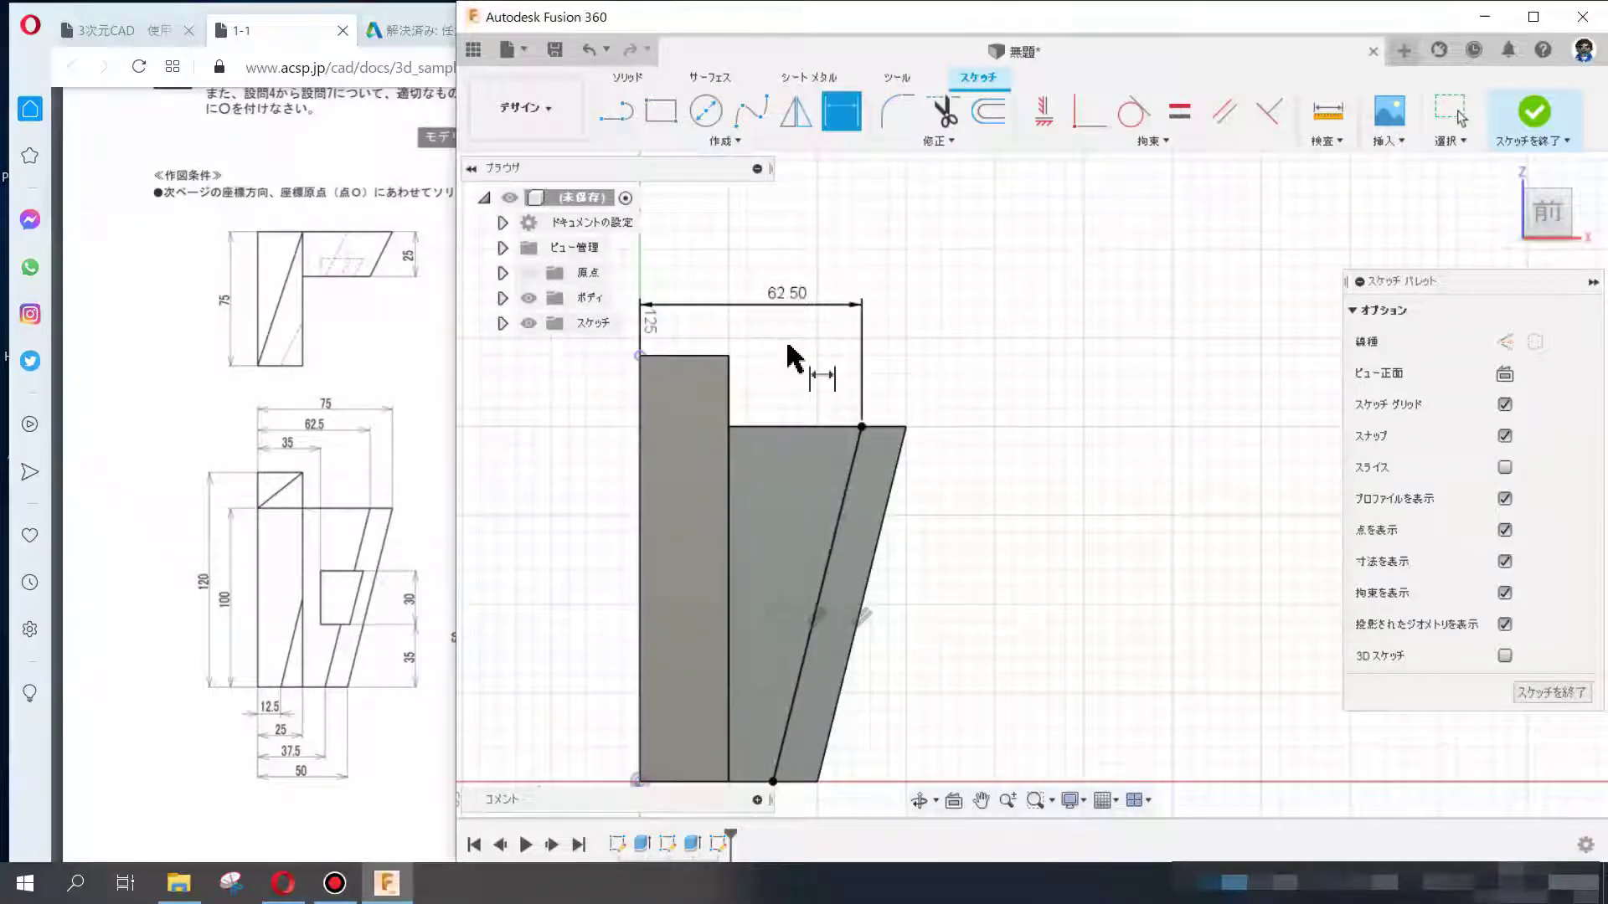
{"action": "middle_click_drag", "start_coordinate": [818, 455], "coordinate": [826, 363]}
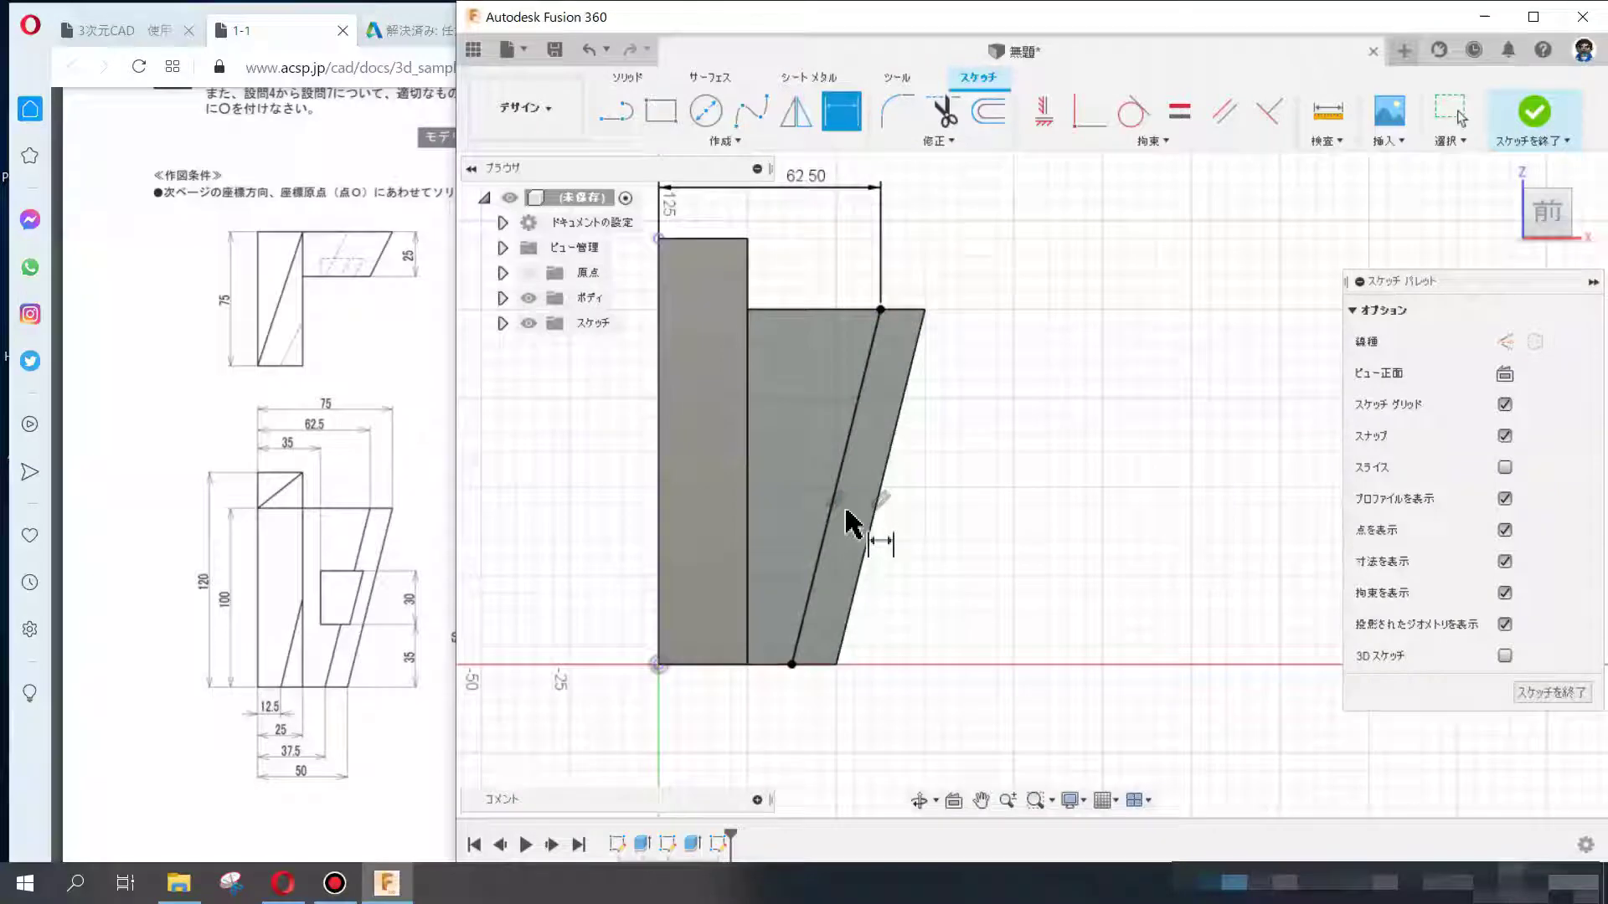
{"action": "key", "text": "Escape"}
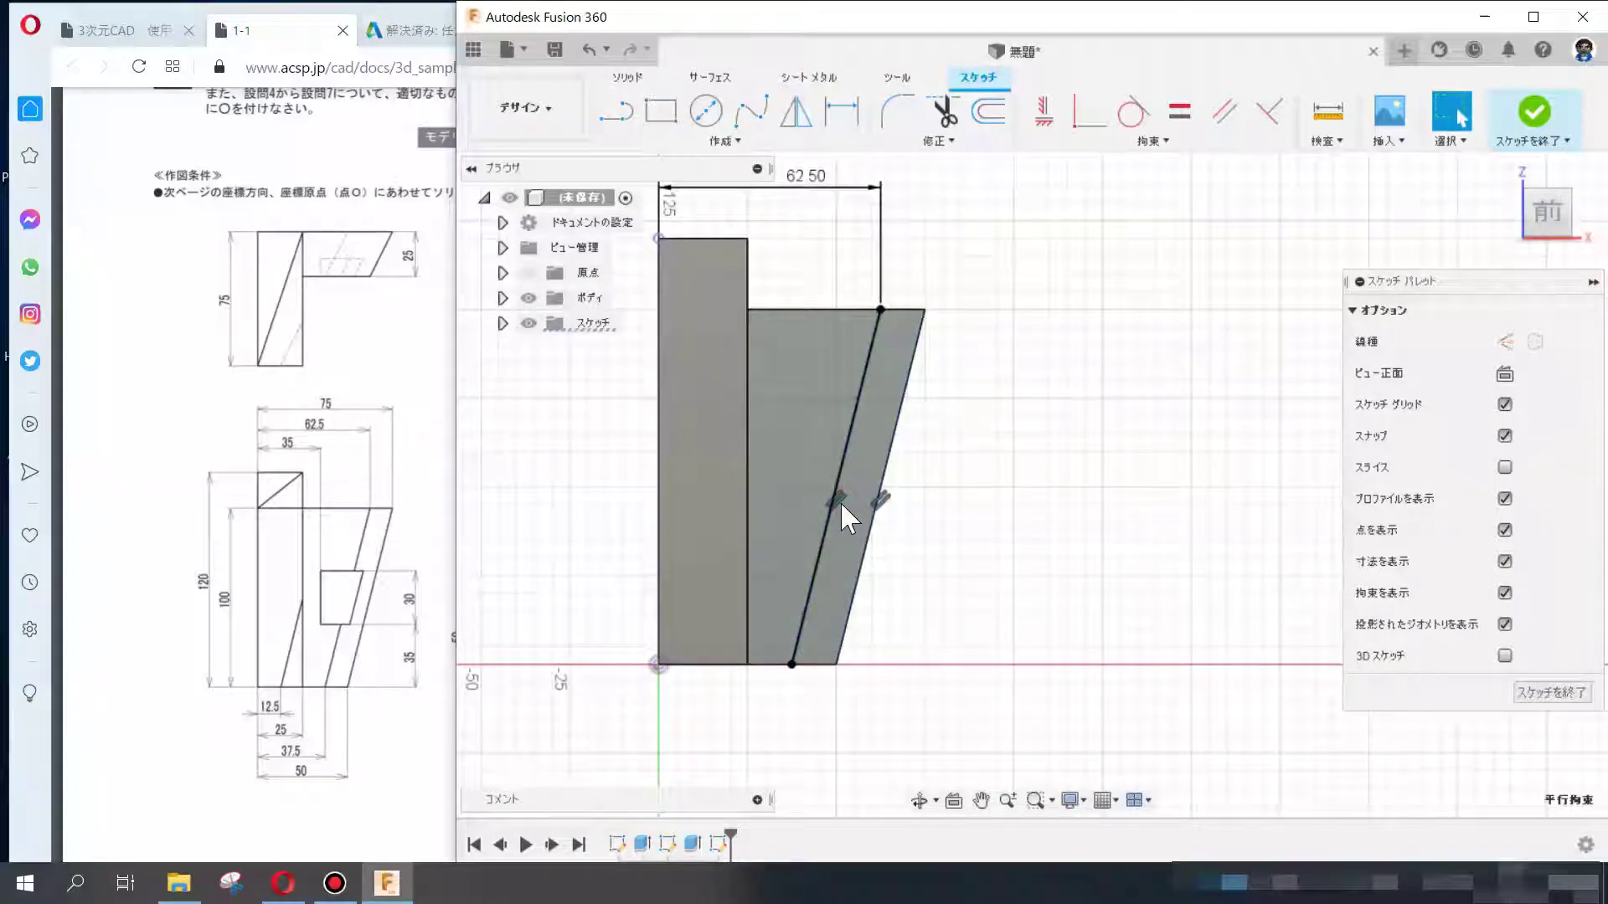
{"action": "left_click", "coordinate": [841, 500]}
{"action": "key", "text": "Delete"}
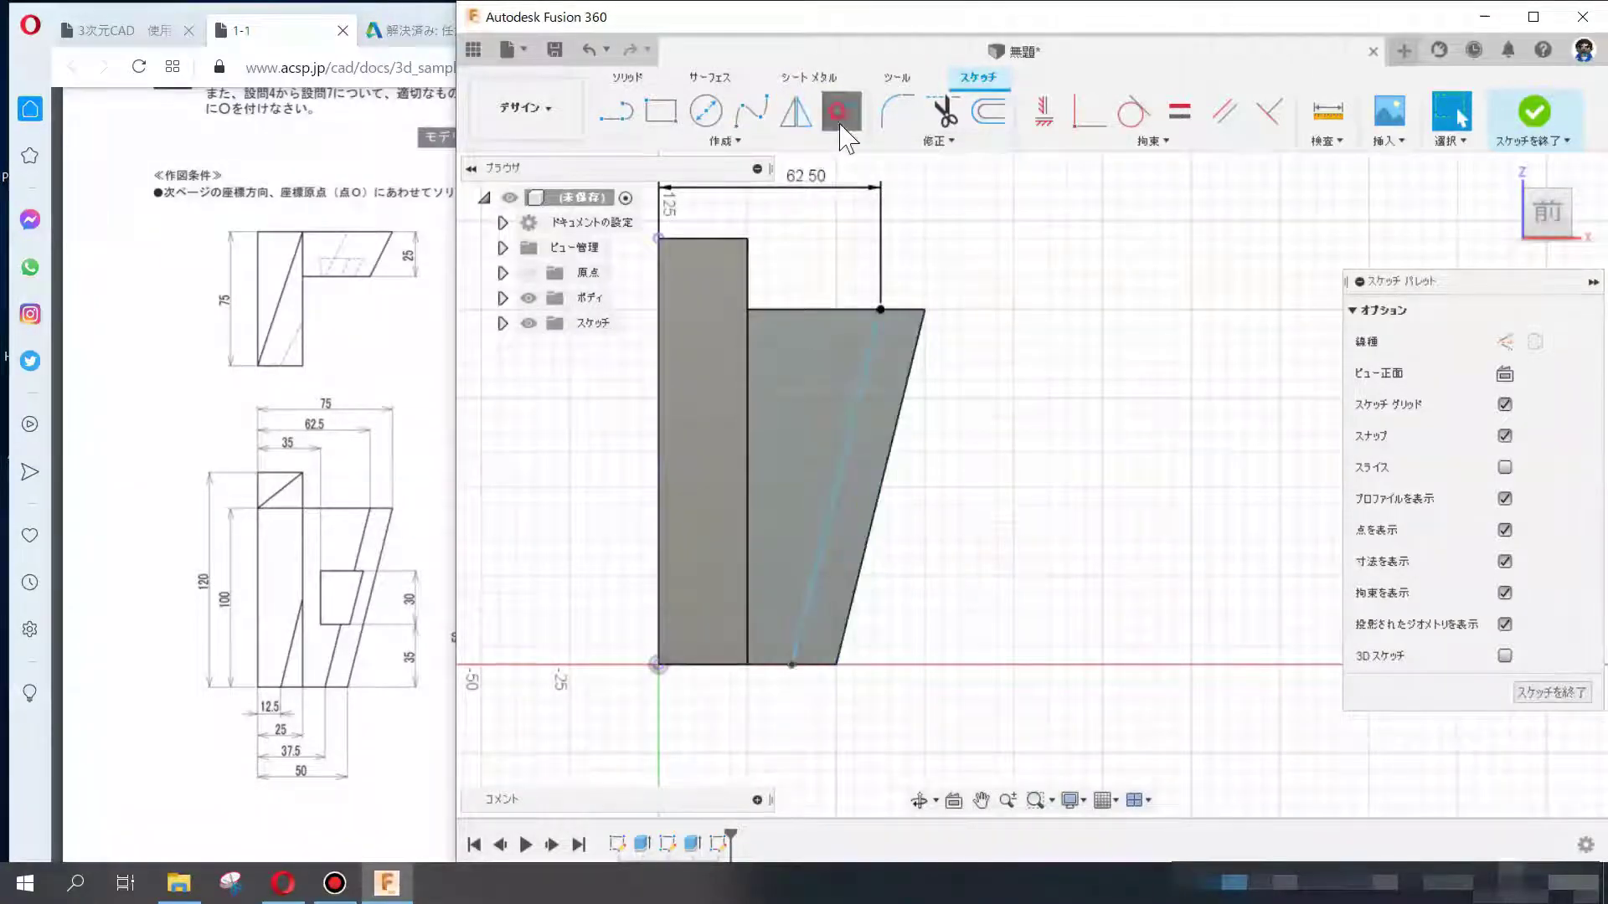
- Dimension the line's bottom end 37.50 from the origin and finish the sketch
{"action": "left_click", "coordinate": [841, 111]}
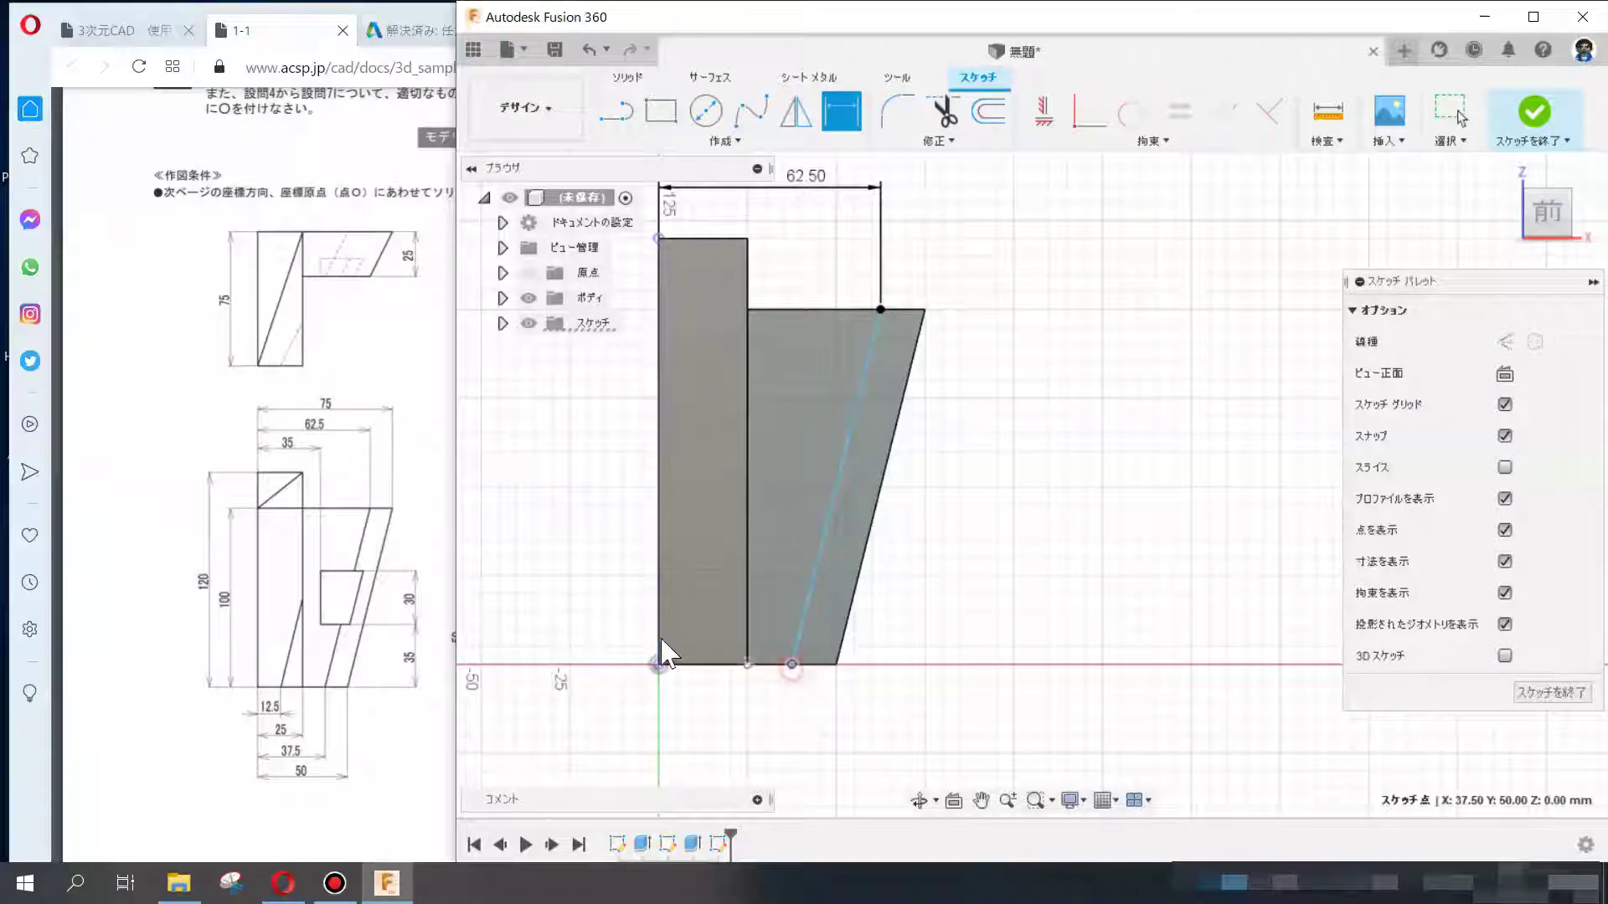
{"action": "left_click", "coordinate": [659, 663]}
{"action": "left_click", "coordinate": [791, 664]}
{"action": "left_click", "coordinate": [720, 723]}
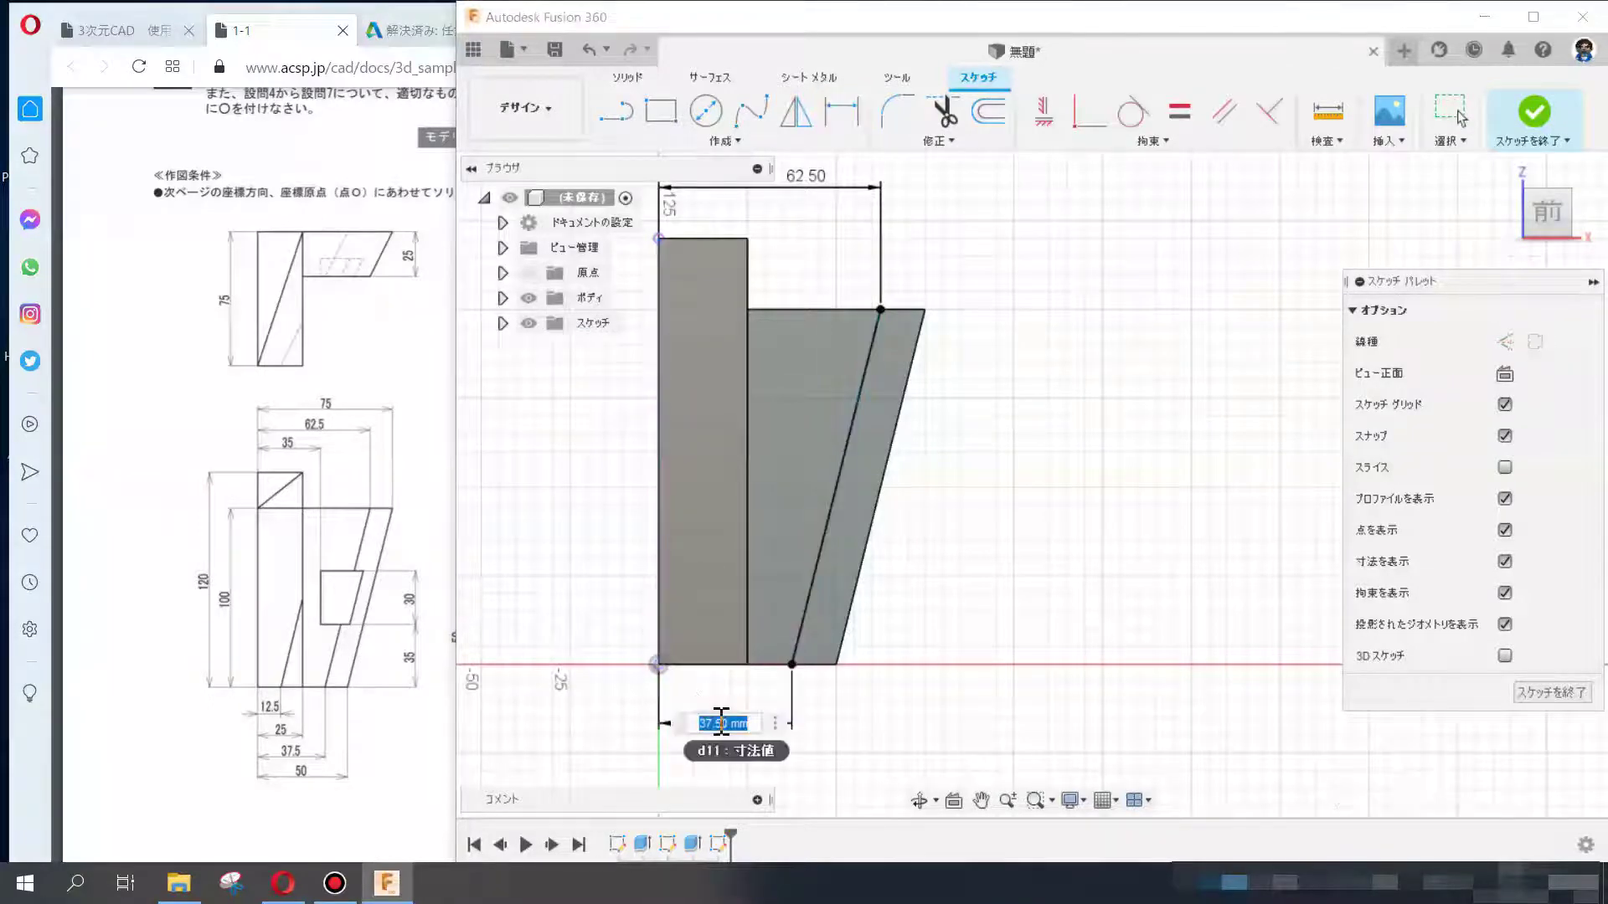
{"action": "key", "text": "Return"}
{"action": "mouse_move", "coordinate": [936, 526]}
{"action": "middle_mouse_down", "text": "shift"}
{"action": "mouse_move", "coordinate": [919, 574]}
{"action": "mouse_move", "coordinate": [879, 459]}
{"action": "middle_mouse_up", "text": "shift"}
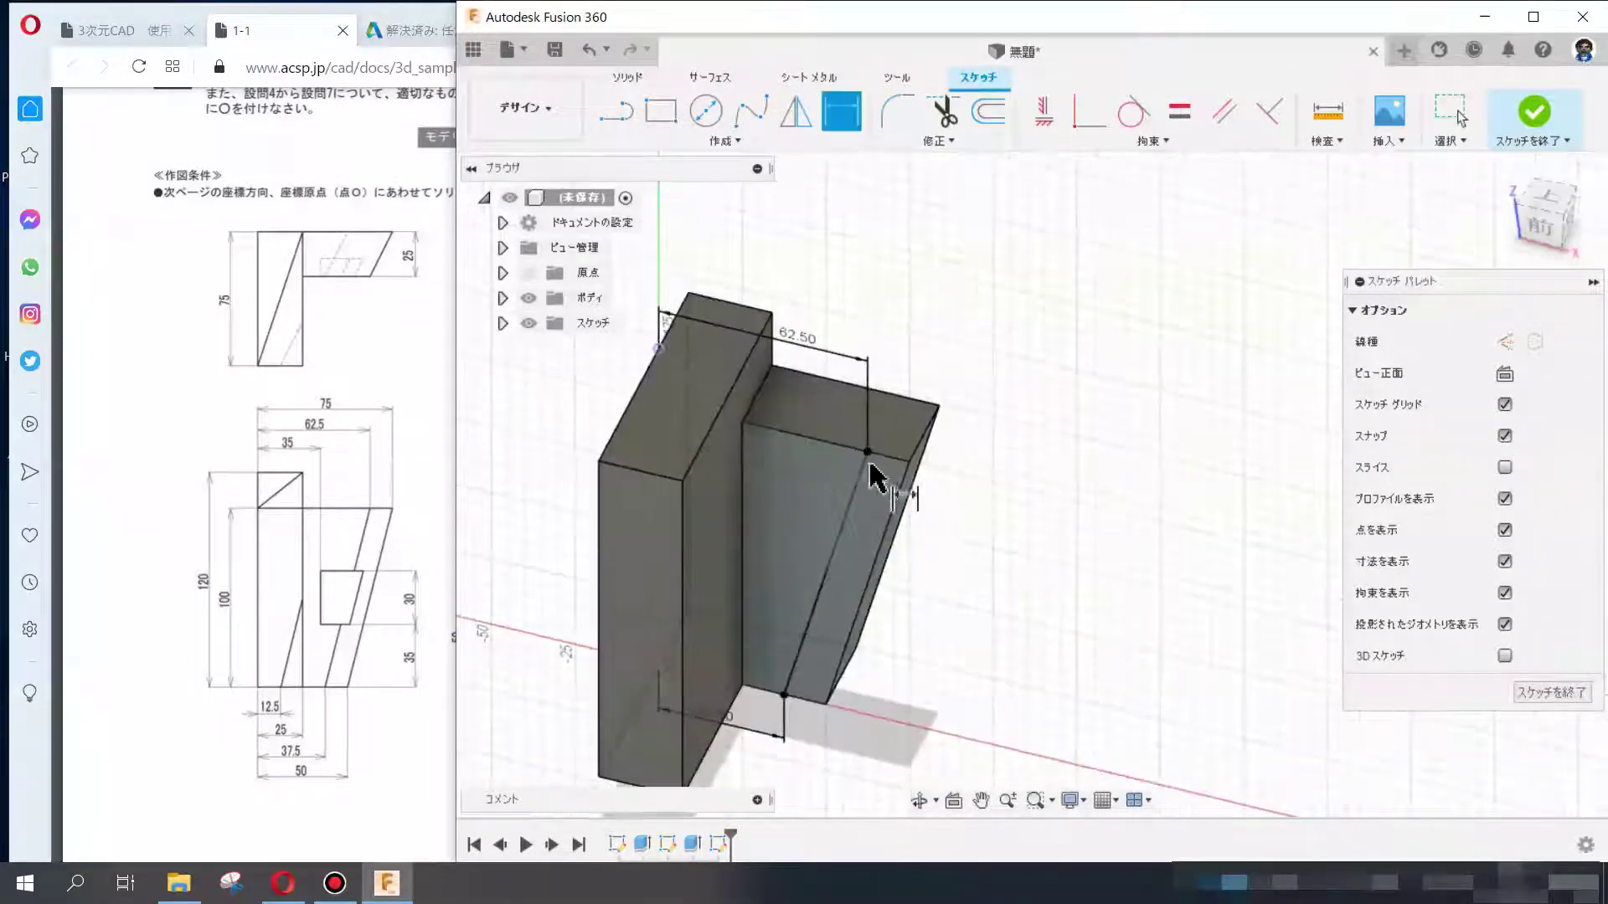
{"action": "left_click", "coordinate": [1535, 118]}
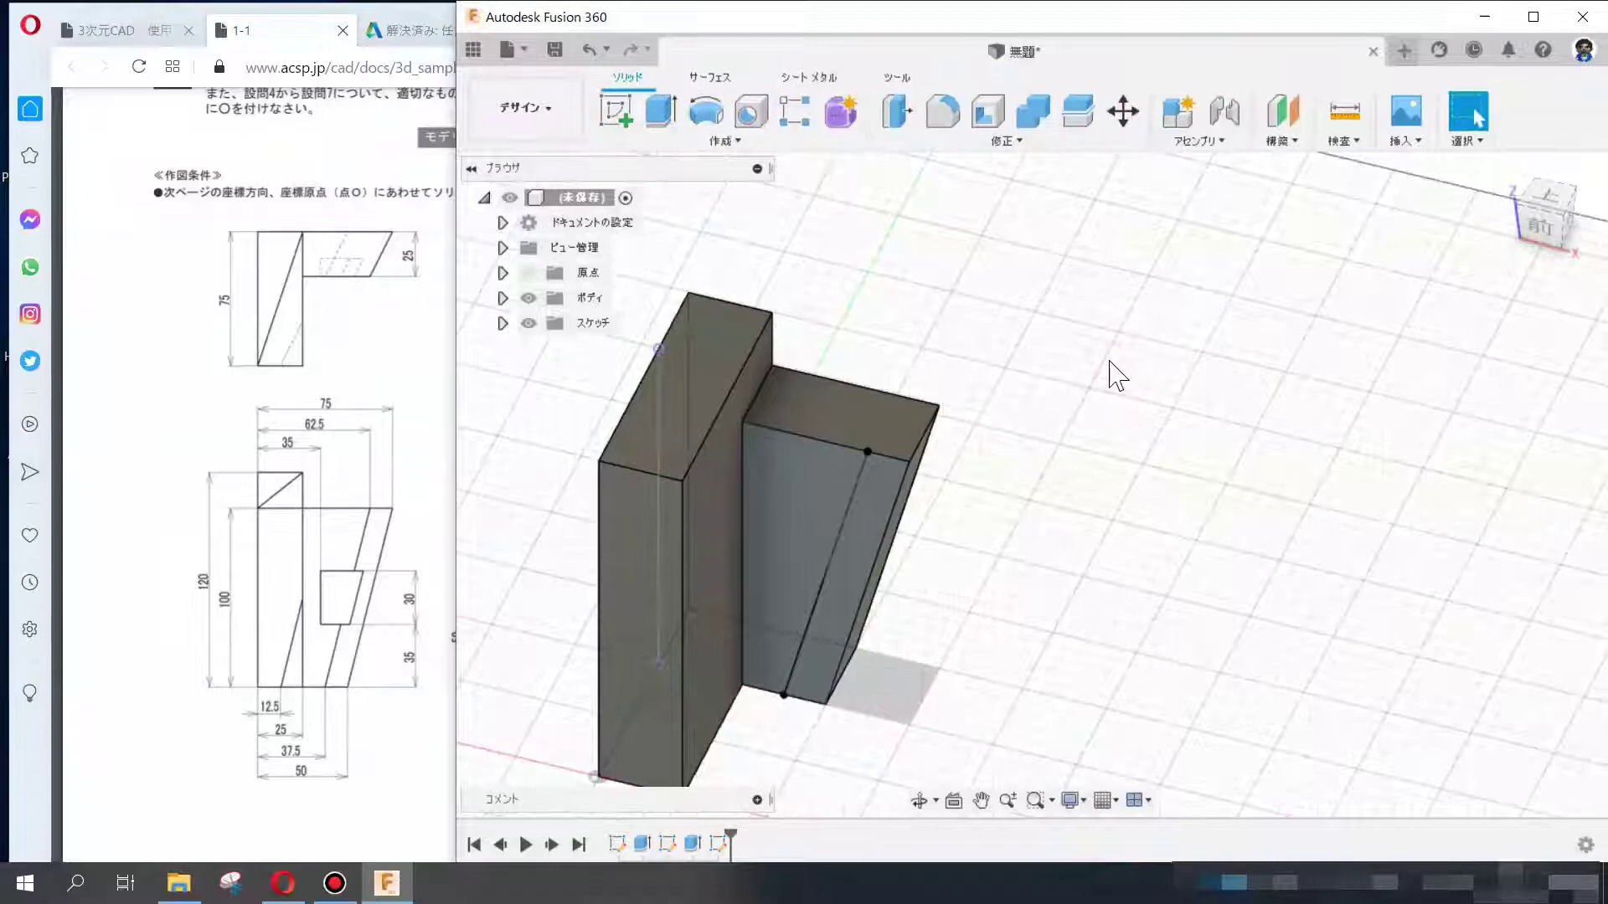
- Create a three-point construction plane through the slanted line's ends and the sloped section's top corner
{"action": "left_click", "coordinate": [1279, 138]}
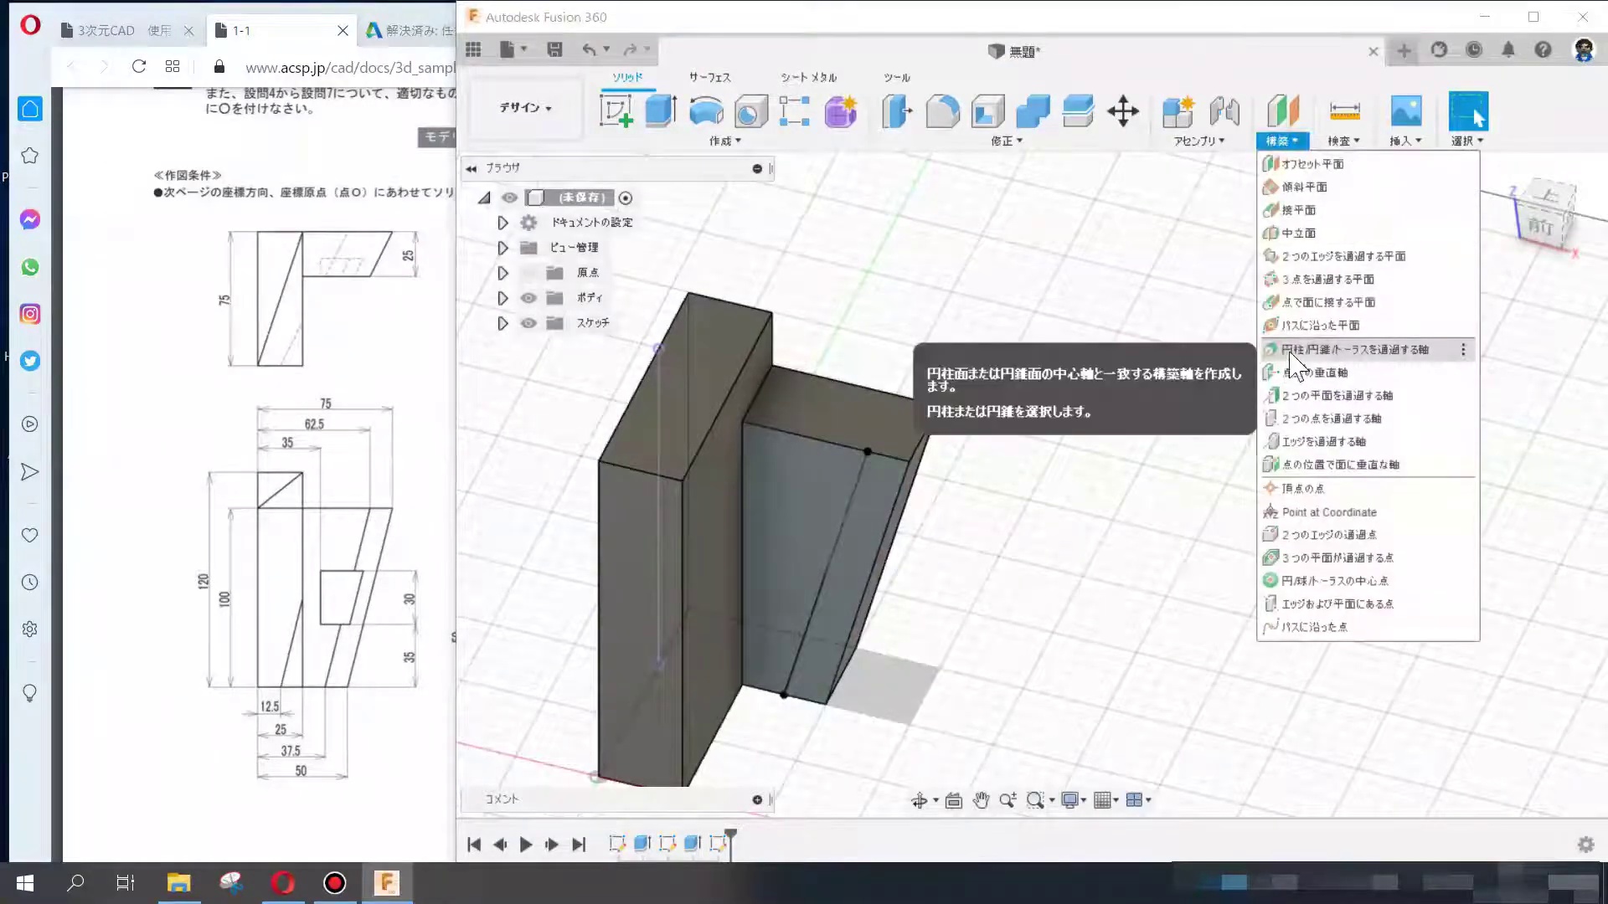
{"action": "left_click", "coordinate": [1306, 298]}
{"action": "left_click", "coordinate": [871, 452]}
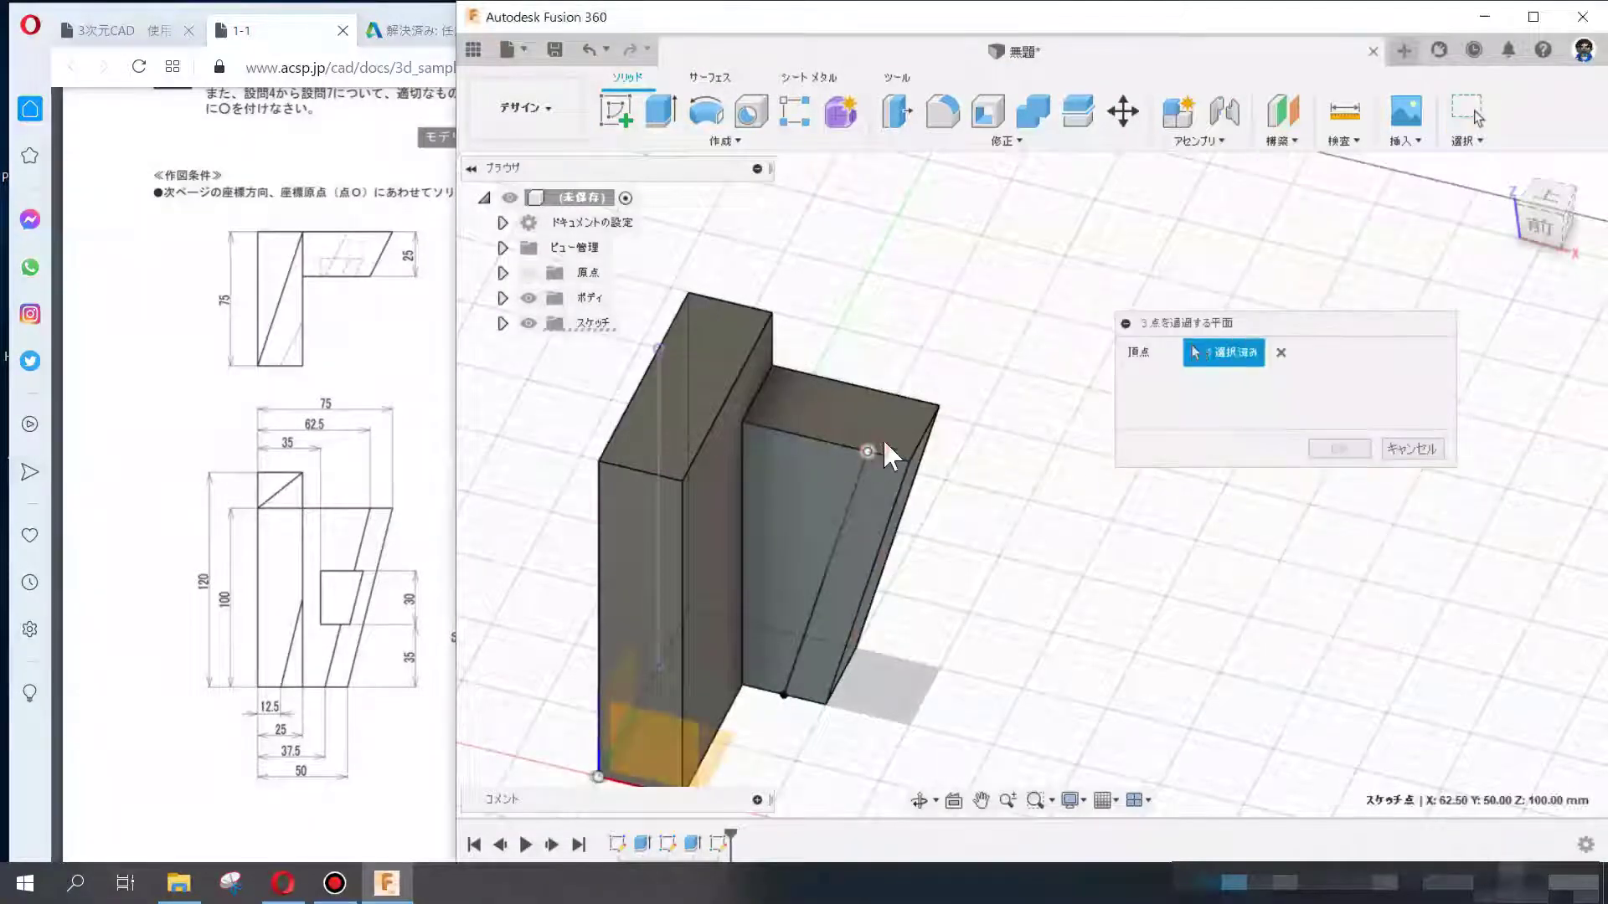
{"action": "left_click", "coordinate": [931, 456]}
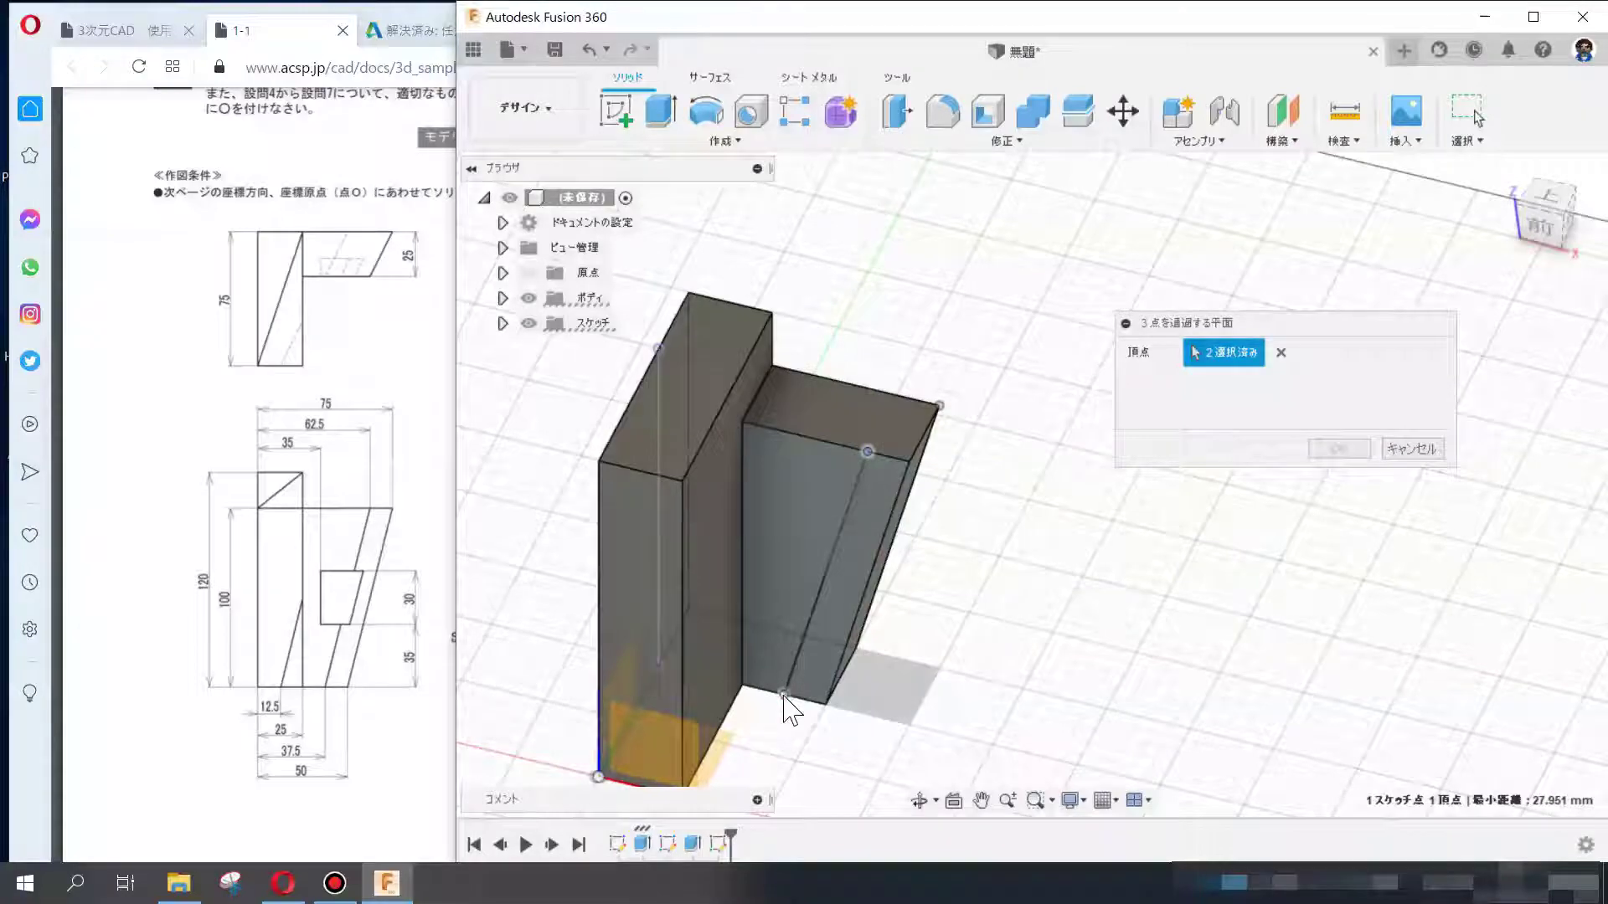
{"action": "left_click", "coordinate": [783, 694]}
{"action": "mouse_move", "coordinate": [785, 699]}
{"action": "middle_mouse_down", "text": "shift"}
{"action": "mouse_move", "coordinate": [921, 341]}
{"action": "mouse_move", "coordinate": [1172, 507]}
{"action": "middle_mouse_up", "text": "shift"}
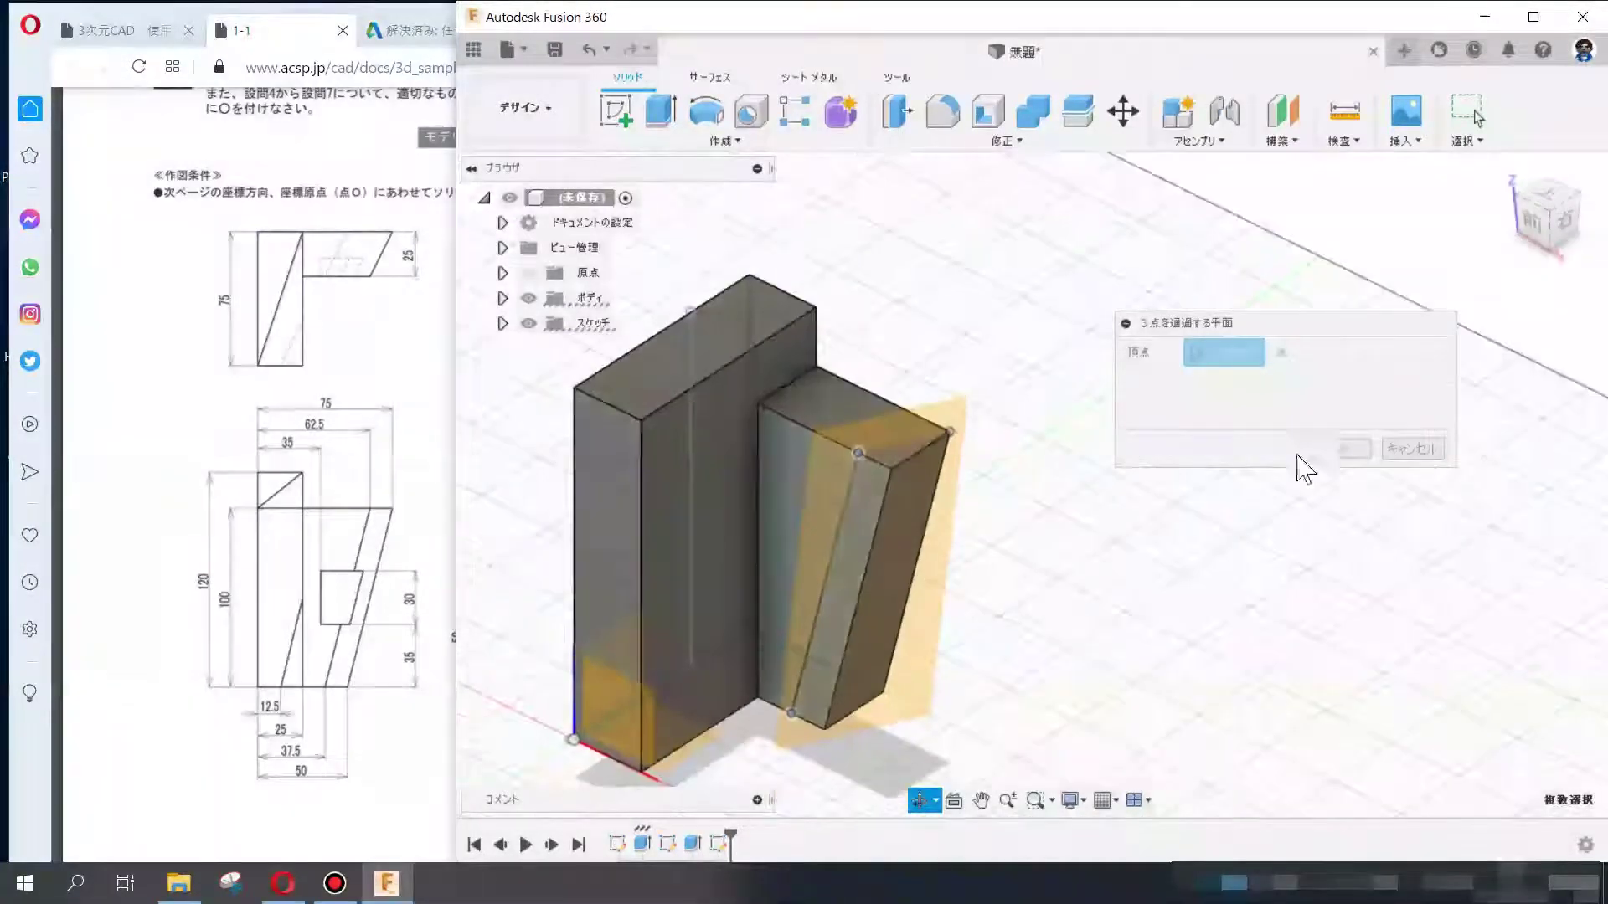
{"action": "left_click", "coordinate": [1339, 449]}
{"action": "mouse_move", "coordinate": [1248, 491]}
{"action": "middle_mouse_down", "text": "shift"}
{"action": "mouse_move", "coordinate": [1088, 550]}
{"action": "mouse_move", "coordinate": [1085, 510]}
{"action": "mouse_move", "coordinate": [1086, 527]}
{"action": "middle_mouse_up", "text": "shift"}
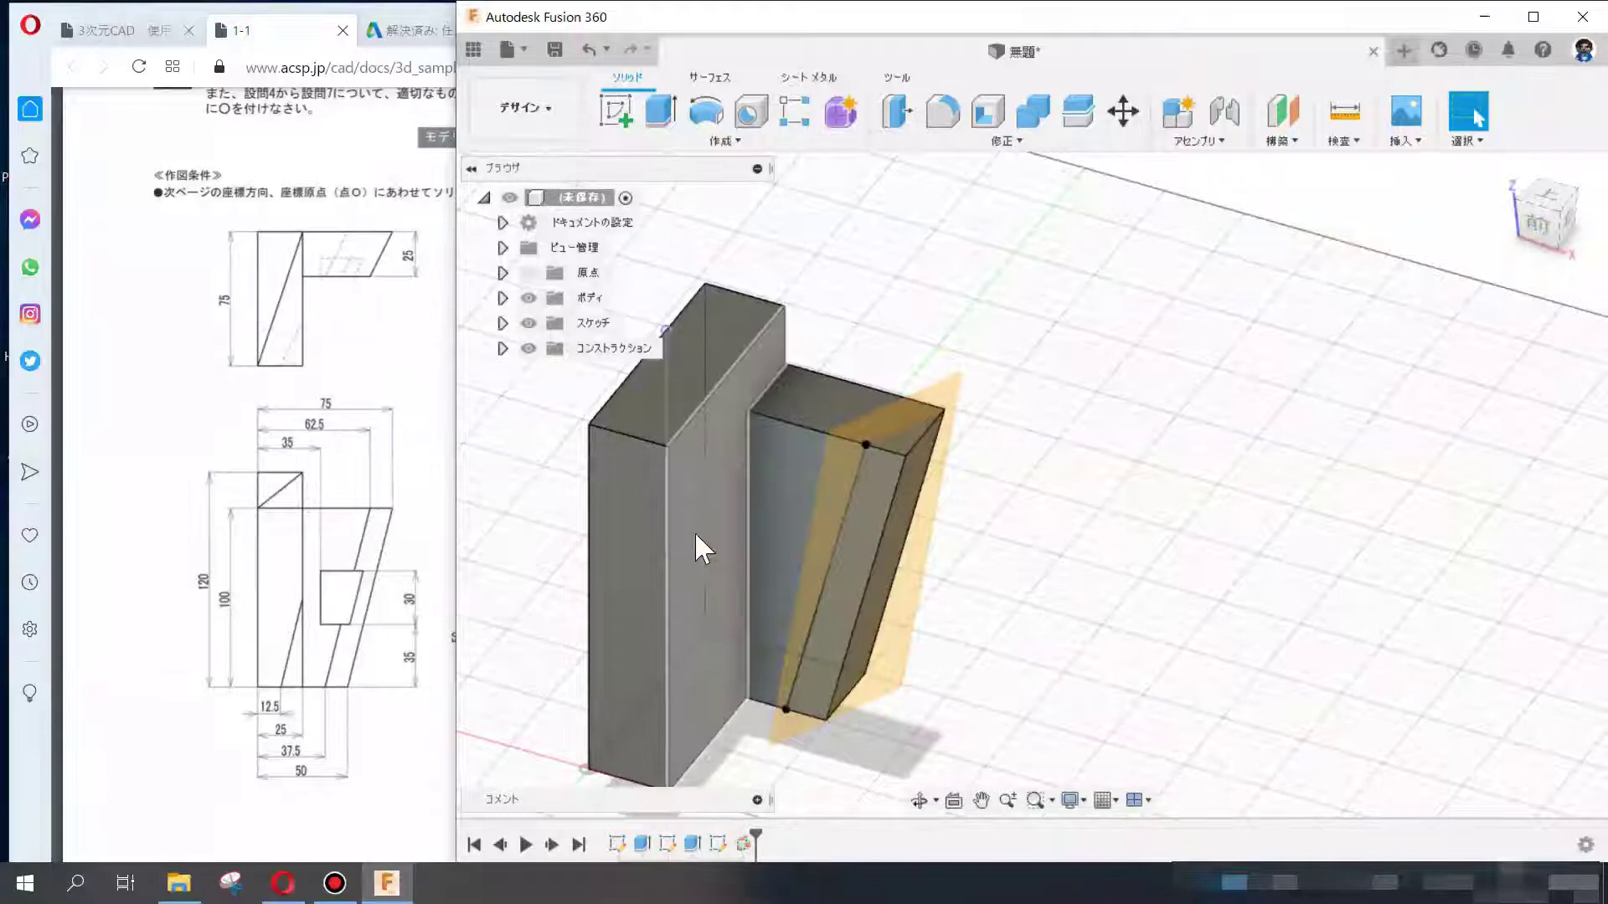
- Change the lower block's extrusion operation to New Body
{"action": "double_click", "coordinate": [688, 844]}
{"action": "left_click", "coordinate": [1247, 585]}
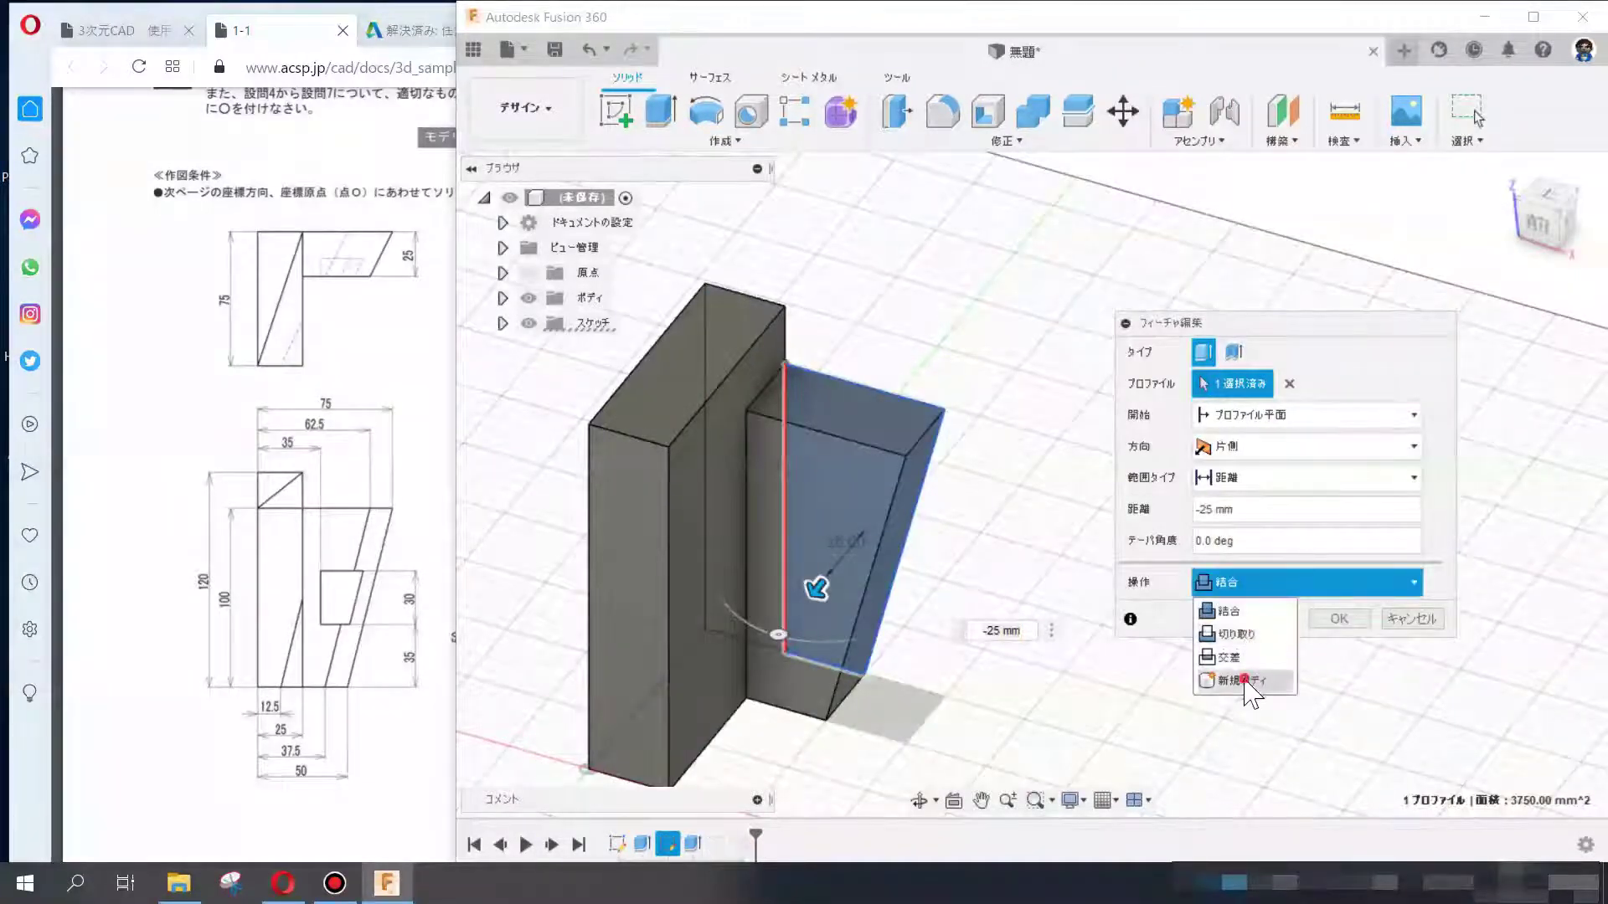
{"action": "left_click", "coordinate": [1242, 680]}
{"action": "left_click", "coordinate": [1340, 619]}
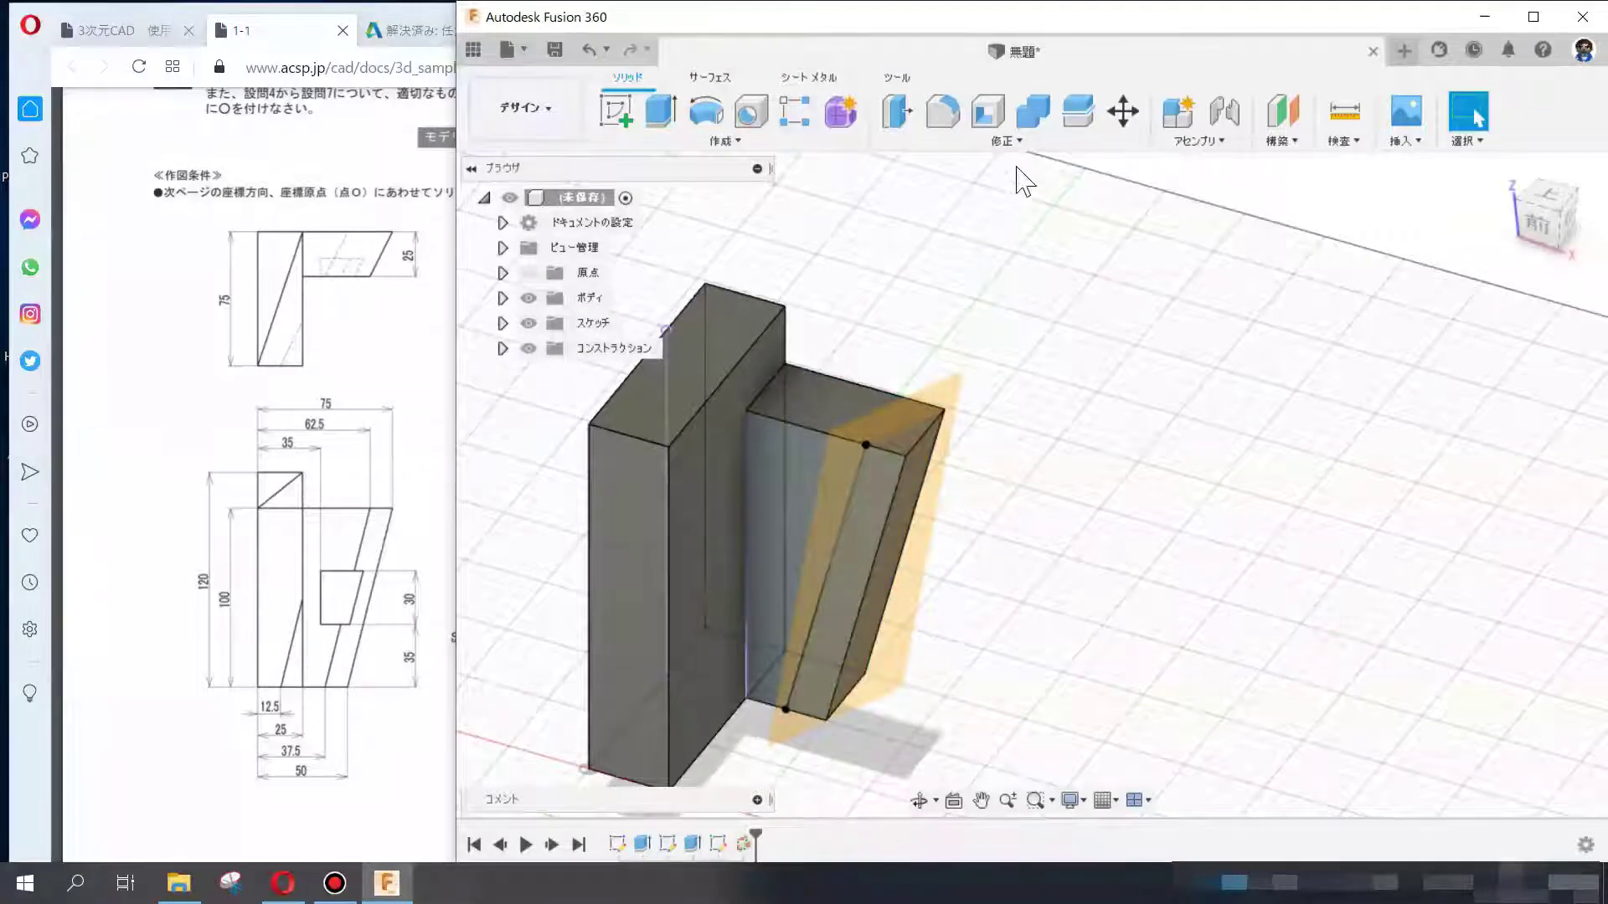
- Split the lower block body using the slanted construction plane
{"action": "left_click", "coordinate": [1007, 141]}
{"action": "left_click", "coordinate": [937, 402]}
{"action": "left_click", "coordinate": [841, 397]}
{"action": "left_click", "coordinate": [953, 404]}
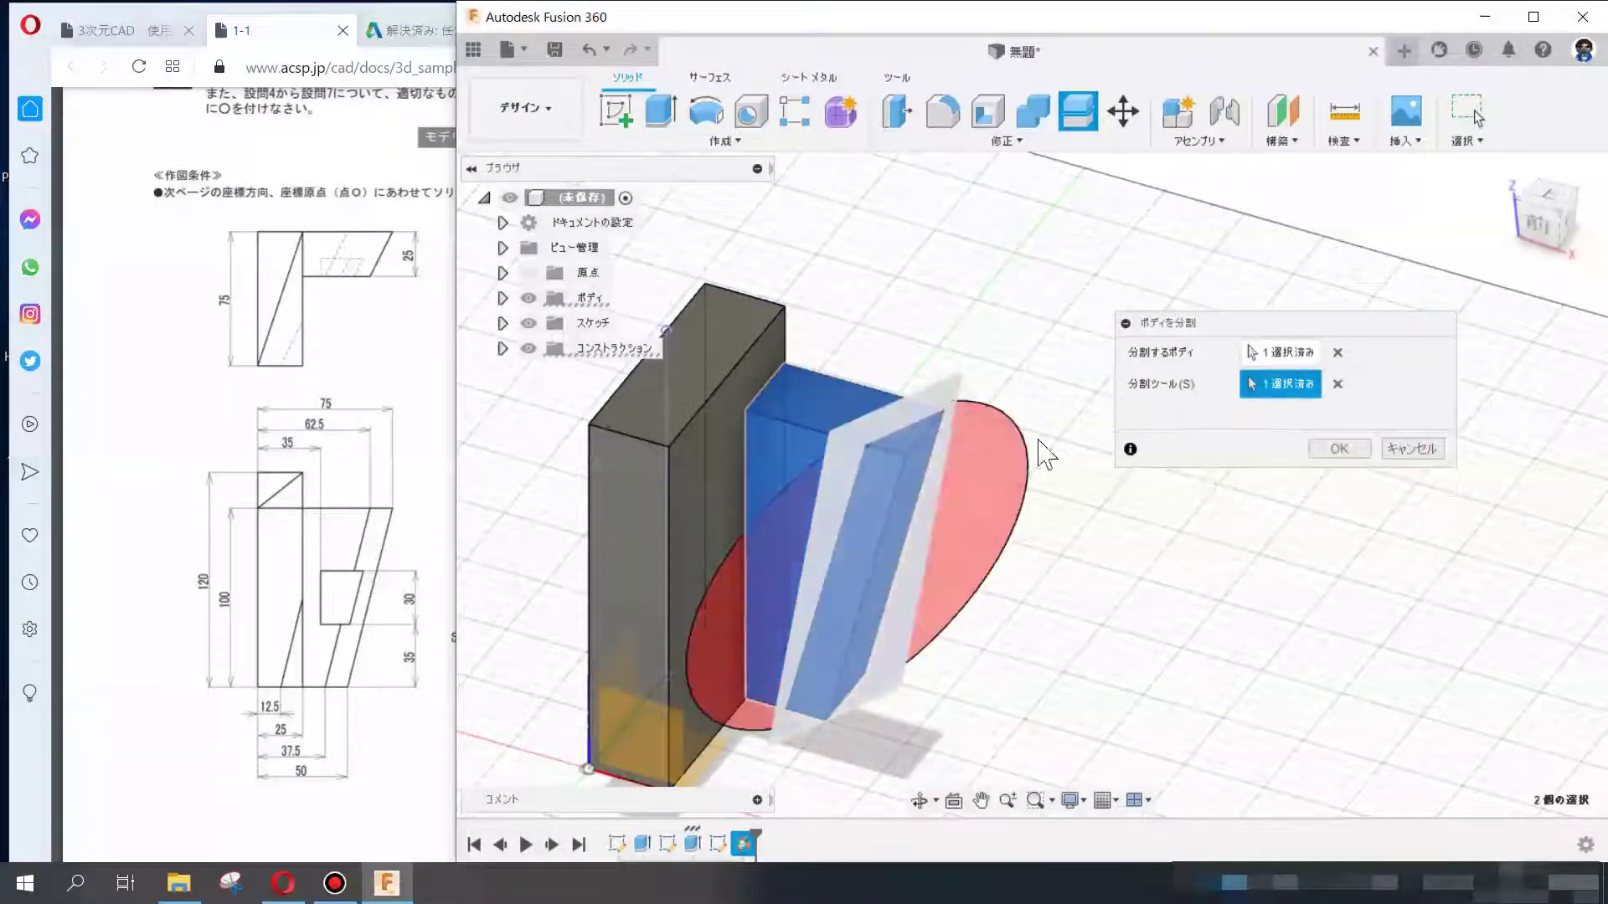
{"action": "left_click", "coordinate": [1344, 449]}
- Delete the thin wedge body ボディ3 left by the split
{"action": "left_click", "coordinate": [887, 494]}
{"action": "left_click", "coordinate": [502, 297]}
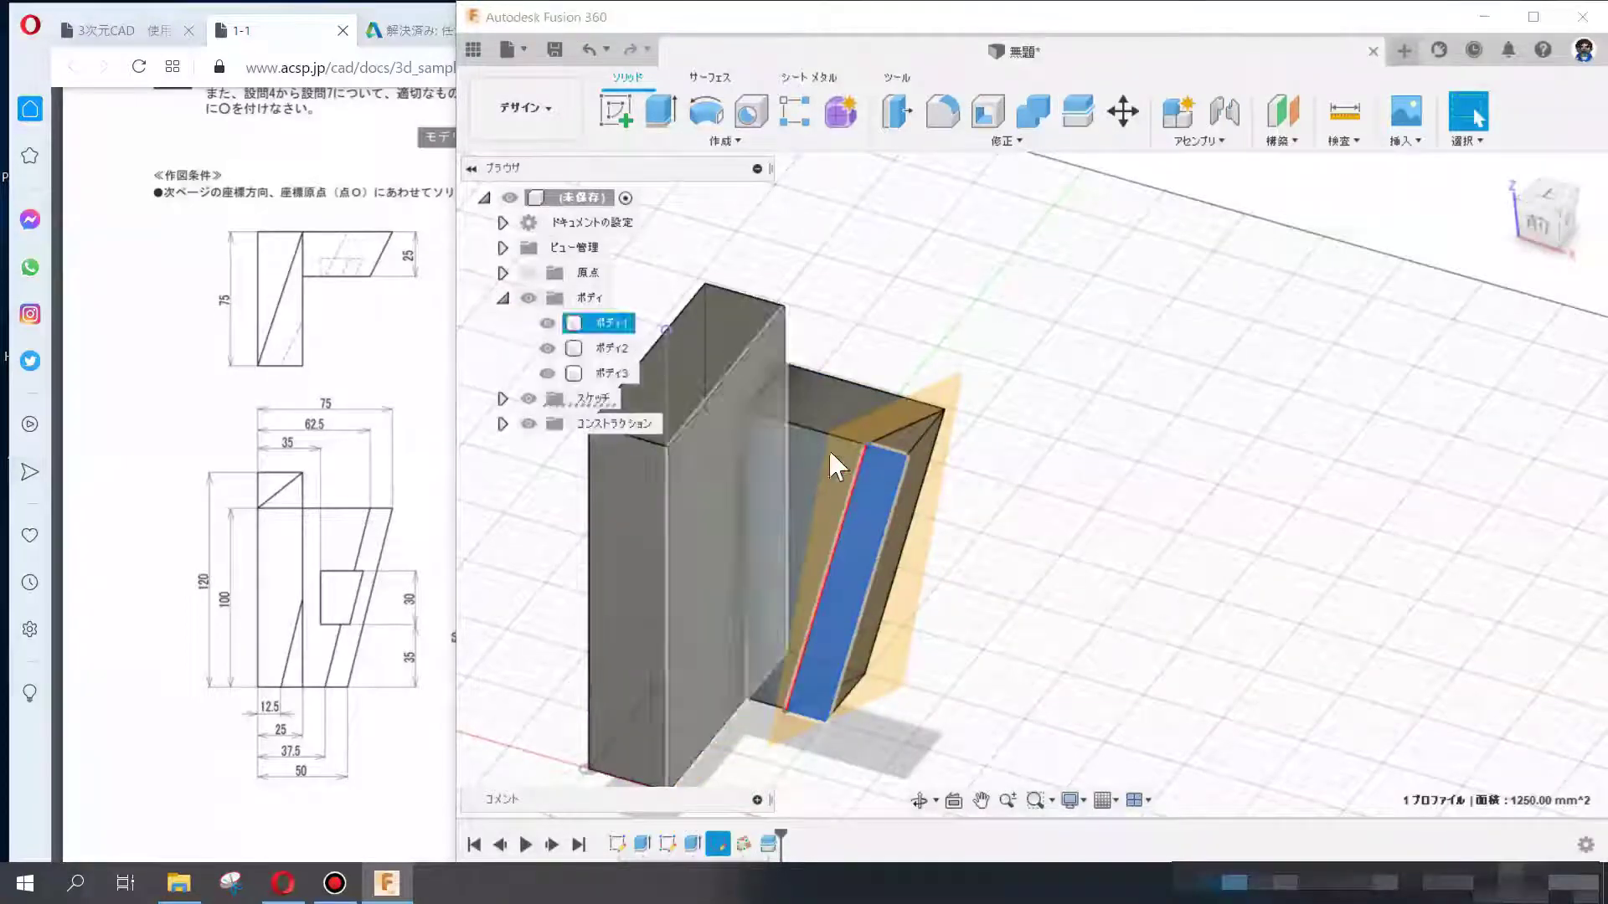
{"action": "left_click", "coordinate": [603, 375]}
{"action": "right_click", "coordinate": [605, 384]}
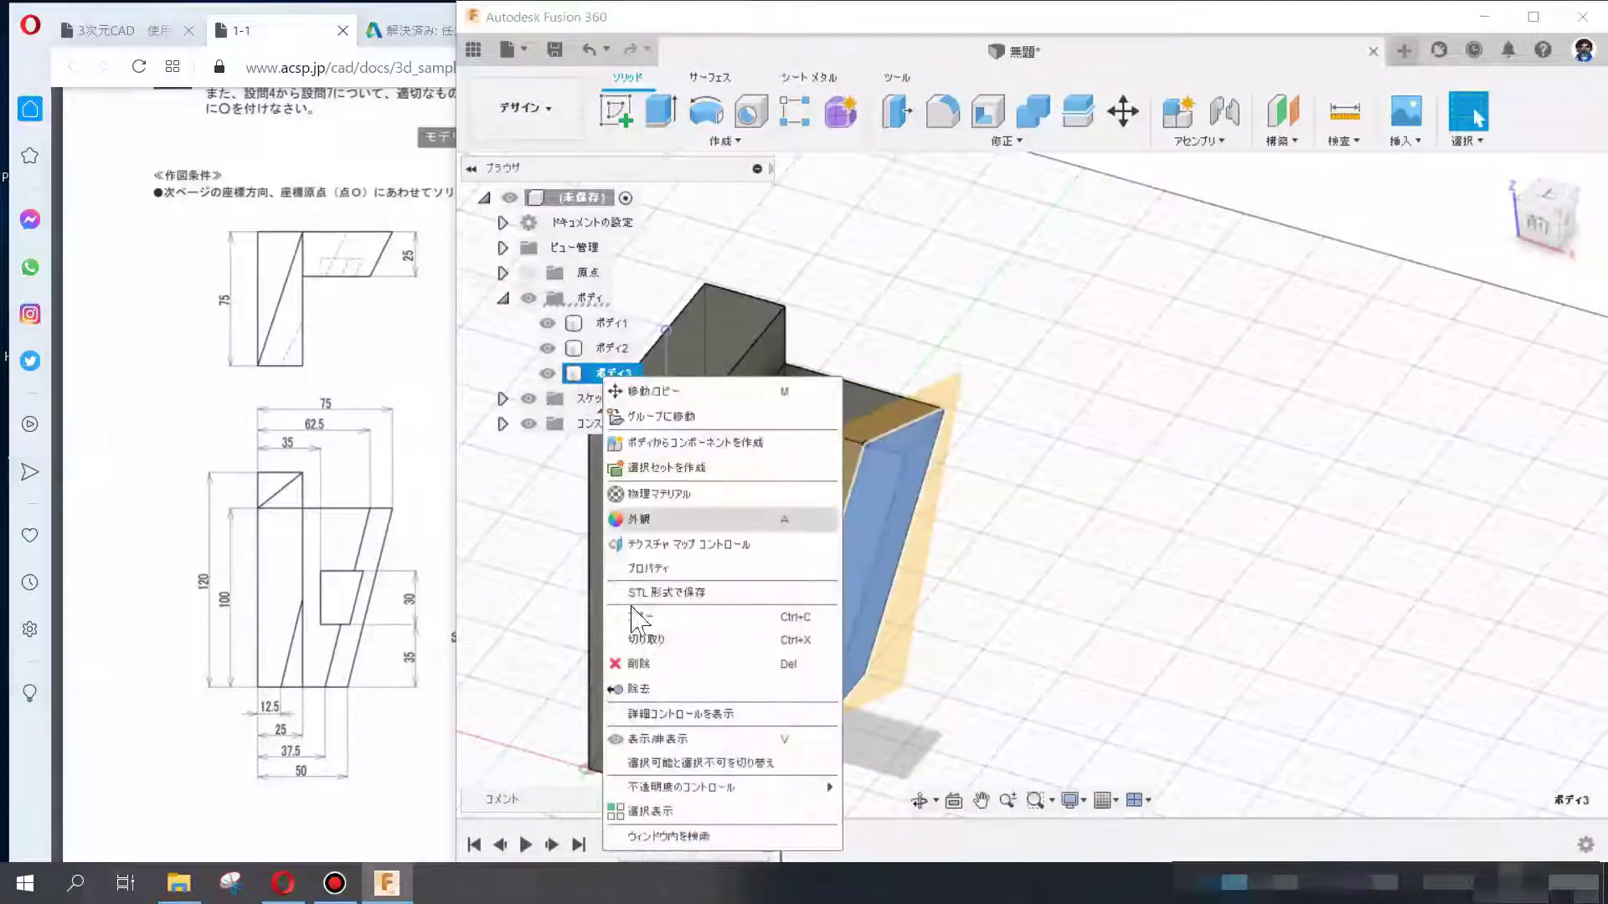
{"action": "left_click", "coordinate": [640, 664]}
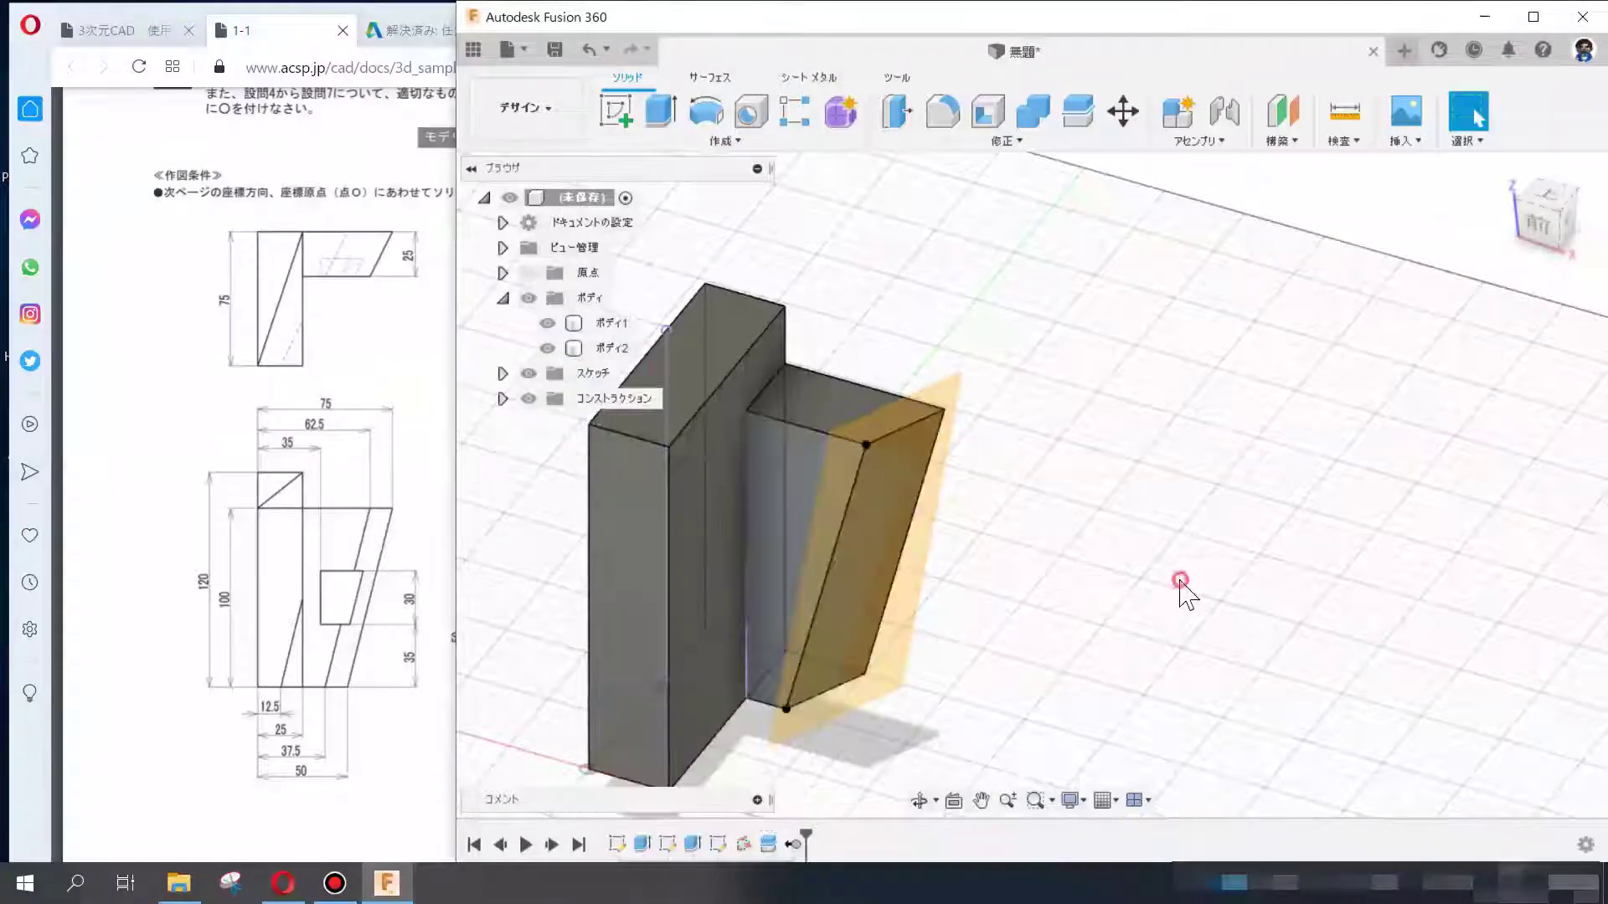
- Hide the slanted construction plane 平面1 in the Construction folder
{"action": "left_click", "coordinate": [503, 398]}
{"action": "left_click", "coordinate": [547, 423]}
{"action": "left_click", "coordinate": [502, 373]}
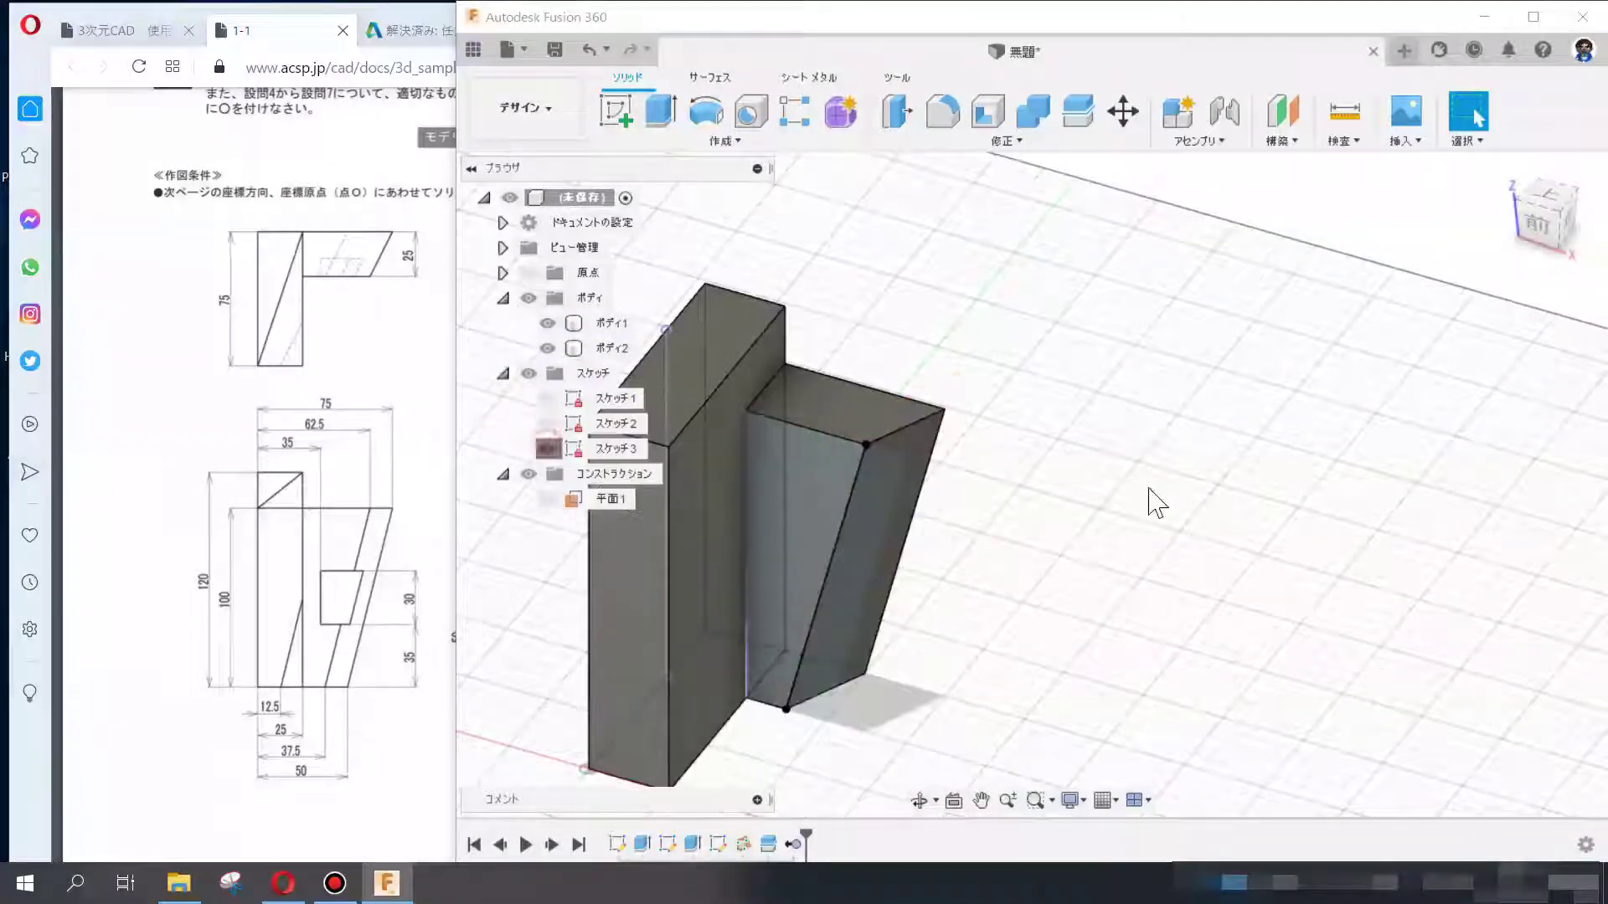
{"action": "mouse_move", "coordinate": [1151, 499]}
{"action": "middle_mouse_down"}
{"action": "mouse_move", "coordinate": [1206, 461]}
{"action": "mouse_move", "coordinate": [1168, 406]}
{"action": "middle_mouse_up"}
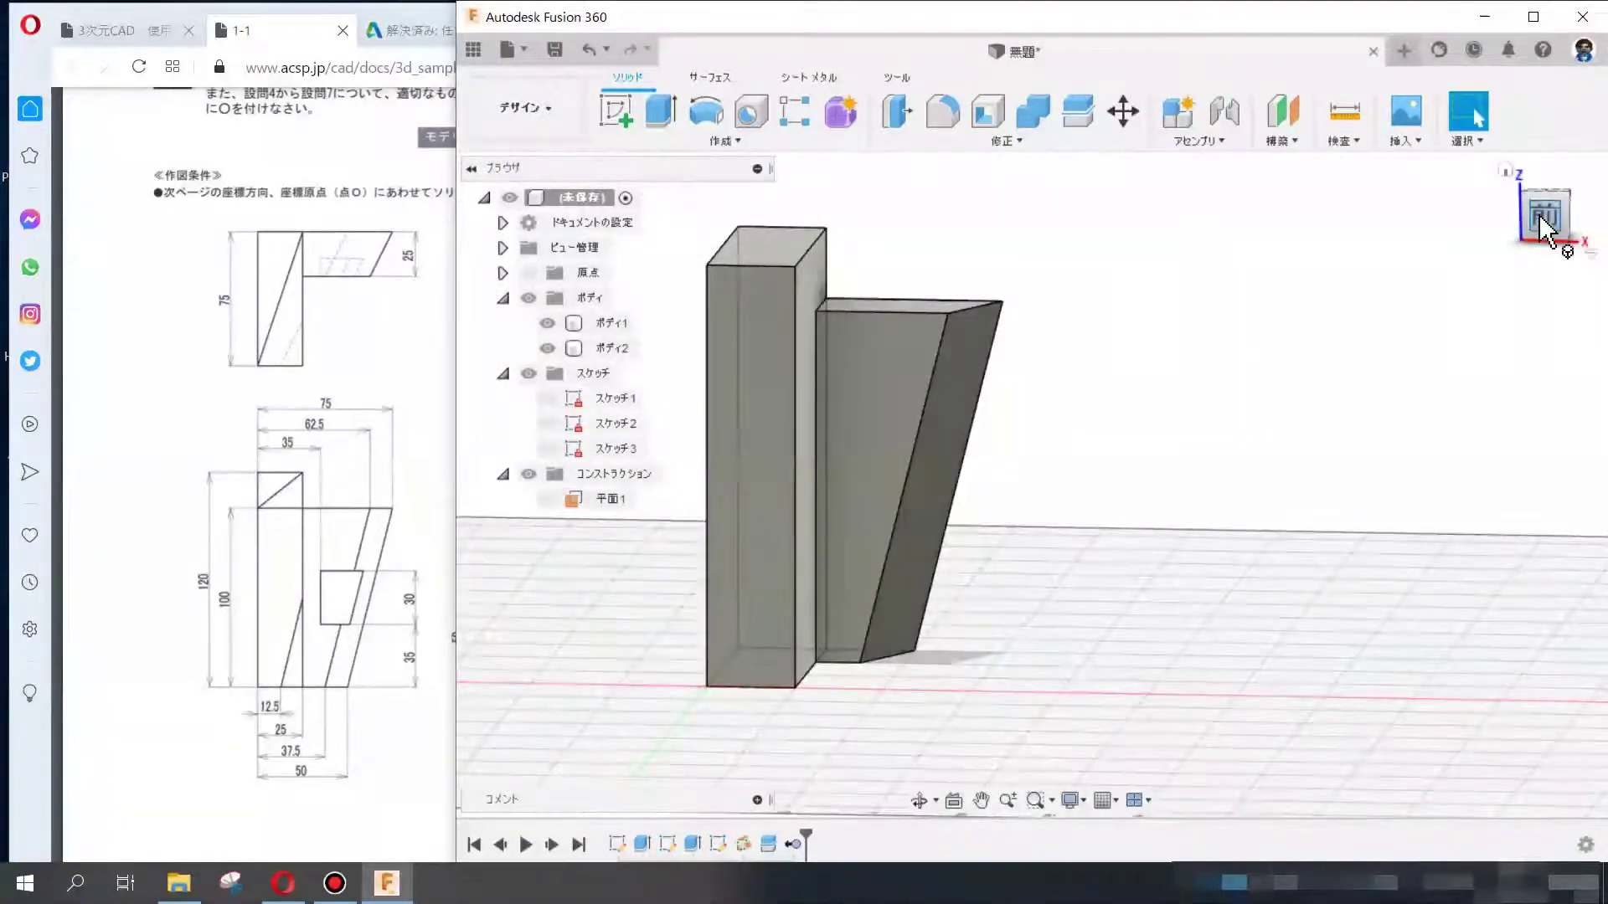
- In the front view, make Sketch 3 visible and show its dimensions
{"action": "left_click", "coordinate": [1543, 215]}
{"action": "left_click", "coordinate": [896, 425]}
{"action": "left_click", "coordinate": [1105, 528]}
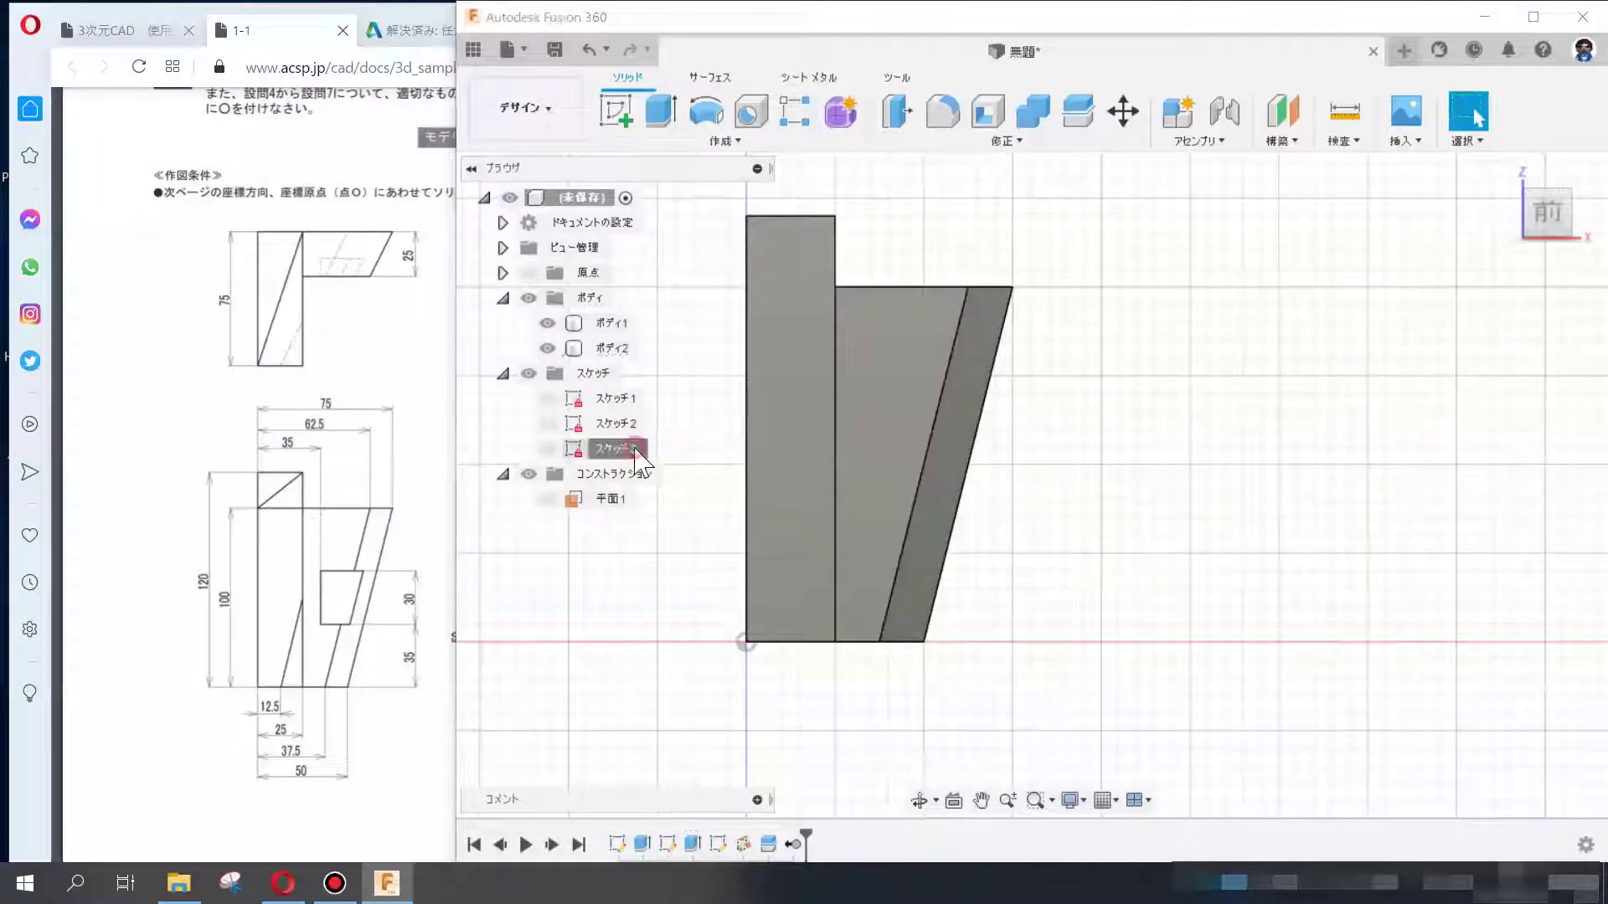
{"action": "left_click", "coordinate": [615, 449]}
{"action": "right_click", "coordinate": [616, 450]}
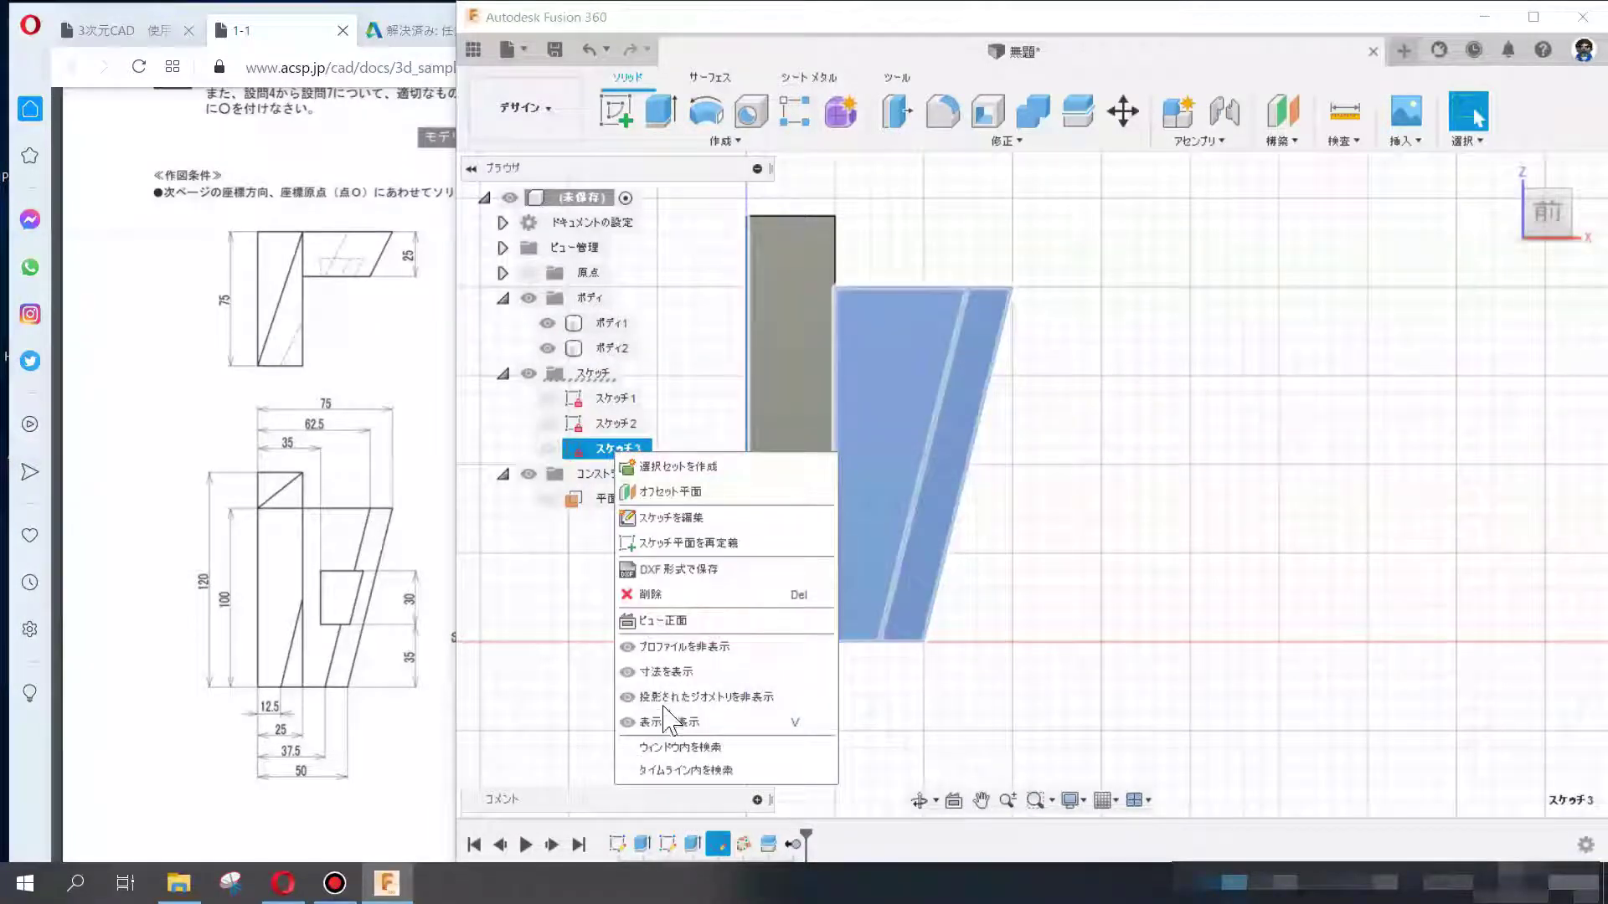
{"action": "left_click", "coordinate": [671, 674]}
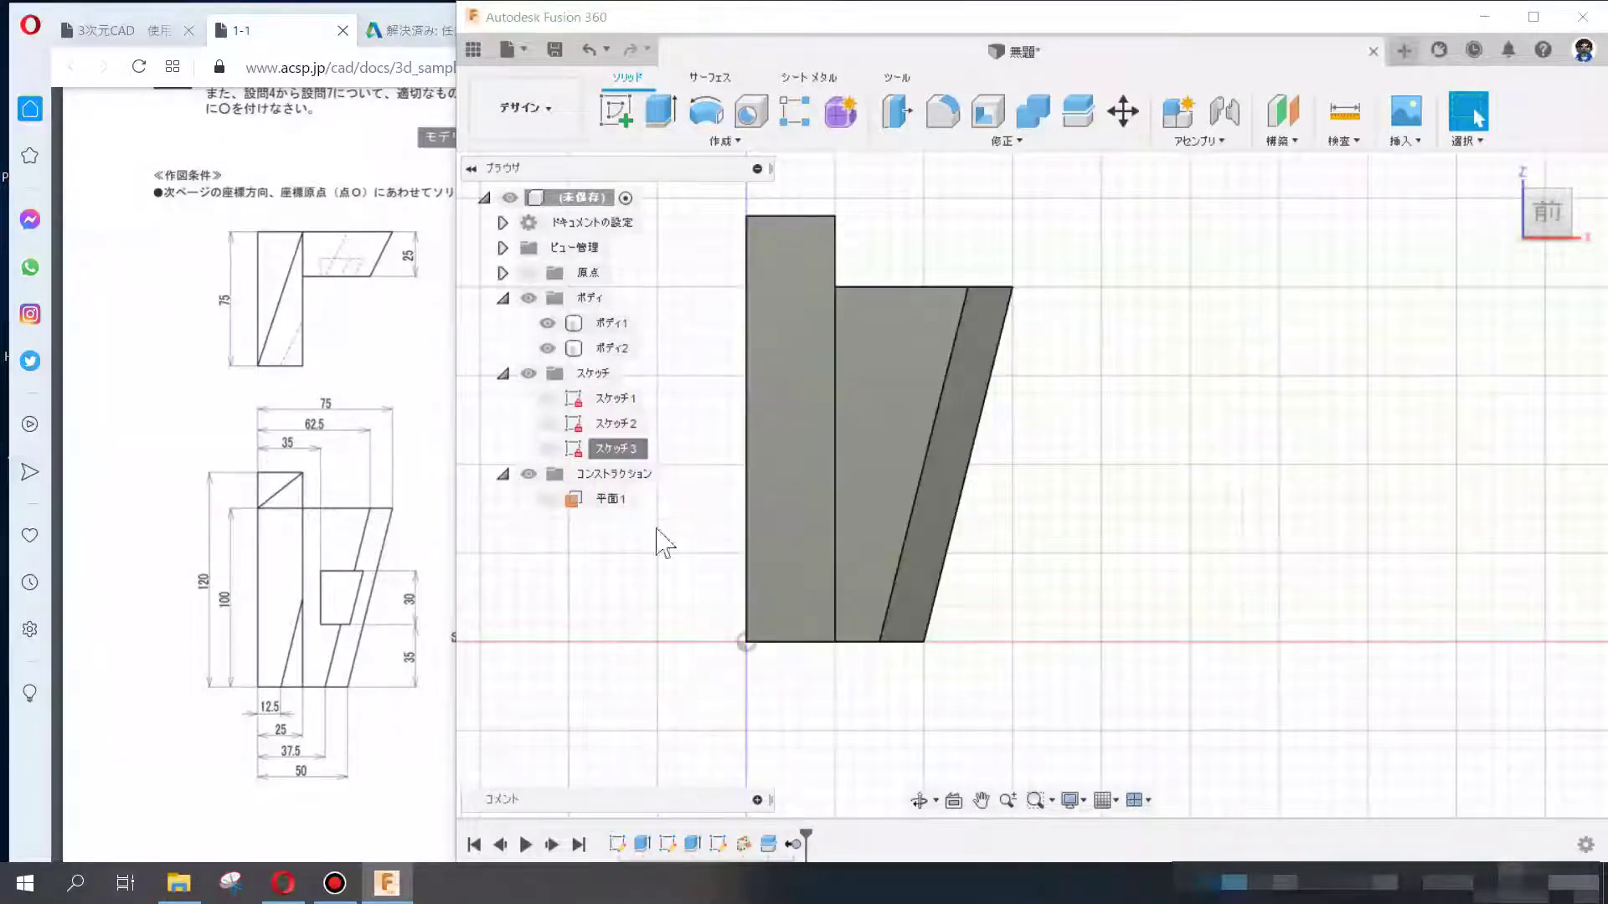
{"action": "left_click", "coordinate": [548, 448]}
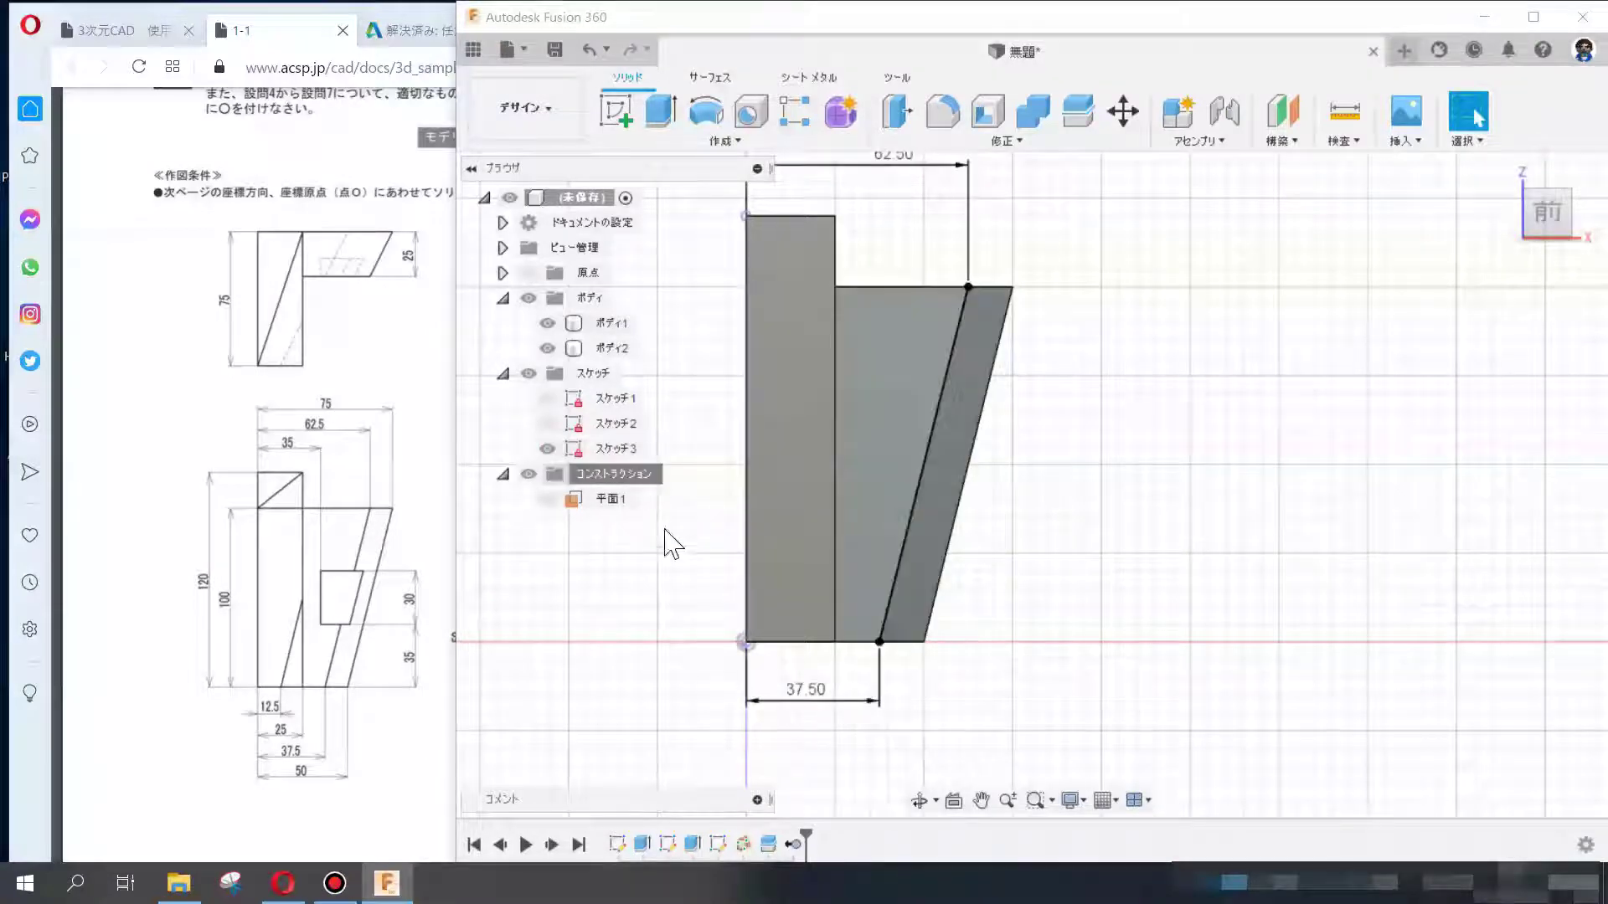
- Make Sketch 2 visible and show its dimensions
{"action": "middle_click_drag", "start_coordinate": [846, 646], "coordinate": [908, 701]}
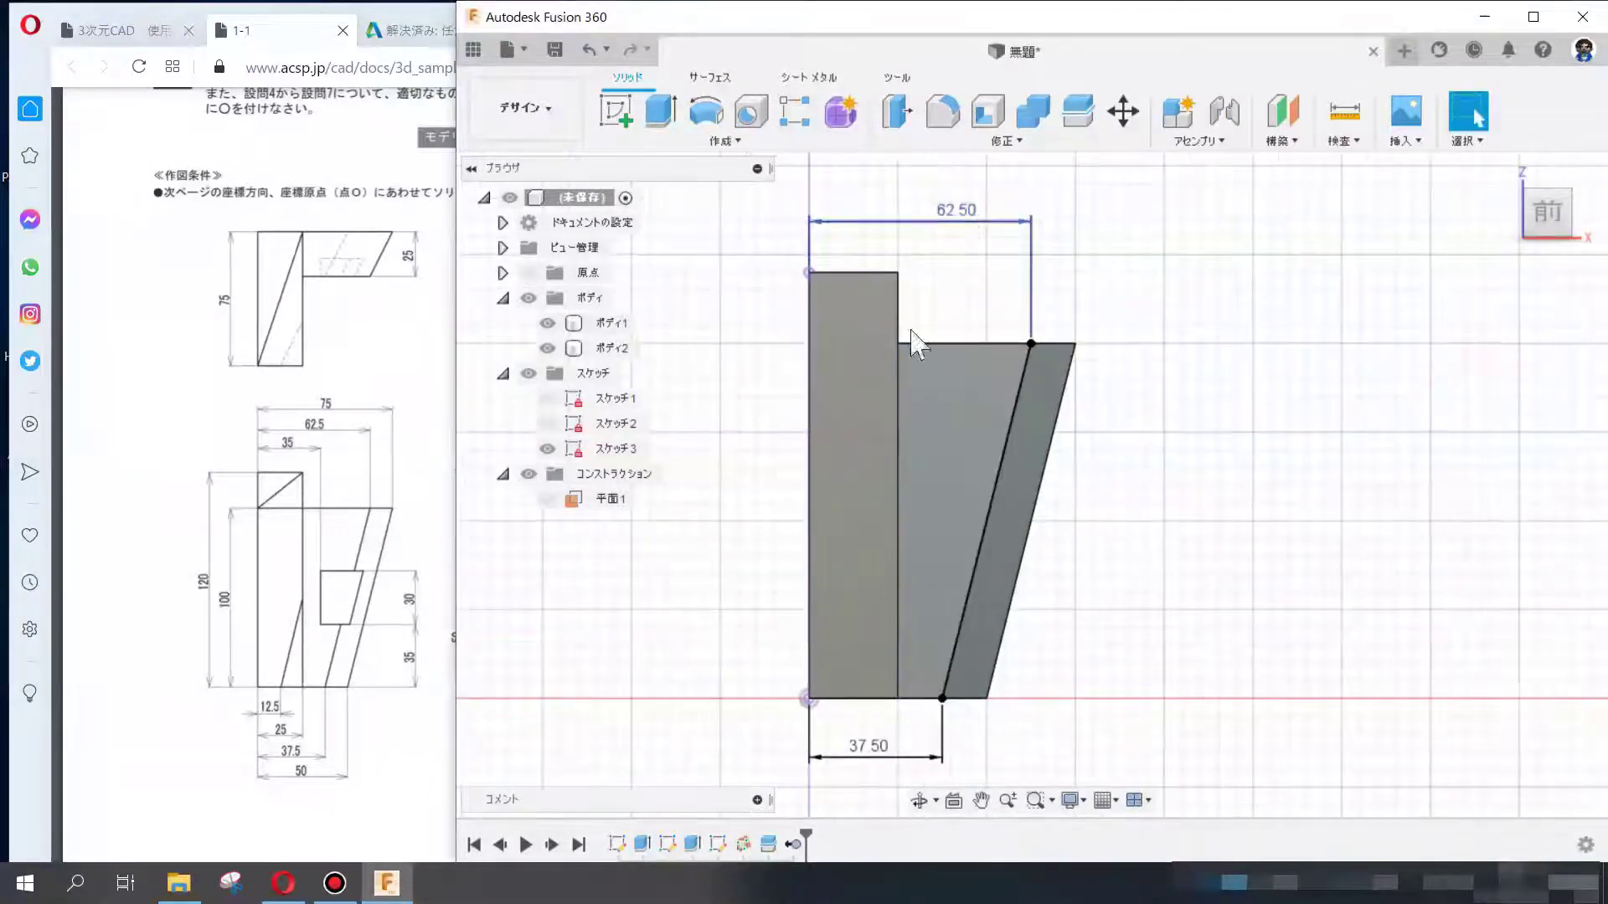
{"action": "left_click", "coordinate": [547, 423]}
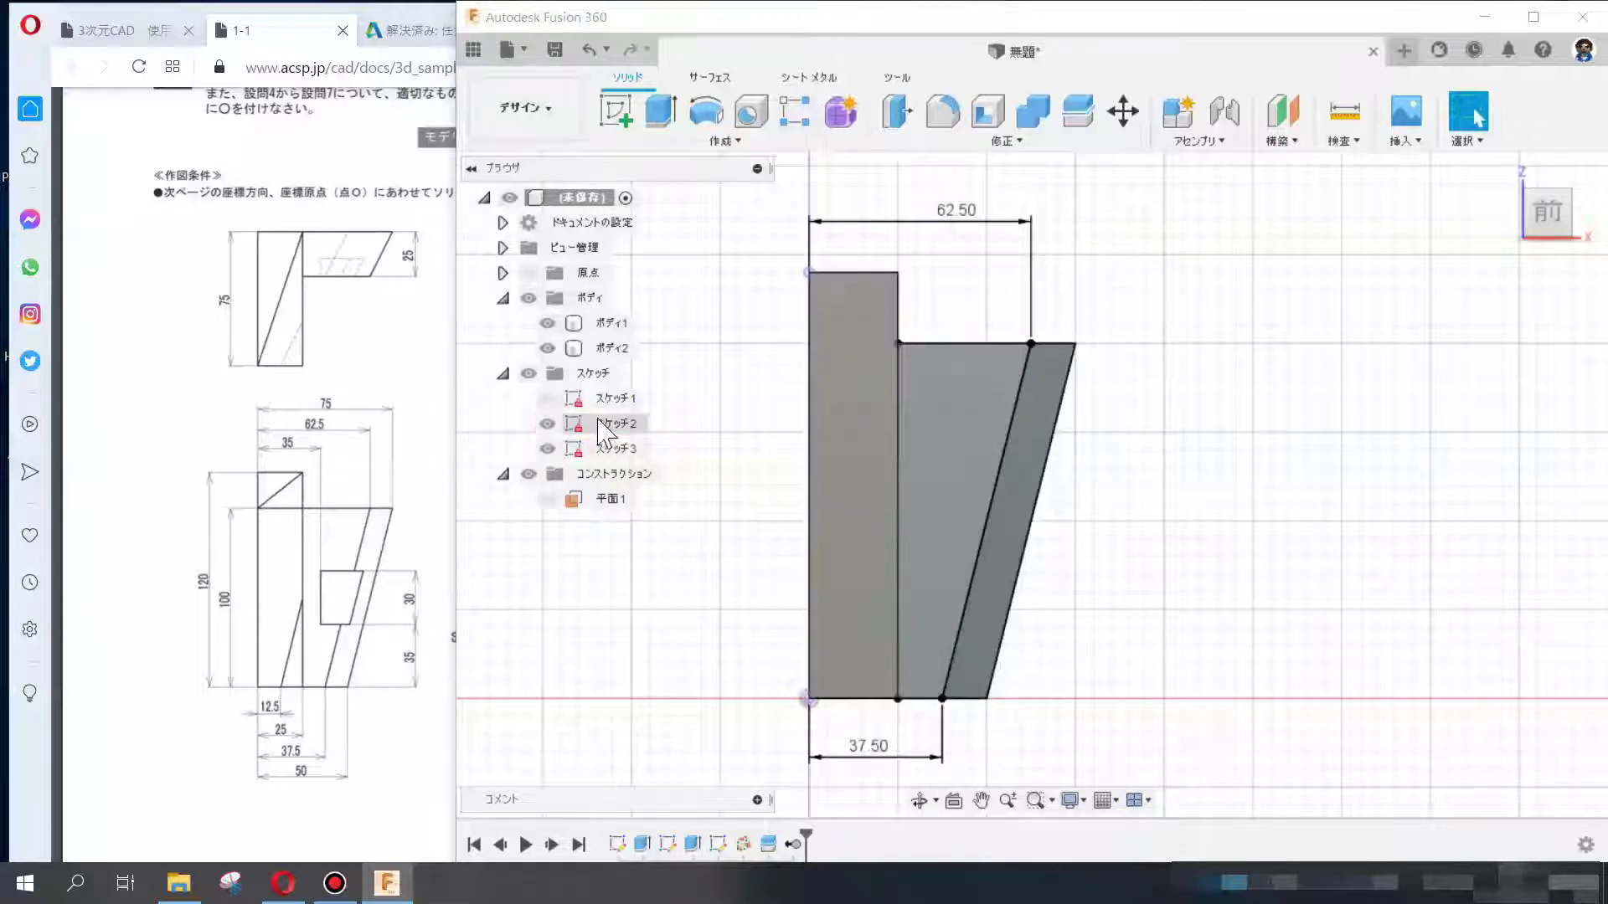
{"action": "right_click", "coordinate": [596, 425]}
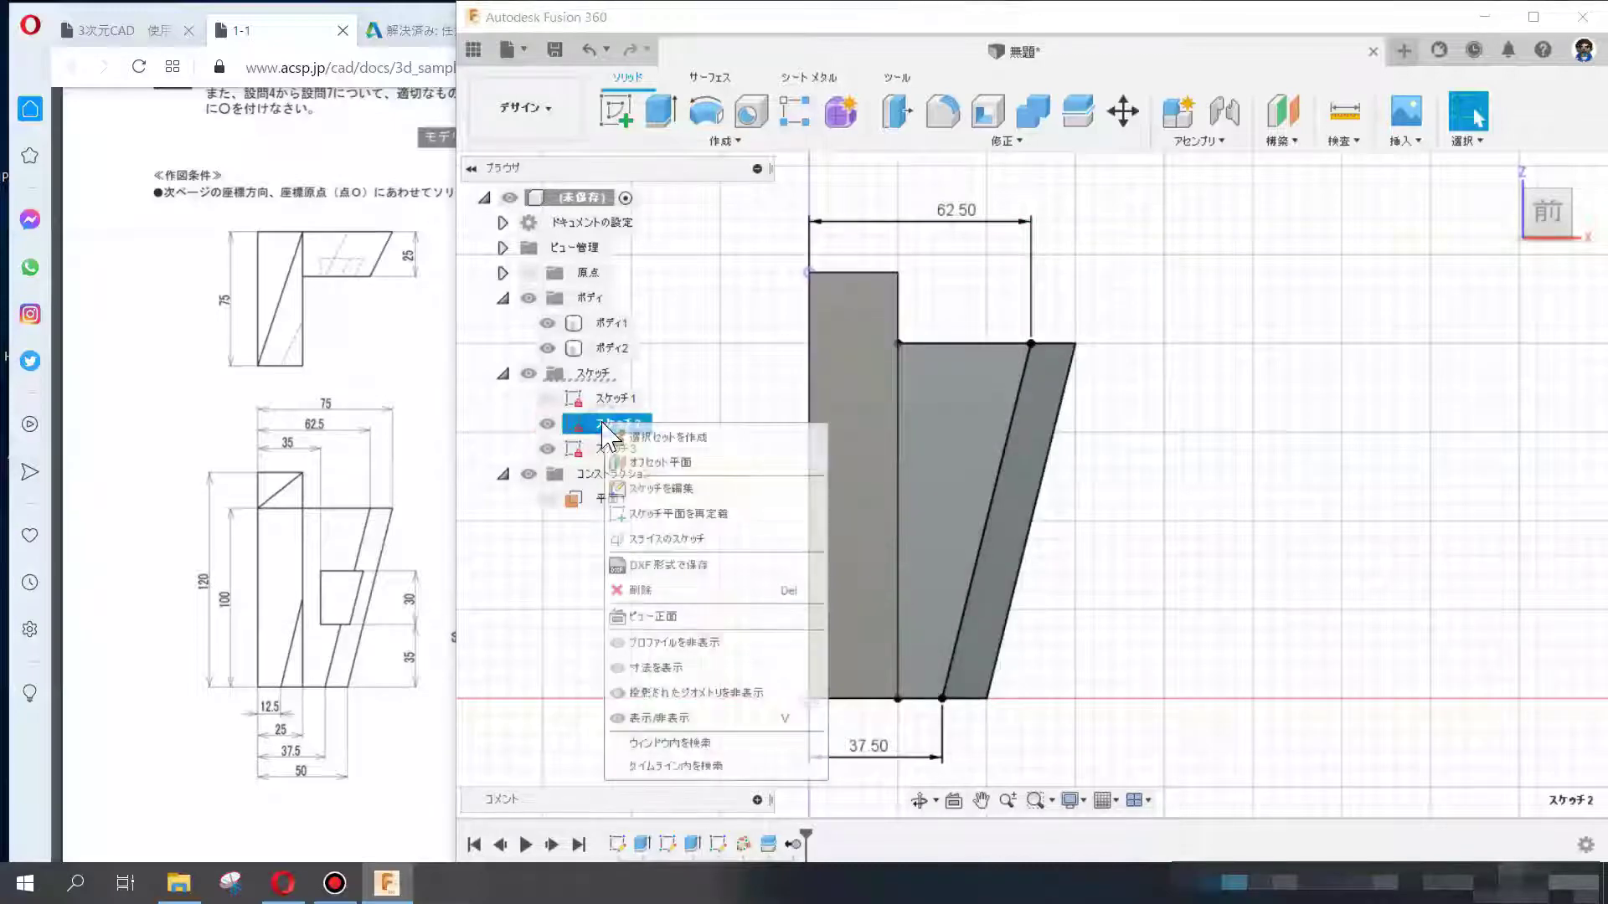
{"action": "left_click", "coordinate": [662, 666]}
- Separate the overlapping 37.50 and 50.00 dimension labels and check the model from above
{"action": "scroll", "coordinate": [1093, 247], "scroll_direction": "down", "scroll_amount": 1}
{"action": "left_click_drag", "start_coordinate": [1033, 202], "coordinate": [1033, 174]}
{"action": "left_click_drag", "start_coordinate": [911, 688], "coordinate": [969, 717]}
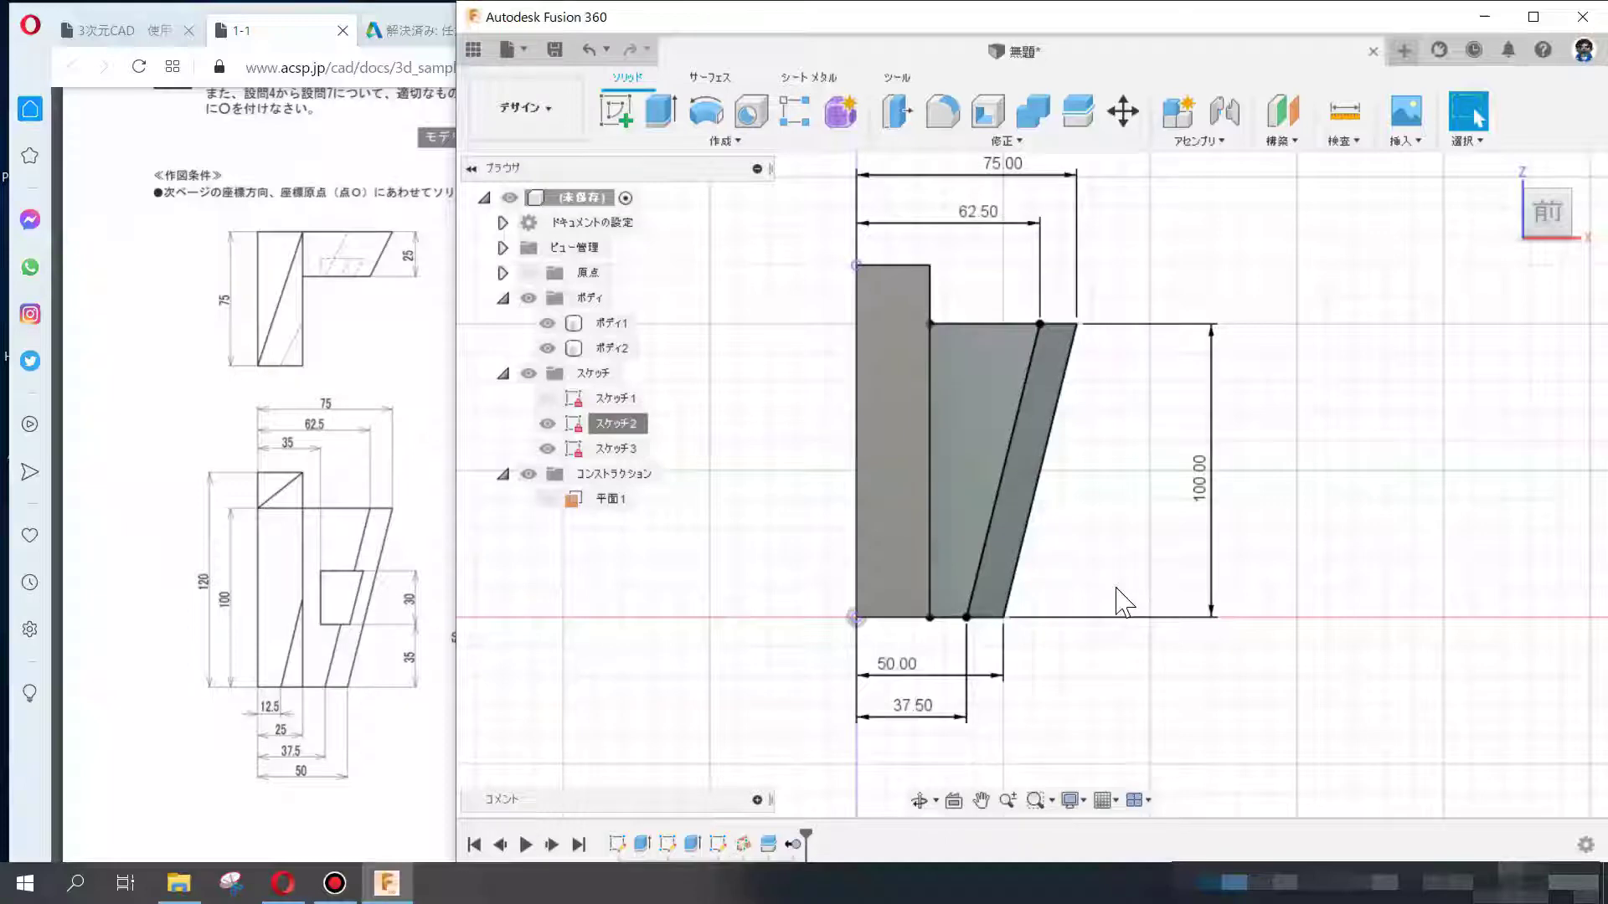
{"action": "left_click_drag", "start_coordinate": [897, 666], "coordinate": [900, 741]}
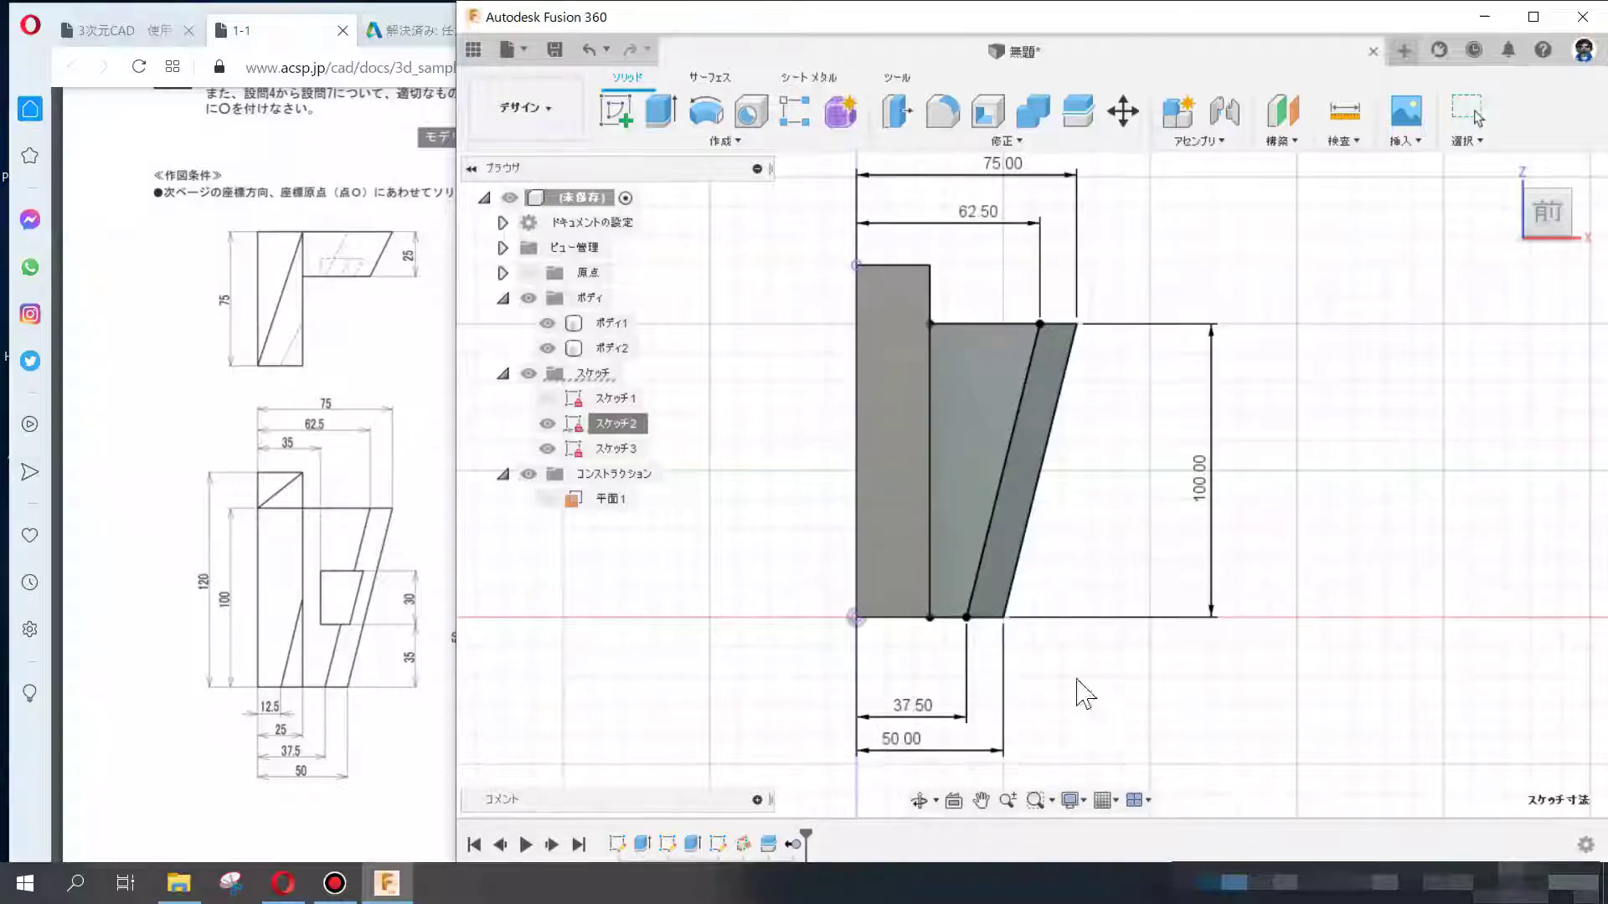
{"action": "middle_click_drag", "start_coordinate": [1062, 539], "coordinate": [1061, 656], "text": "shift"}
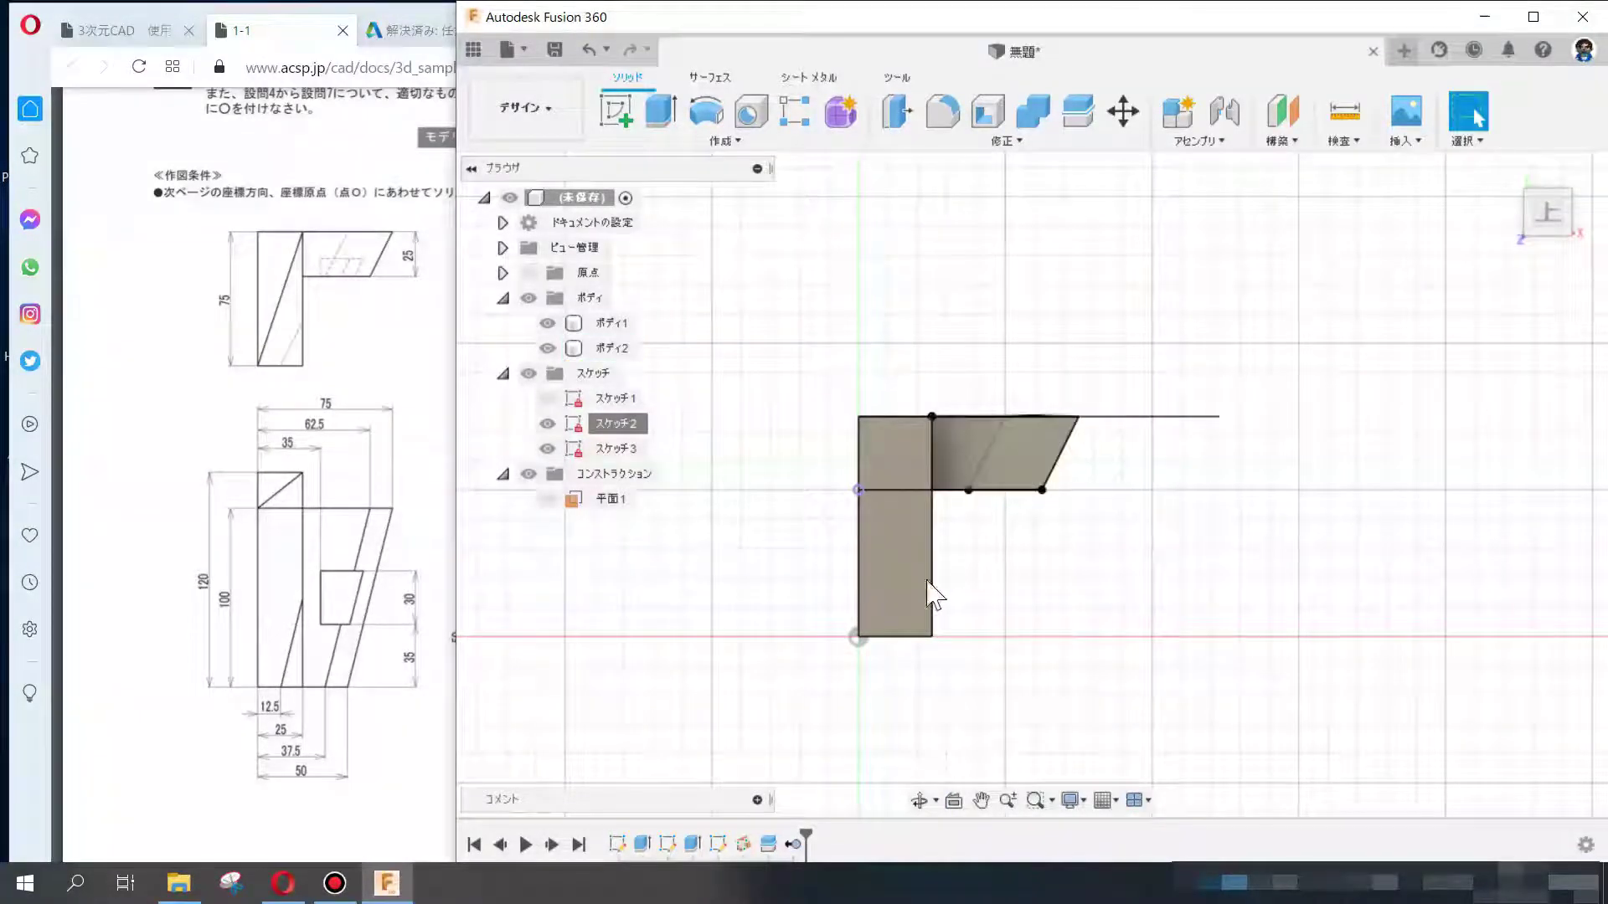
{"action": "mouse_move", "coordinate": [1040, 632]}
{"action": "middle_mouse_down", "text": "shift"}
{"action": "mouse_move", "coordinate": [1030, 595]}
{"action": "mouse_move", "coordinate": [963, 536]}
{"action": "middle_mouse_up", "text": "shift"}
- Hide all sketches, switch to Shaded with Visible Edges Only, and compare against the exam PDF
{"action": "left_click", "coordinate": [546, 398]}
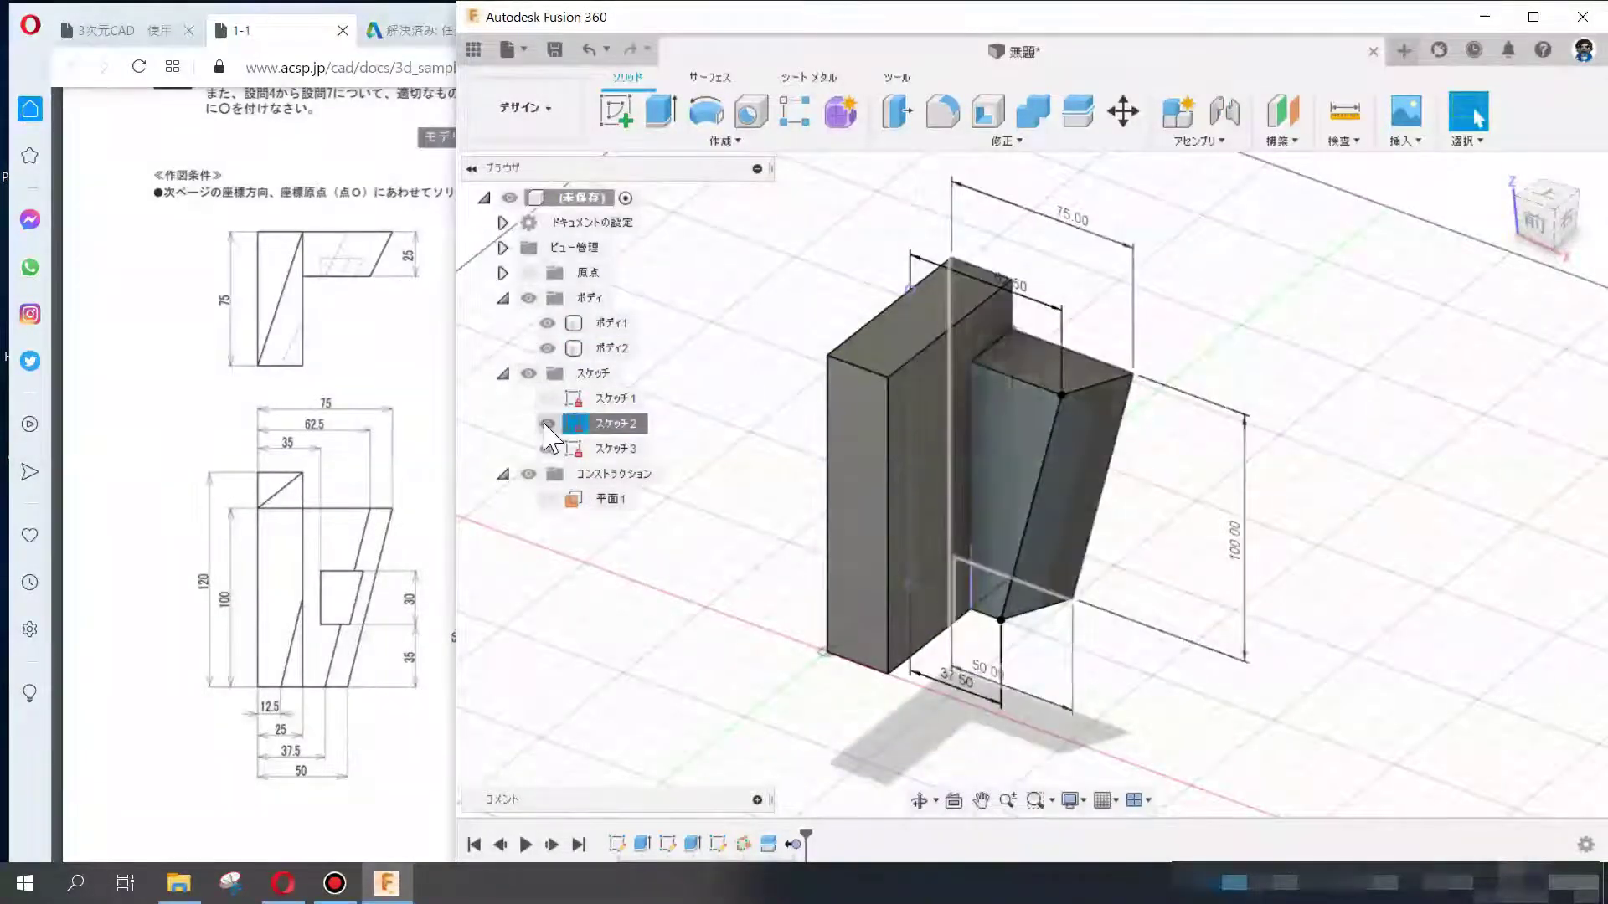
{"action": "left_click", "coordinate": [547, 448]}
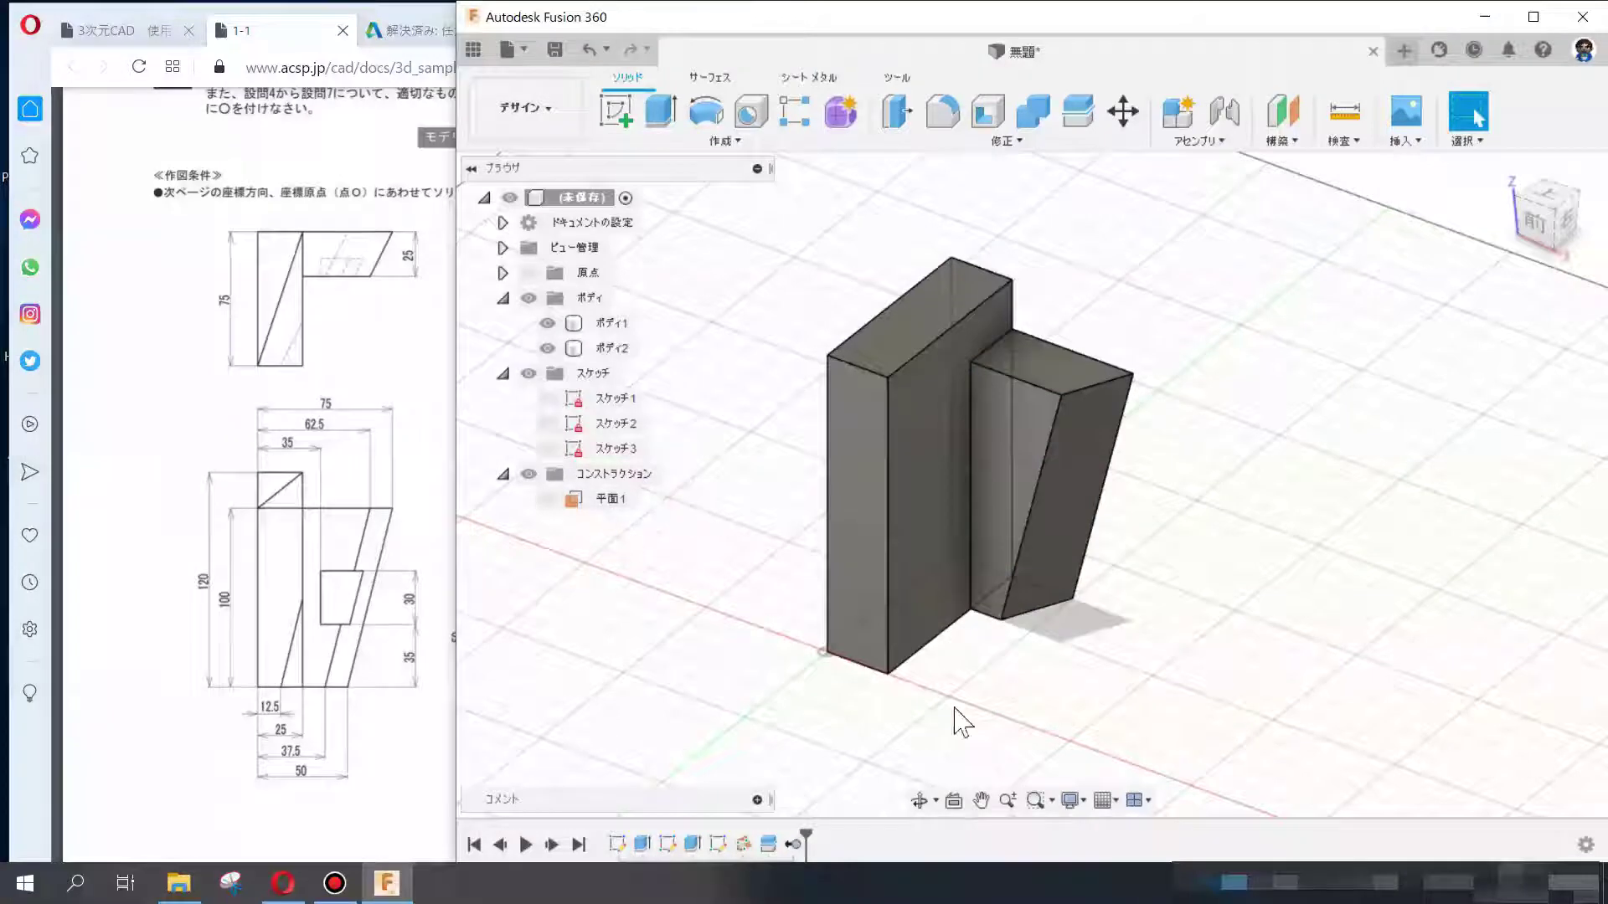
{"action": "left_click", "coordinate": [1070, 801]}
{"action": "mouse_move", "coordinate": [1168, 611]}
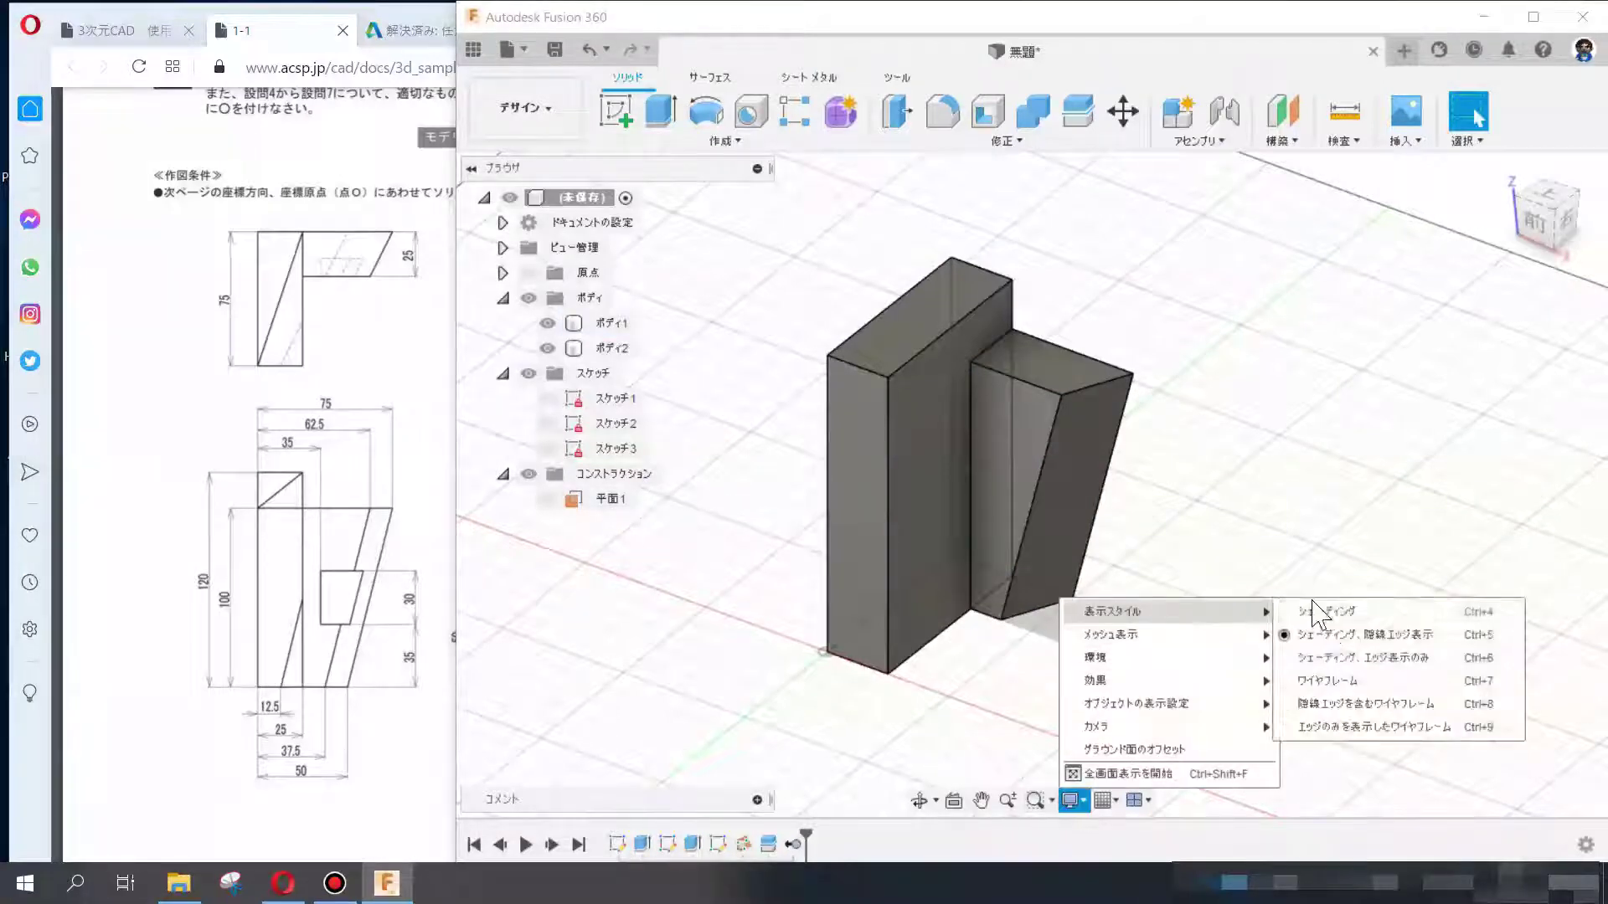
{"action": "left_click", "coordinate": [1330, 661]}
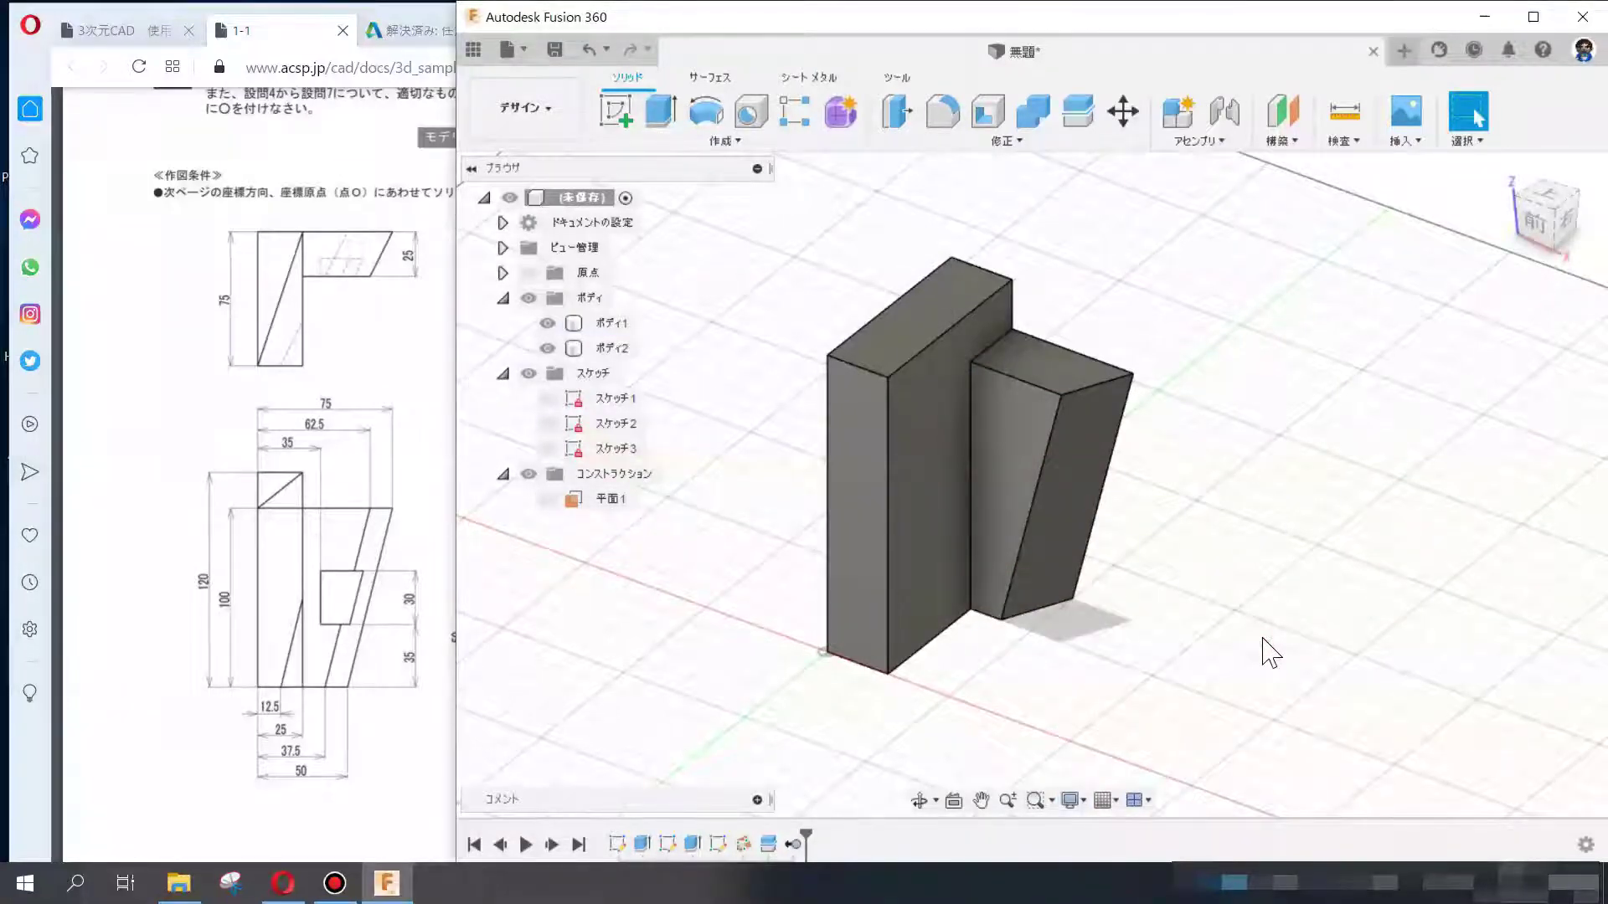
{"action": "left_click", "coordinate": [350, 609]}
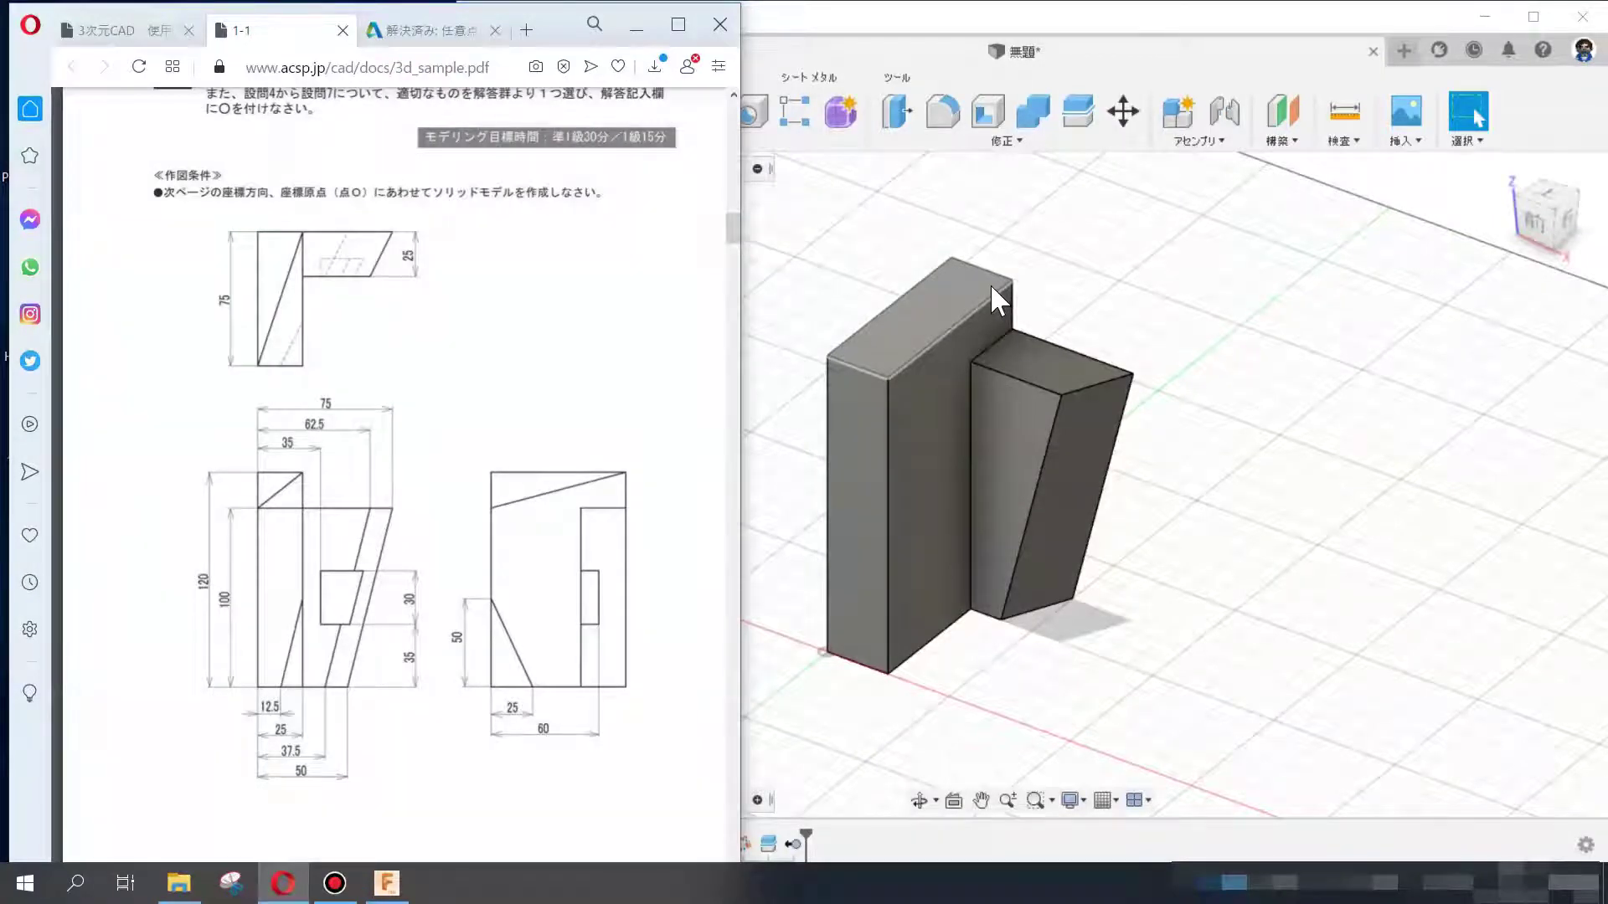
{"action": "left_click", "coordinate": [864, 405]}
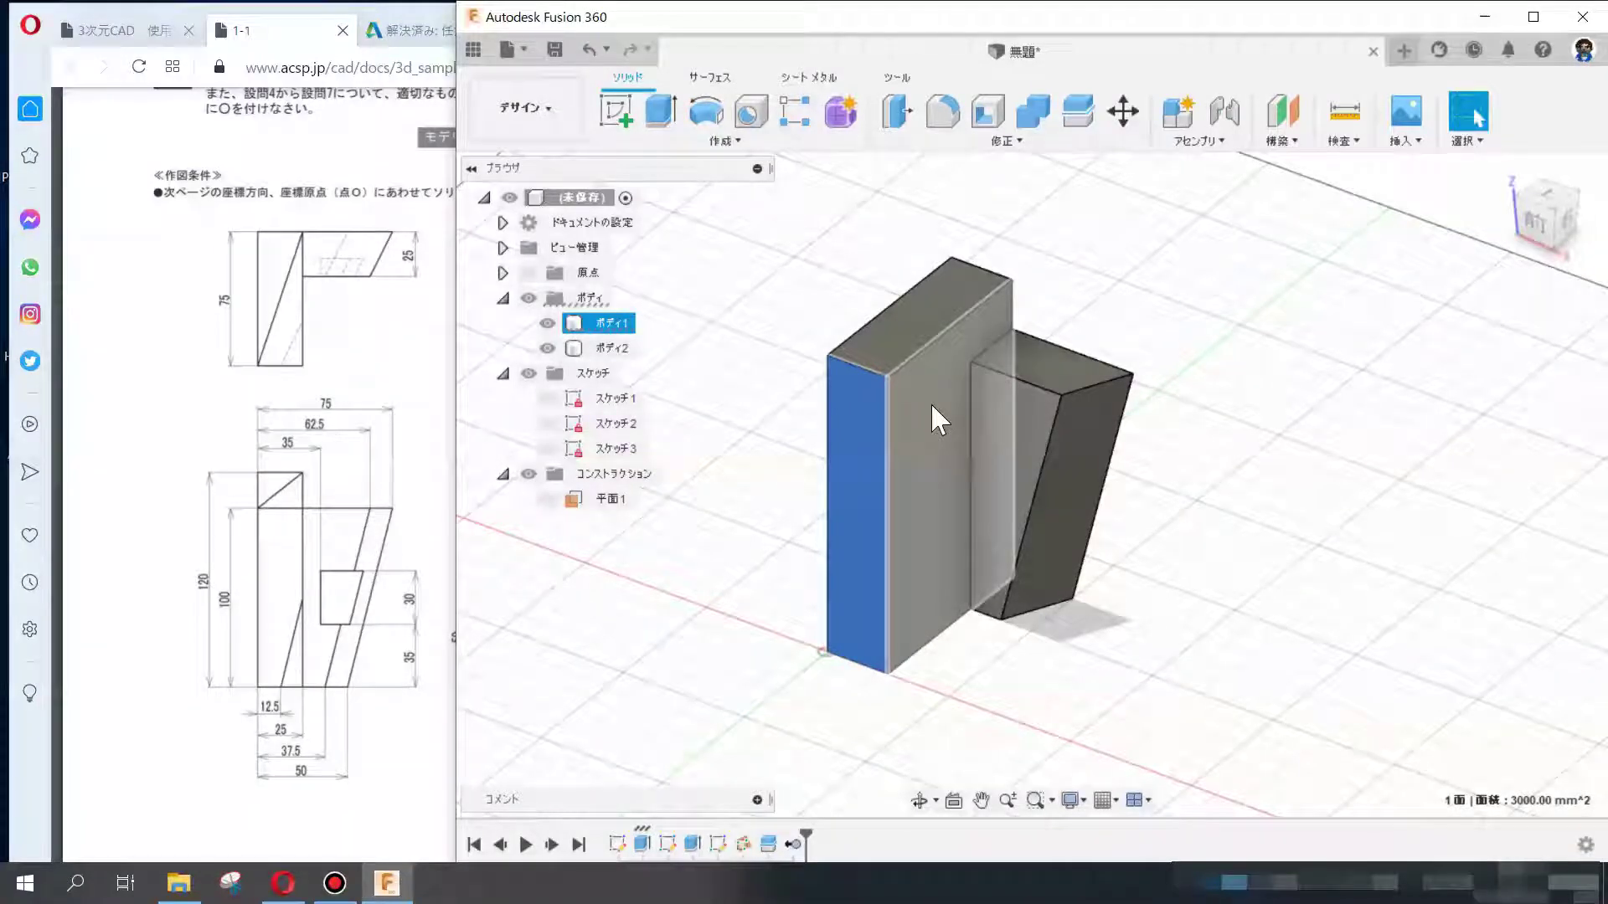
- Sketch a rectangle on the tall block's face from the step to its top-left corner
{"action": "left_click", "coordinate": [615, 109]}
{"action": "left_click", "coordinate": [660, 111]}
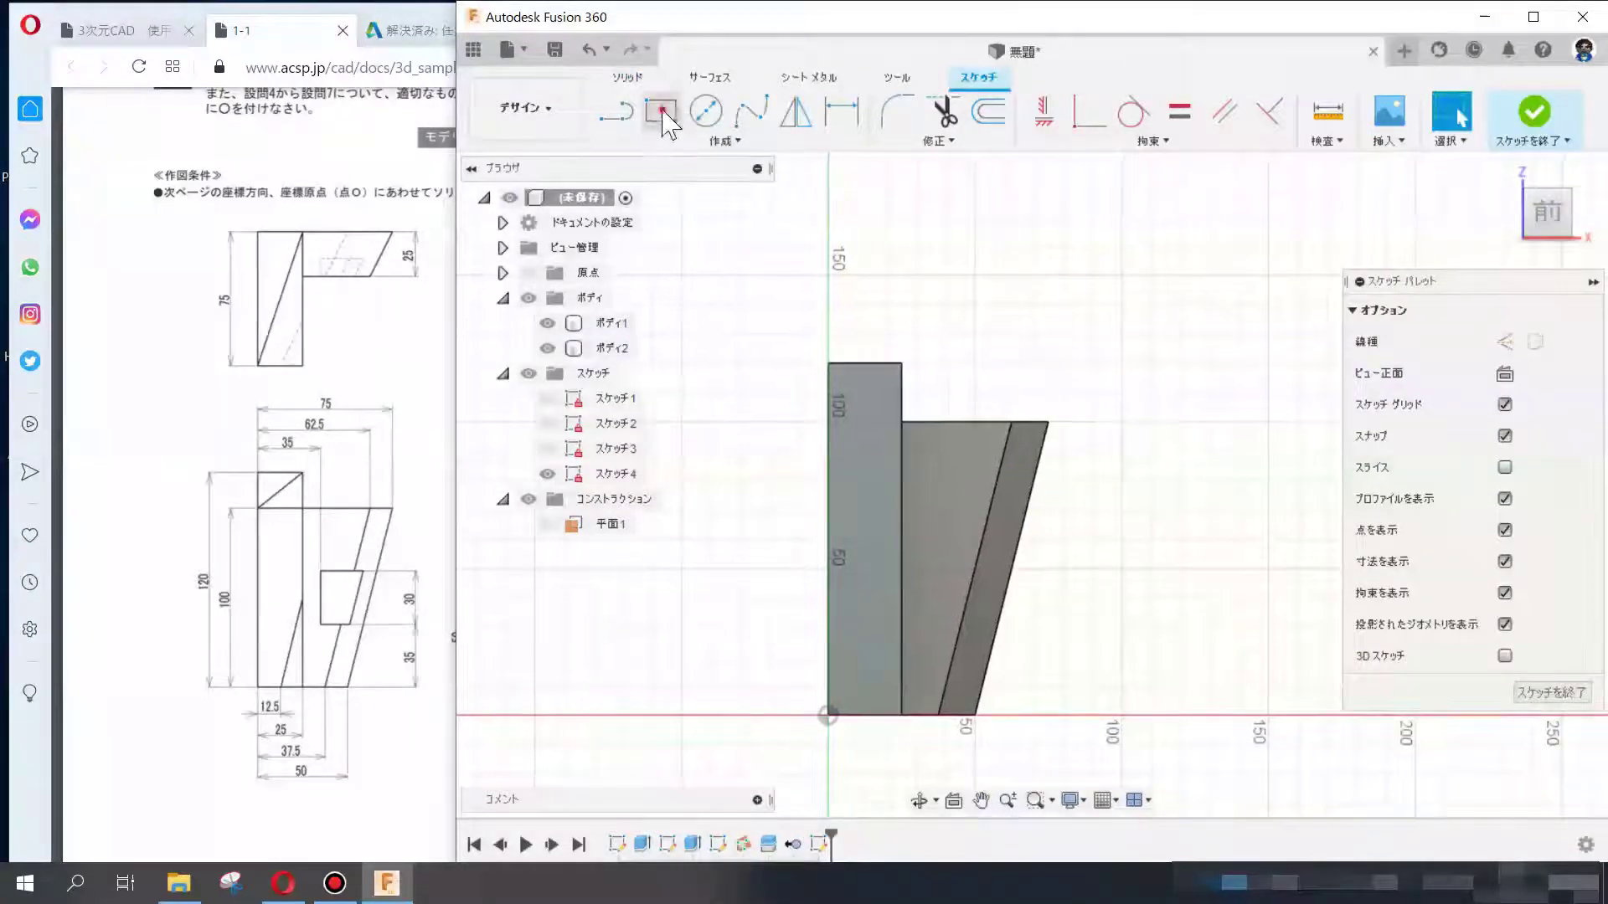
{"action": "left_click", "coordinate": [912, 453]}
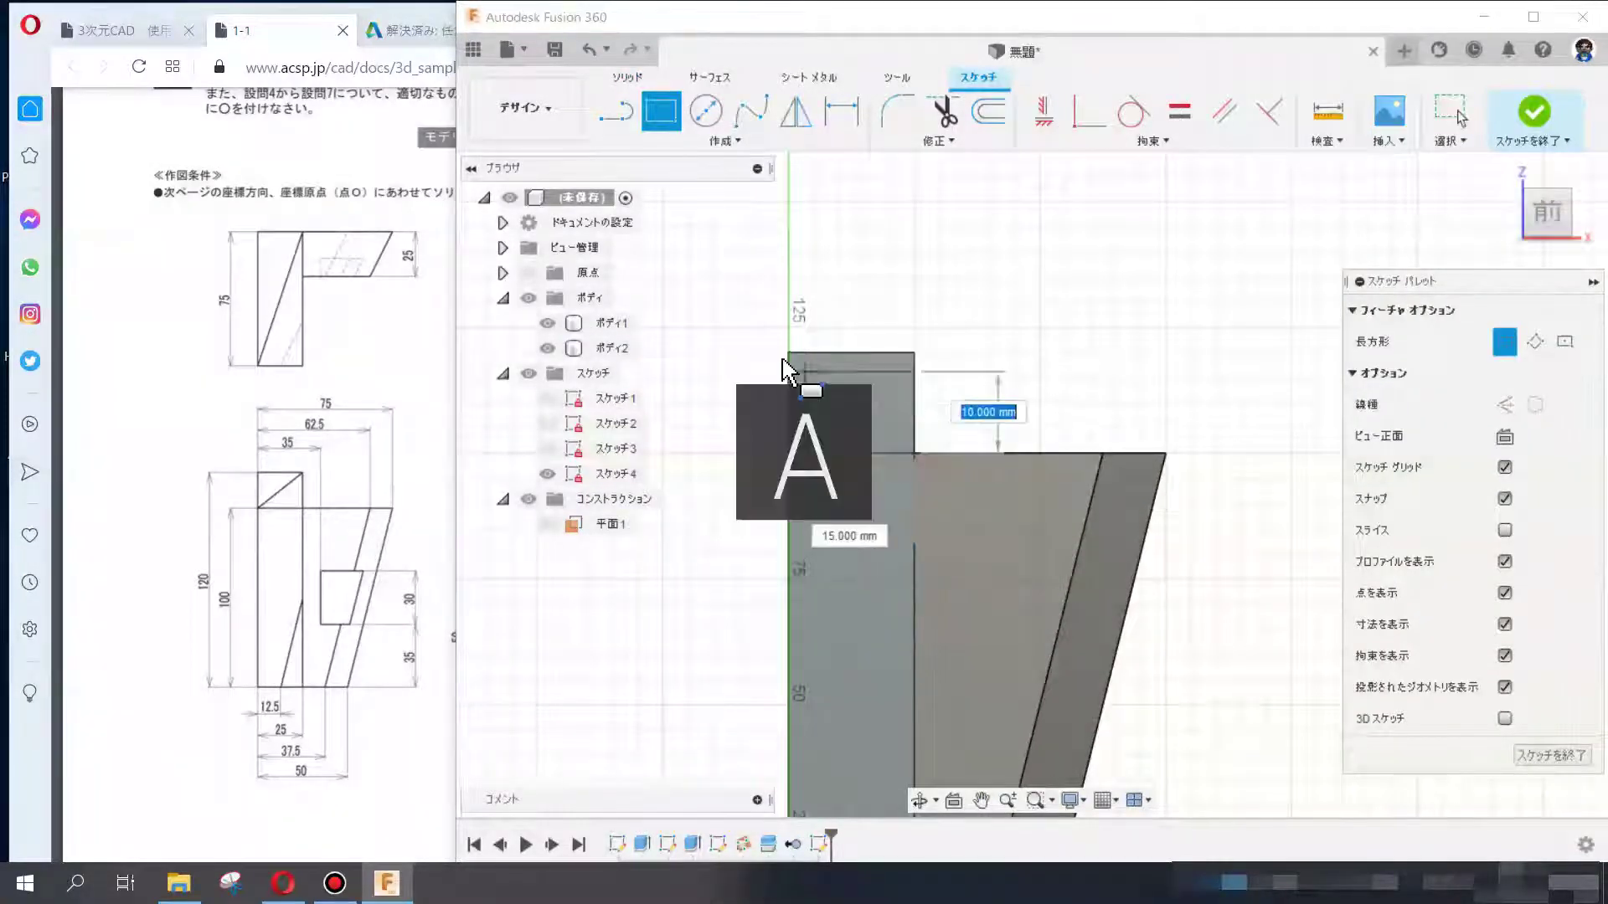
{"action": "left_click", "coordinate": [783, 353]}
{"action": "middle_click_drag", "start_coordinate": [1041, 358], "coordinate": [871, 490], "text": "shift"}
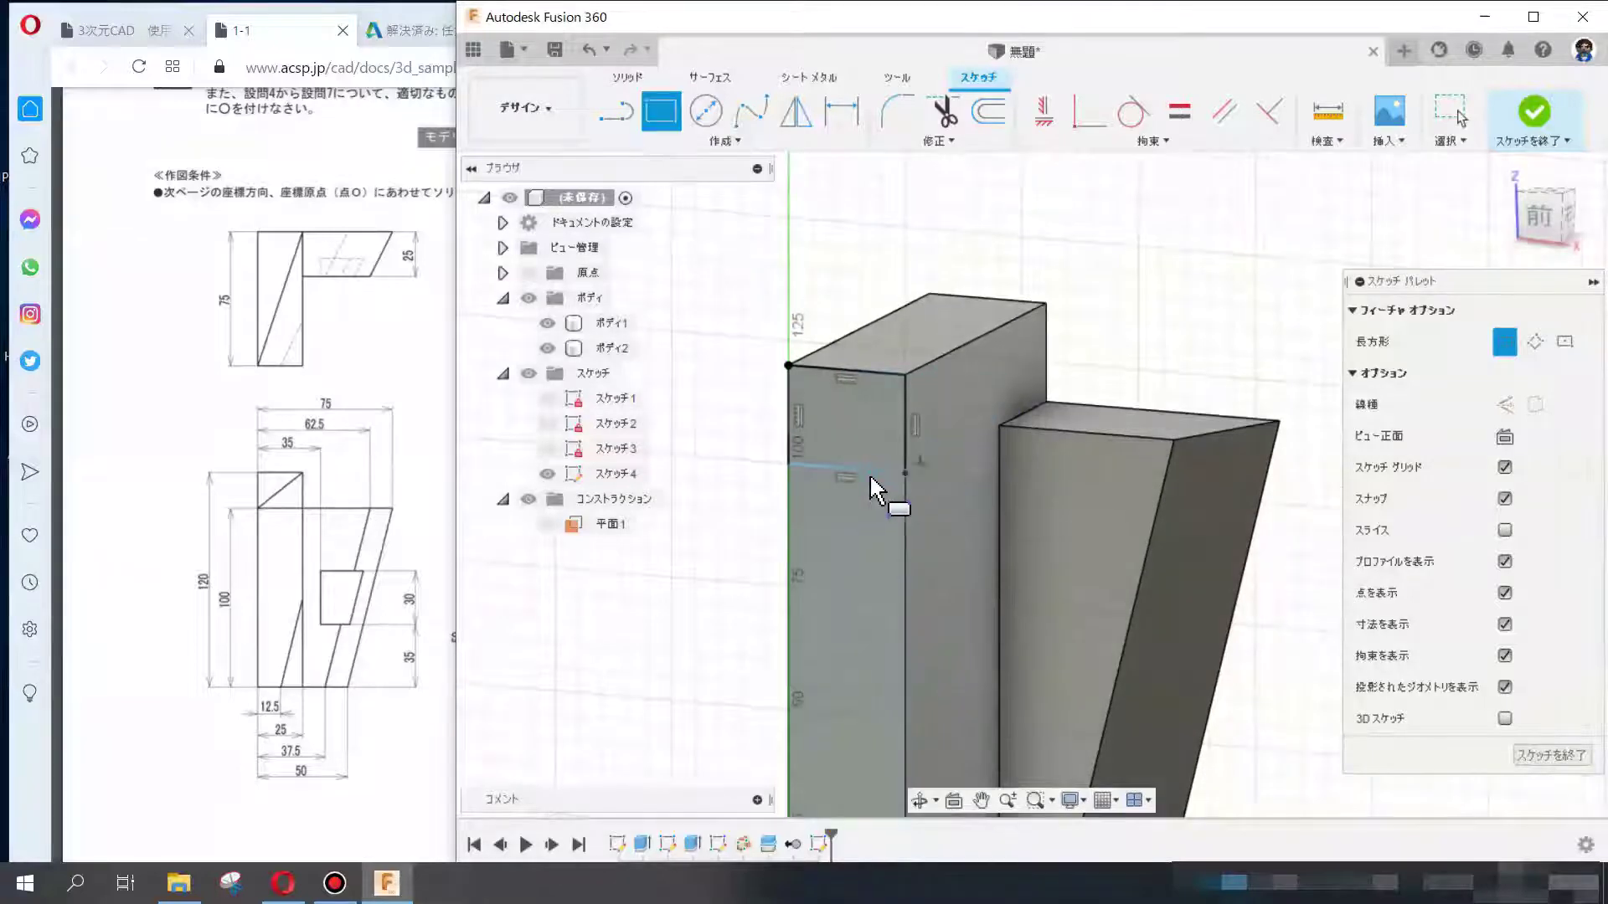
{"action": "key", "text": "Escape"}
- Constrain the rectangle's bottom edge onto the step corner and finish the sketch
{"action": "left_click", "coordinate": [1539, 216]}
{"action": "left_click", "coordinate": [913, 444]}
{"action": "left_click", "coordinate": [1089, 112]}
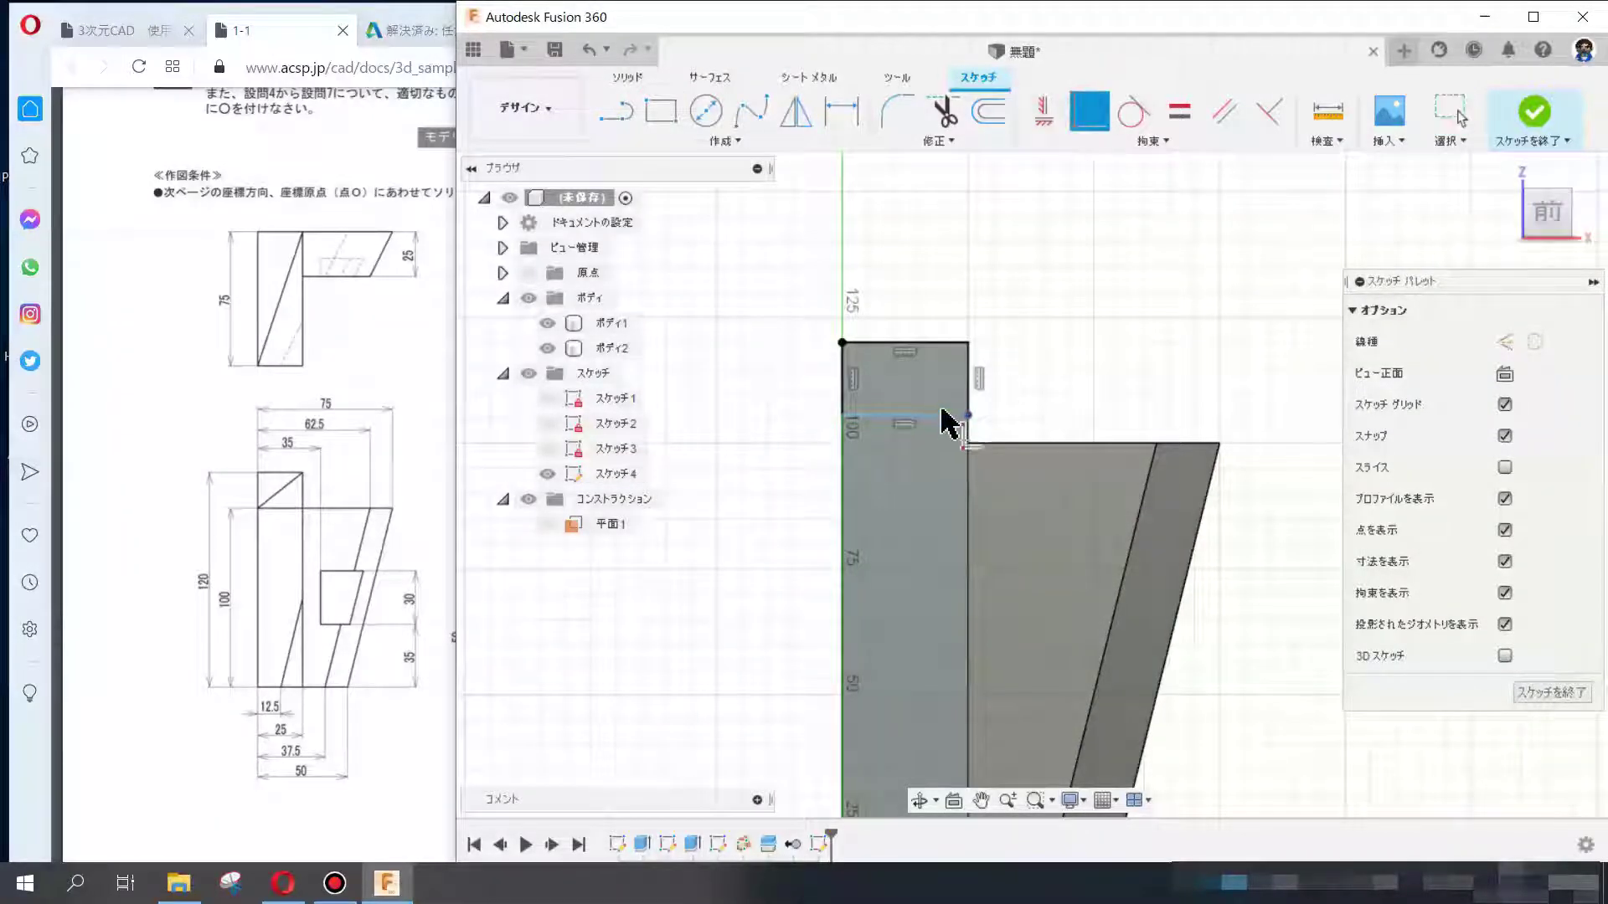
{"action": "left_click", "coordinate": [969, 443]}
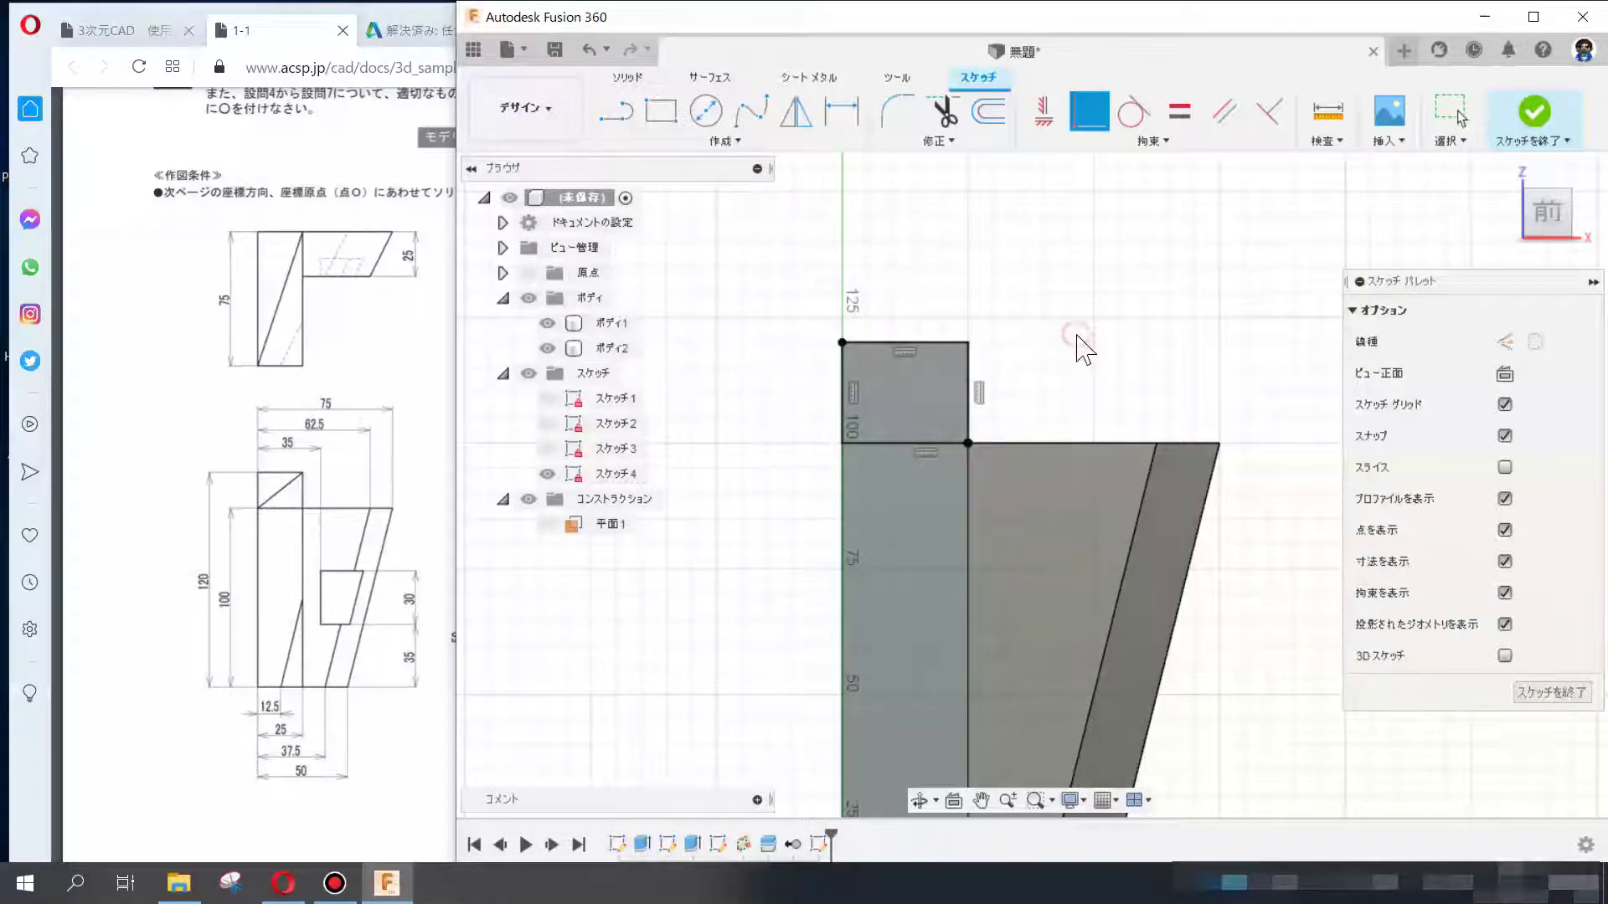
{"action": "key", "text": "Escape"}
{"action": "middle_click_drag", "start_coordinate": [1080, 347], "coordinate": [961, 423], "text": "shift"}
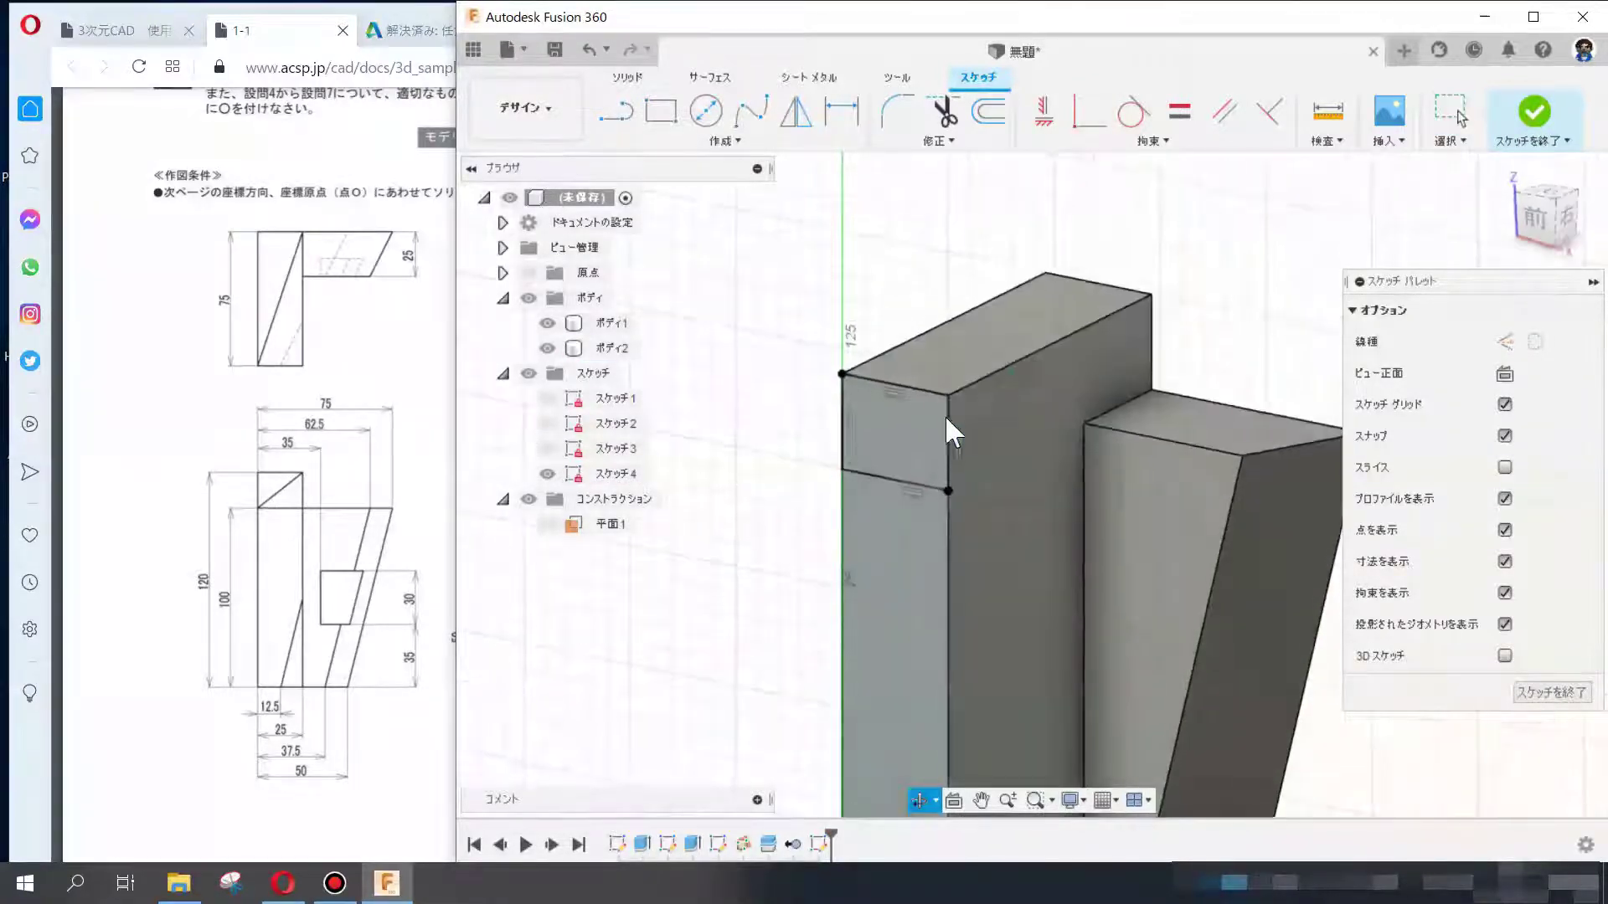
{"action": "left_click", "coordinate": [1541, 142]}
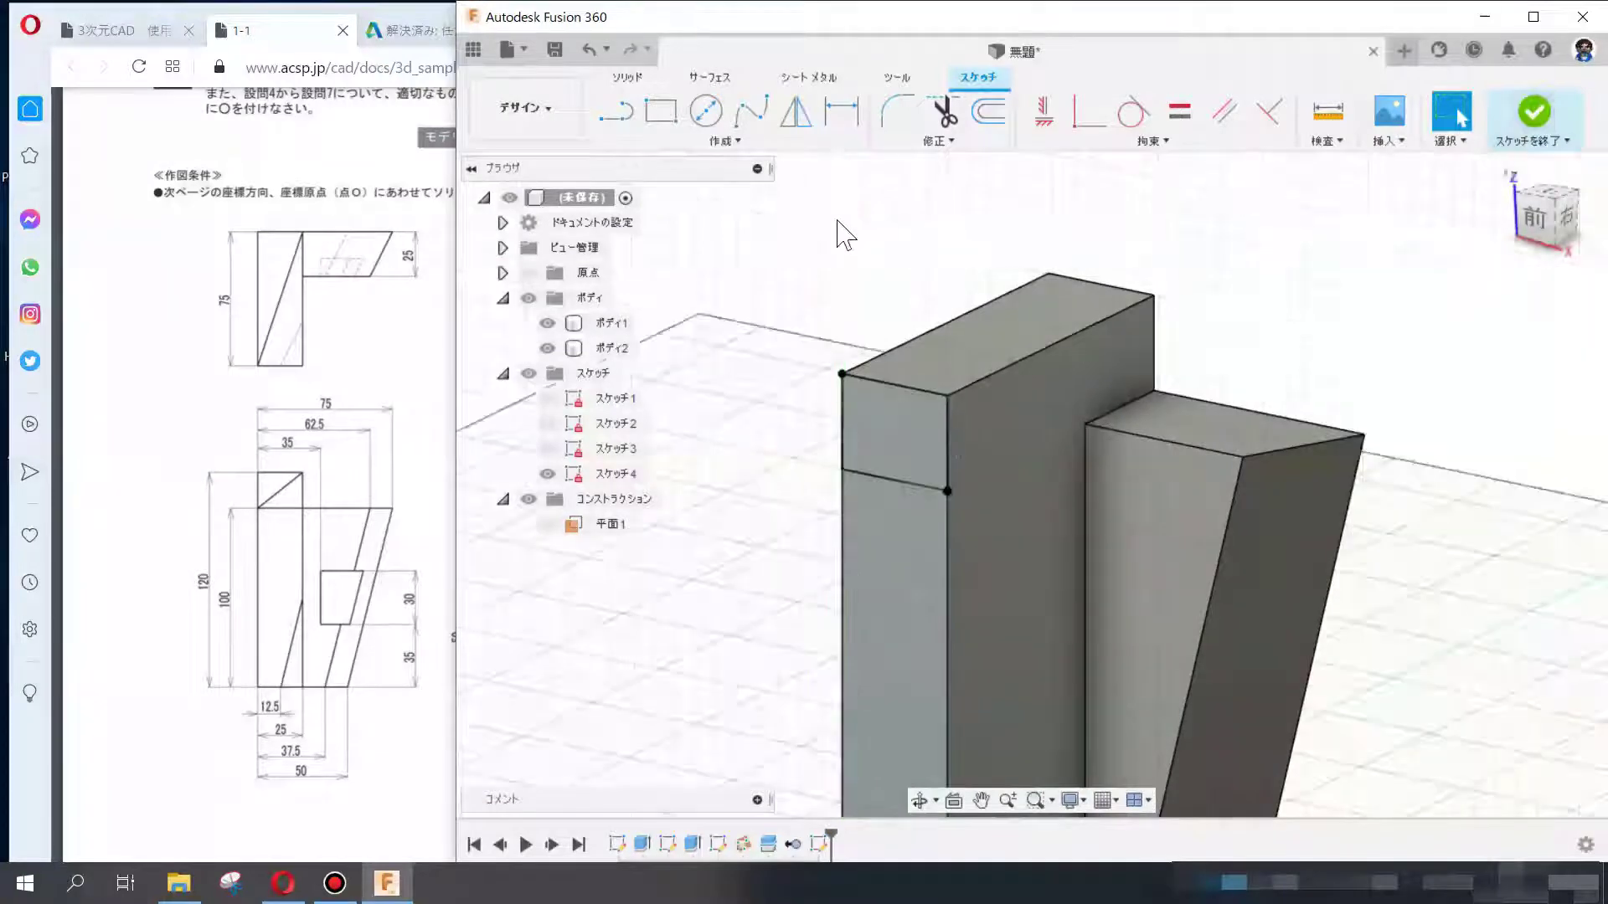
- Try a loft, then cancel it and select the tall block's end face
{"action": "left_click", "coordinate": [792, 140]}
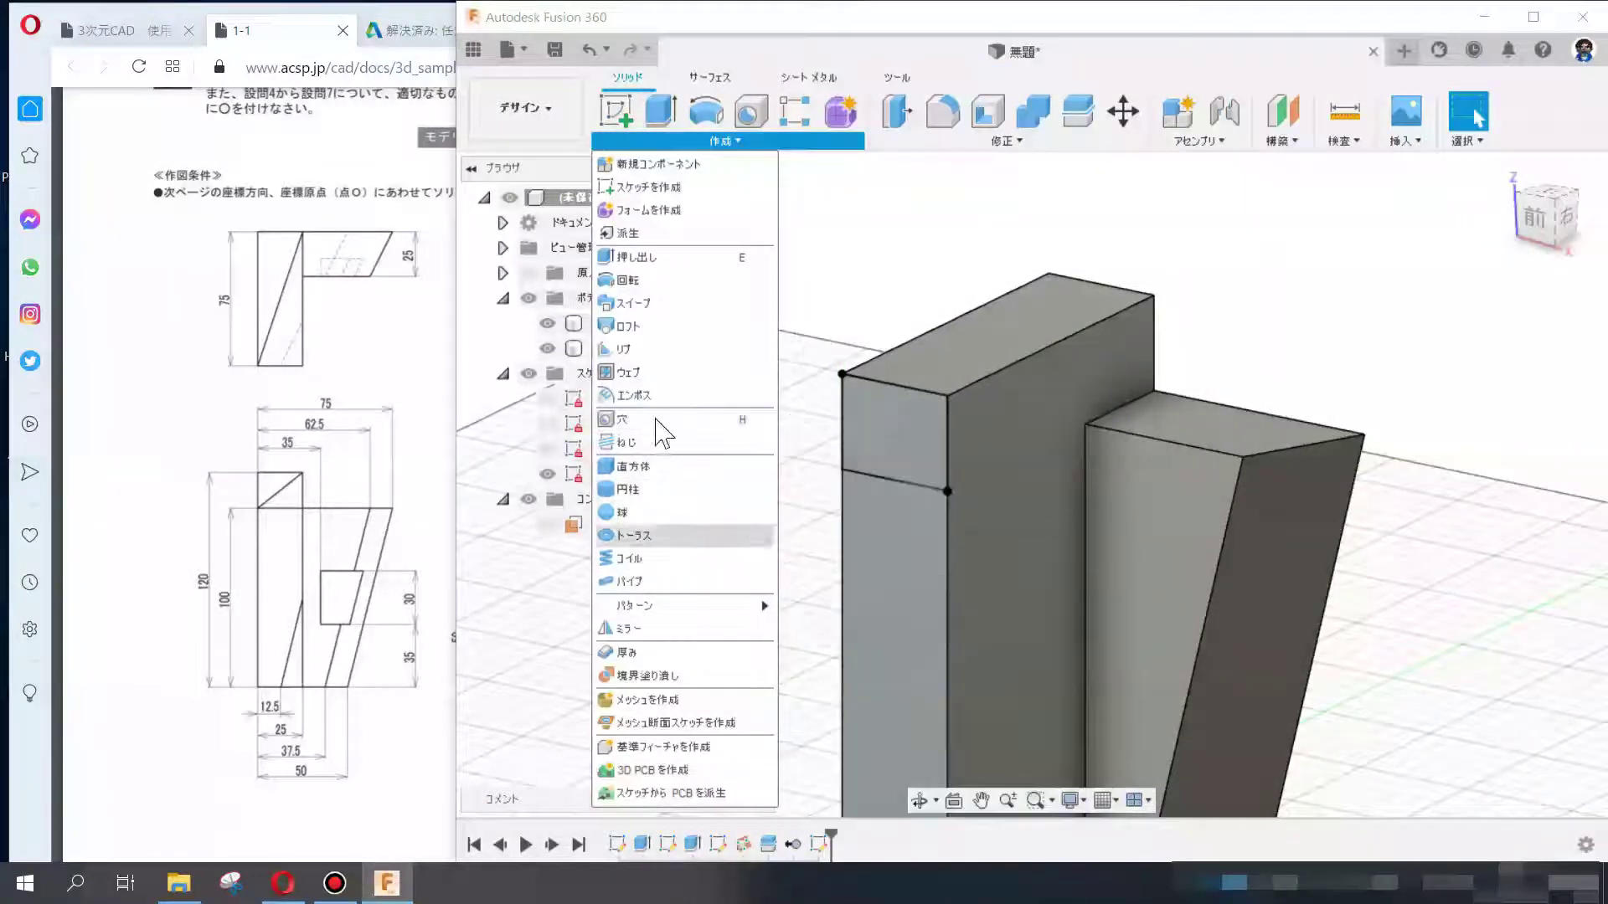
{"action": "left_click", "coordinate": [901, 444]}
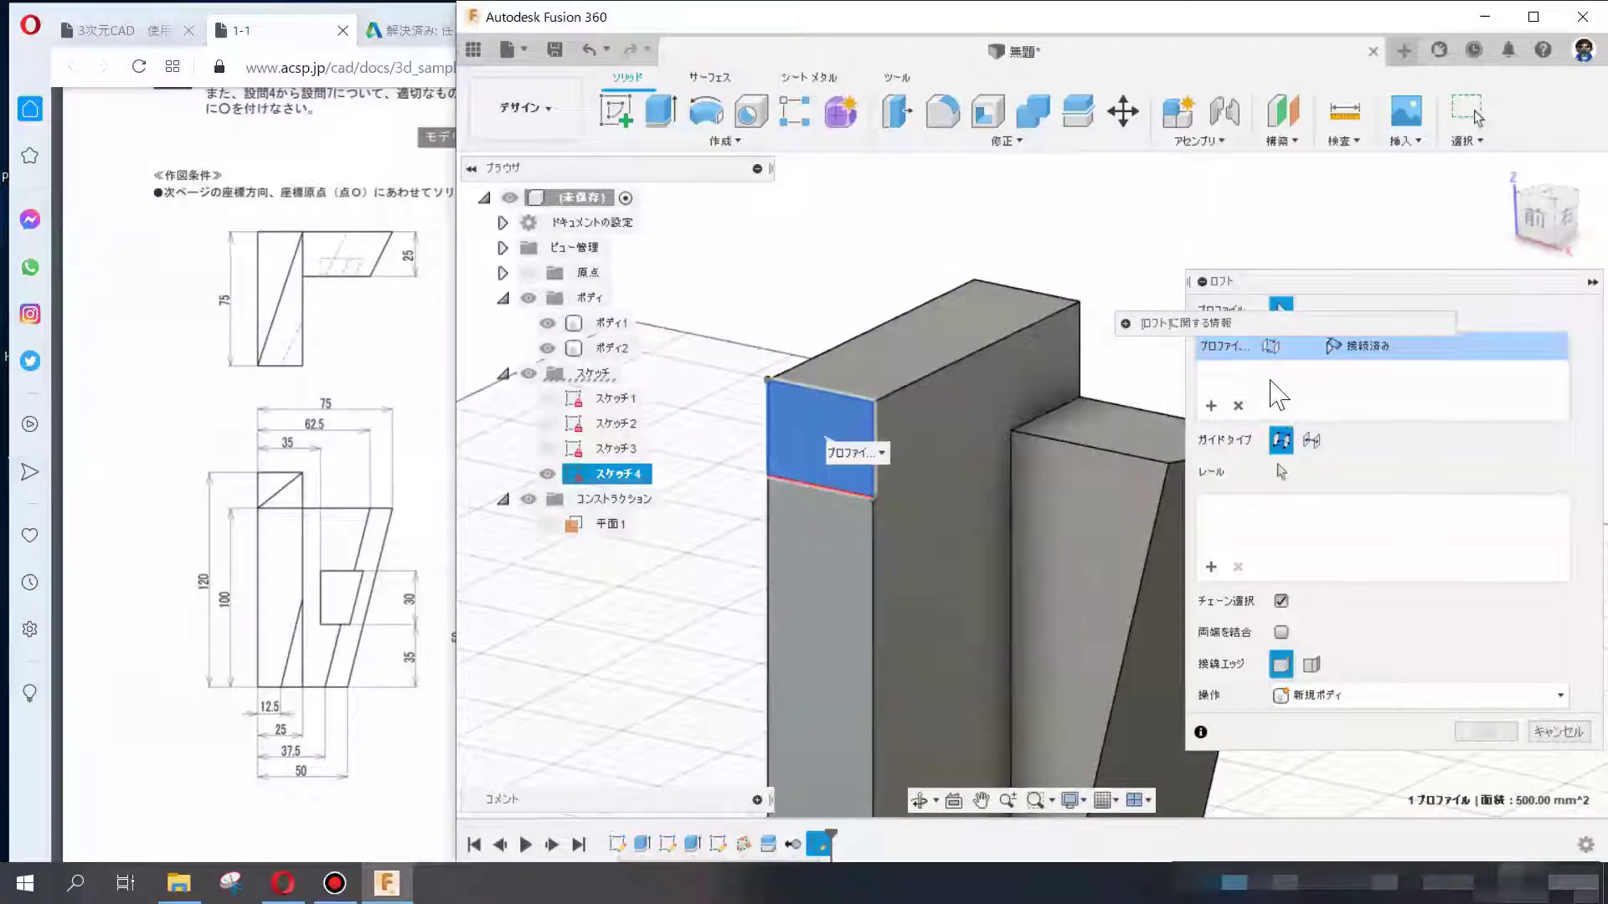
{"action": "middle_click_drag", "start_coordinate": [1088, 317], "coordinate": [1015, 324], "text": "shift"}
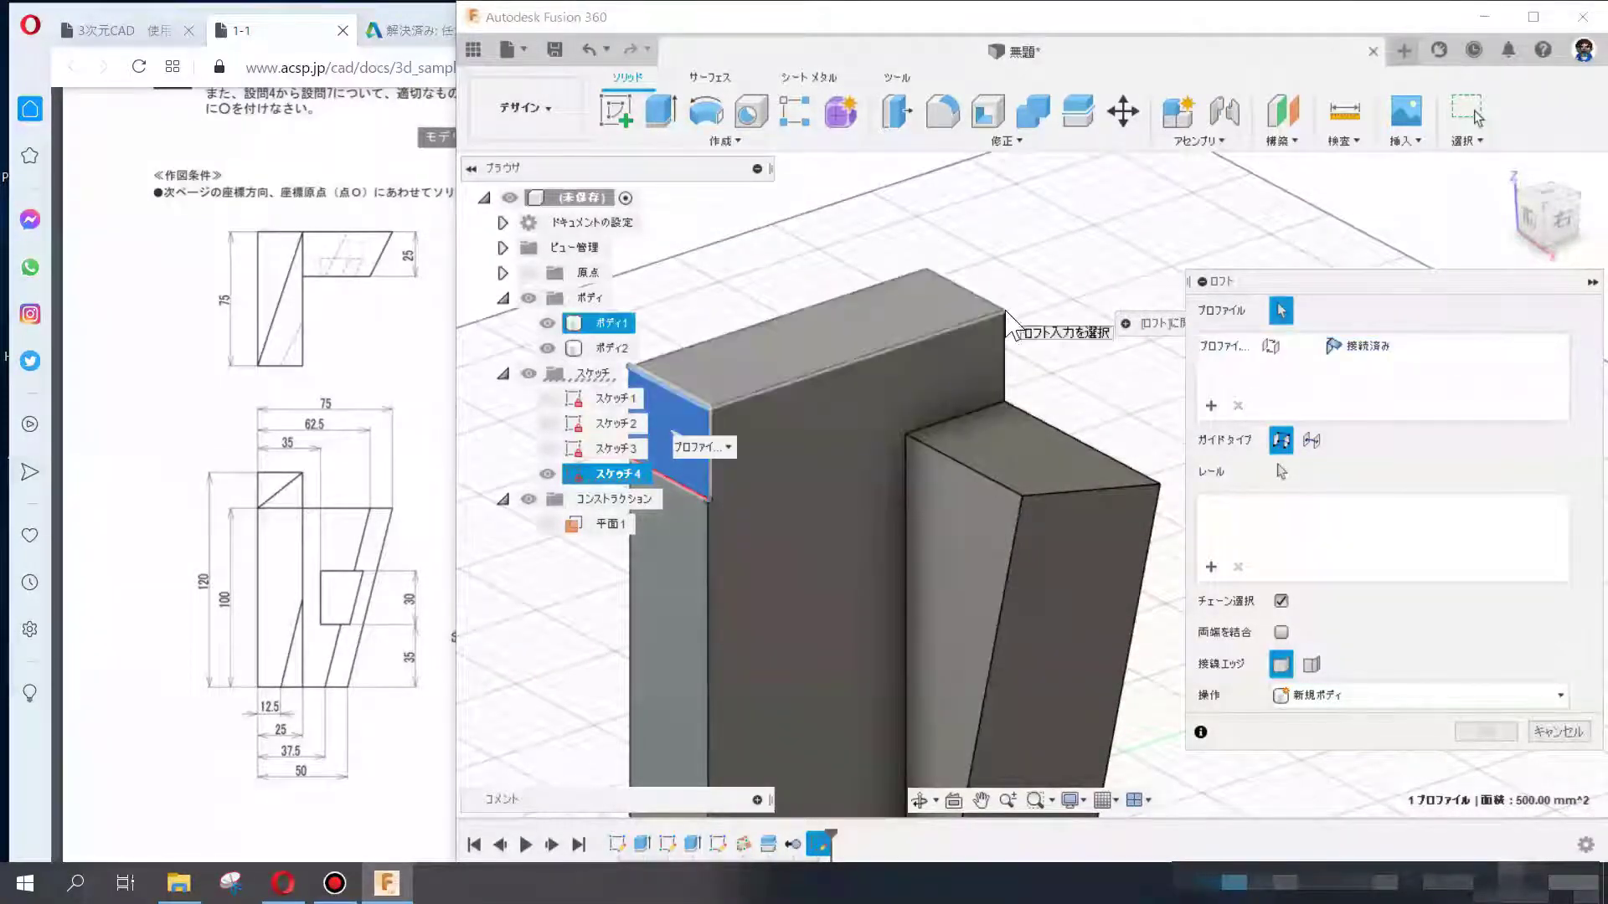
{"action": "middle_click_drag", "start_coordinate": [996, 339], "coordinate": [1076, 346], "text": "shift"}
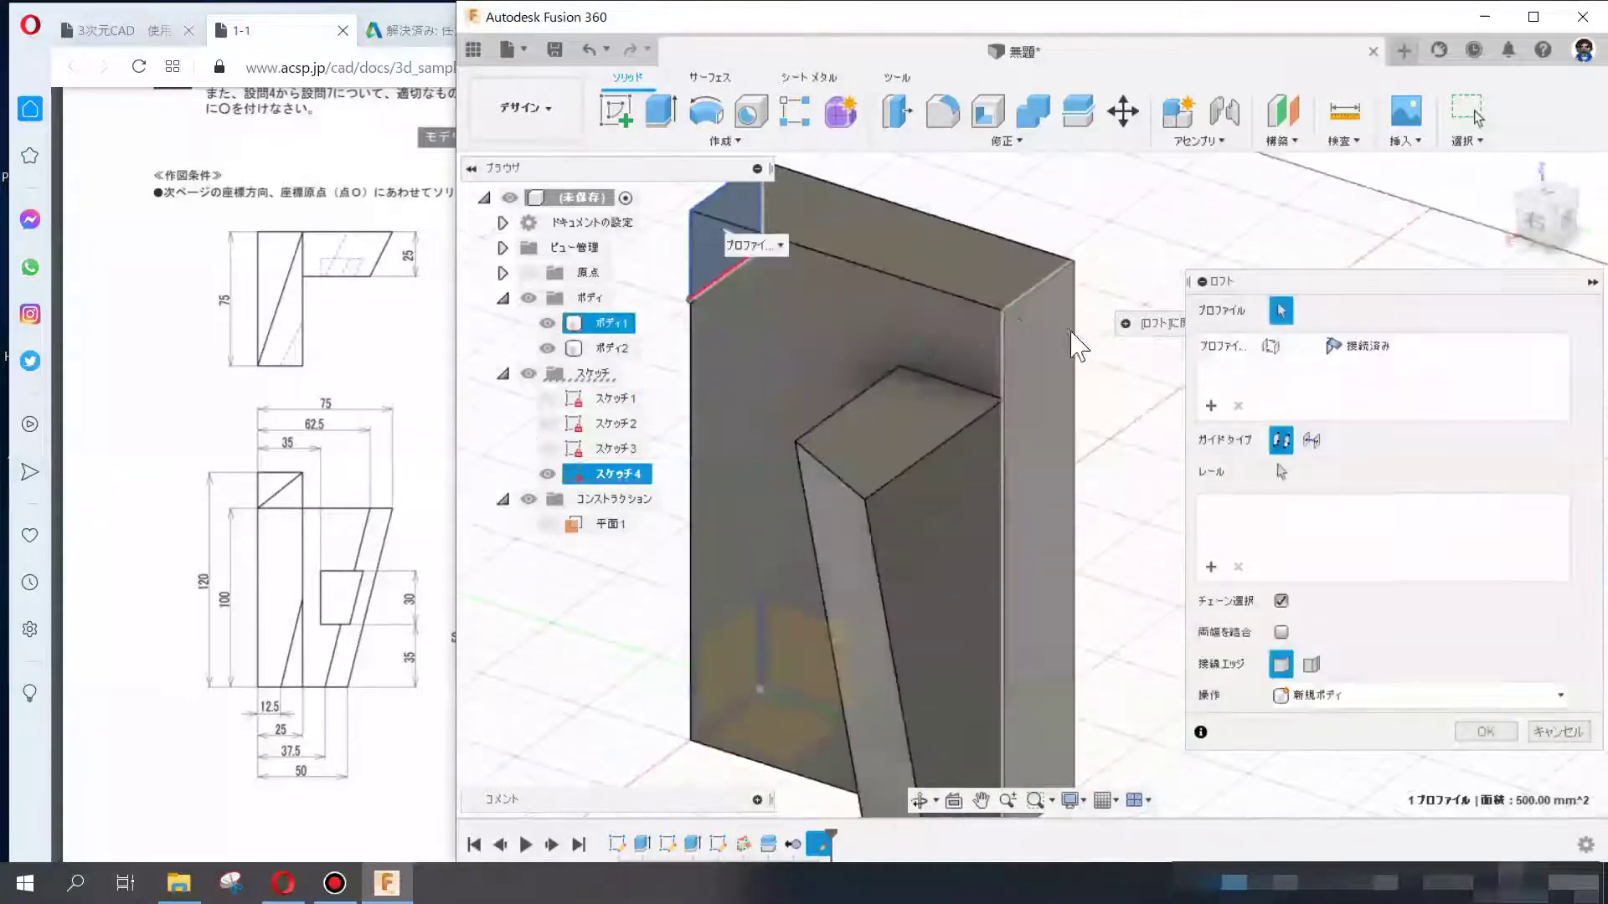
{"action": "key", "text": "Escape"}
{"action": "left_click", "coordinate": [1038, 322]}
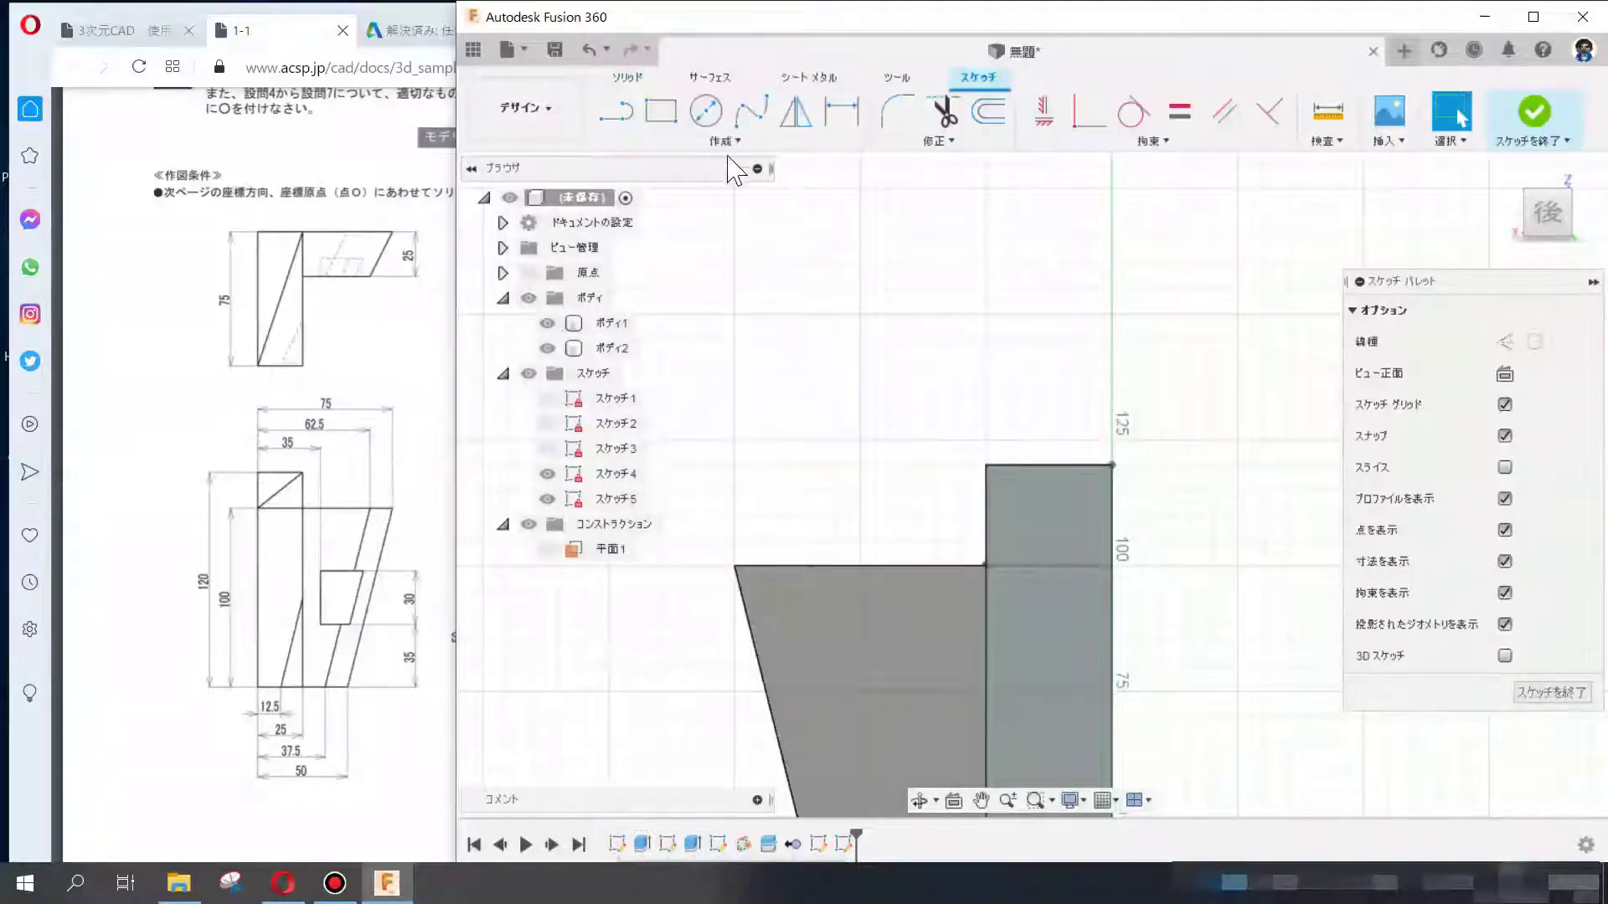
- Sketch a single point at the end face's top corner and finish the sketch
{"action": "left_click", "coordinate": [725, 140]}
{"action": "left_click", "coordinate": [624, 371]}
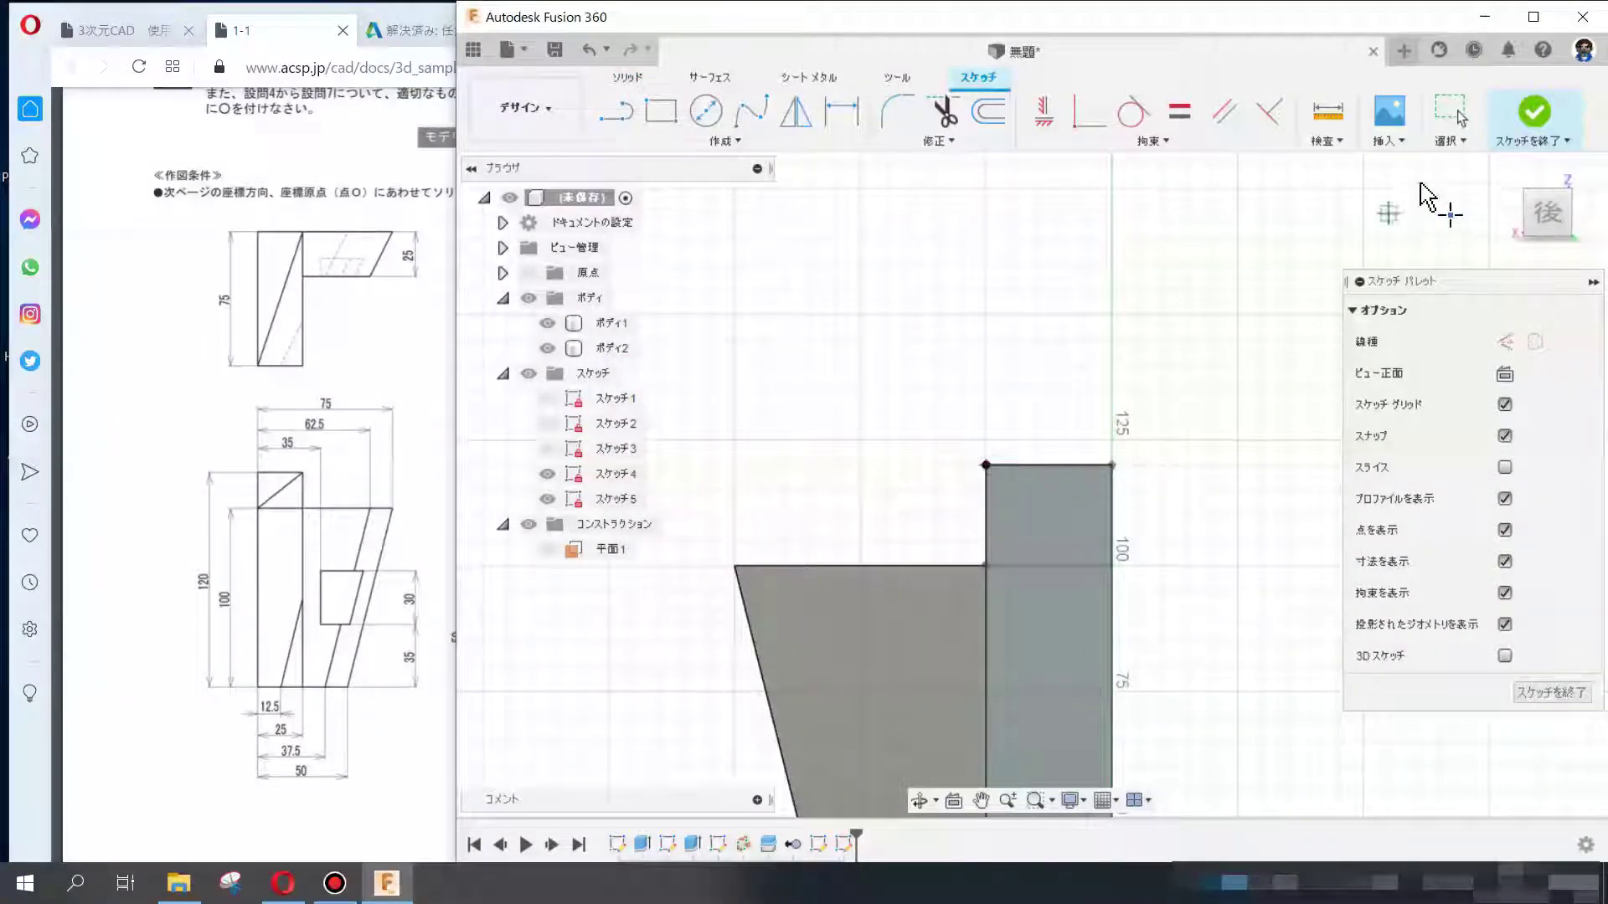
{"action": "left_click", "coordinate": [1534, 111]}
{"action": "mouse_move", "coordinate": [1245, 341]}
{"action": "middle_mouse_down", "text": "shift"}
{"action": "mouse_move", "coordinate": [1266, 412]}
{"action": "mouse_move", "coordinate": [1346, 430]}
{"action": "middle_mouse_up", "text": "shift"}
- Loft-cut from the block's end face to the corner point, slicing a slanted face
{"action": "left_click", "coordinate": [725, 141]}
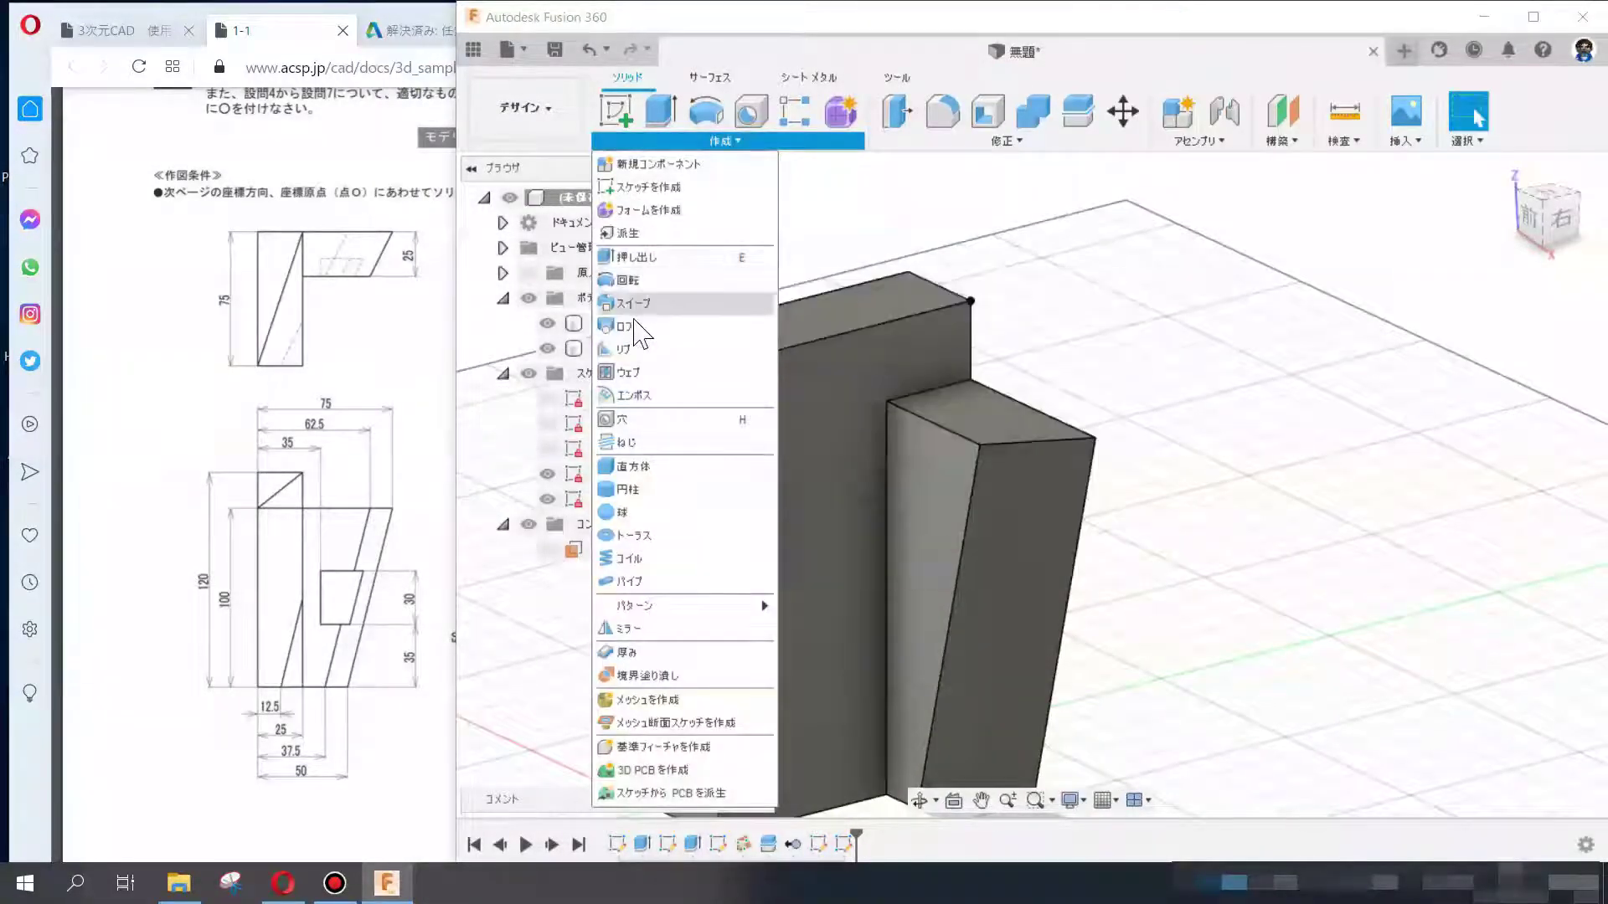
{"action": "left_click", "coordinate": [640, 328]}
{"action": "left_click", "coordinate": [692, 374]}
{"action": "middle_click_drag", "start_coordinate": [939, 319], "coordinate": [1033, 300]}
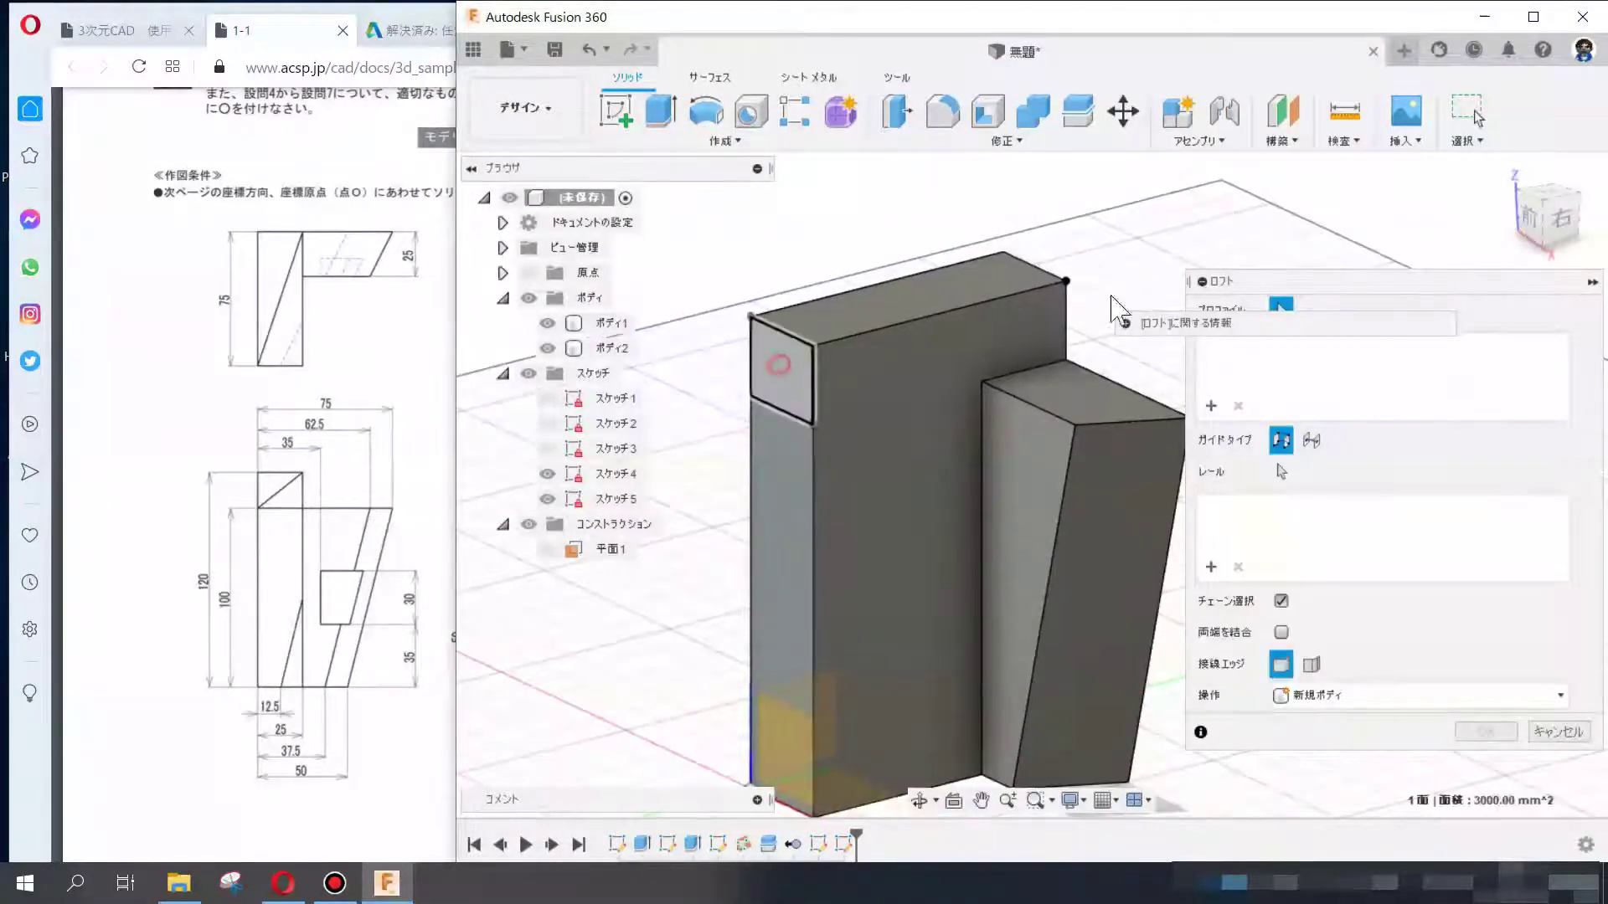
{"action": "left_click", "coordinate": [1065, 283]}
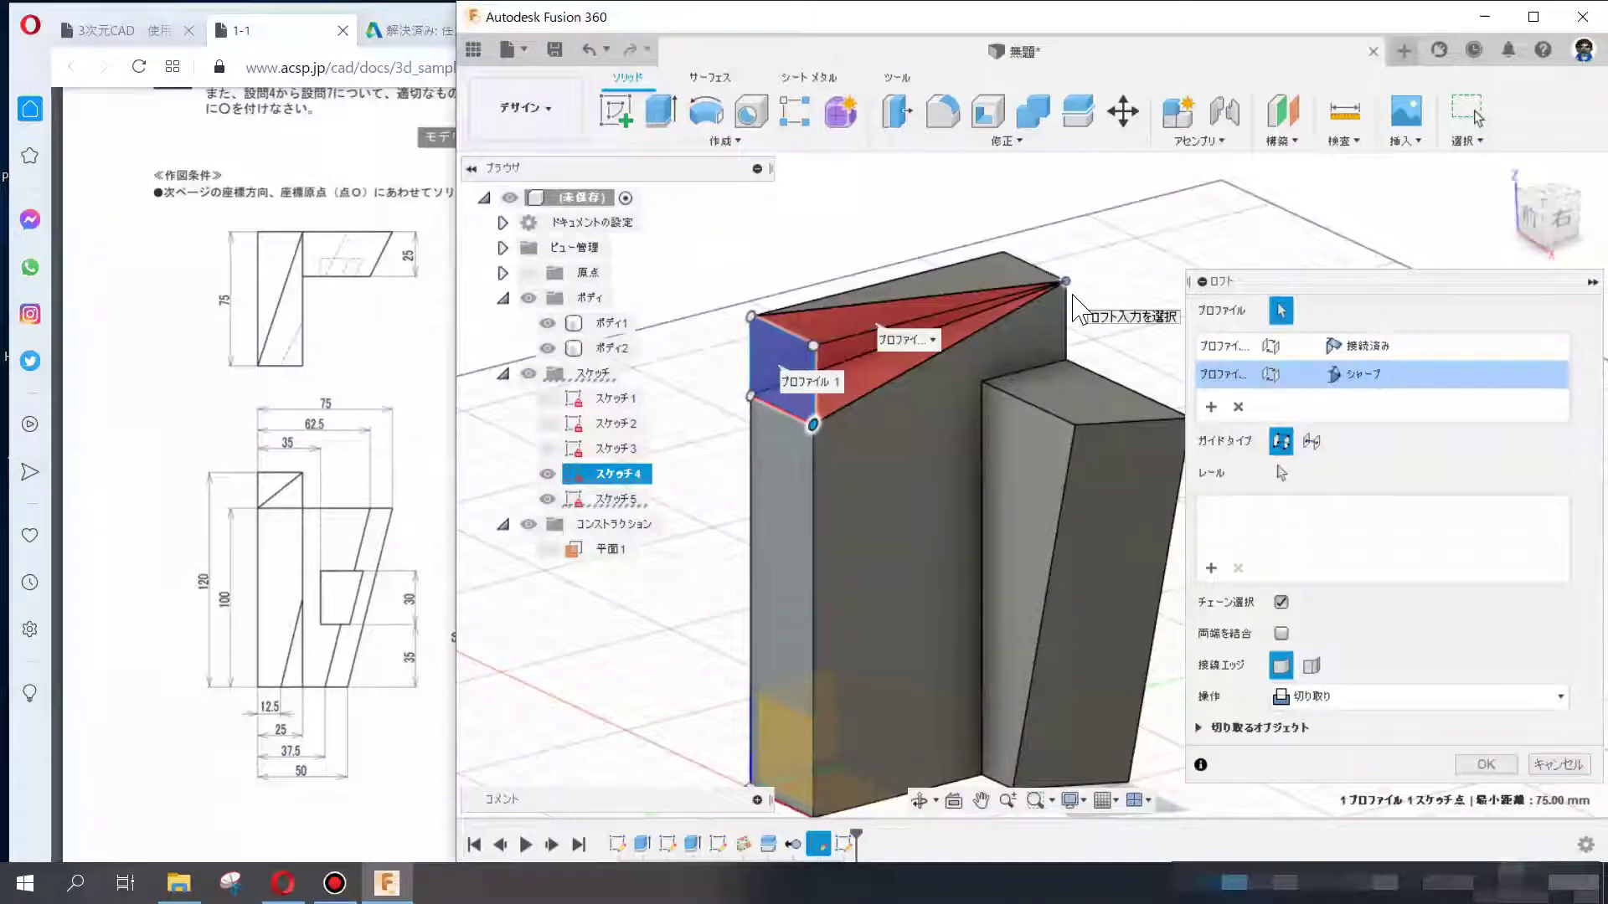
{"action": "left_click", "coordinate": [1486, 763]}
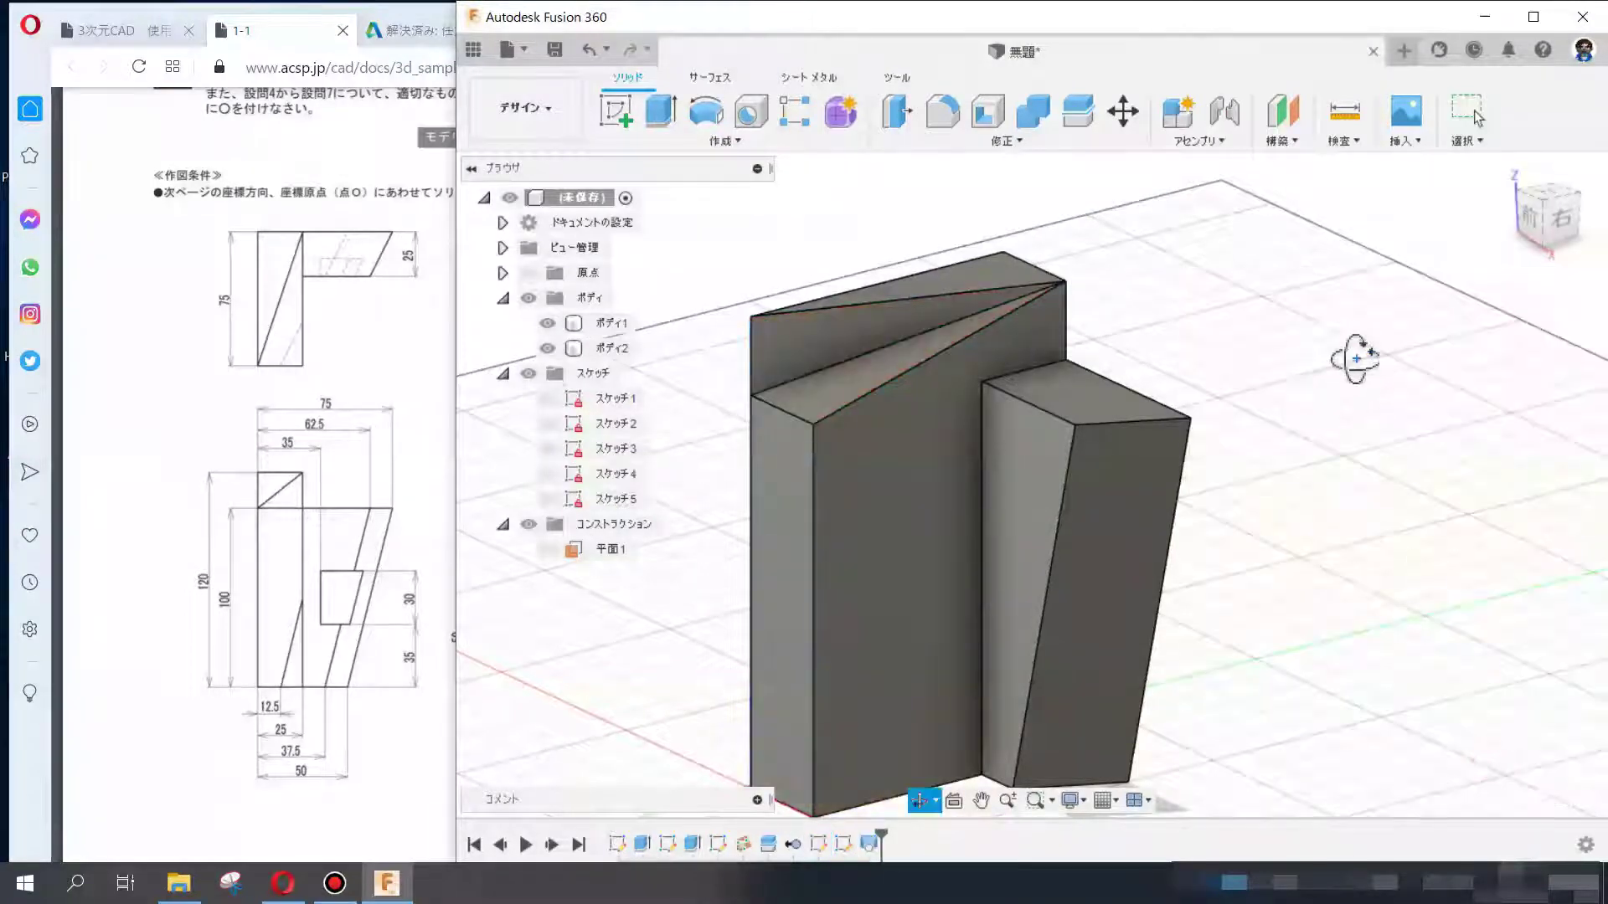
{"action": "middle_click_drag", "start_coordinate": [1345, 360], "coordinate": [1547, 297], "text": "shift"}
{"action": "left_click", "coordinate": [1503, 226]}
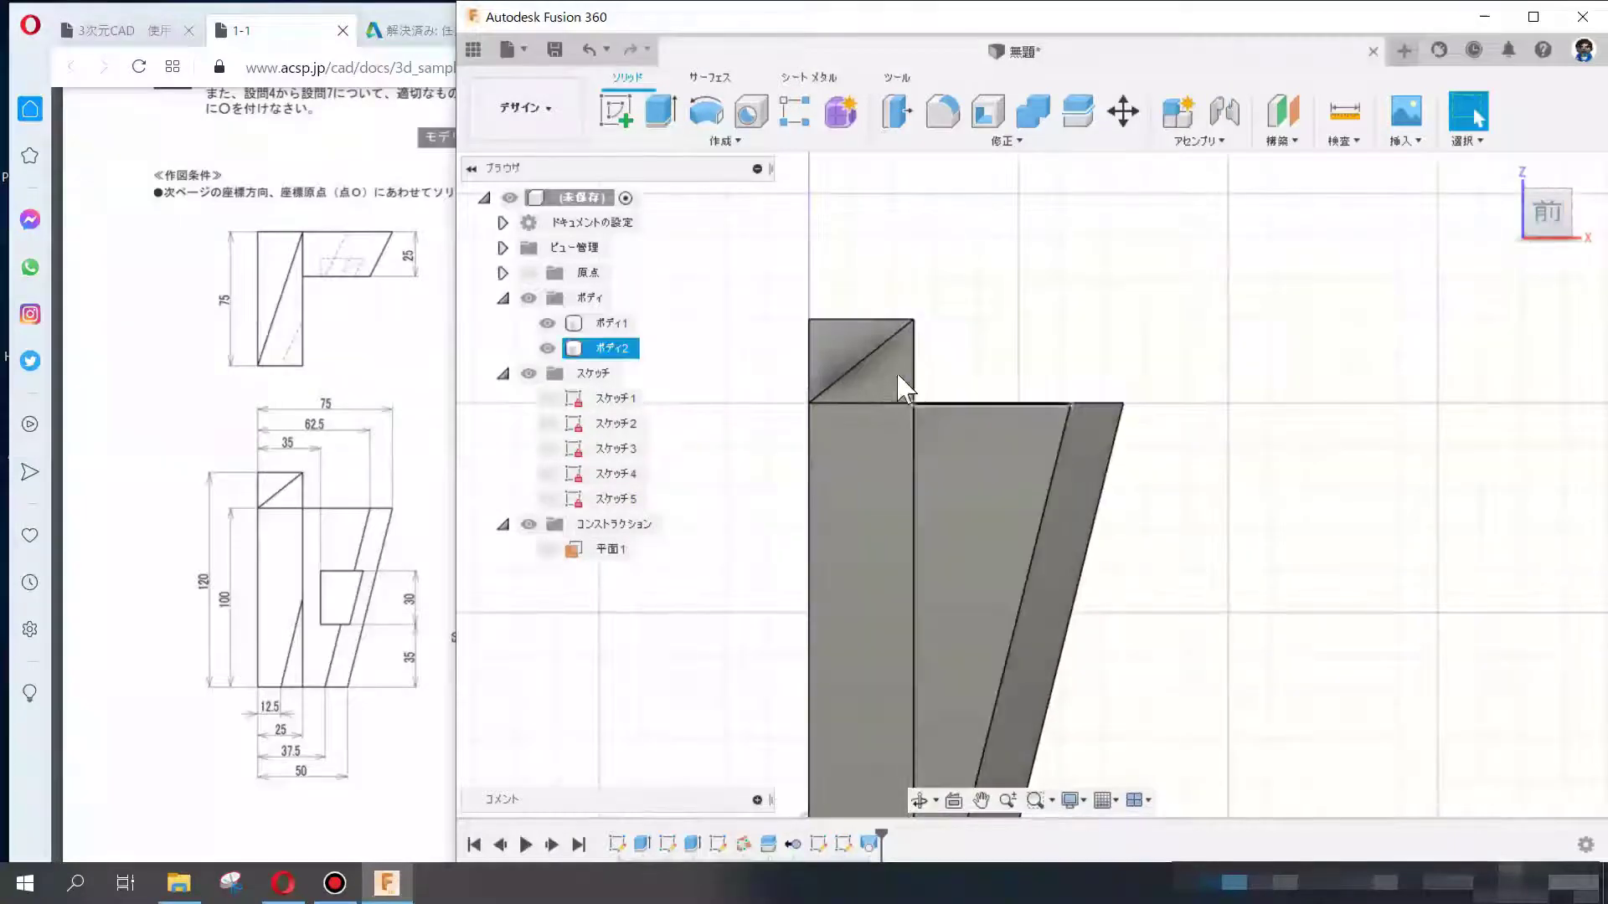
{"action": "middle_click_drag", "start_coordinate": [980, 352], "coordinate": [1426, 219], "text": "shift"}
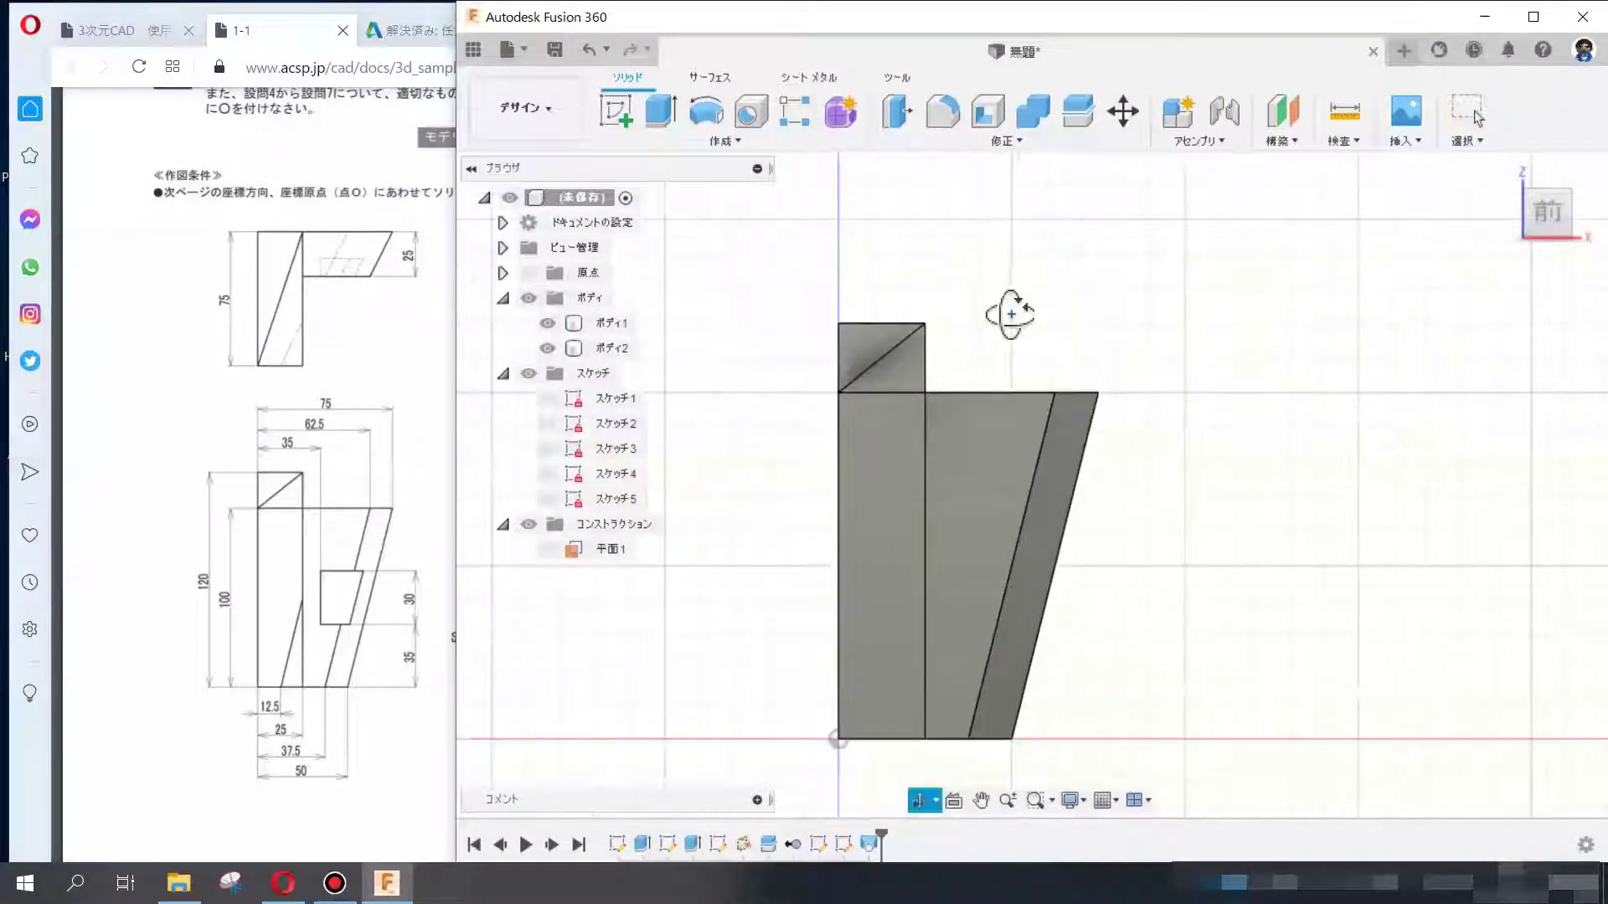
{"action": "left_click", "coordinate": [1547, 201]}
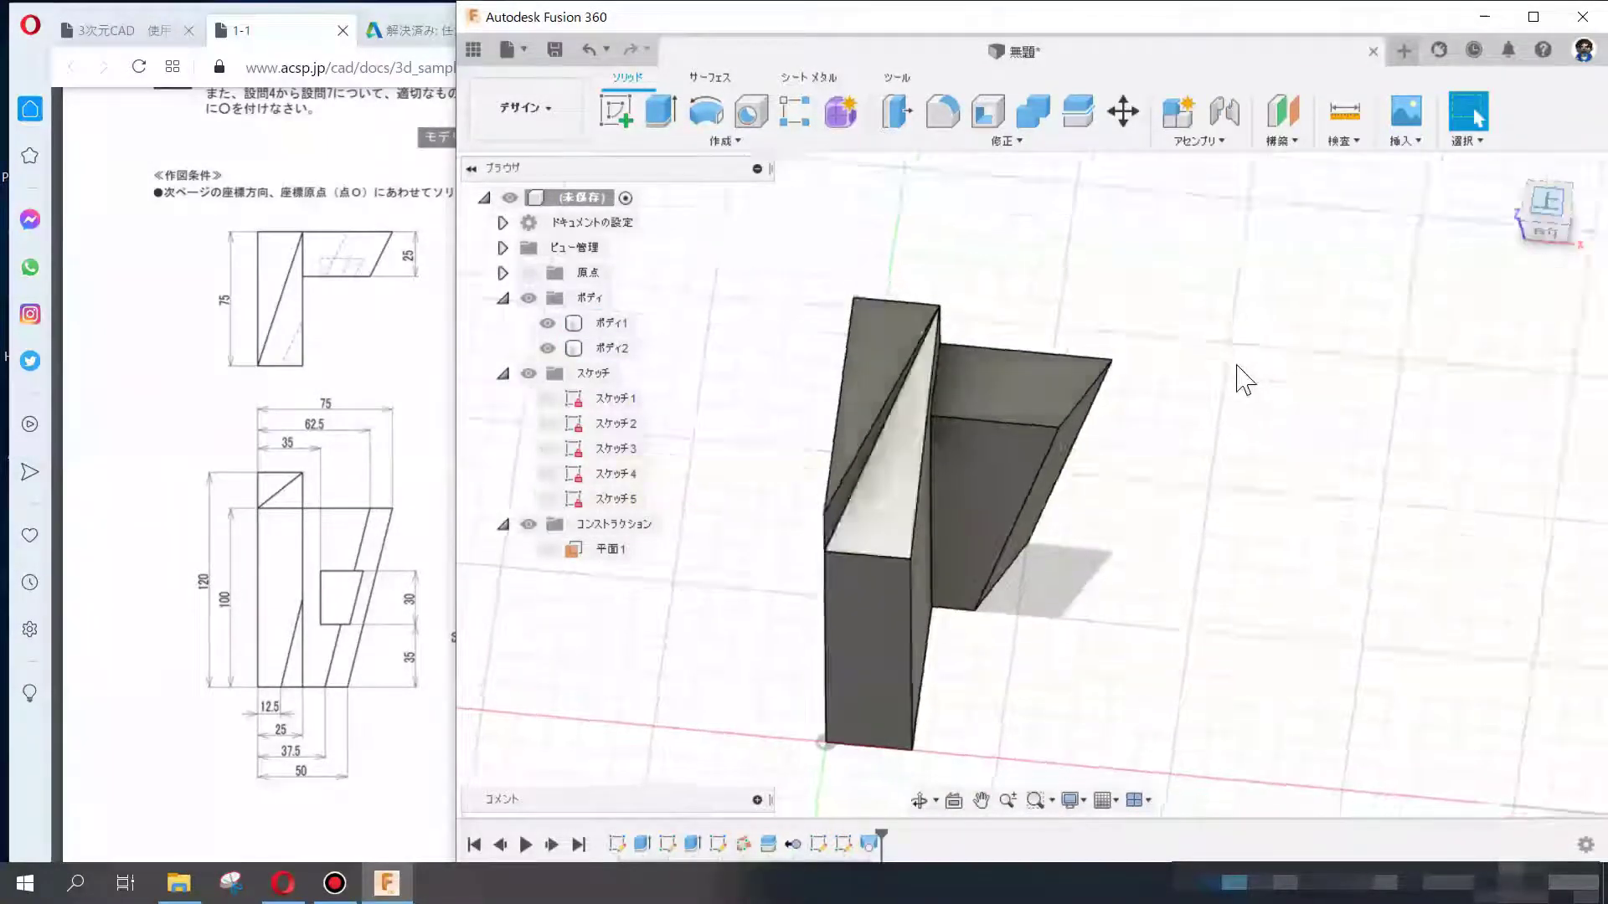
{"action": "left_click", "coordinate": [343, 590]}
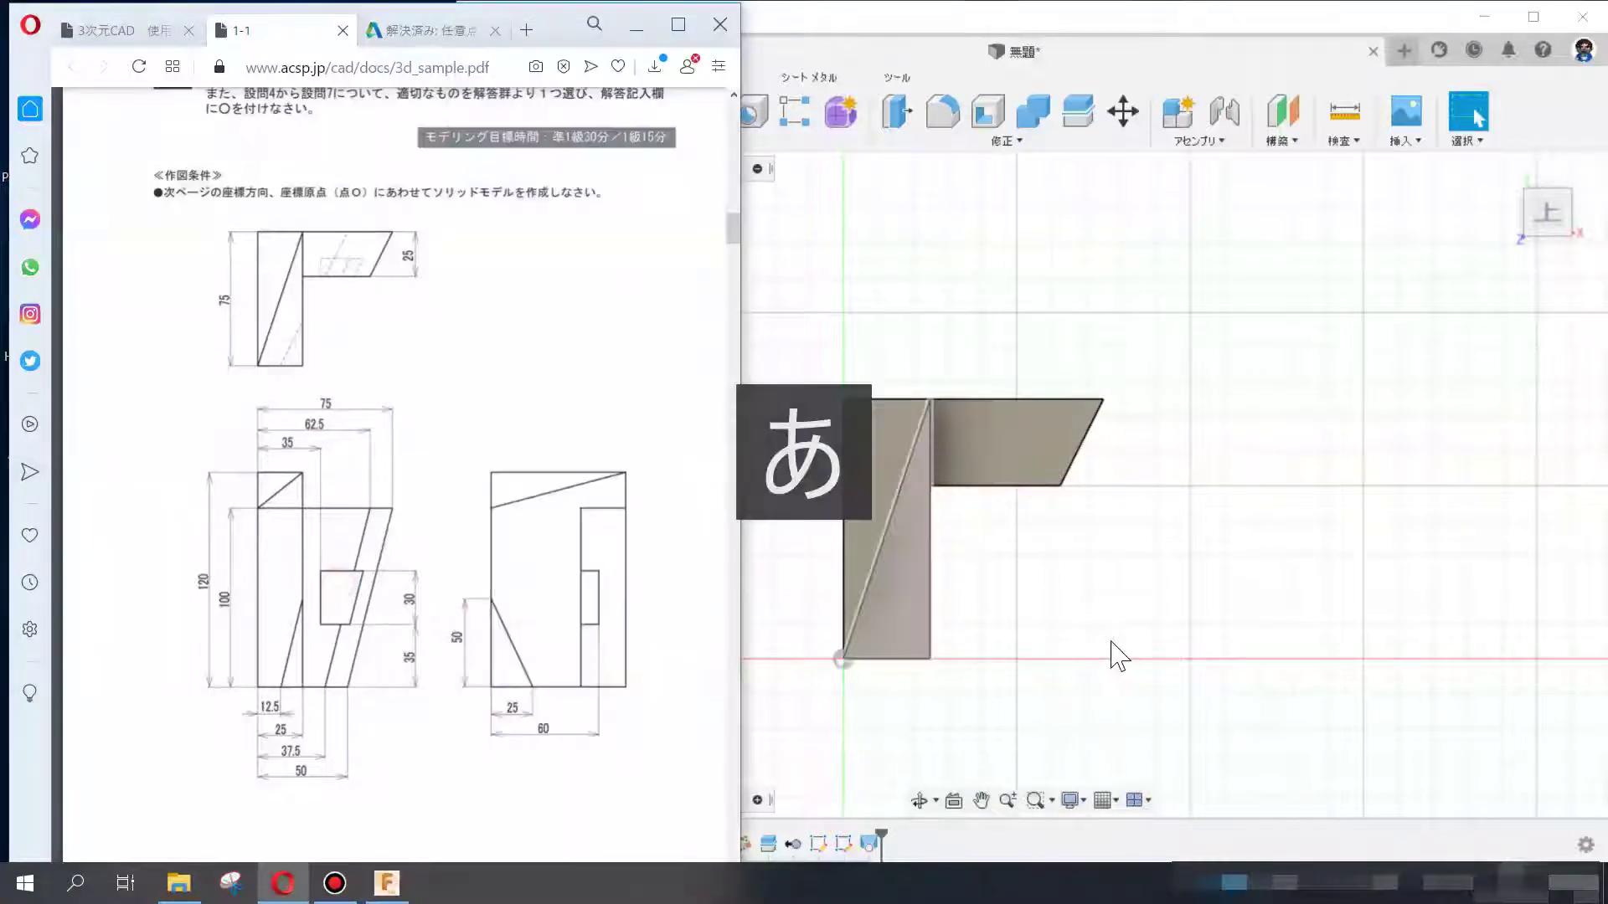
{"action": "middle_click_drag", "start_coordinate": [1116, 657], "coordinate": [1413, 314], "text": "shift"}
{"action": "left_click", "coordinate": [1541, 226]}
{"action": "left_click", "coordinate": [300, 593]}
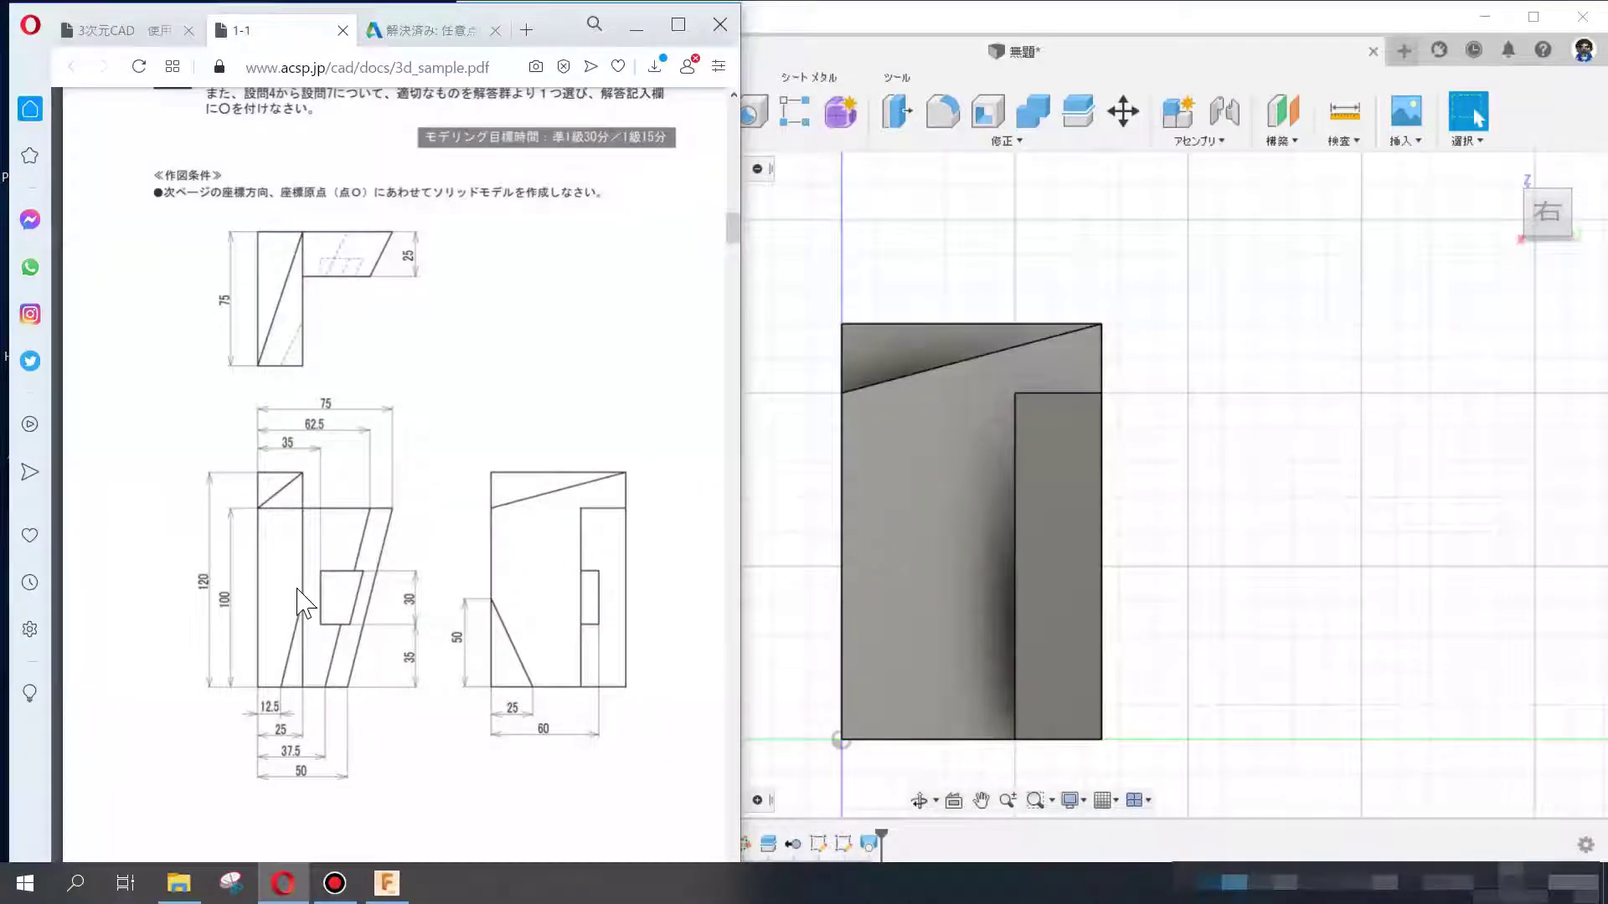
{"action": "left_click", "coordinate": [941, 479]}
{"action": "mouse_move", "coordinate": [941, 479]}
{"action": "middle_mouse_down", "text": "shift"}
{"action": "mouse_move", "coordinate": [1084, 464]}
{"action": "mouse_move", "coordinate": [1066, 656]}
{"action": "mouse_move", "coordinate": [1064, 520]}
{"action": "mouse_move", "coordinate": [1037, 506]}
{"action": "middle_mouse_up", "text": "shift"}
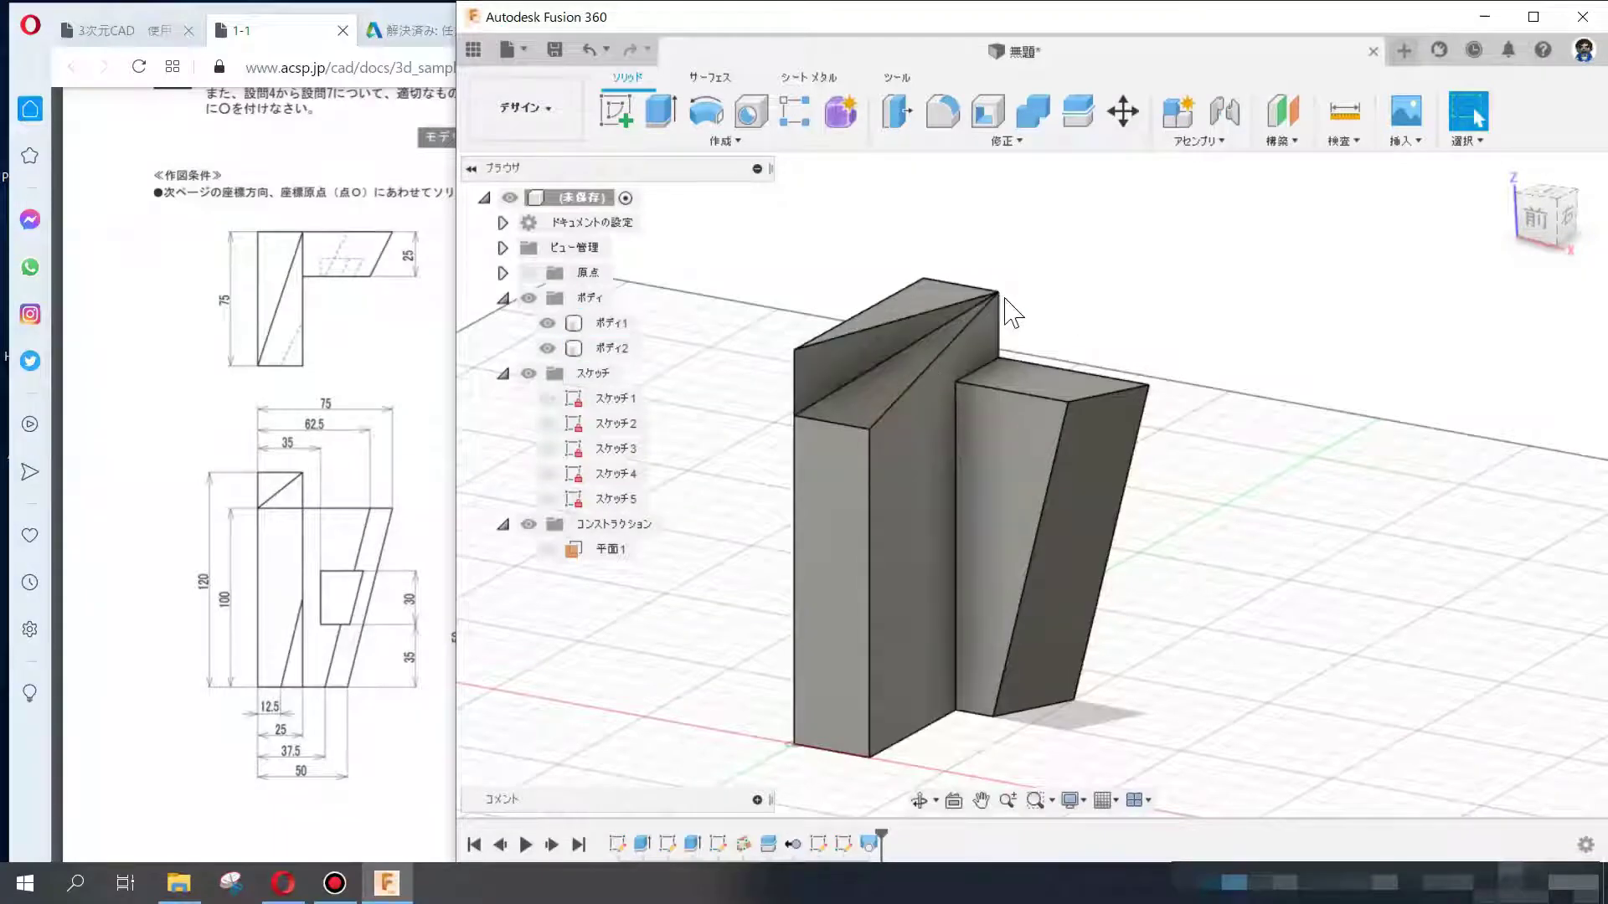
- Orbit the model and compare it against the exam PDF drawing
{"action": "left_click", "coordinate": [904, 389]}
{"action": "left_click", "coordinate": [875, 364]}
{"action": "left_click", "coordinate": [1265, 323]}
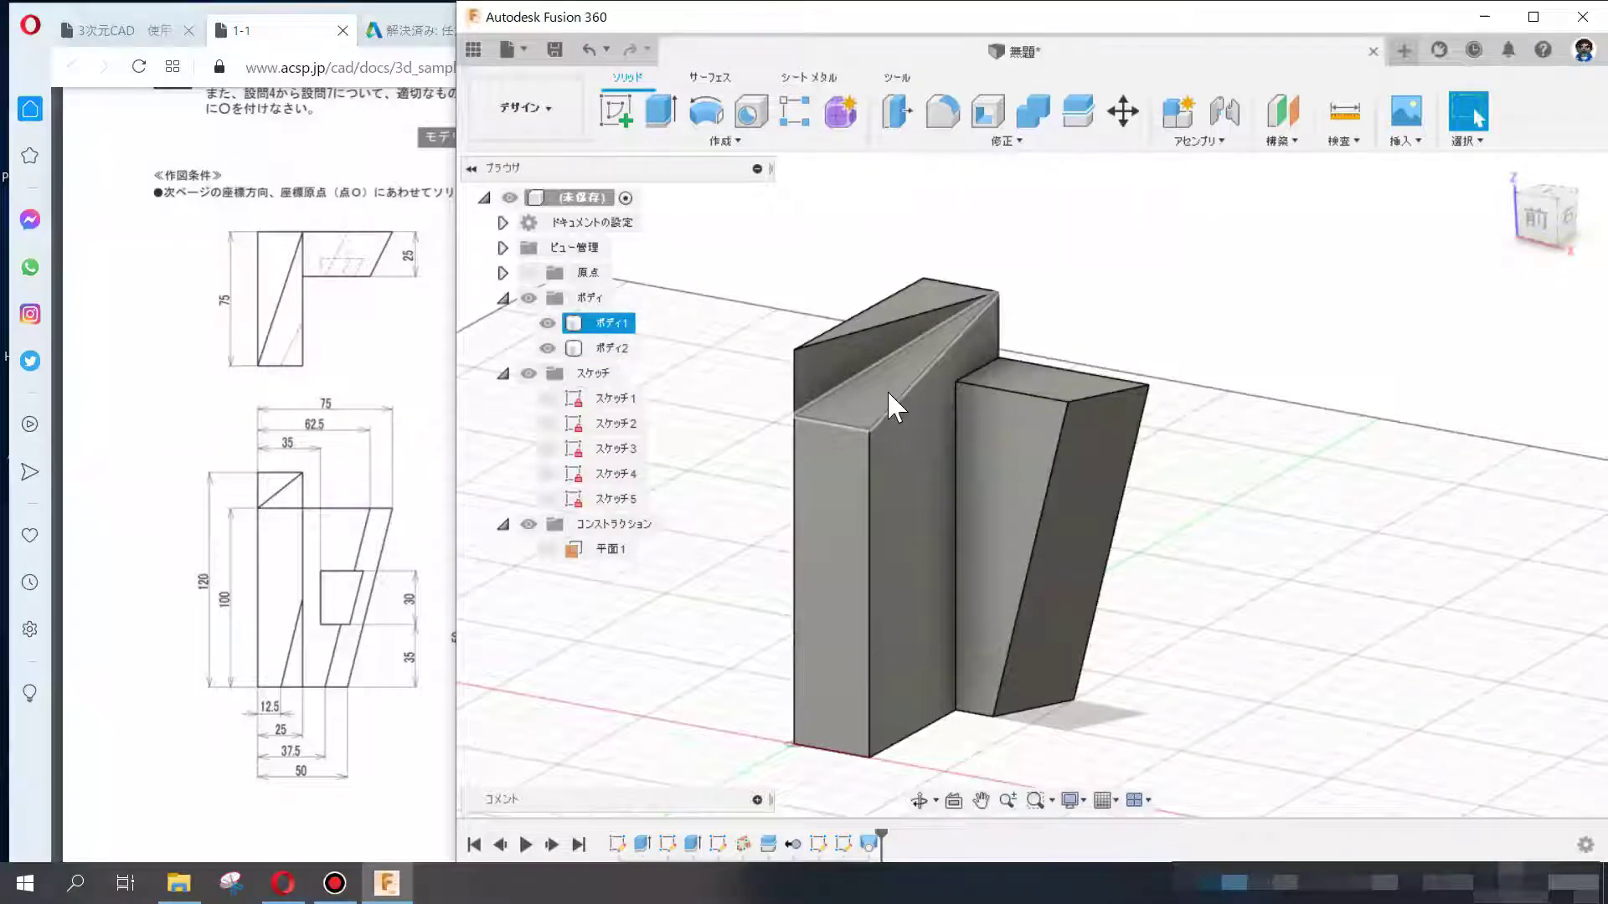
{"action": "mouse_move", "coordinate": [1346, 280]}
{"action": "middle_mouse_down", "text": "shift"}
{"action": "mouse_move", "coordinate": [1264, 350]}
{"action": "mouse_move", "coordinate": [1264, 395]}
{"action": "mouse_move", "coordinate": [1428, 276]}
{"action": "mouse_move", "coordinate": [1357, 334]}
{"action": "mouse_move", "coordinate": [1363, 352]}
{"action": "middle_mouse_up", "text": "shift"}
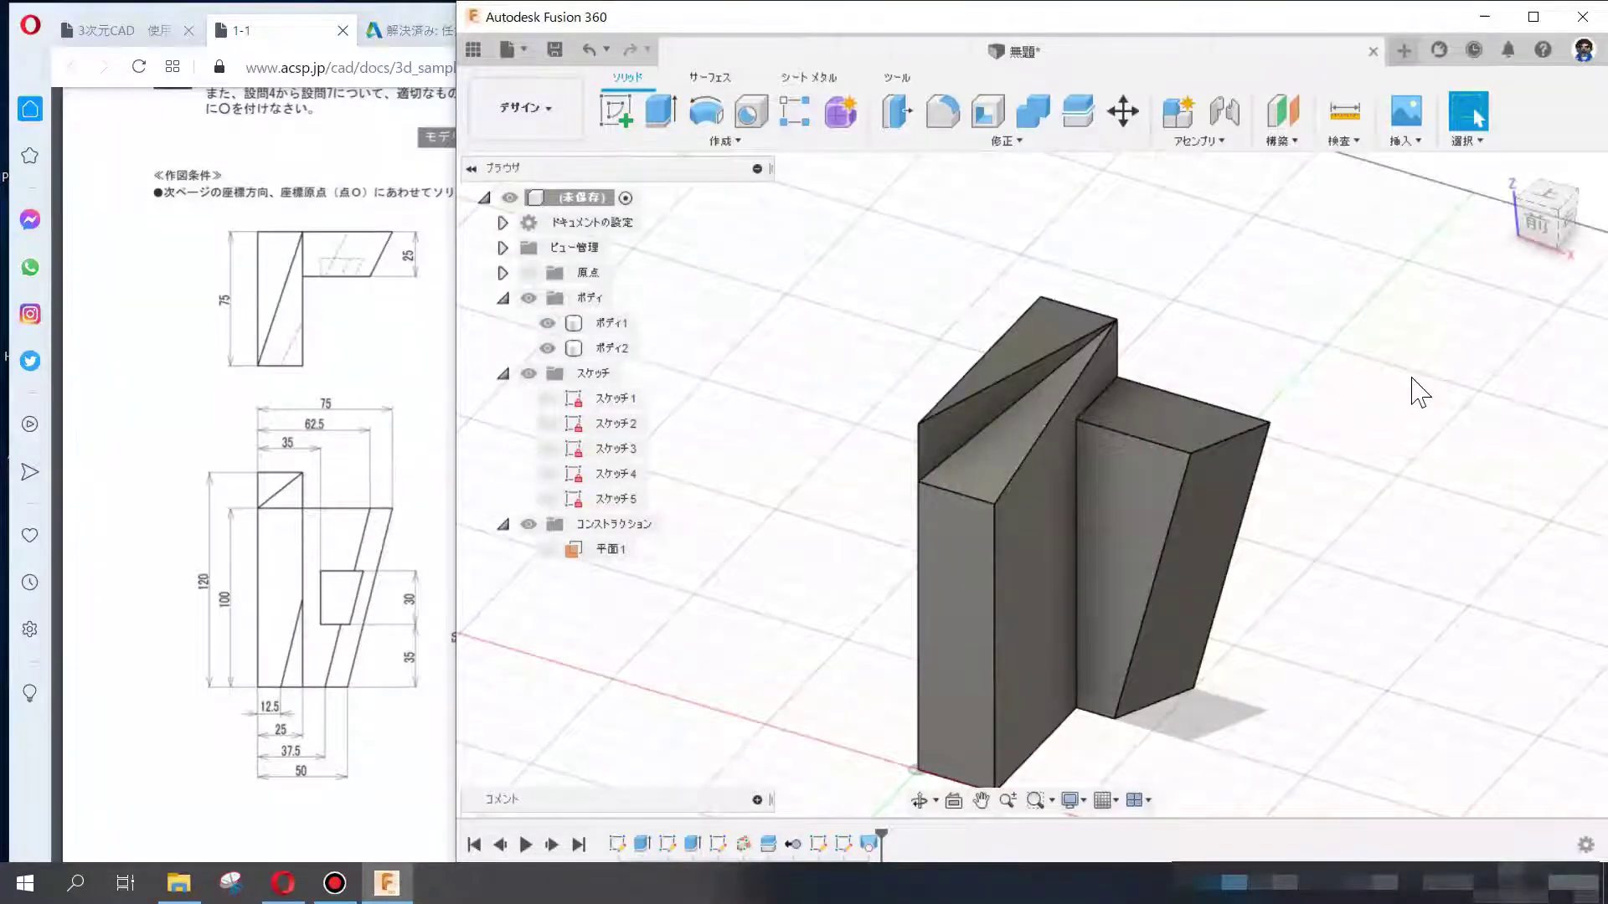
{"action": "mouse_move", "coordinate": [743, 466]}
{"action": "middle_mouse_down", "text": "shift"}
{"action": "mouse_move", "coordinate": [772, 413]}
{"action": "mouse_move", "coordinate": [818, 402]}
{"action": "mouse_move", "coordinate": [811, 383]}
{"action": "middle_mouse_up", "text": "shift"}
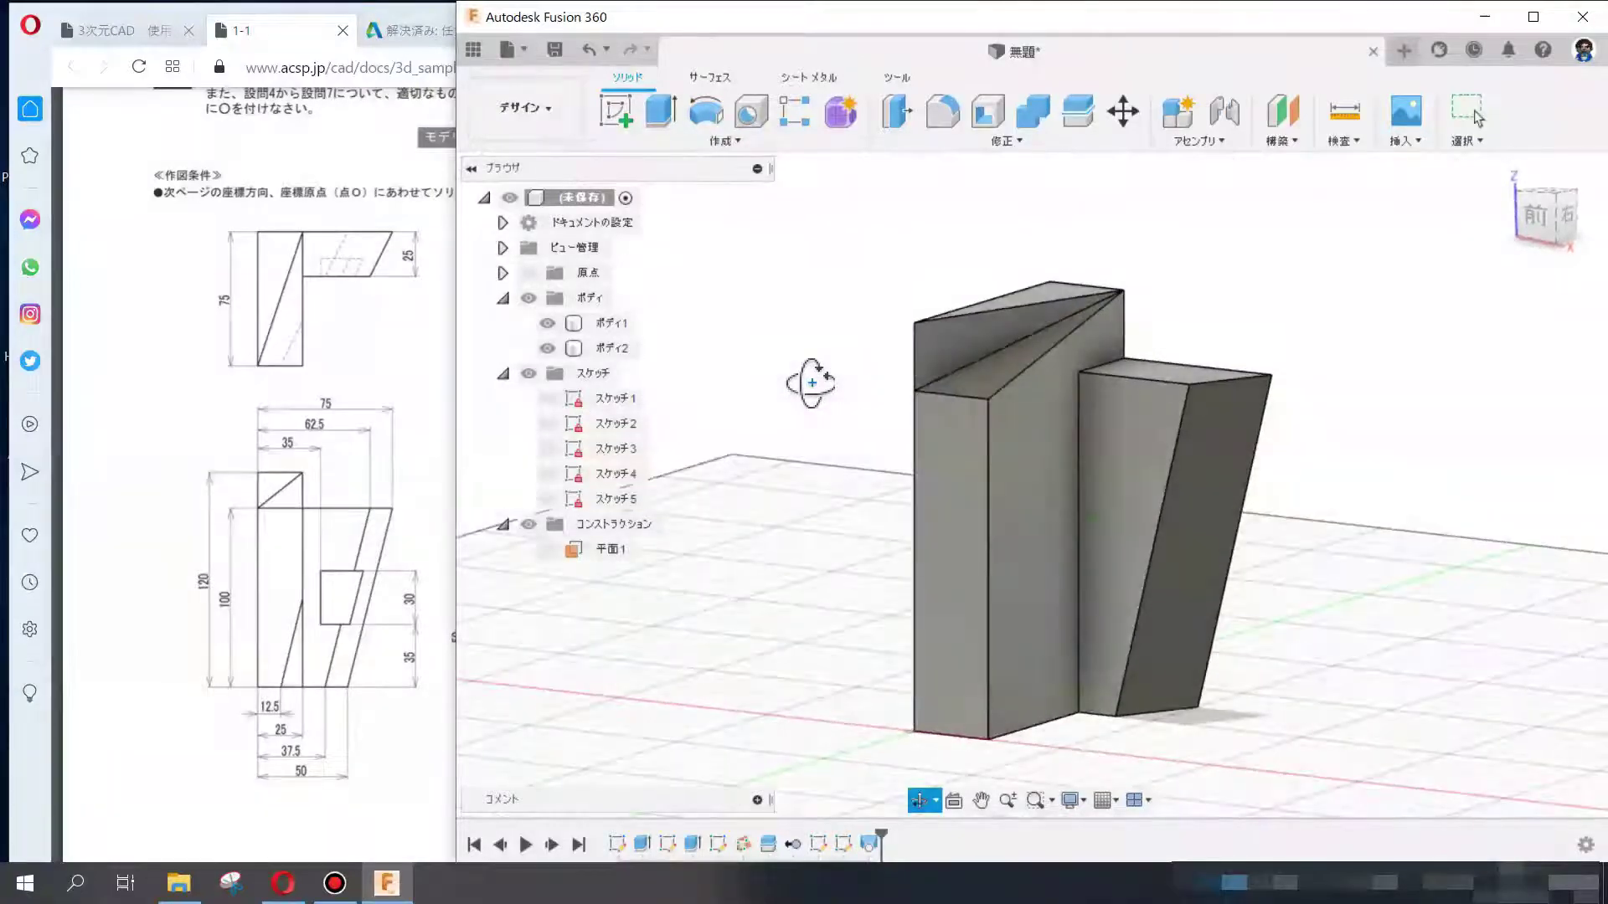
{"action": "middle_click_drag", "start_coordinate": [847, 495], "coordinate": [839, 400]}
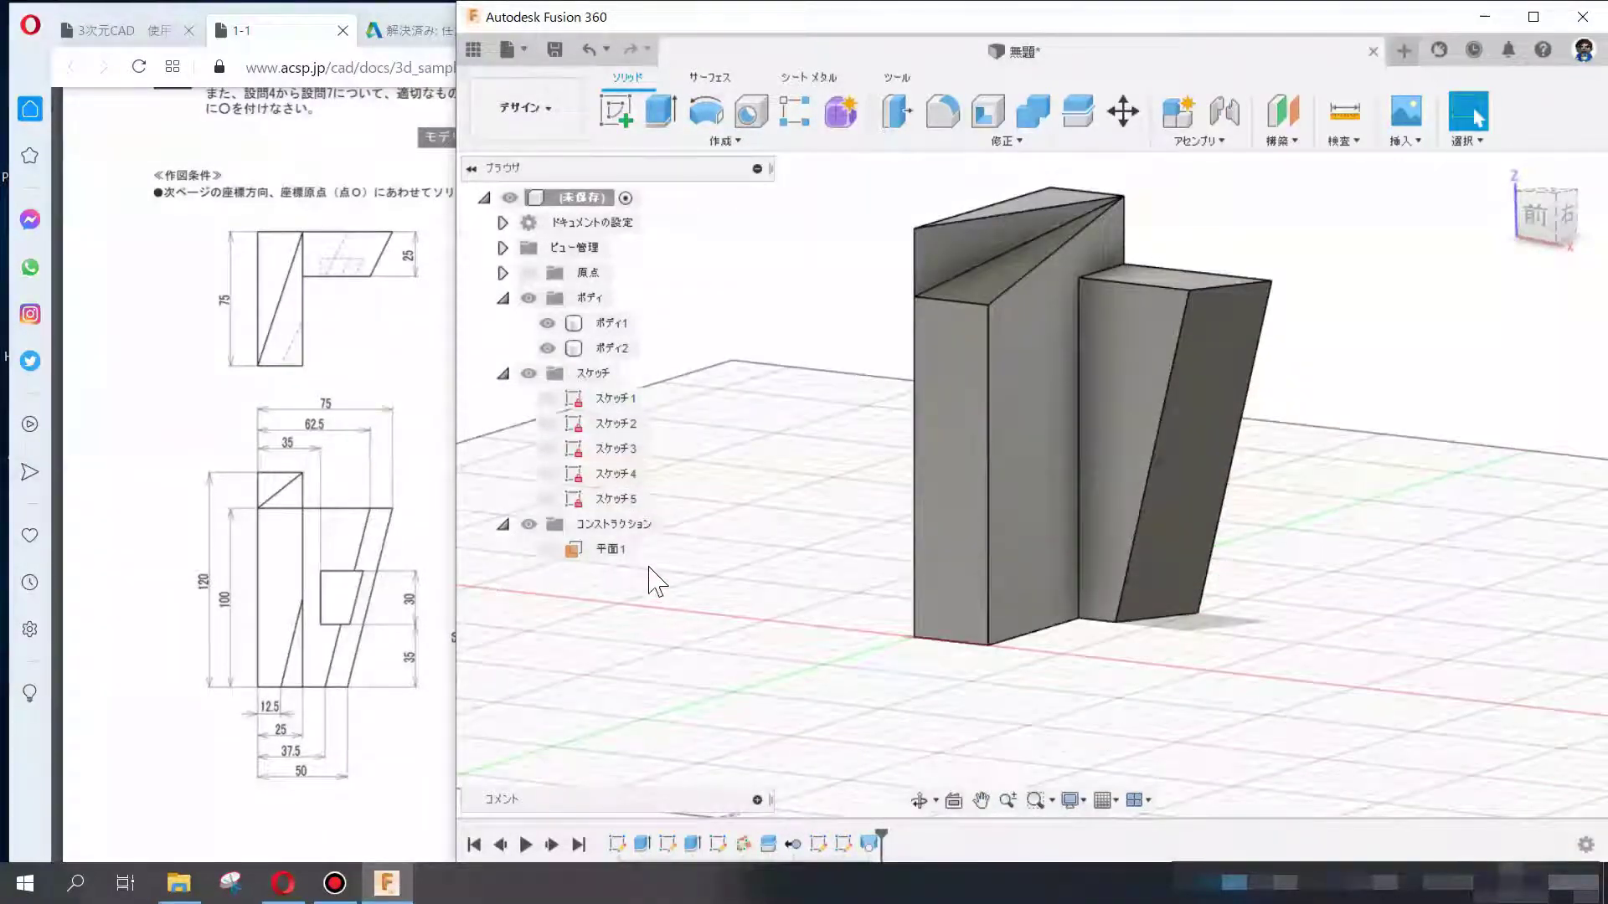
{"action": "left_click", "coordinate": [303, 674]}
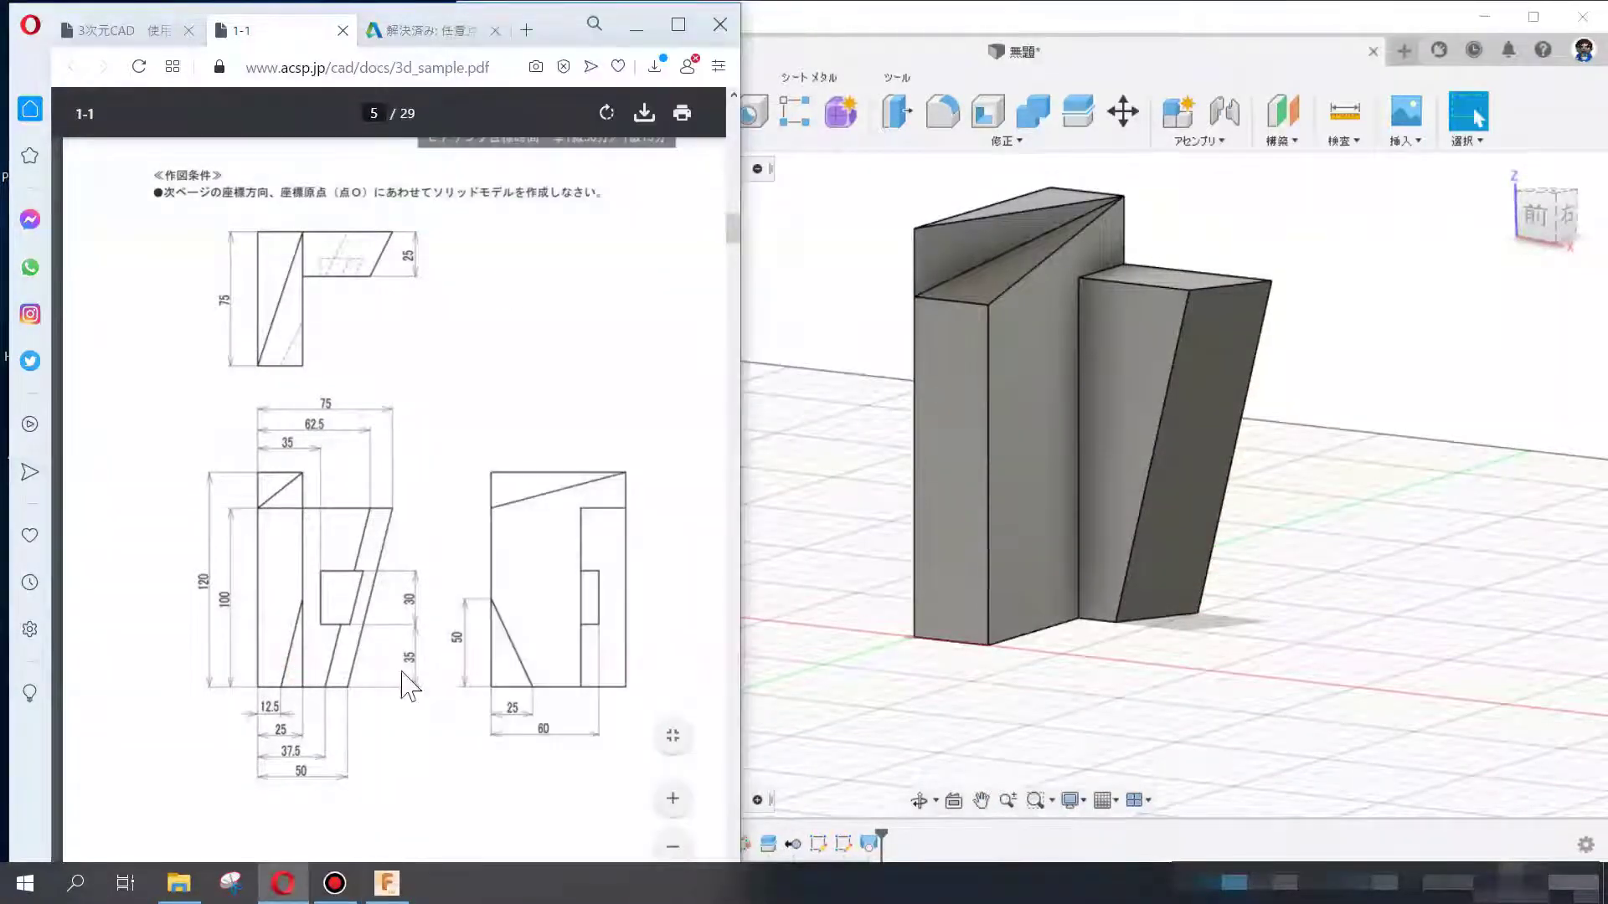
{"action": "mouse_move", "coordinate": [1038, 628]}
{"action": "middle_mouse_down", "text": "shift"}
{"action": "mouse_move", "coordinate": [956, 489]}
{"action": "mouse_move", "coordinate": [1013, 657]}
{"action": "middle_mouse_up", "text": "shift"}
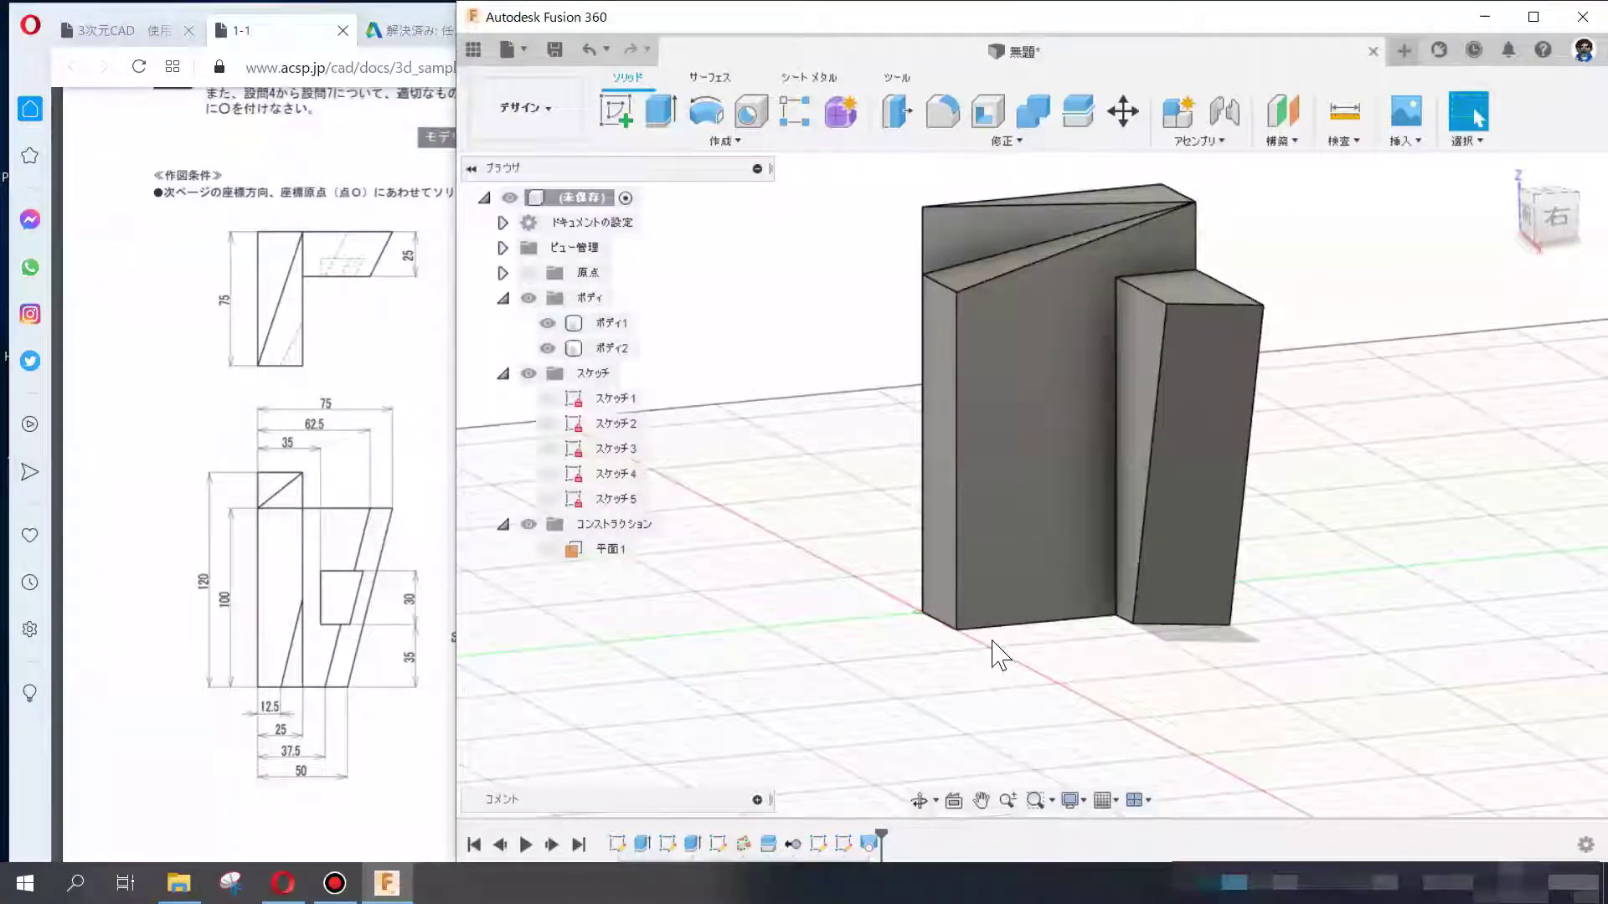
{"action": "left_click", "coordinate": [285, 674]}
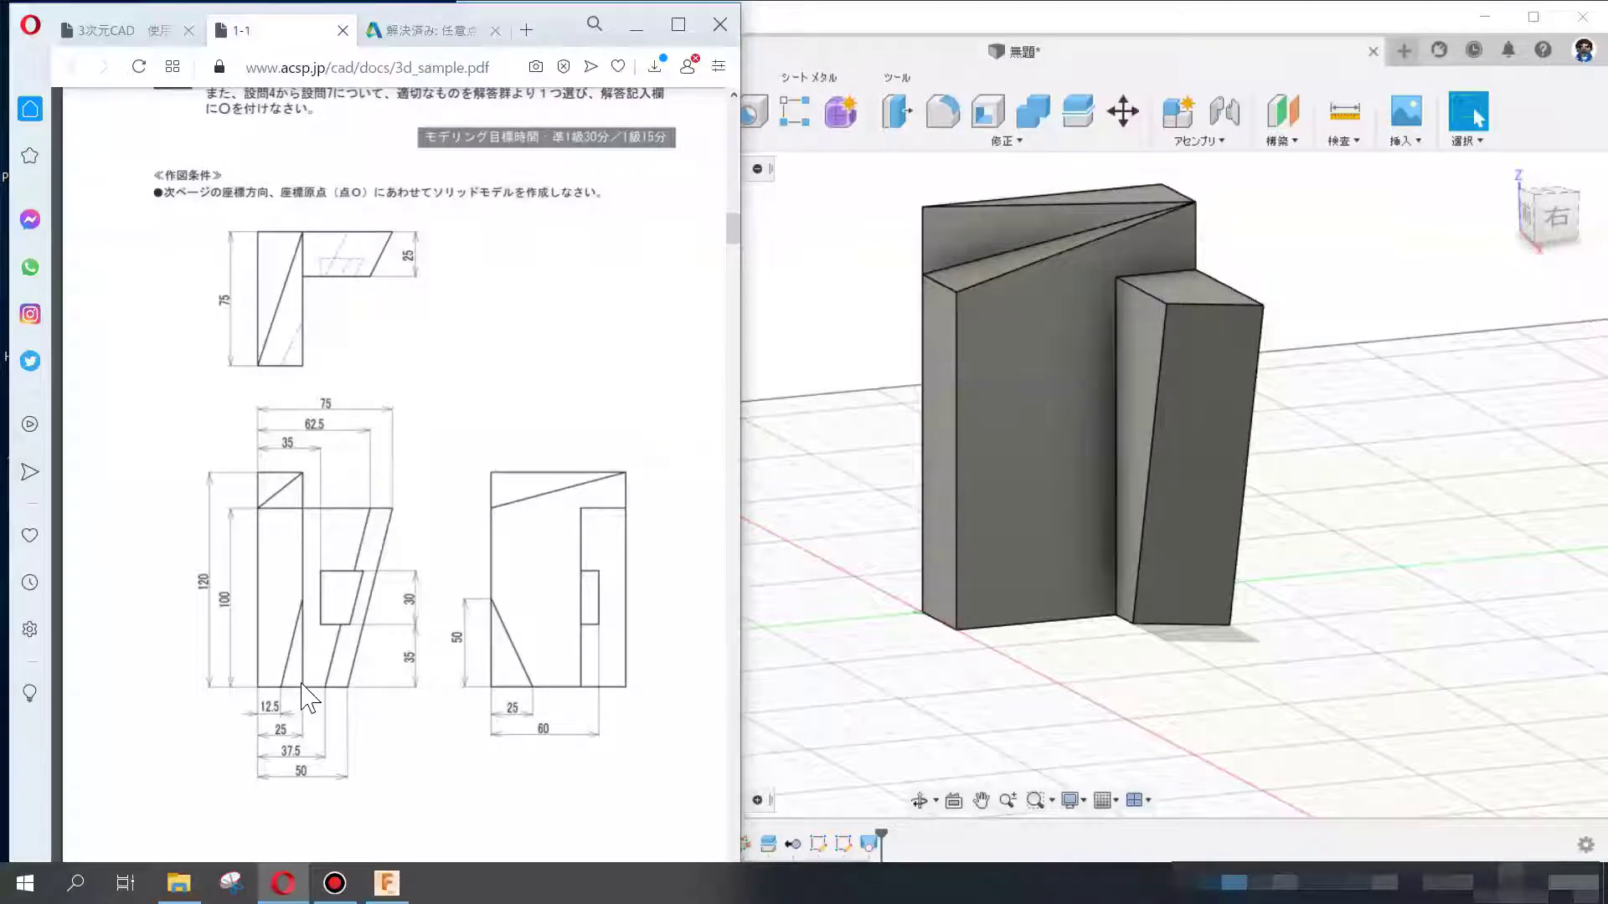
- Start a new sketch on the tall block's broad side face
{"action": "left_click", "coordinate": [847, 670]}
{"action": "left_click", "coordinate": [369, 646]}
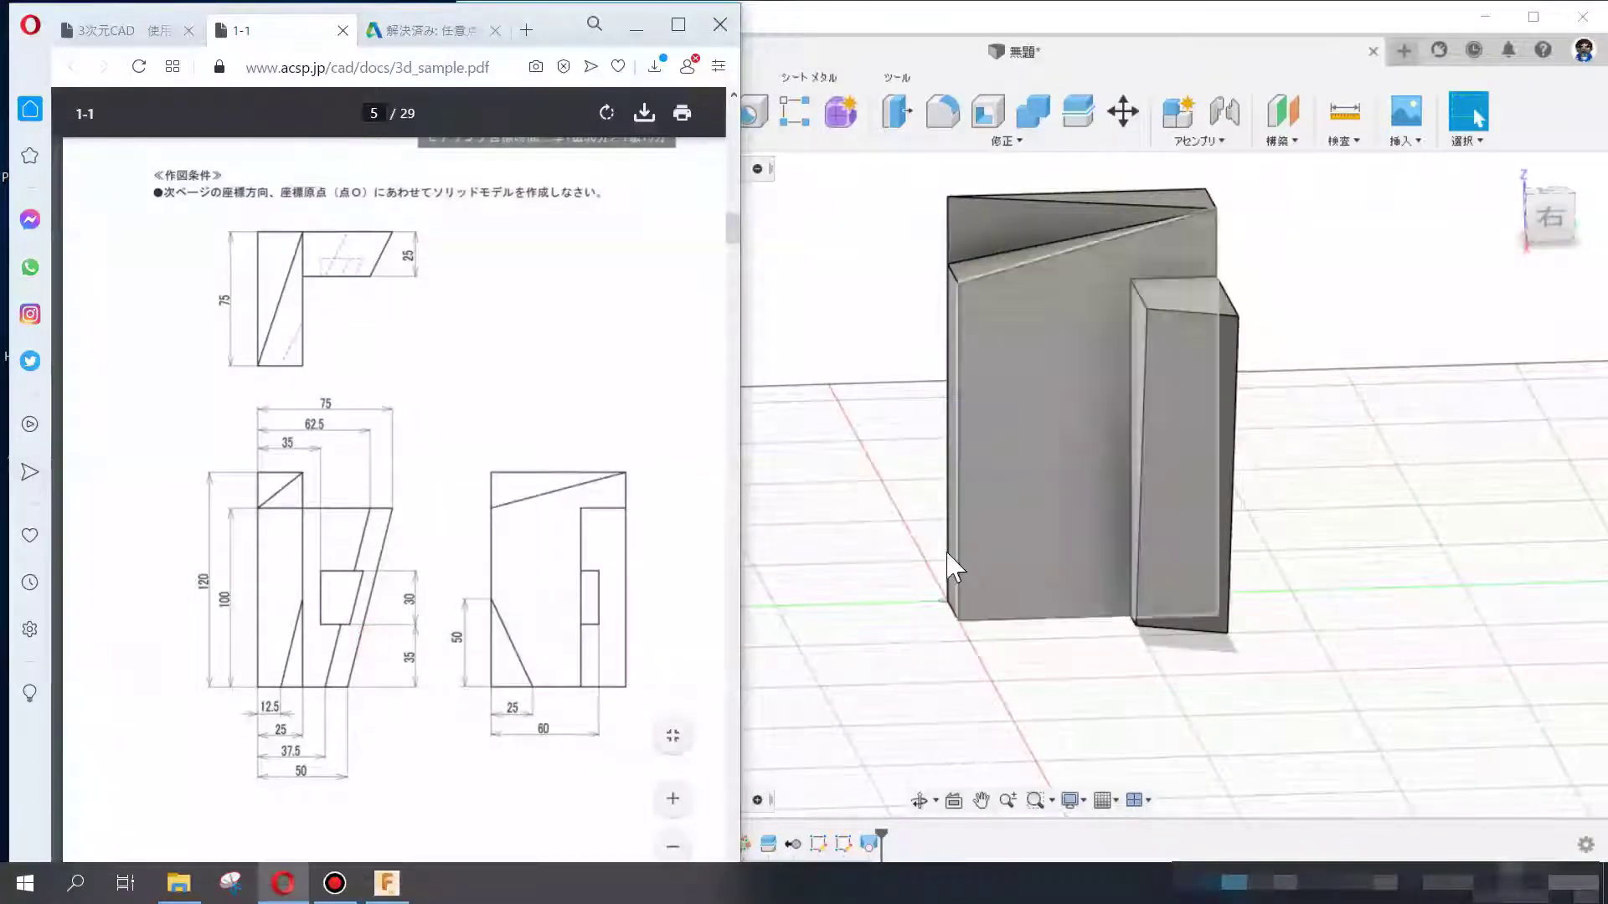
{"action": "left_click", "coordinate": [1033, 567]}
{"action": "left_click", "coordinate": [617, 109]}
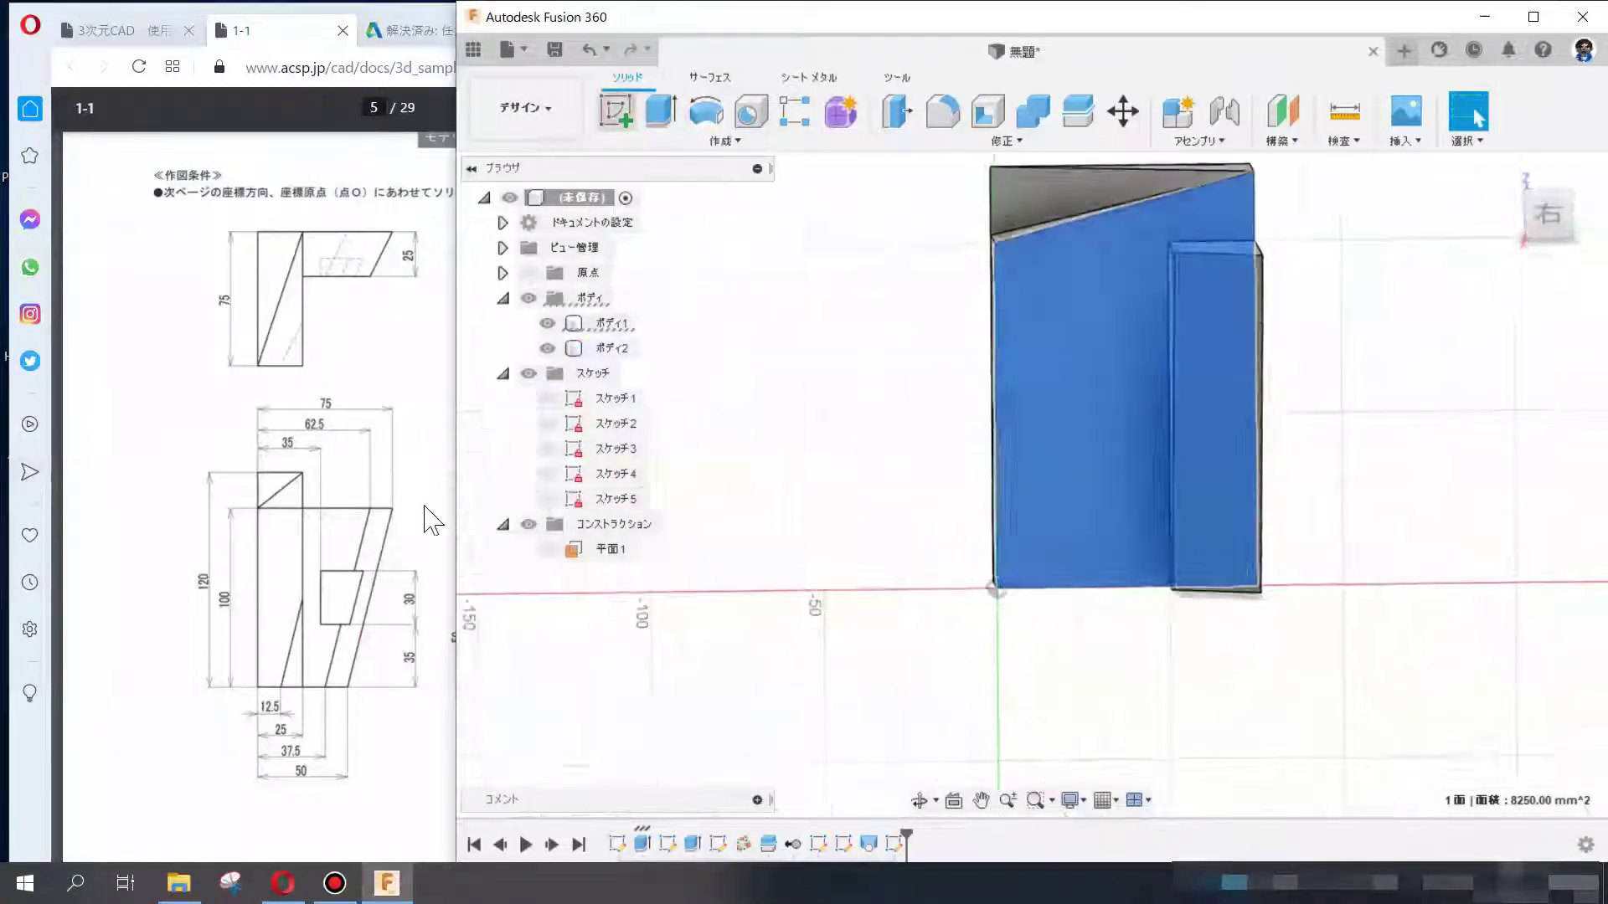
- Draw a slanted line on the side face from the left edge down to the base
{"action": "left_click", "coordinate": [413, 515]}
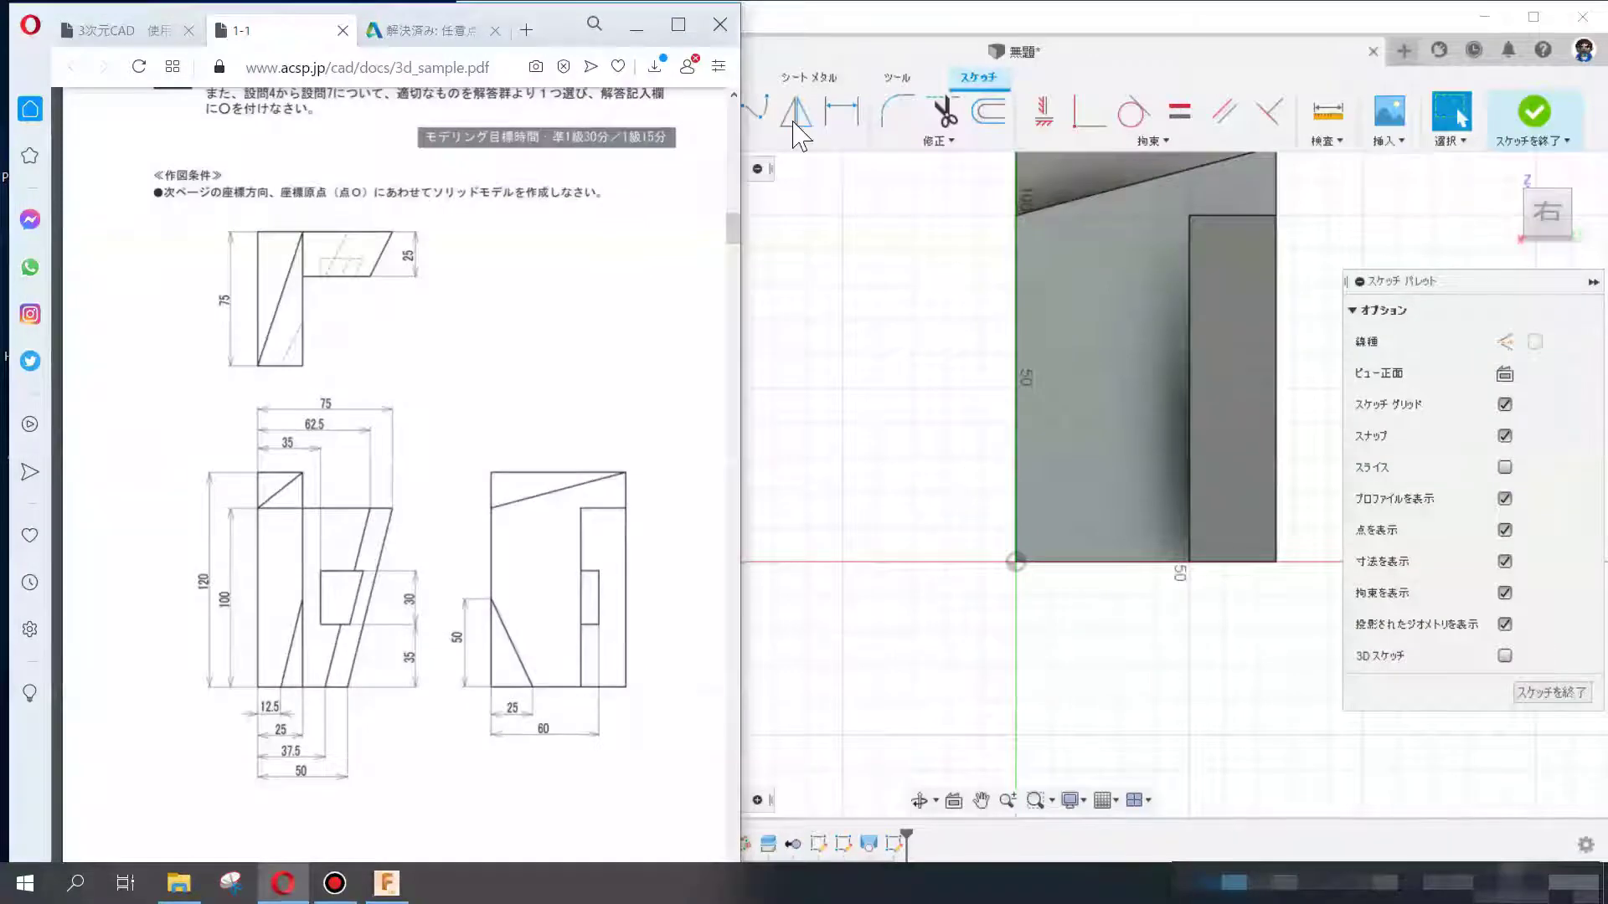
{"action": "left_click", "coordinate": [811, 277]}
{"action": "middle_click_drag", "start_coordinate": [968, 408], "coordinate": [955, 515]}
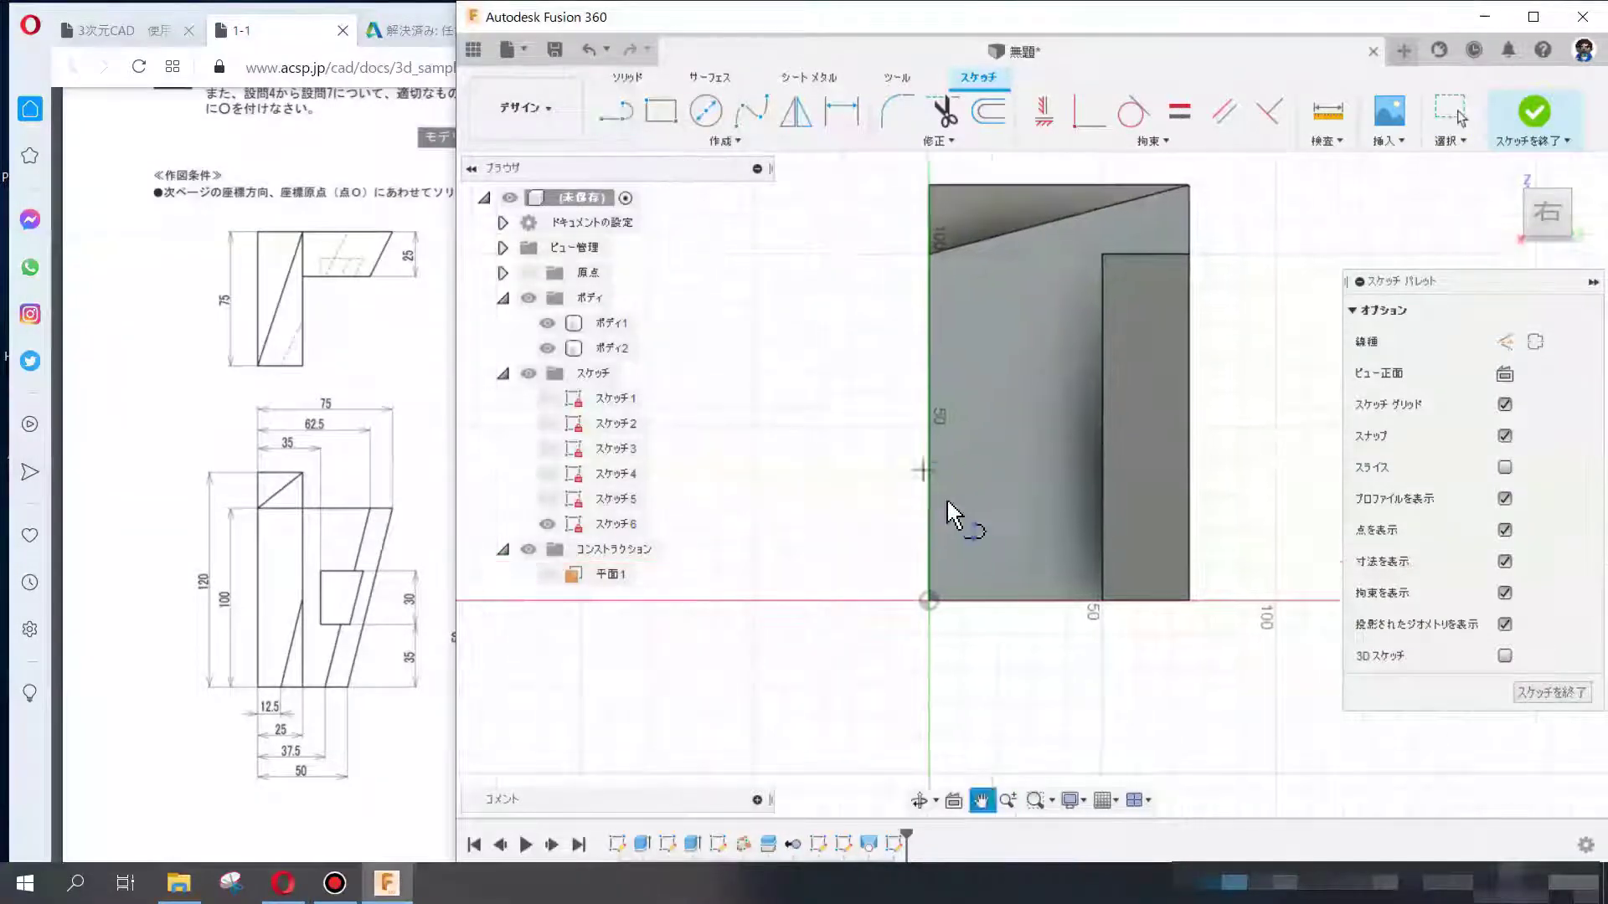
{"action": "key", "text": "l"}
{"action": "scroll", "coordinate": [953, 512], "scroll_direction": "up", "scroll_amount": 1}
{"action": "left_click", "coordinate": [924, 480]}
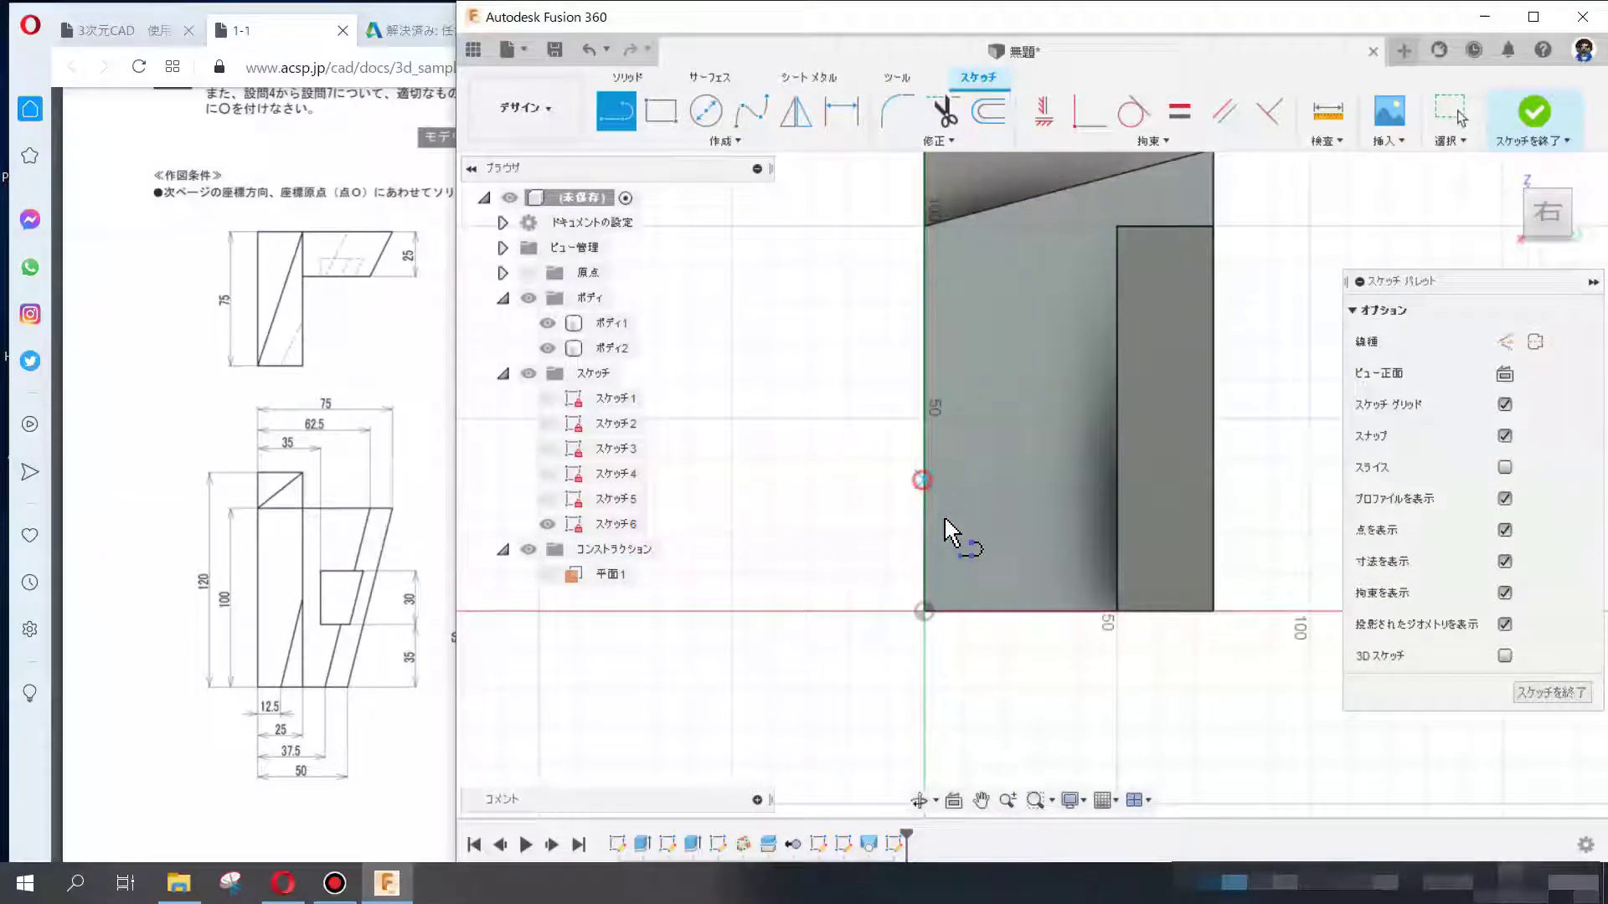
{"action": "left_click", "coordinate": [963, 612]}
{"action": "key", "text": "Escape"}
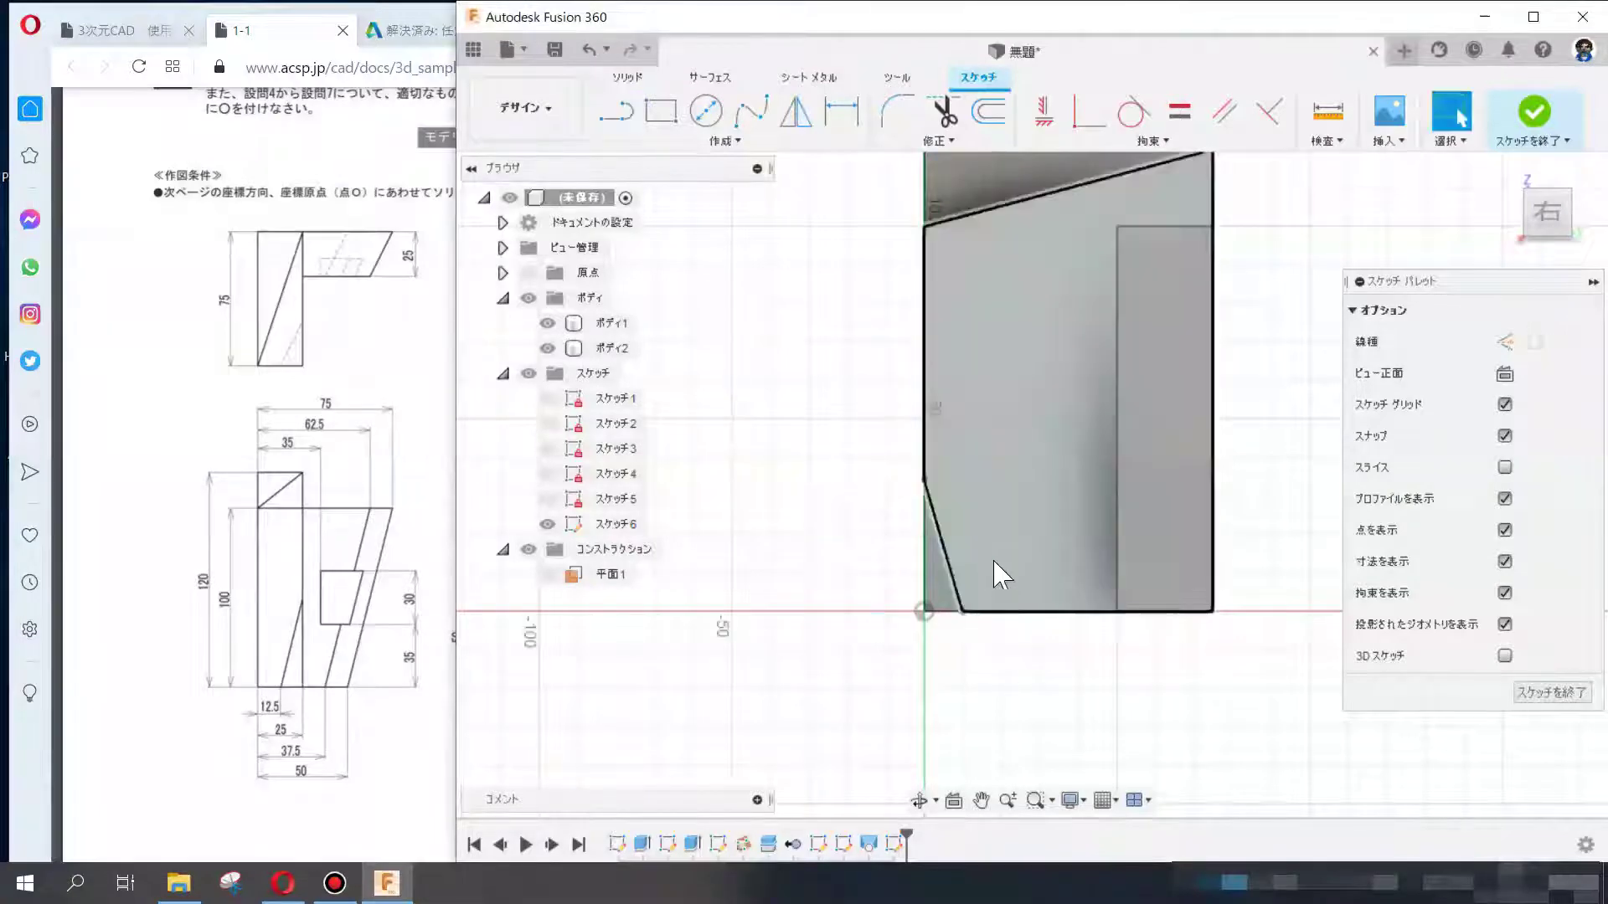
- Dimension the line 25 mm along the base and 50 mm high, then finish the sketch
{"action": "key", "text": "d"}
{"action": "left_click", "coordinate": [963, 613]}
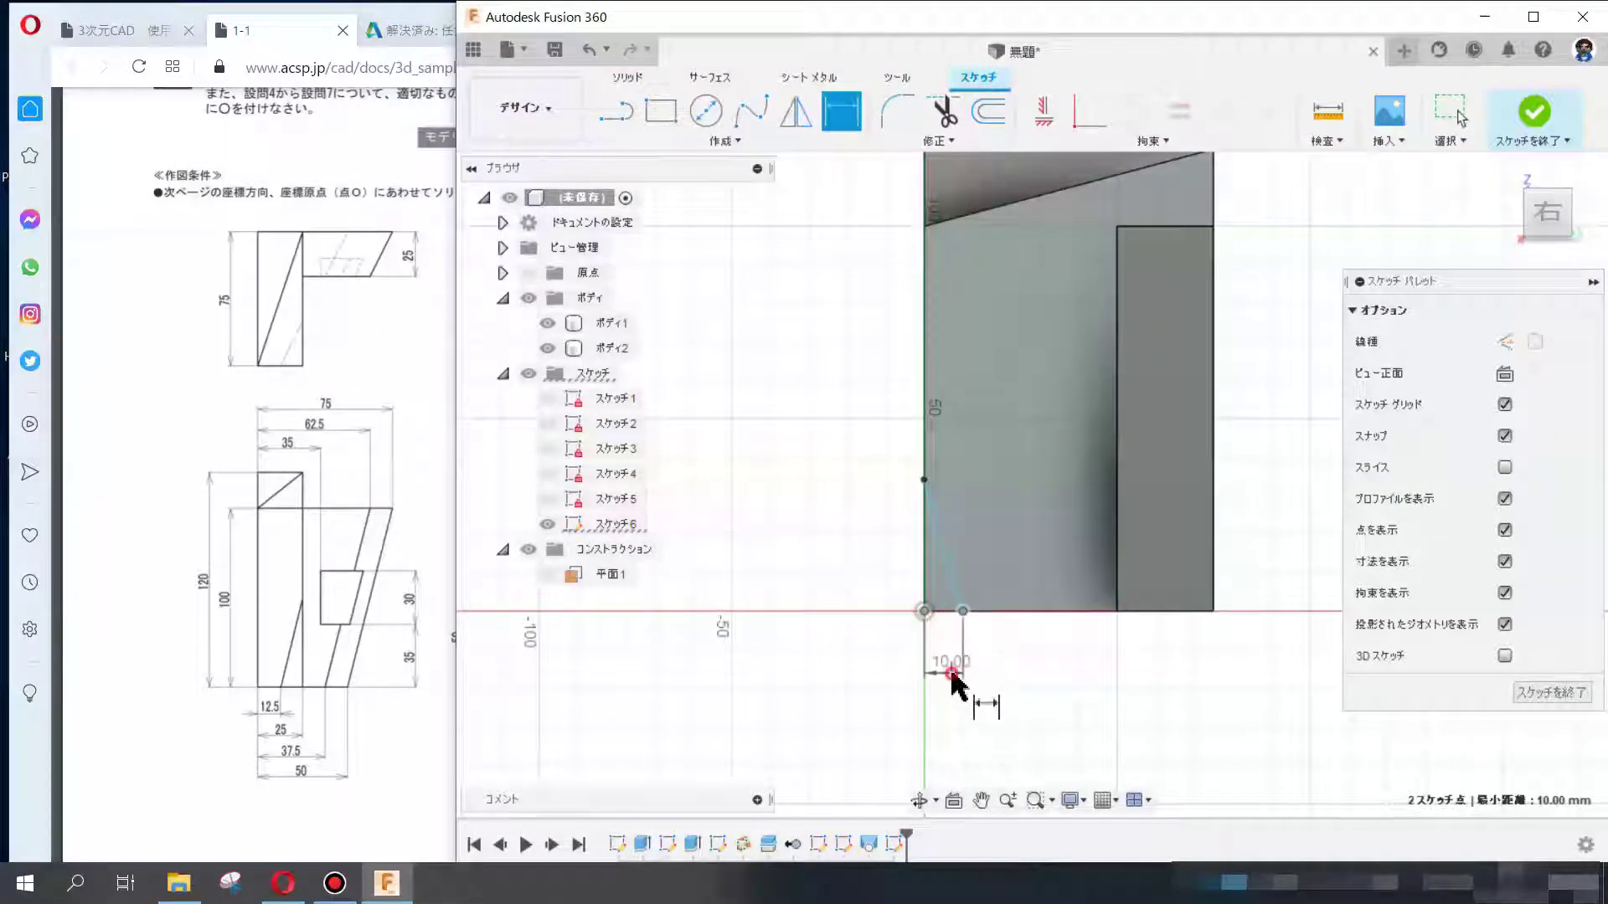
{"action": "left_click", "coordinate": [950, 670]}
{"action": "type", "text": "25"}
{"action": "key", "text": "Return"}
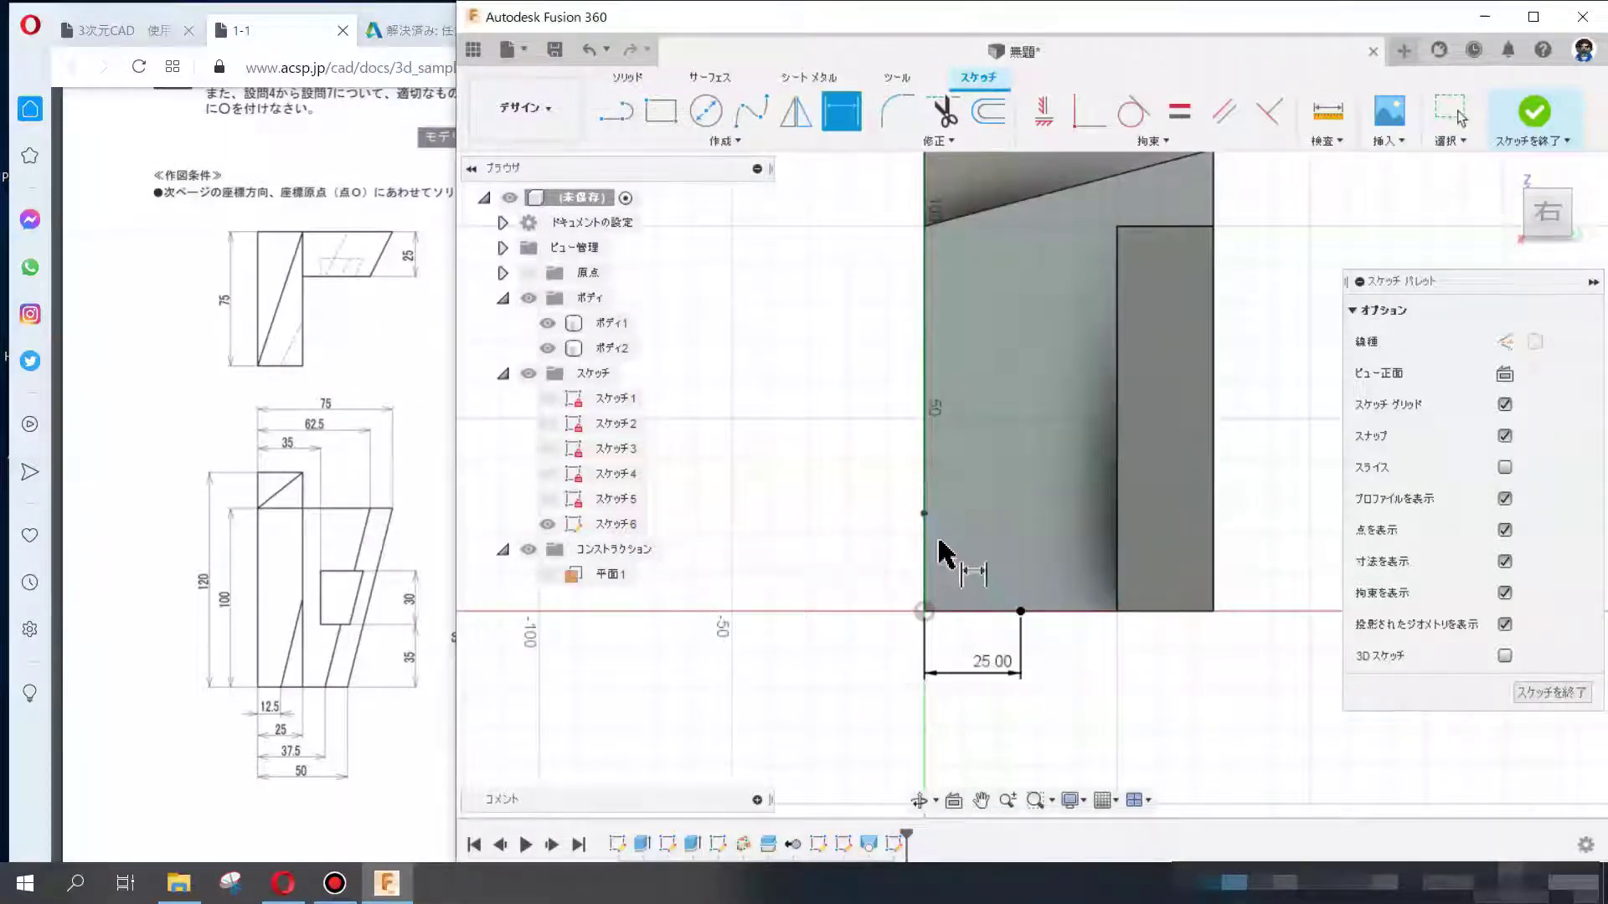
{"action": "left_click", "coordinate": [925, 514]}
{"action": "left_click", "coordinate": [921, 612]}
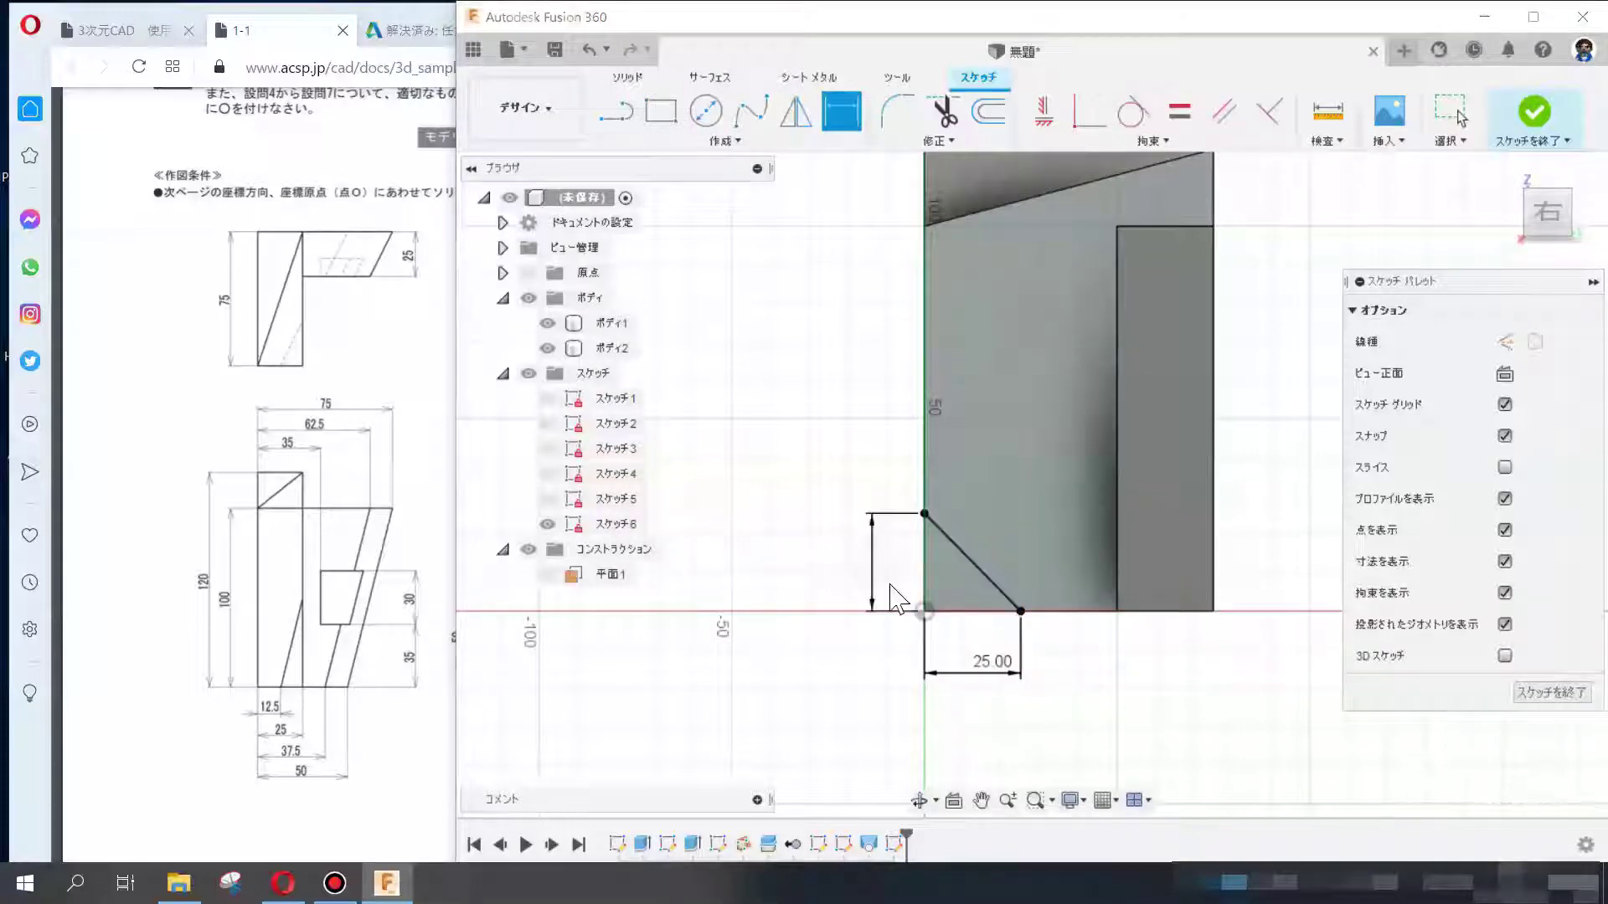
{"action": "left_click", "coordinate": [875, 587]}
{"action": "type", "text": "5"}
{"action": "key", "text": "Return"}
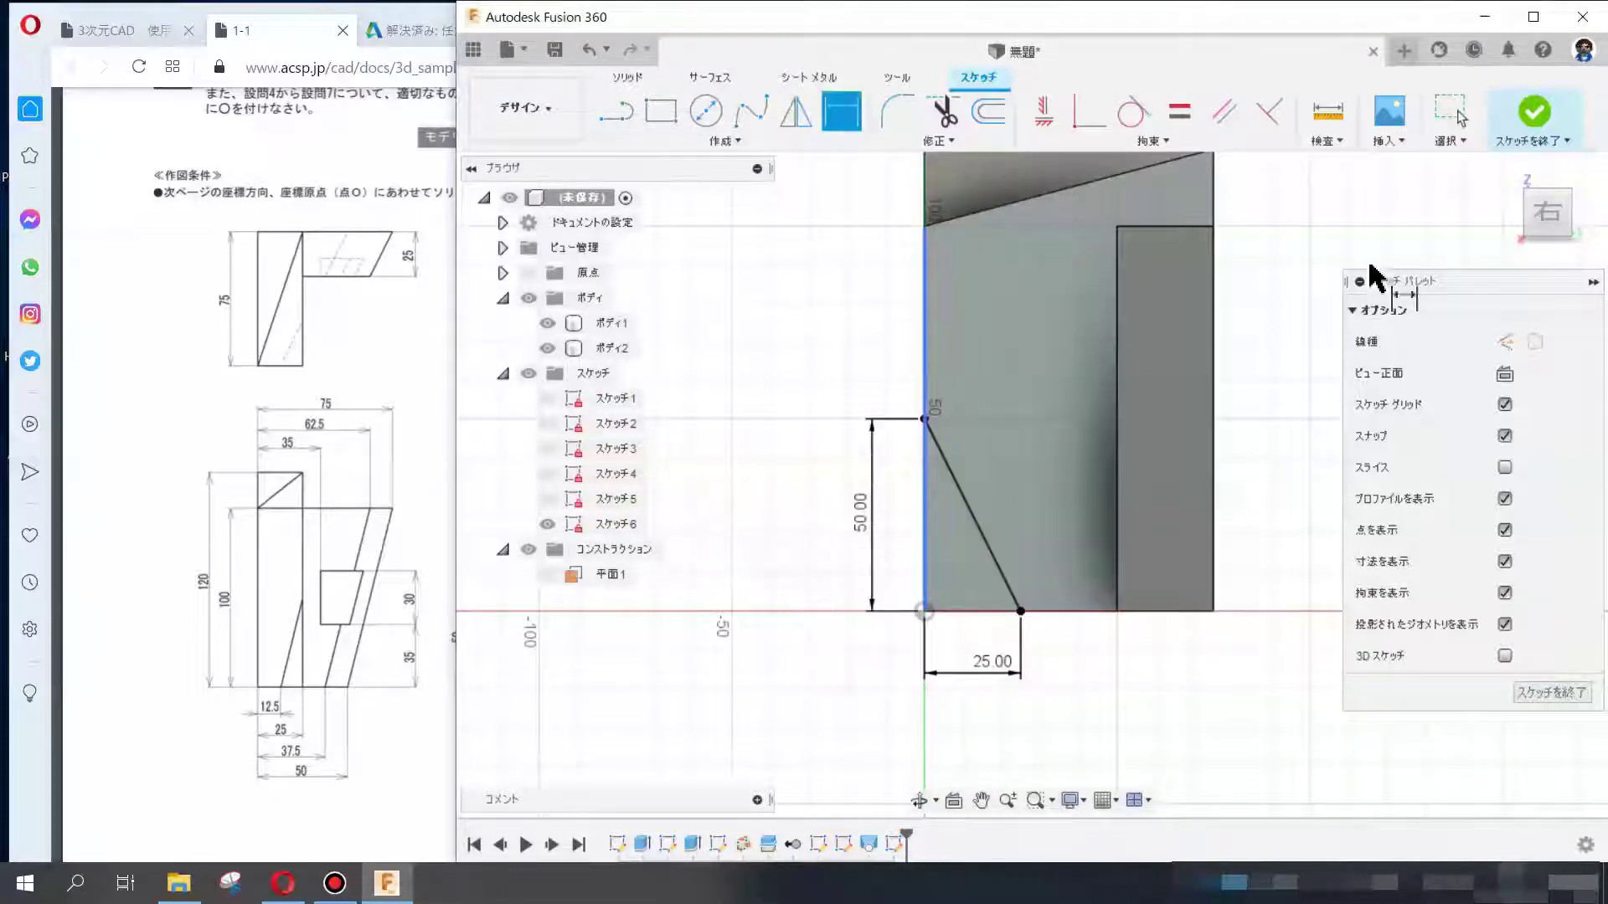
{"action": "left_click", "coordinate": [1534, 117]}
{"action": "middle_click_drag", "start_coordinate": [789, 539], "coordinate": [923, 540], "text": "shift"}
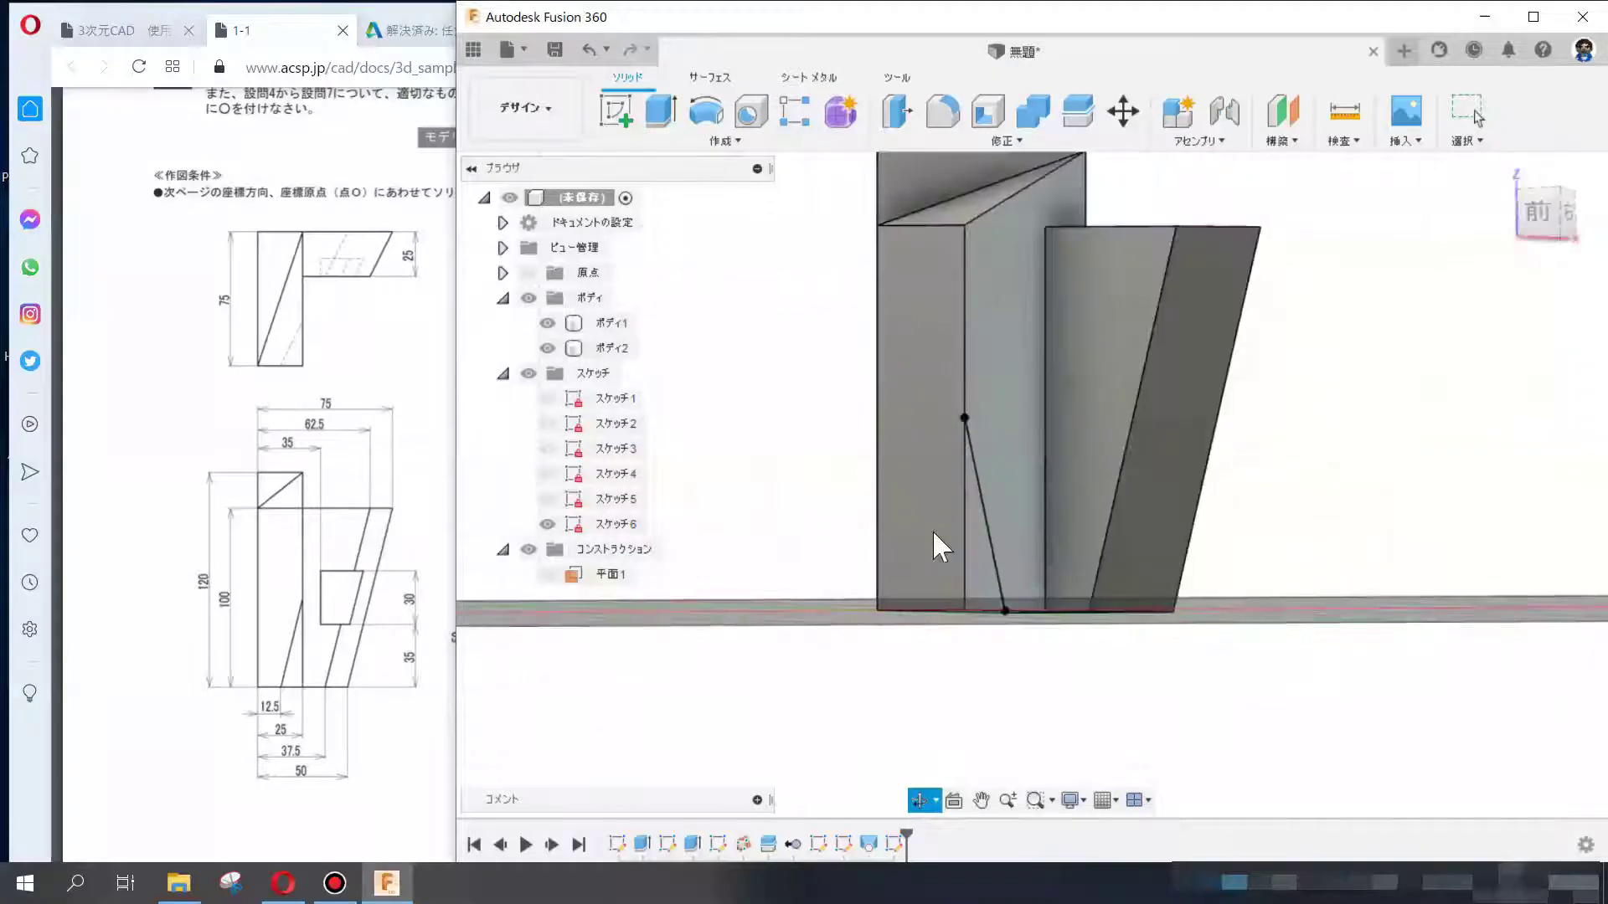
- Sketch a slanted line on the front face, raising its top endpoint up the edge
{"action": "left_click", "coordinate": [923, 540]}
{"action": "left_click", "coordinate": [631, 111]}
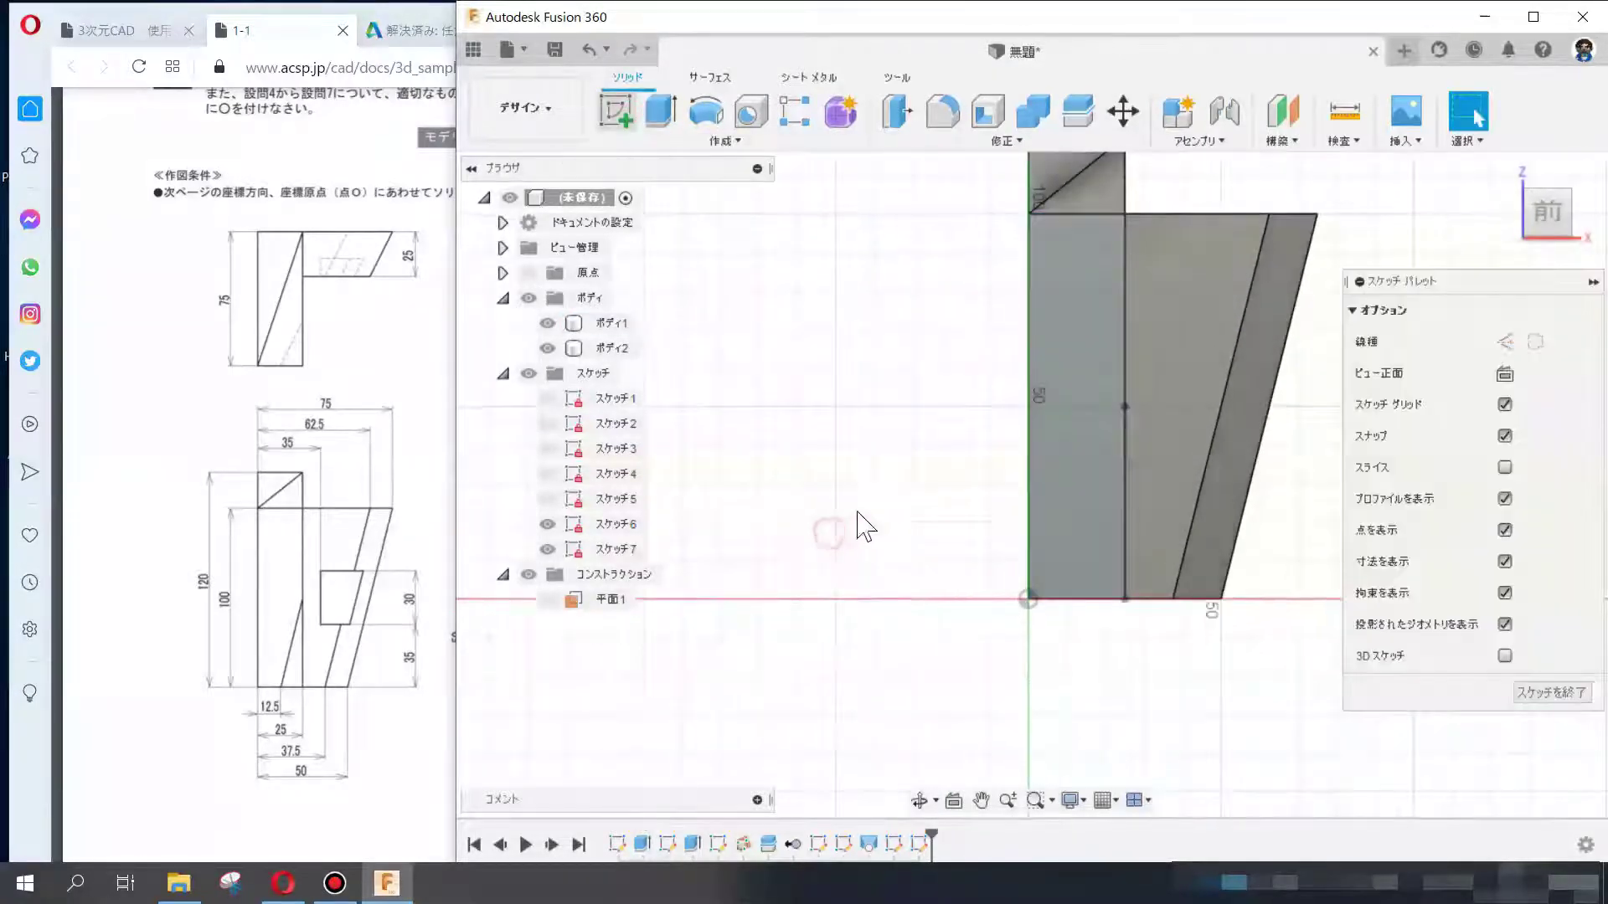
{"action": "left_click", "coordinate": [631, 117]}
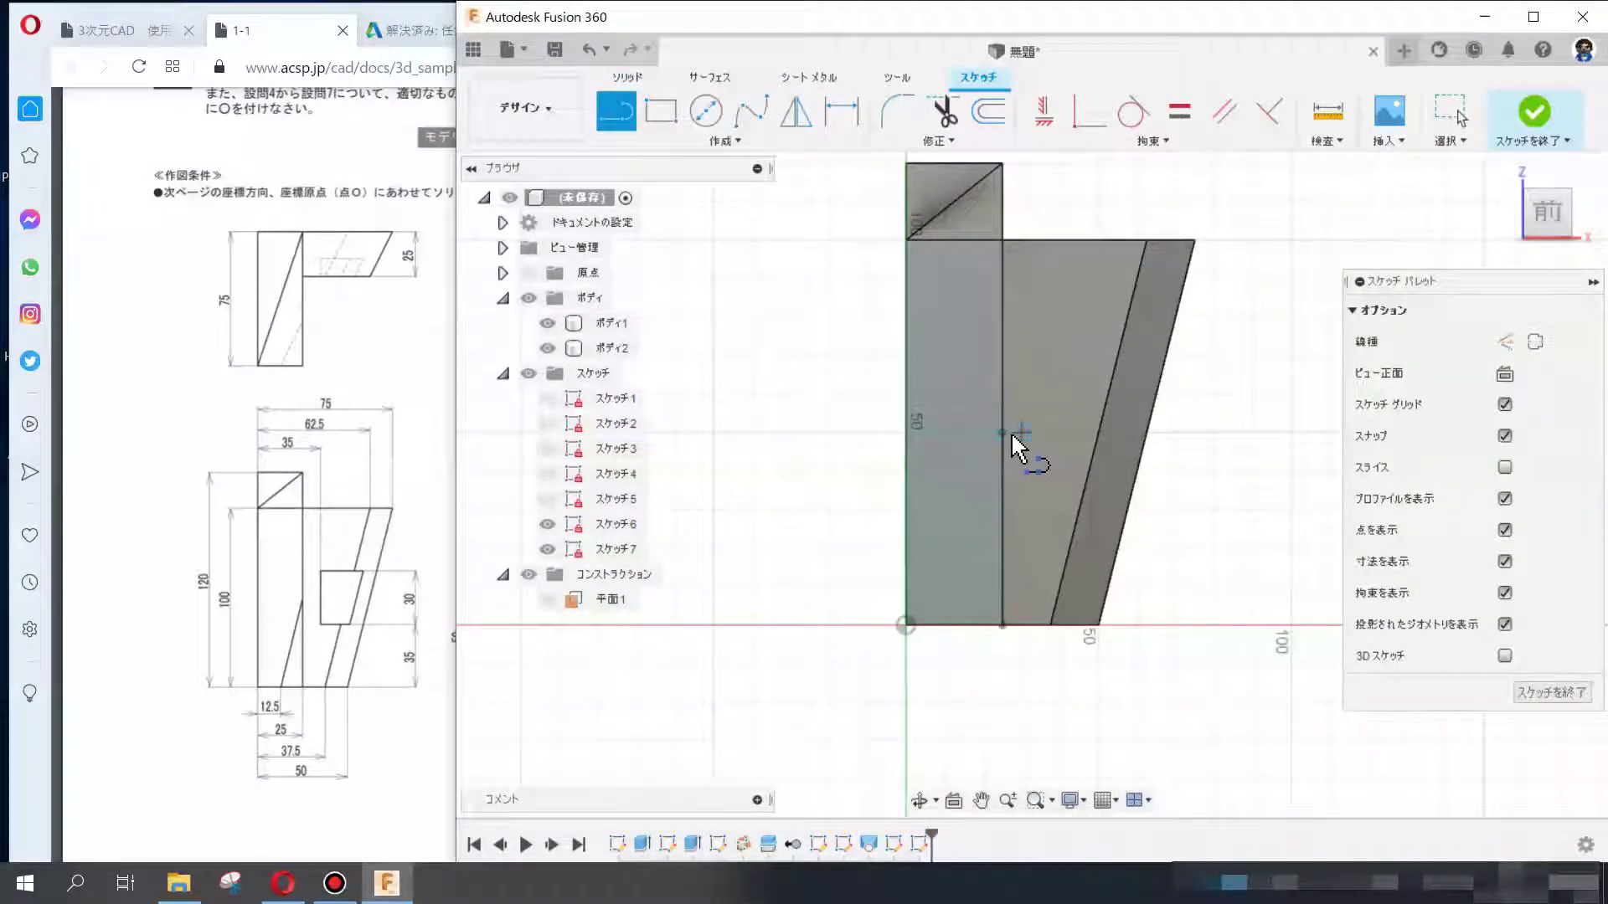
{"action": "left_click", "coordinate": [1002, 433]}
{"action": "left_click", "coordinate": [968, 626]}
{"action": "key", "text": "Escape"}
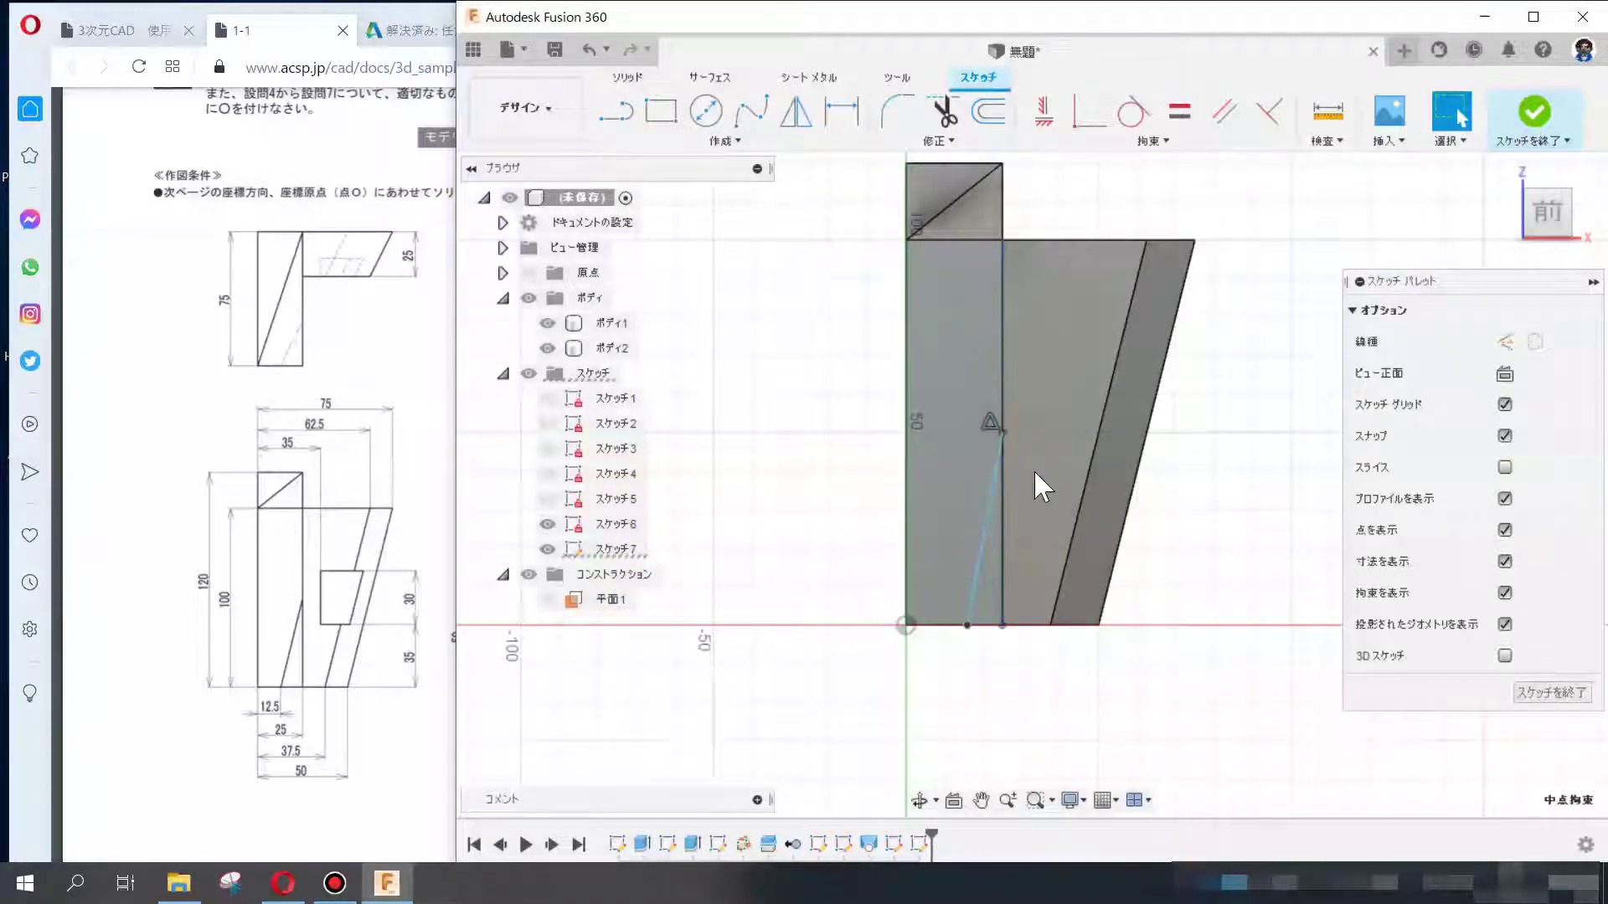
{"action": "left_click_drag", "start_coordinate": [1002, 432], "coordinate": [1002, 399]}
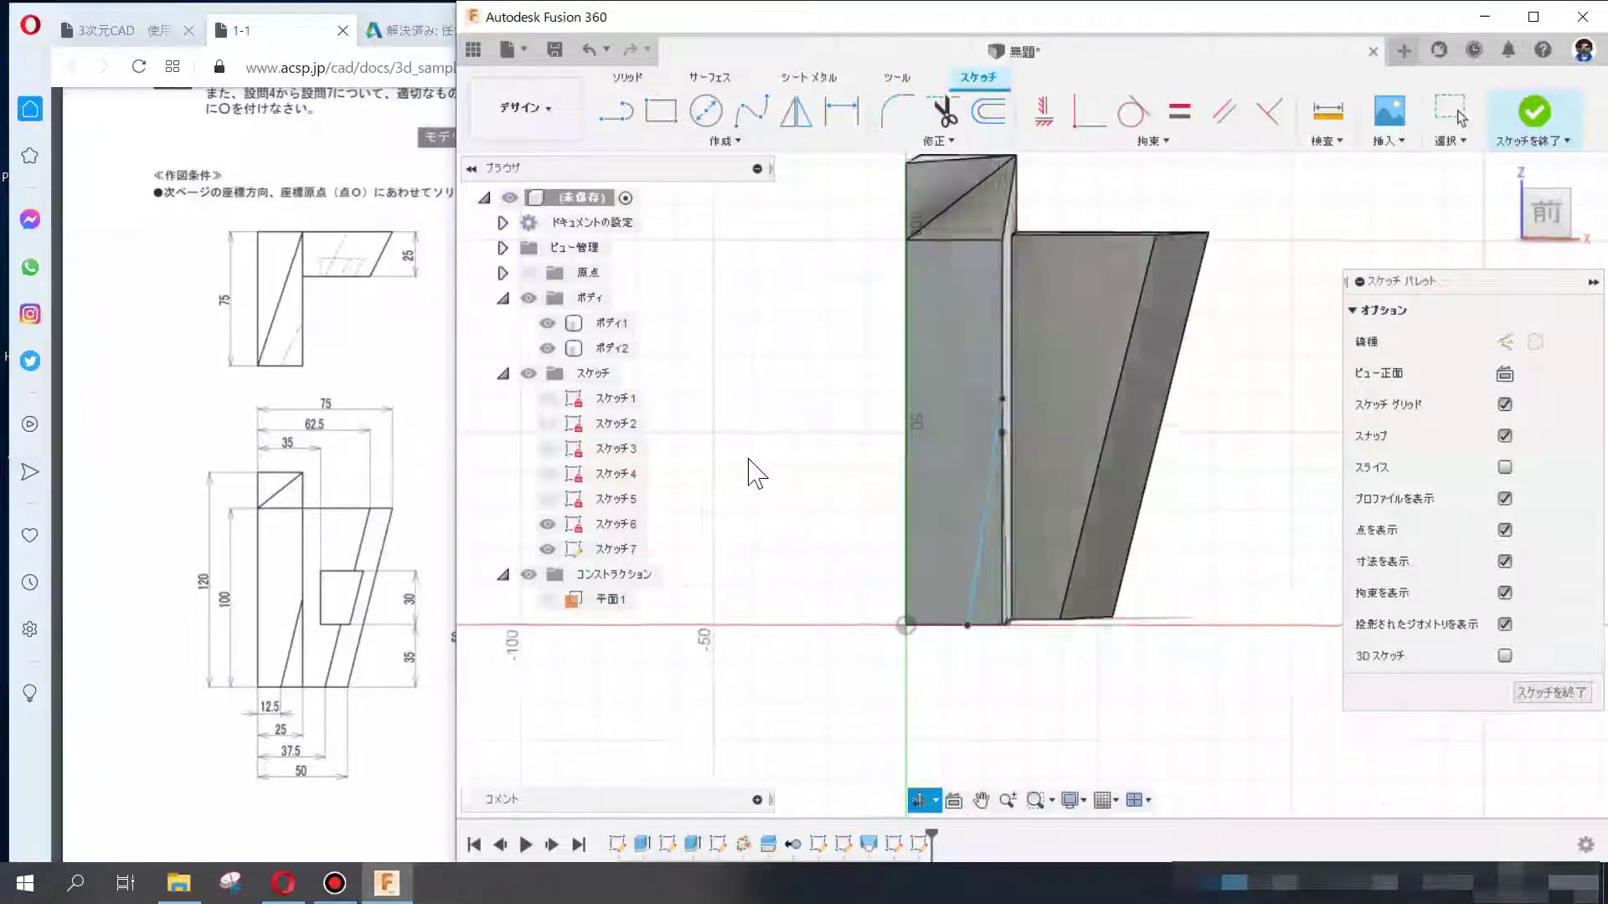
- Turn the view back to the front and slide the line's lower endpoint along the base
{"action": "middle_click_drag", "start_coordinate": [808, 432], "coordinate": [728, 520], "text": "shift"}
{"action": "left_click", "coordinate": [1088, 111]}
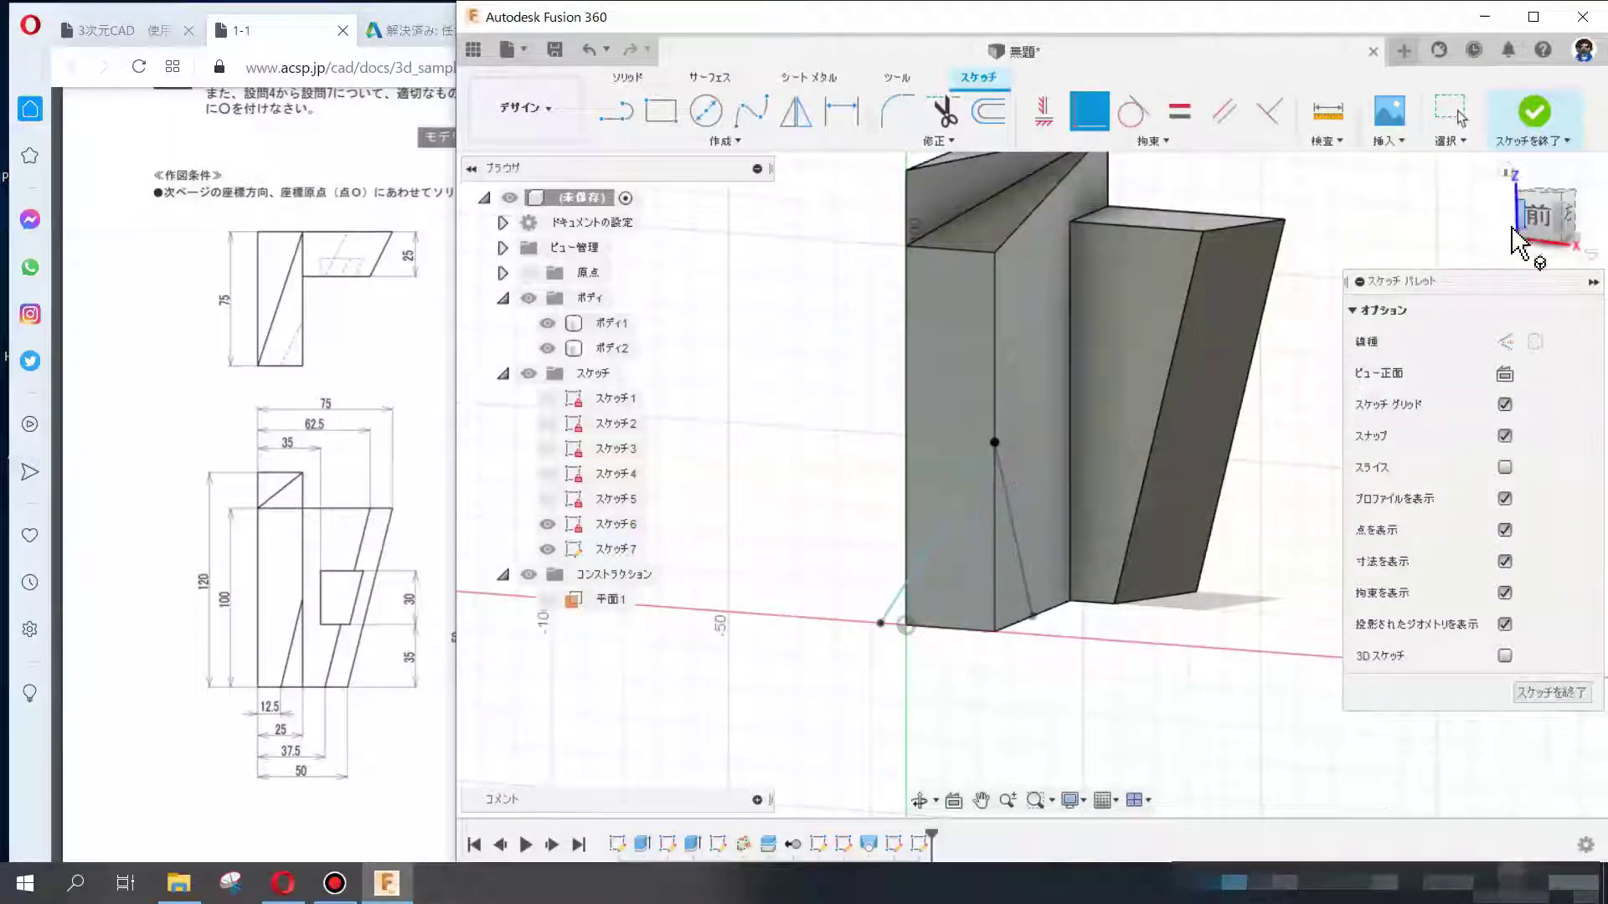
{"action": "left_click_drag", "start_coordinate": [1532, 215], "coordinate": [1043, 555]}
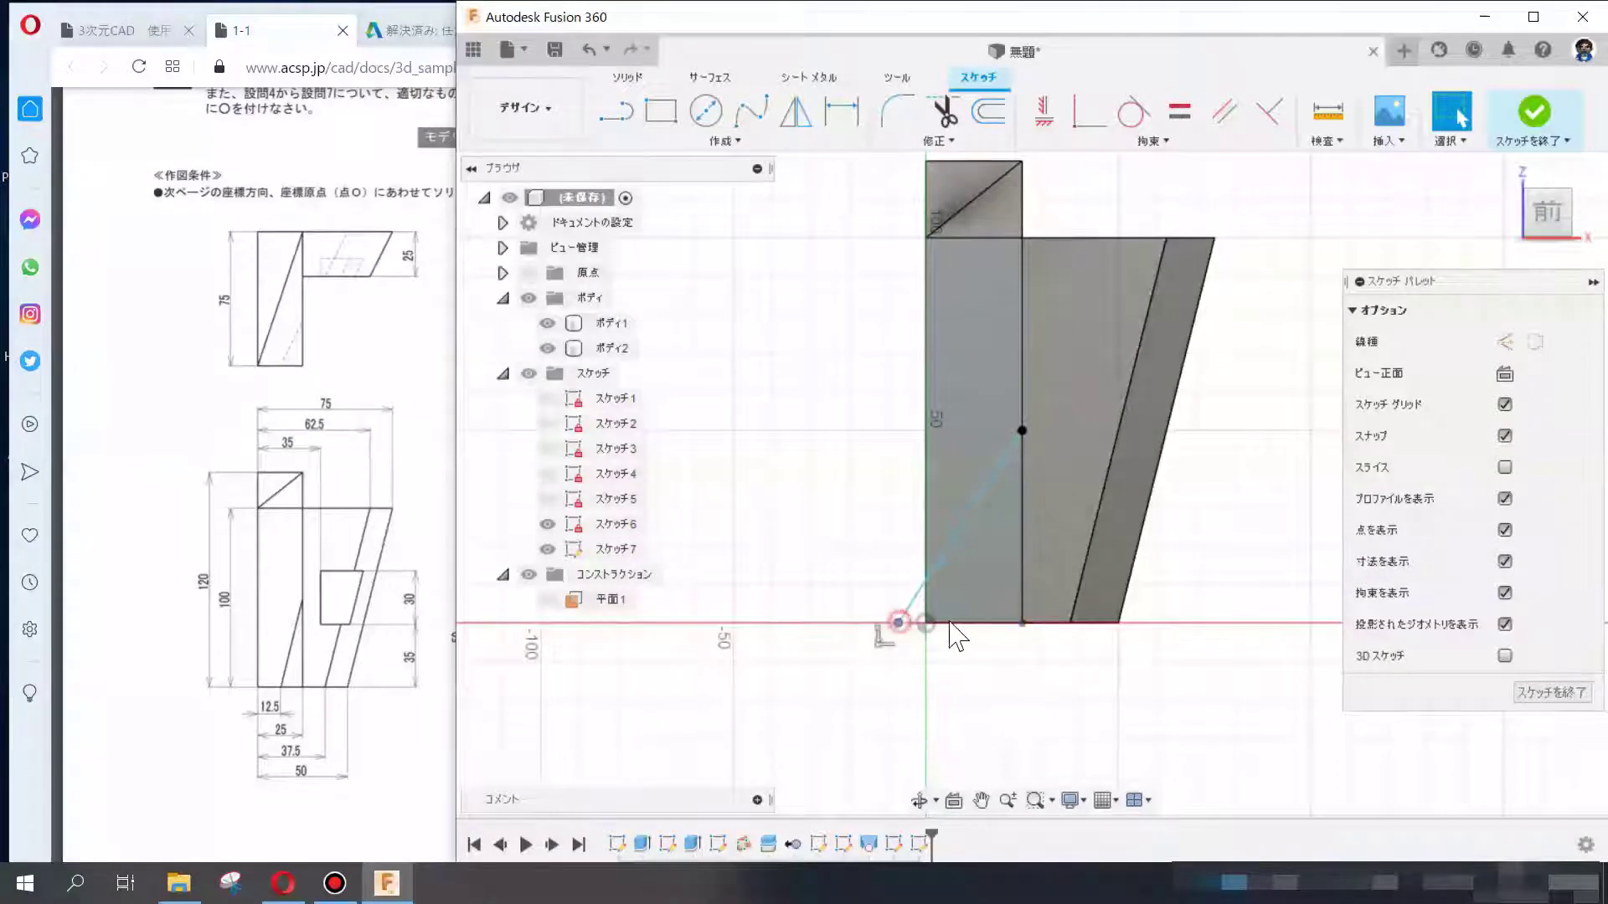
{"action": "scroll", "coordinate": [978, 637], "scroll_direction": "up", "scroll_amount": 3}
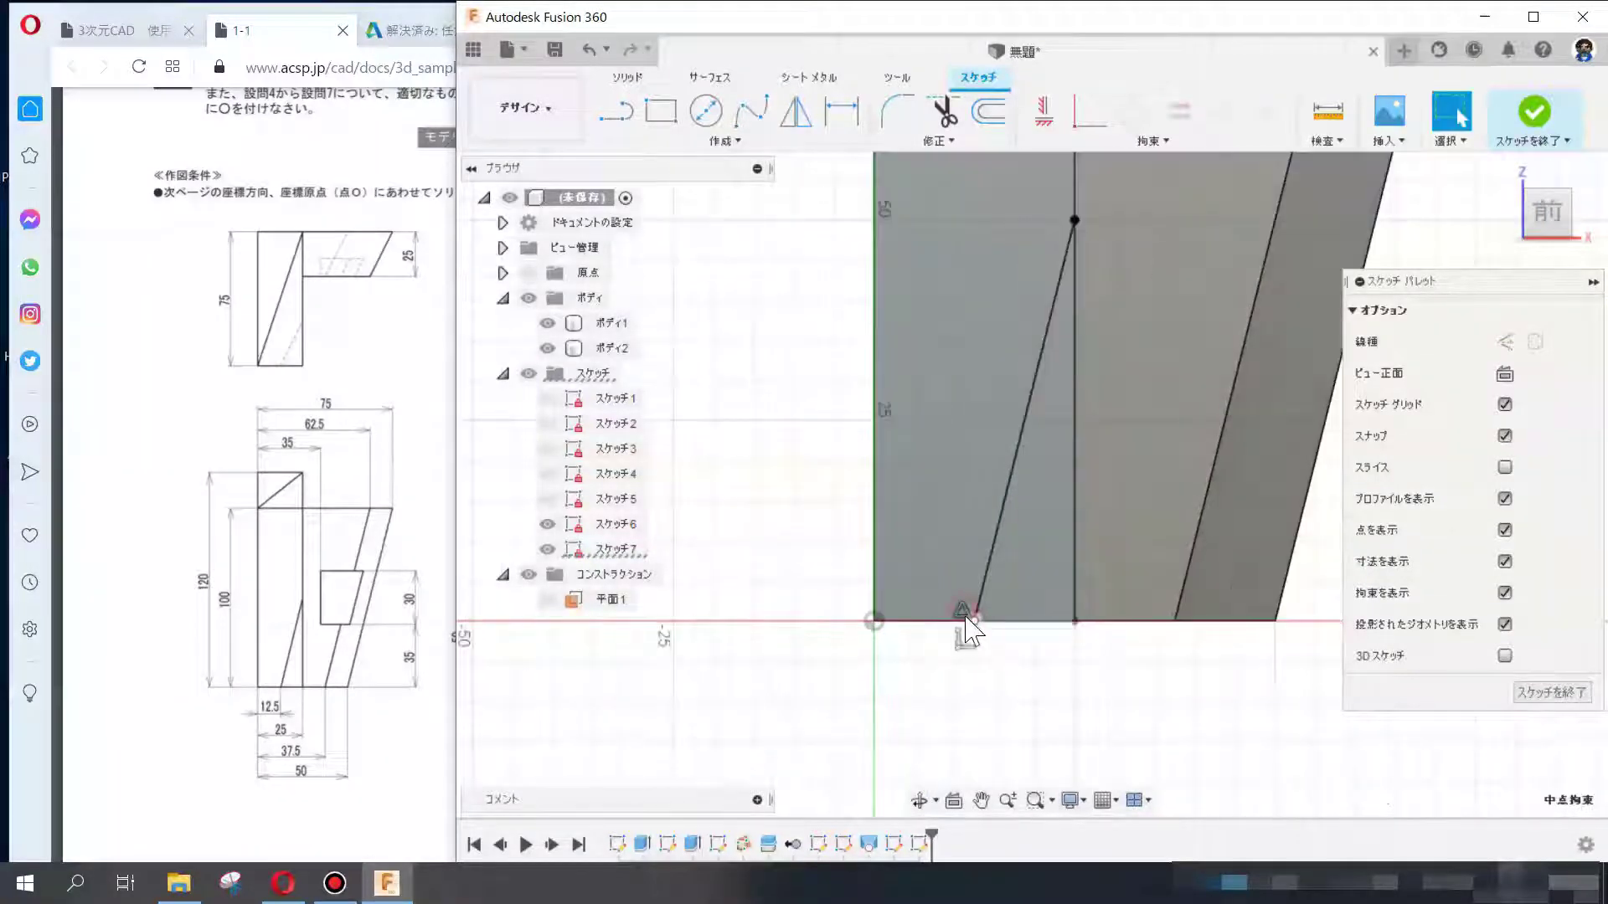
{"action": "left_click_drag", "start_coordinate": [974, 621], "coordinate": [1011, 621]}
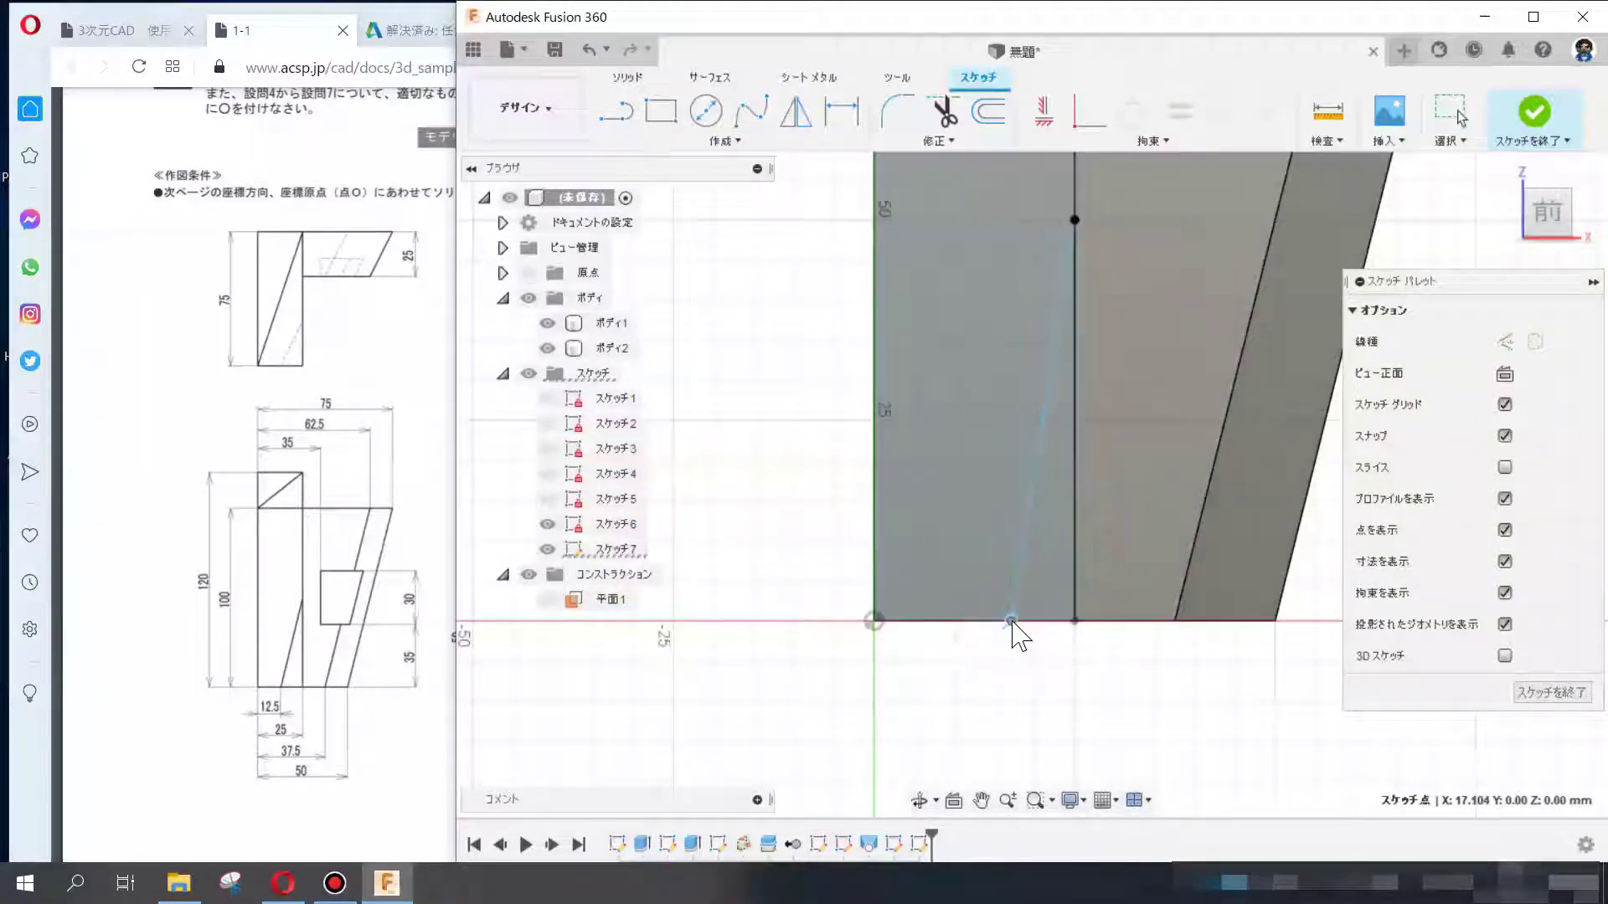
- Dimension the lower endpoint 12.5 mm from the left edge and finish the sketch
{"action": "key", "text": "d"}
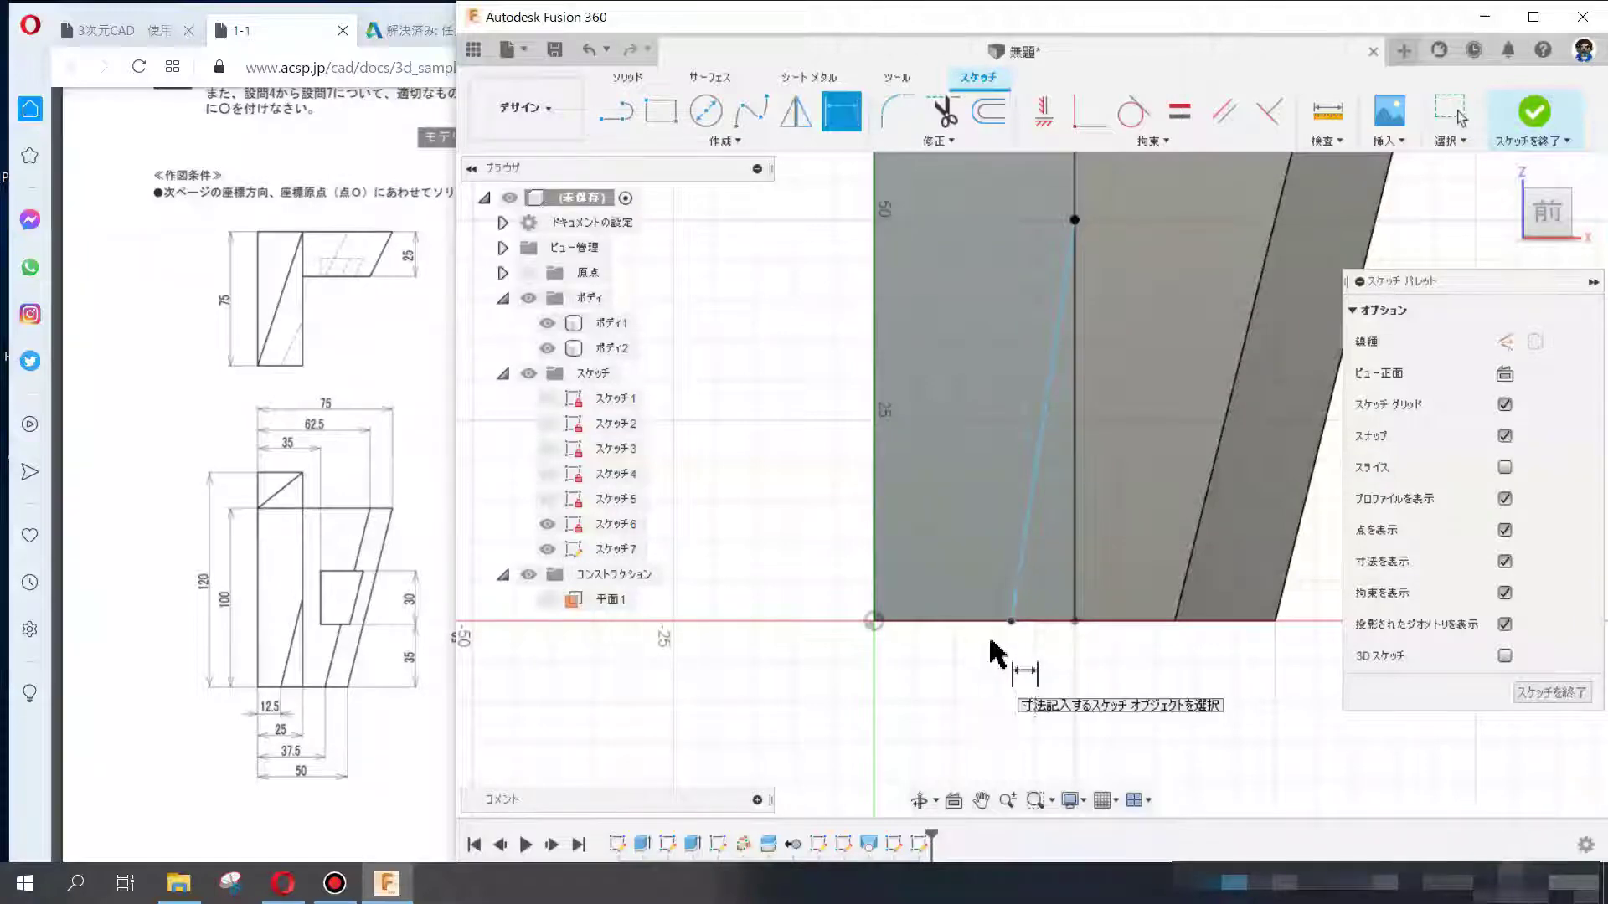
{"action": "left_click", "coordinate": [1011, 621]}
{"action": "left_click", "coordinate": [874, 607]}
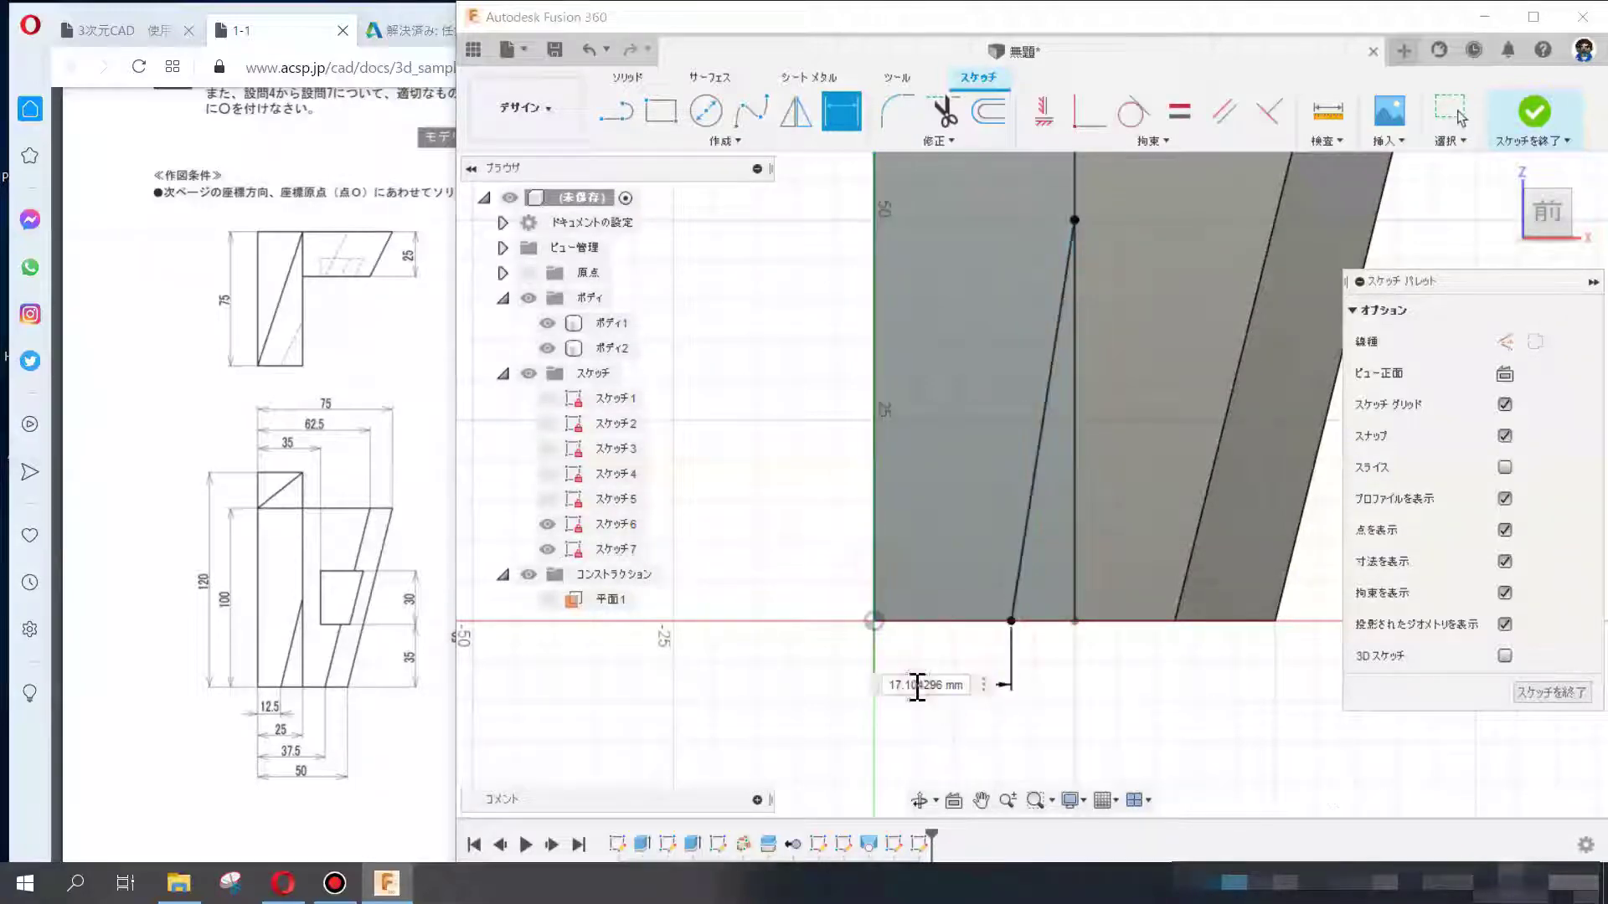
{"action": "left_click", "coordinate": [917, 684]}
{"action": "type", "text": "12.5"}
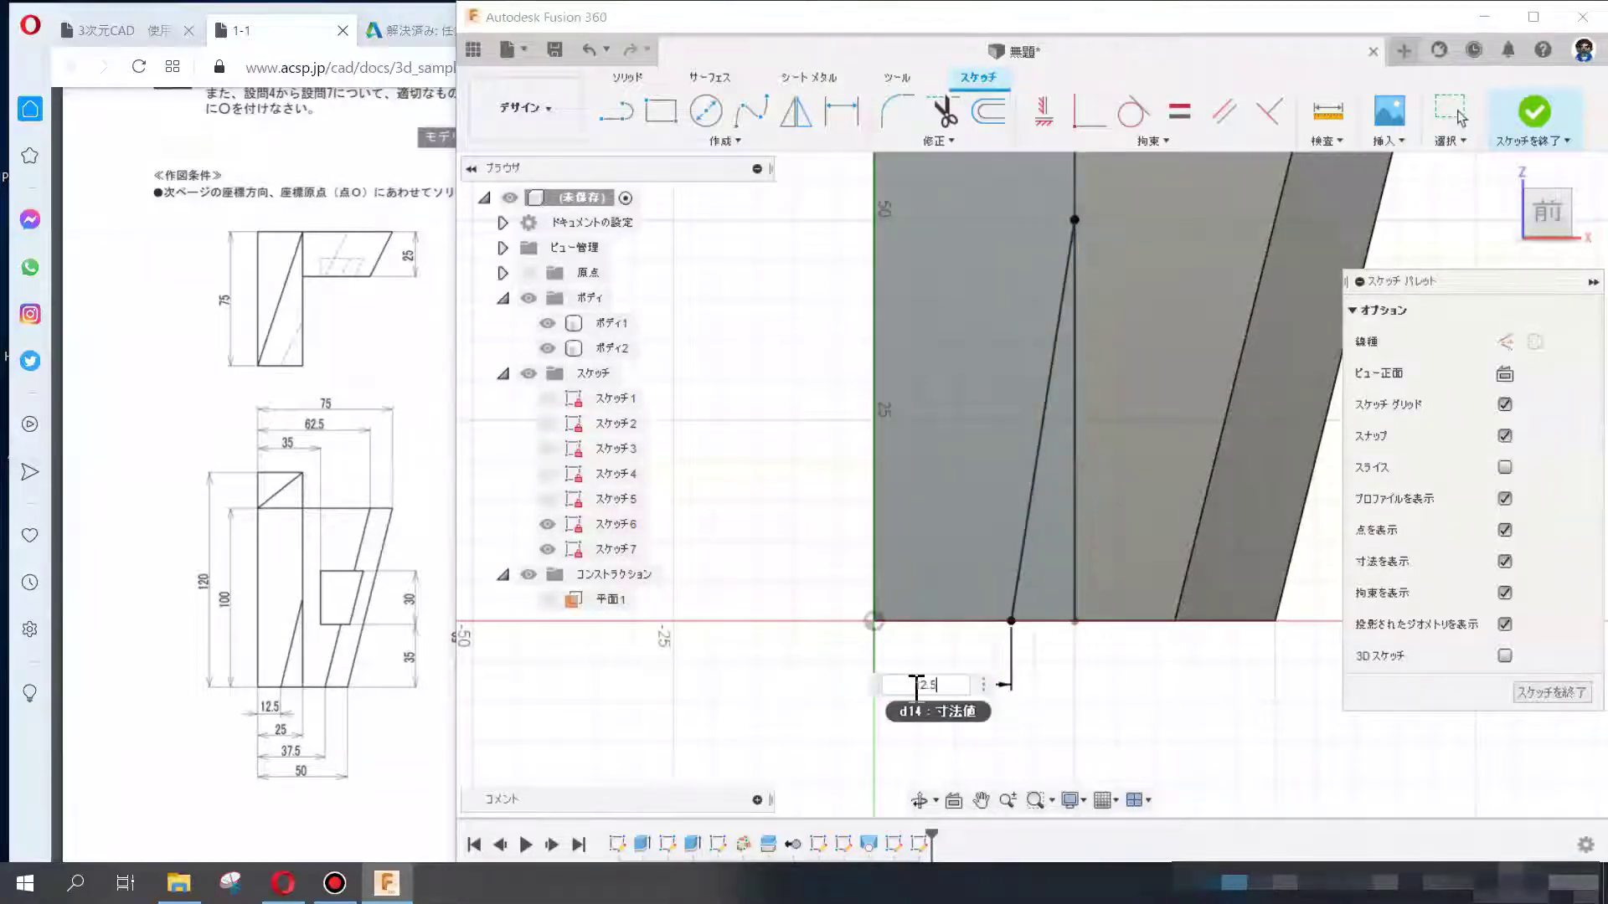
{"action": "key", "text": "Return"}
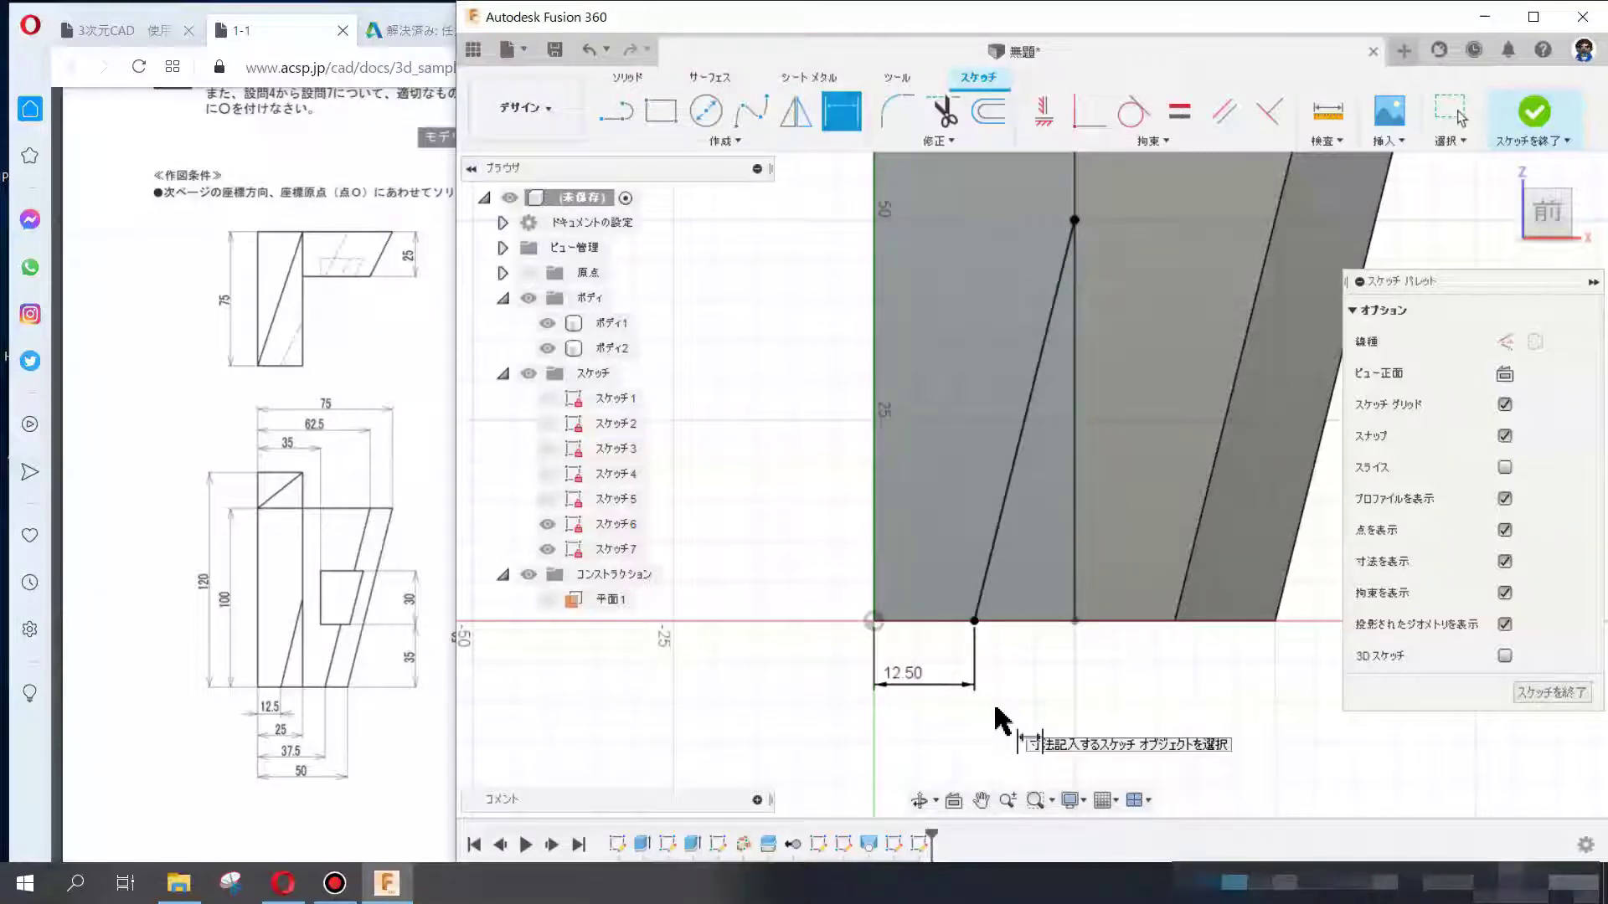
{"action": "key", "text": "Escape"}
{"action": "mouse_move", "coordinate": [994, 717]}
{"action": "middle_mouse_down", "text": "shift"}
{"action": "mouse_move", "coordinate": [900, 608]}
{"action": "mouse_move", "coordinate": [912, 661]}
{"action": "middle_mouse_up", "text": "shift"}
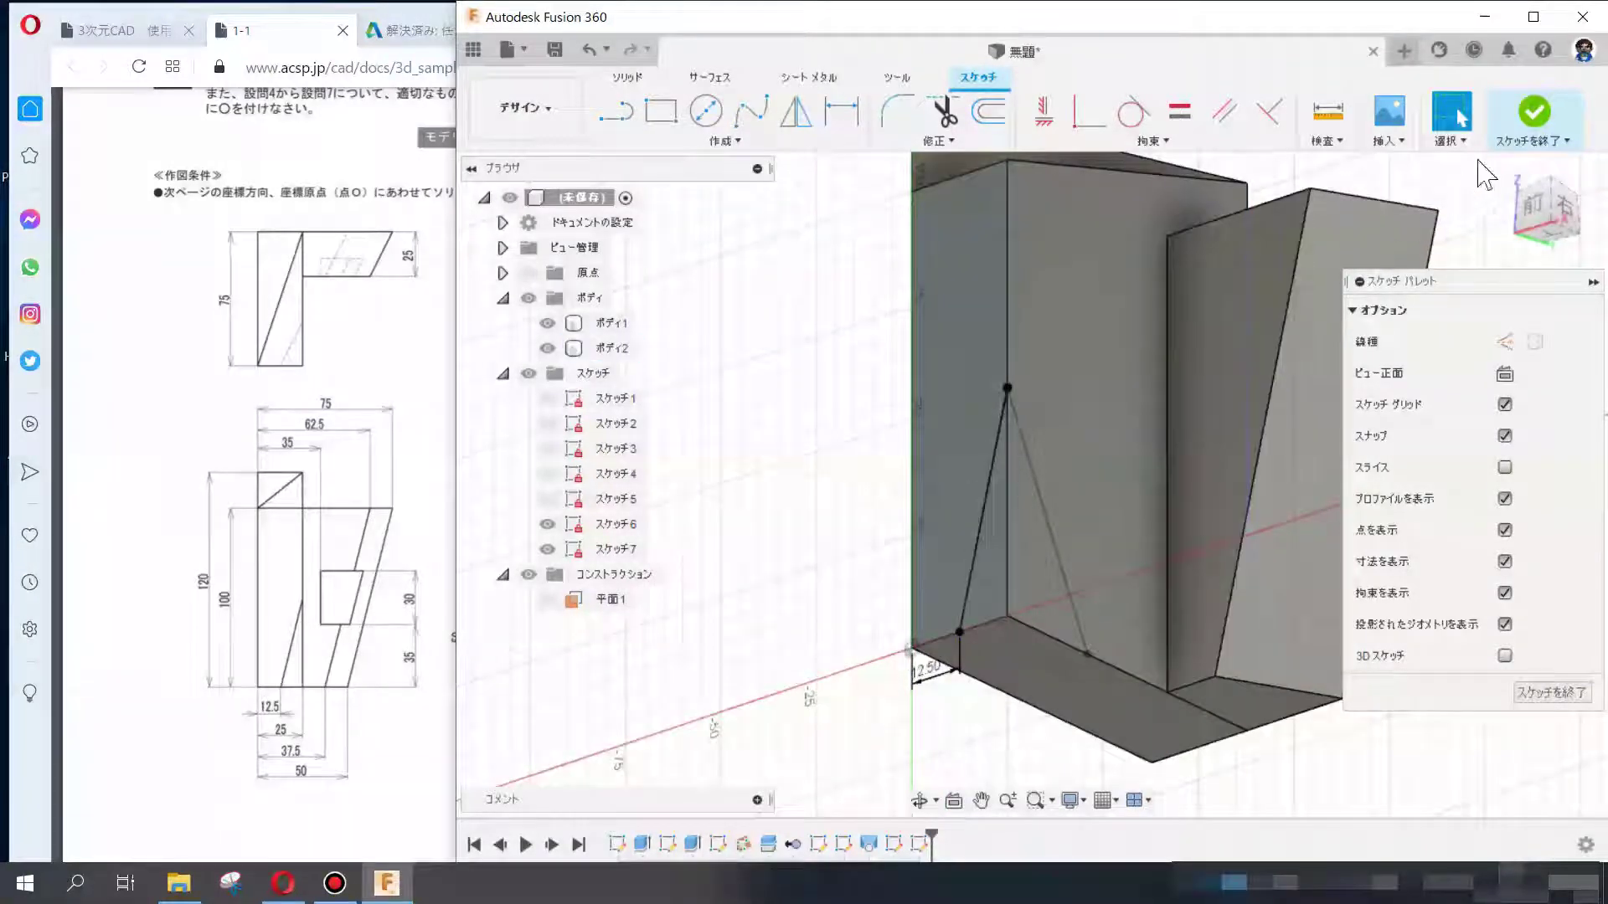
{"action": "left_click", "coordinate": [1534, 112]}
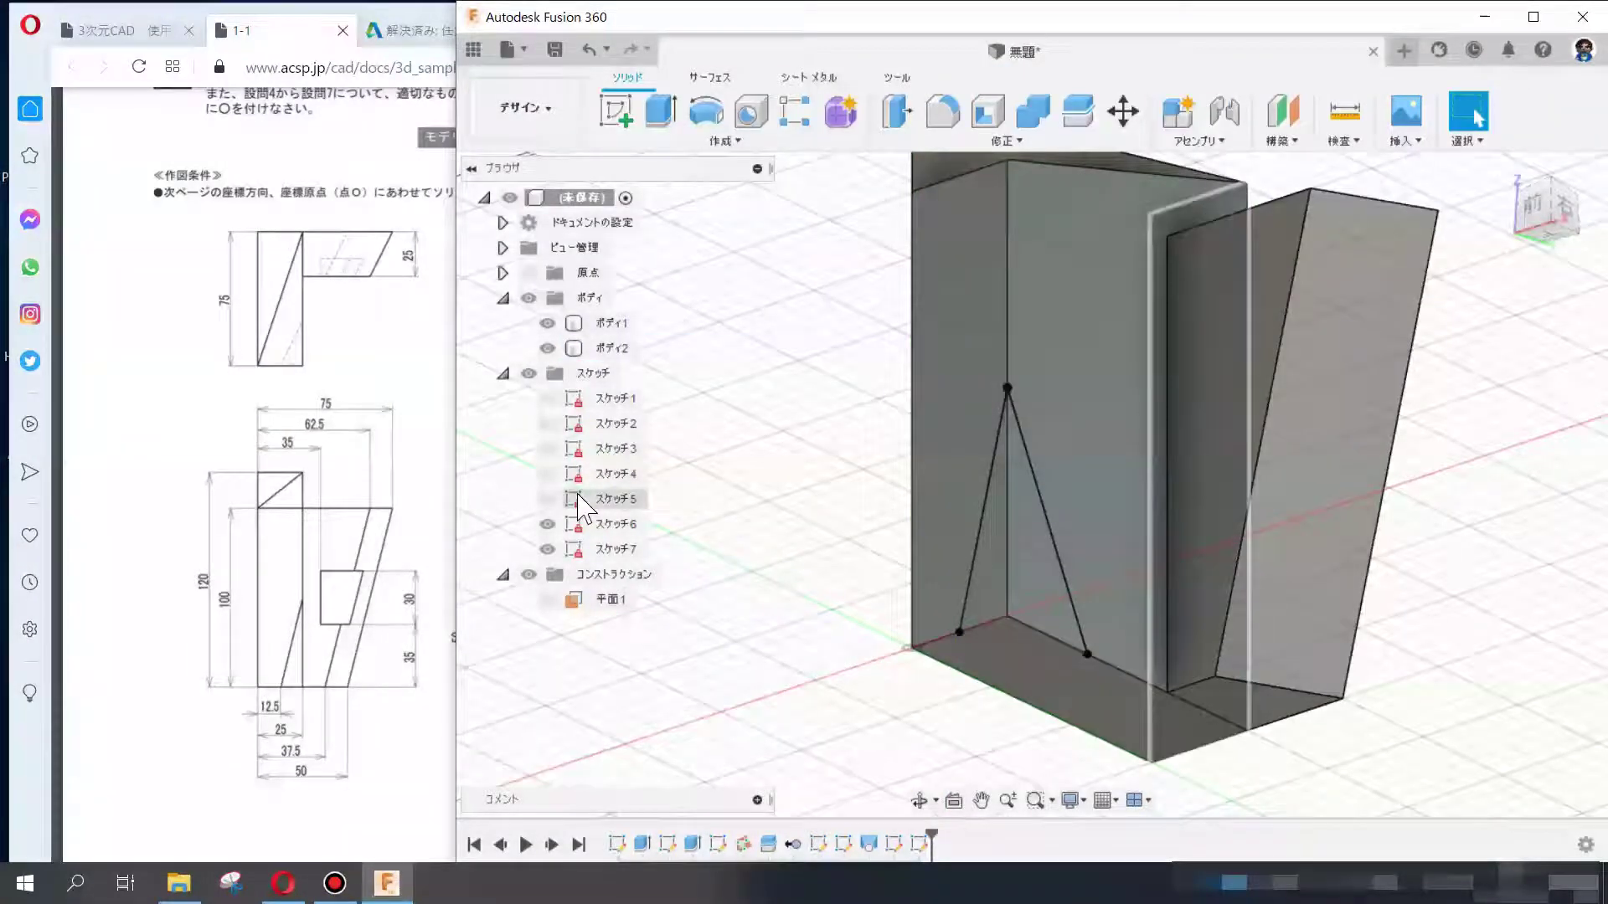
- Create a construction plane through three points at the notch lines' corners
{"action": "left_click", "coordinate": [1279, 141]}
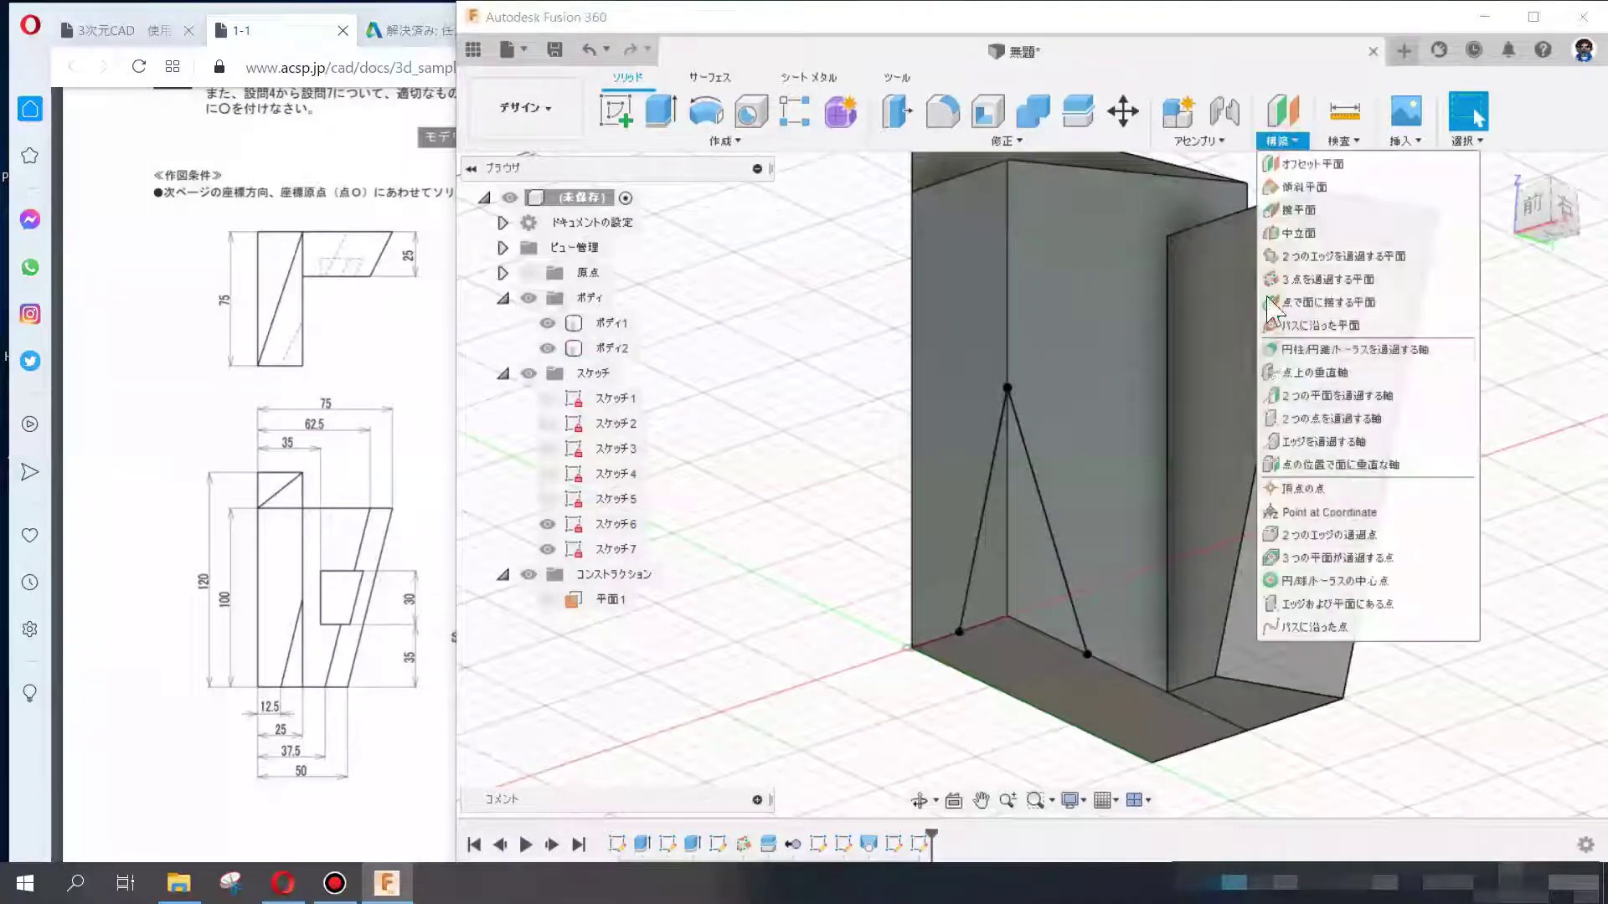
{"action": "left_click", "coordinate": [1321, 289]}
{"action": "left_click", "coordinate": [960, 632]}
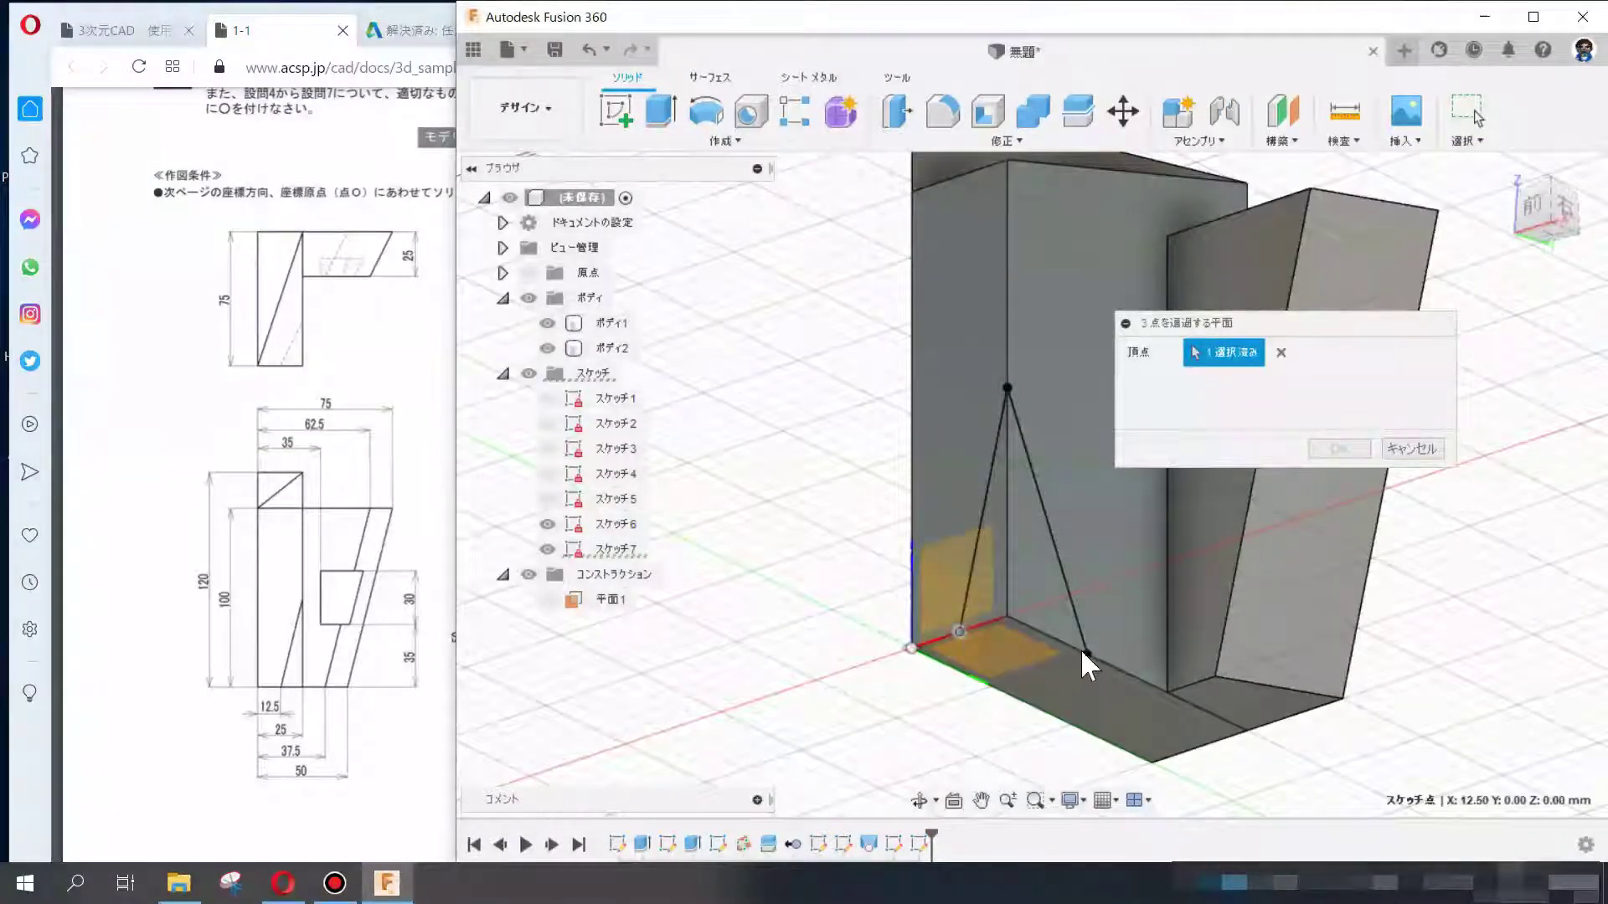
{"action": "left_click", "coordinate": [1008, 388]}
{"action": "left_click", "coordinate": [1338, 450]}
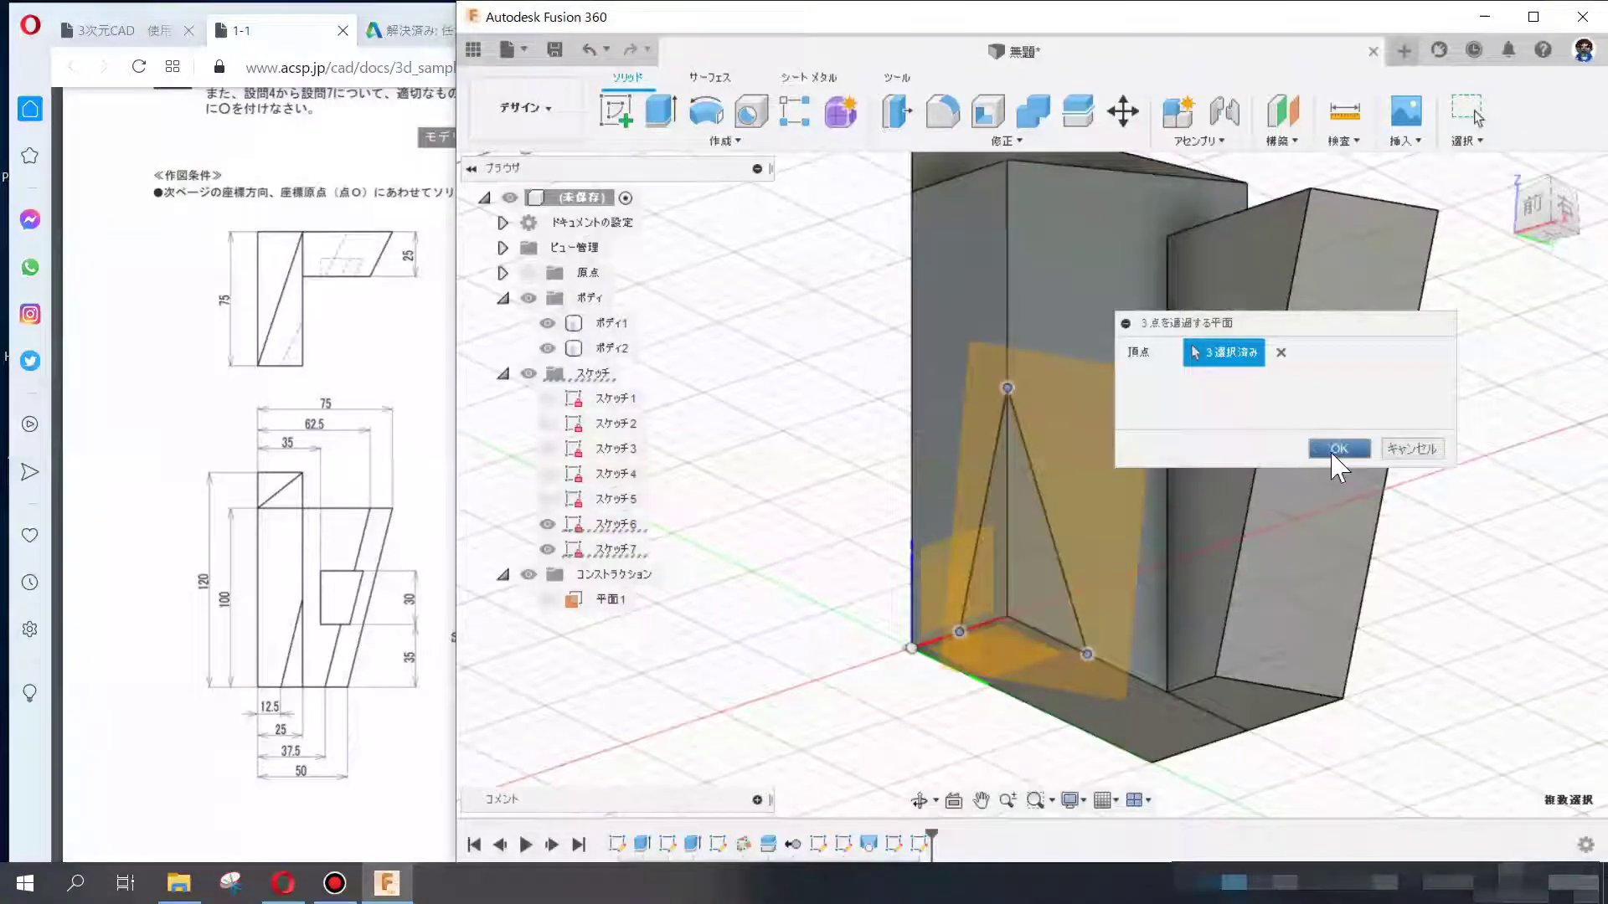
- Toggle ボディ1 and ボディ2 visibility to check the new plane's position
{"action": "scroll", "coordinate": [1122, 661], "scroll_direction": "down", "scroll_amount": 2}
{"action": "middle_click_drag", "start_coordinate": [1121, 662], "coordinate": [824, 653], "text": "shift"}
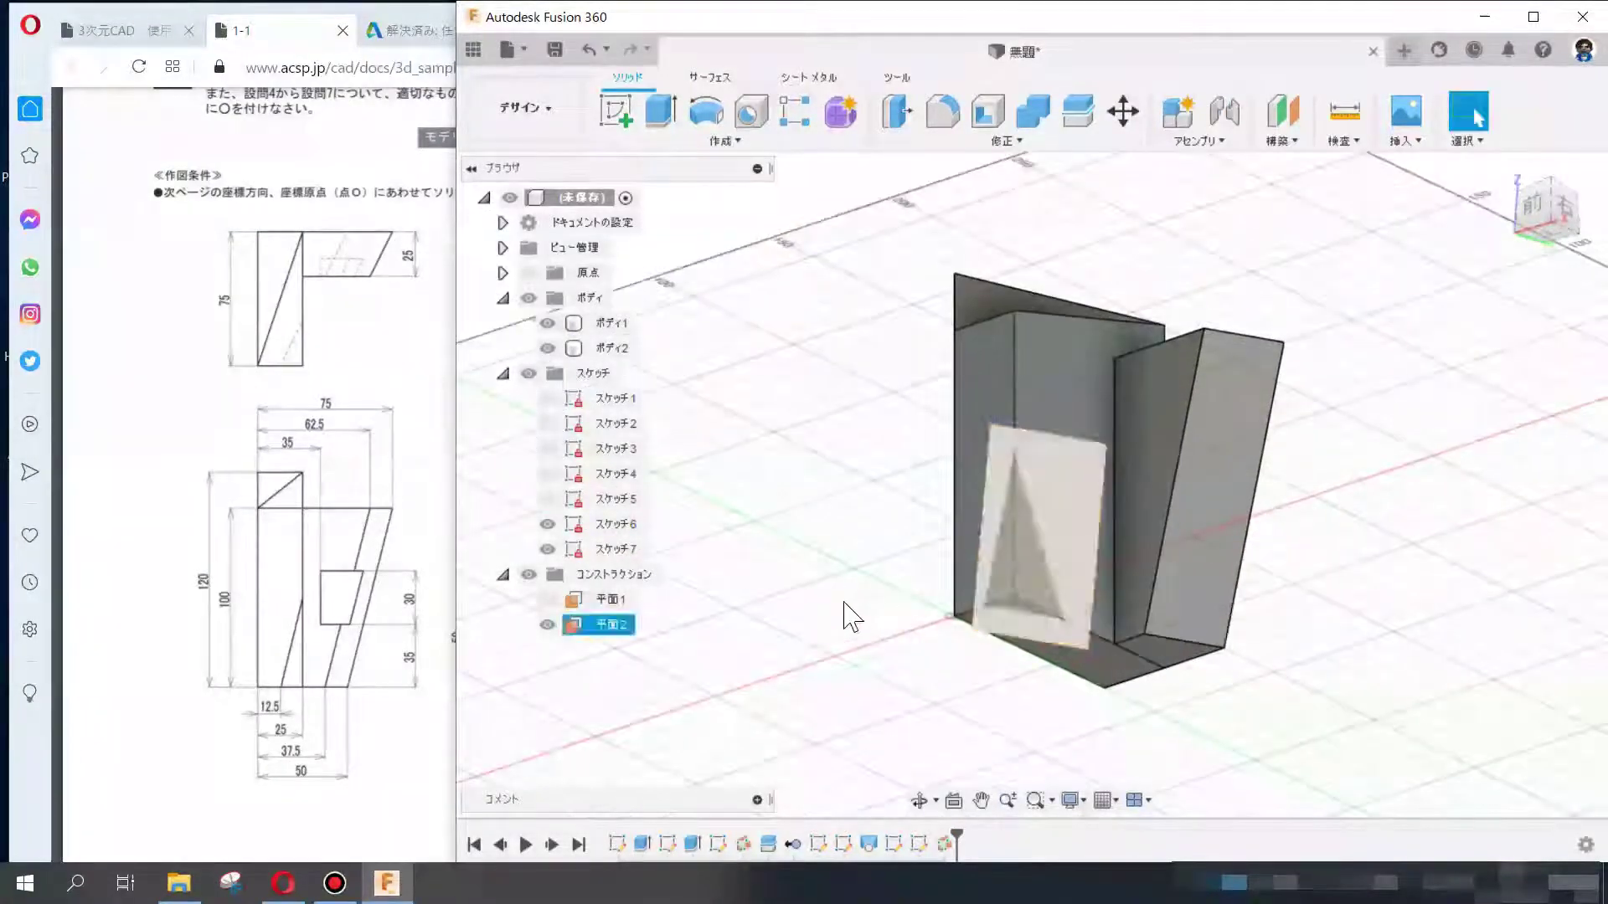
{"action": "left_click", "coordinate": [547, 323]}
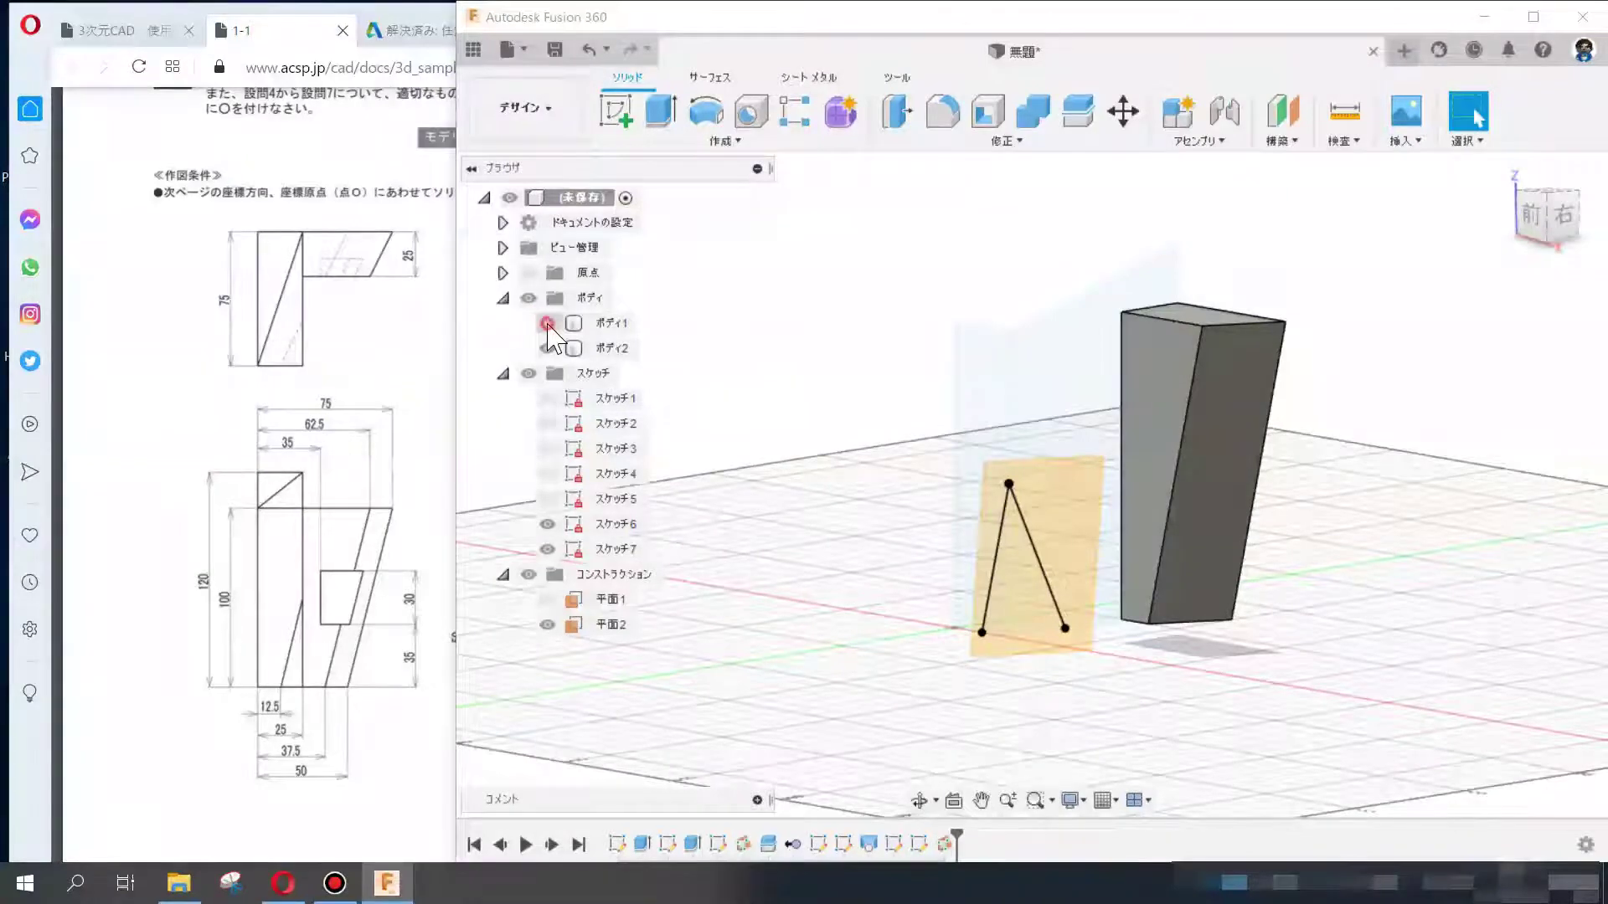
{"action": "left_click", "coordinate": [548, 324]}
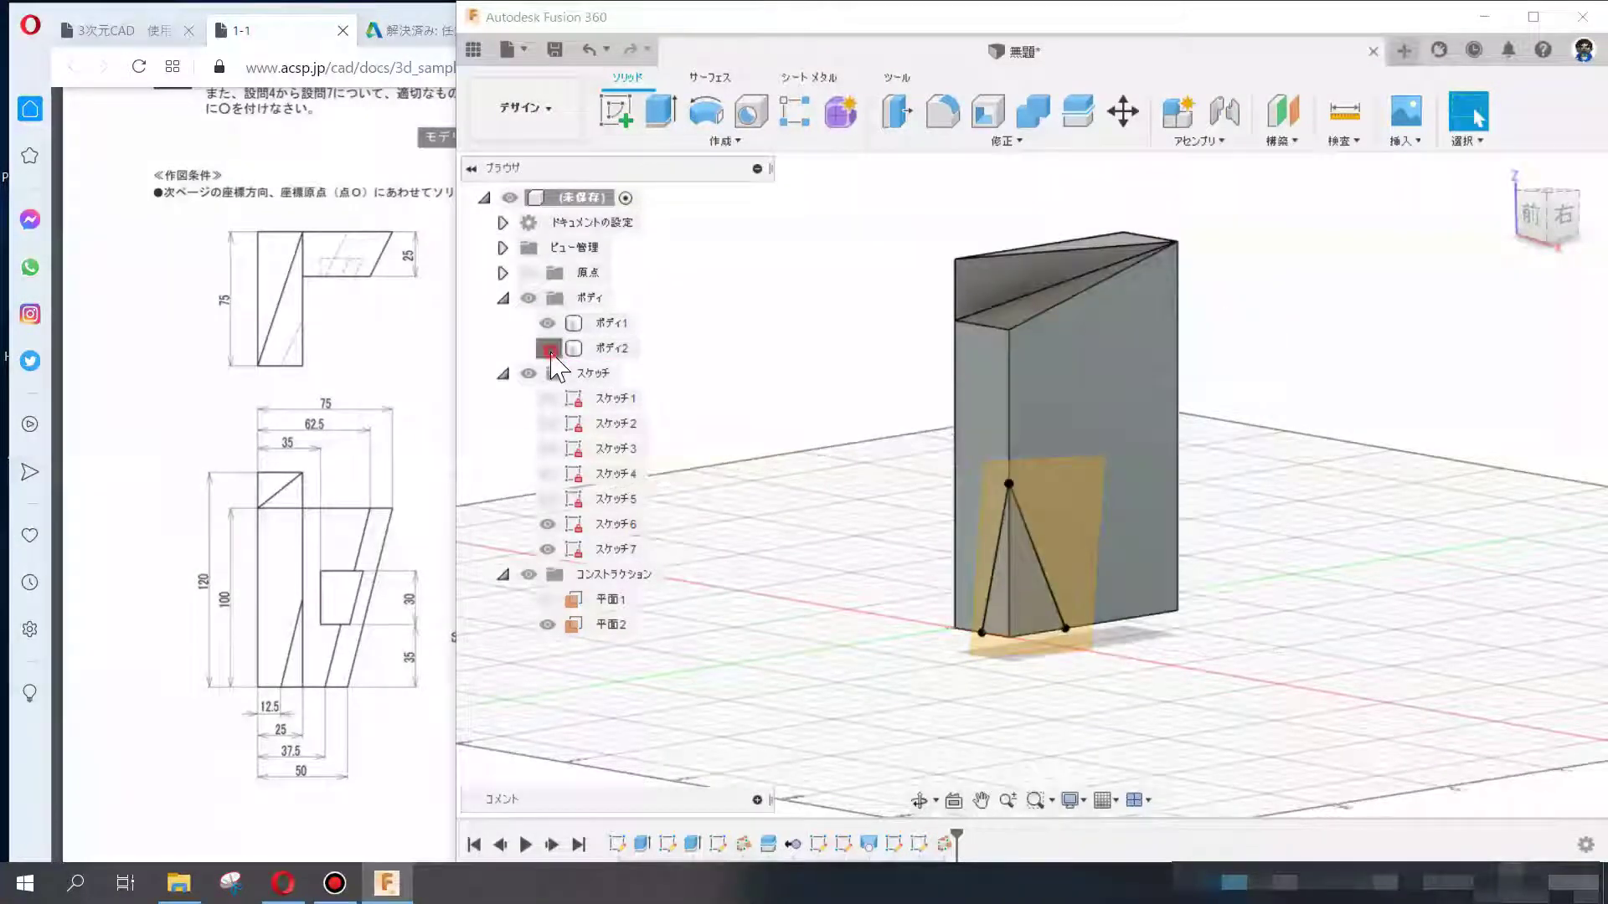
{"action": "left_click", "coordinate": [549, 350]}
{"action": "left_click", "coordinate": [1009, 141]}
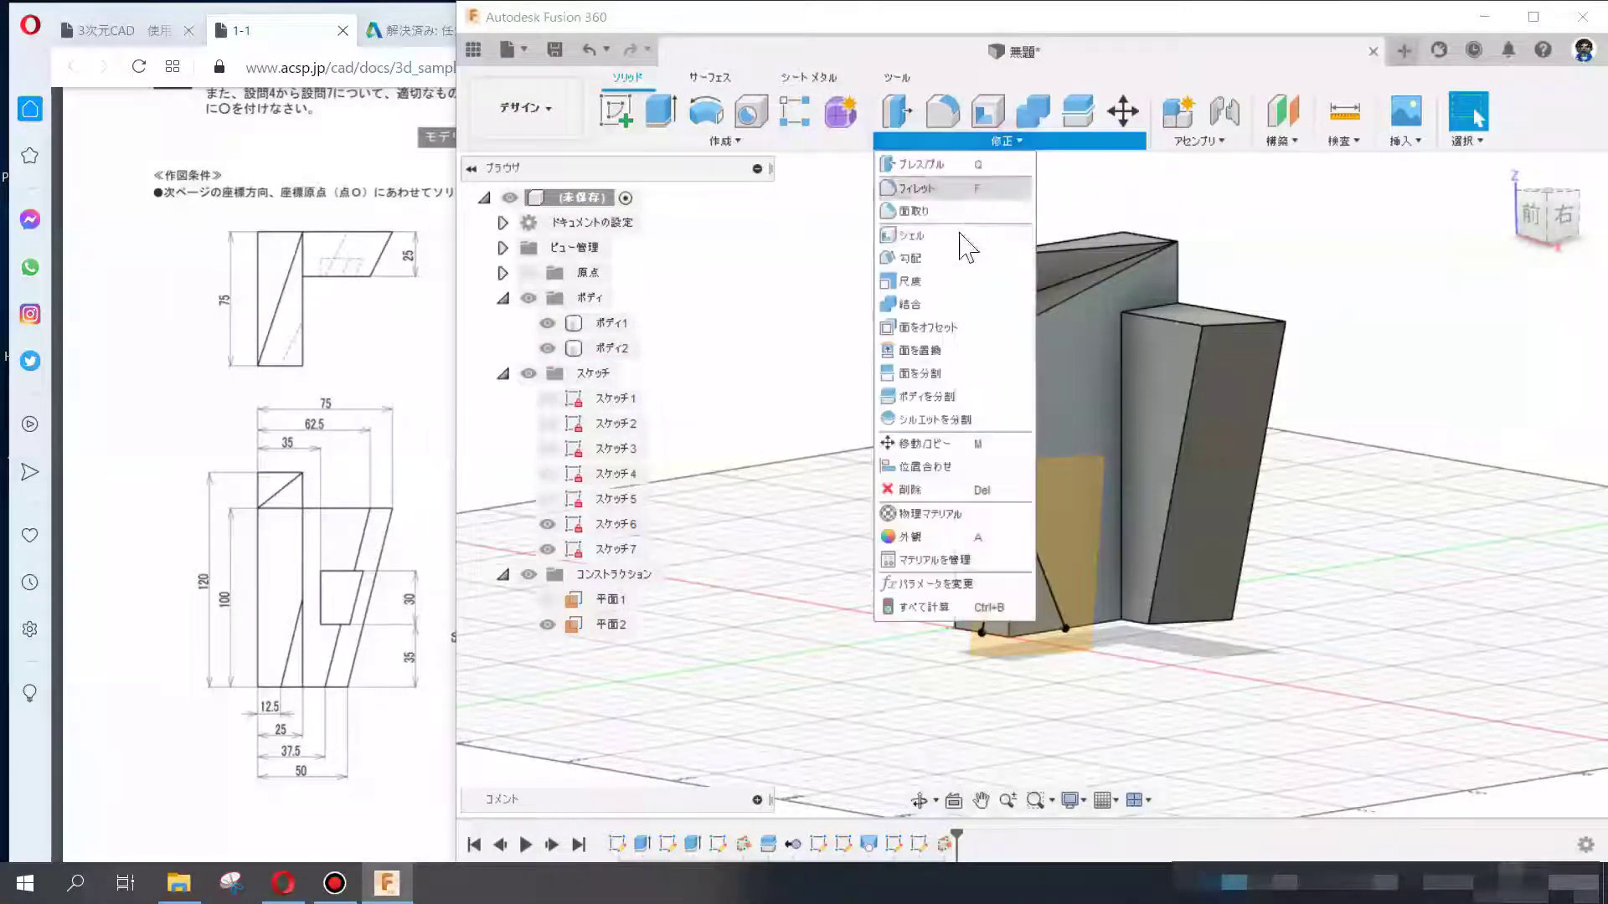
- Split ボディ1 using construction plane 平面2
{"action": "left_click", "coordinate": [933, 396]}
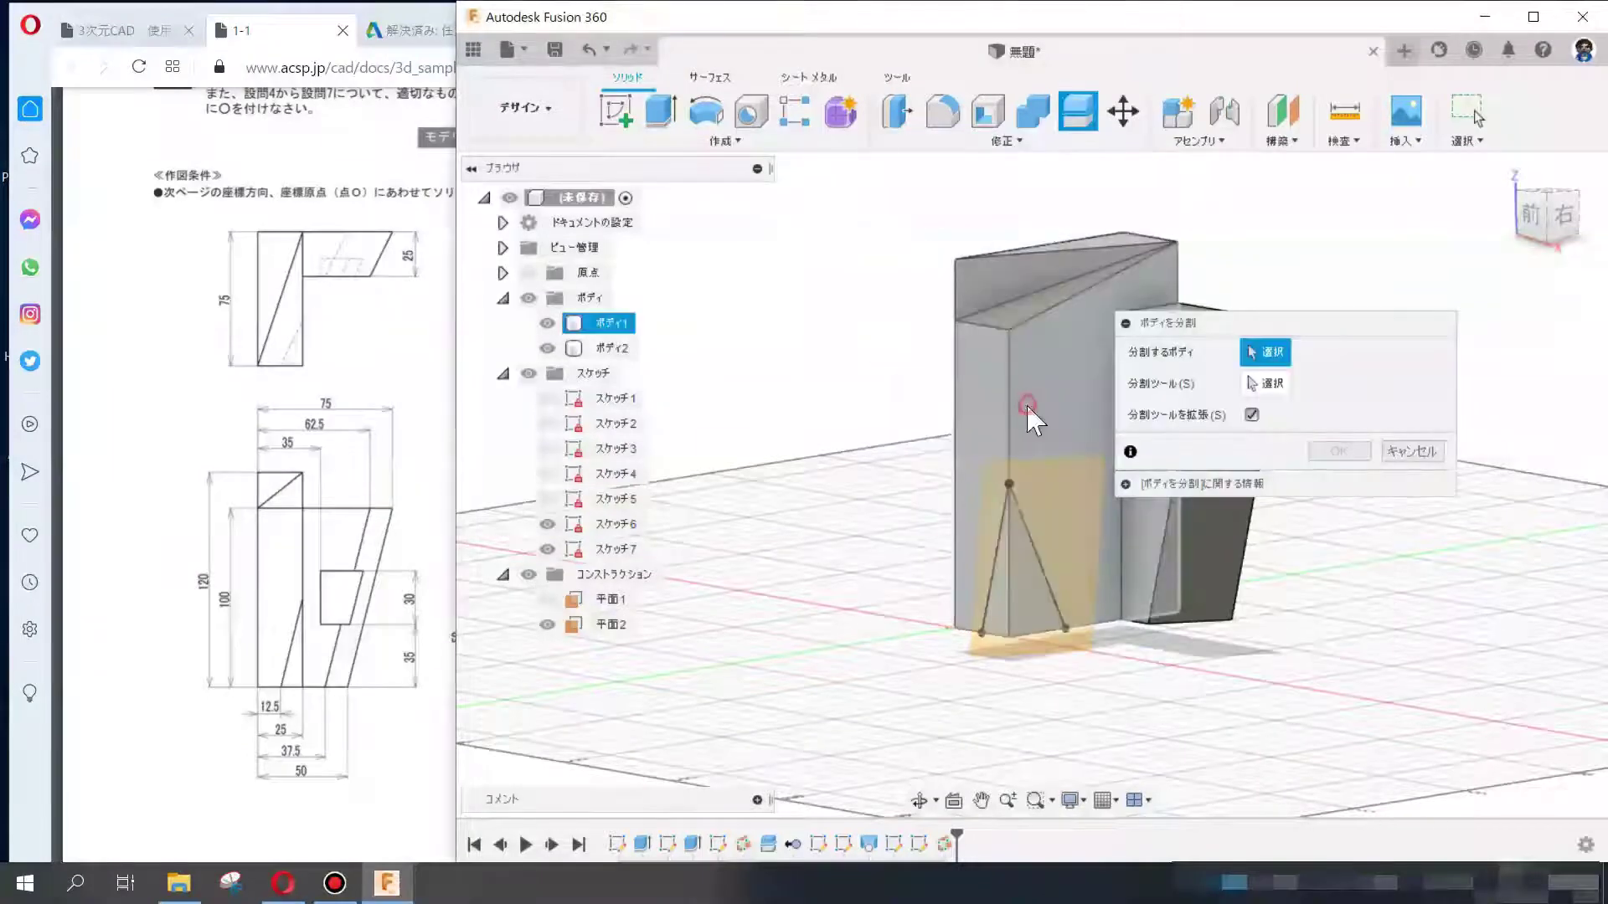
{"action": "left_click", "coordinate": [1063, 638]}
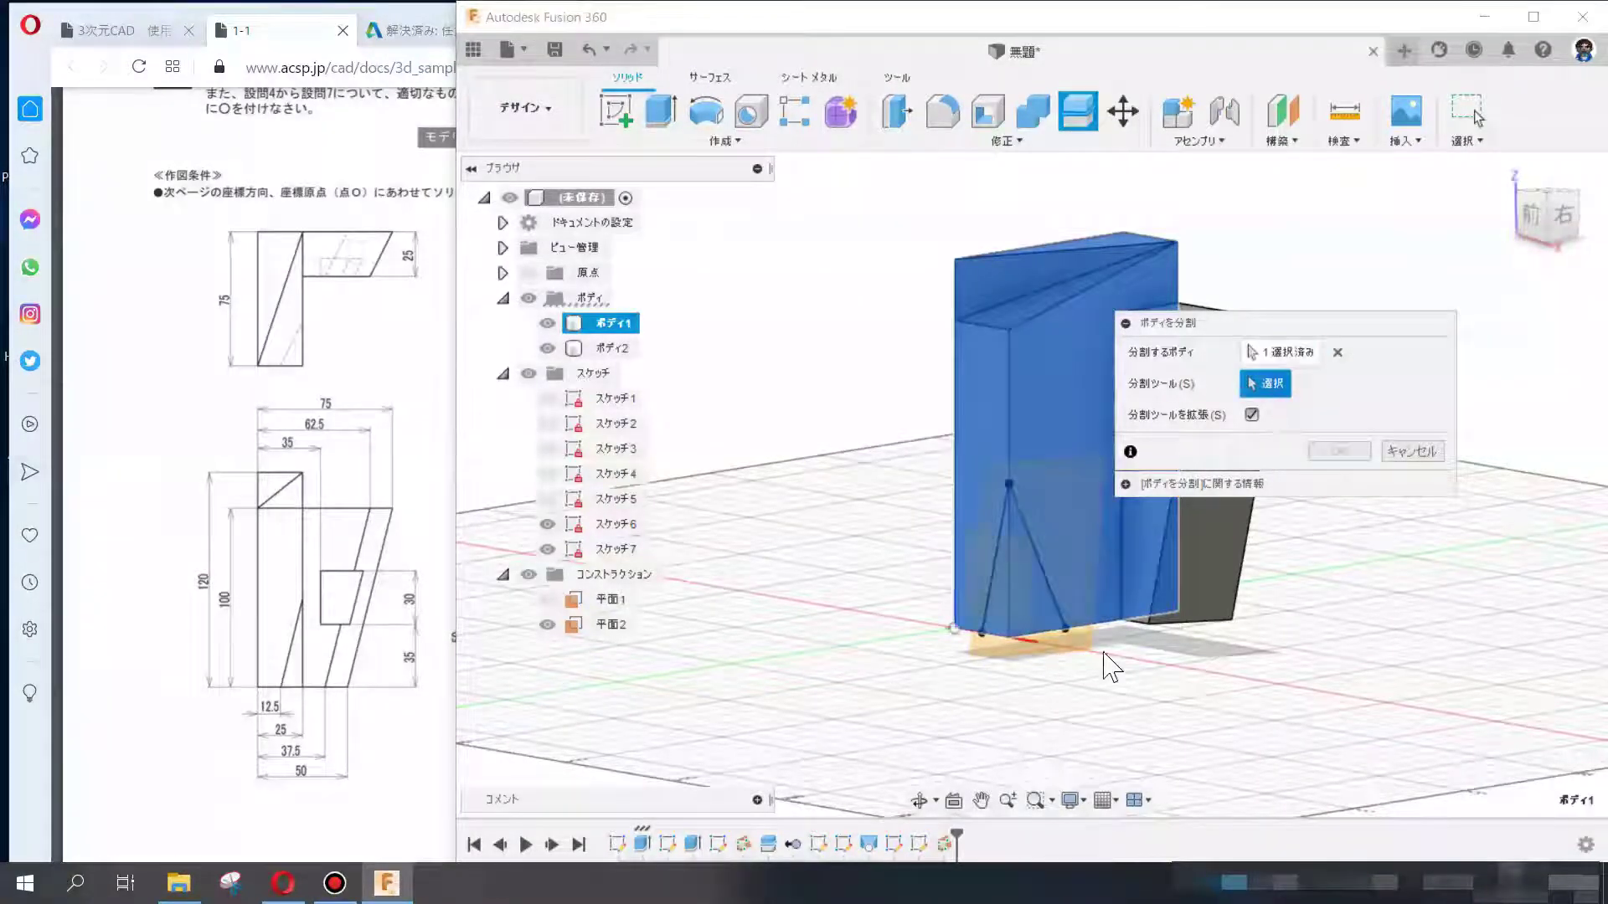
{"action": "left_click", "coordinate": [1057, 654]}
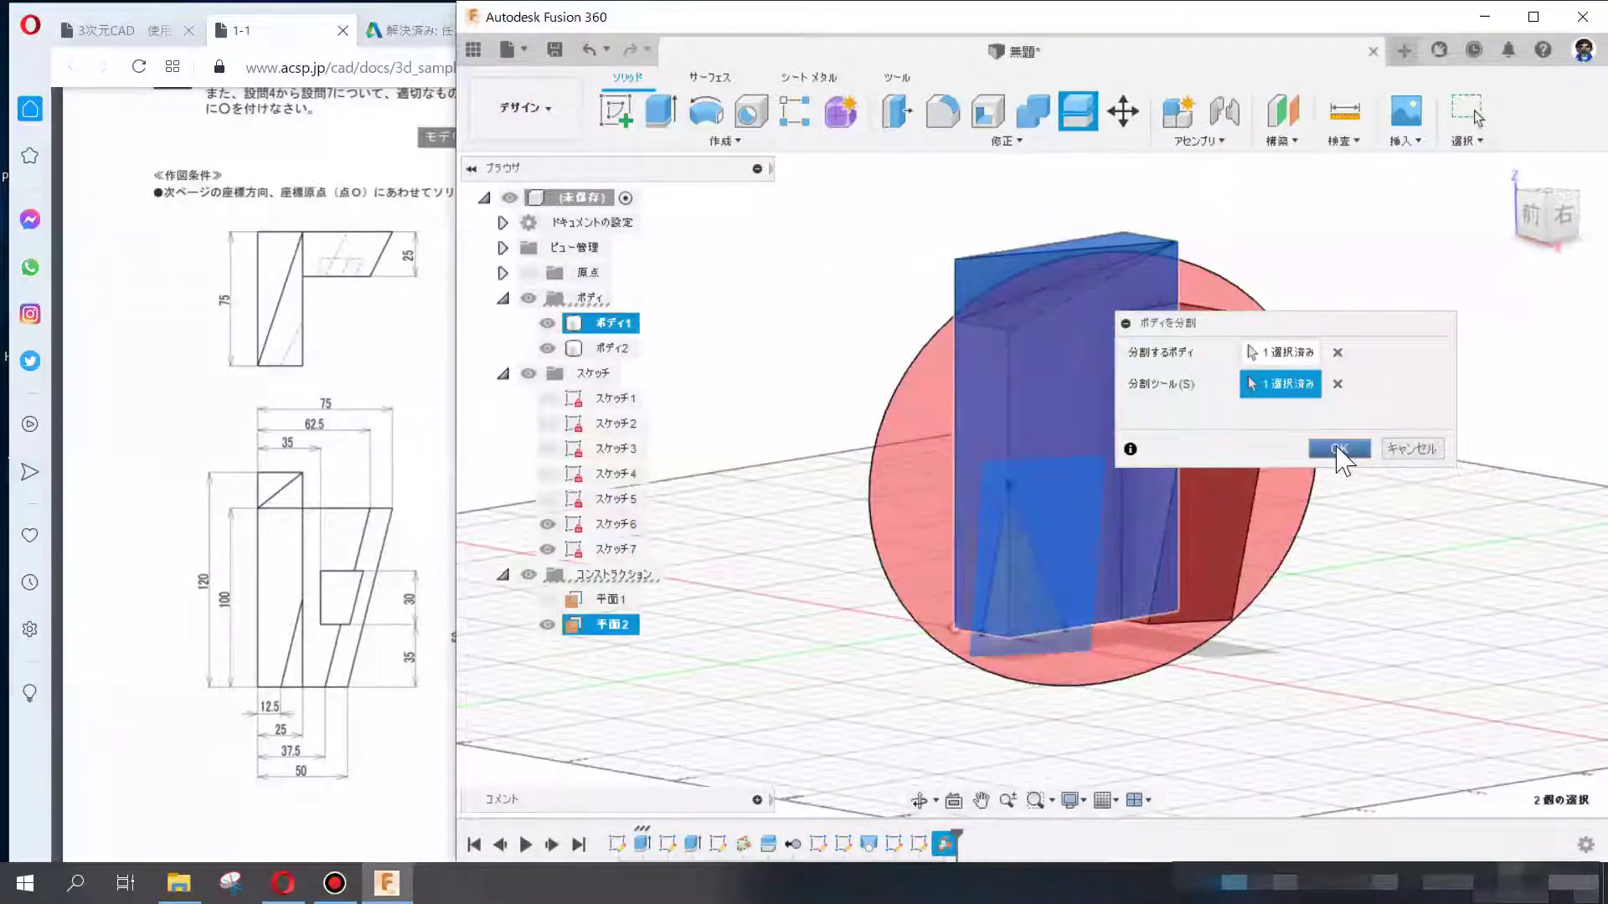
{"action": "mouse_move", "coordinate": [1290, 614]}
{"action": "middle_mouse_down", "text": "shift"}
{"action": "mouse_move", "coordinate": [1094, 691]}
{"action": "mouse_move", "coordinate": [1273, 481]}
{"action": "middle_mouse_up", "text": "shift"}
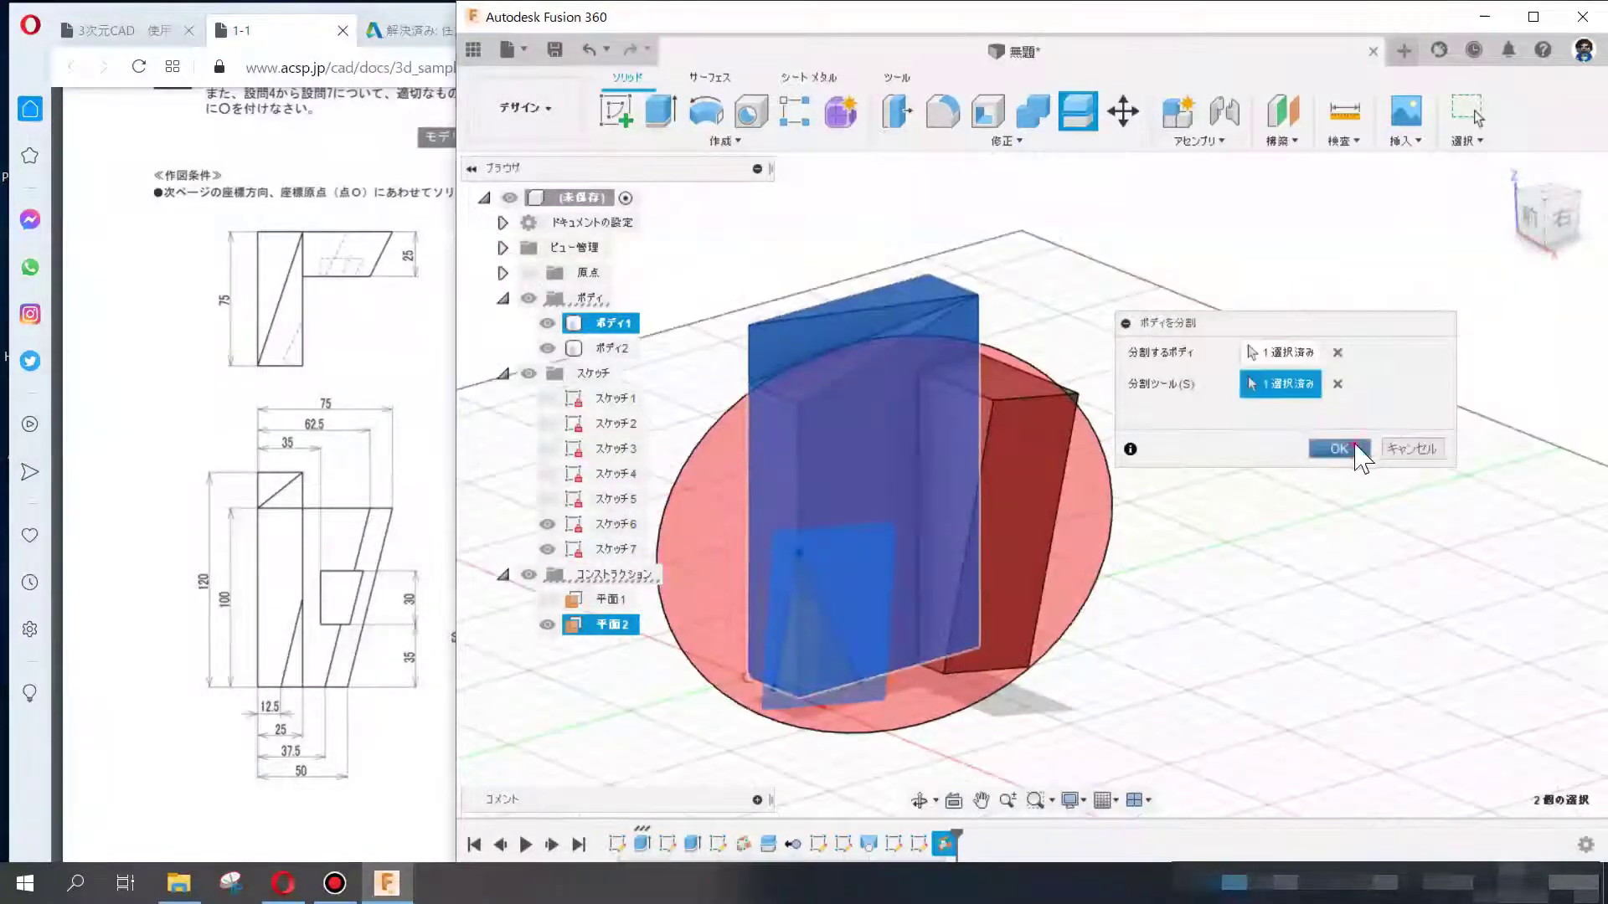
{"action": "left_click", "coordinate": [1338, 450]}
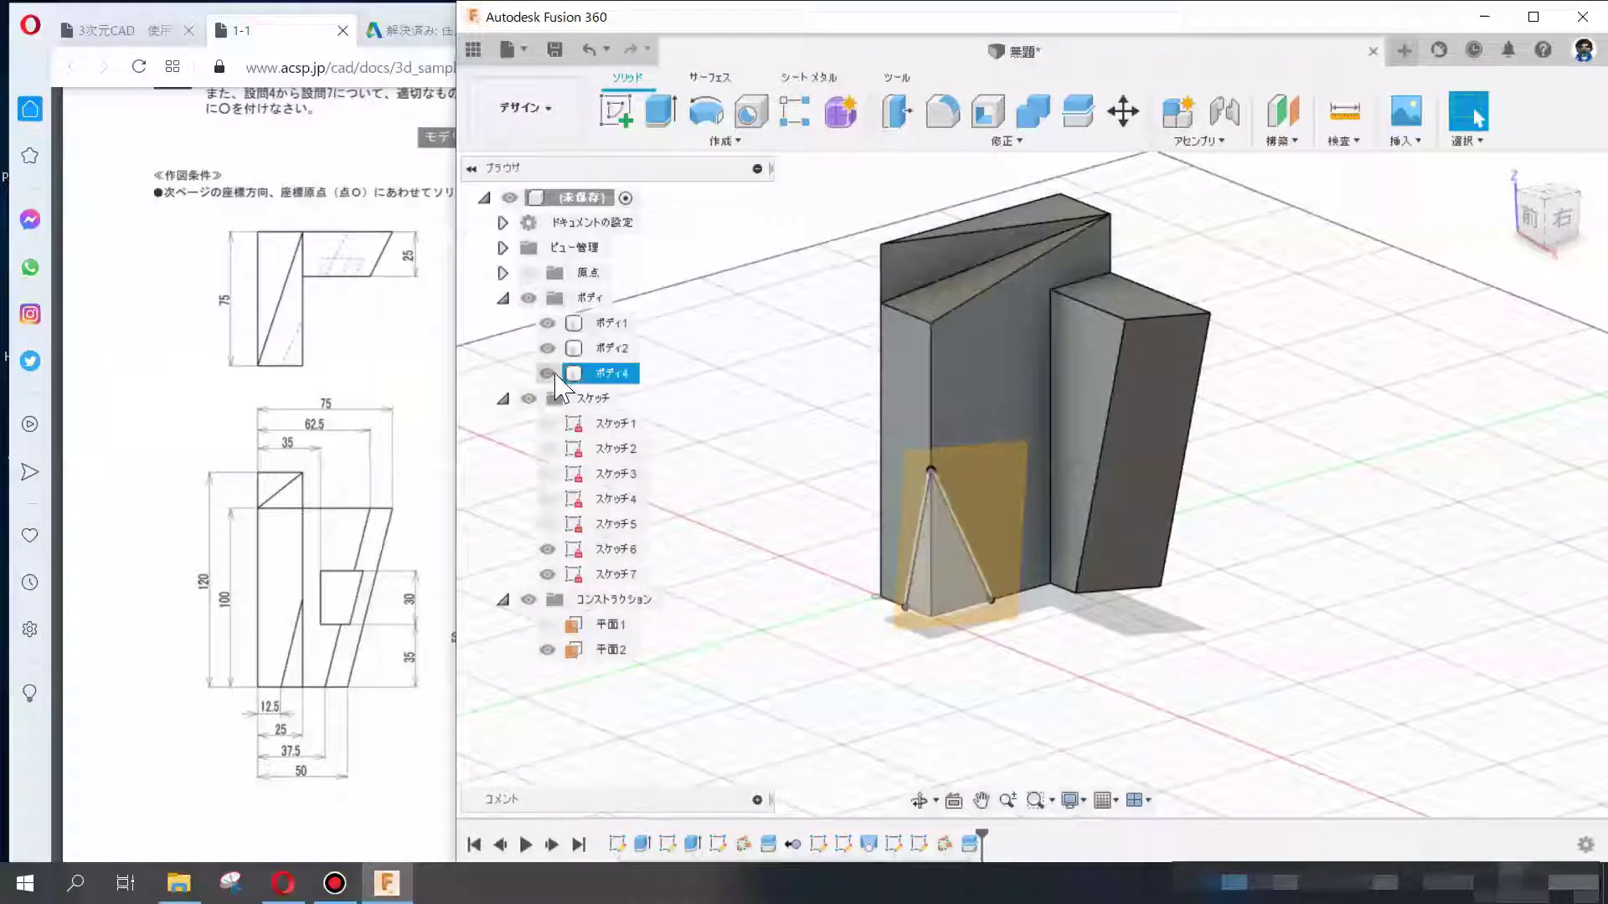
- Remove the split-off triangular body and hide plane 平面2
{"action": "left_click", "coordinate": [607, 372]}
{"action": "right_click", "coordinate": [600, 377]}
{"action": "left_click", "coordinate": [645, 689]}
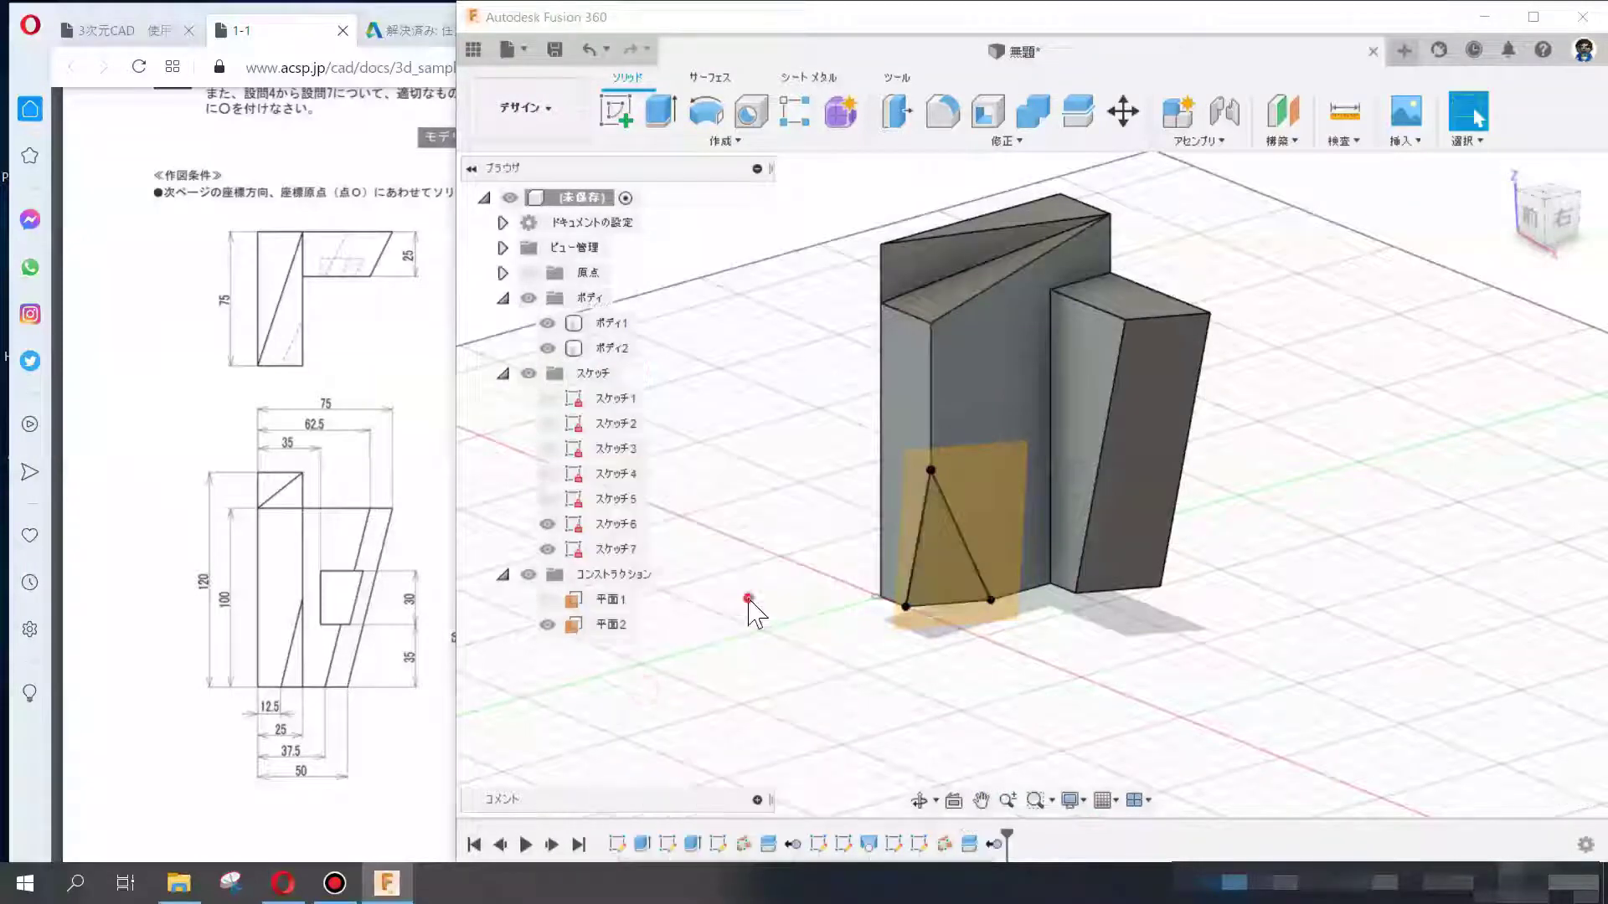
{"action": "left_click", "coordinate": [547, 624]}
{"action": "mouse_move", "coordinate": [736, 585]}
{"action": "middle_mouse_down", "text": "shift"}
{"action": "mouse_move", "coordinate": [760, 631]}
{"action": "mouse_move", "coordinate": [832, 584]}
{"action": "mouse_move", "coordinate": [832, 567]}
{"action": "mouse_move", "coordinate": [818, 584]}
{"action": "middle_mouse_up", "text": "shift"}
{"action": "middle_click_drag", "start_coordinate": [1332, 395], "coordinate": [1292, 540], "text": "shift"}
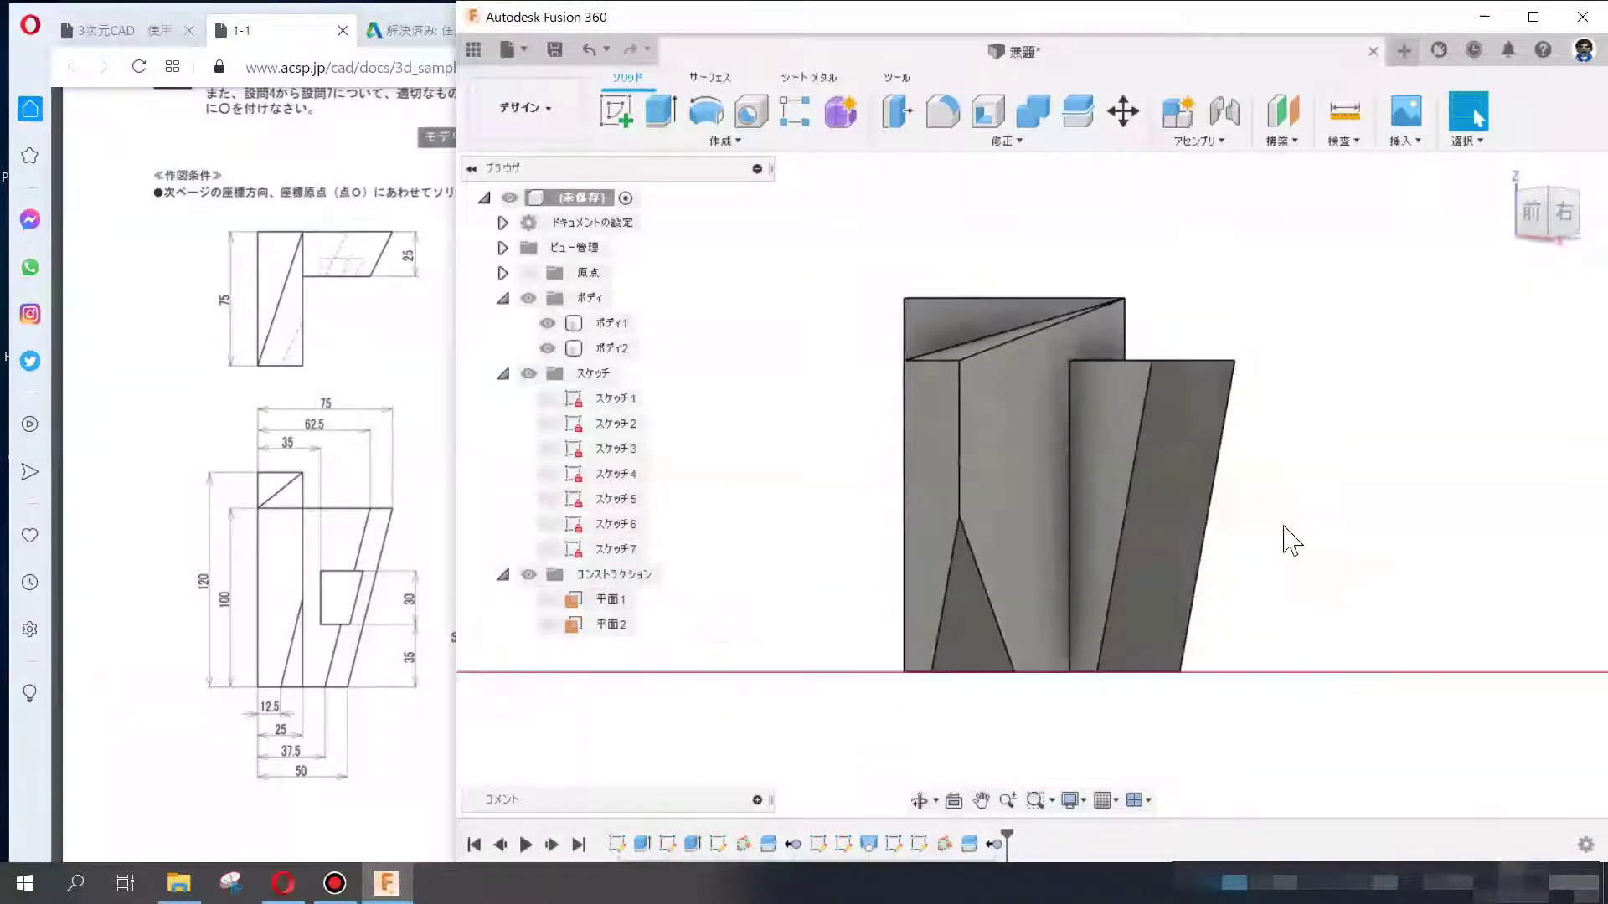
{"action": "left_click", "coordinate": [1531, 211]}
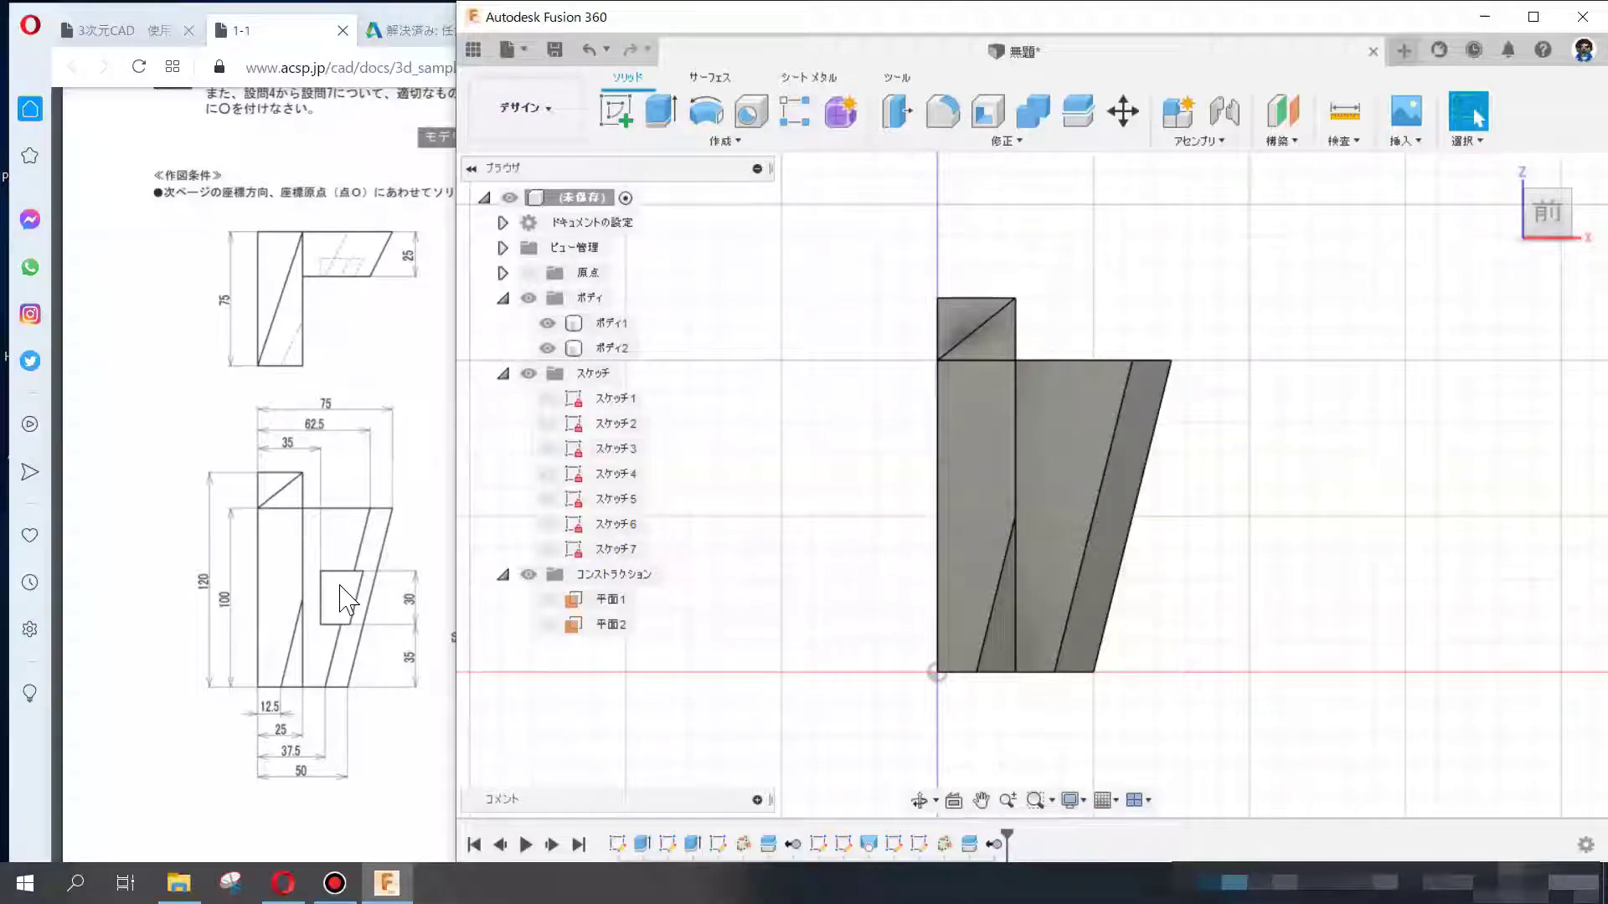
{"action": "left_click", "coordinate": [345, 496]}
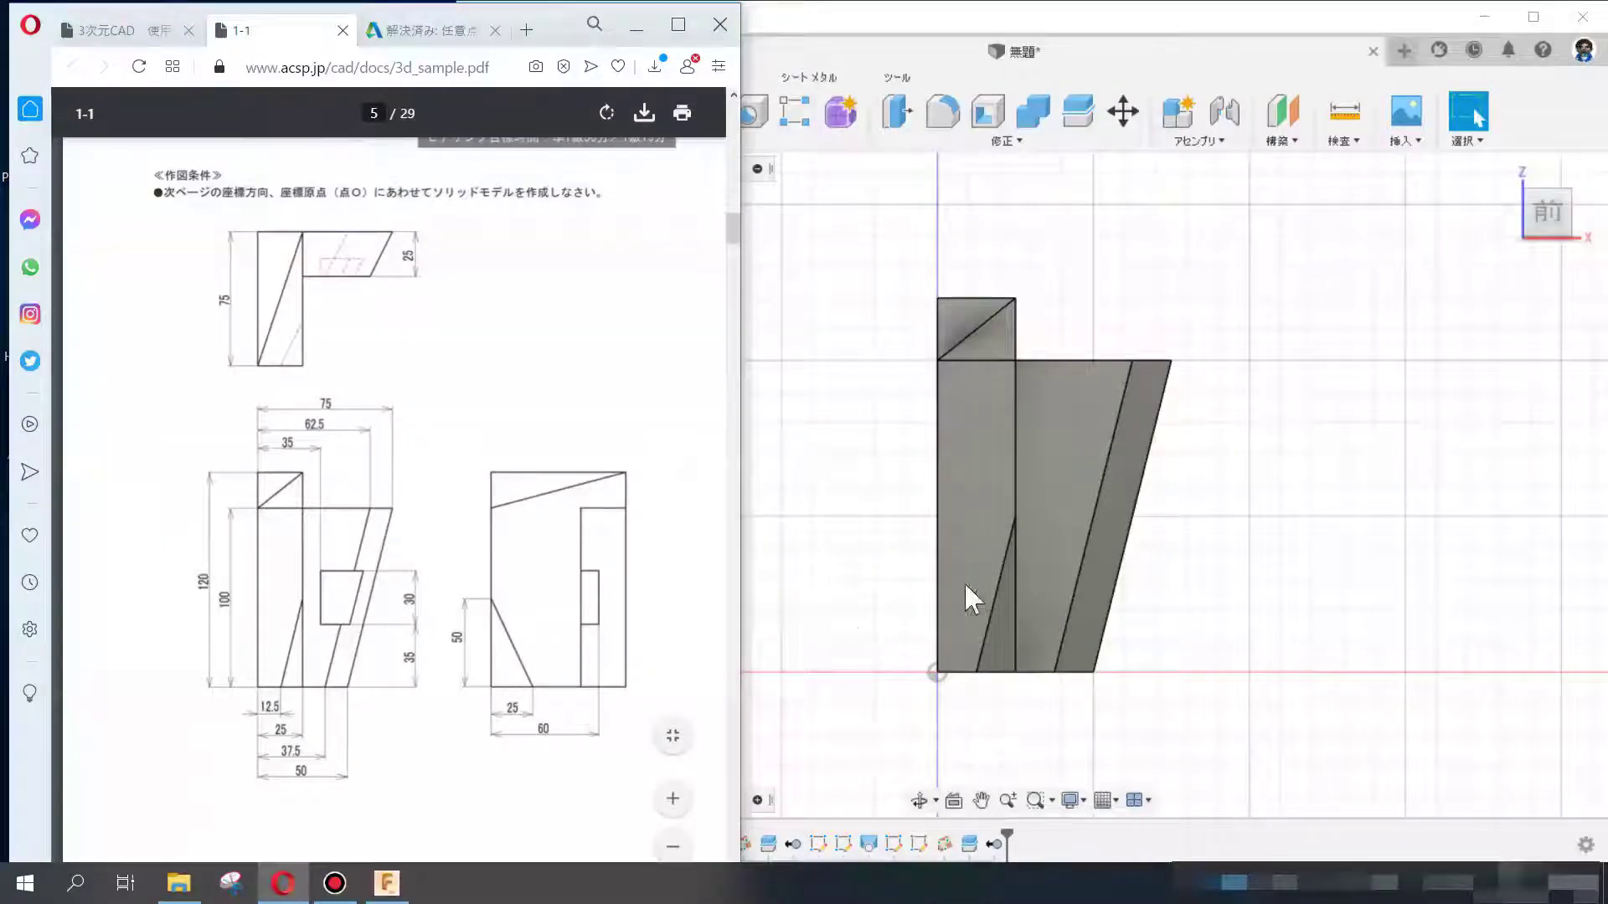
{"action": "middle_click_drag", "start_coordinate": [863, 580], "coordinate": [871, 597], "text": "shift"}
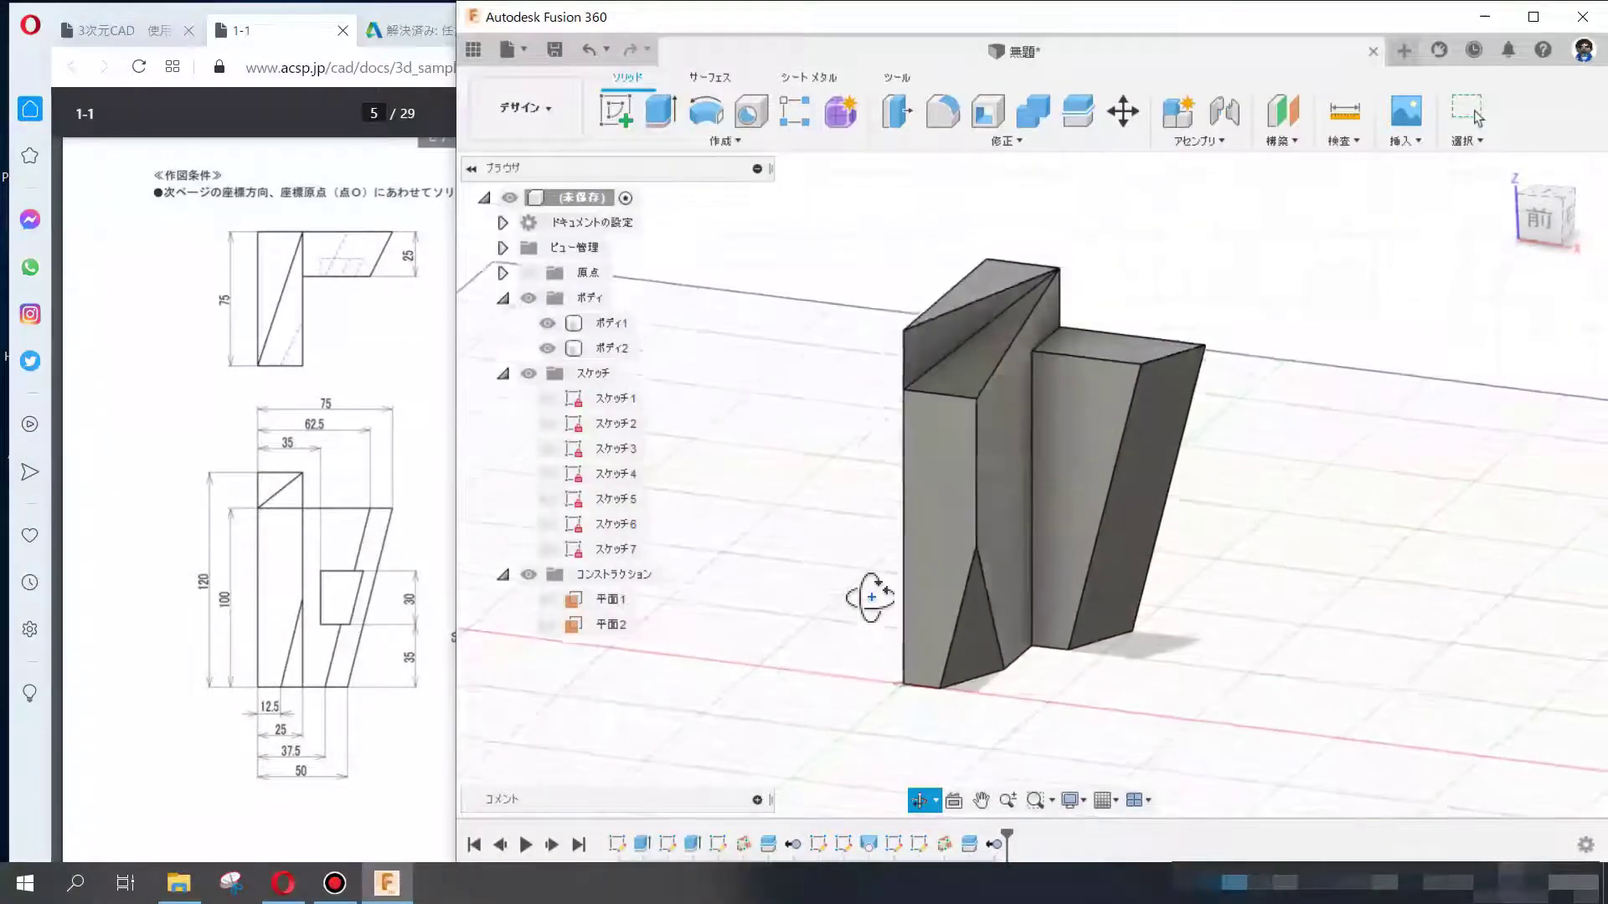
{"action": "left_click", "coordinate": [388, 792]}
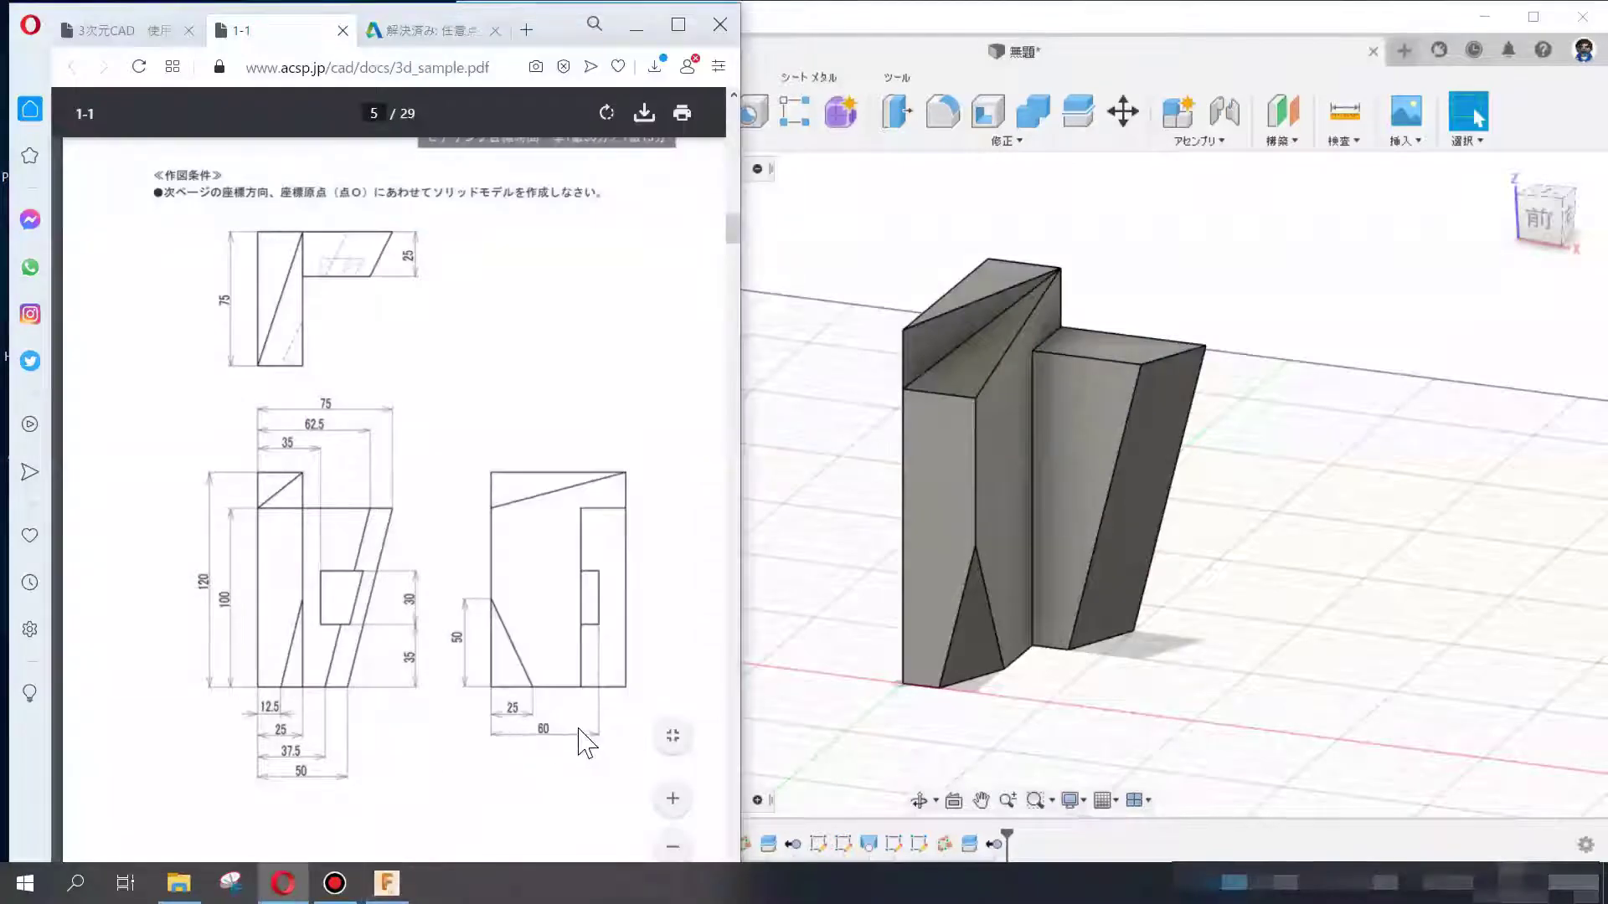
{"action": "left_click", "coordinate": [940, 546]}
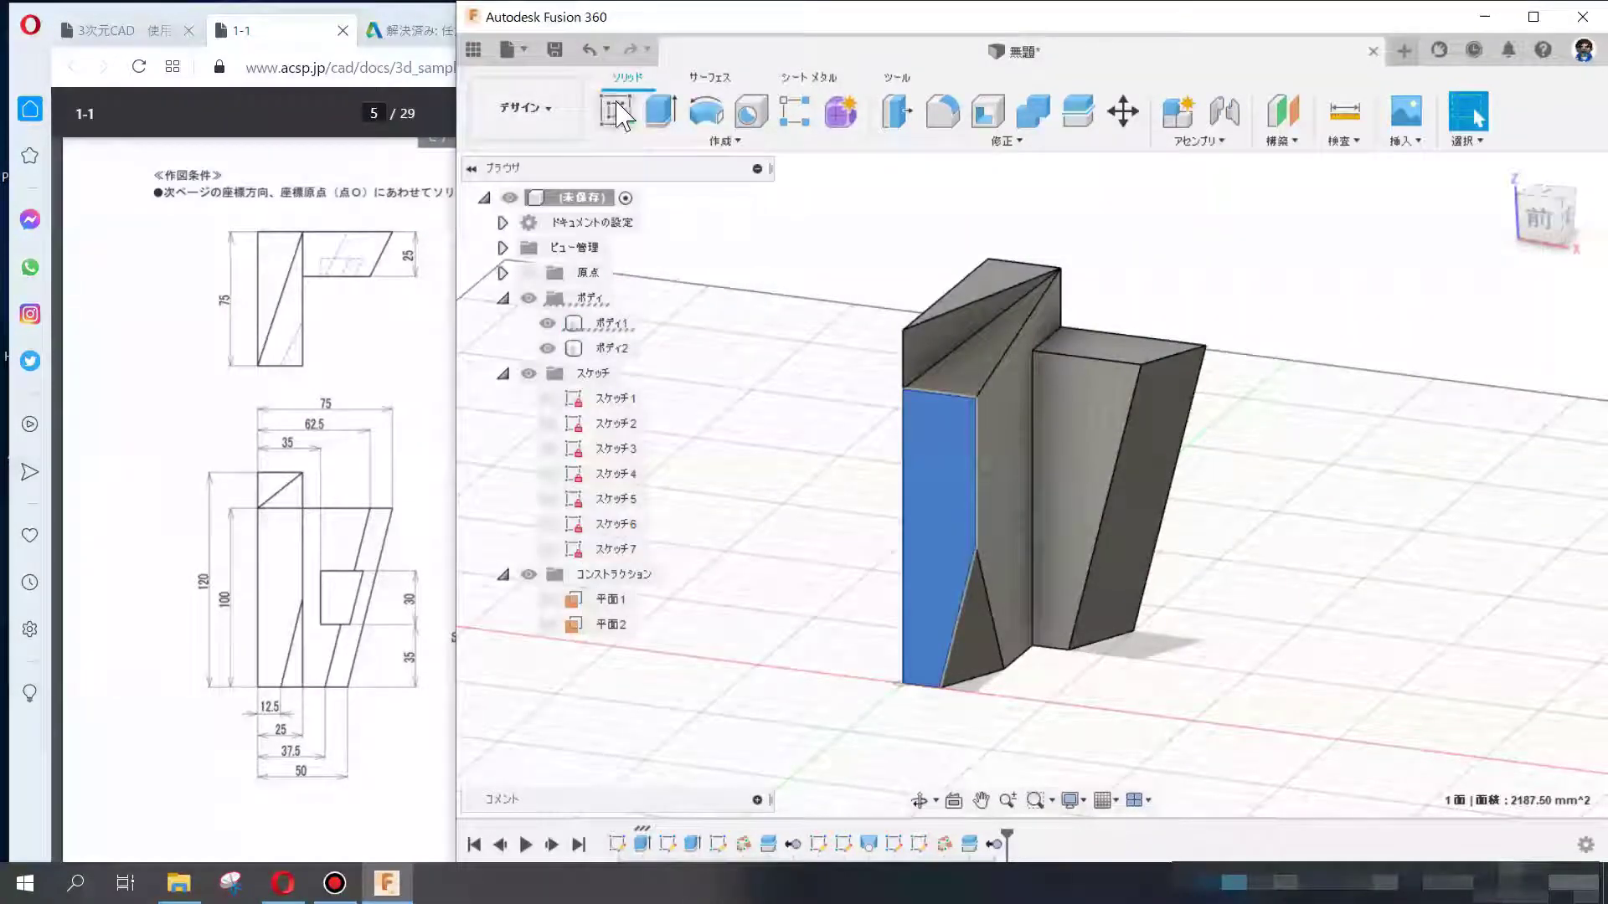
- Draw a two-point rectangle on the block's front face
{"action": "left_click", "coordinate": [642, 127]}
{"action": "mouse_move", "coordinate": [692, 391]}
{"action": "middle_mouse_down"}
{"action": "mouse_move", "coordinate": [640, 391]}
{"action": "mouse_move", "coordinate": [620, 414]}
{"action": "middle_mouse_up"}
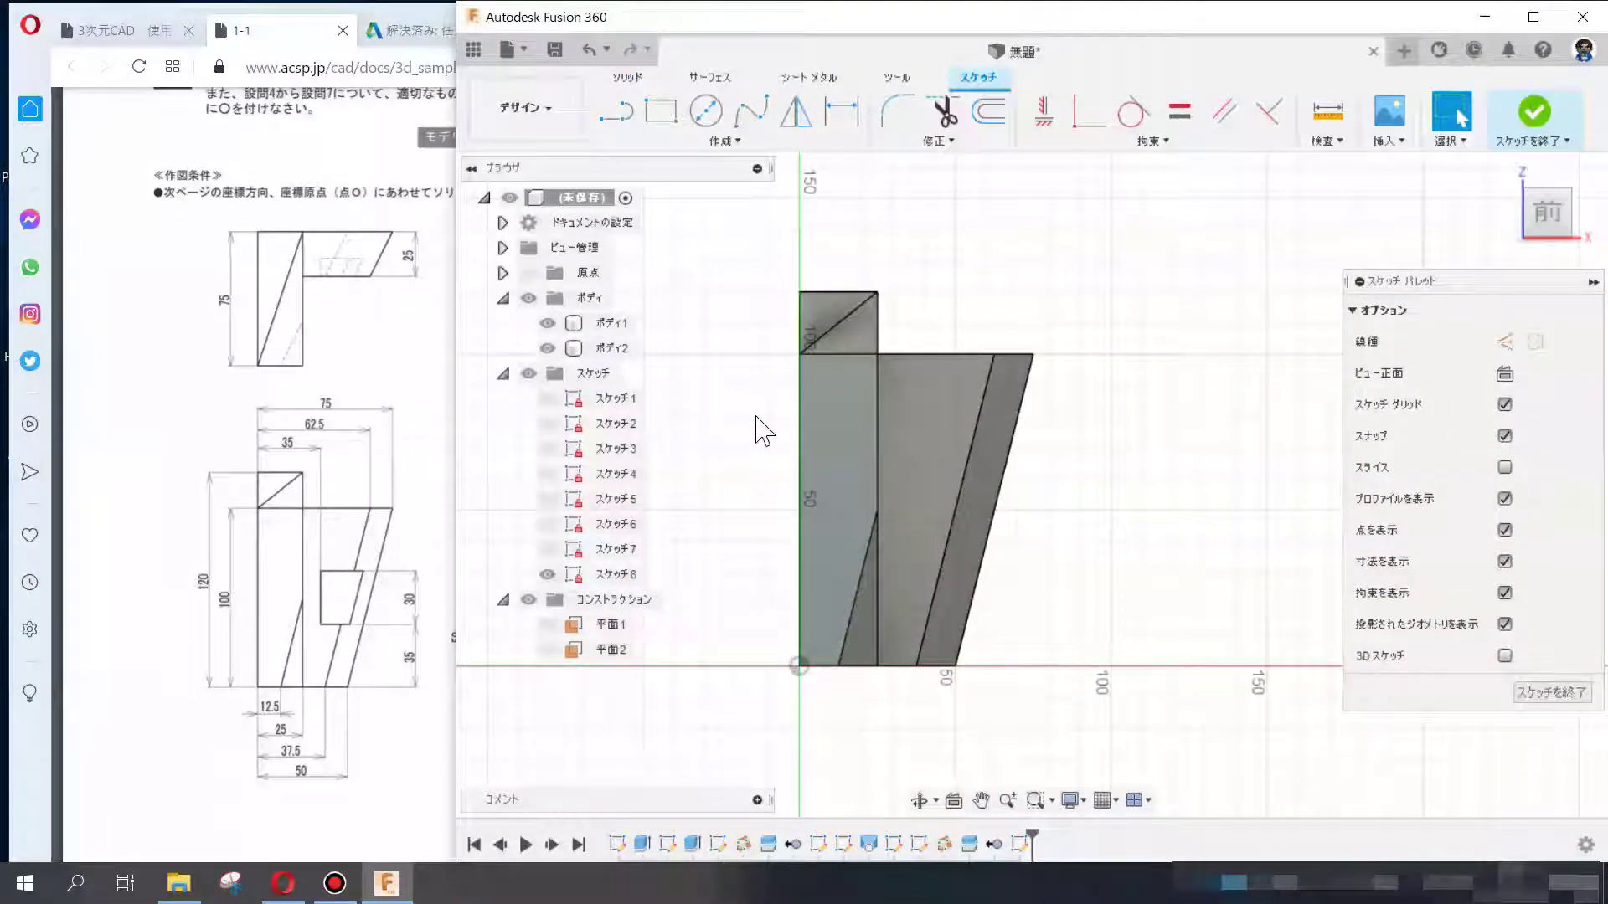
{"action": "left_click", "coordinate": [661, 111]}
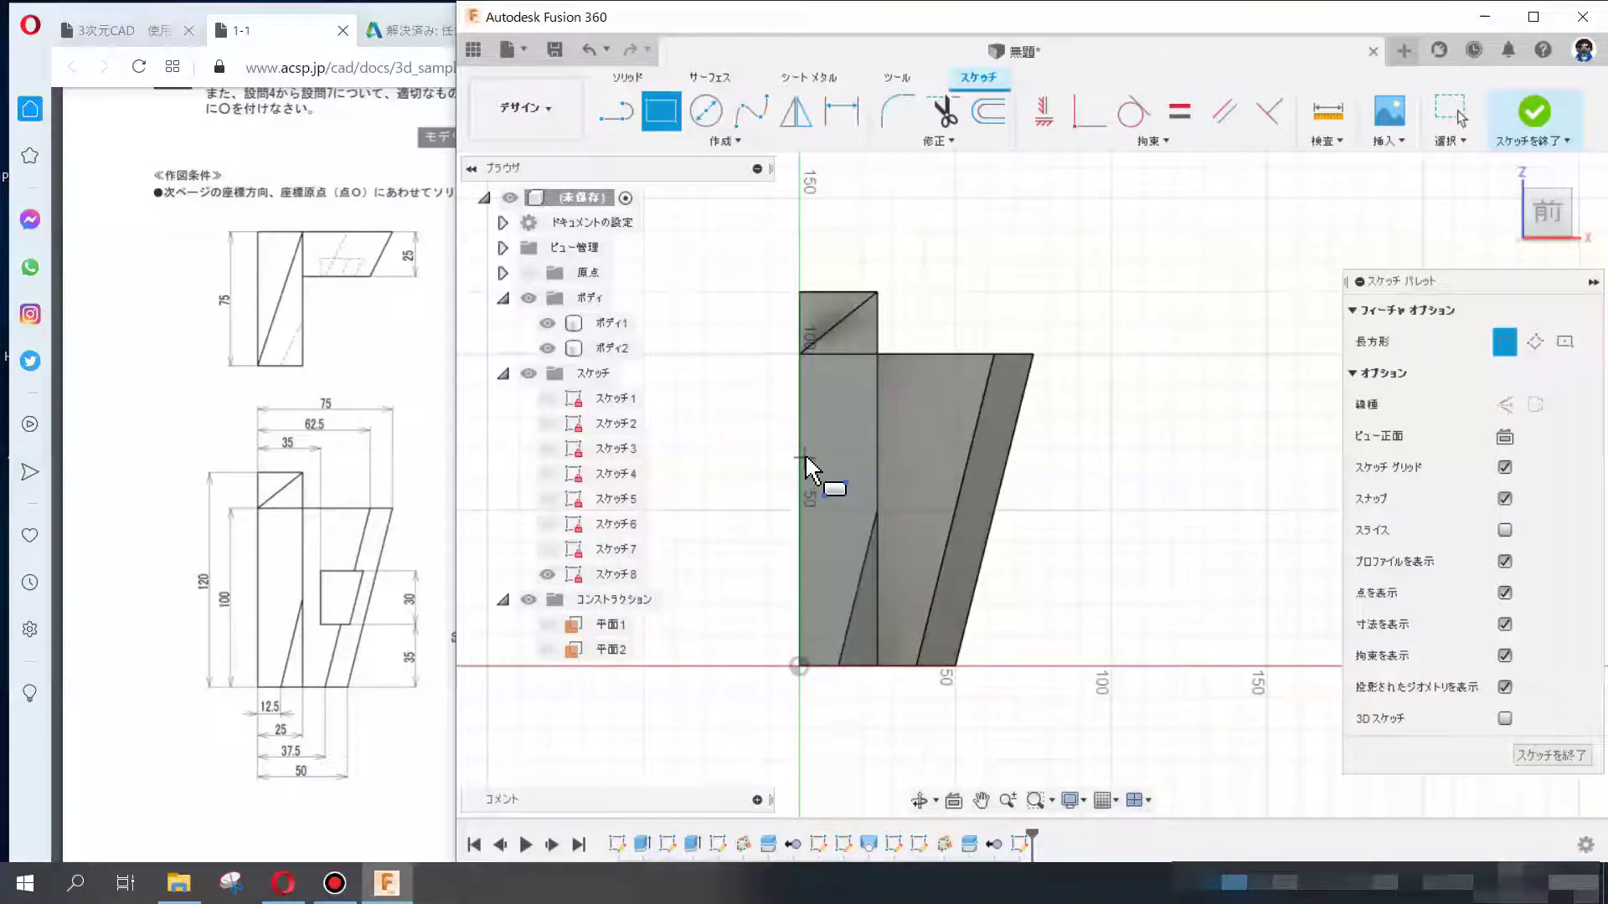
{"action": "left_click", "coordinate": [926, 466]}
{"action": "left_click", "coordinate": [1069, 547]}
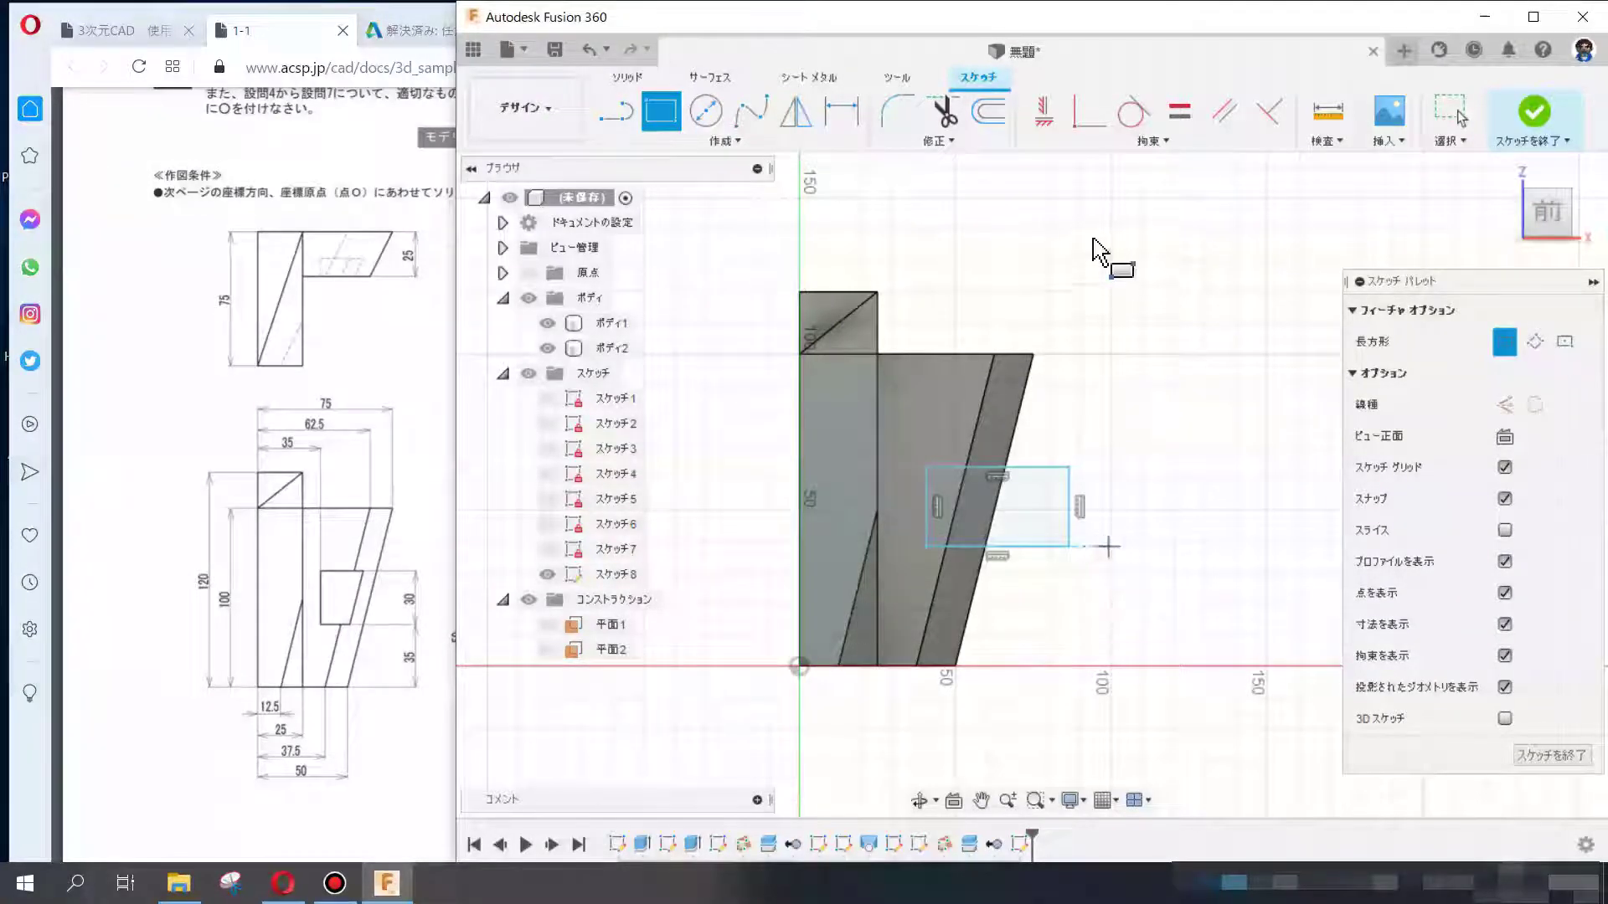
- Dimension the rectangle 35 mm from the left edge and 35 mm above the base
{"action": "left_click", "coordinate": [842, 111]}
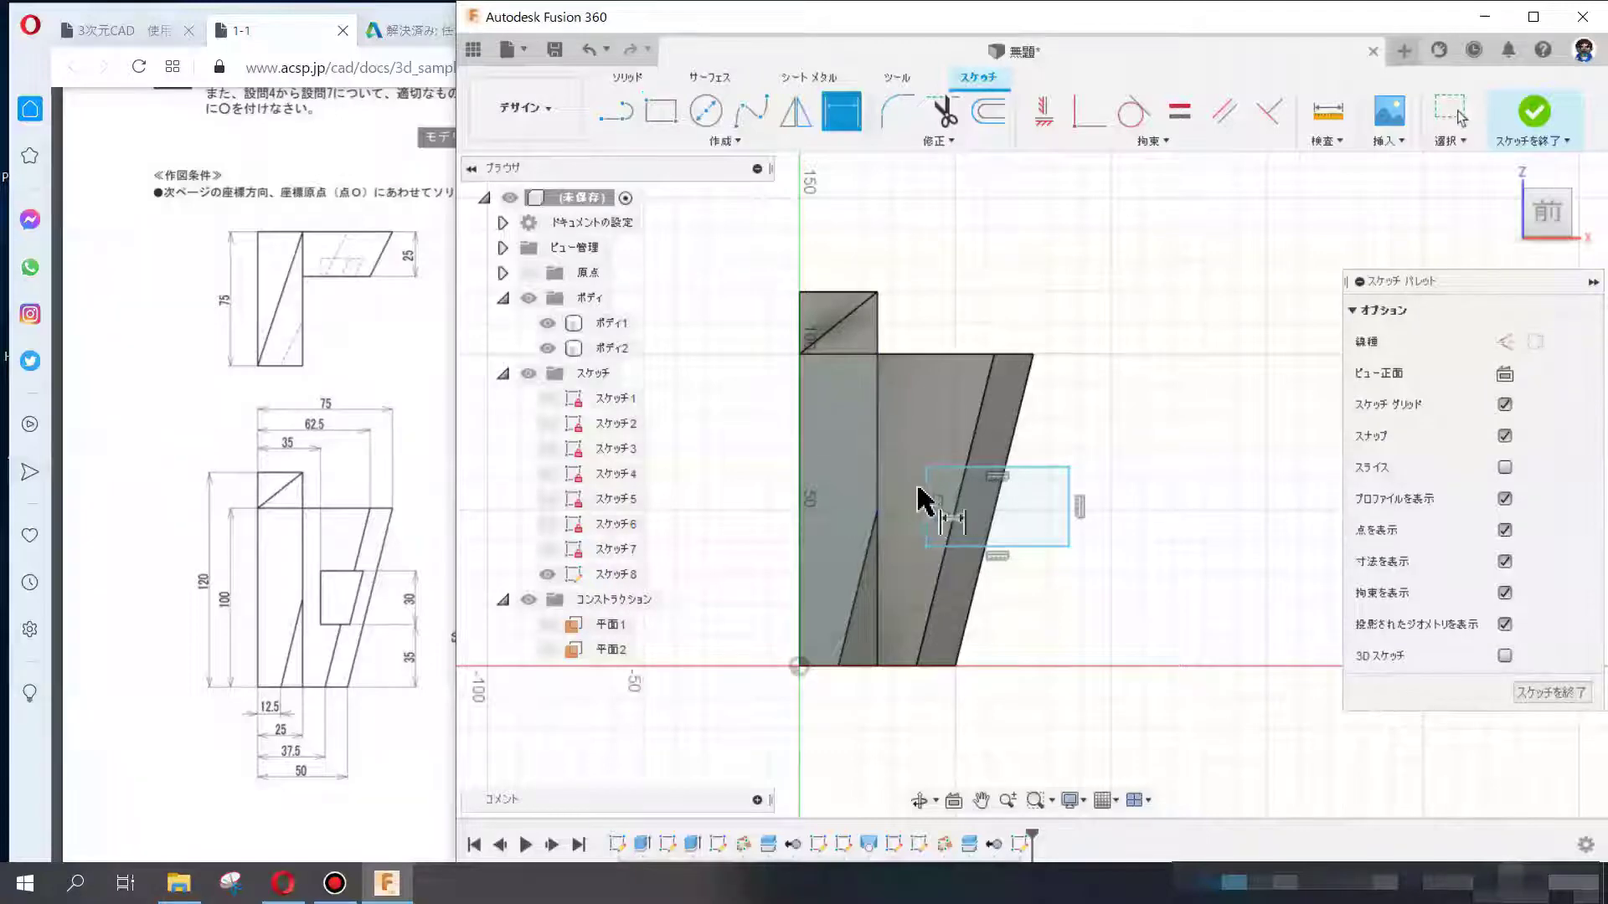
{"action": "left_click", "coordinate": [925, 494]}
{"action": "left_click", "coordinate": [801, 465]}
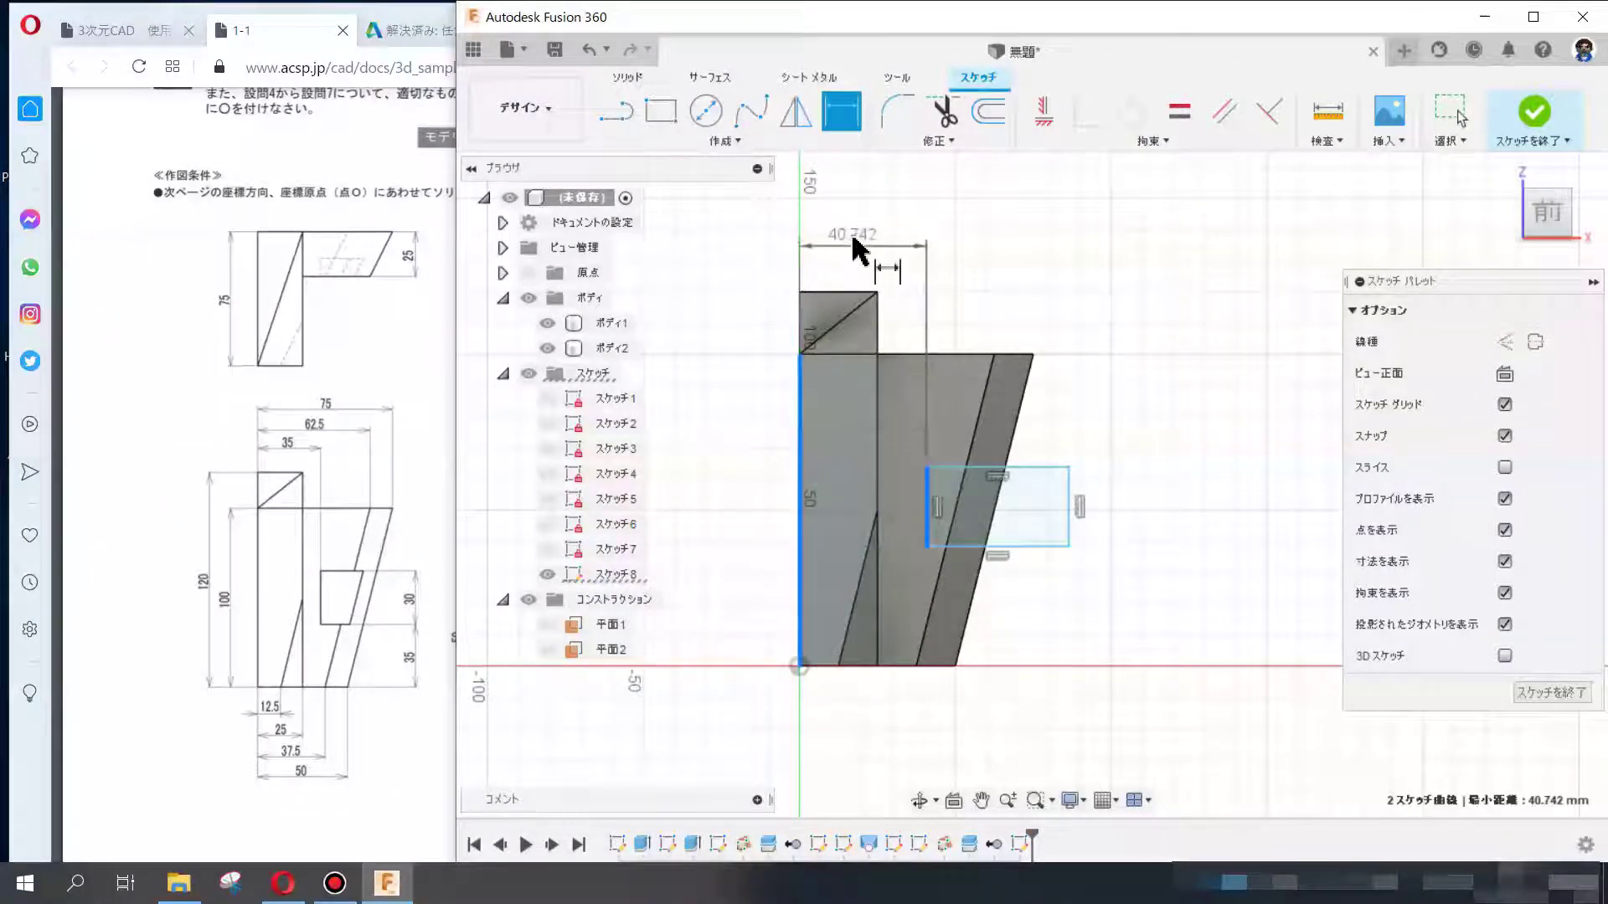
{"action": "left_click", "coordinate": [853, 236]}
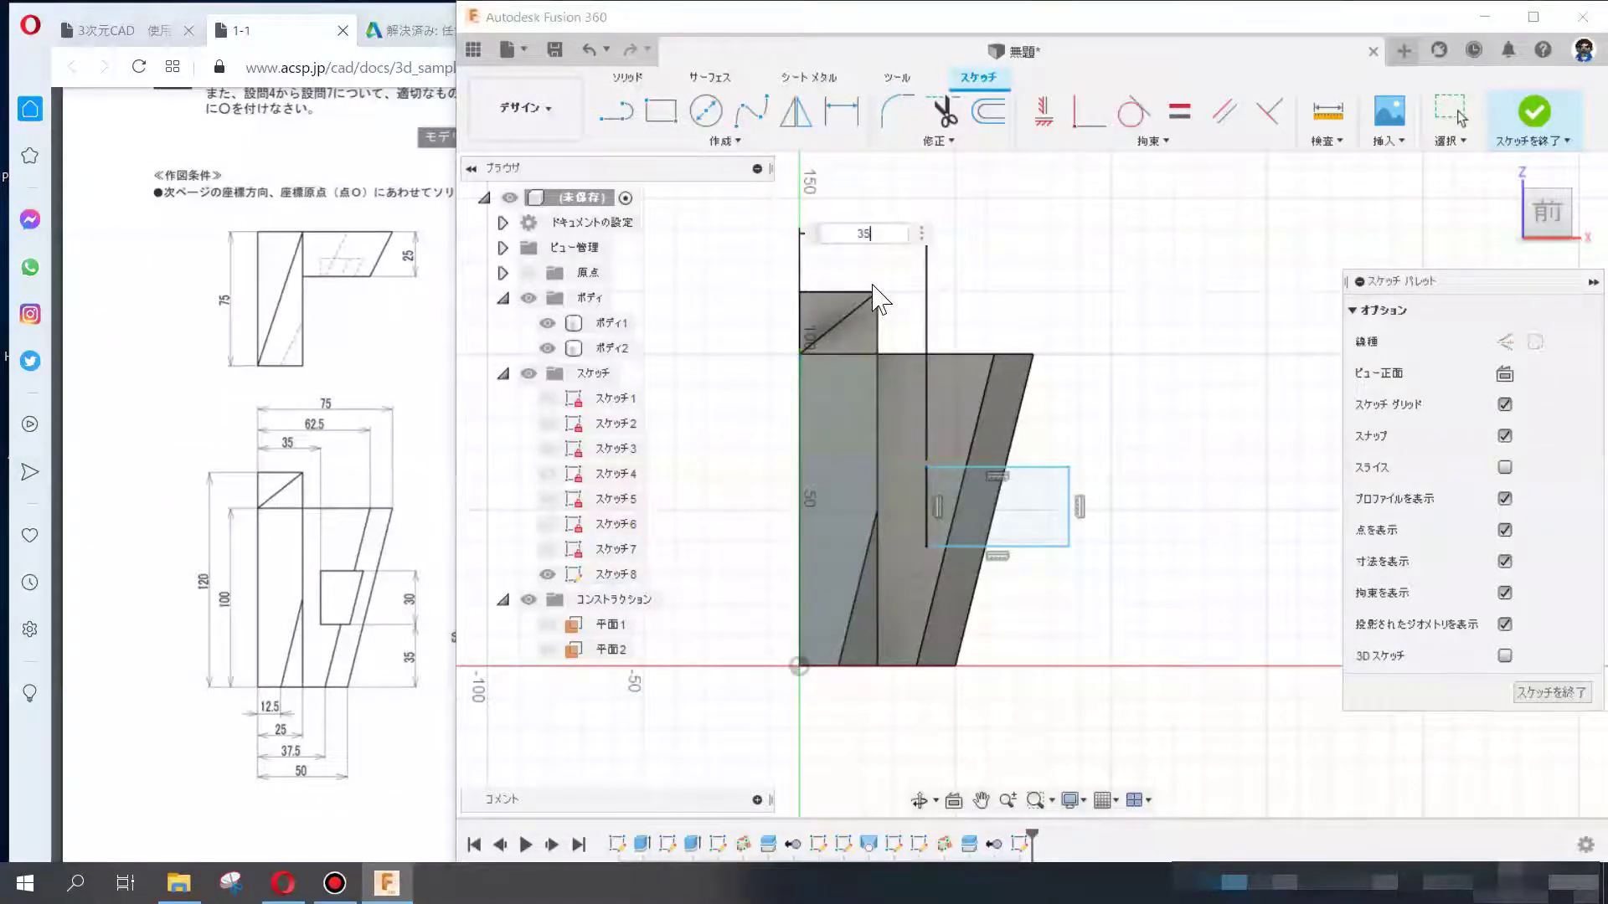
{"action": "key", "text": "Return"}
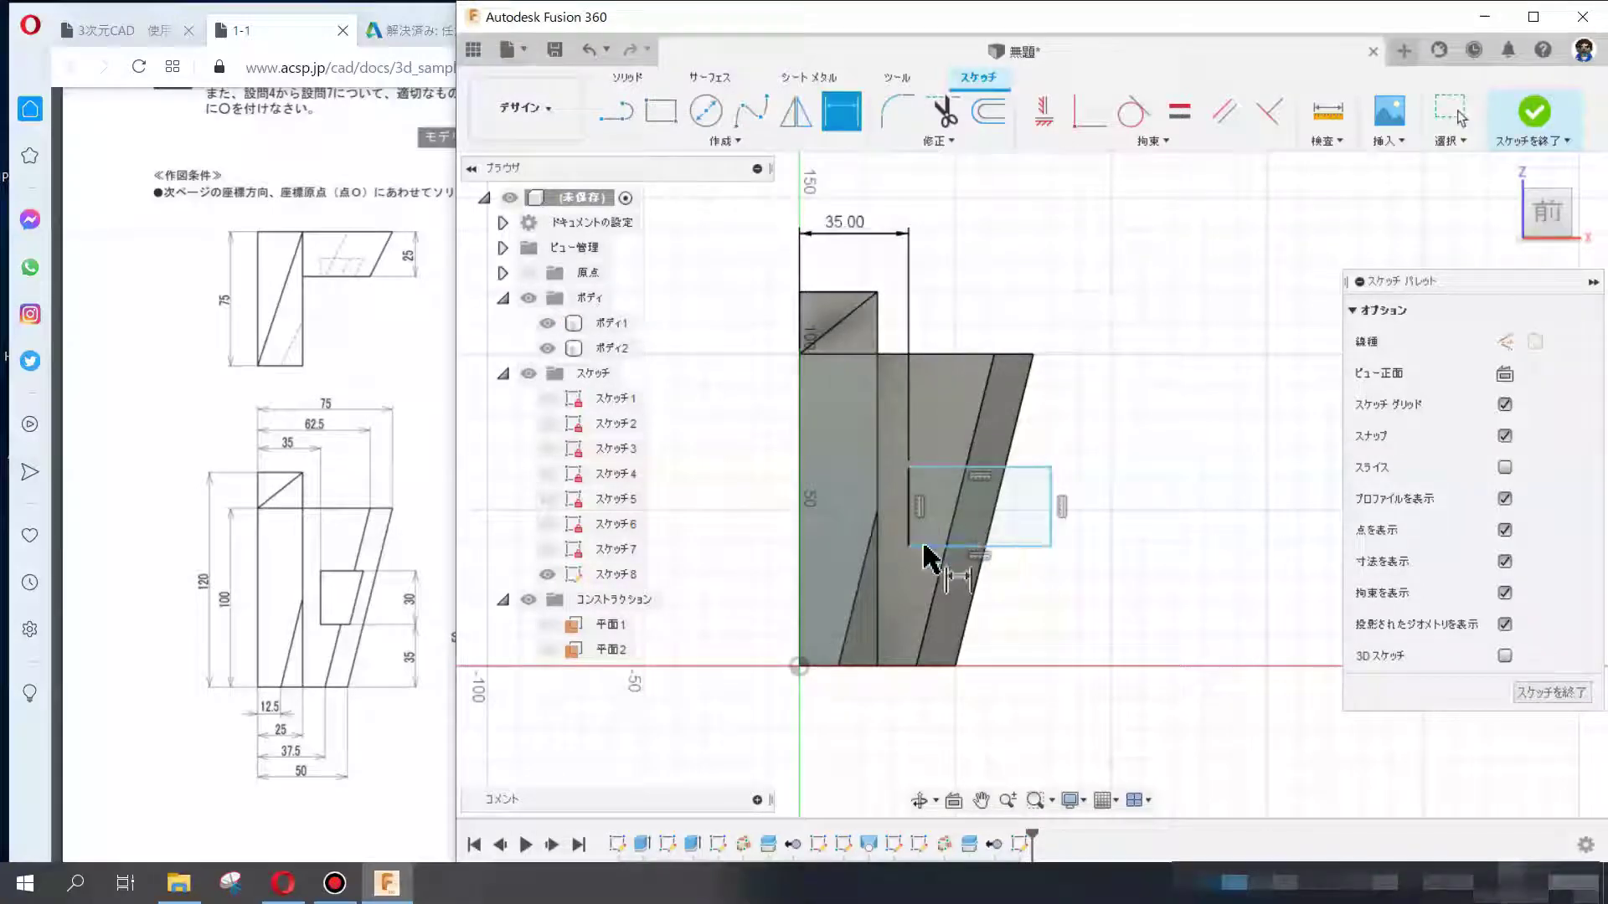
{"action": "left_click", "coordinate": [923, 546]}
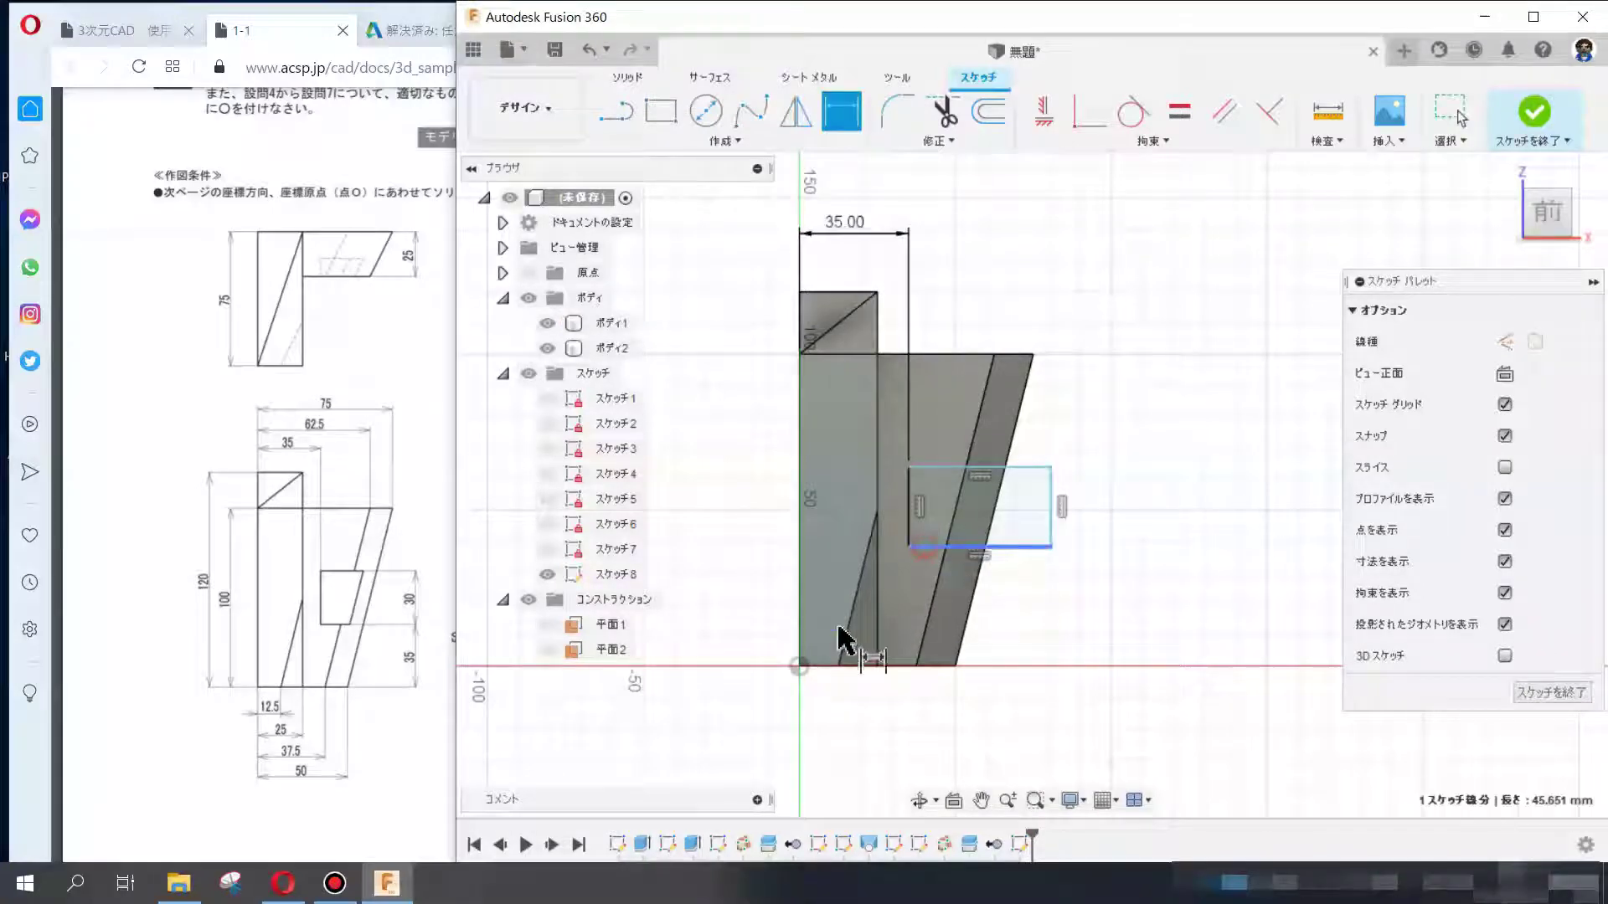
{"action": "left_click", "coordinate": [800, 667]}
{"action": "left_click", "coordinate": [1130, 637]}
{"action": "type", "text": "35"}
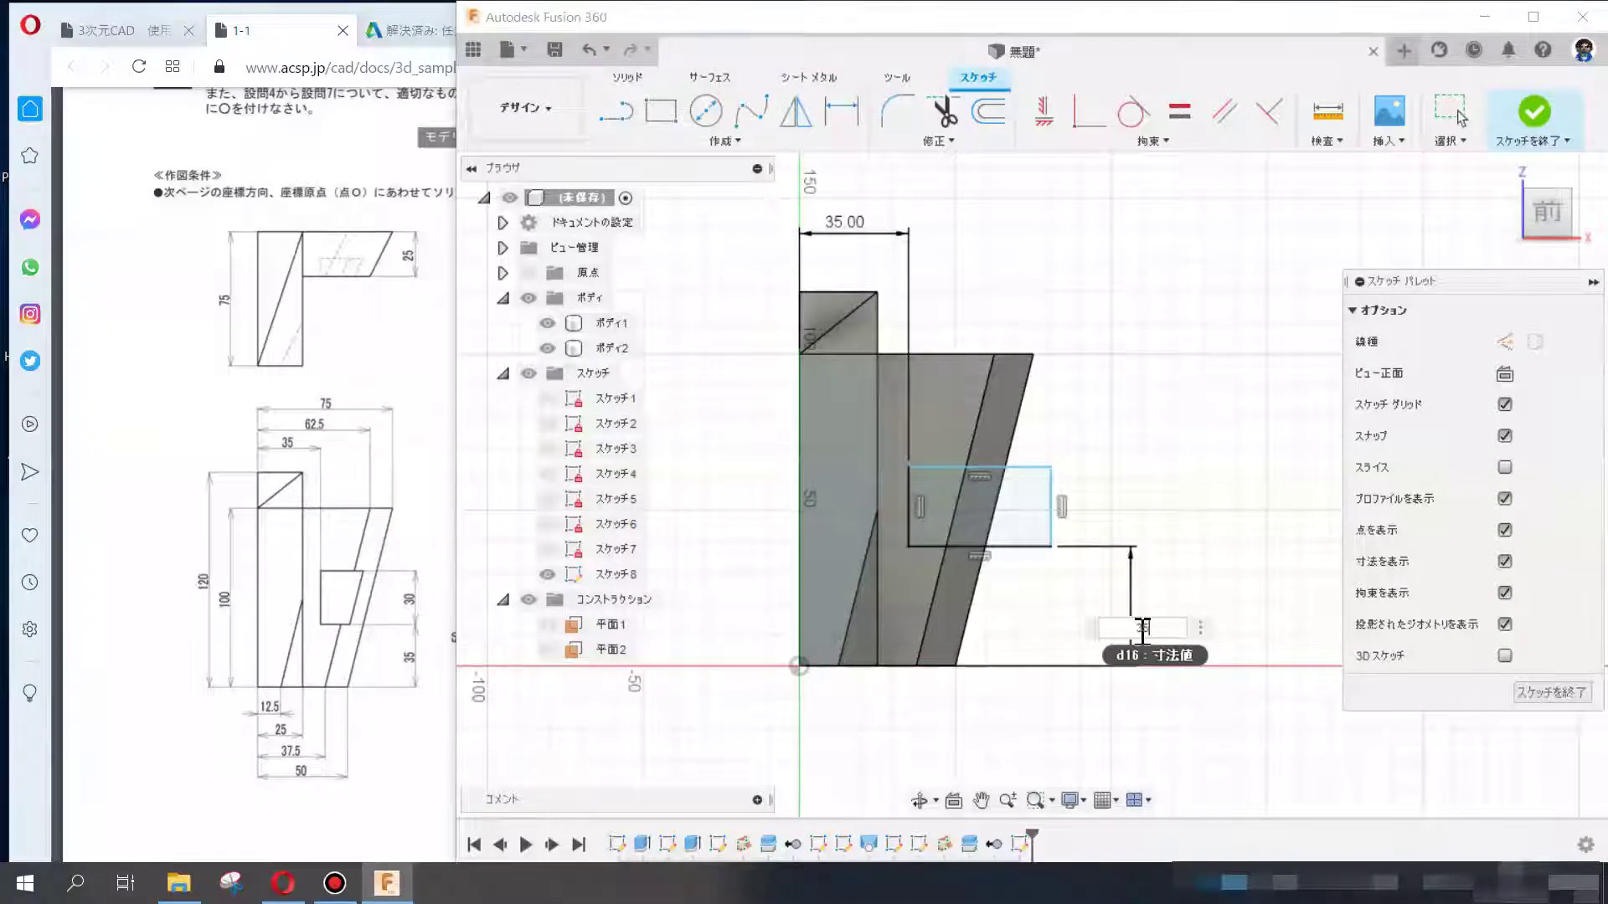
{"action": "key", "text": "Return"}
- Set the rectangle height to 30 mm and finish the sketch
{"action": "left_click", "coordinate": [1005, 478]}
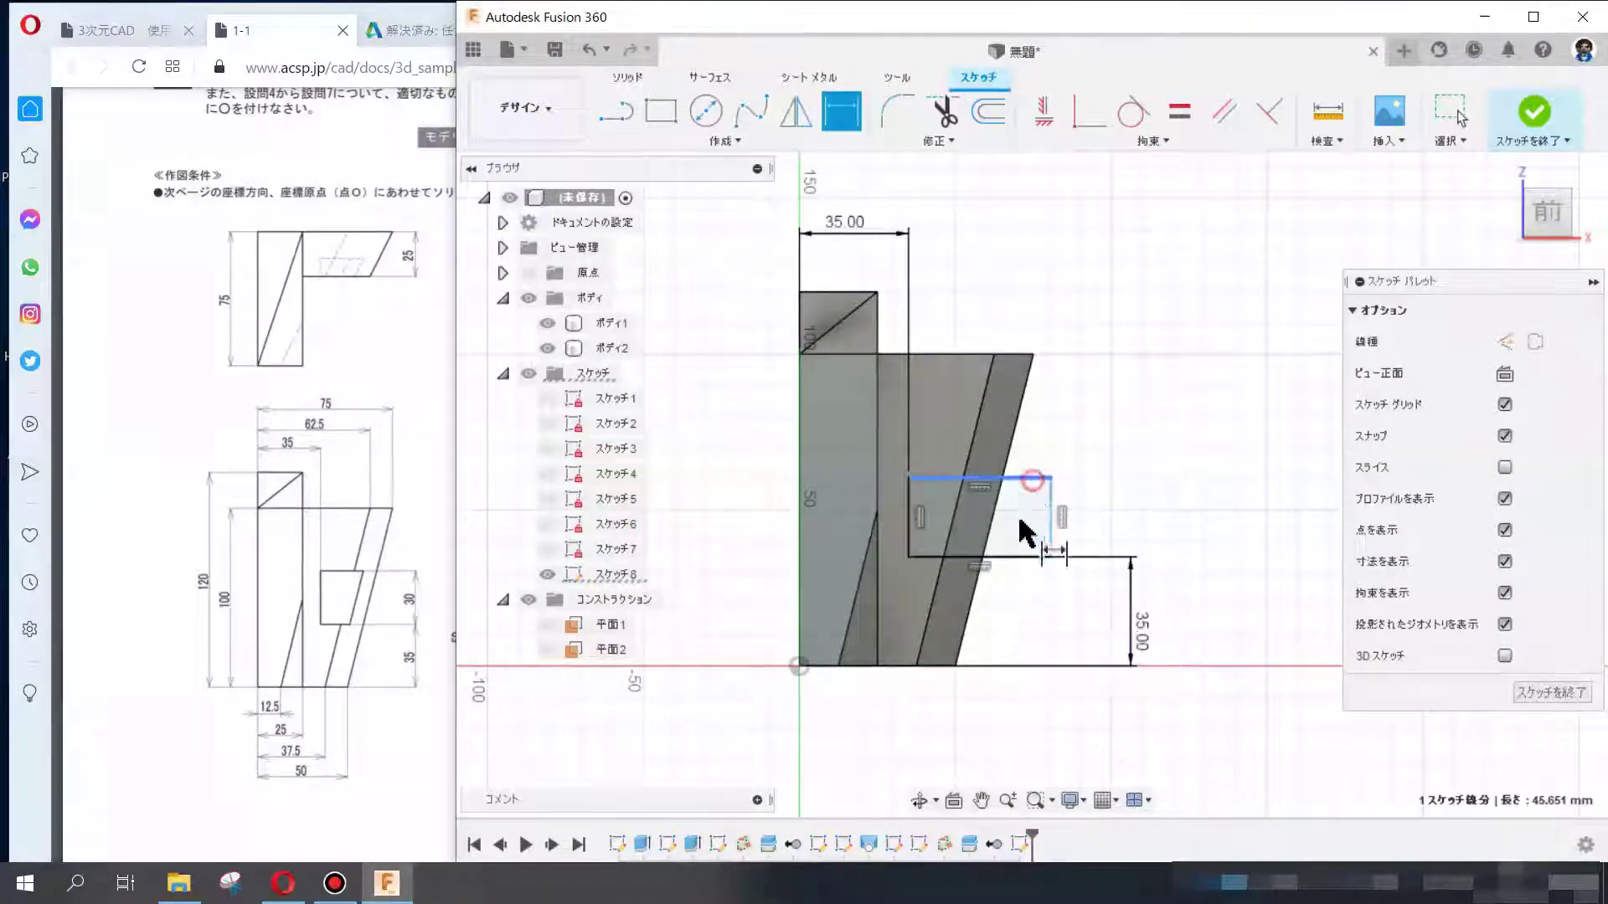
{"action": "left_click", "coordinate": [1026, 559]}
{"action": "key", "text": "Return"}
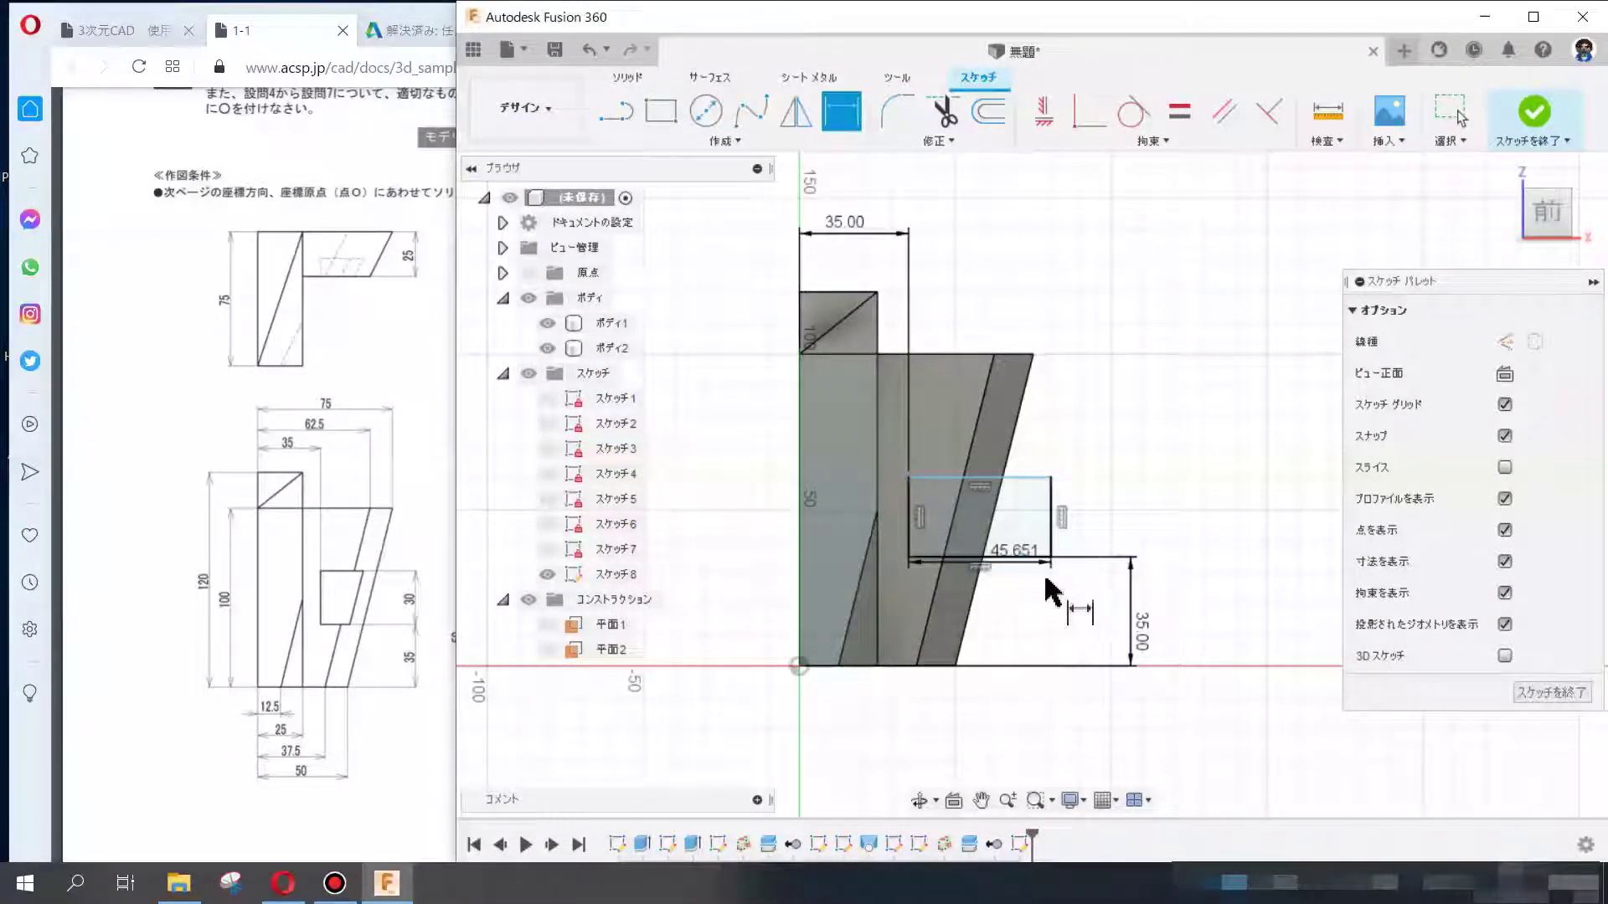
{"action": "key", "text": "Escape"}
{"action": "left_click", "coordinate": [1056, 528]}
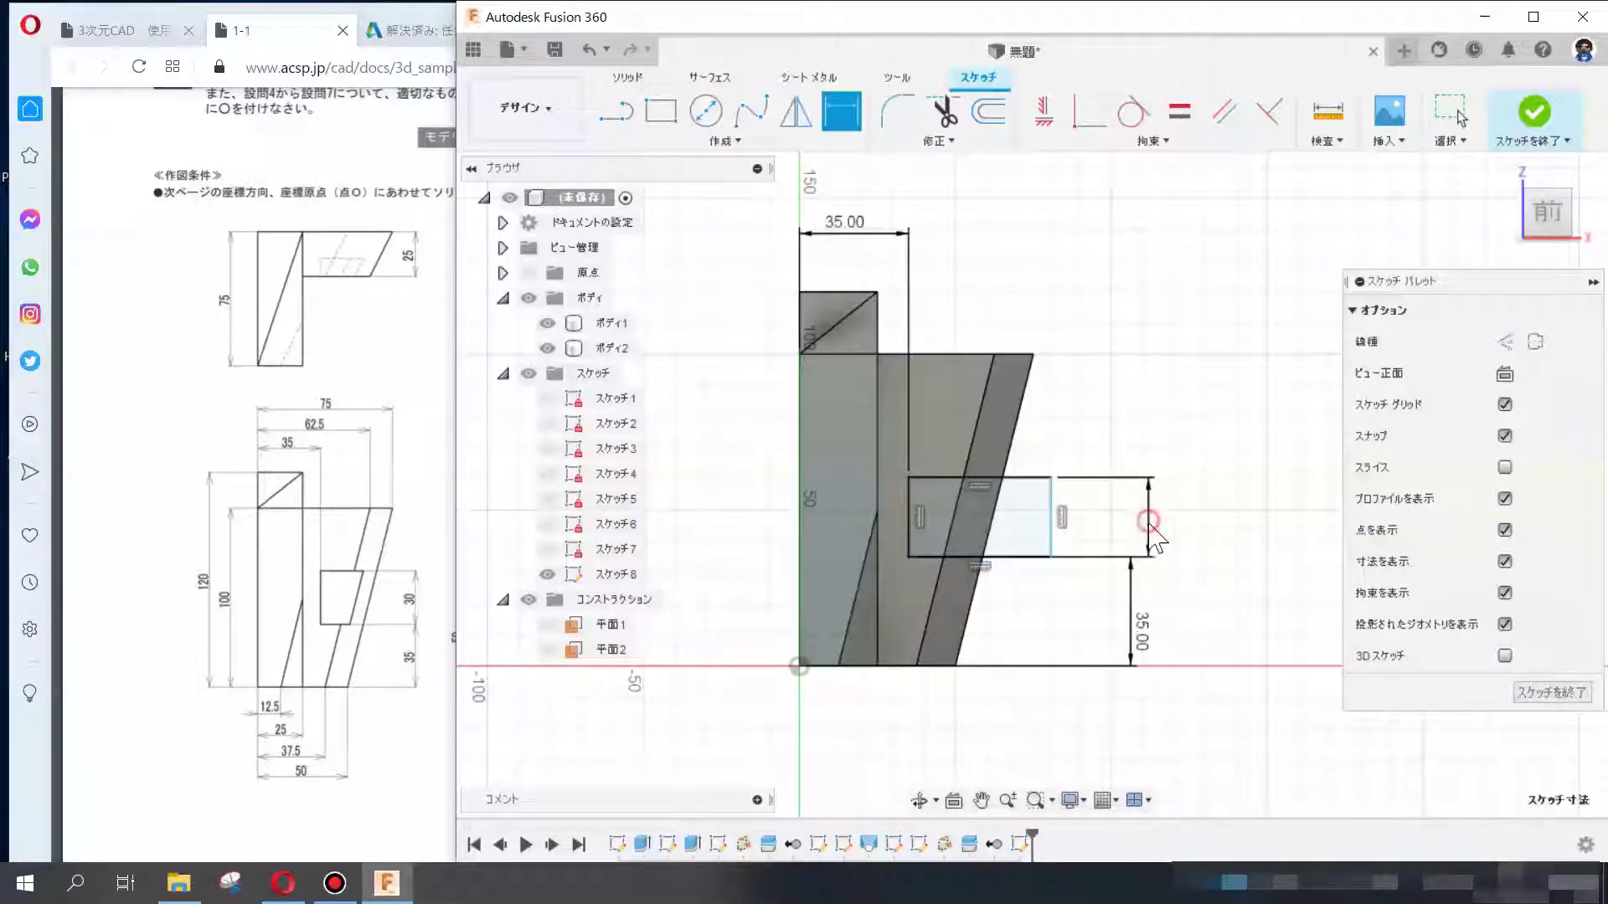
{"action": "left_click", "coordinate": [1144, 545]}
{"action": "key", "text": "Return"}
{"action": "key", "text": "Escape"}
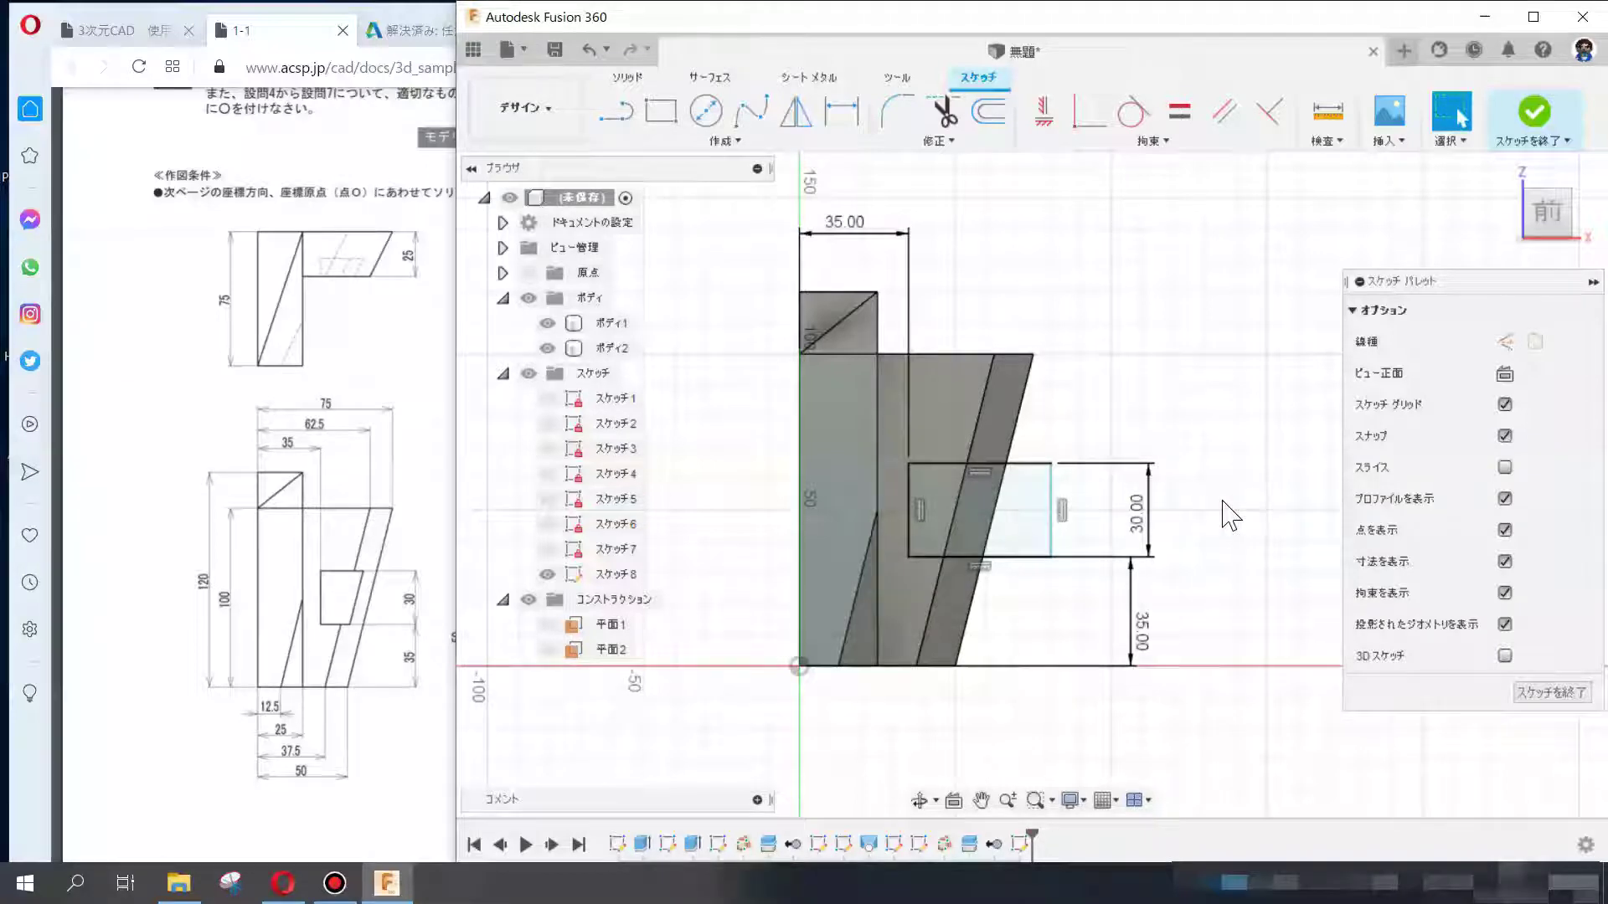
{"action": "middle_click_drag", "start_coordinate": [1180, 512], "coordinate": [1273, 452], "text": "shift"}
{"action": "left_click", "coordinate": [1534, 111]}
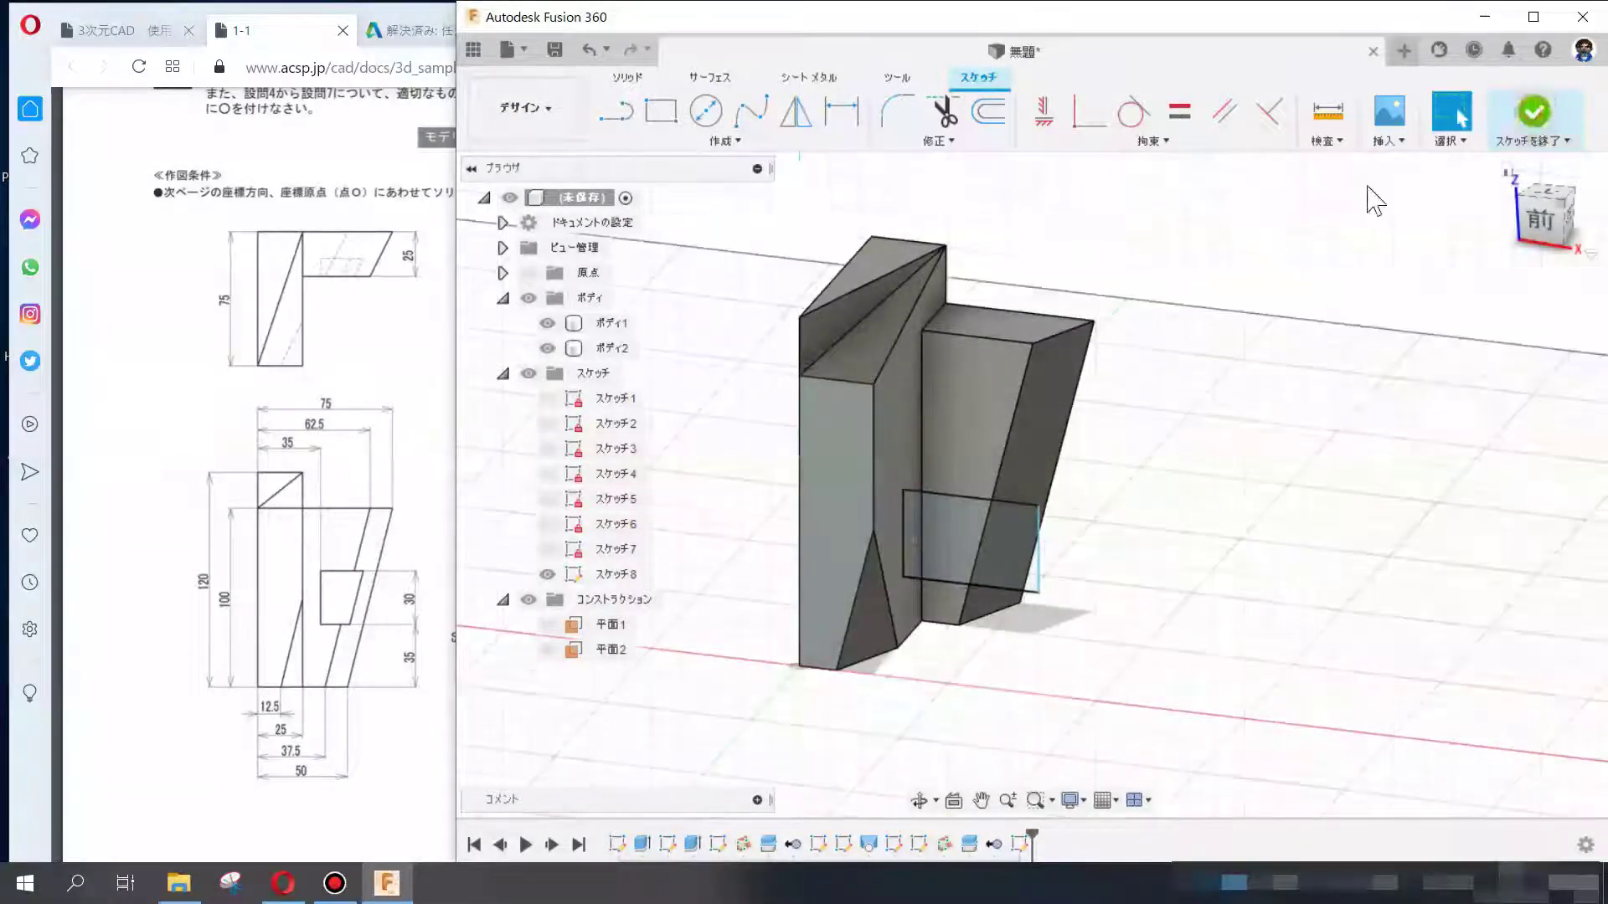
- Extrude-cut the rectangle profile -60 mm into the block, then view it from the front
{"action": "left_click", "coordinate": [661, 111]}
{"action": "left_click", "coordinate": [971, 545]}
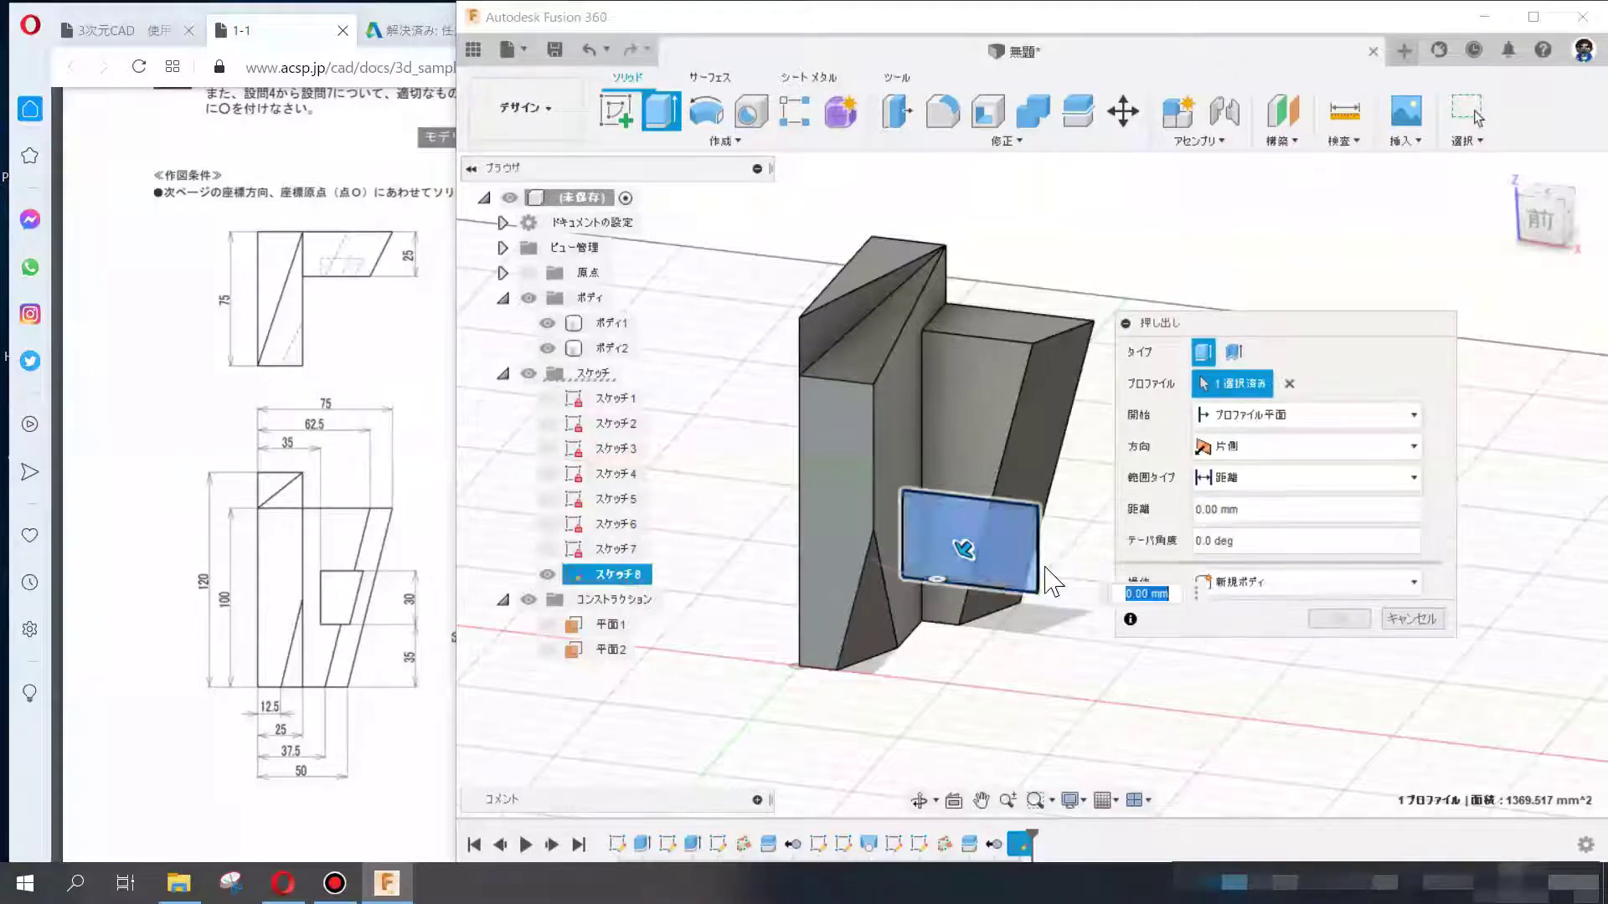
{"action": "type", "text": "-60"}
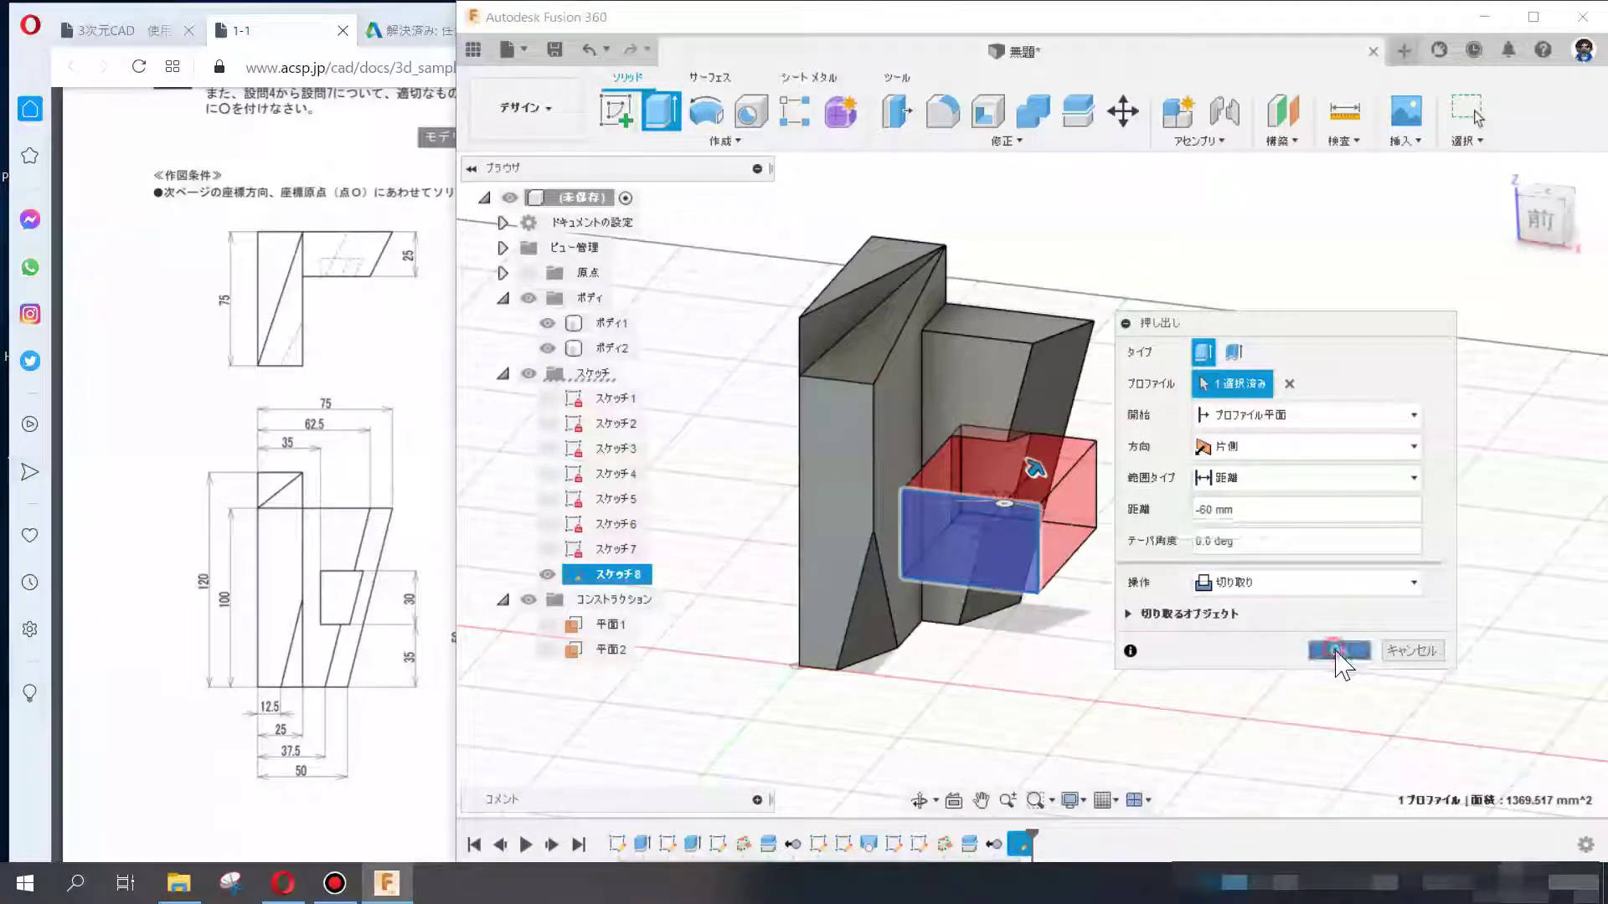
{"action": "left_click", "coordinate": [1338, 649]}
{"action": "left_click", "coordinate": [1541, 222]}
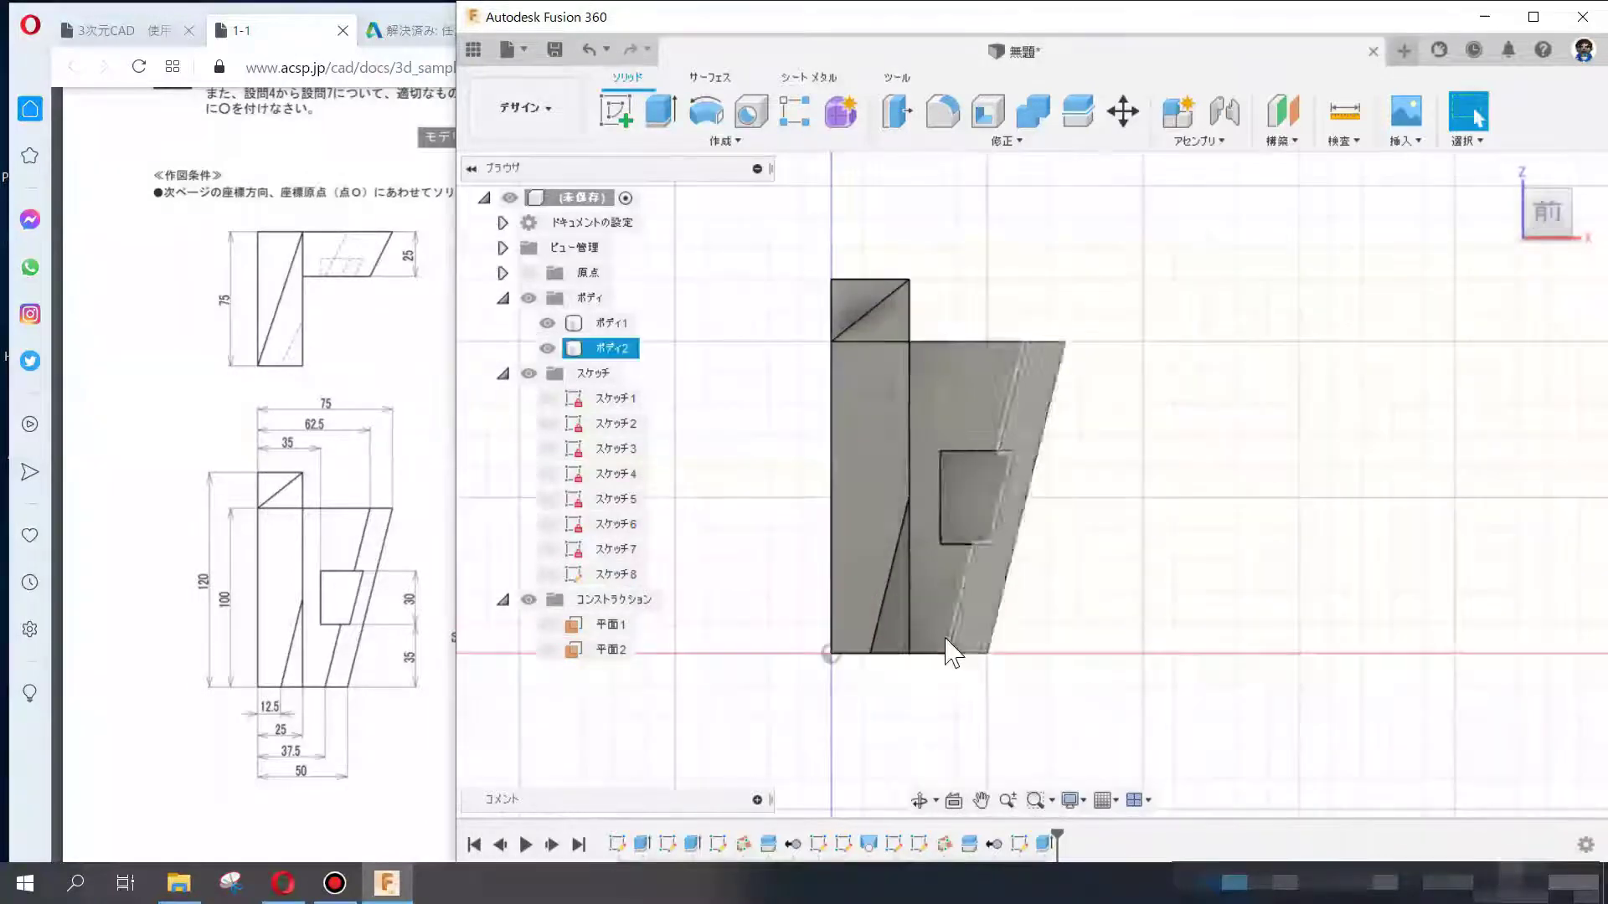
{"action": "middle_click_drag", "start_coordinate": [1041, 617], "coordinate": [1087, 491], "text": "shift"}
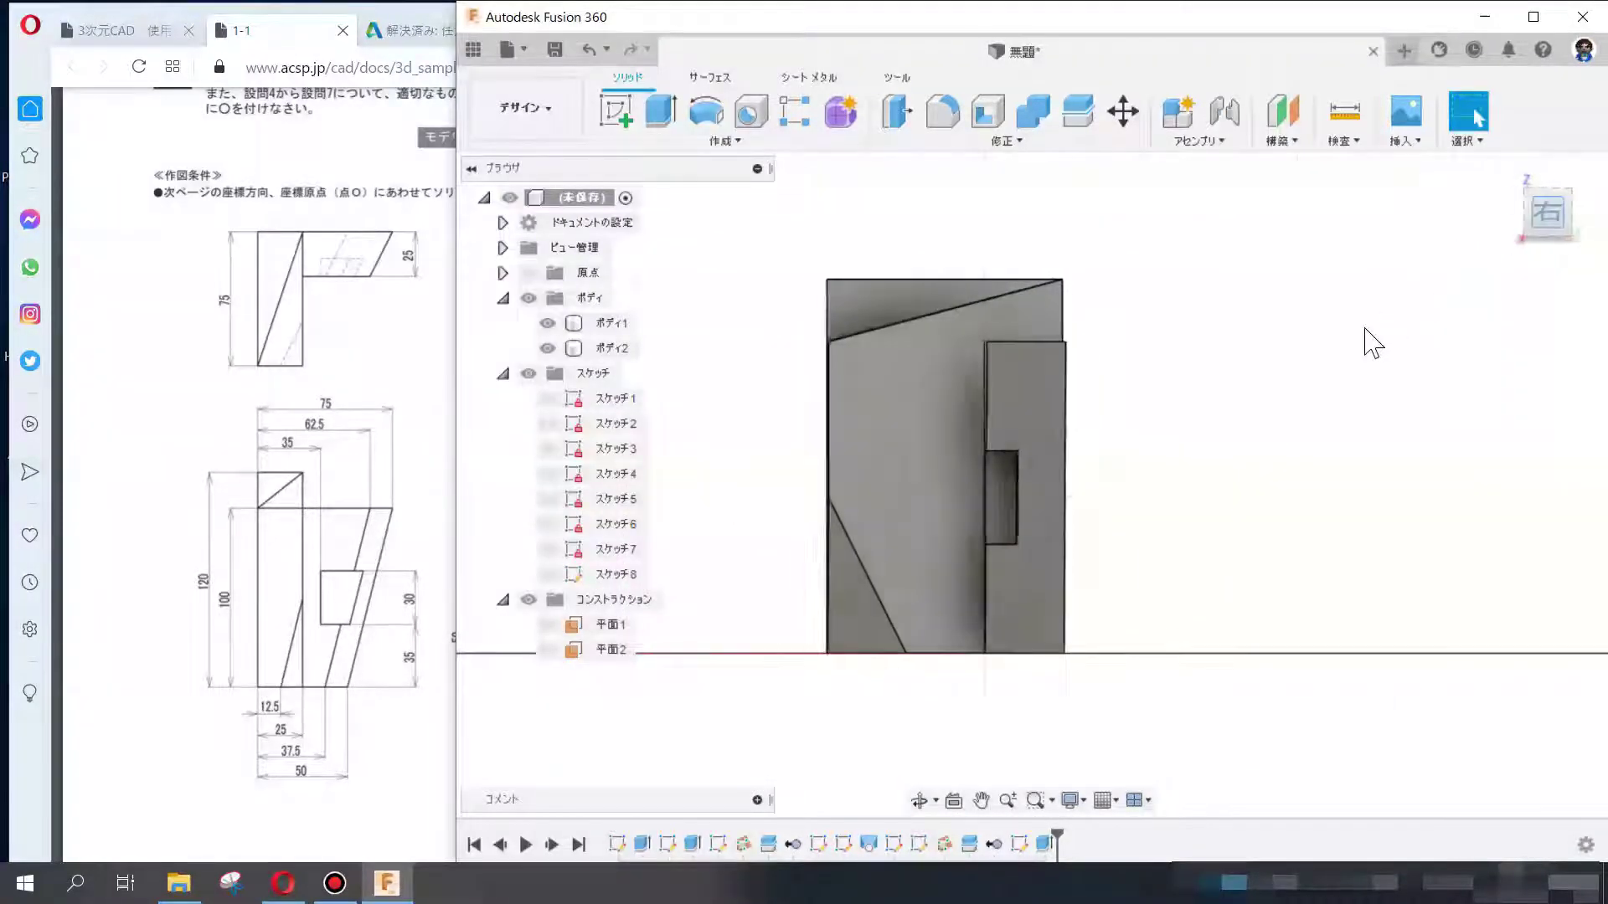
- Compare the model with the PDF and orbit to a top-down view
{"action": "left_click", "coordinate": [348, 661]}
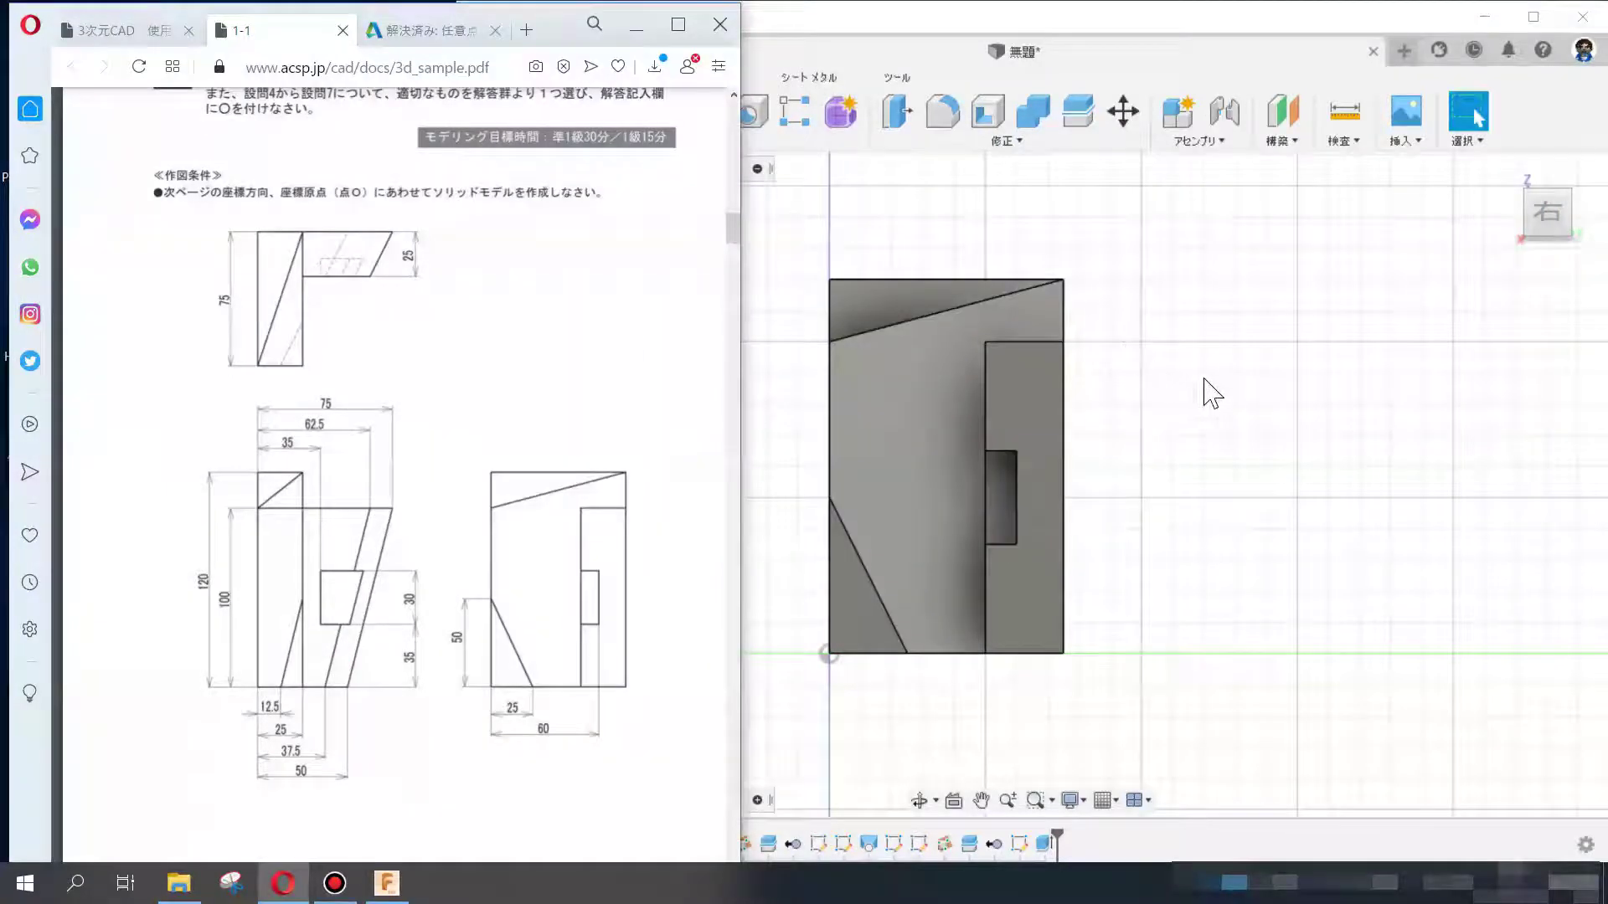
{"action": "left_click", "coordinate": [1212, 392]}
{"action": "middle_click_drag", "start_coordinate": [1281, 402], "coordinate": [1321, 466], "text": "shift"}
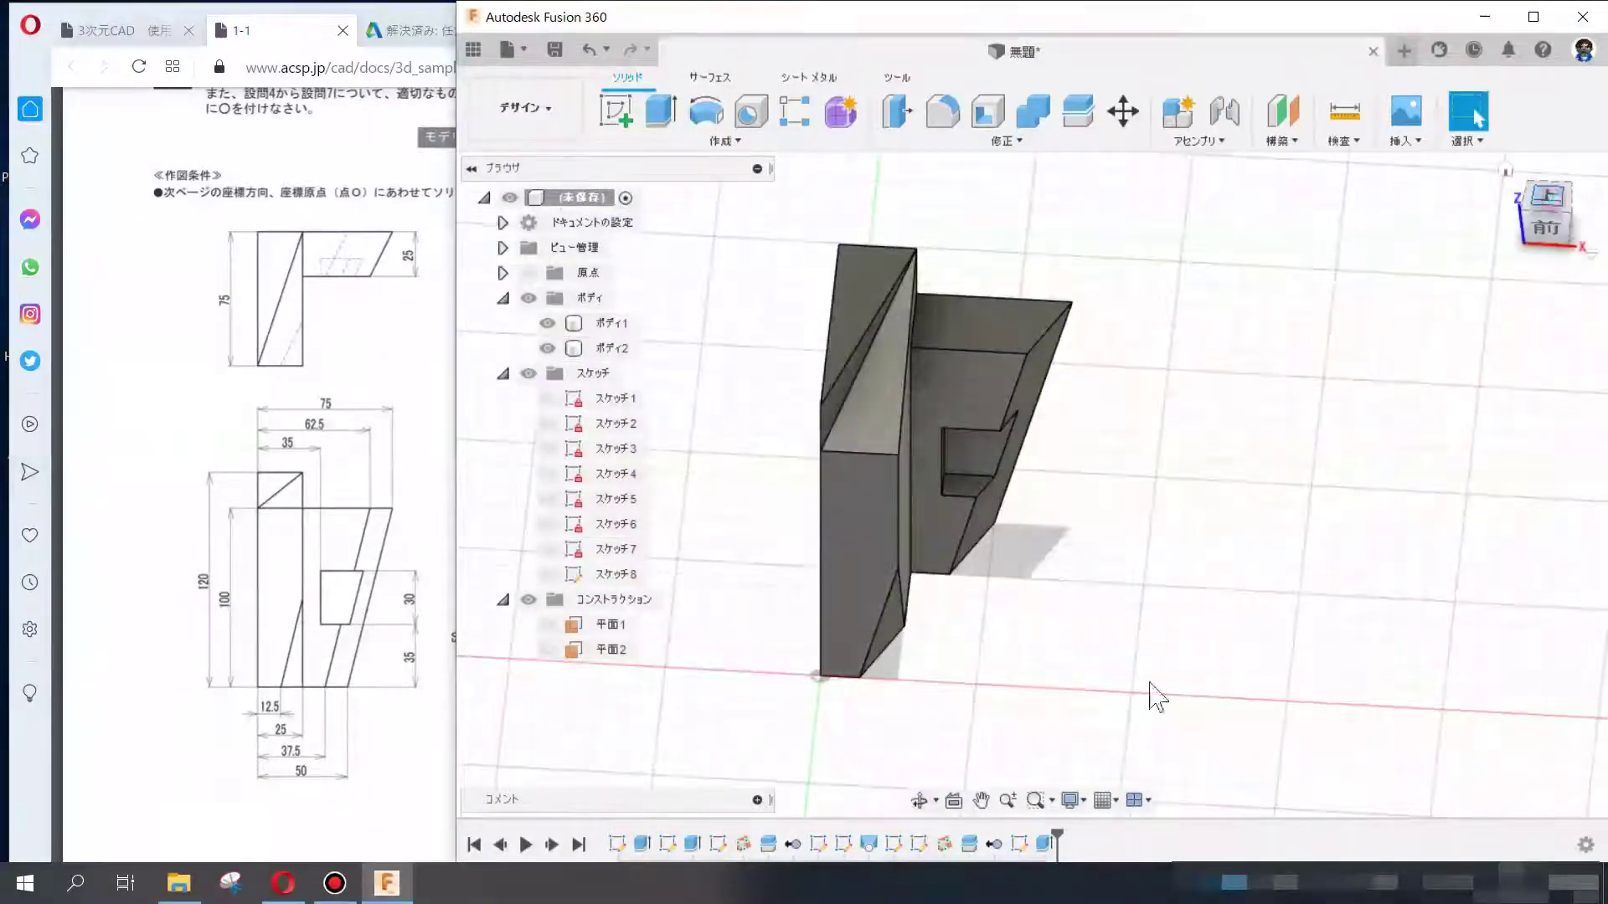
{"action": "middle_click_drag", "start_coordinate": [1156, 695], "coordinate": [1013, 779], "text": "shift"}
- Switch the visual style to Shaded with Visible Edges Only and orbit to 3D
{"action": "left_click", "coordinate": [1072, 800]}
{"action": "mouse_move", "coordinate": [1113, 611]}
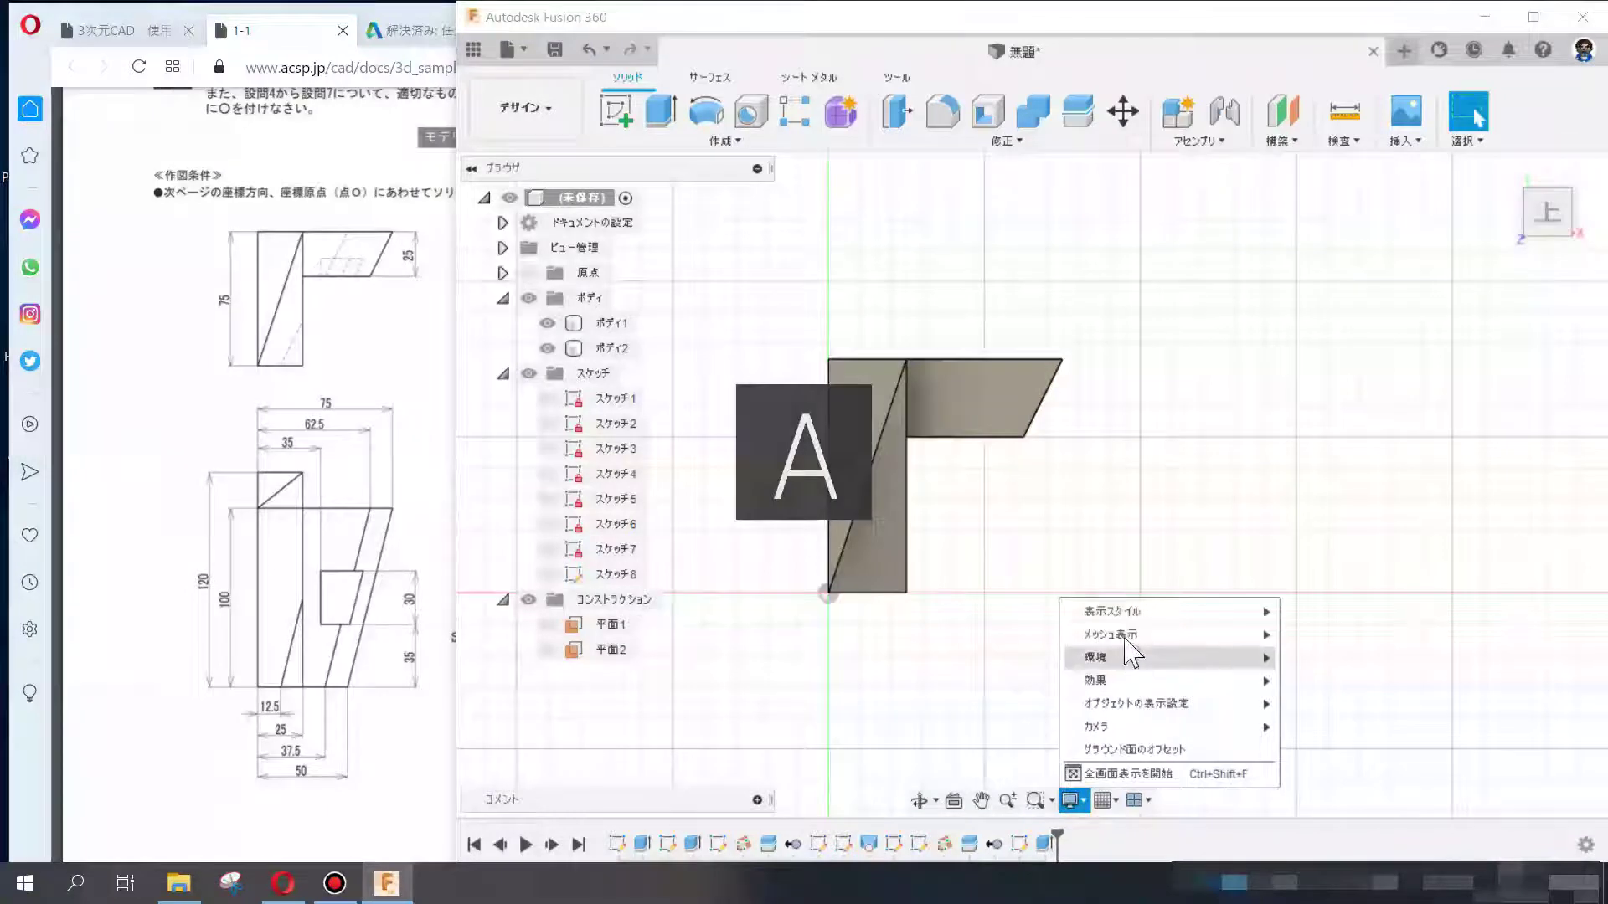
{"action": "left_click", "coordinate": [1314, 637]}
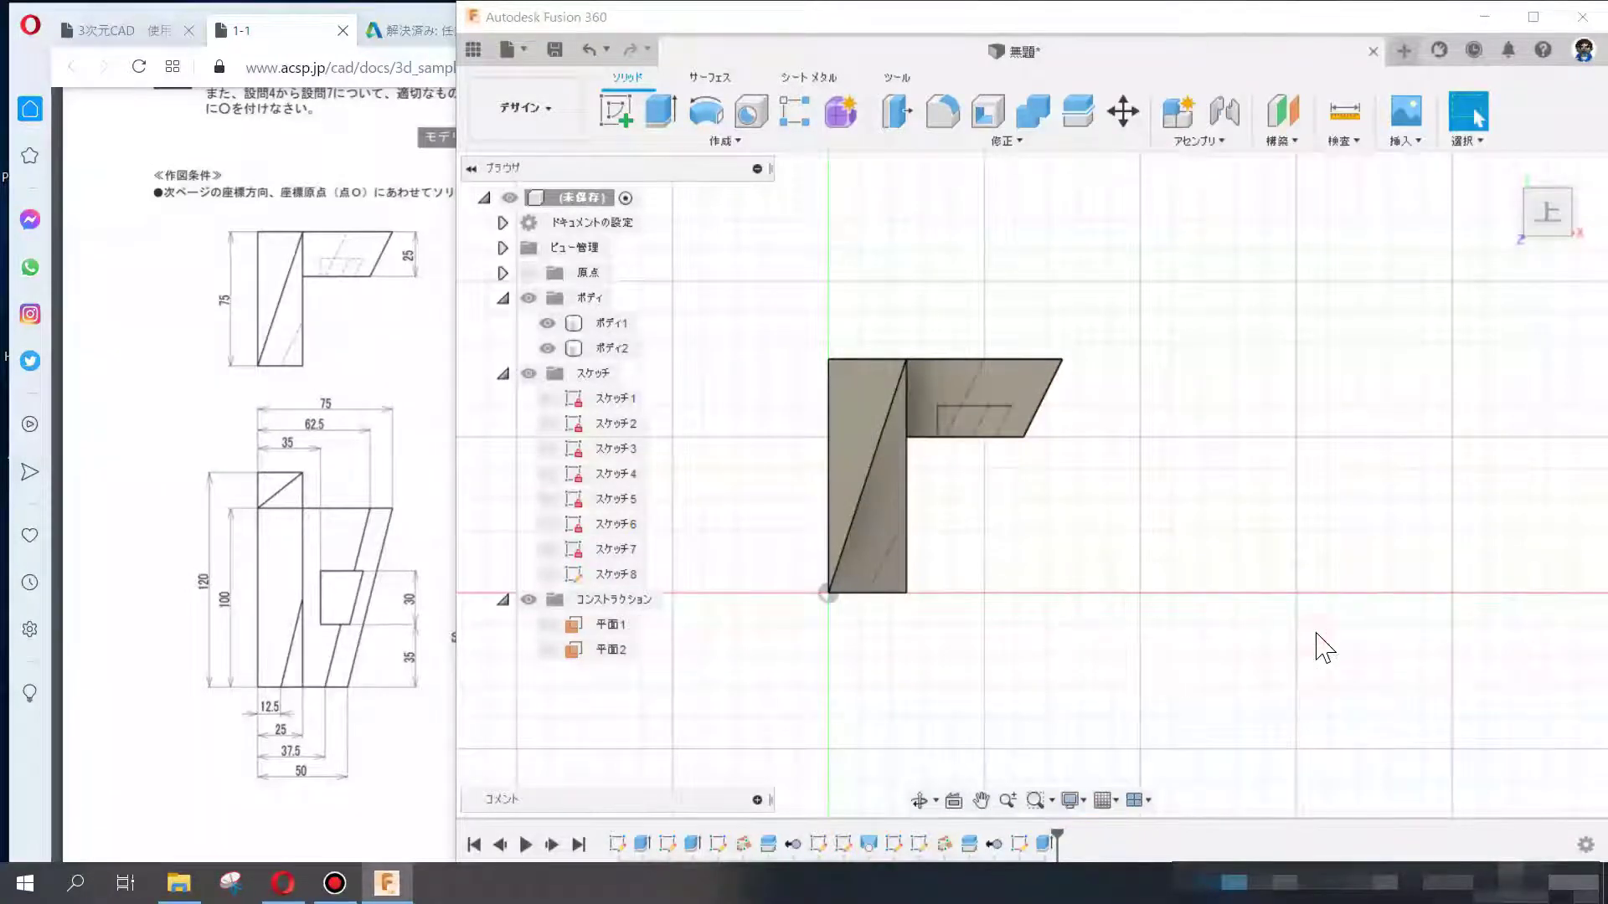
{"action": "left_click", "coordinate": [1072, 802]}
{"action": "left_click", "coordinate": [1067, 635]}
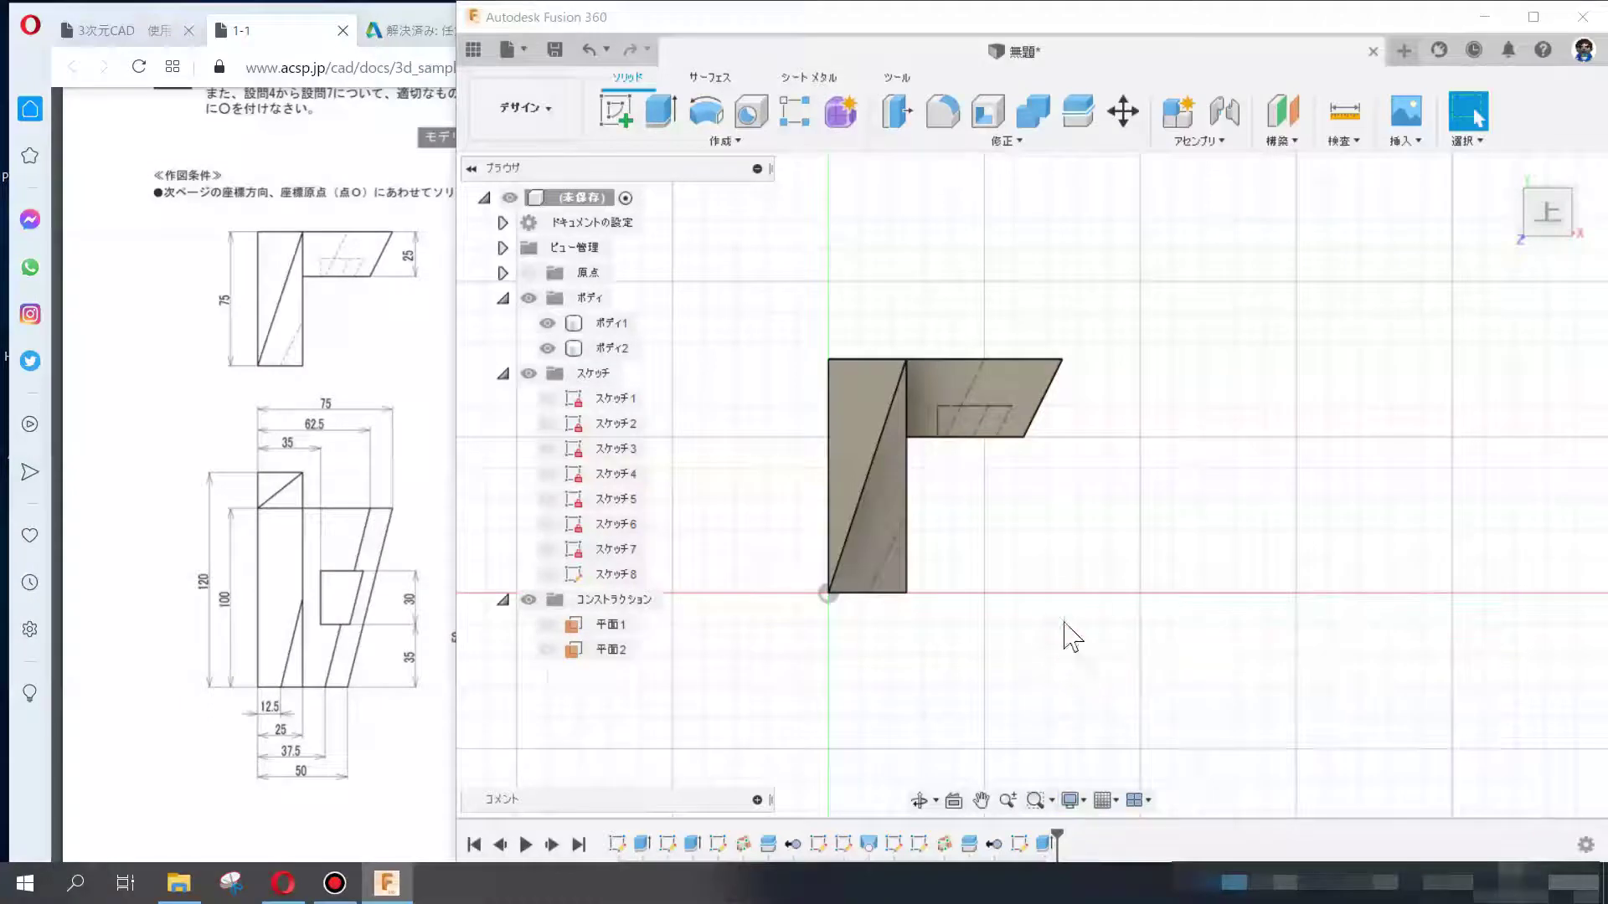
{"action": "left_click", "coordinate": [1079, 802]}
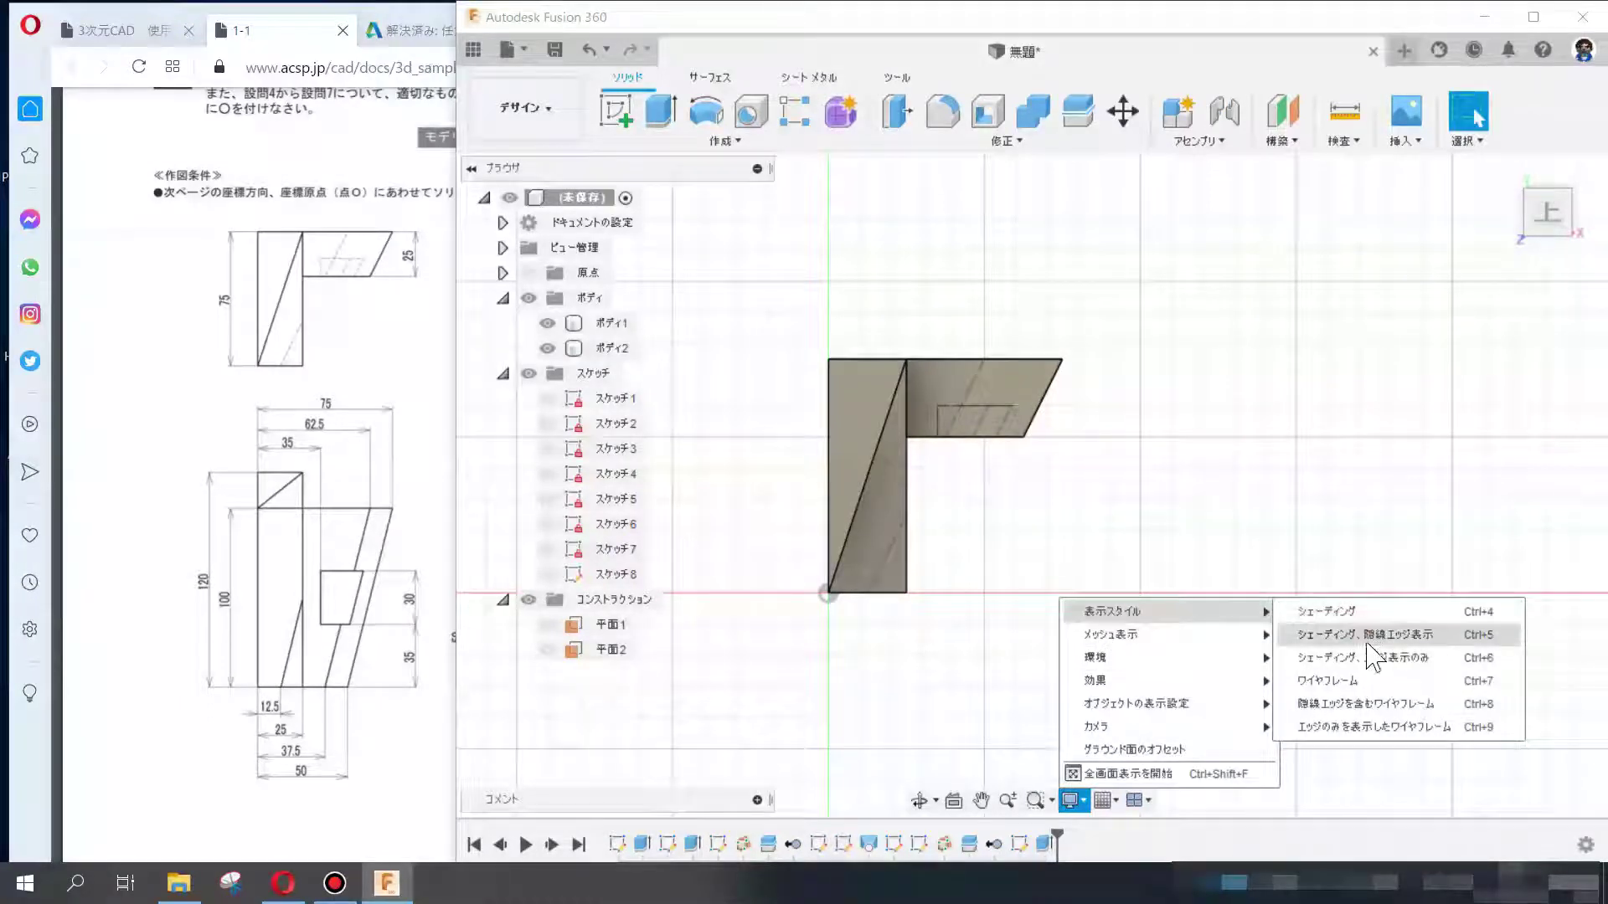
{"action": "left_click", "coordinate": [1374, 655]}
{"action": "mouse_move", "coordinate": [962, 452]}
{"action": "middle_mouse_down", "text": "shift"}
{"action": "mouse_move", "coordinate": [959, 543]}
{"action": "mouse_move", "coordinate": [944, 524]}
{"action": "middle_mouse_up", "text": "shift"}
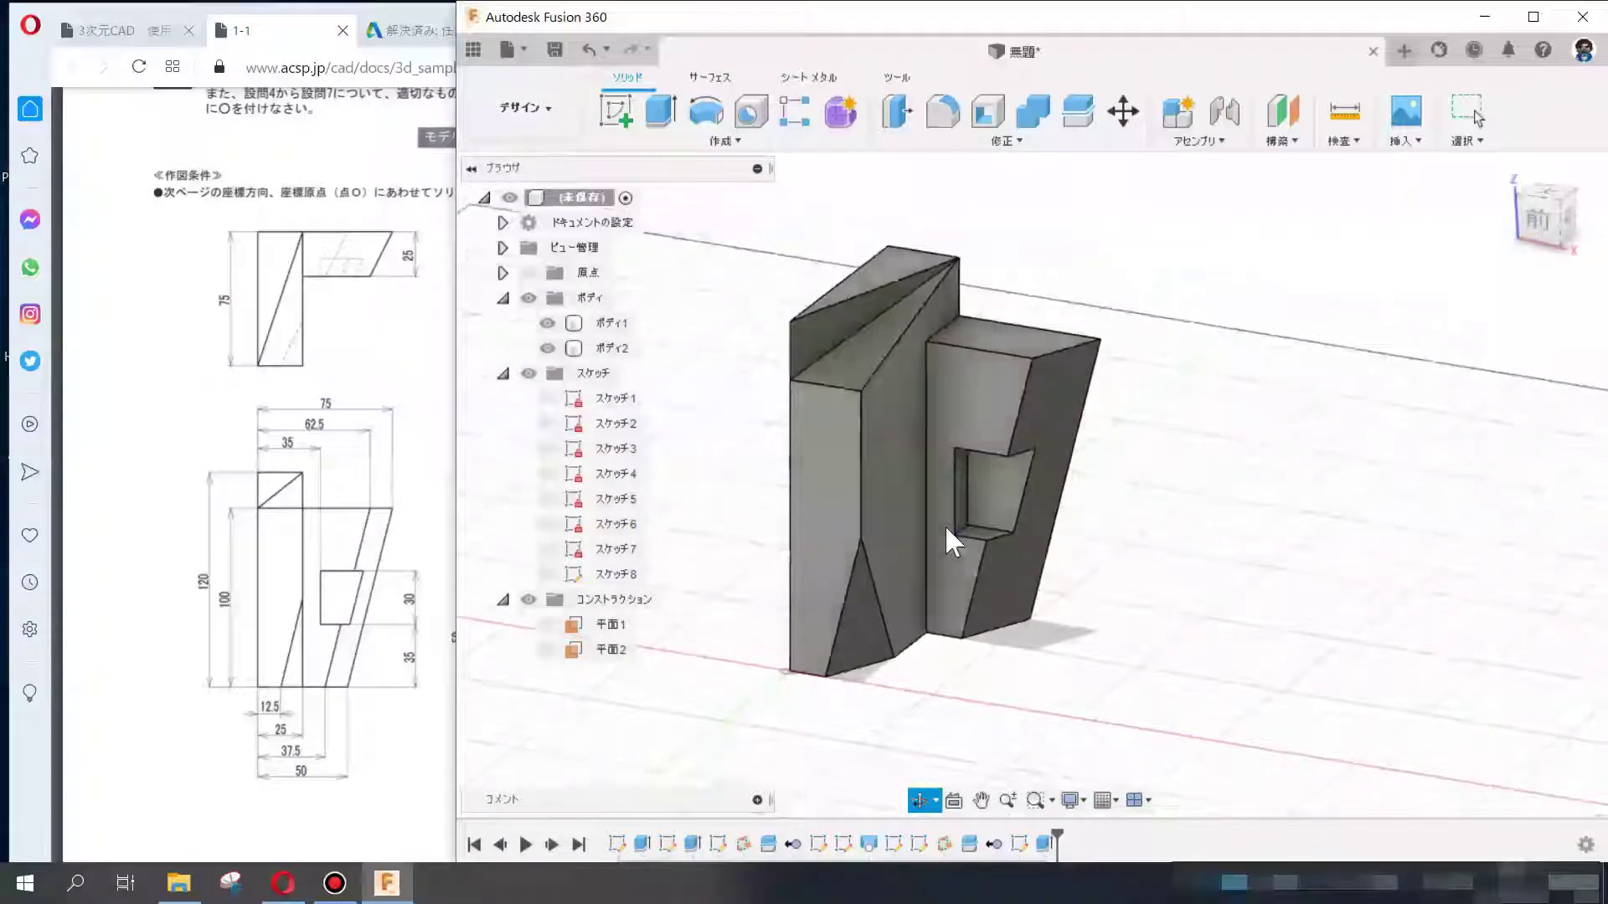
- Edit スケッチ8 and constrain the rectangle's right edge to the sloped face's top corner
{"action": "double_click", "coordinate": [1018, 843]}
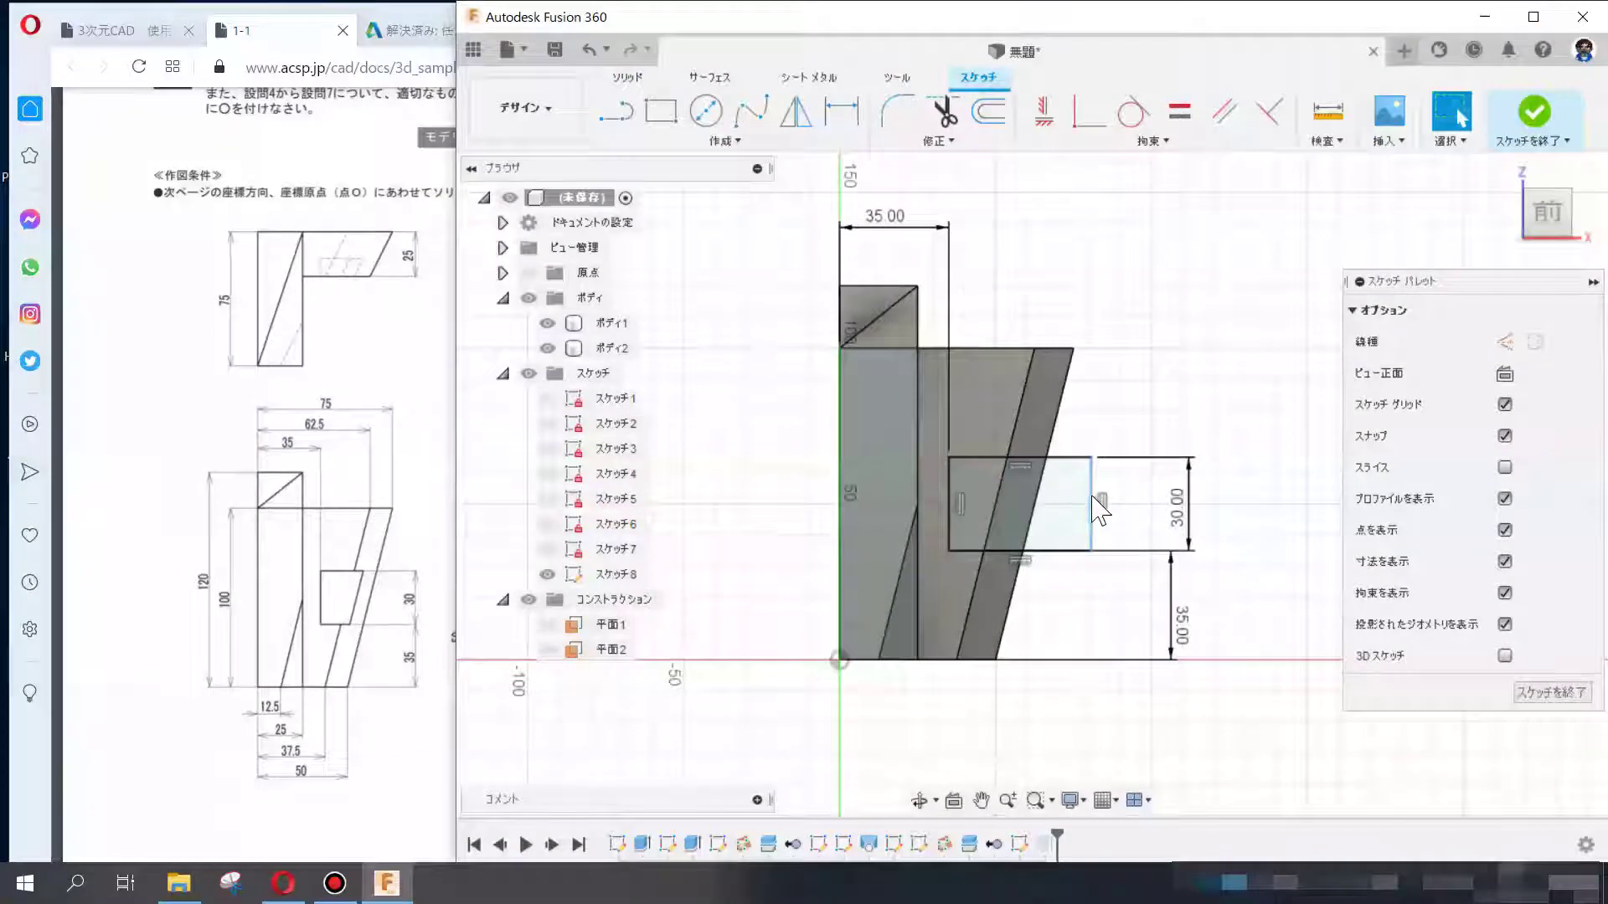
{"action": "left_click_drag", "start_coordinate": [1092, 494], "coordinate": [1142, 494]}
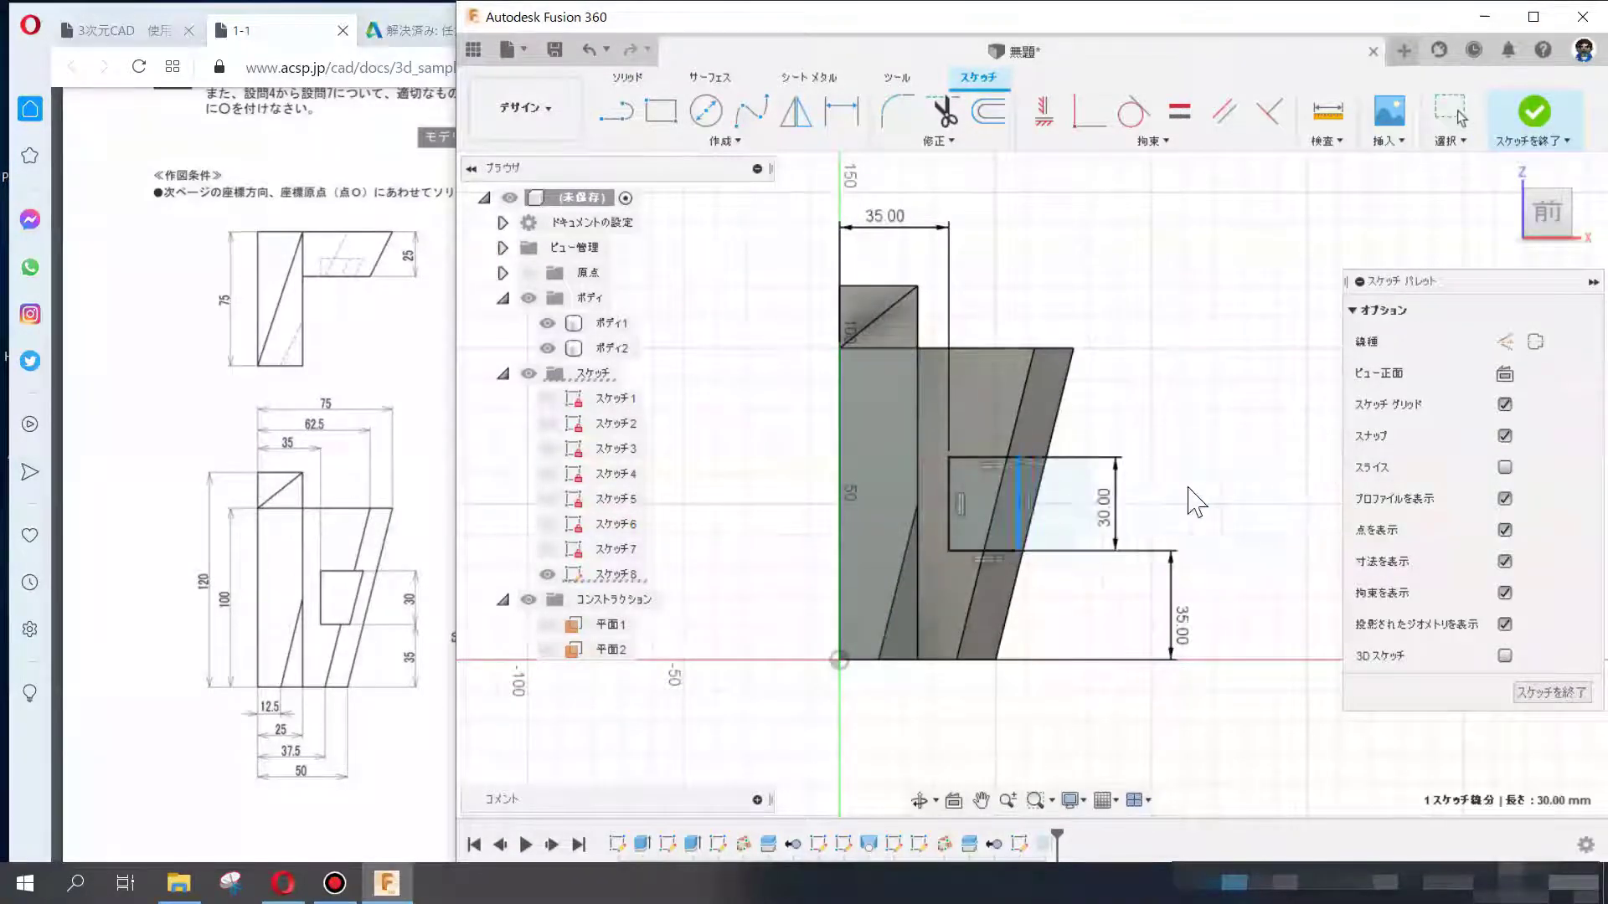
{"action": "left_click", "coordinate": [1129, 380]}
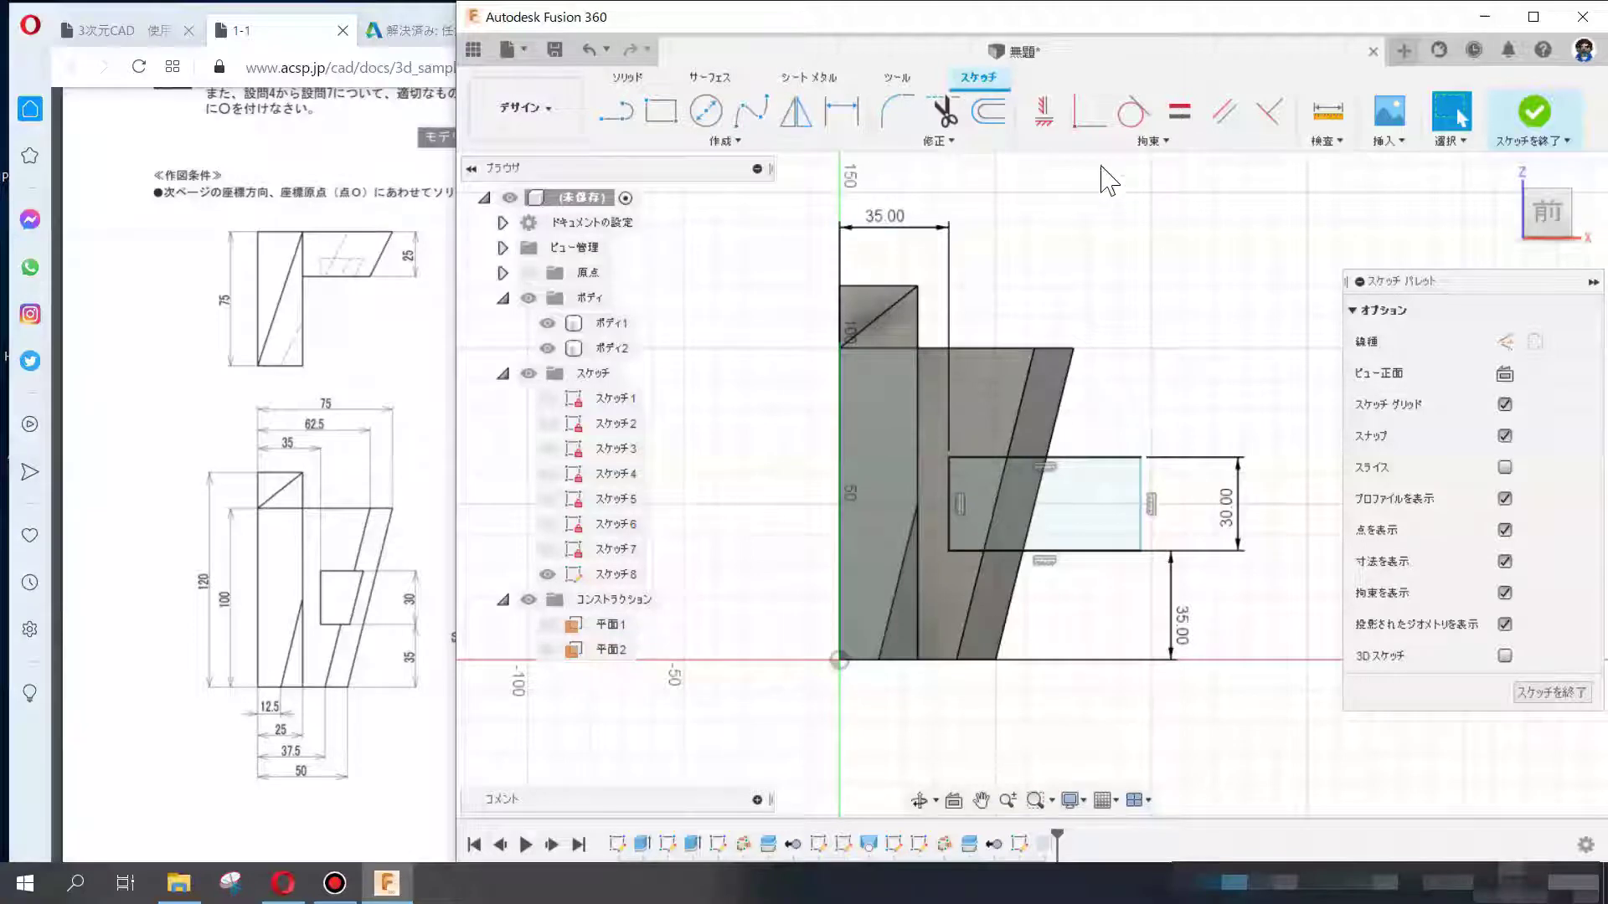
{"action": "left_click", "coordinate": [1089, 111]}
{"action": "left_click", "coordinate": [1140, 502]}
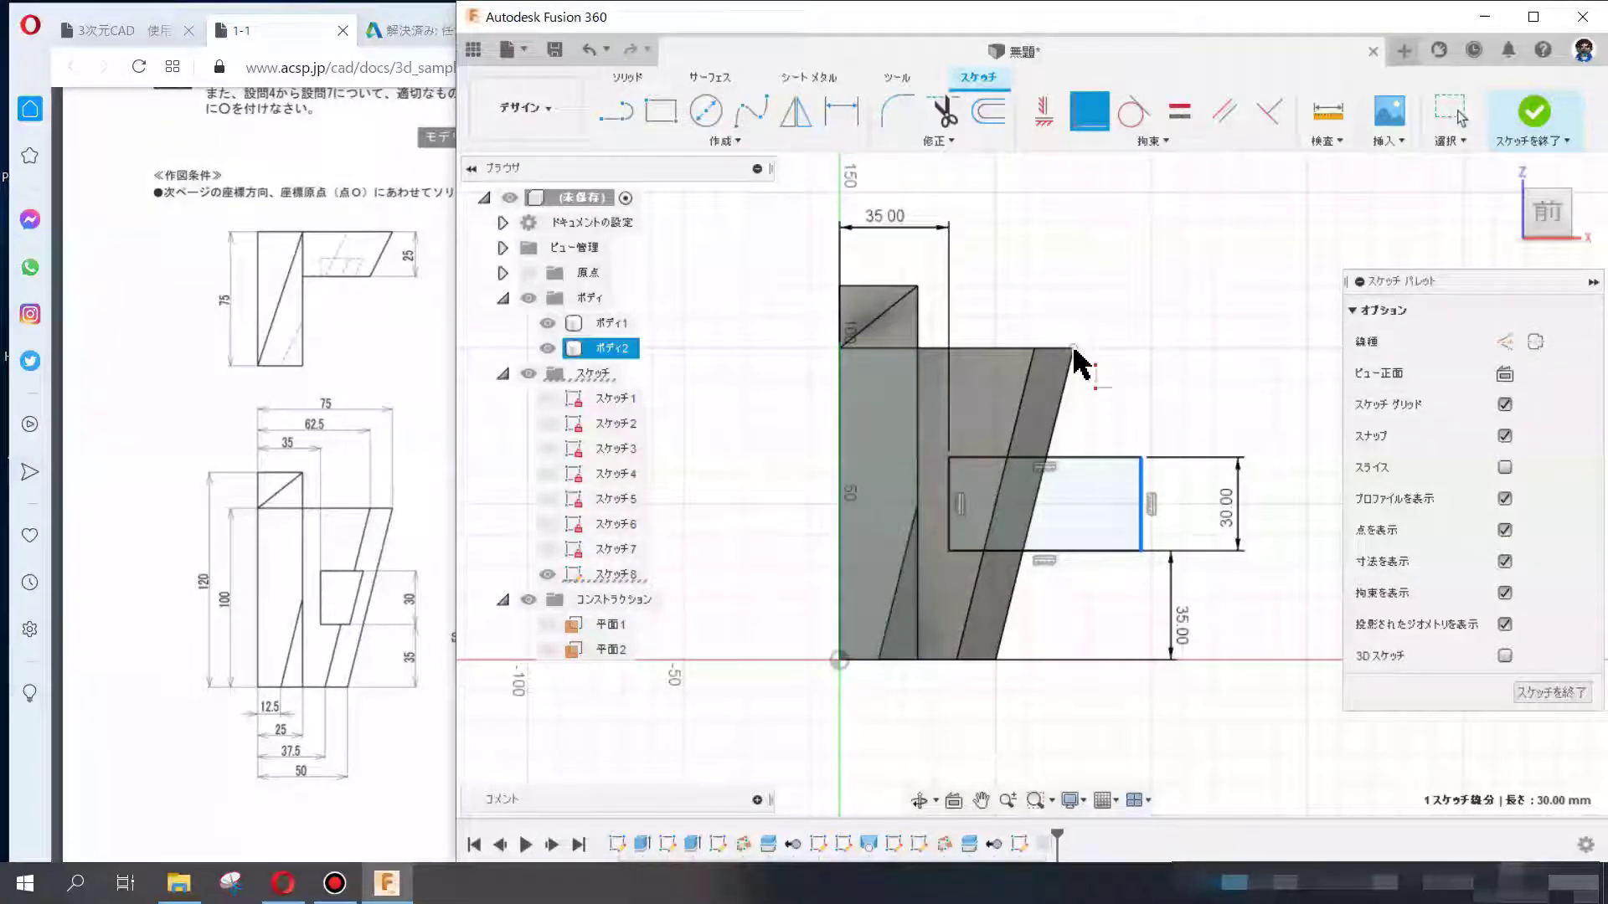
{"action": "left_click", "coordinate": [1074, 349]}
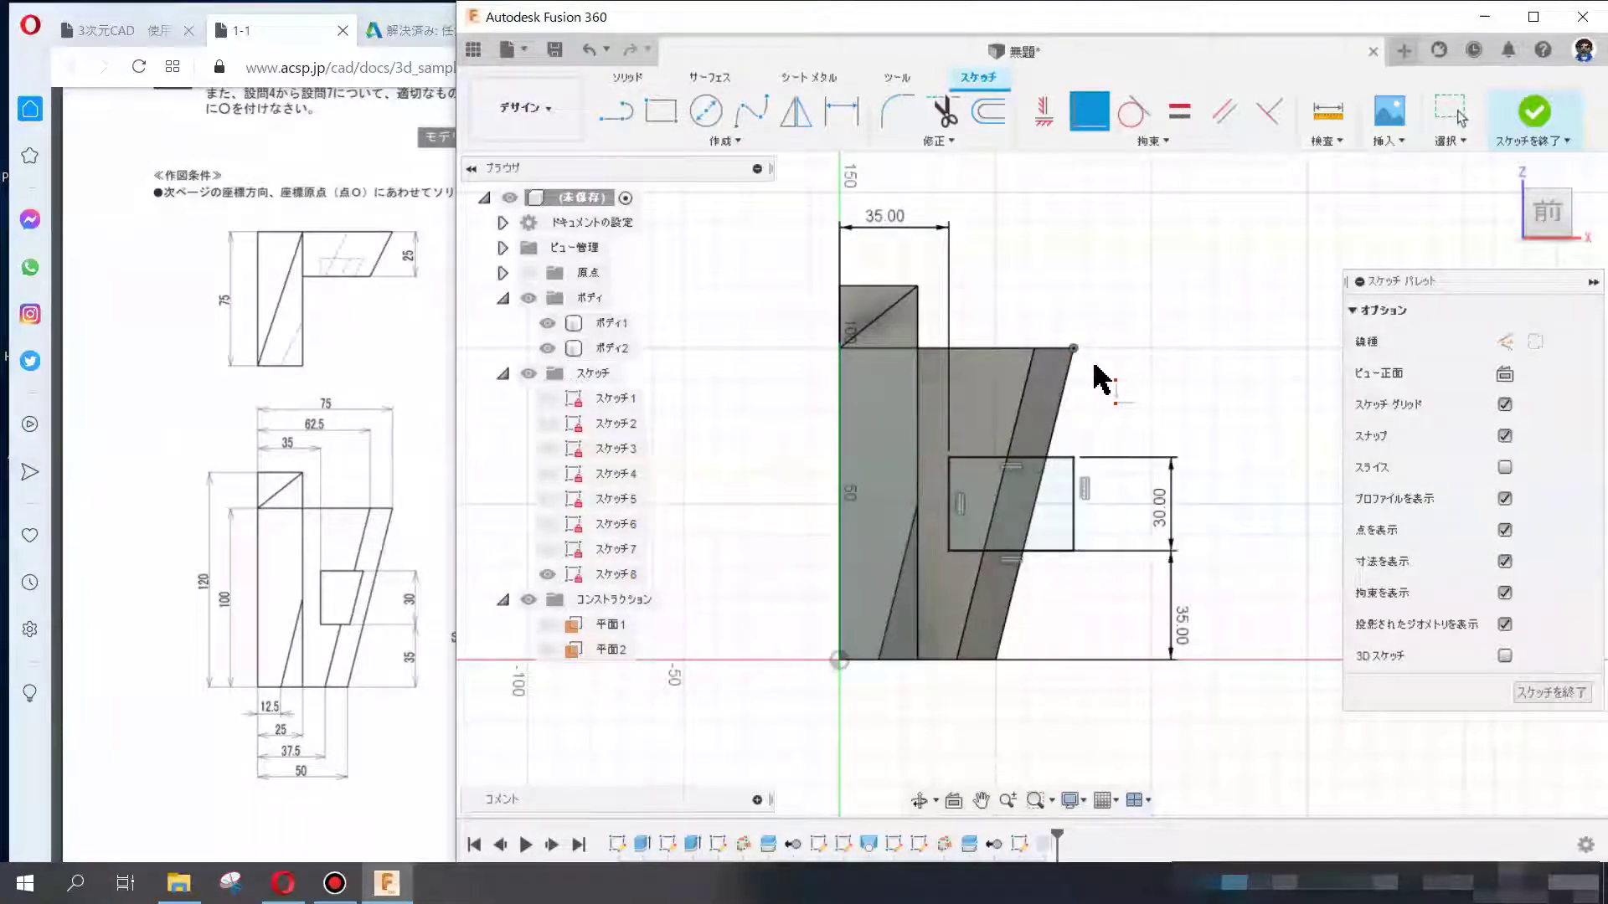
{"action": "key", "text": "Escape"}
{"action": "left_click", "coordinate": [1535, 118]}
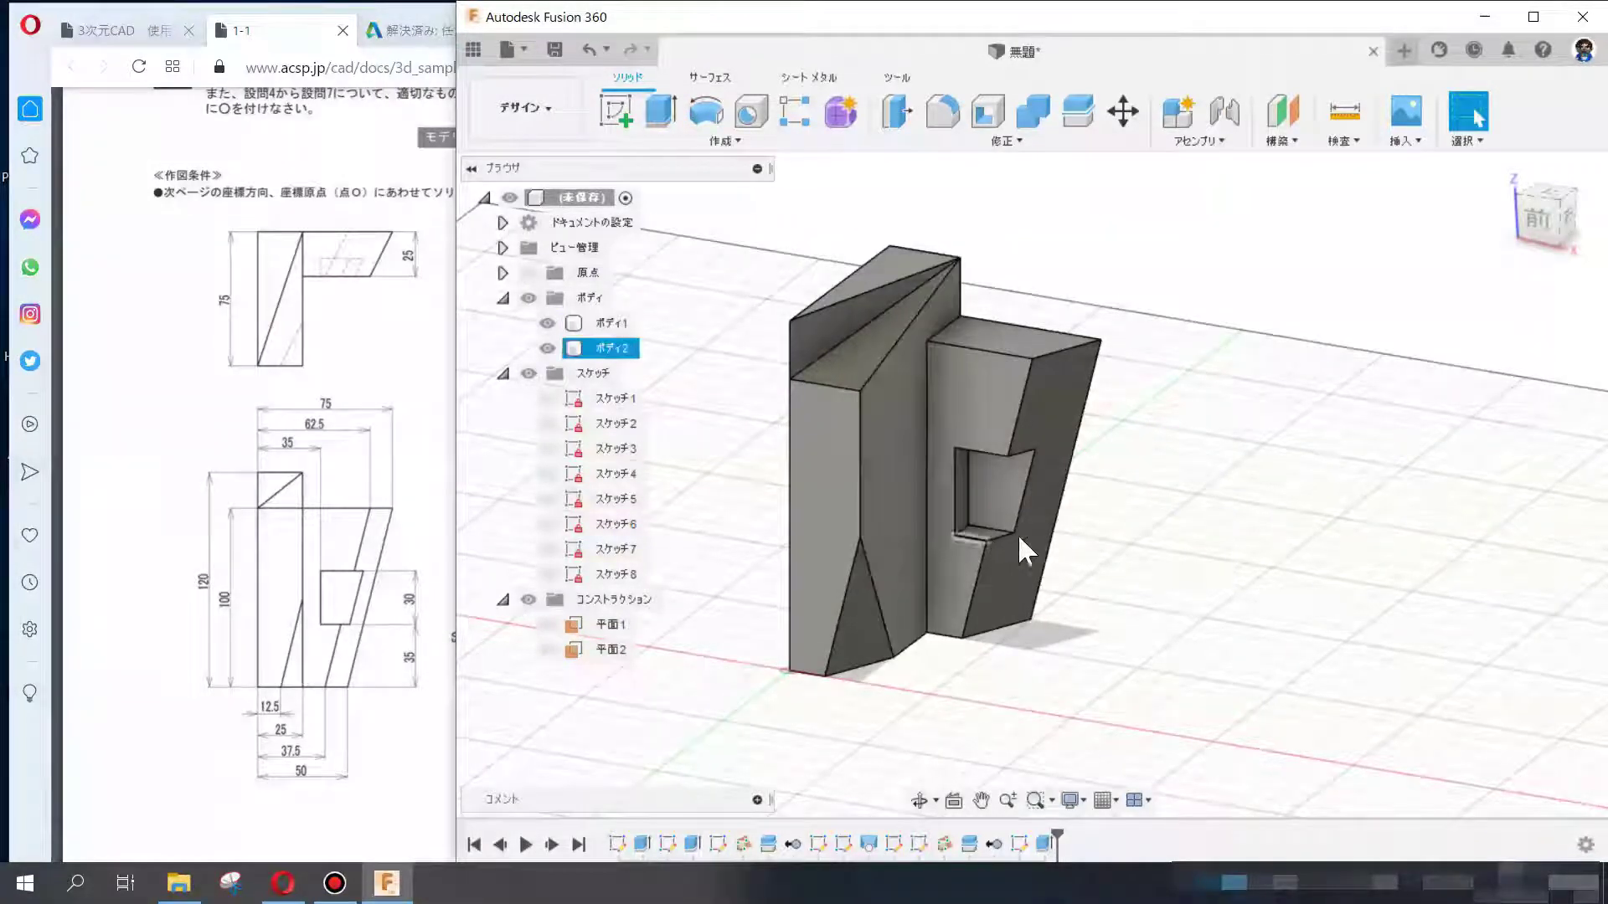
{"action": "left_click", "coordinate": [809, 496]}
{"action": "left_click", "coordinate": [1052, 715]}
{"action": "double_click", "coordinate": [1019, 844]}
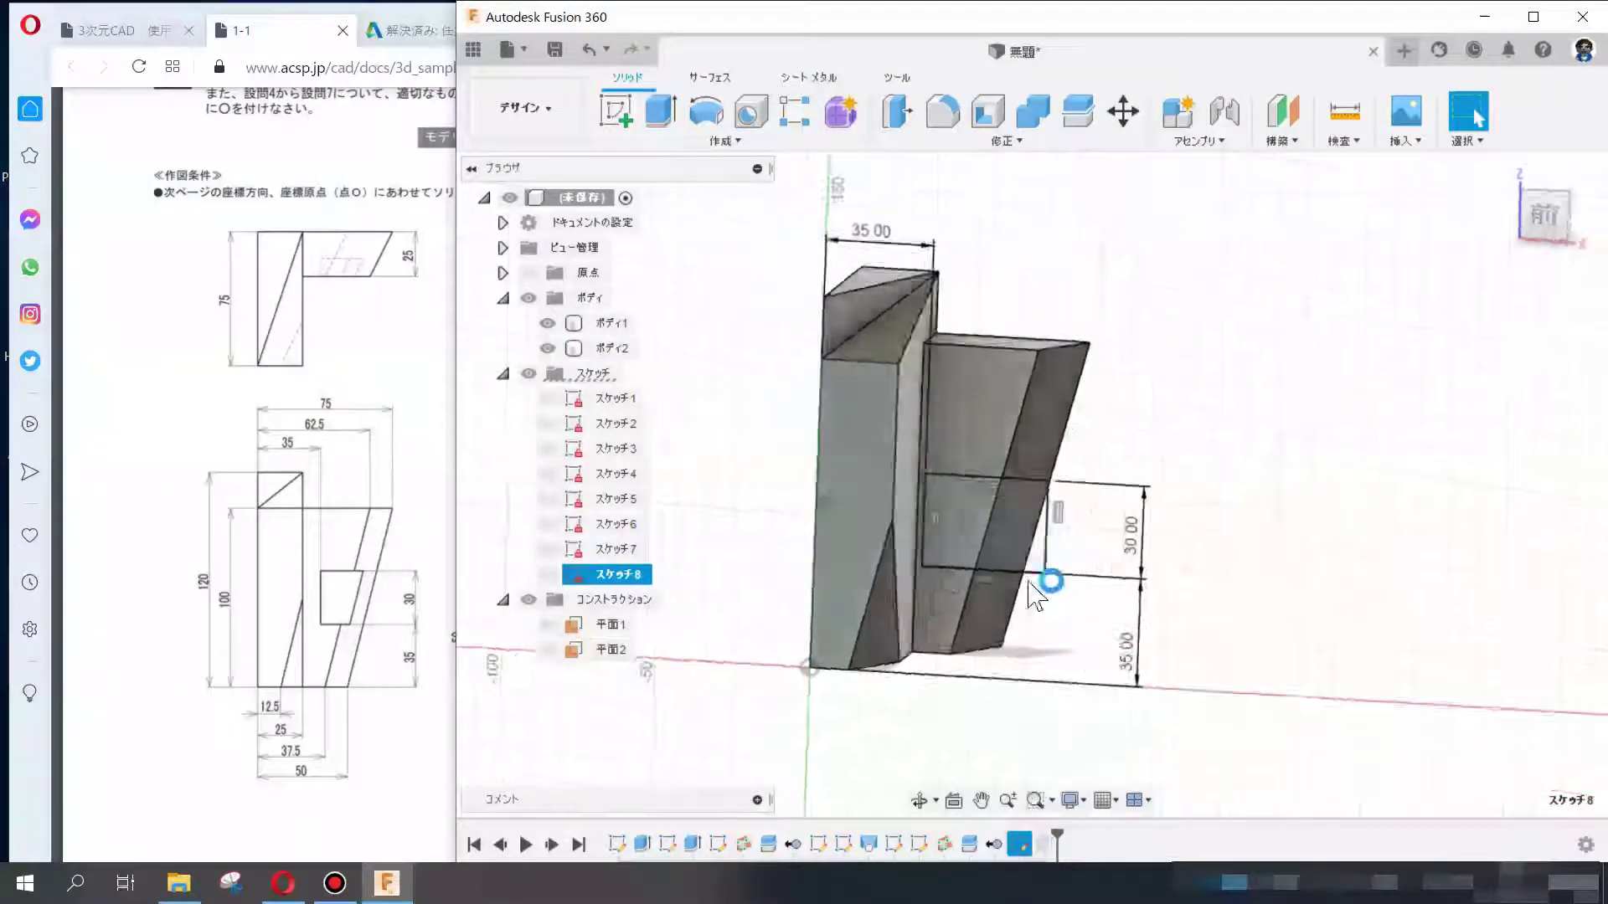
{"action": "left_click", "coordinate": [1543, 132]}
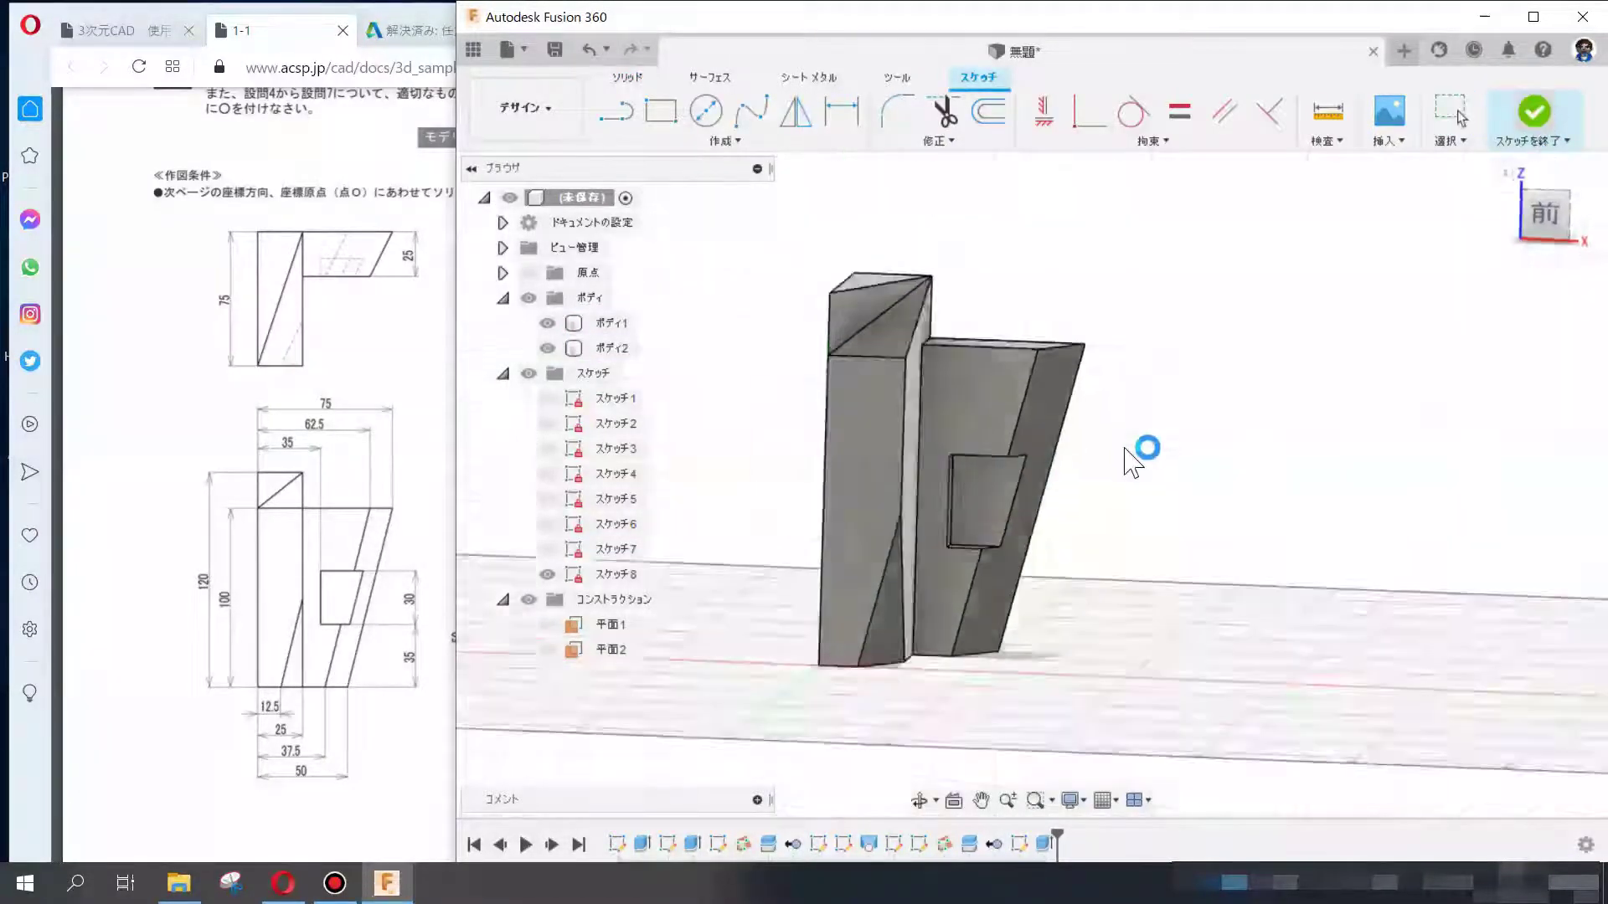
{"action": "middle_click_drag", "start_coordinate": [1095, 565], "coordinate": [1123, 531], "text": "shift"}
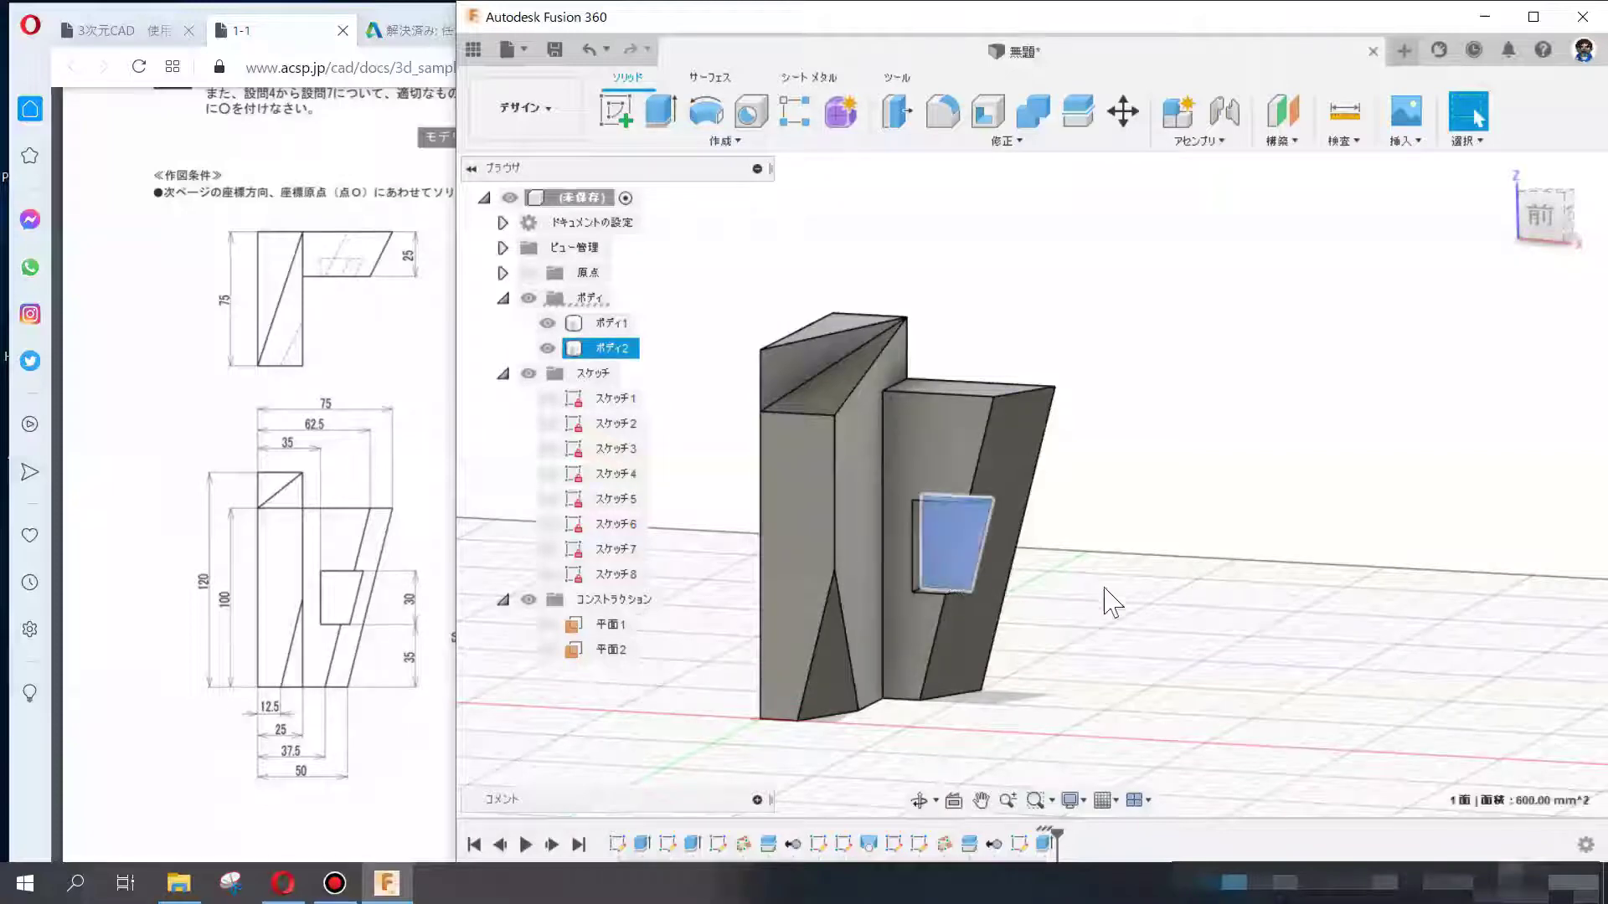
{"action": "left_click", "coordinate": [1539, 215]}
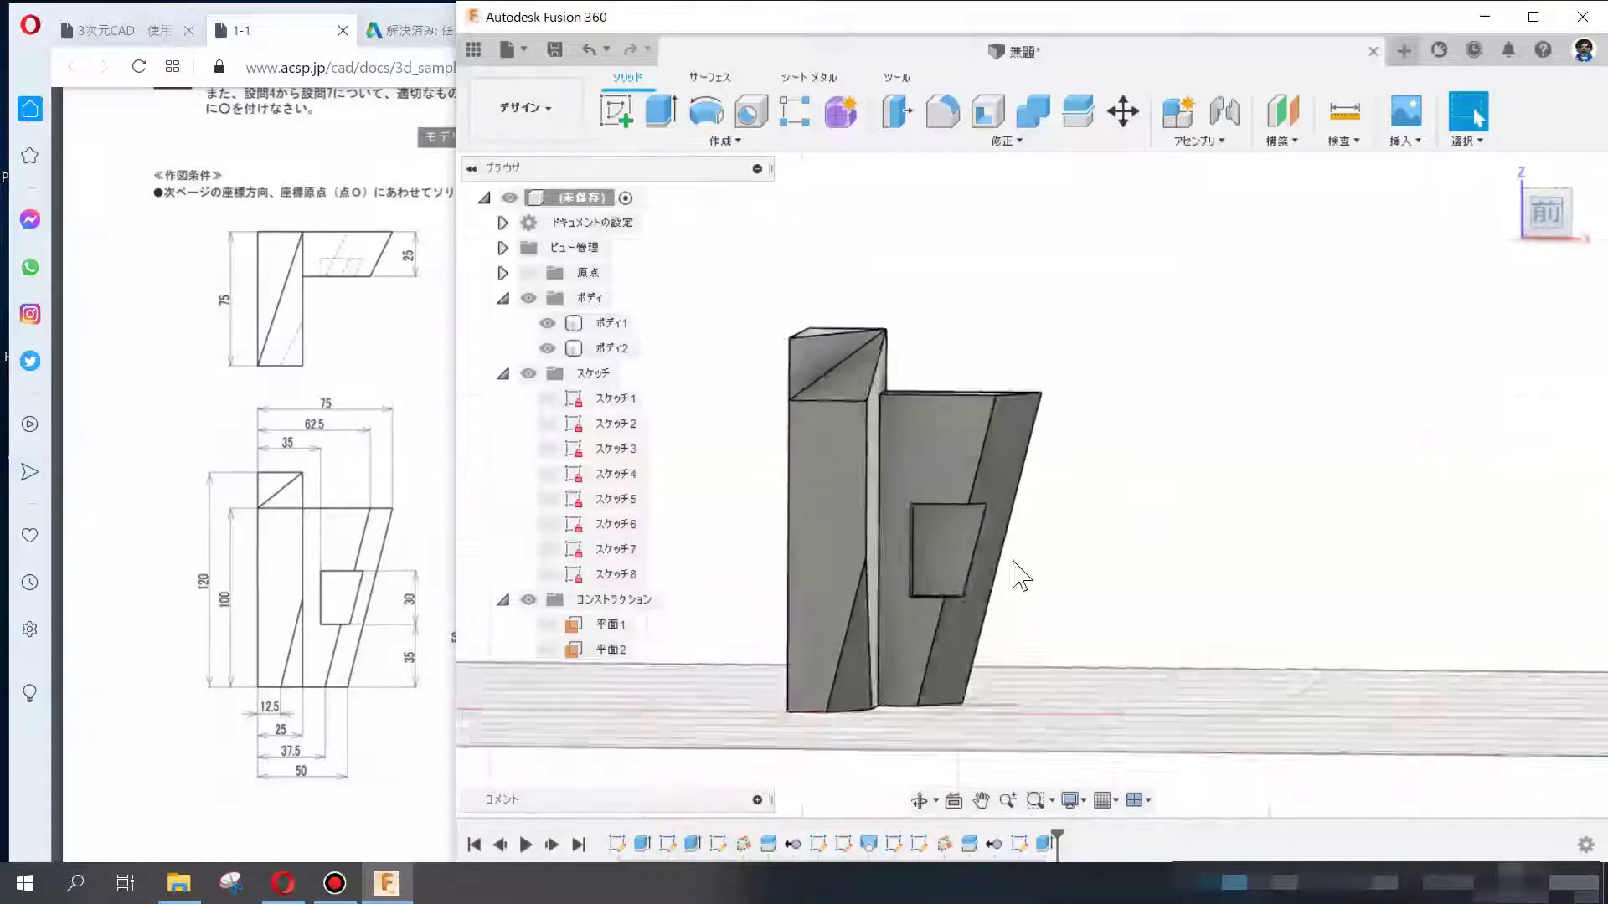
{"action": "left_click", "coordinate": [1069, 656]}
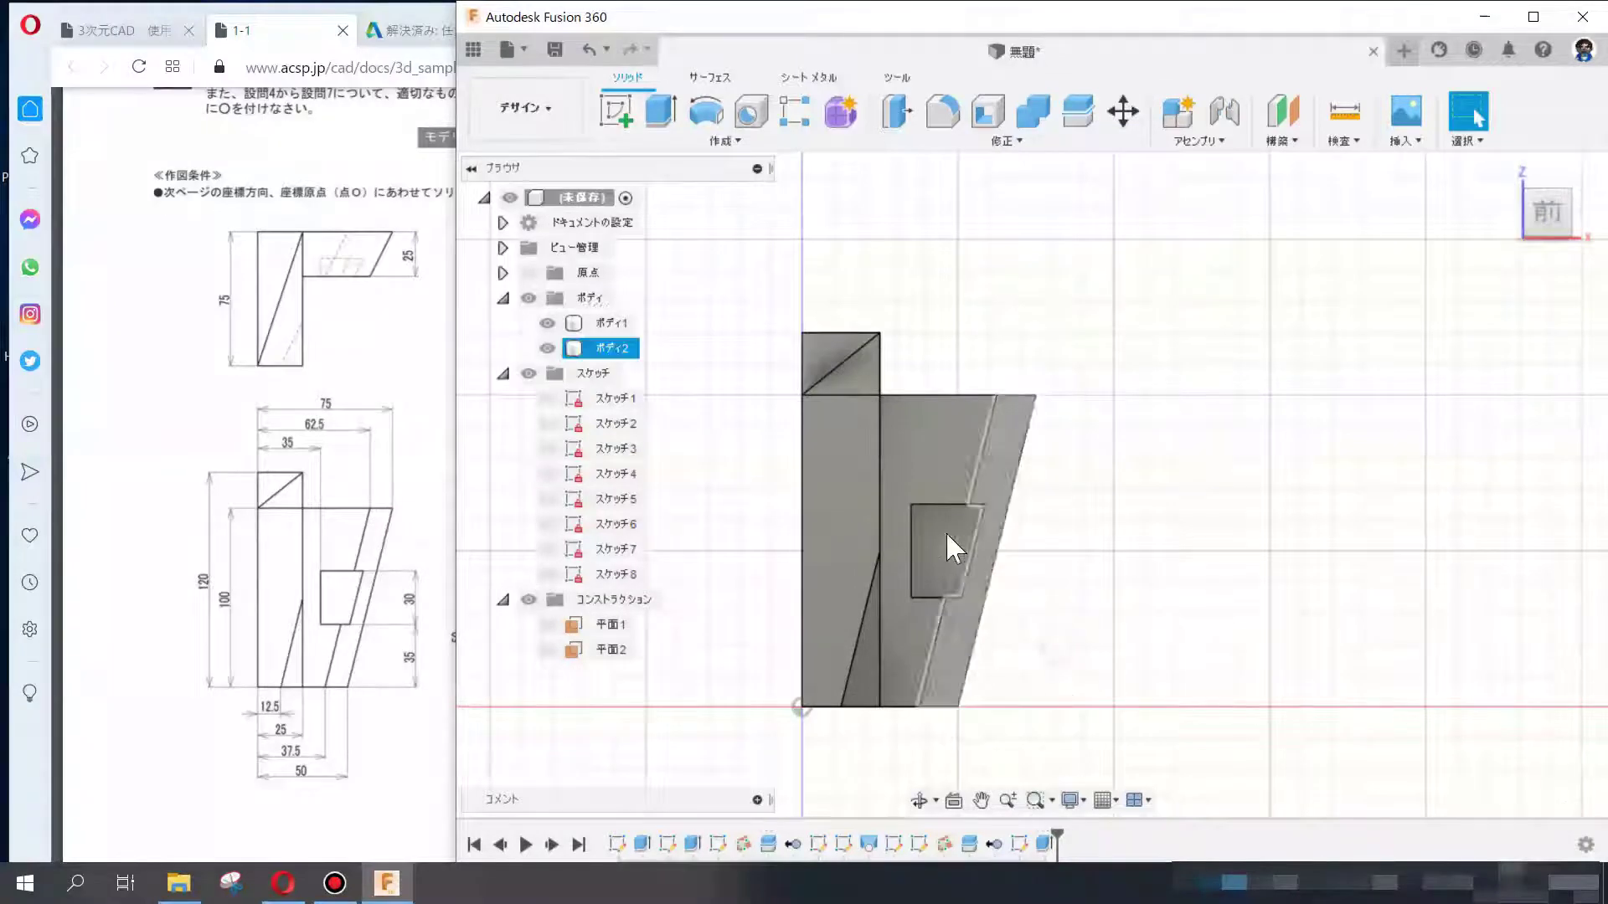
{"action": "double_click", "coordinate": [1024, 842]}
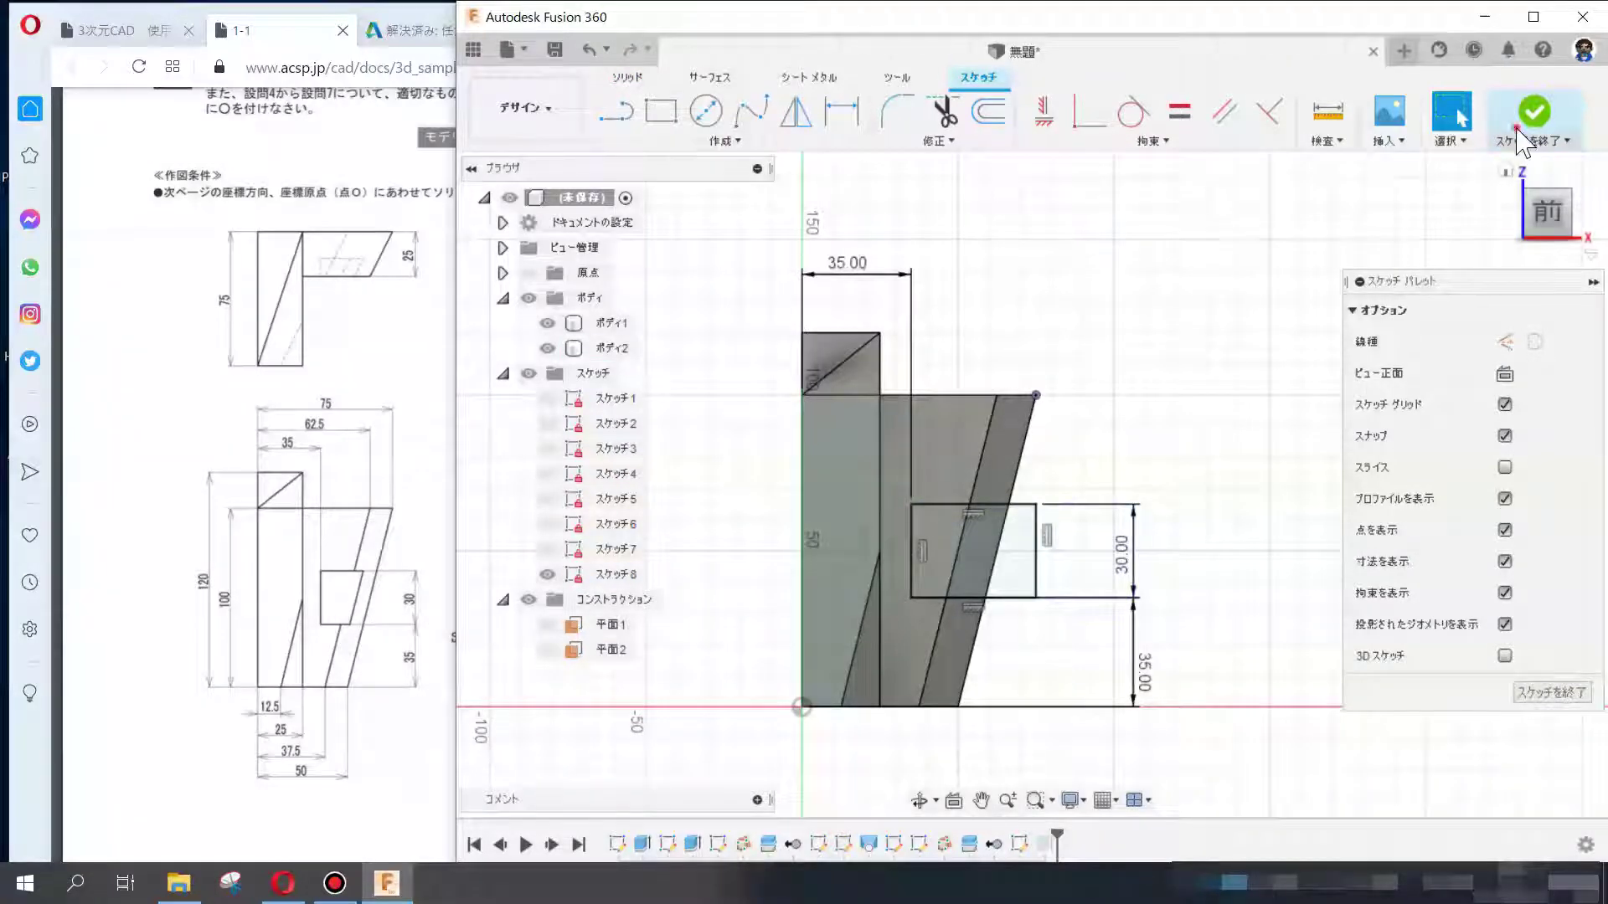
{"action": "left_click", "coordinate": [1534, 111]}
{"action": "left_click", "coordinate": [975, 538]}
{"action": "left_click", "coordinate": [1141, 699]}
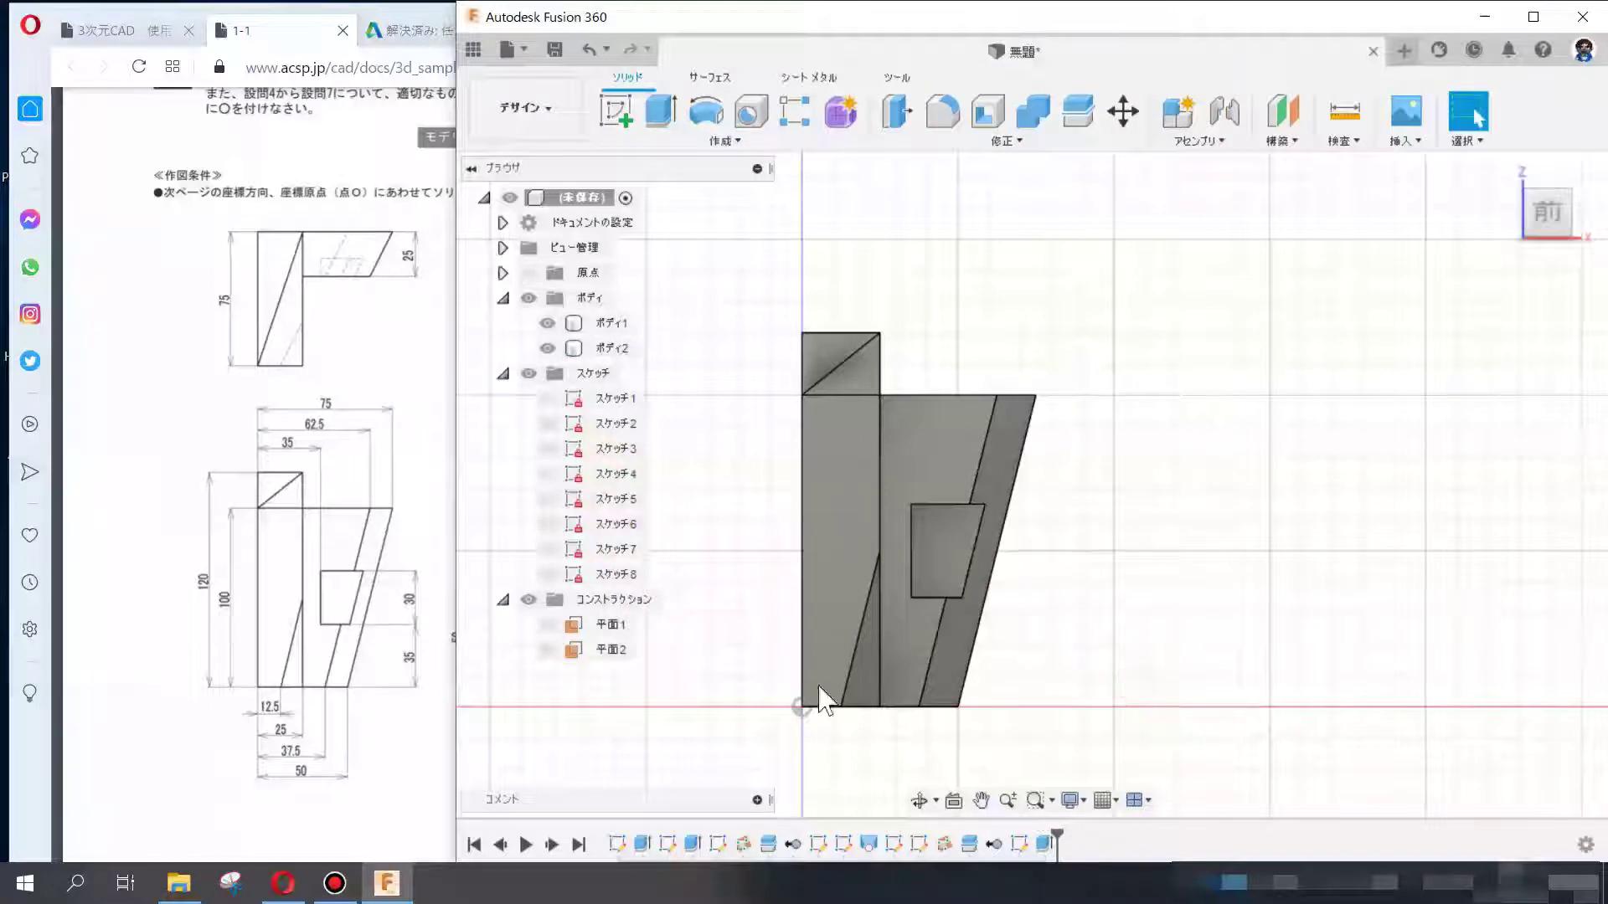
- Return to the Fusion model, orbit it, and collapse the Sketches folder
{"action": "left_click", "coordinate": [342, 645]}
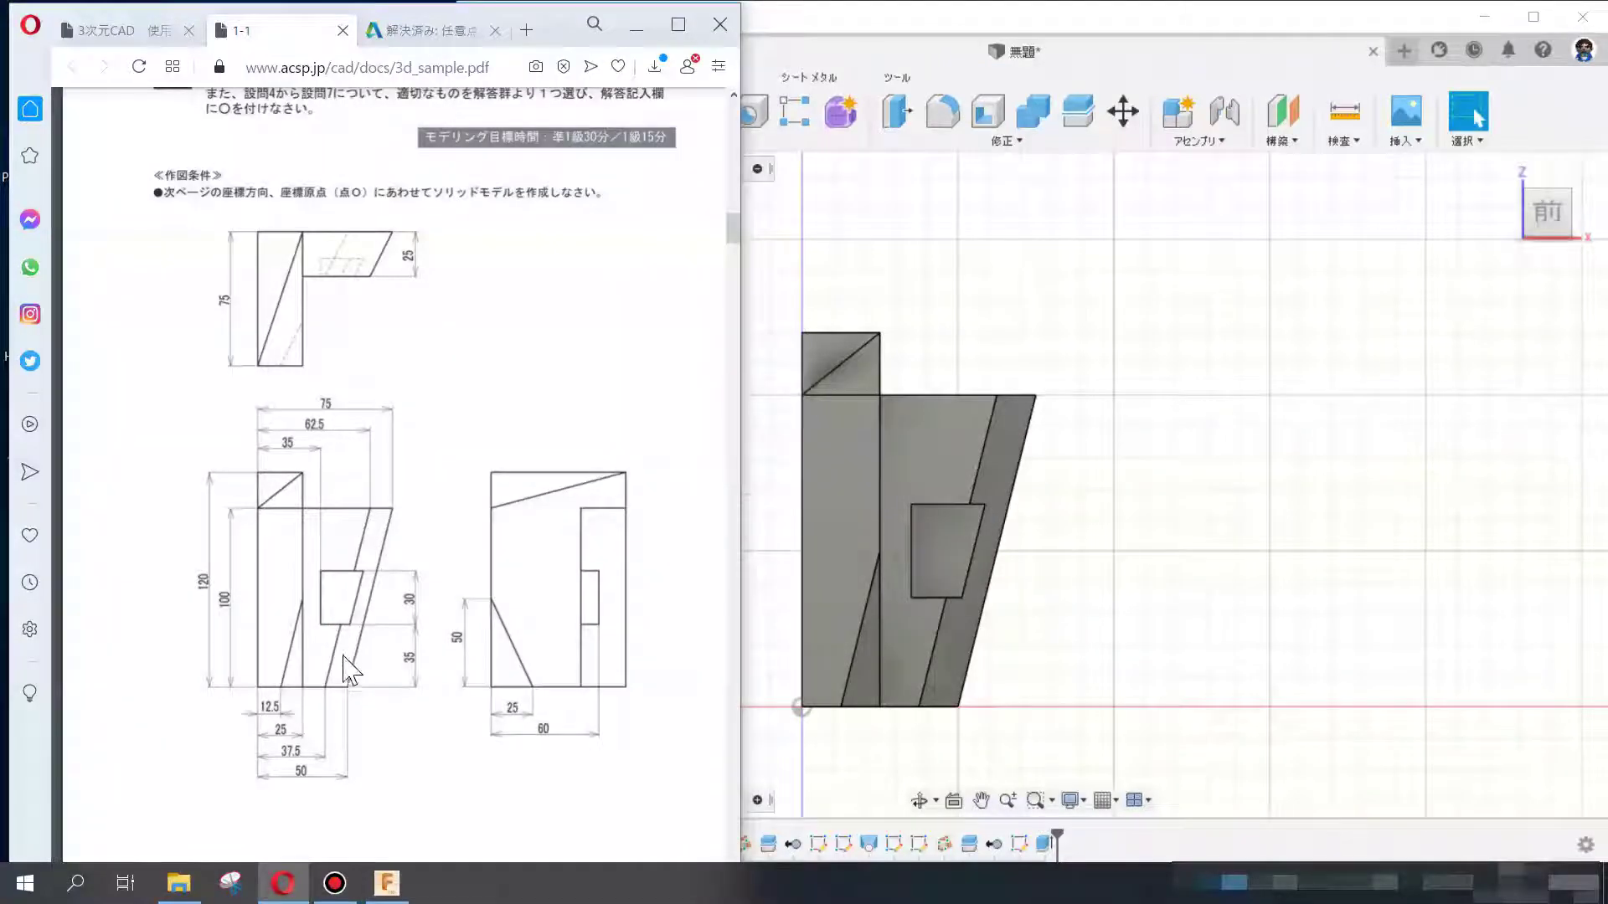
{"action": "left_click", "coordinate": [1112, 545]}
{"action": "mouse_move", "coordinate": [1112, 545]}
{"action": "middle_mouse_down"}
{"action": "mouse_move", "coordinate": [1281, 552]}
{"action": "mouse_move", "coordinate": [1478, 117]}
{"action": "middle_mouse_up"}
{"action": "left_click_drag", "start_coordinate": [1174, 566], "coordinate": [1220, 592]}
{"action": "key", "text": "Escape"}
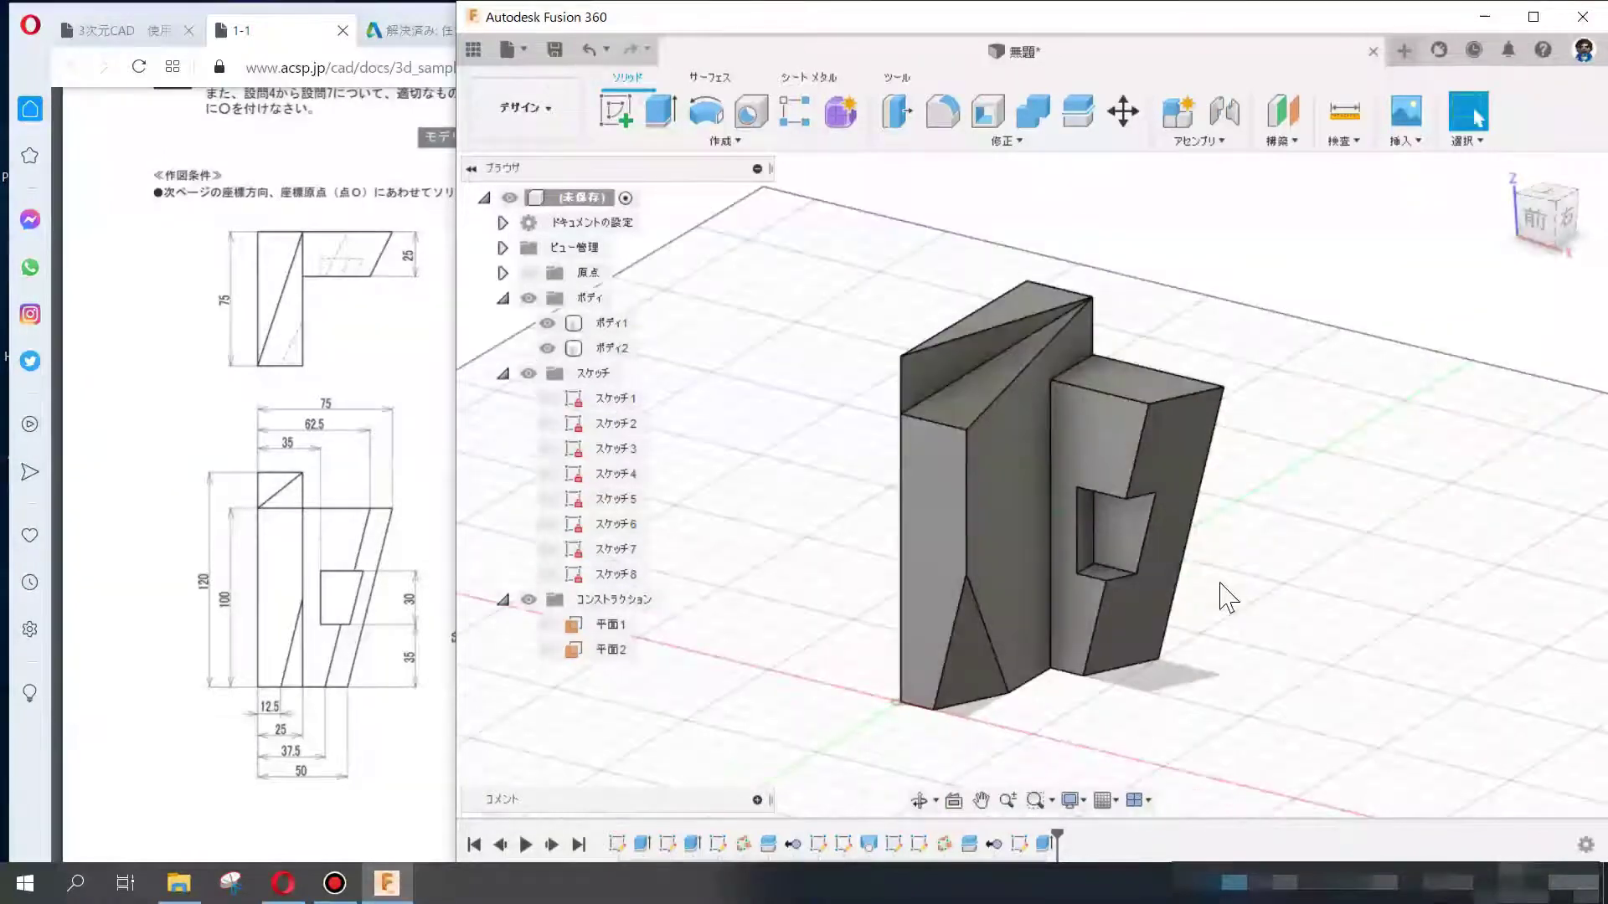
{"action": "left_click", "coordinate": [502, 373]}
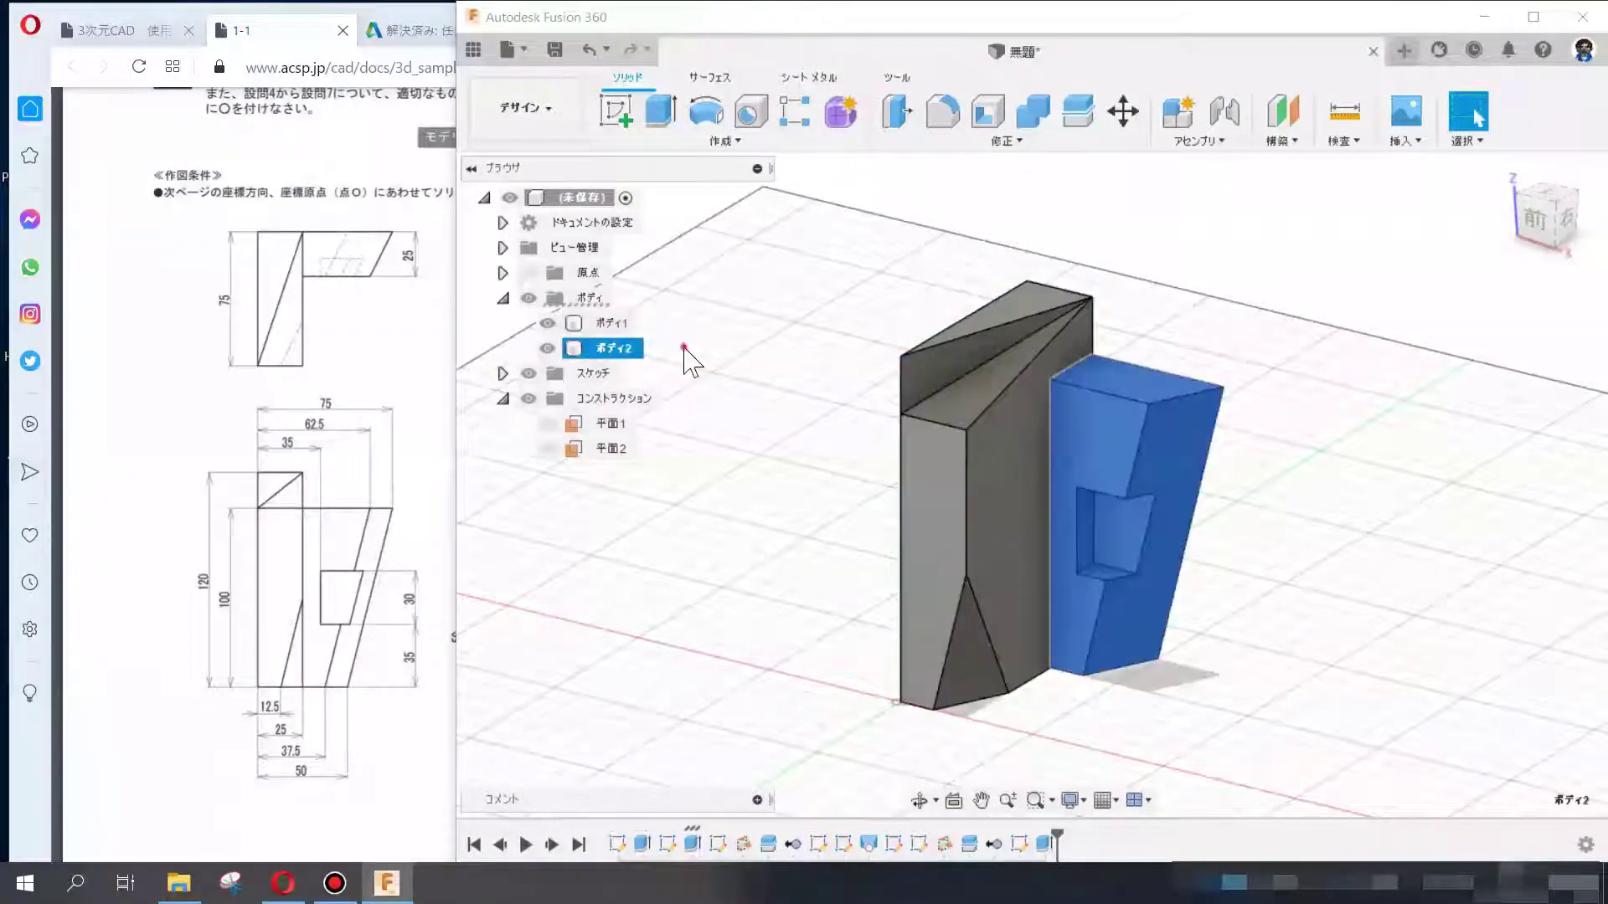
- Combine target ボディ1 with tool ボディ2 using the Join operation
{"action": "left_click", "coordinate": [1045, 131]}
{"action": "left_click", "coordinate": [993, 385]}
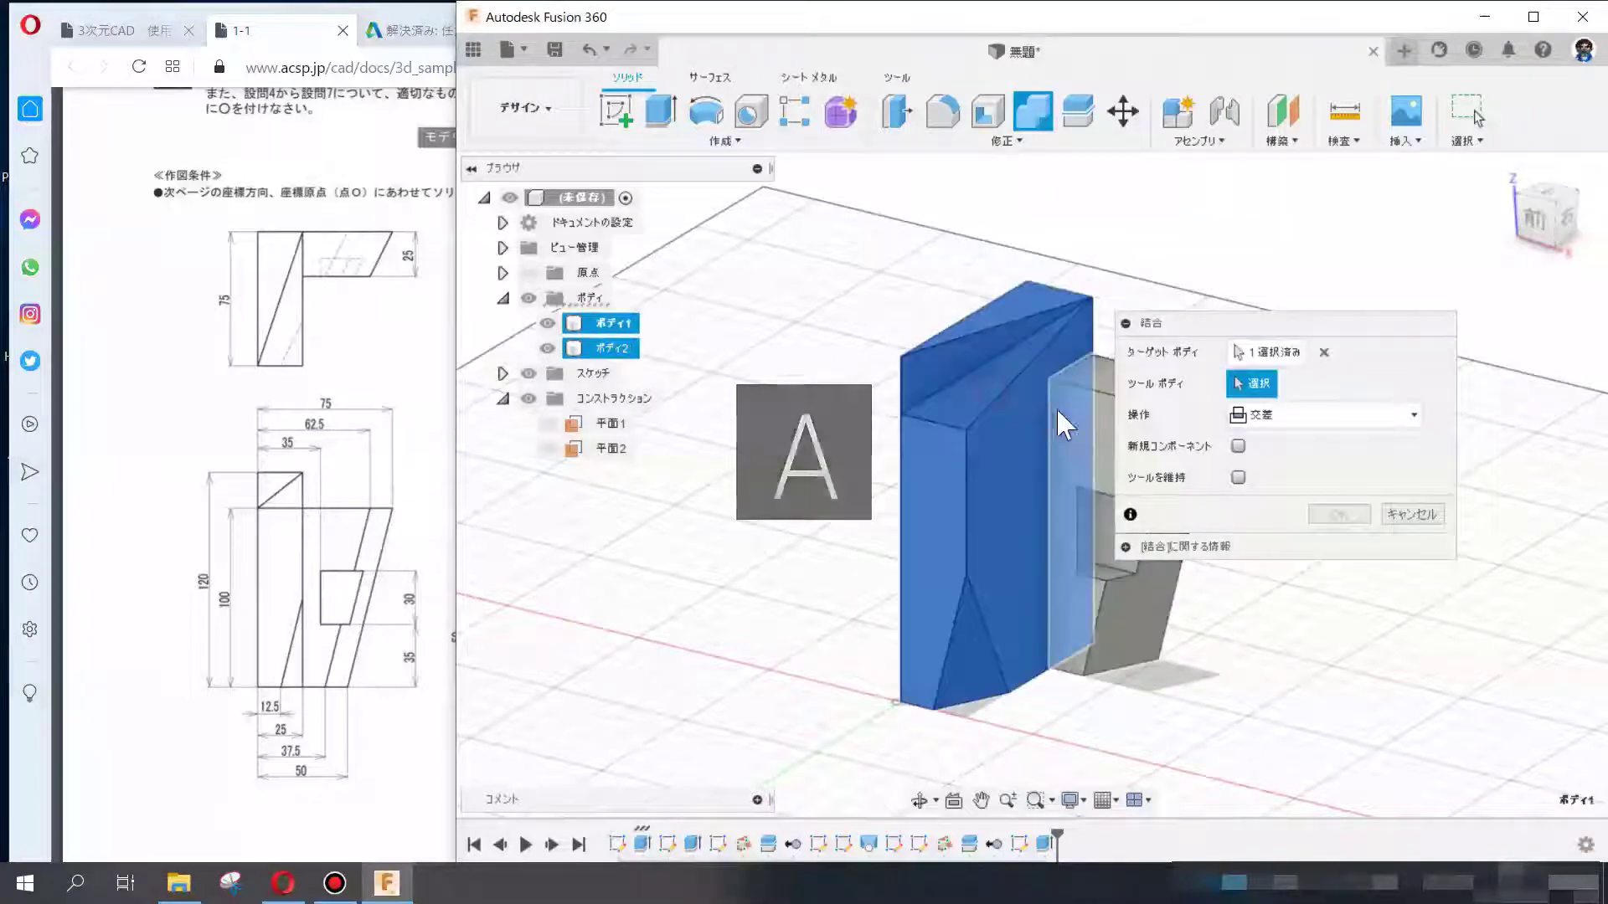
{"action": "left_click", "coordinate": [1052, 406]}
{"action": "left_click", "coordinate": [1323, 414]}
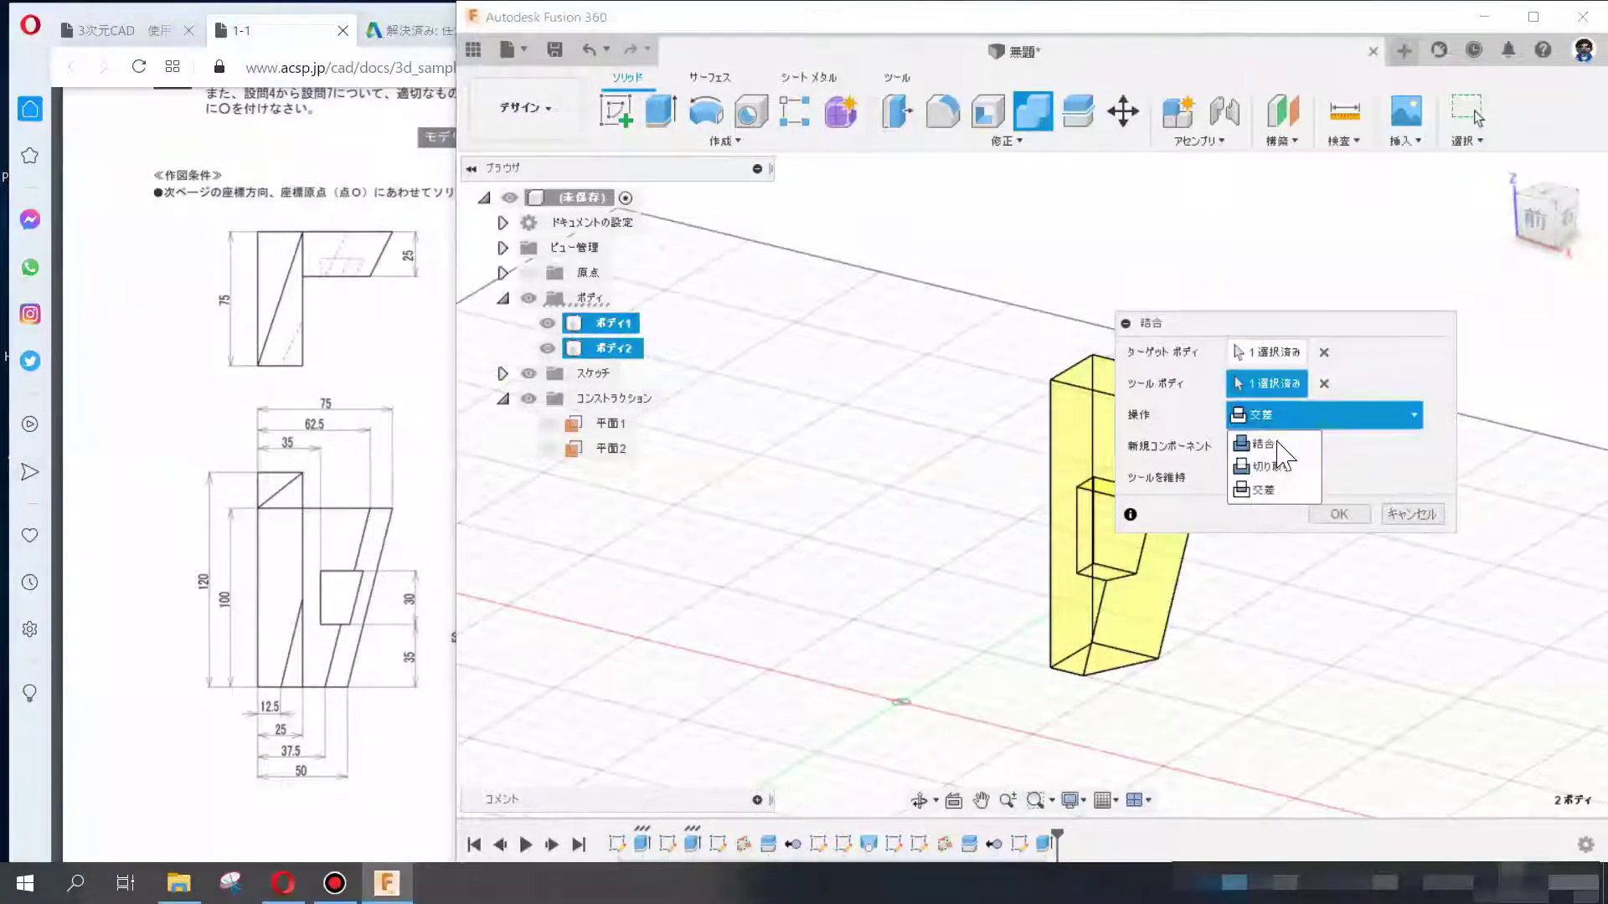
{"action": "left_click", "coordinate": [1264, 434]}
{"action": "left_click", "coordinate": [1338, 514]}
{"action": "left_click", "coordinate": [443, 515]}
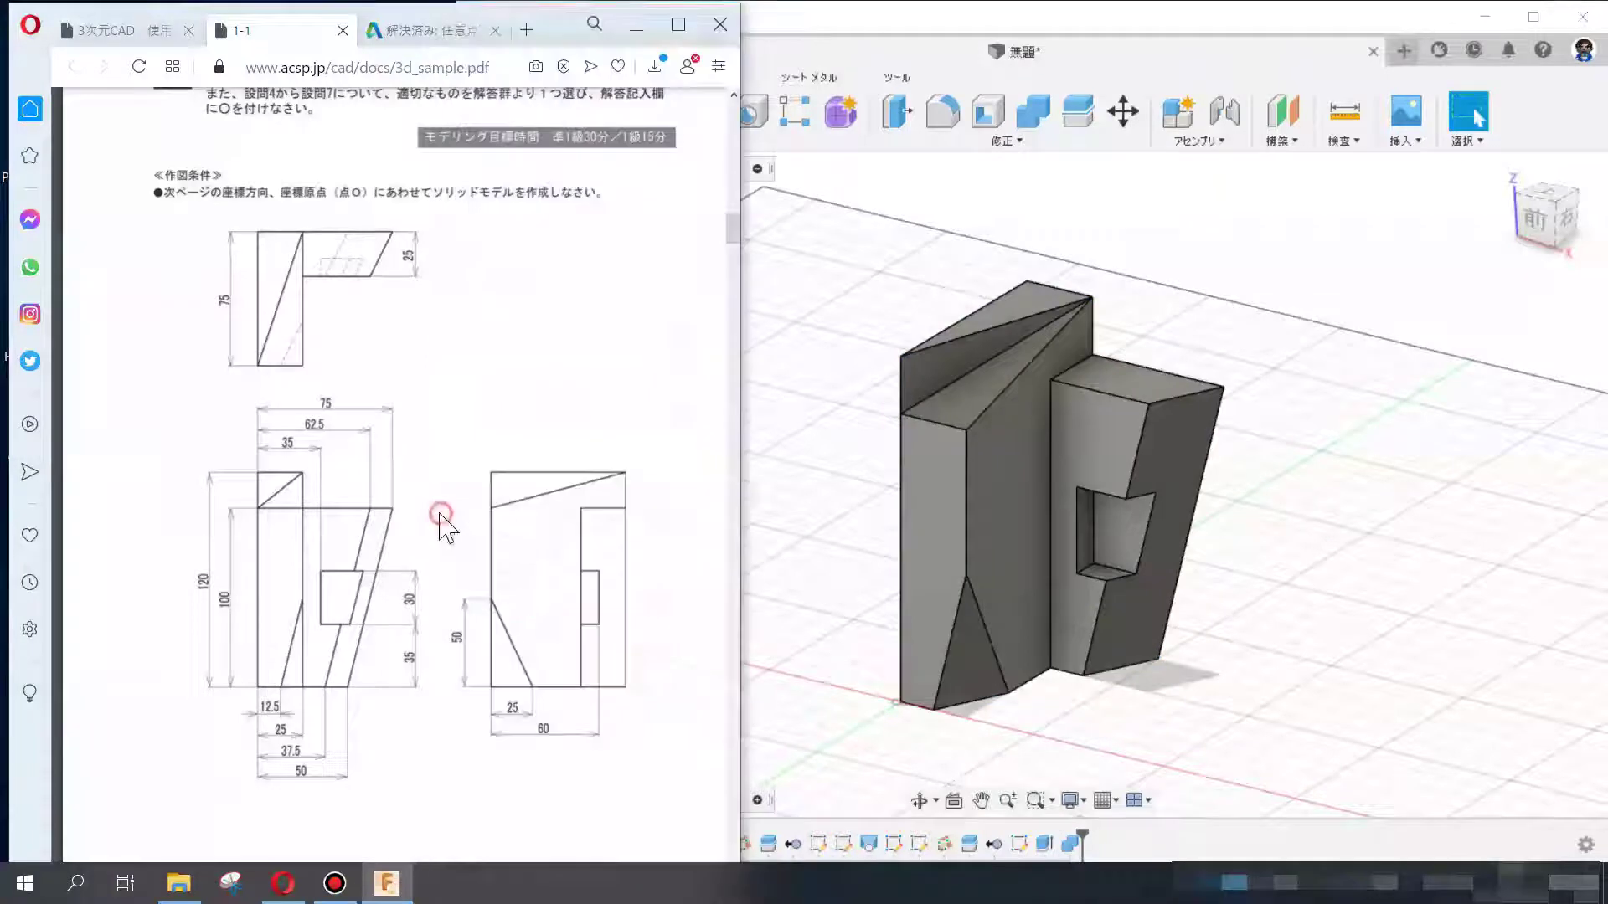
- Scroll the exam PDF past page 218 to 設問4, asking the distance between edge midpoints A and B
{"action": "scroll", "coordinate": [474, 586], "scroll_direction": "down", "scroll_amount": 2}
{"action": "scroll", "coordinate": [474, 586], "scroll_direction": "down", "scroll_amount": 1}
{"action": "scroll", "coordinate": [474, 586], "scroll_direction": "down", "scroll_amount": 1}
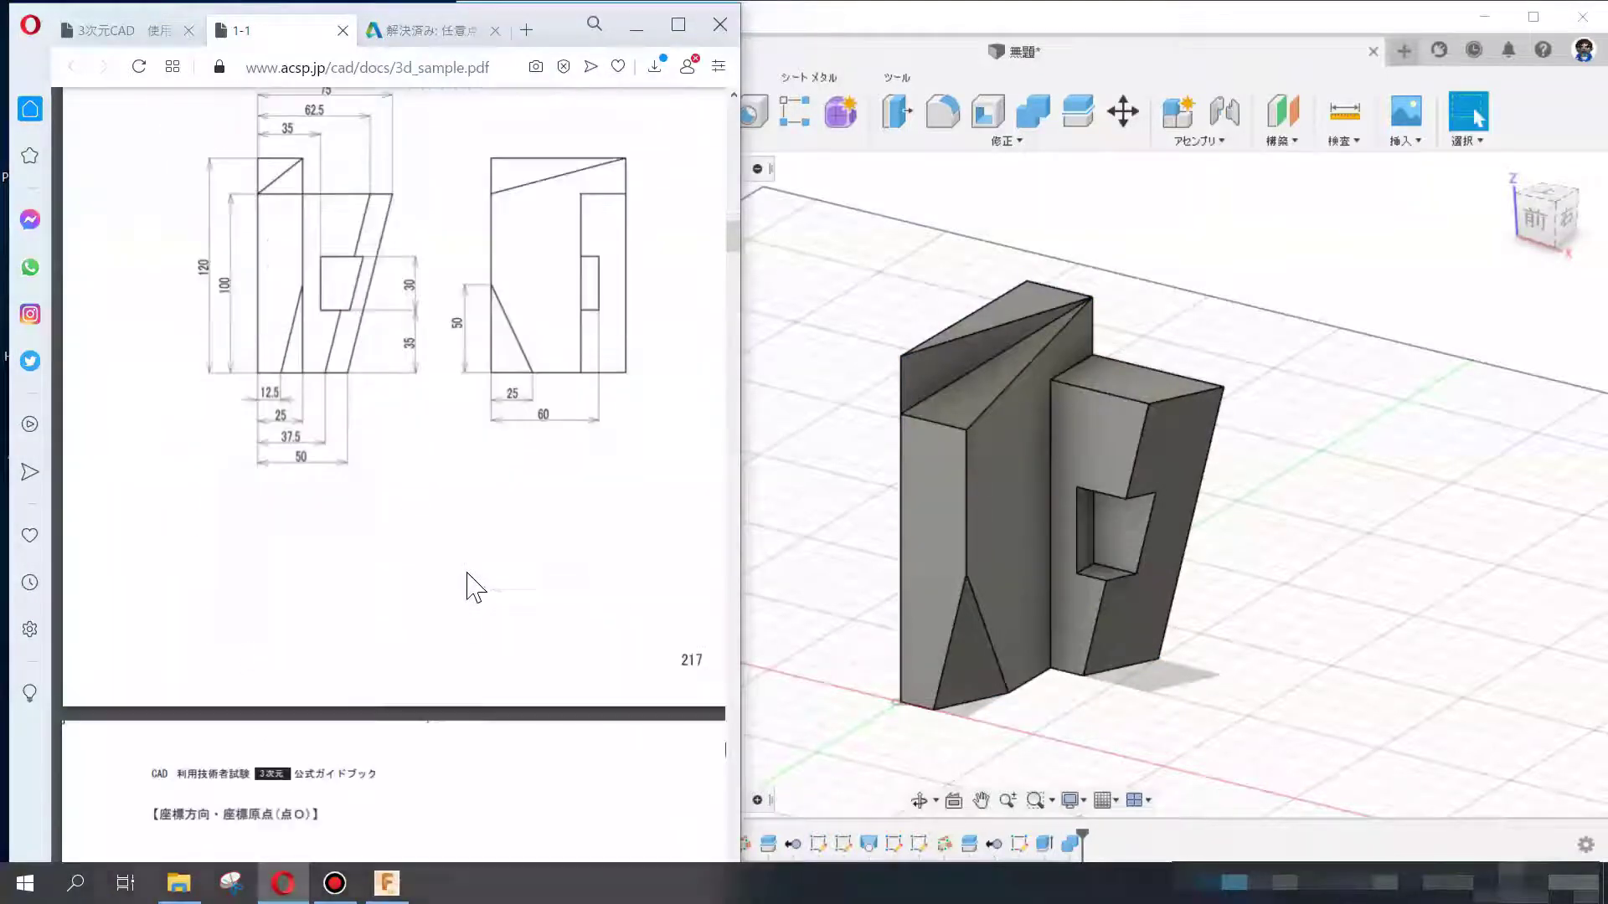
{"action": "scroll", "coordinate": [474, 586], "scroll_direction": "down", "scroll_amount": 1}
{"action": "scroll", "coordinate": [474, 586], "scroll_direction": "down", "scroll_amount": 3}
{"action": "scroll", "coordinate": [469, 586], "scroll_direction": "down", "scroll_amount": 4}
{"action": "scroll", "coordinate": [467, 584], "scroll_direction": "down", "scroll_amount": 3}
{"action": "scroll", "coordinate": [473, 589], "scroll_direction": "down", "scroll_amount": 3}
{"action": "scroll", "coordinate": [473, 589], "scroll_direction": "down", "scroll_amount": 4}
{"action": "scroll", "coordinate": [473, 588], "scroll_direction": "down", "scroll_amount": 1}
{"action": "scroll", "coordinate": [473, 588], "scroll_direction": "down", "scroll_amount": 2}
{"action": "scroll", "coordinate": [473, 589], "scroll_direction": "down", "scroll_amount": 2}
{"action": "scroll", "coordinate": [473, 589], "scroll_direction": "down", "scroll_amount": 2}
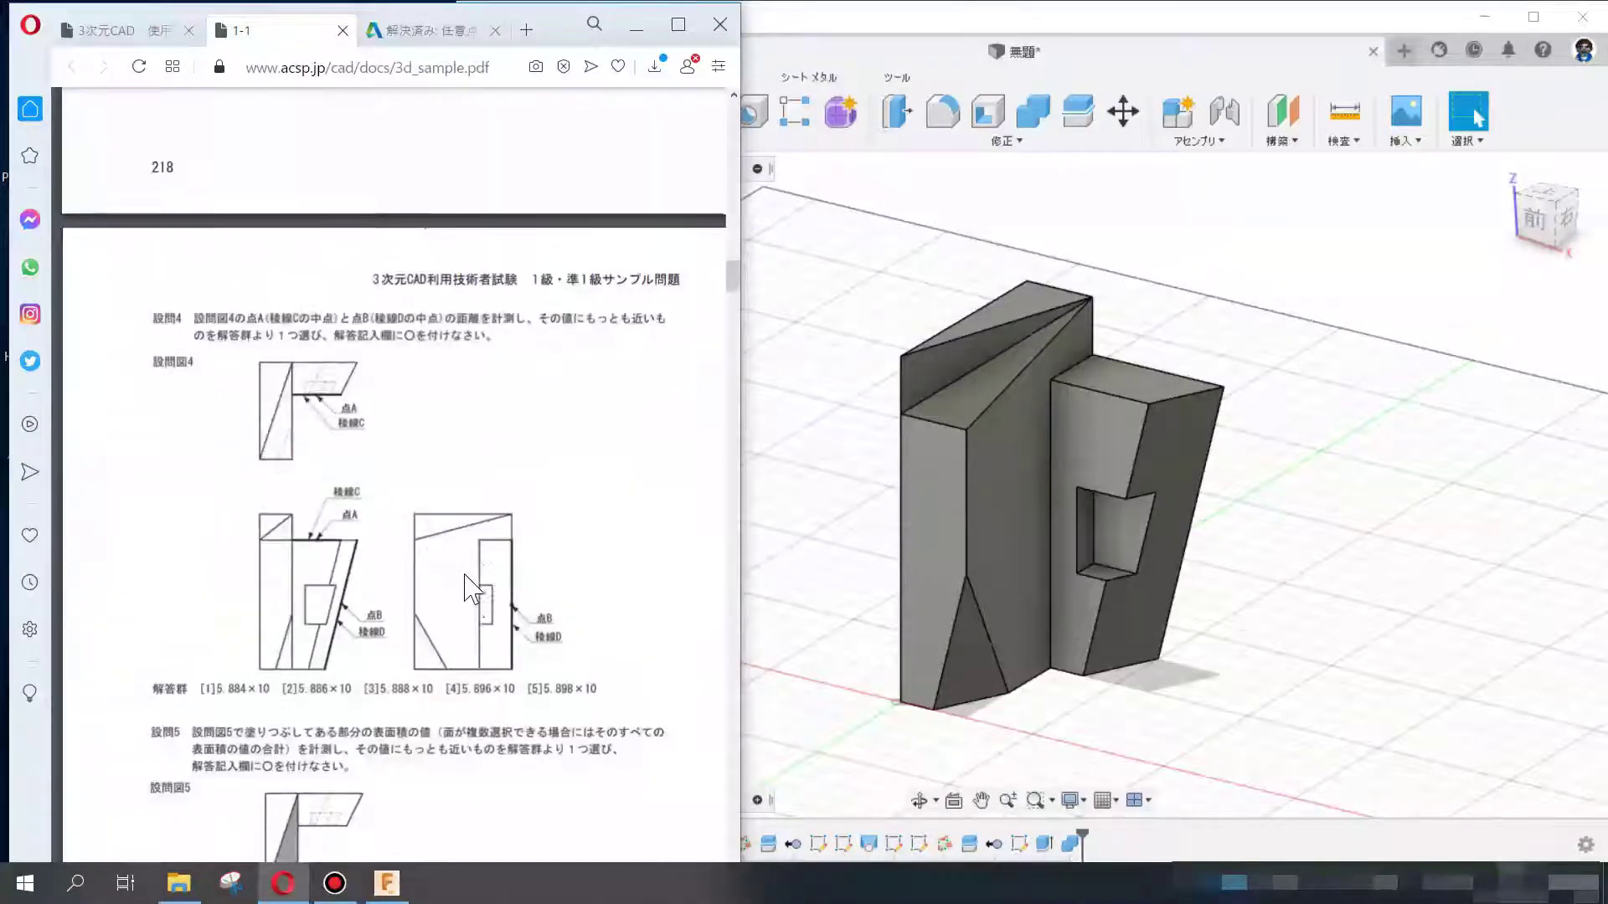
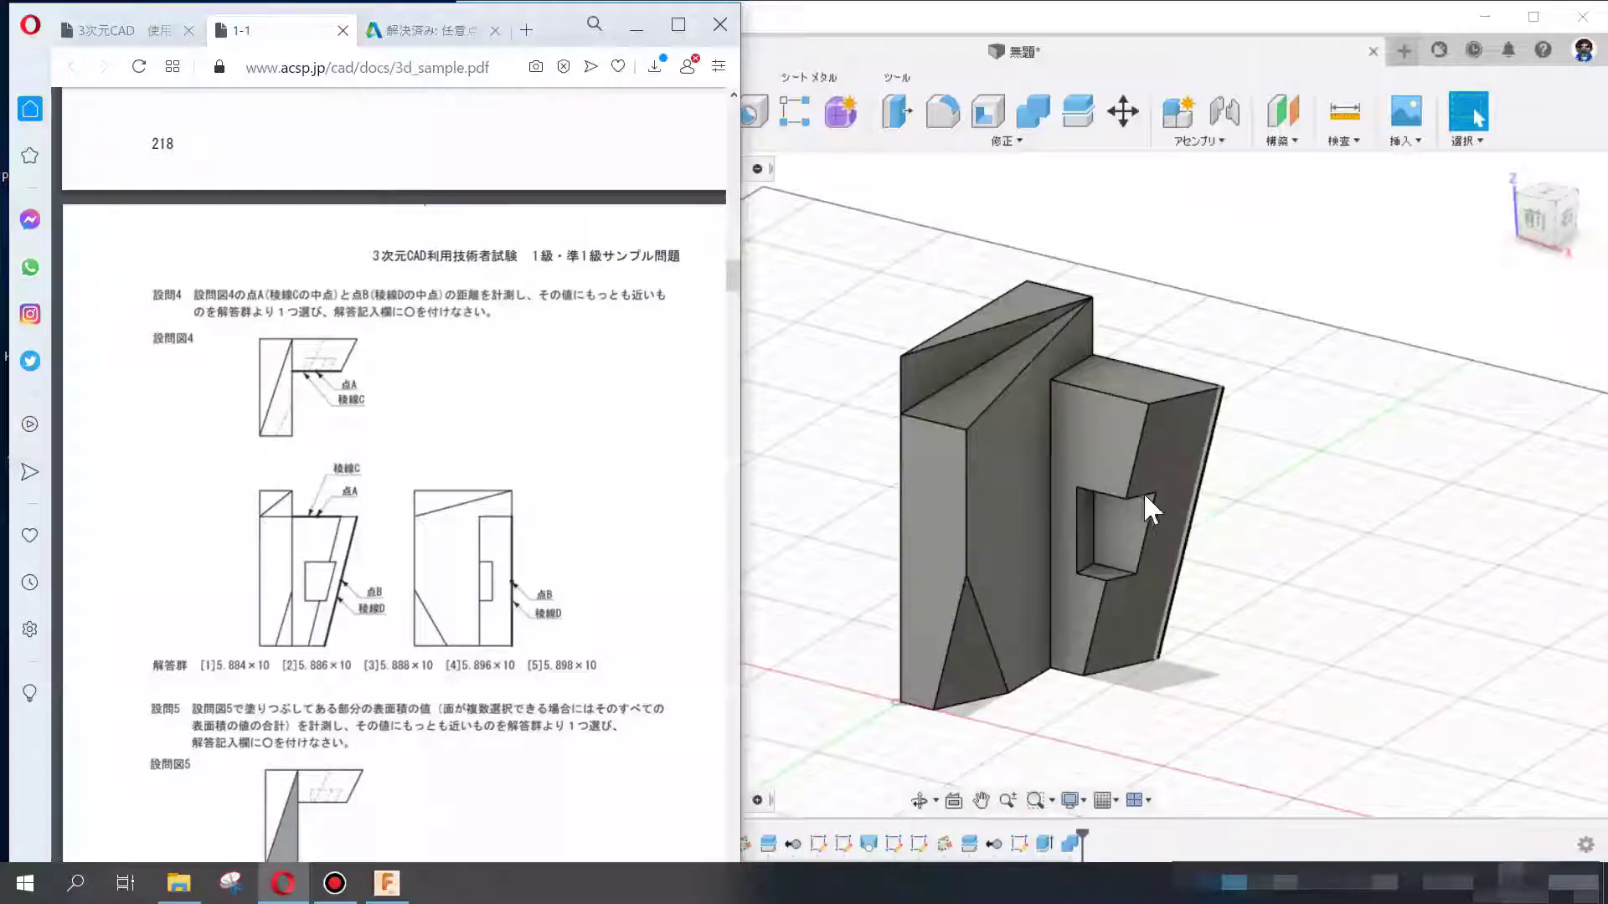
- With snap points on, measure 58.962 mm between the top edge and right sloping edge midpoints
{"action": "left_click", "coordinate": [1344, 111]}
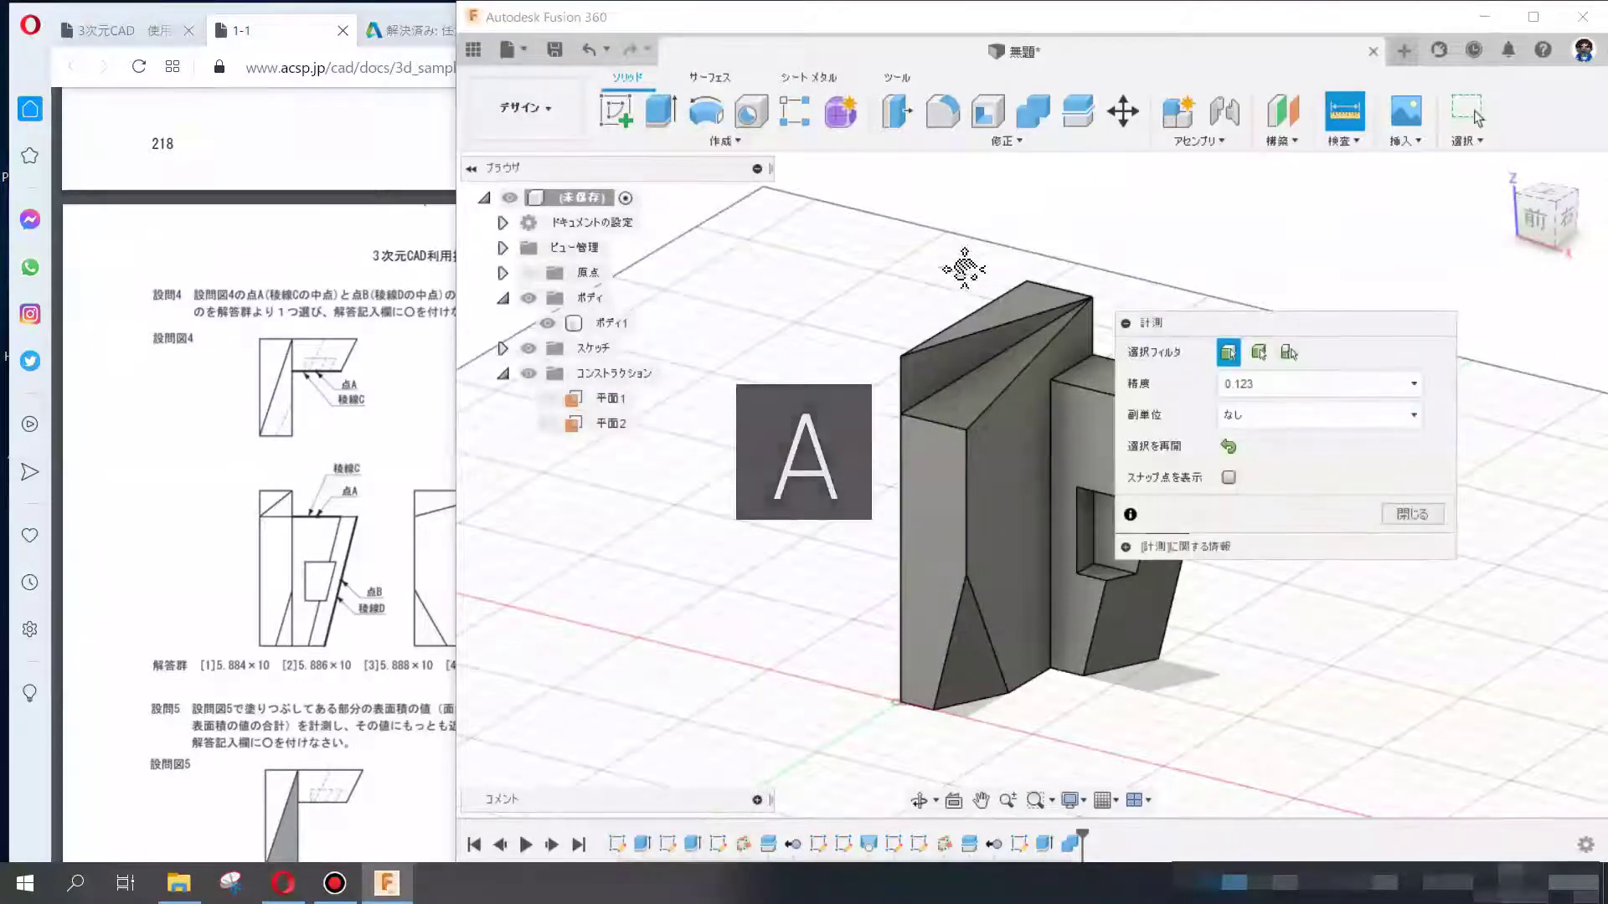
{"action": "middle_click_drag", "start_coordinate": [963, 268], "coordinate": [950, 423], "text": "shift"}
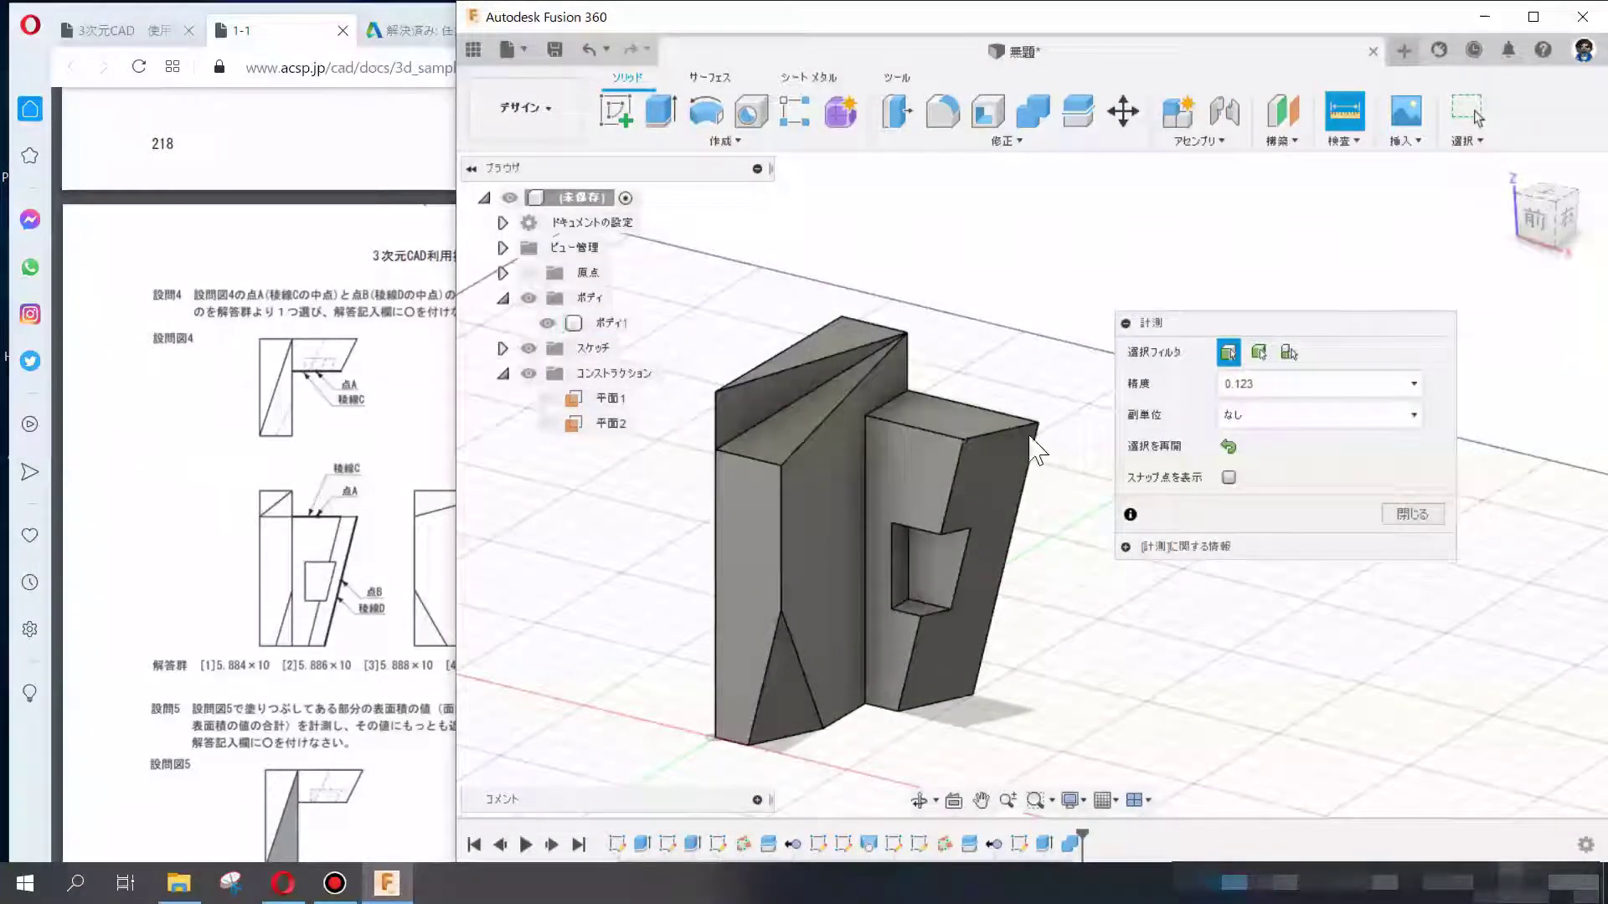
{"action": "left_click", "coordinate": [1229, 478]}
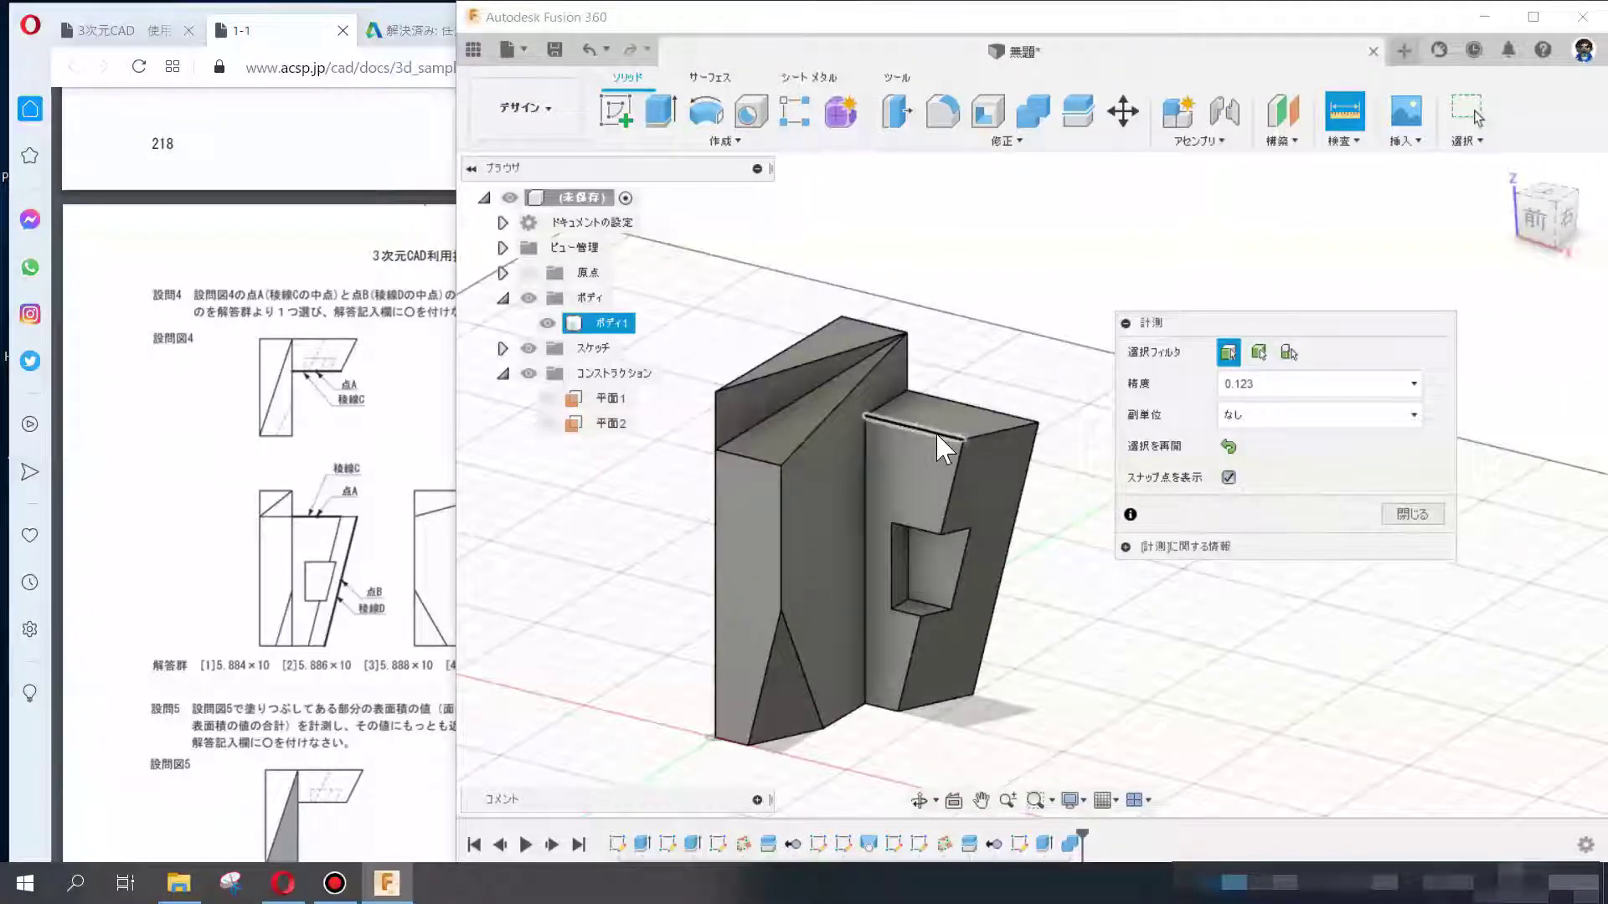
{"action": "left_click", "coordinate": [915, 425]}
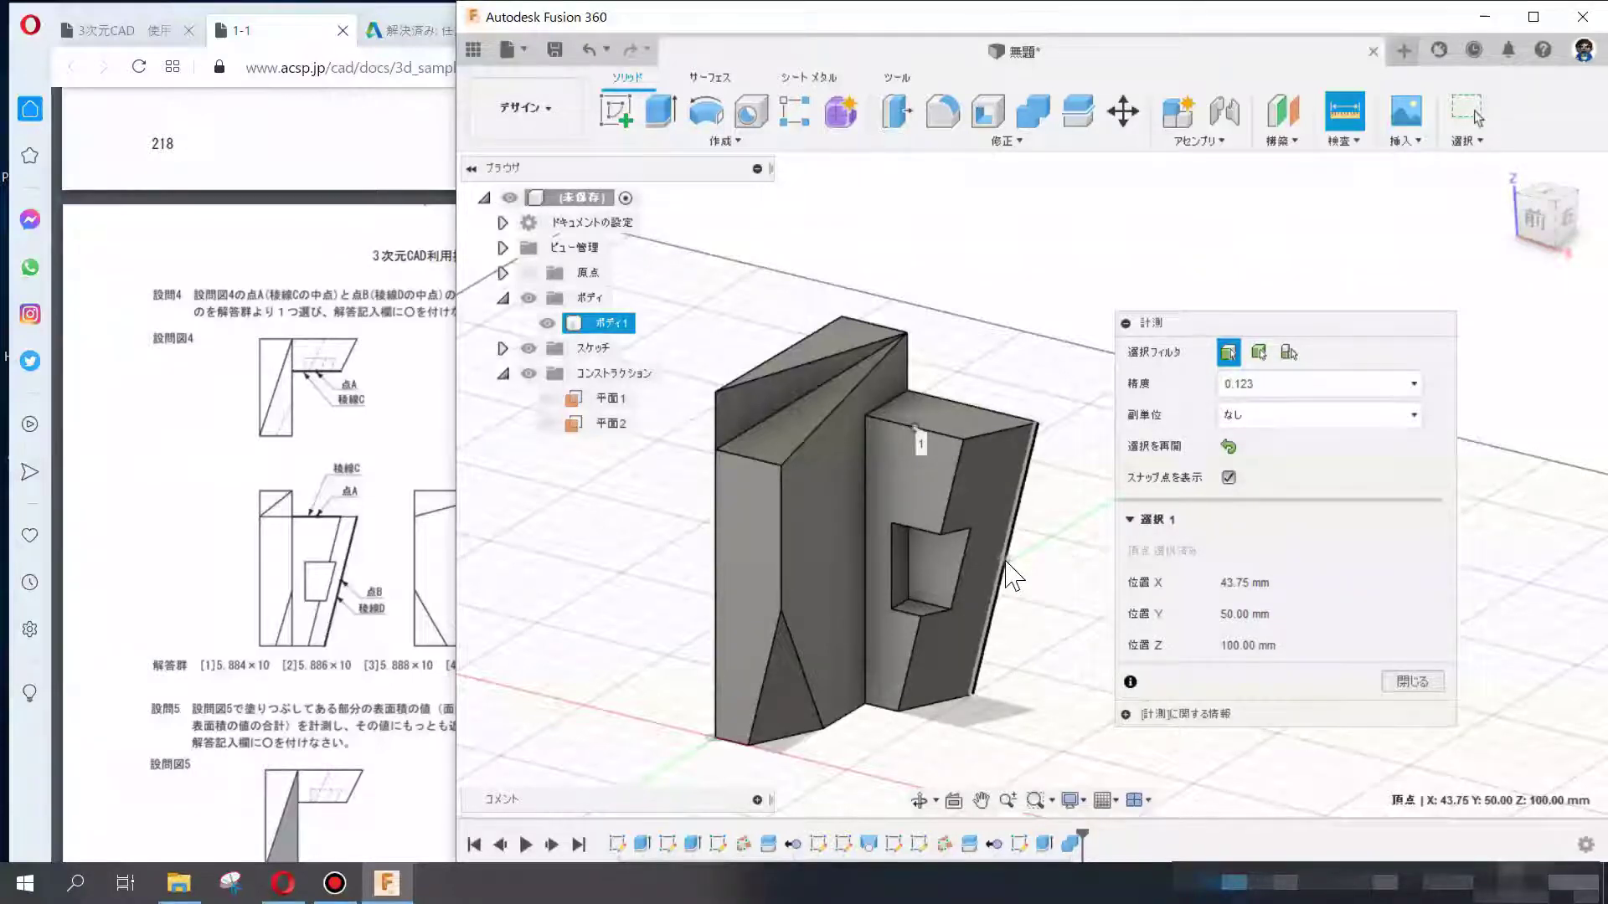
{"action": "left_click", "coordinate": [1006, 559]}
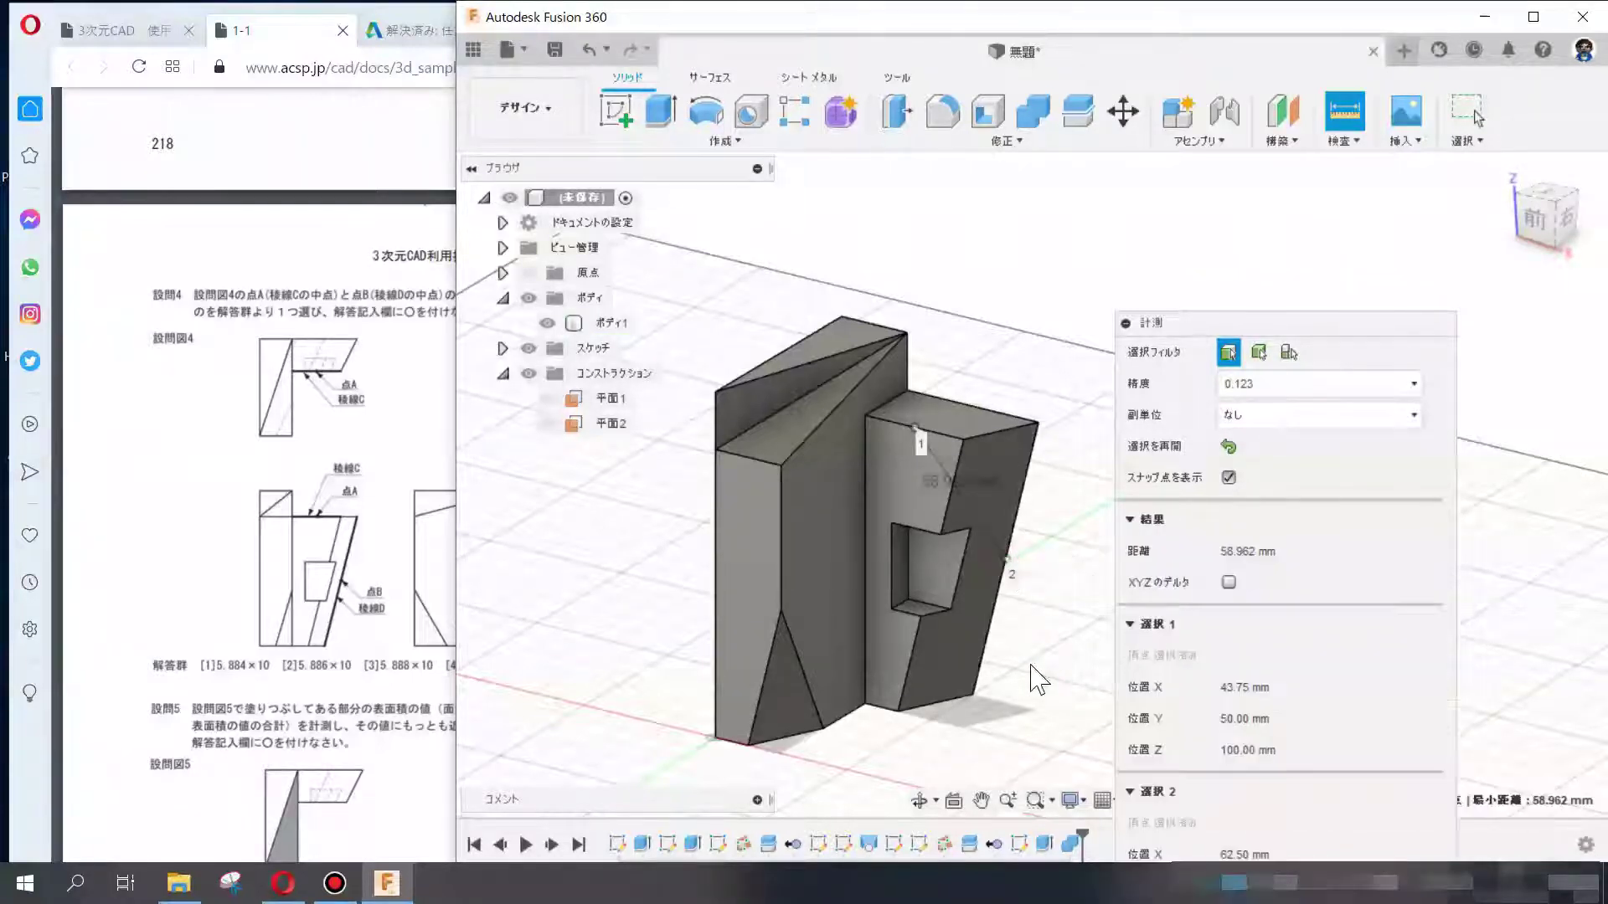
{"action": "left_click", "coordinate": [198, 538]}
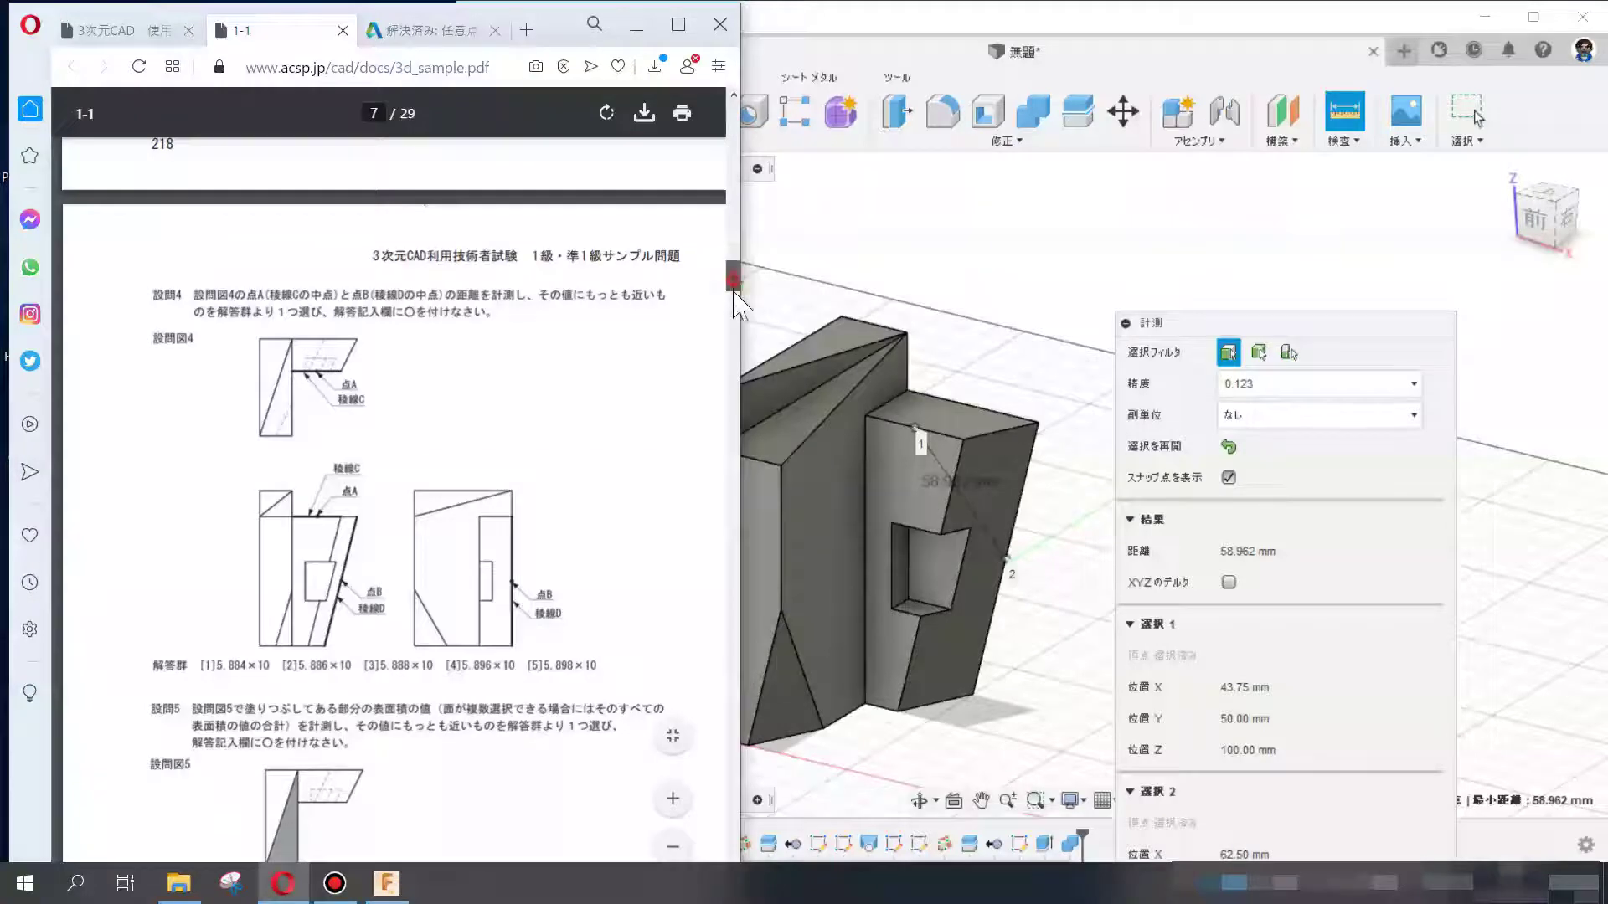
- Confirm question 4's answer is choice 4 in the answer table, then turn snap points off
{"action": "left_click_drag", "start_coordinate": [733, 272], "coordinate": [732, 878]}
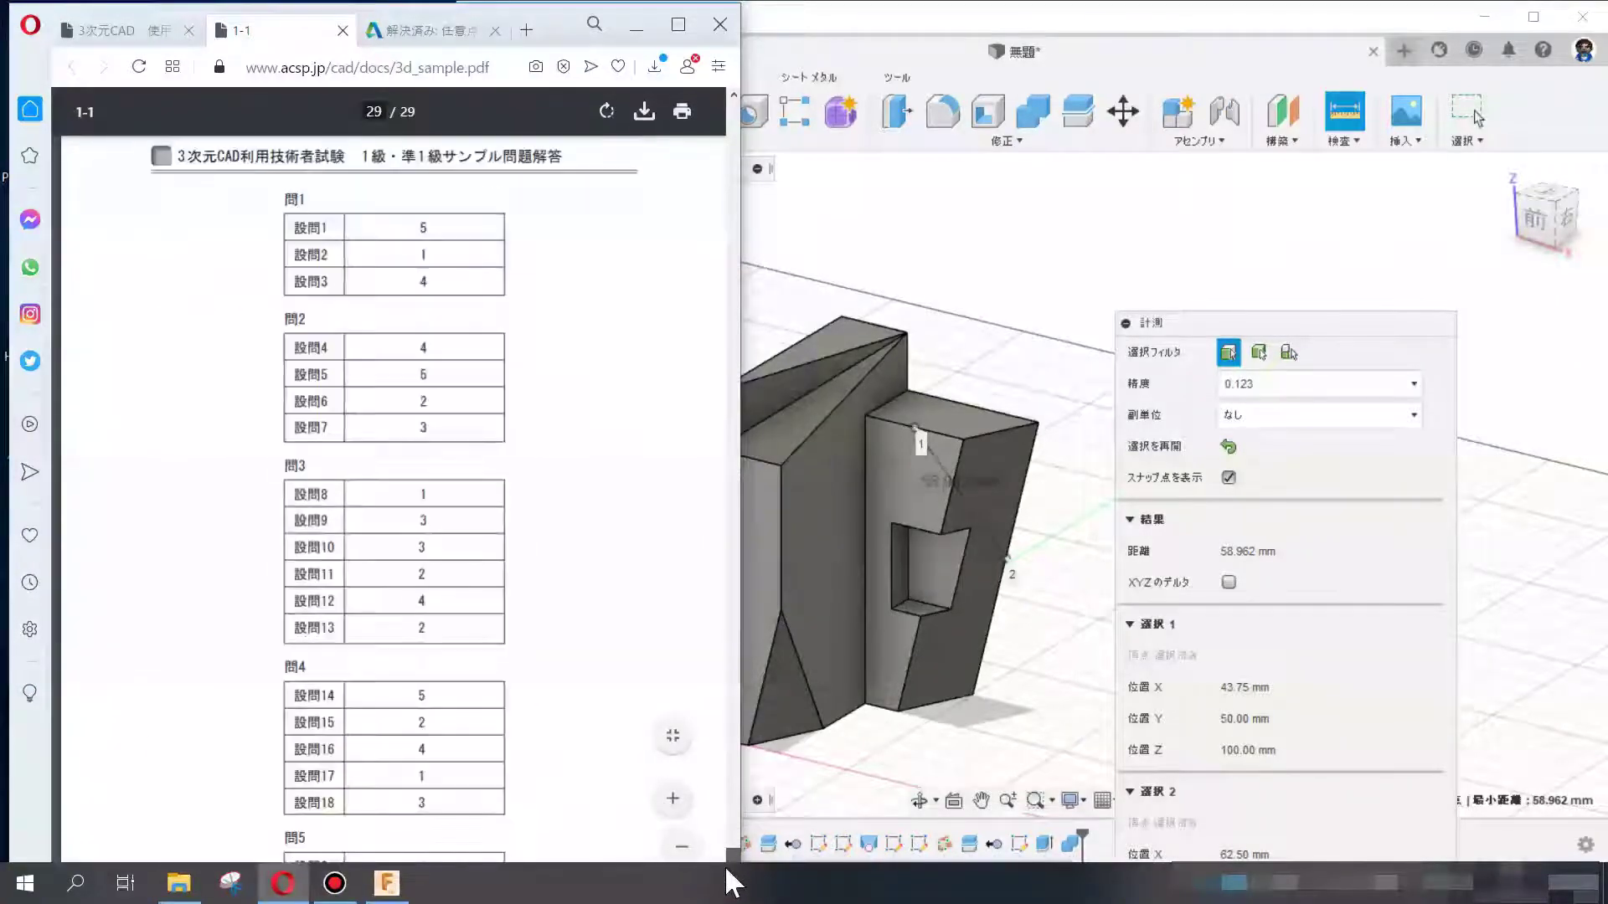
{"action": "mouse_move", "coordinate": [732, 877]}
{"action": "left_mouse_down"}
{"action": "mouse_move", "coordinate": [728, 277]}
{"action": "mouse_move", "coordinate": [728, 296]}
{"action": "left_mouse_up"}
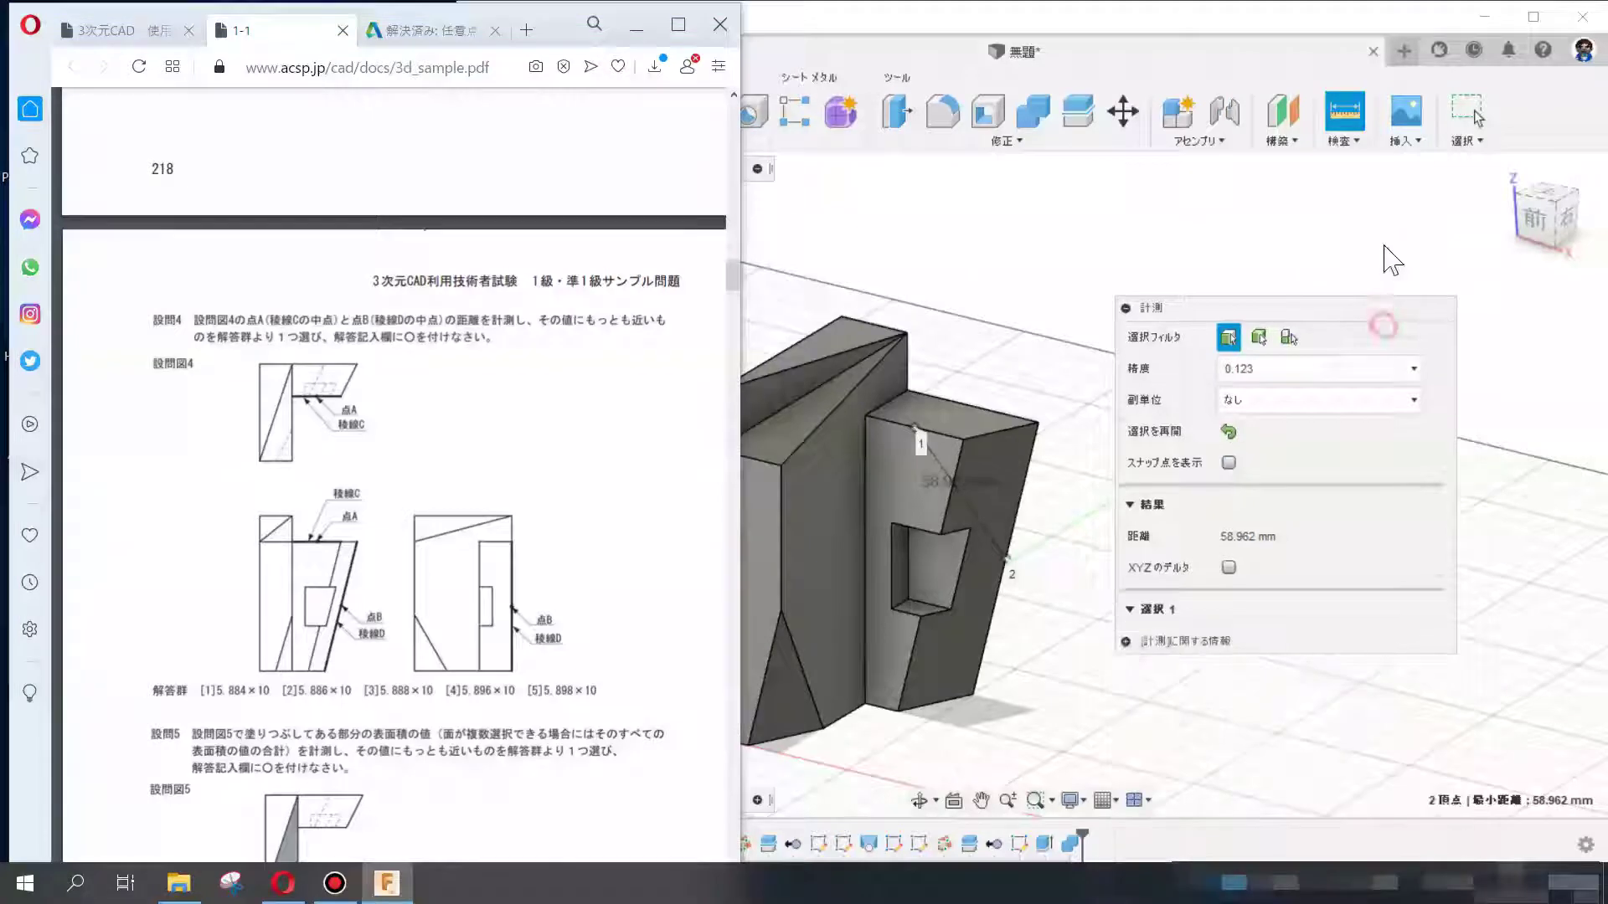
{"action": "left_click", "coordinate": [1228, 396]}
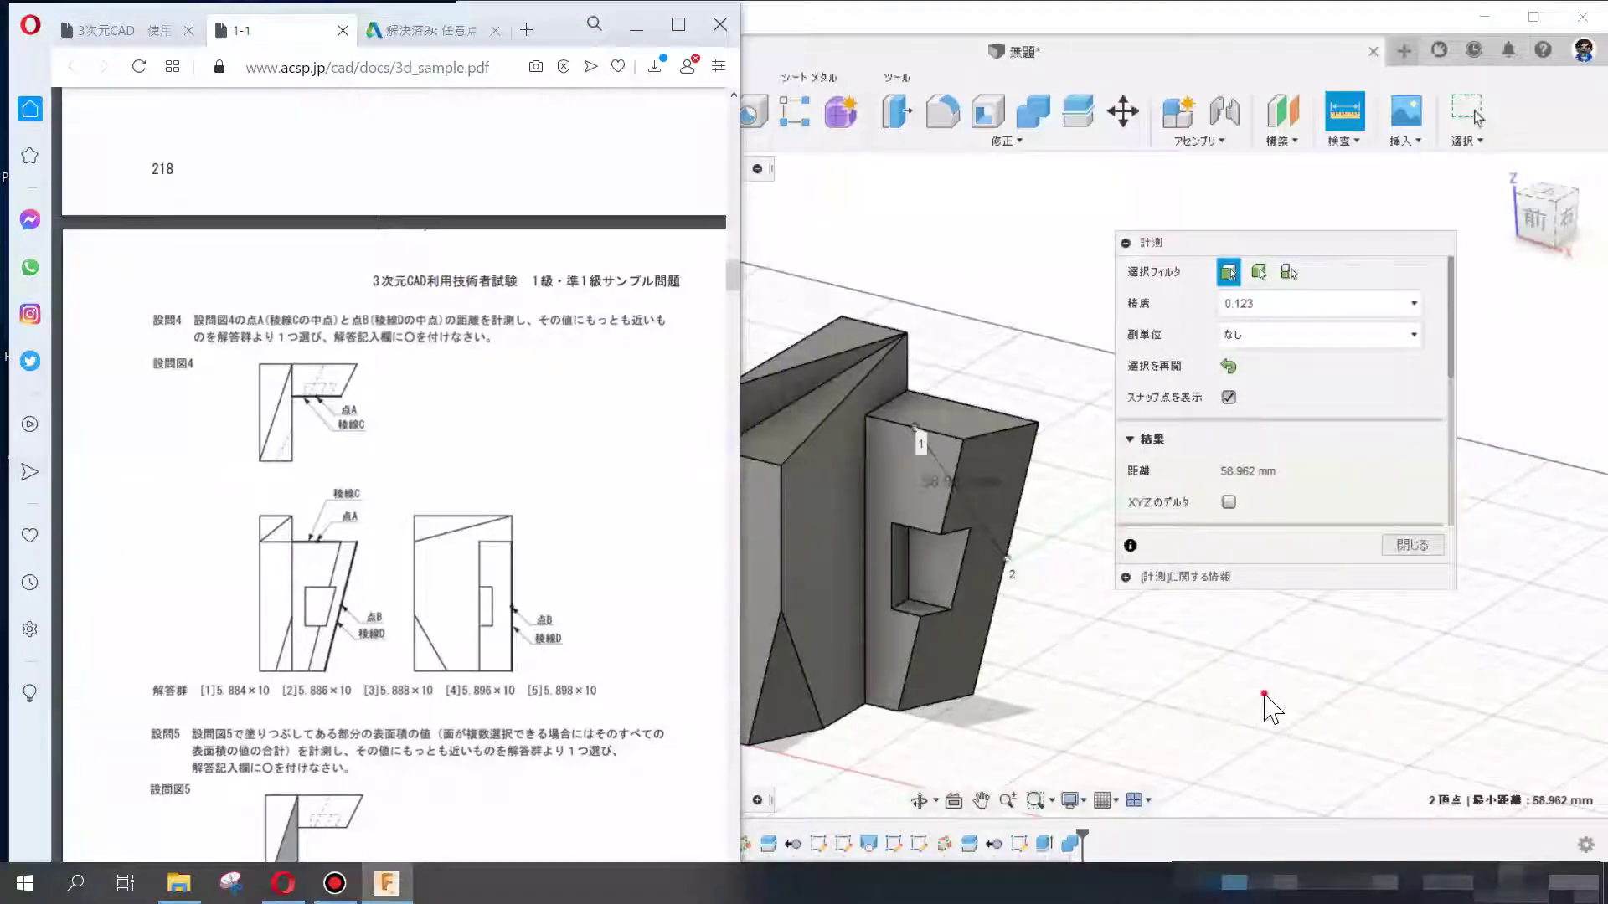
{"action": "left_click", "coordinate": [1272, 710]}
- Scroll the exam PDF to question 5's shaded-face area problem
{"action": "left_click", "coordinate": [351, 551]}
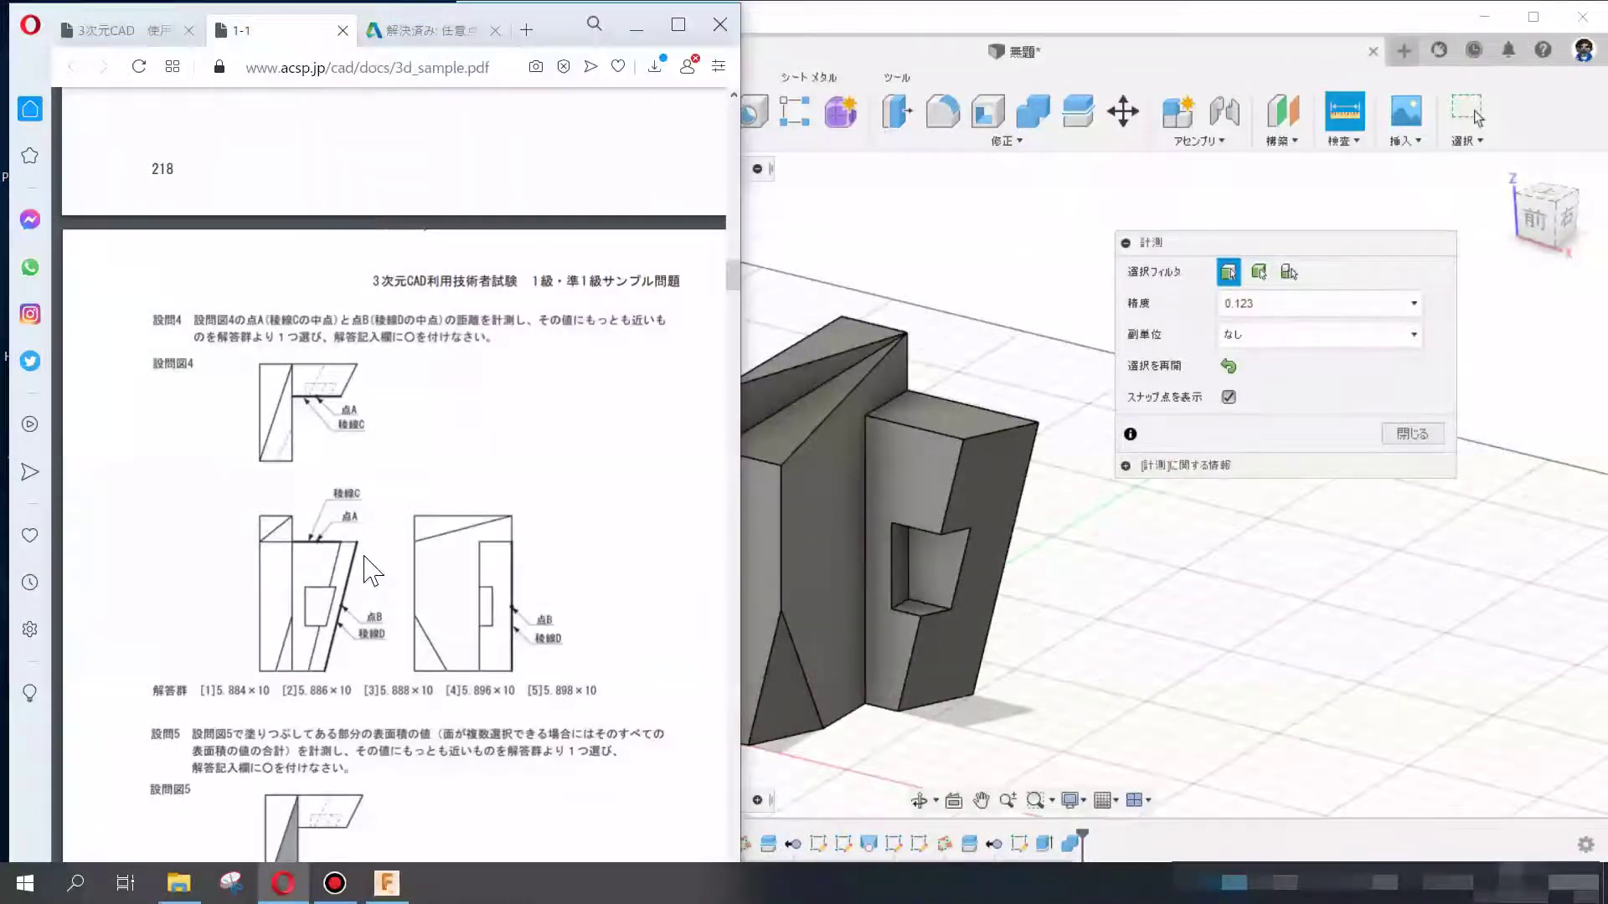
{"action": "scroll", "coordinate": [356, 557], "scroll_direction": "down", "scroll_amount": 2}
{"action": "scroll", "coordinate": [361, 565], "scroll_direction": "down", "scroll_amount": 2}
{"action": "scroll", "coordinate": [372, 577], "scroll_direction": "down", "scroll_amount": 1}
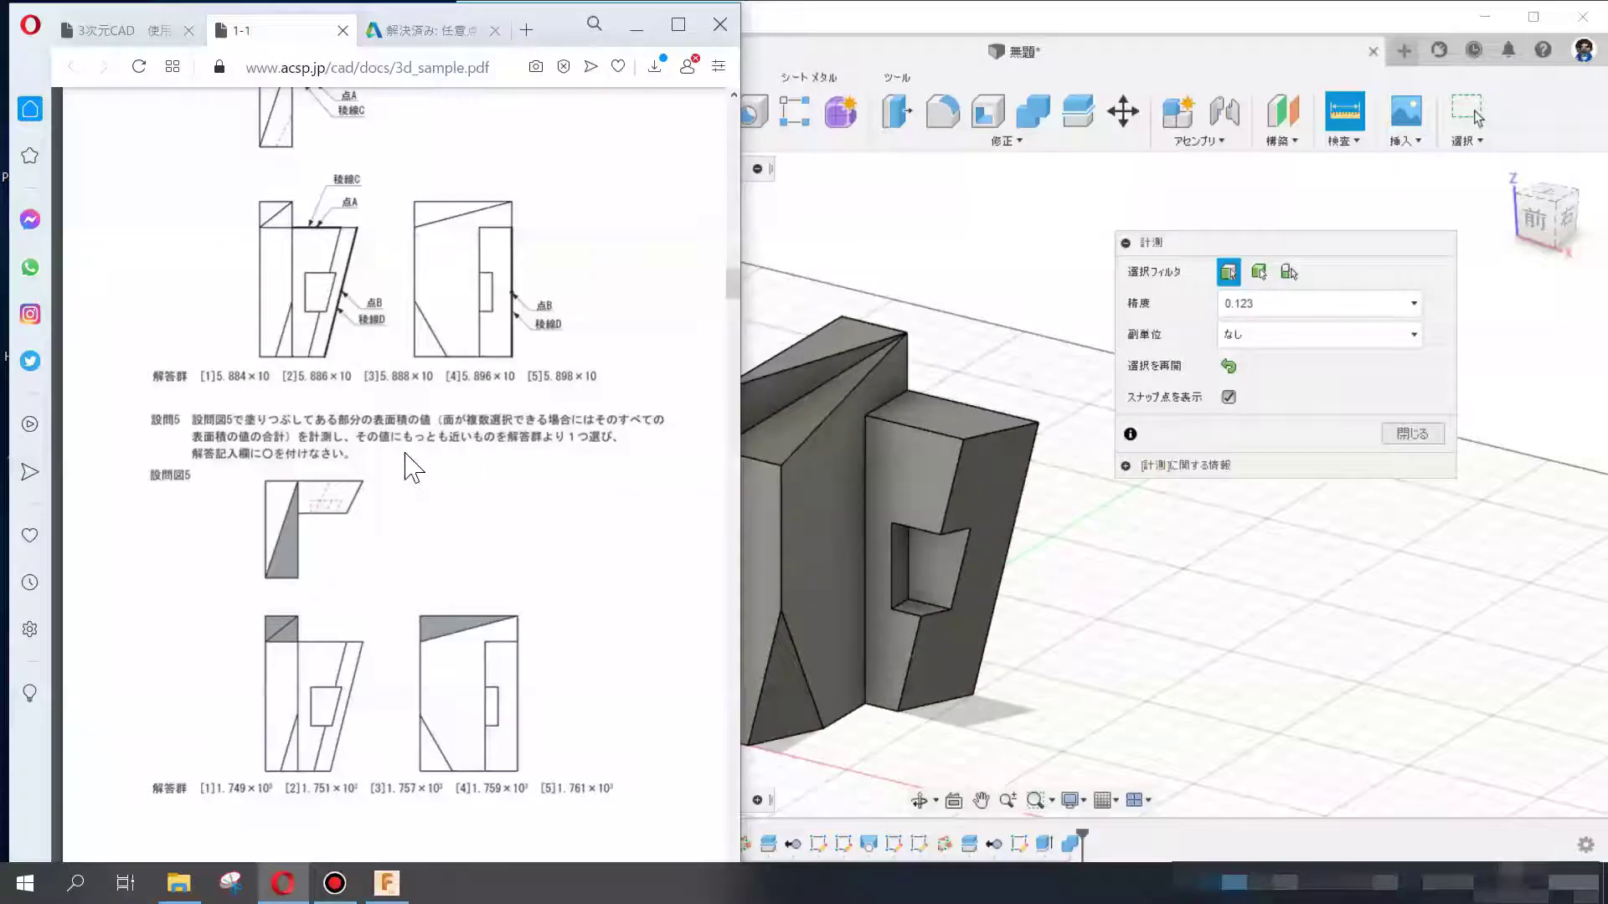
{"action": "left_click", "coordinate": [836, 420]}
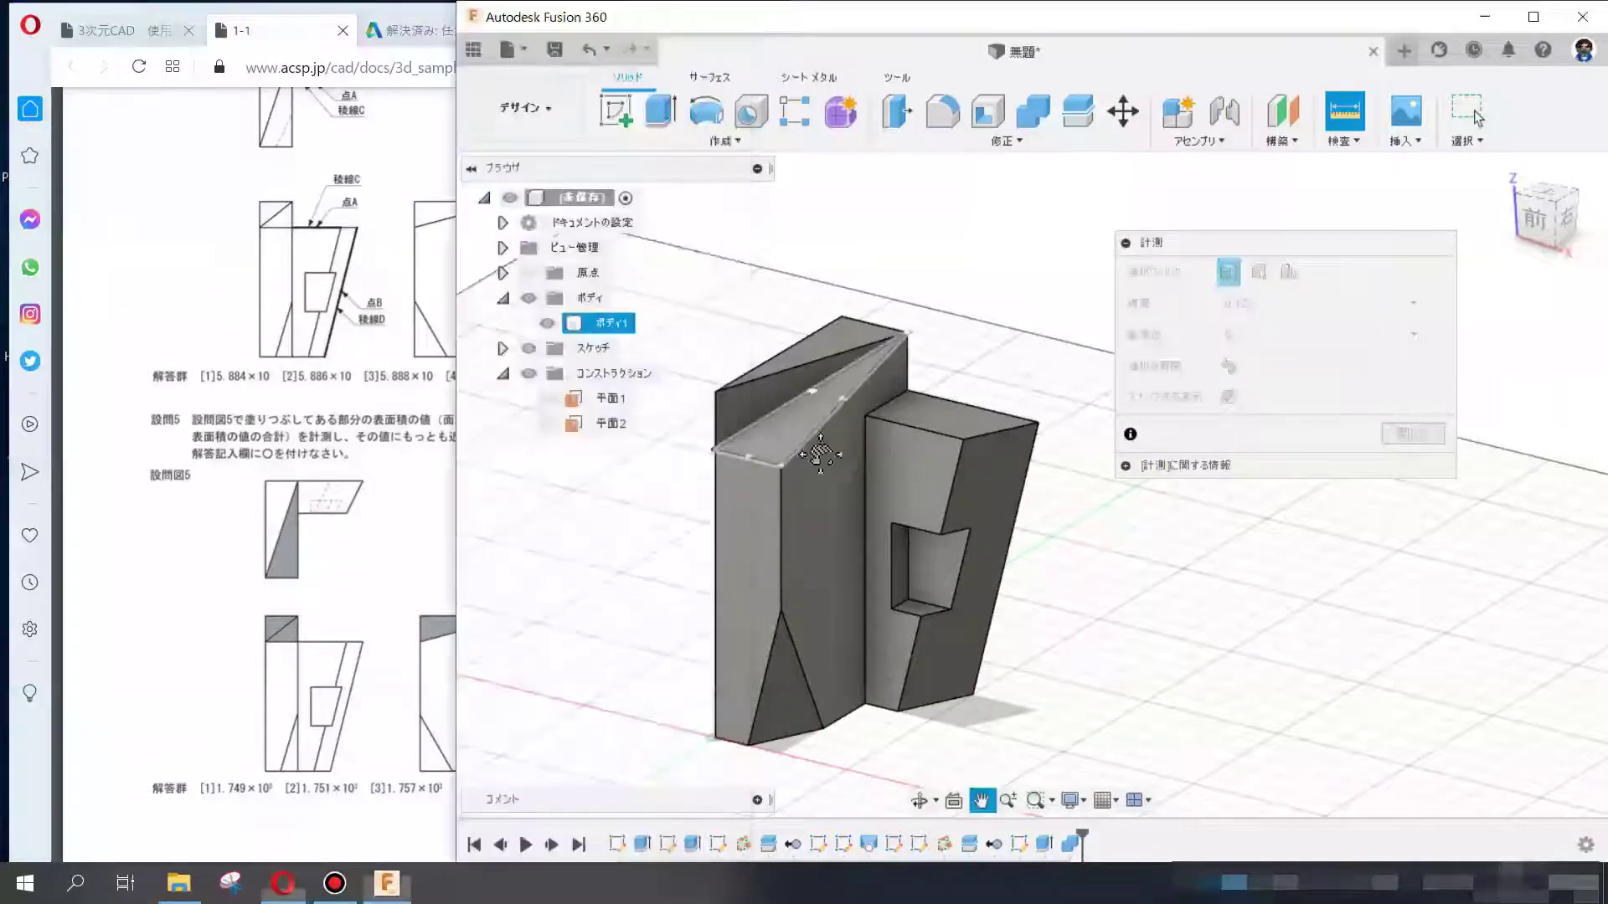
- Measure the two sloped top faces: 790.569 and 970.261 mm², 94.674° apart
{"action": "left_click", "coordinate": [841, 449]}
{"action": "left_click", "coordinate": [846, 462]}
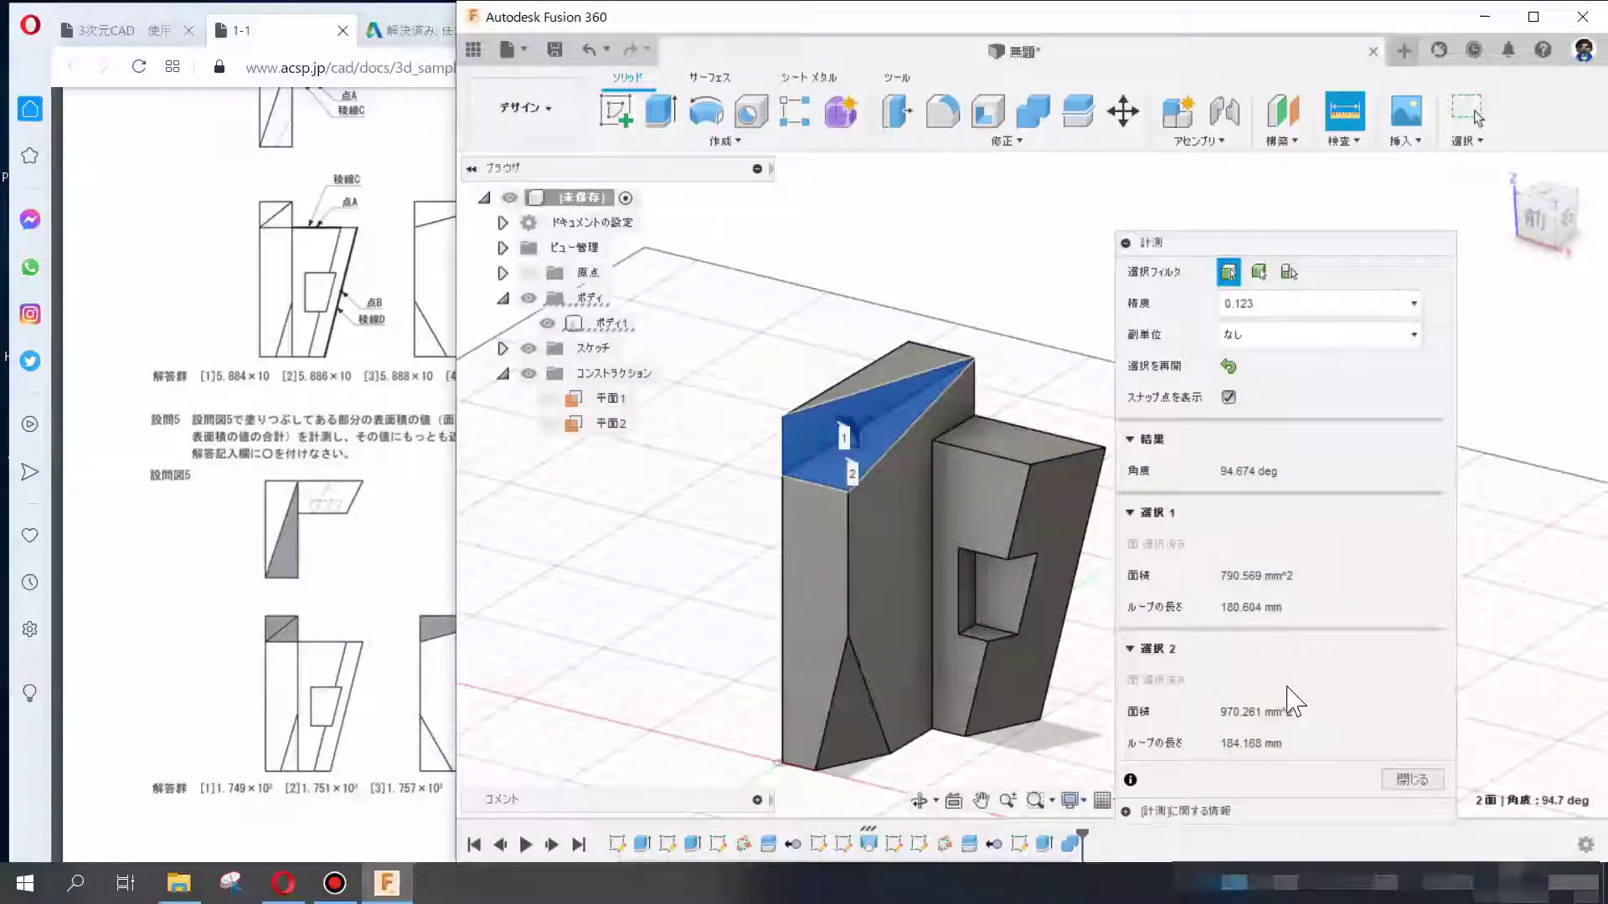
{"action": "left_click_drag", "start_coordinate": [1292, 242], "coordinate": [1267, 205]}
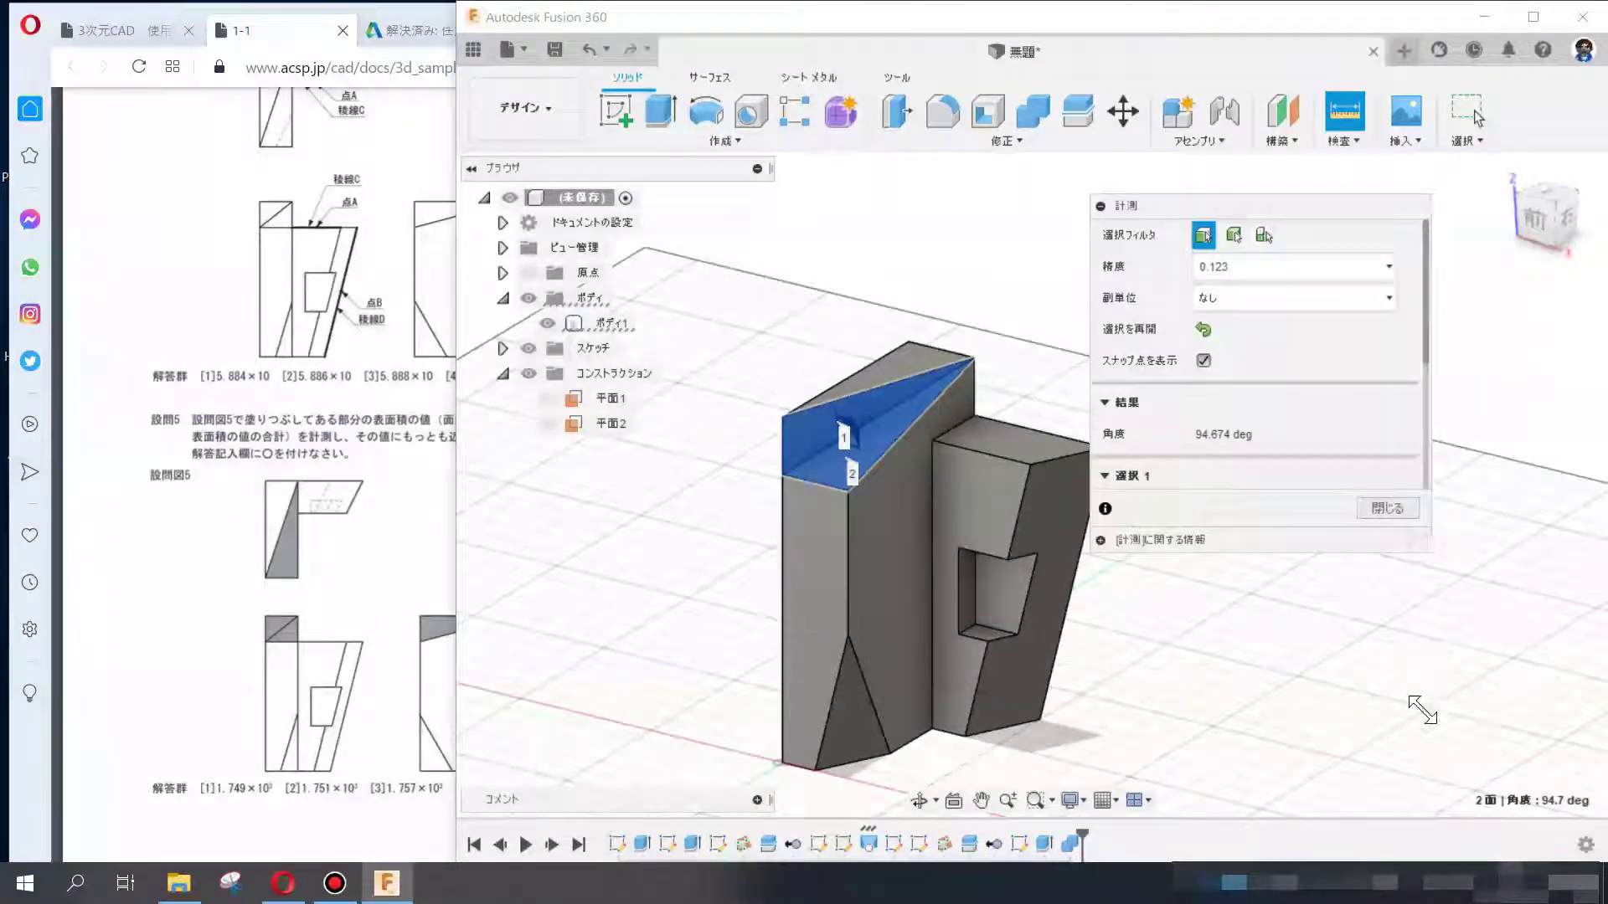
{"action": "scroll", "coordinate": [1315, 401], "scroll_direction": "down", "scroll_amount": 3}
{"action": "scroll", "coordinate": [1314, 400], "scroll_direction": "down", "scroll_amount": 1}
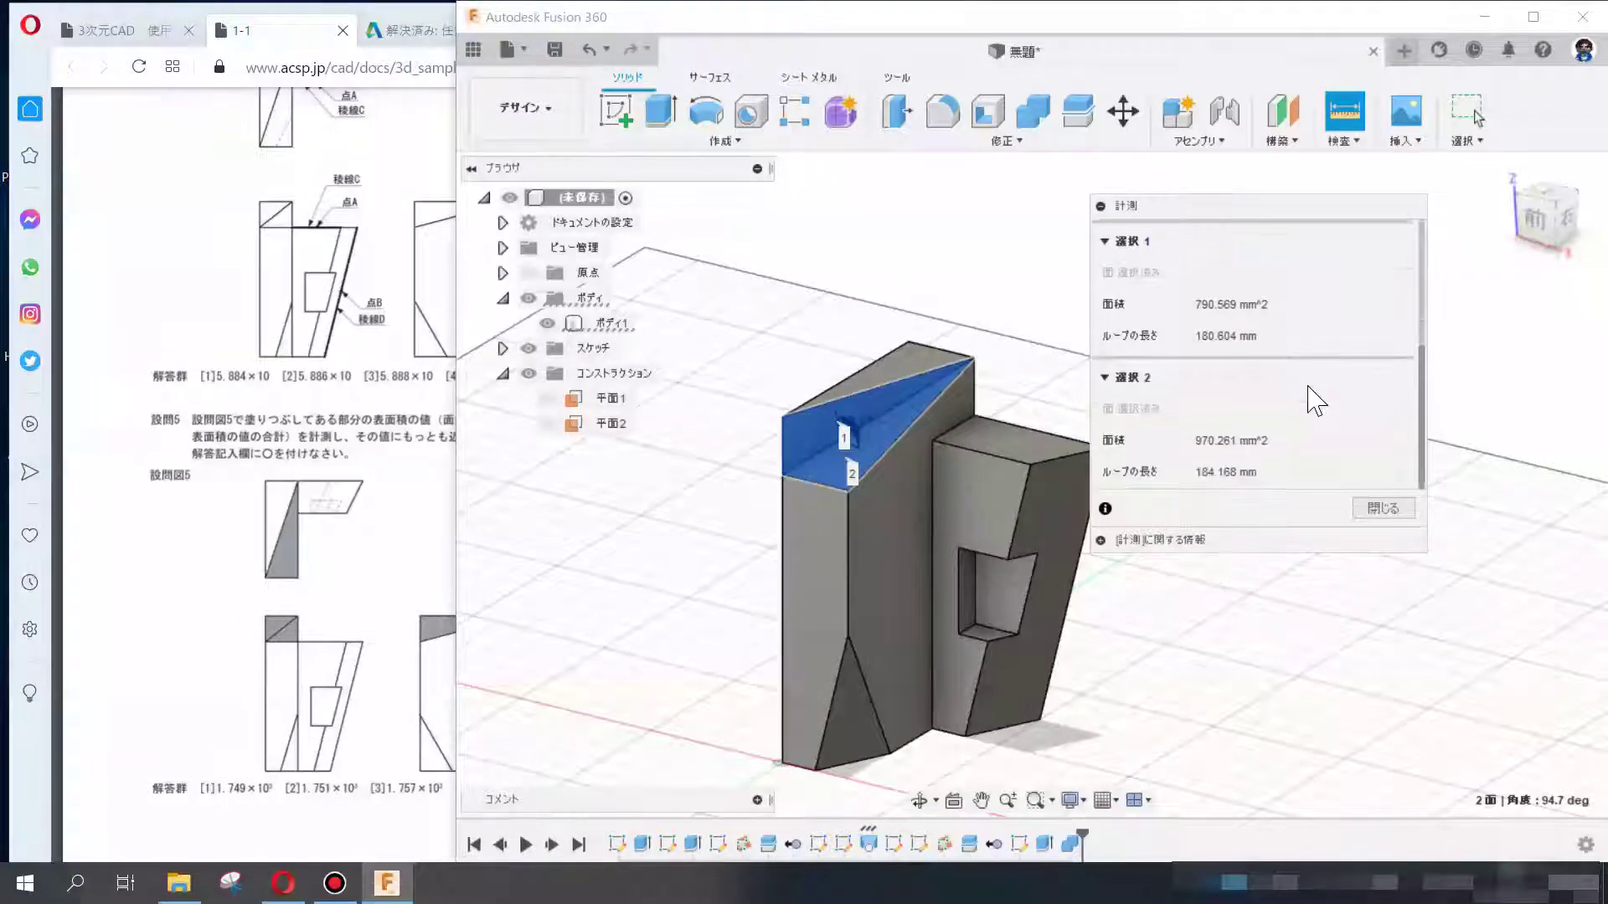
{"action": "scroll", "coordinate": [1314, 400], "scroll_direction": "up", "scroll_amount": 1}
{"action": "scroll", "coordinate": [1314, 401], "scroll_direction": "up", "scroll_amount": 1}
{"action": "scroll", "coordinate": [1314, 400], "scroll_direction": "up", "scroll_amount": 2}
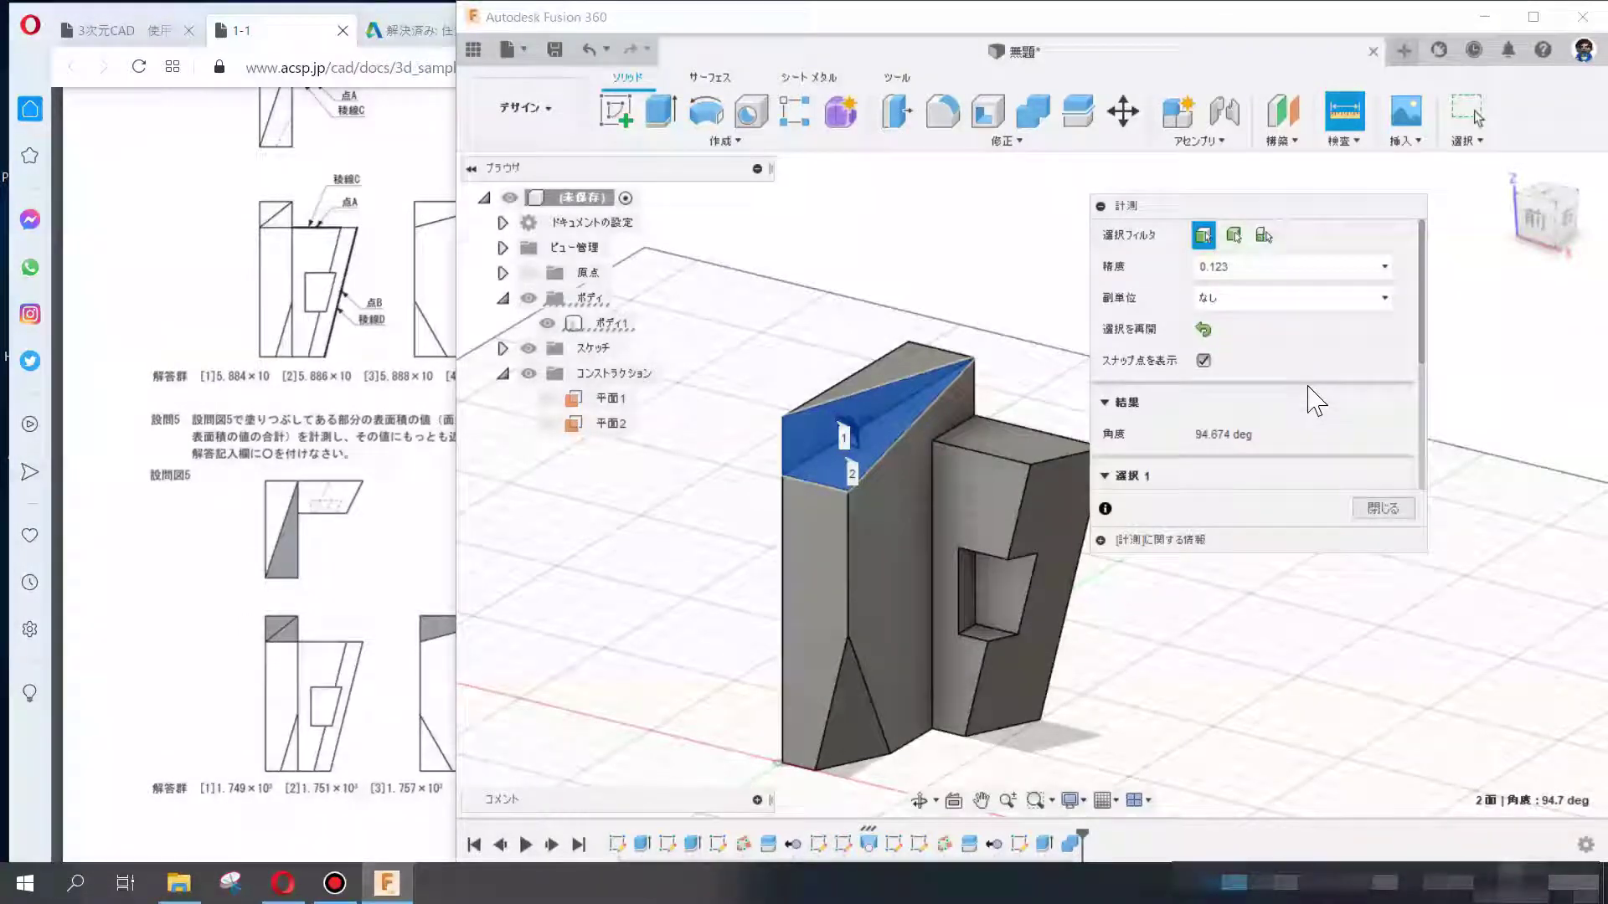
{"action": "left_click", "coordinate": [1383, 508]}
- Select the upper and lower sloped top faces again
{"action": "left_click", "coordinate": [826, 419]}
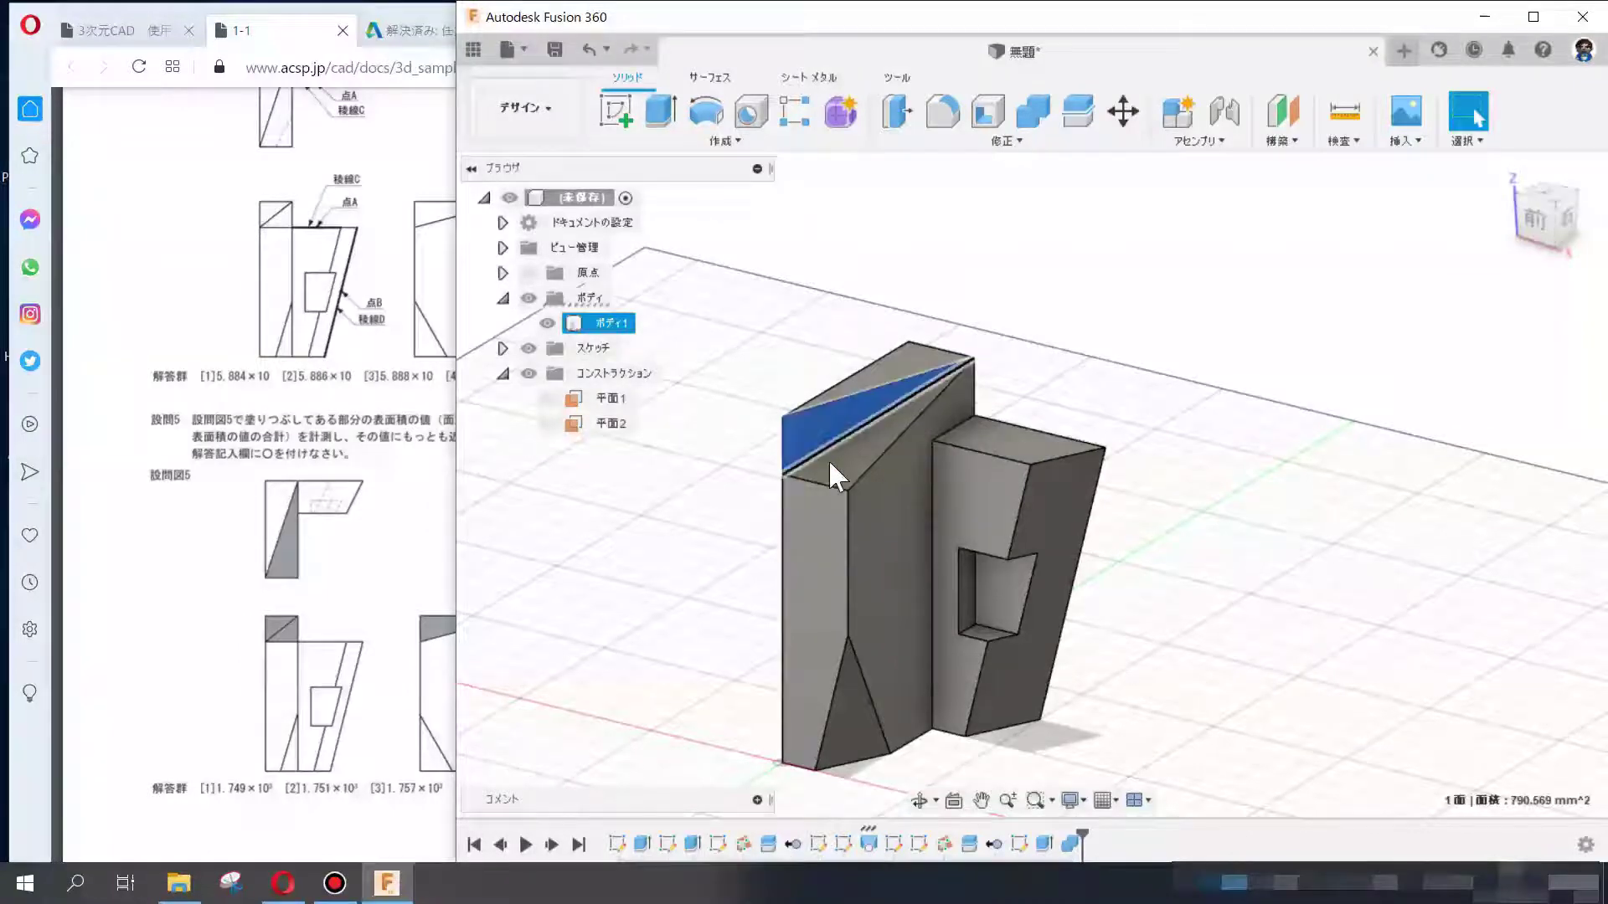
{"action": "left_click", "coordinate": [827, 457]}
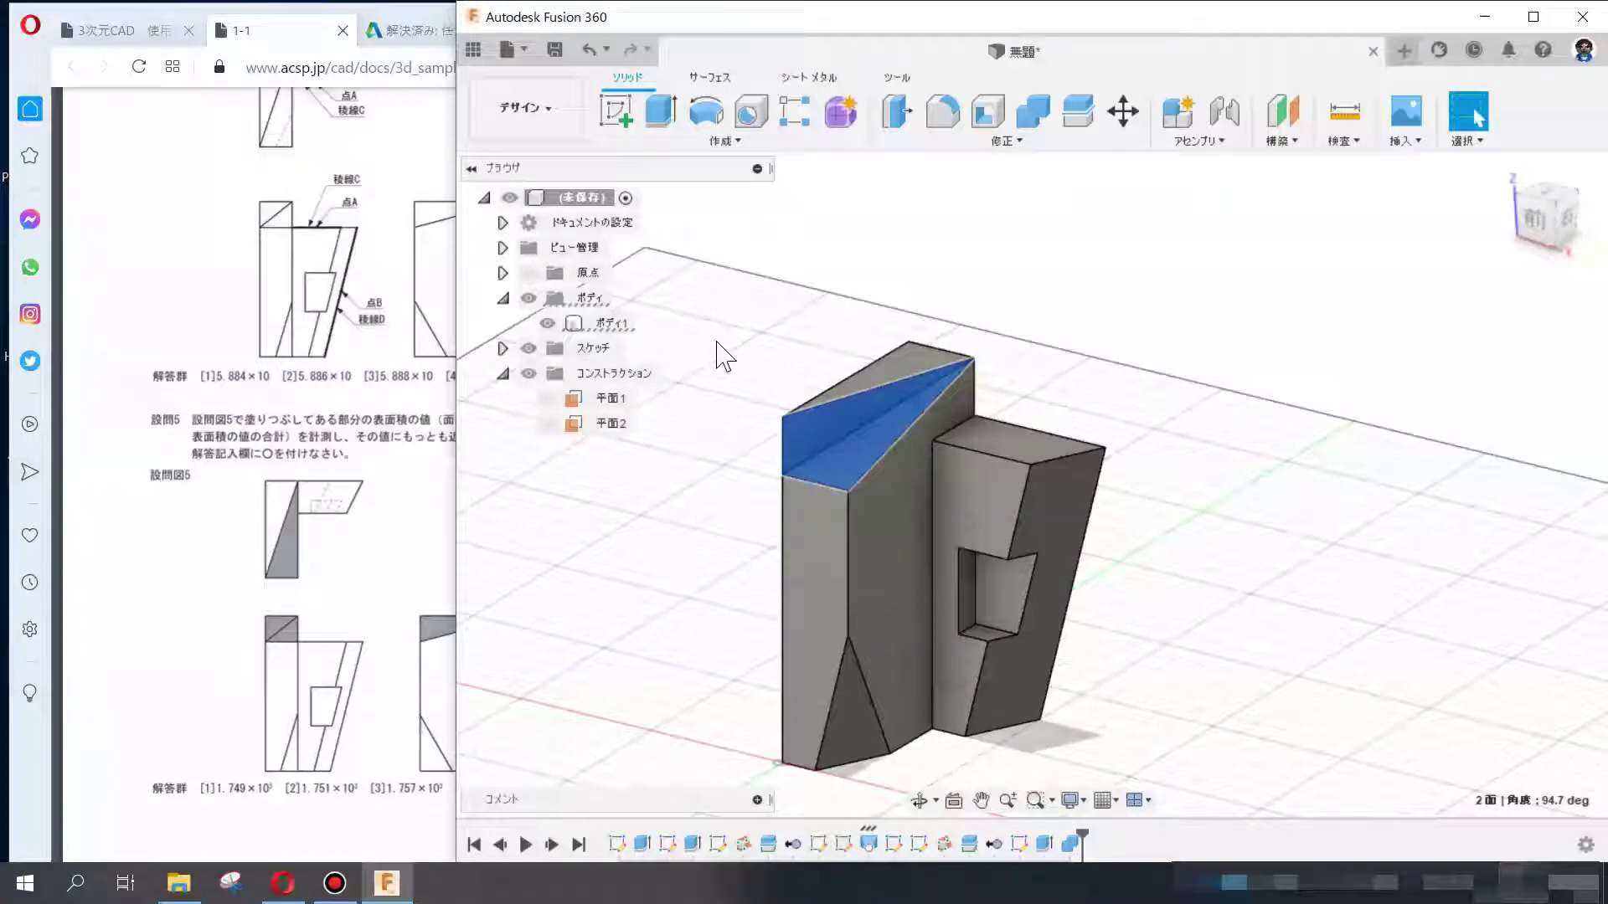
{"action": "left_click", "coordinate": [1268, 323]}
{"action": "left_click", "coordinate": [1340, 140]}
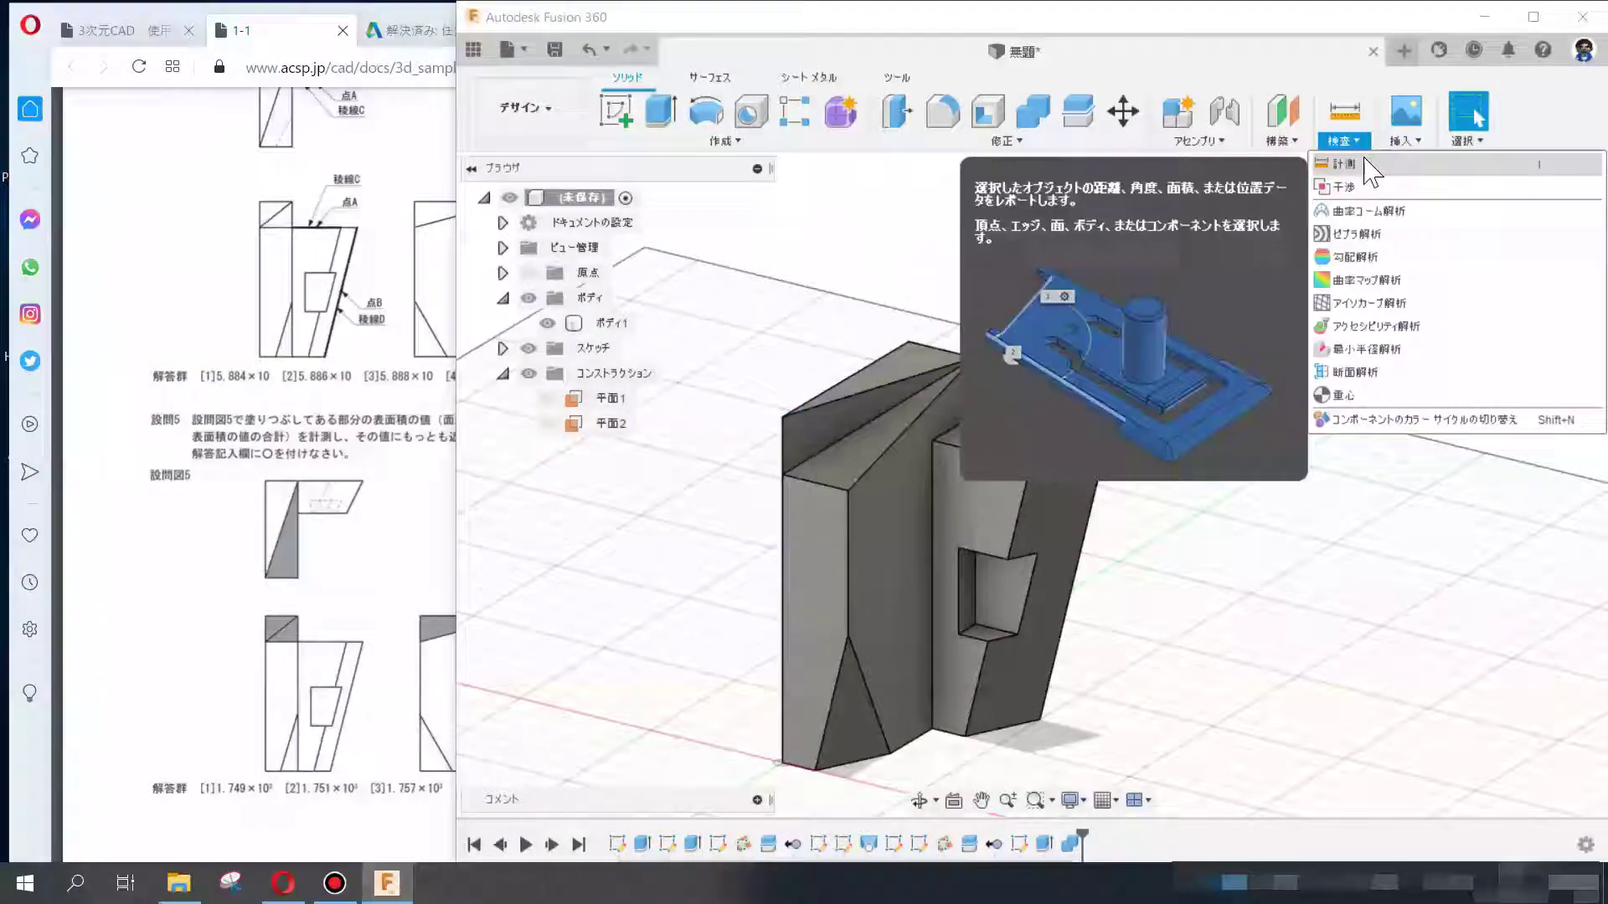
- Re-measure the two sloped top faces and the top face to the front vertex
{"action": "left_click", "coordinate": [1343, 164]}
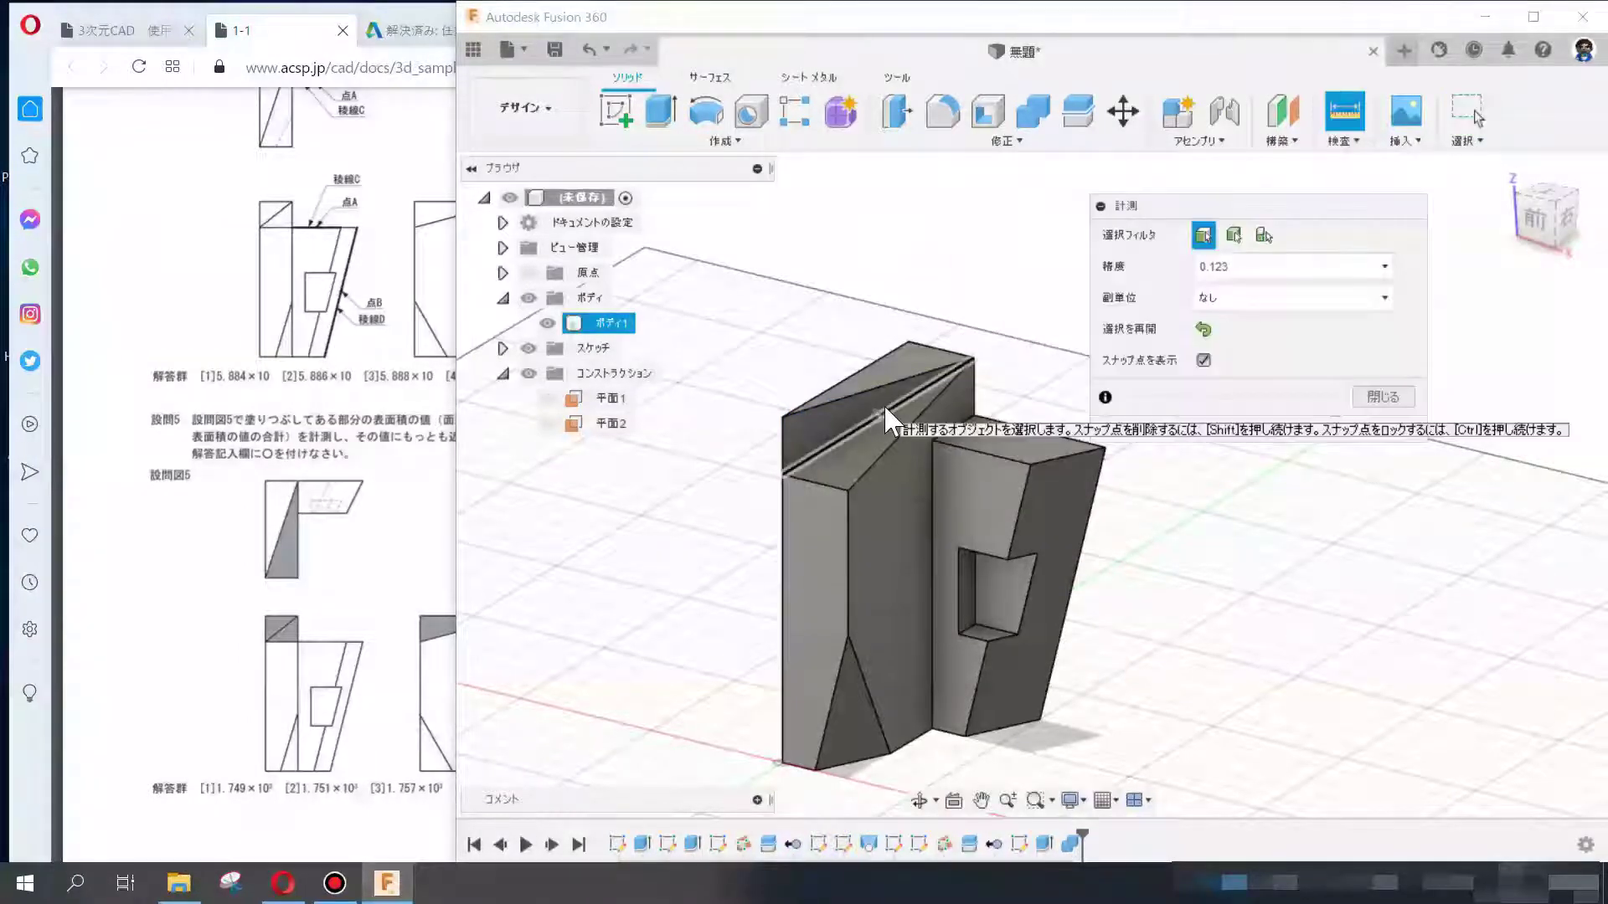
{"action": "left_click", "coordinate": [850, 422]}
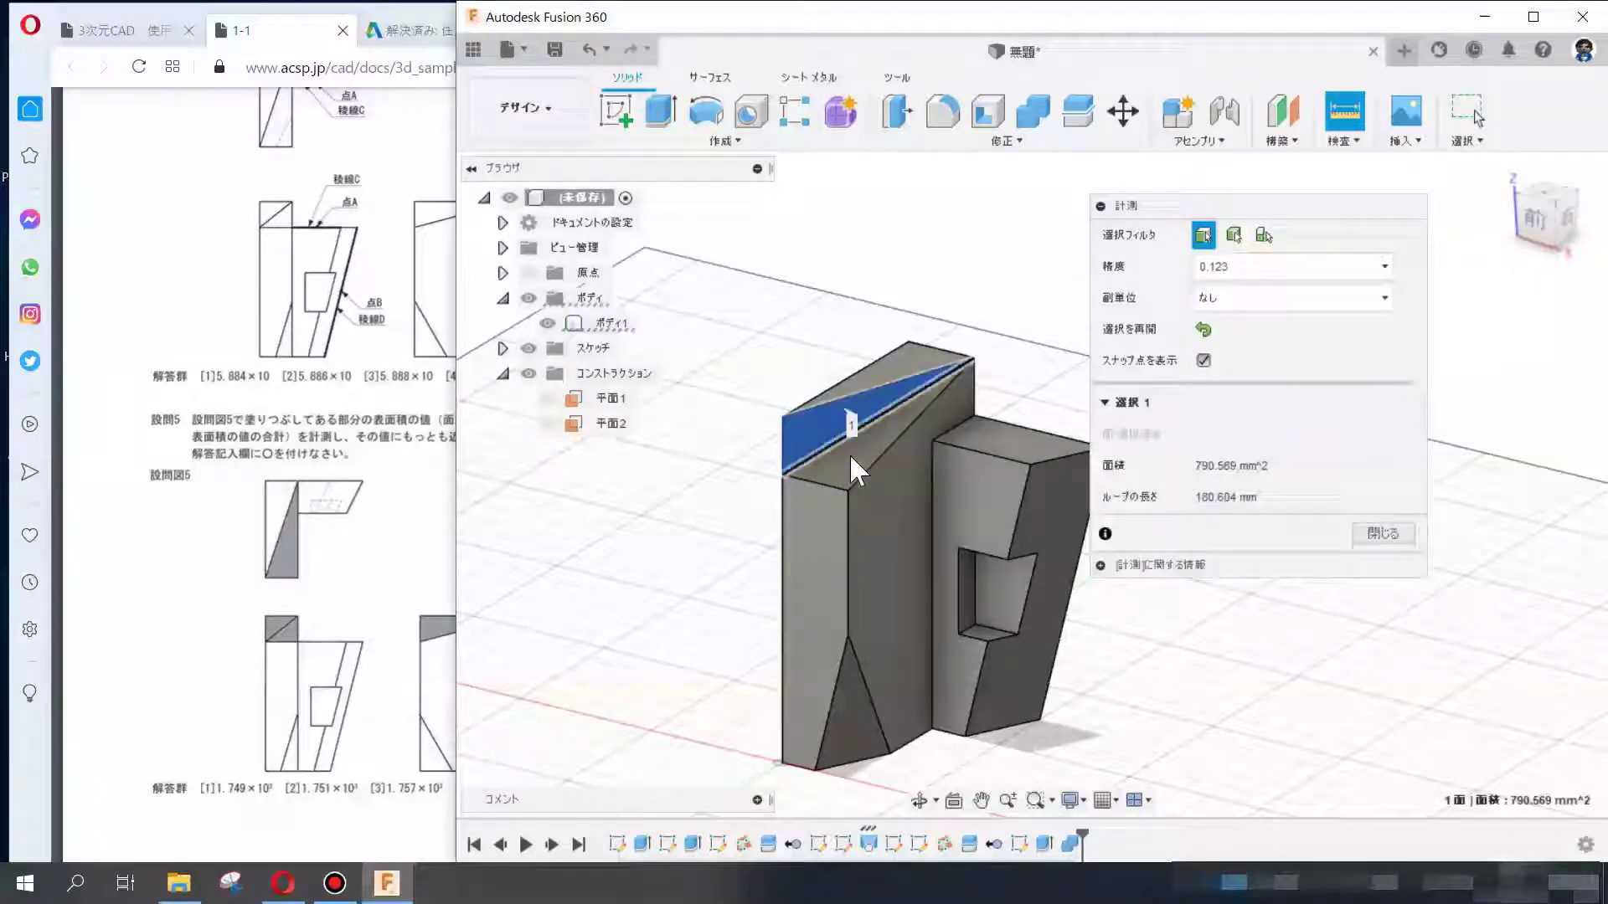
{"action": "left_click", "coordinate": [855, 469]}
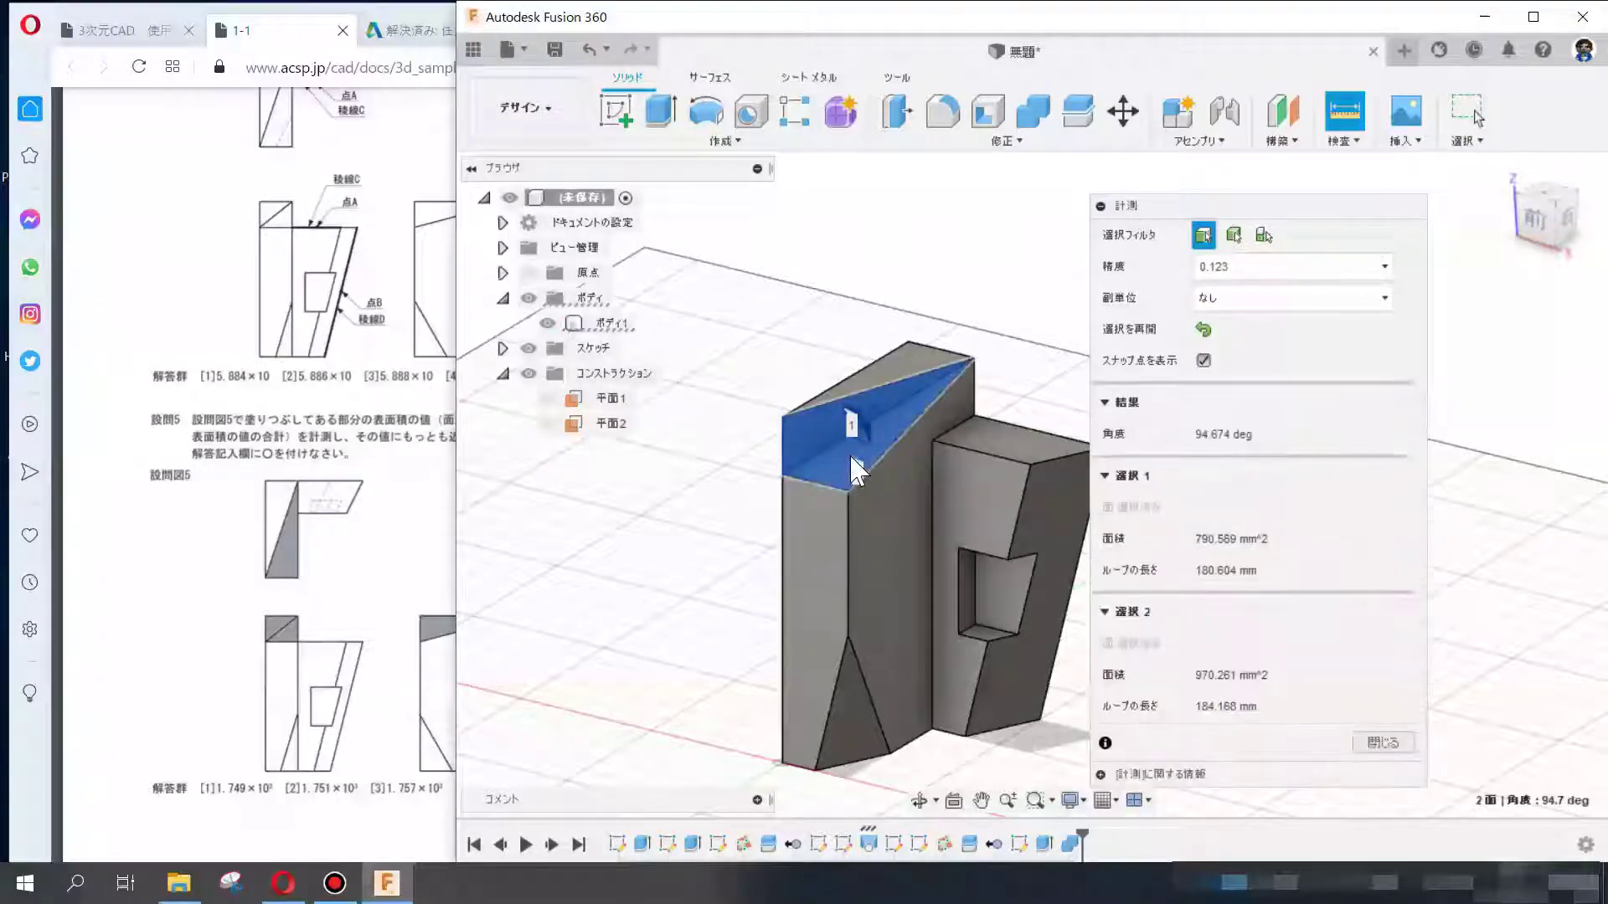
{"action": "left_click", "coordinate": [817, 538]}
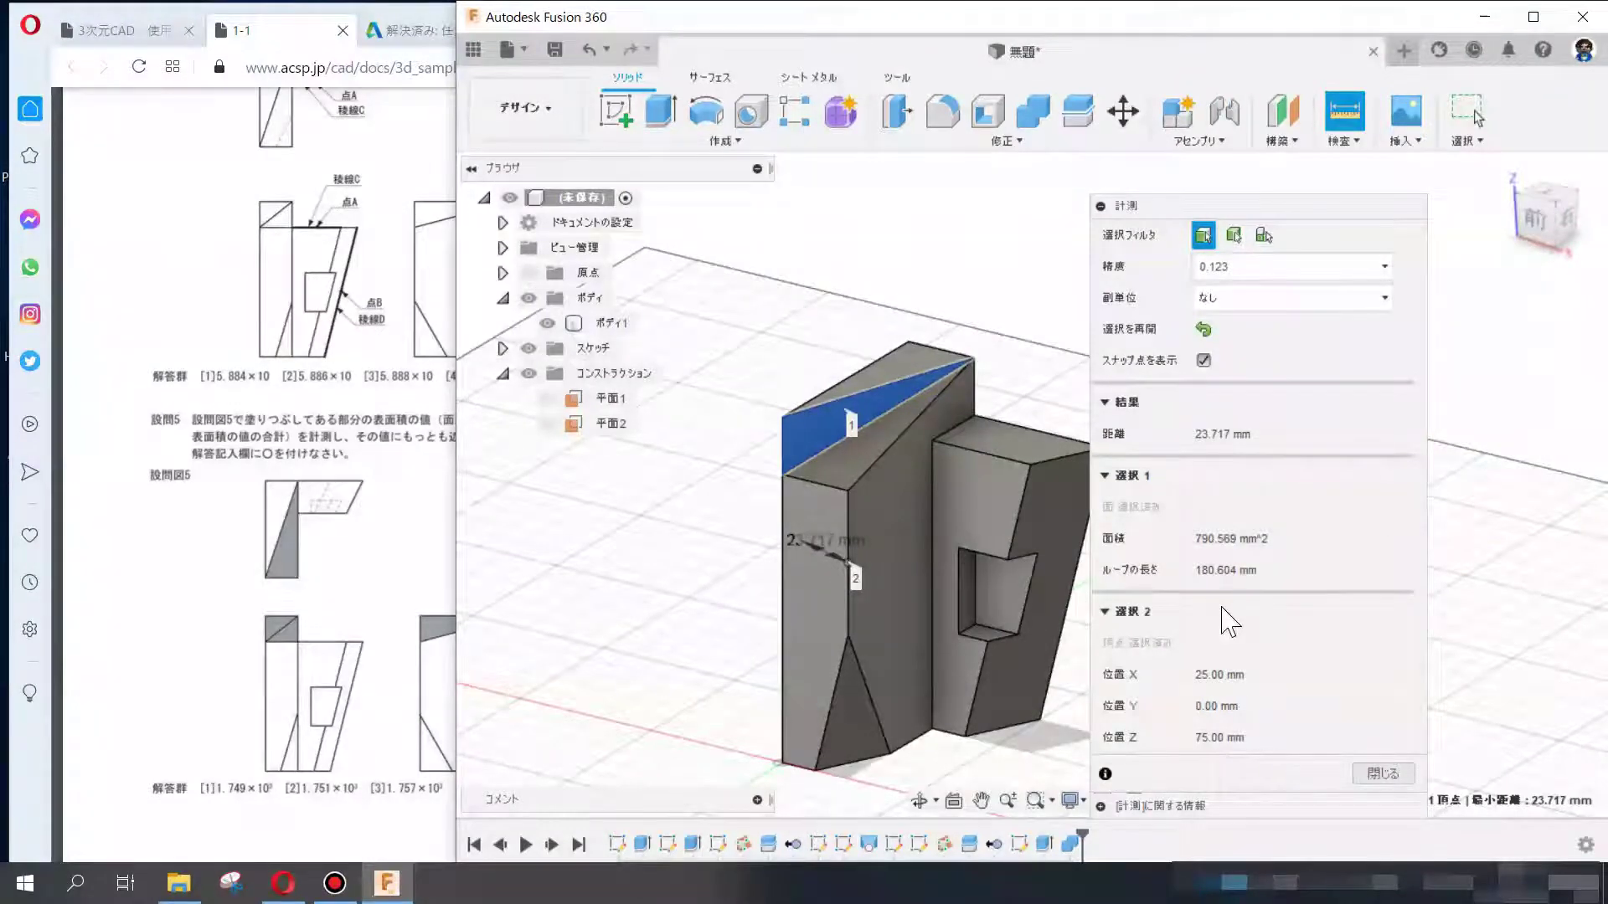
{"action": "mouse_move", "coordinate": [1225, 209]}
{"action": "left_mouse_down"}
{"action": "mouse_move", "coordinate": [637, 210]}
{"action": "mouse_move", "coordinate": [1277, 226]}
{"action": "left_mouse_up"}
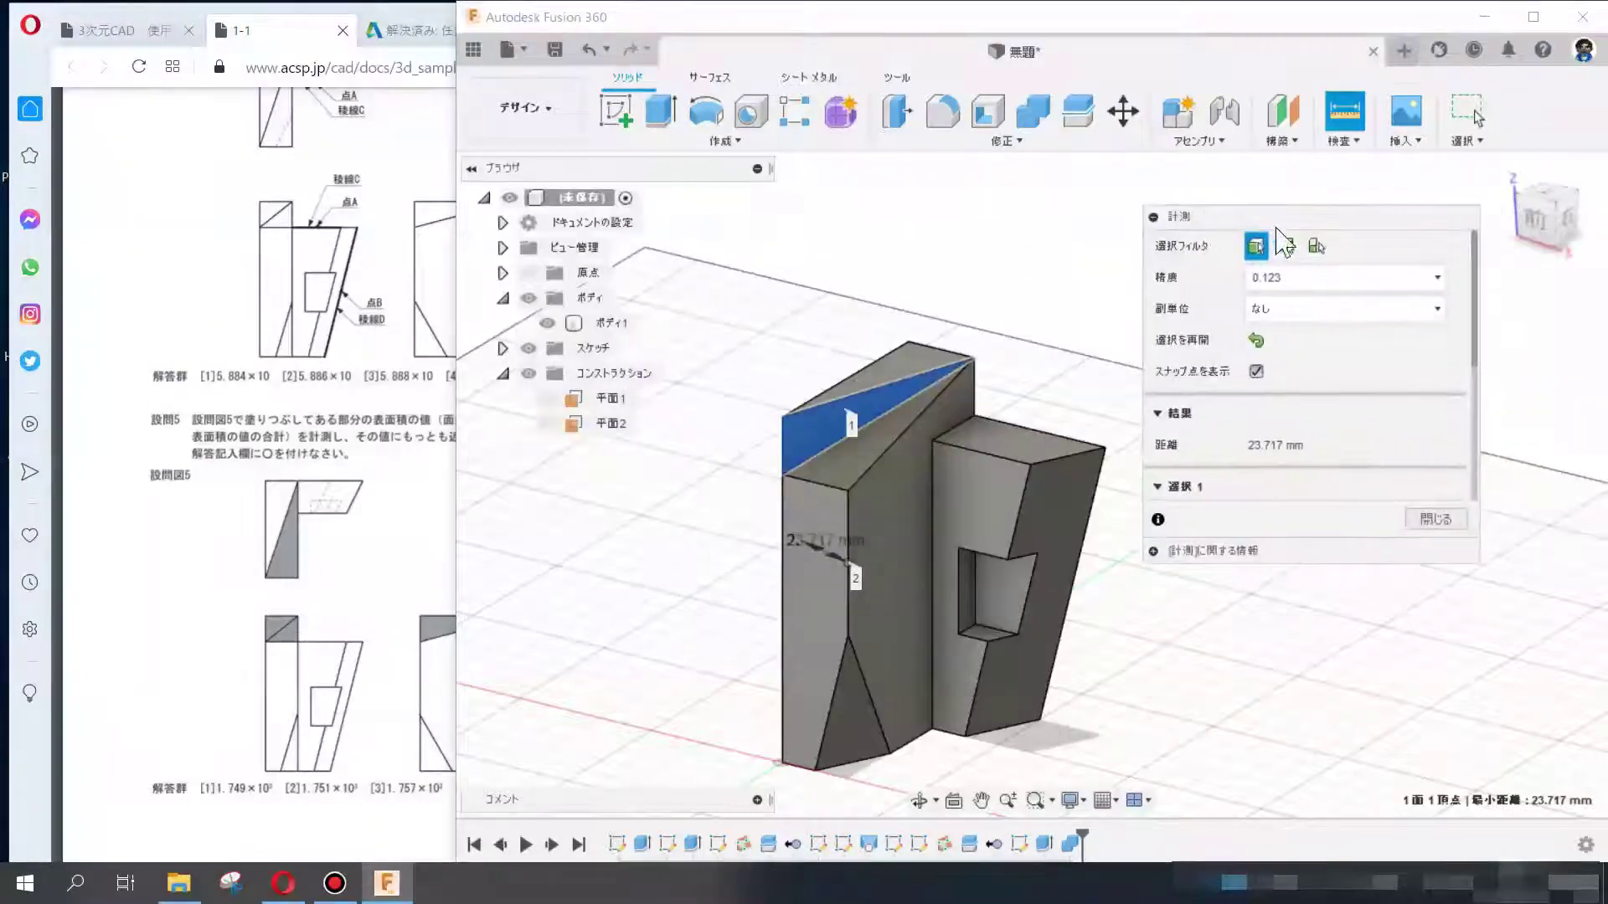
{"action": "left_click", "coordinate": [1433, 520]}
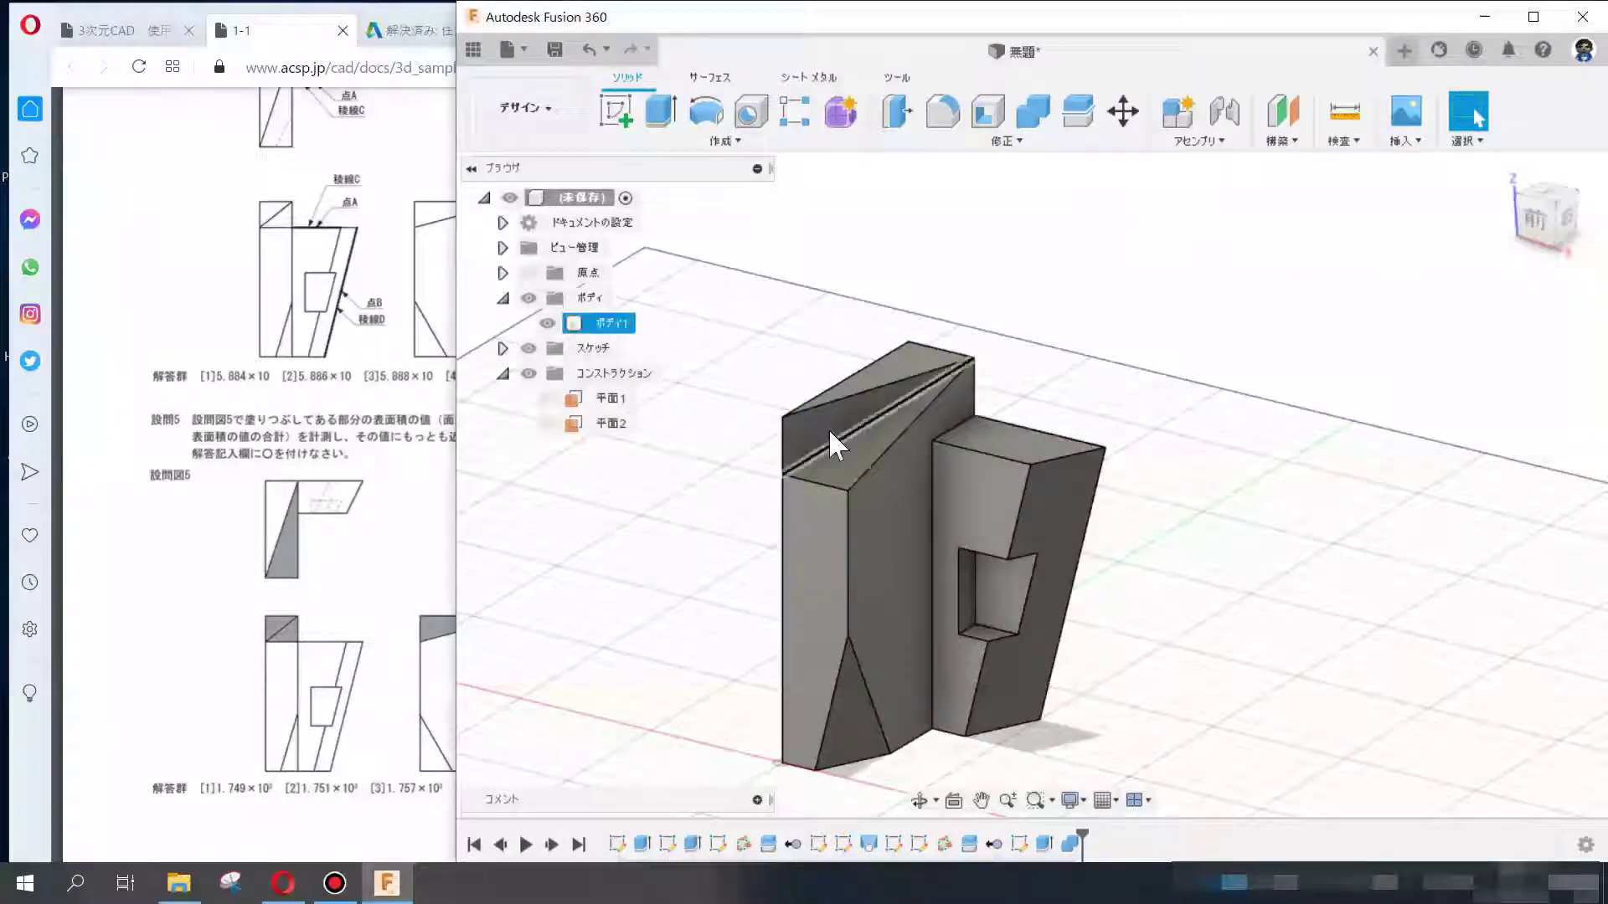
- Trial-select the top triangular and front faces, then clear the selection and switch to Surface tools
{"action": "left_click", "coordinate": [827, 429]}
{"action": "left_click", "coordinate": [821, 546], "text": "ctrl"}
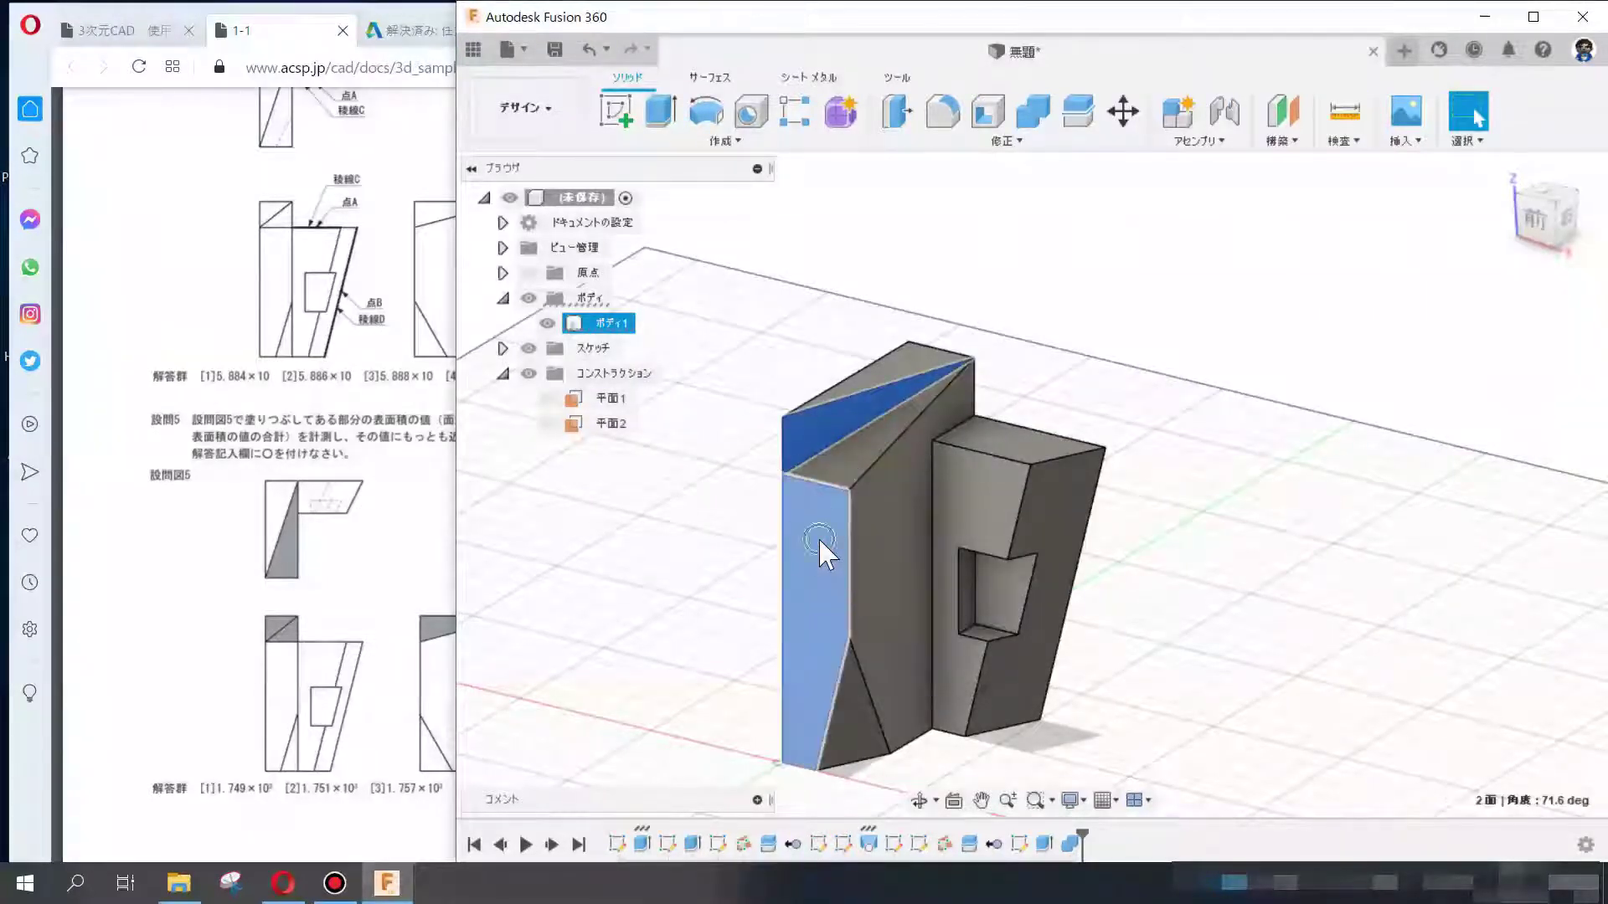
{"action": "left_click", "coordinate": [877, 569], "text": "ctrl"}
{"action": "left_click", "coordinate": [1264, 430]}
{"action": "left_click", "coordinate": [835, 422]}
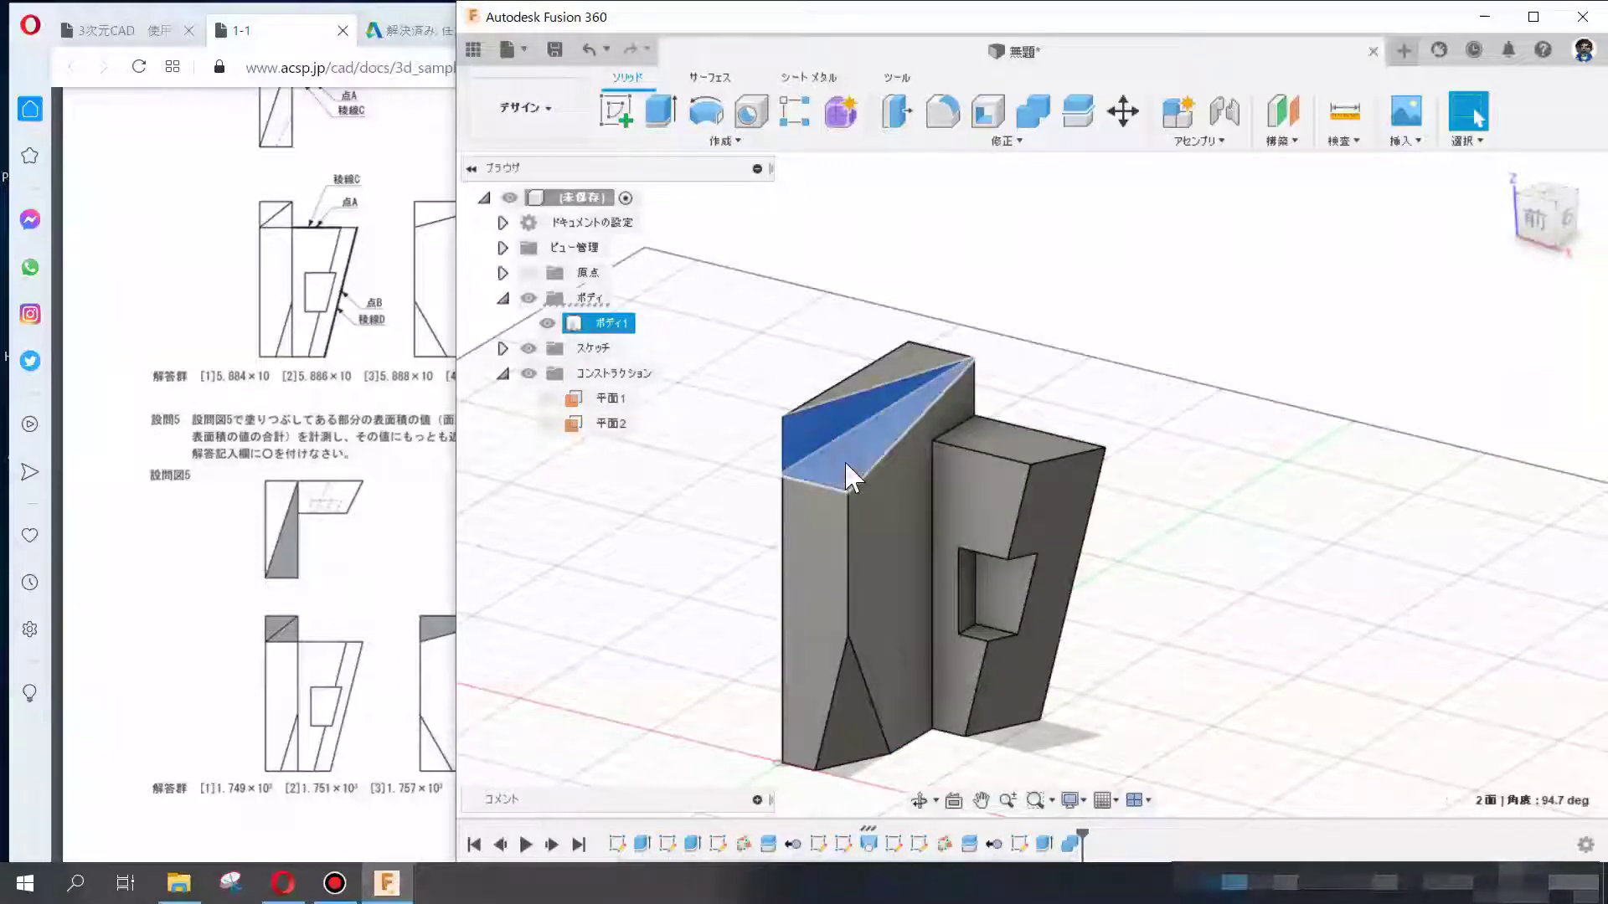
{"action": "left_click", "coordinate": [1181, 452]}
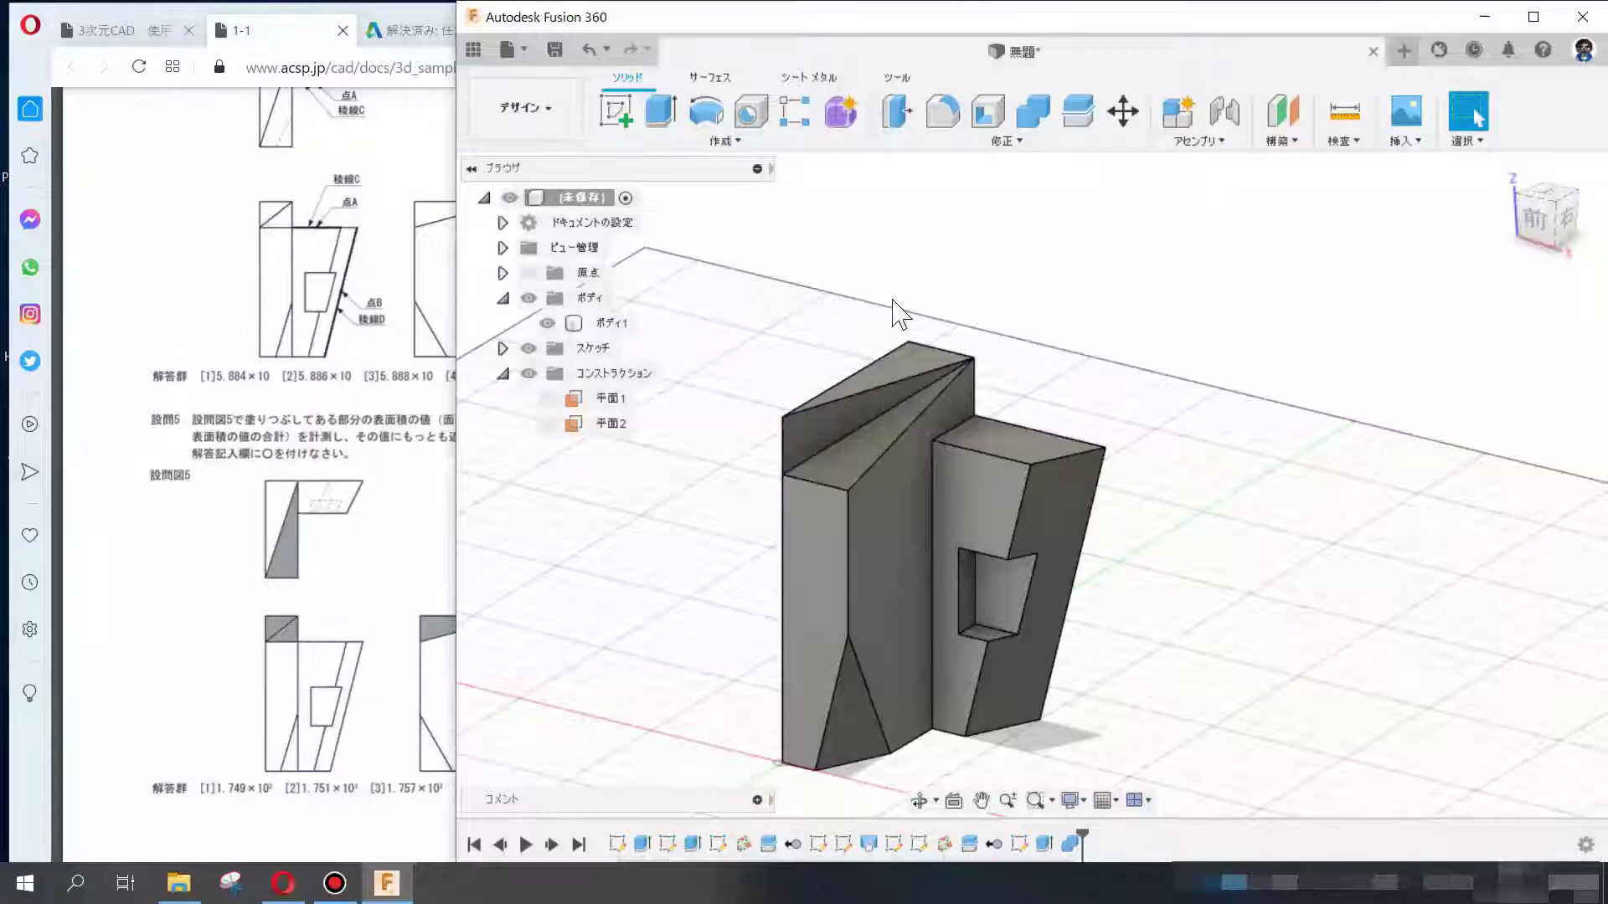
{"action": "left_click", "coordinate": [711, 77]}
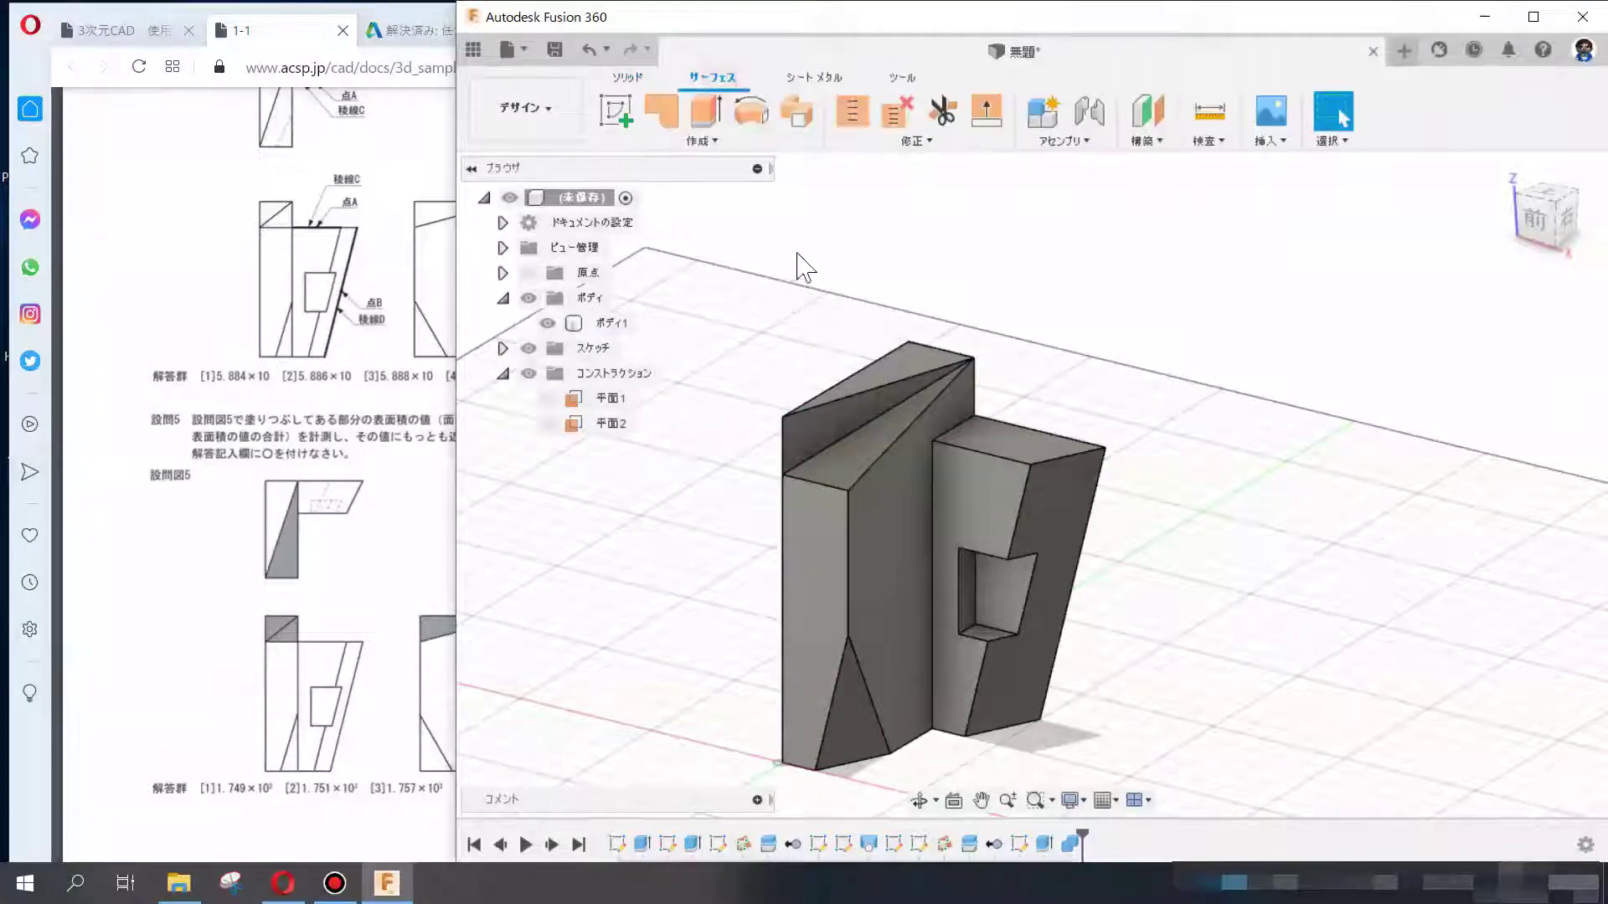
- Offset the two sloped top faces at 0 mm into a new surface body
{"action": "left_click", "coordinate": [704, 141]}
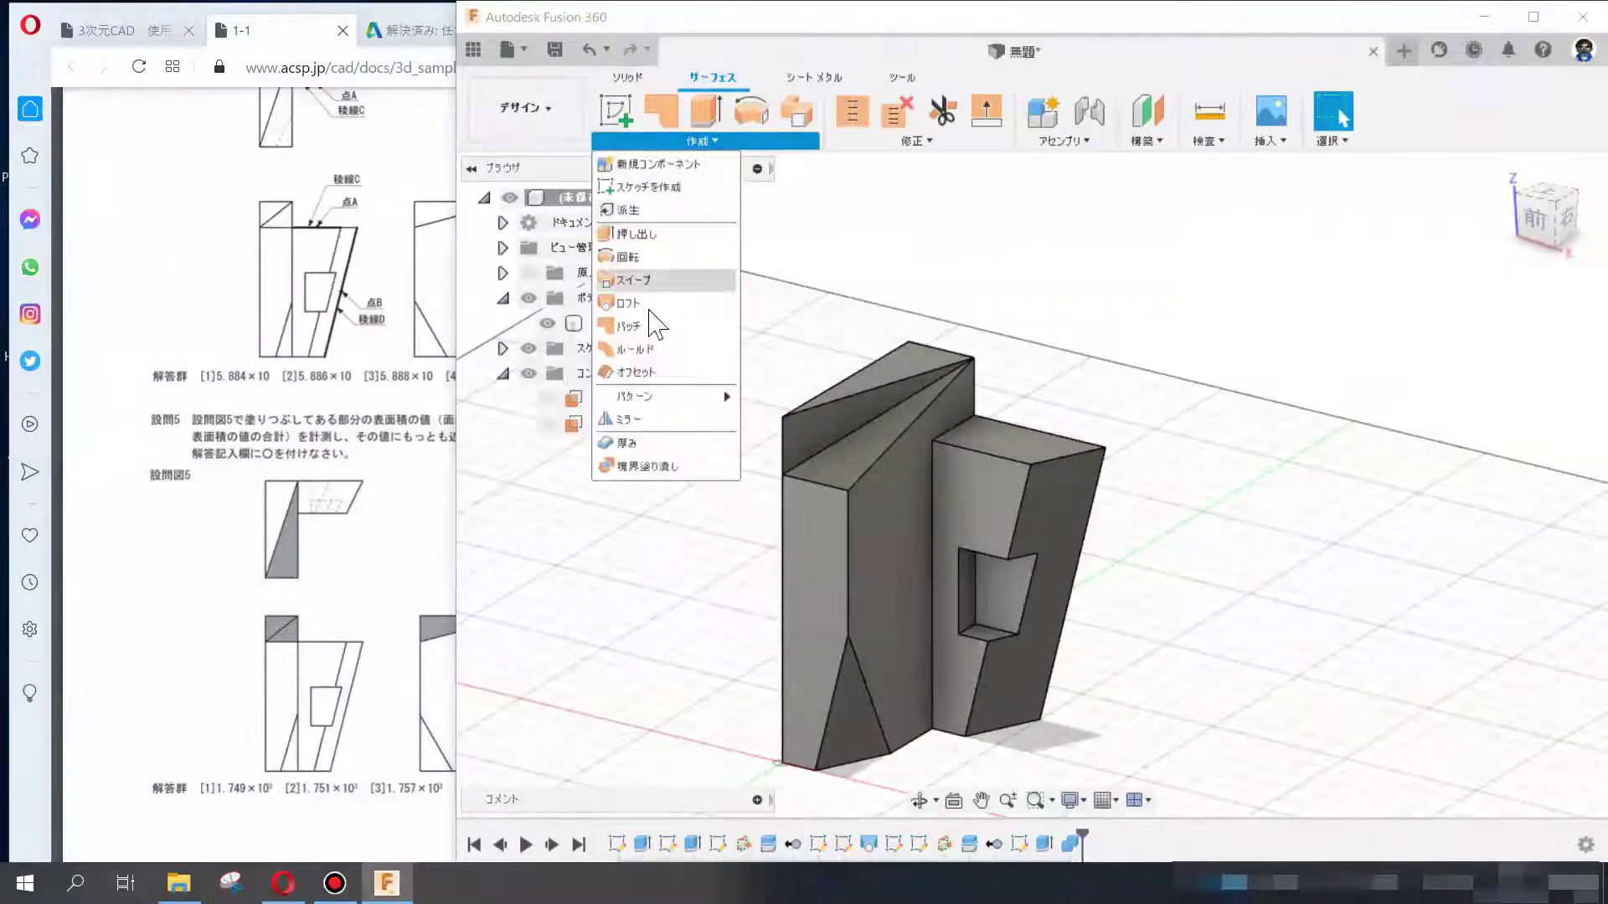
{"action": "left_click", "coordinate": [649, 373]}
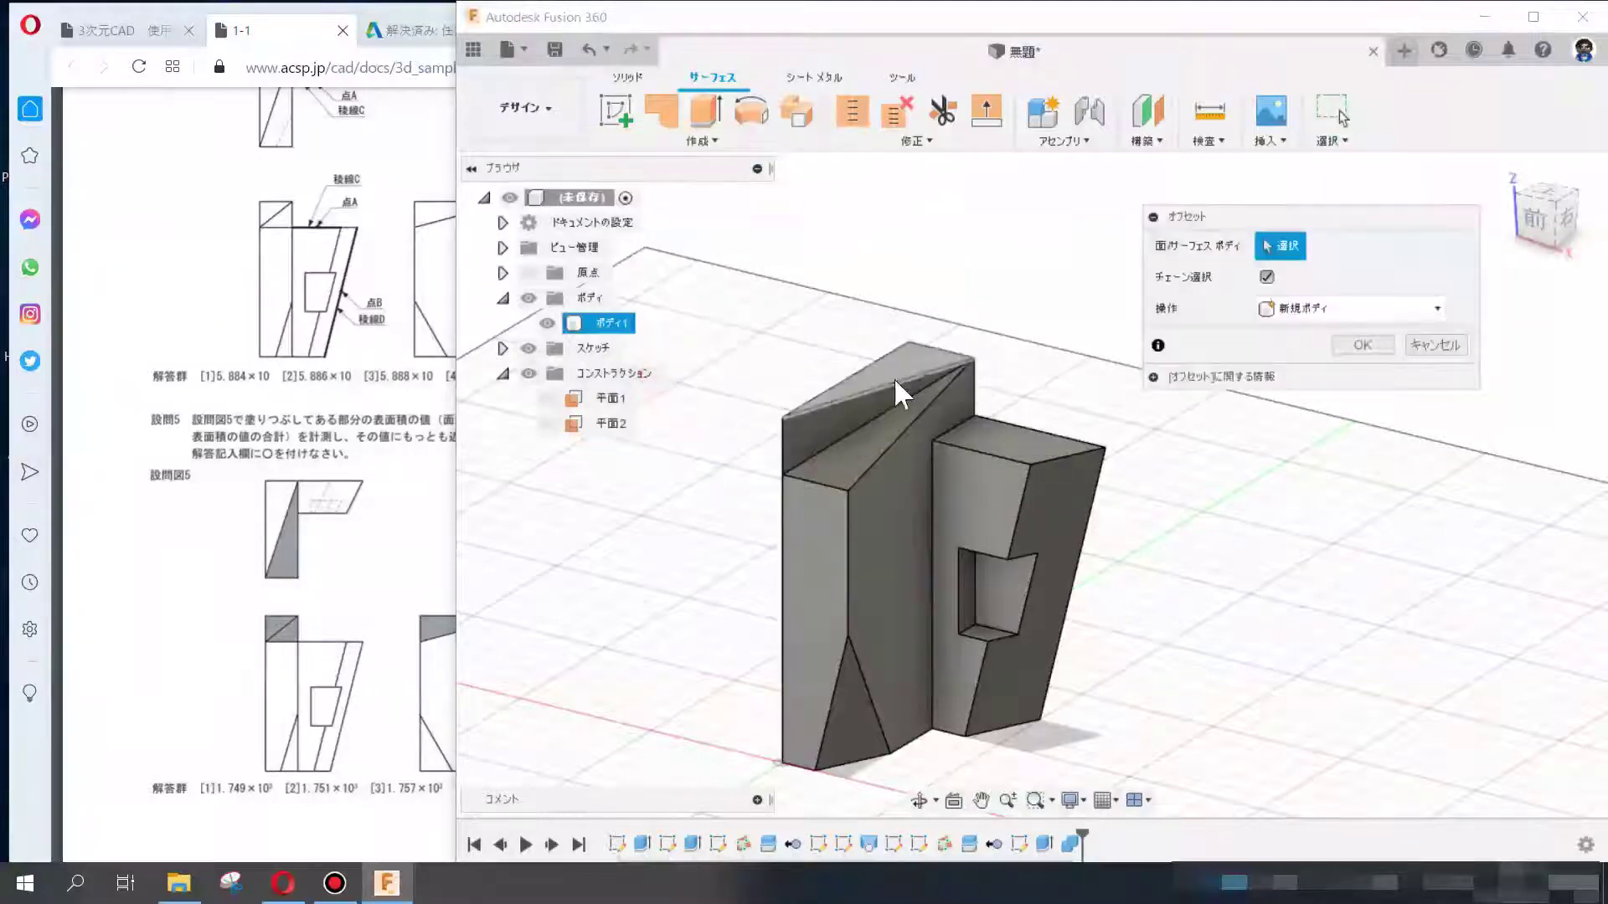
{"action": "left_click", "coordinate": [832, 413]}
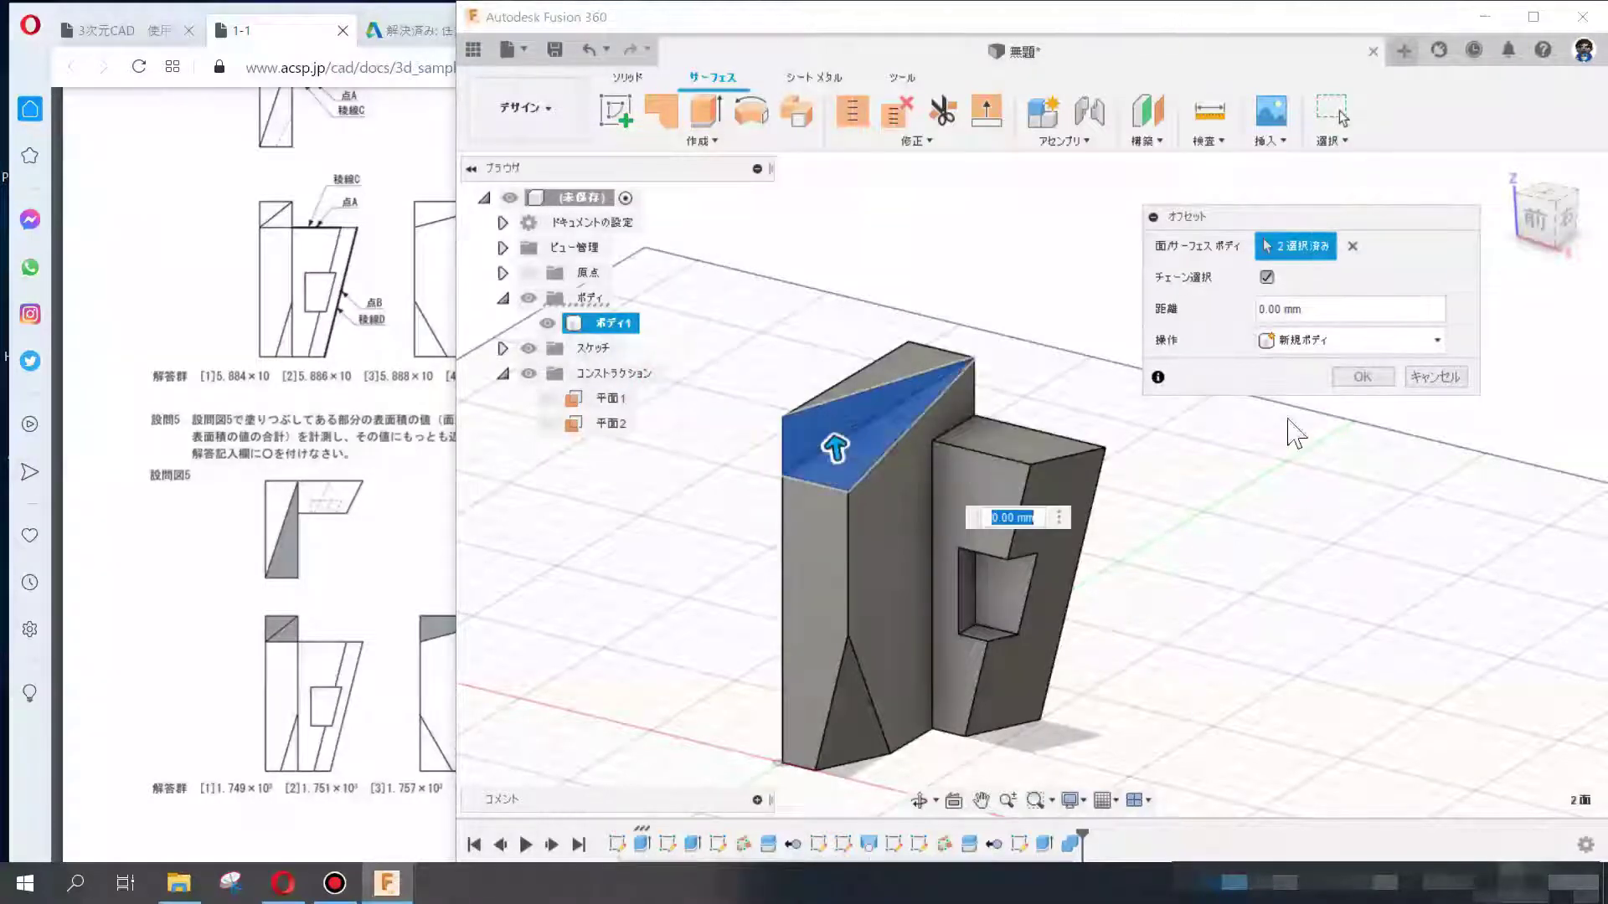
{"action": "left_click", "coordinate": [1360, 377]}
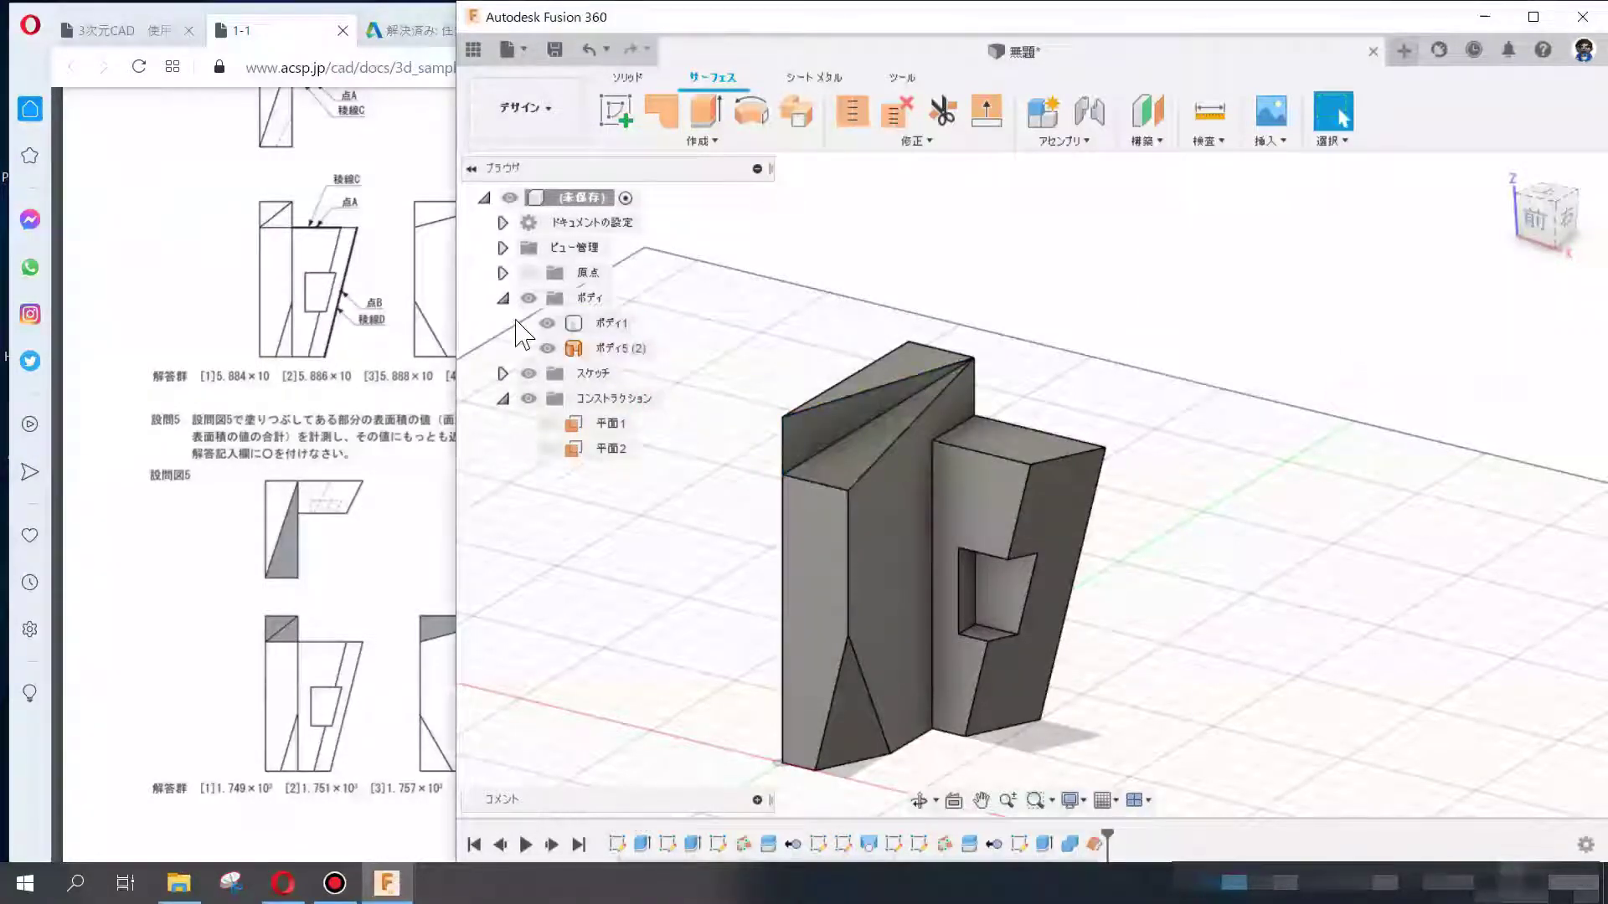
- Hide ボディ1 and show the new surface body's properties, area 1760.83 mm²
{"action": "left_click", "coordinate": [547, 323]}
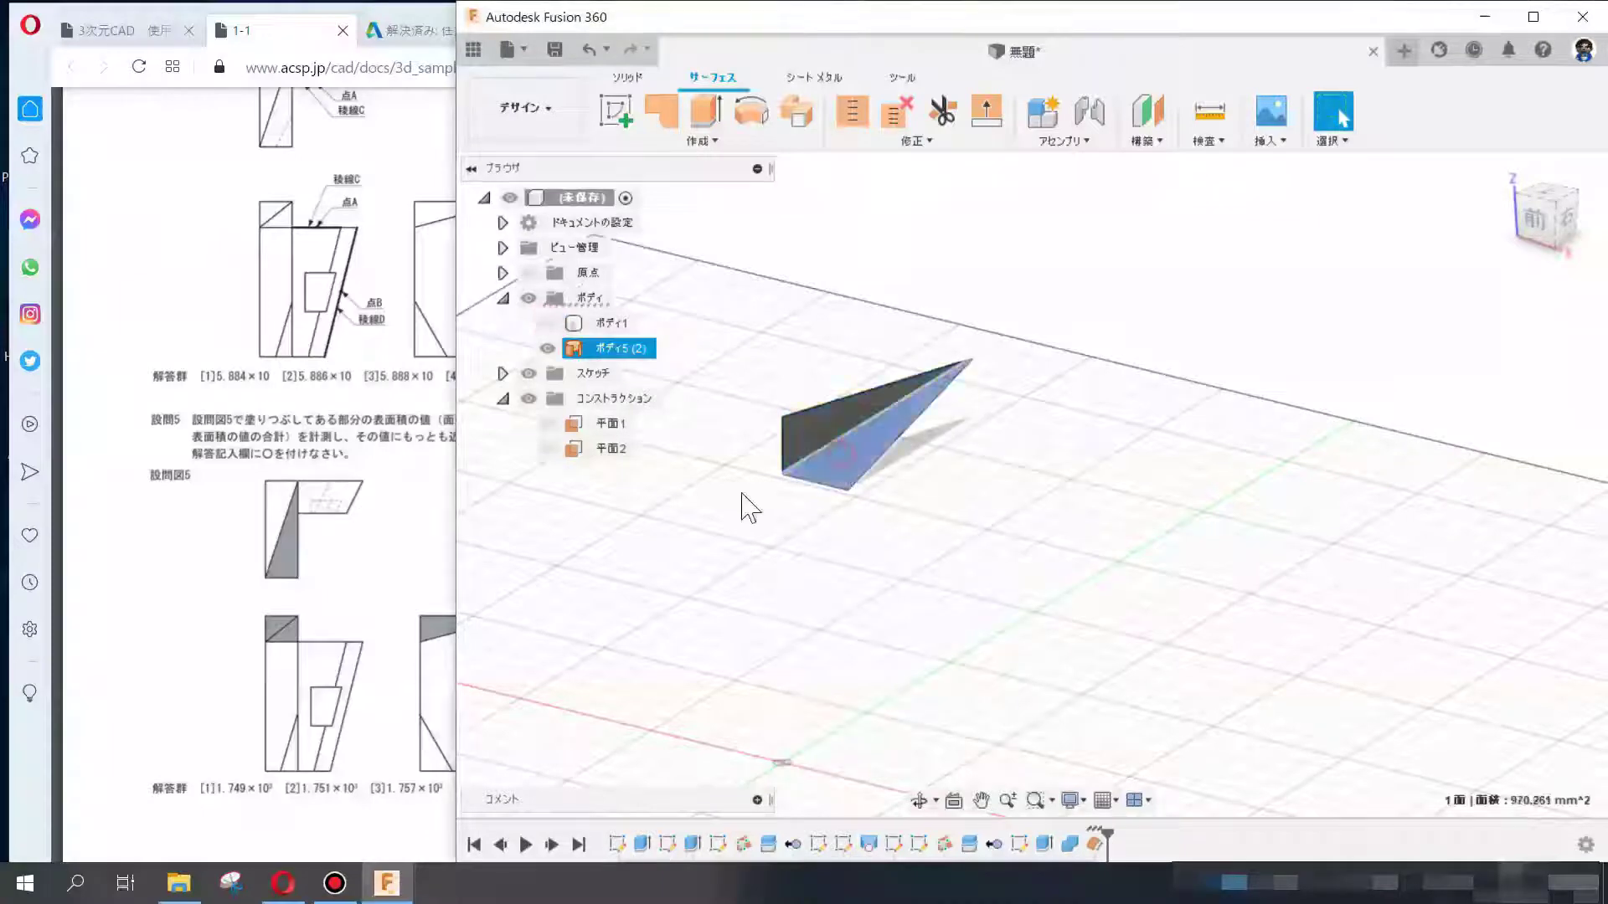
{"action": "right_click", "coordinate": [634, 363]}
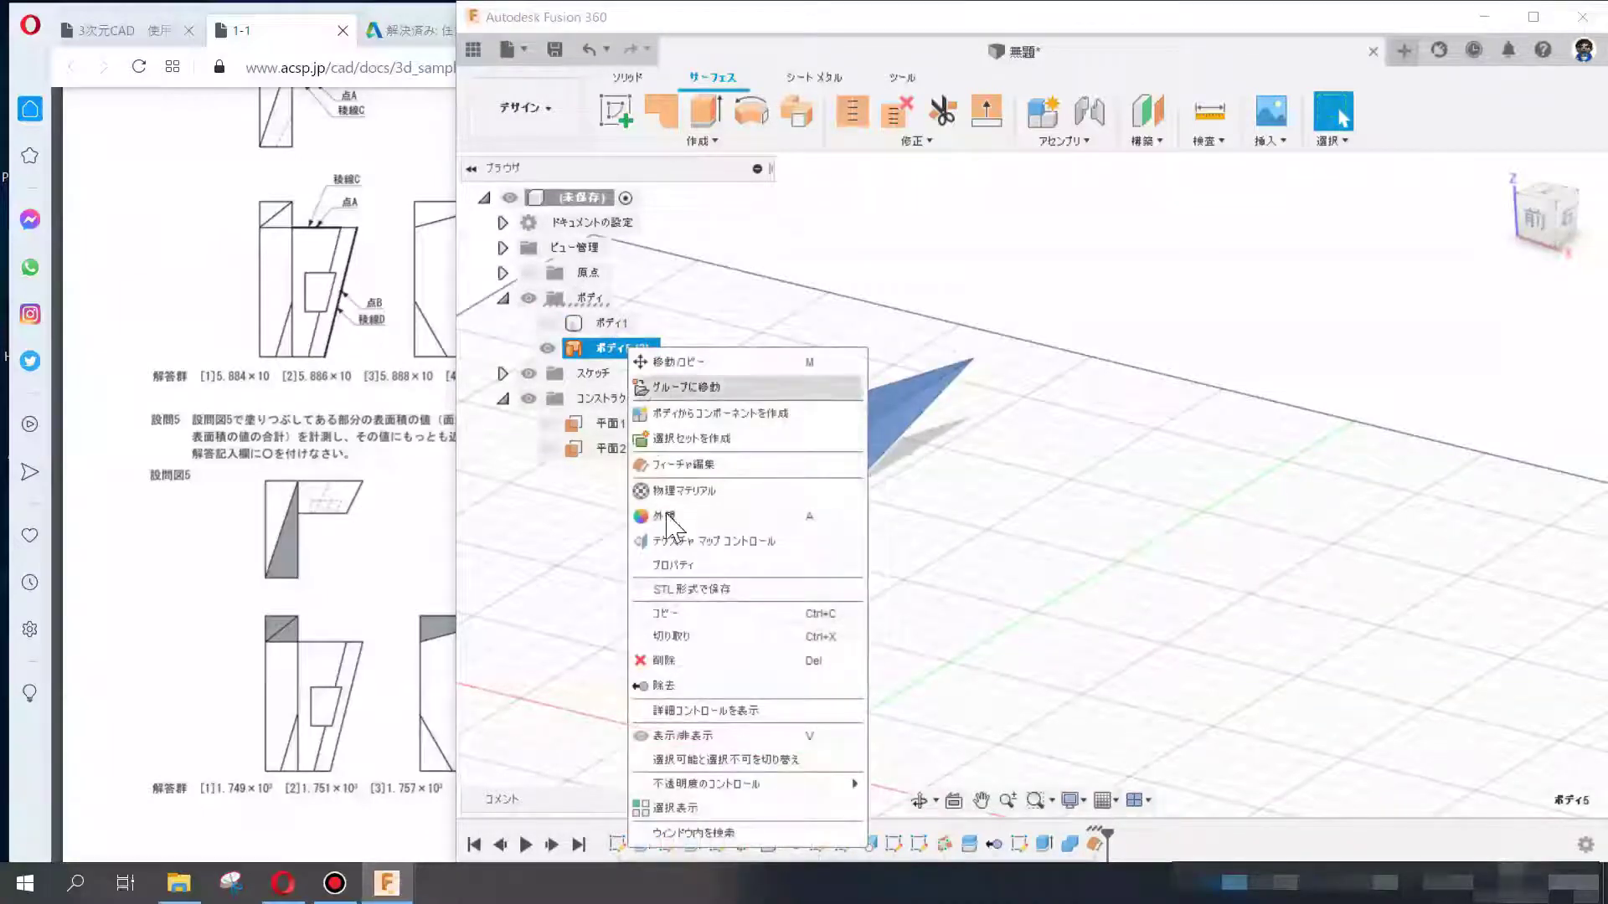
{"action": "left_click", "coordinate": [685, 567]}
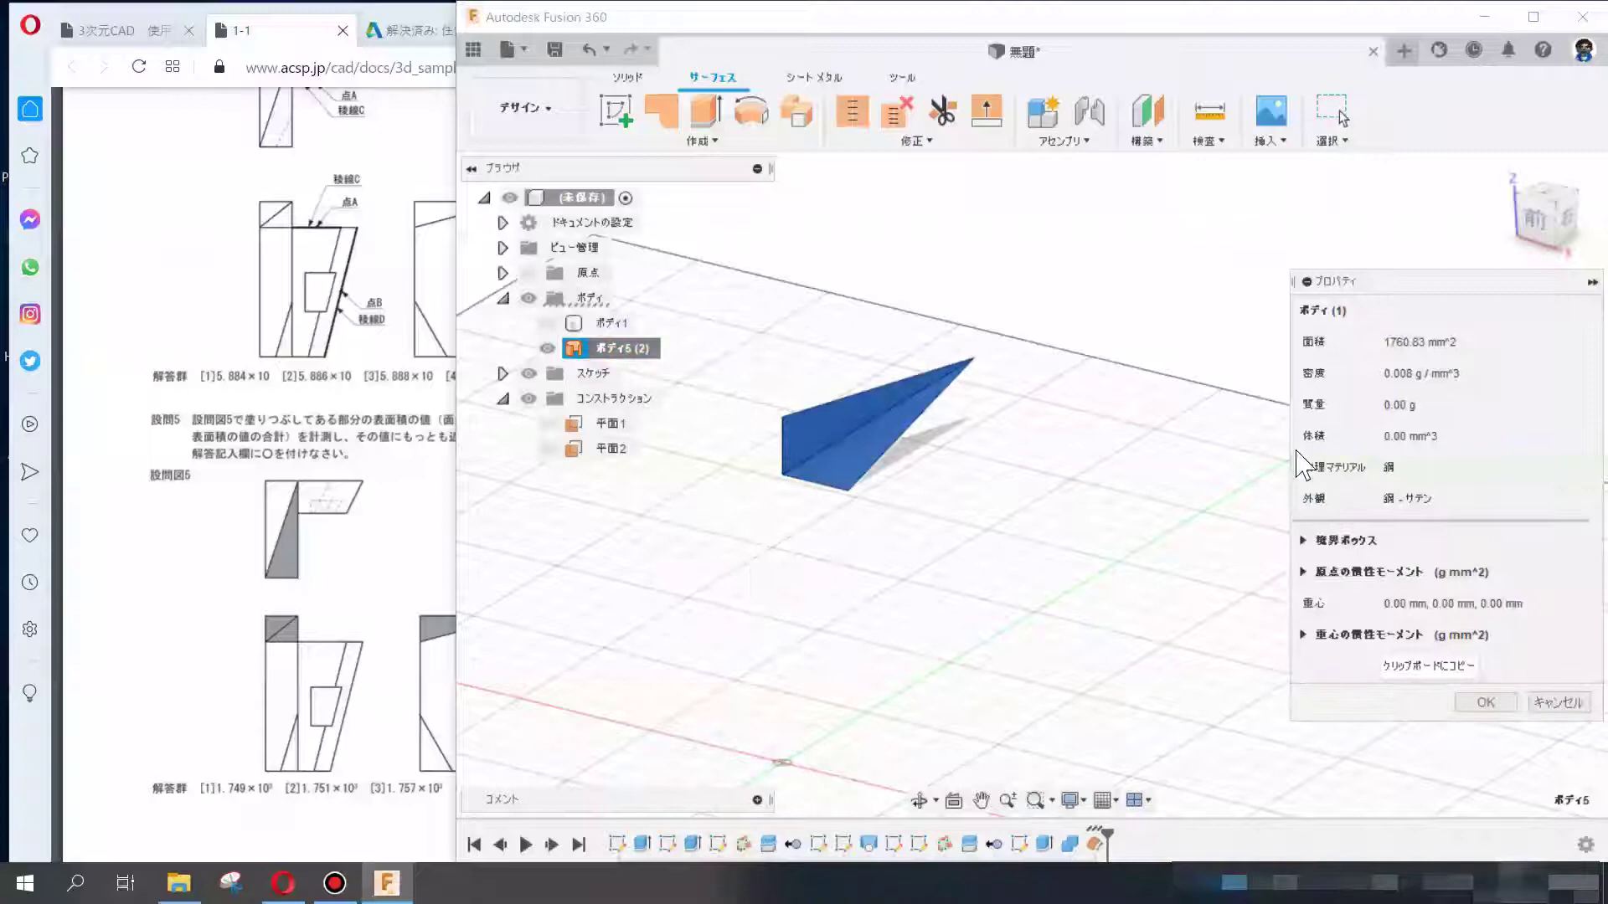
{"action": "left_click", "coordinate": [390, 589]}
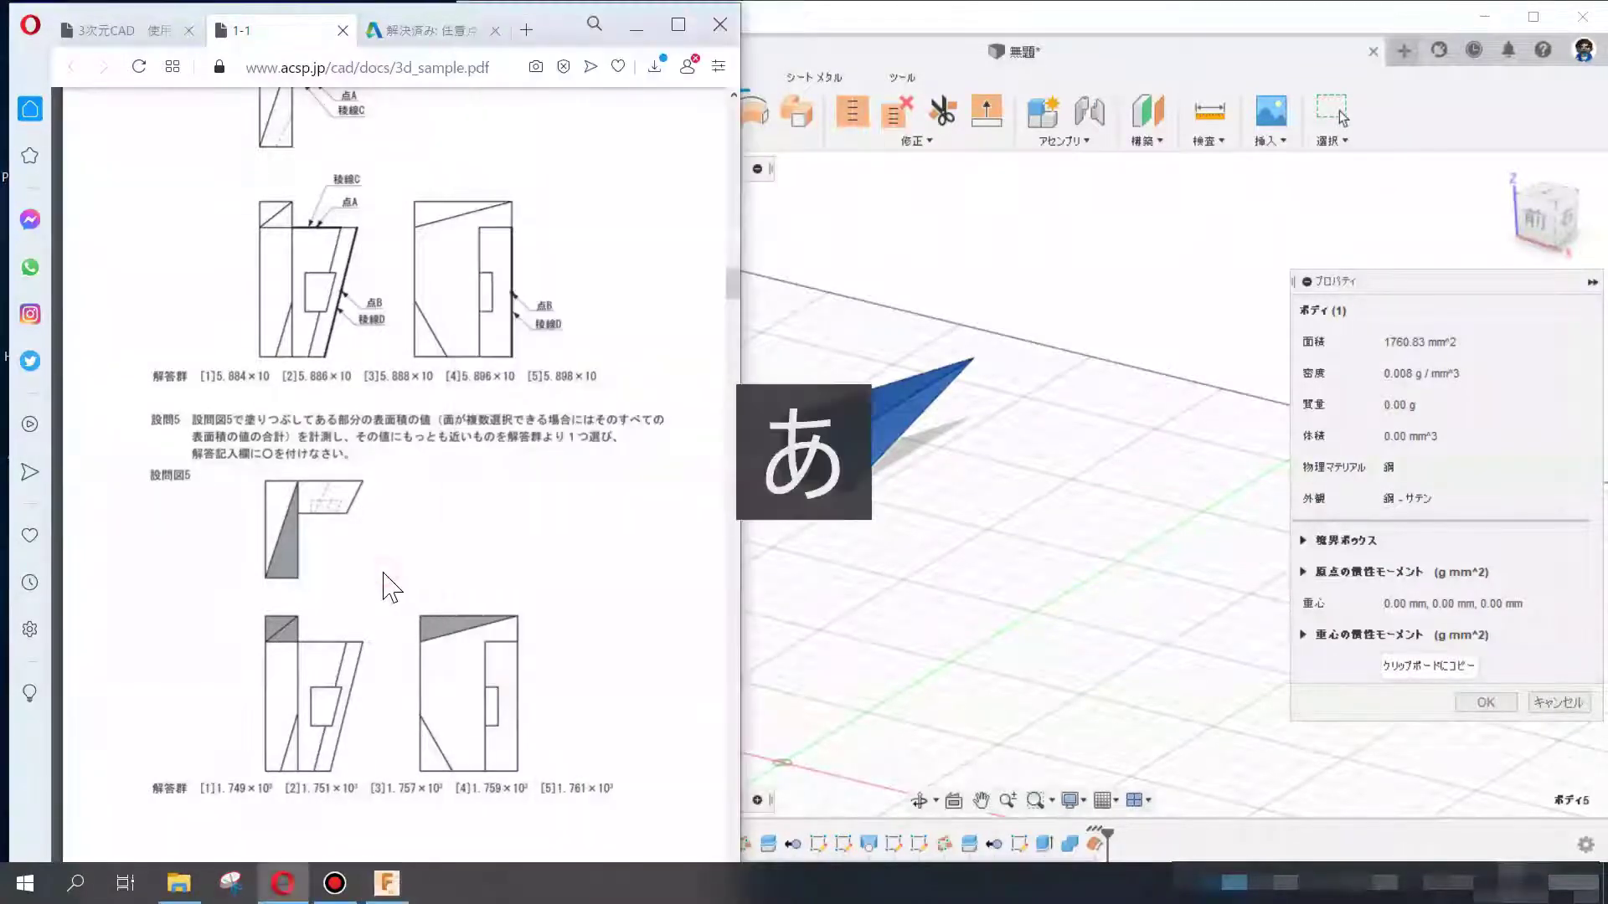
- Check question 5's answer key shows choice 5 (1.761×10³), then close the Properties panel
{"action": "scroll", "coordinate": [388, 598], "scroll_direction": "down", "scroll_amount": 3}
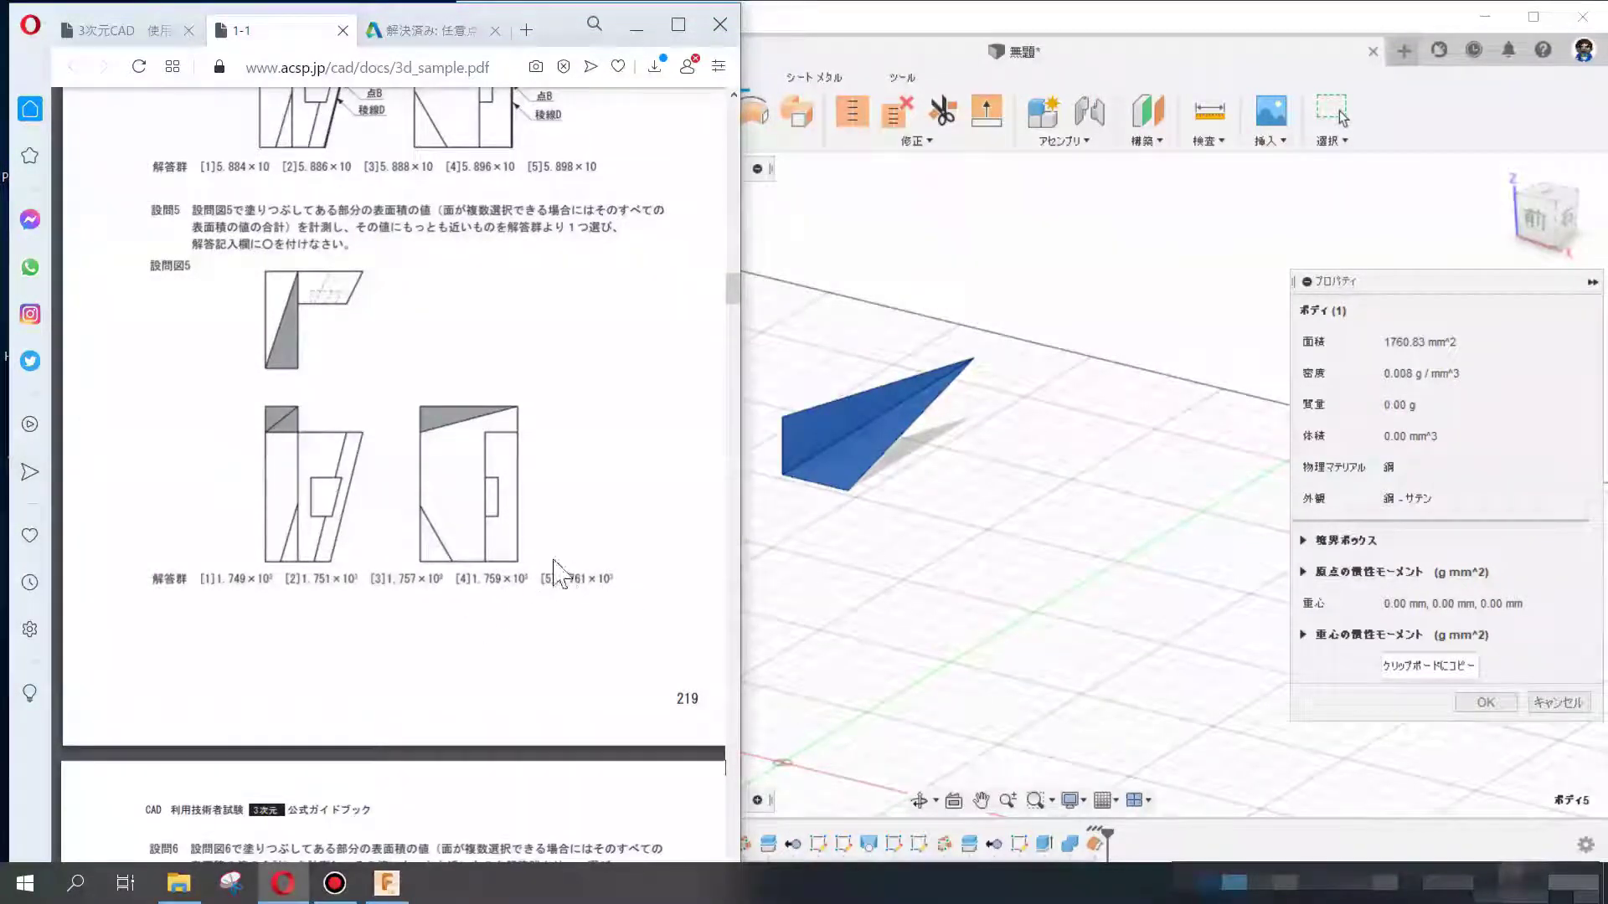
{"action": "mouse_move", "coordinate": [732, 289]}
{"action": "left_mouse_down"}
{"action": "mouse_move", "coordinate": [722, 871]}
{"action": "mouse_move", "coordinate": [726, 515]}
{"action": "mouse_move", "coordinate": [681, 369]}
{"action": "mouse_move", "coordinate": [691, 311]}
{"action": "left_mouse_up"}
{"action": "scroll", "coordinate": [682, 304], "scroll_direction": "up", "scroll_amount": 5}
{"action": "scroll", "coordinate": [681, 305], "scroll_direction": "up", "scroll_amount": 1}
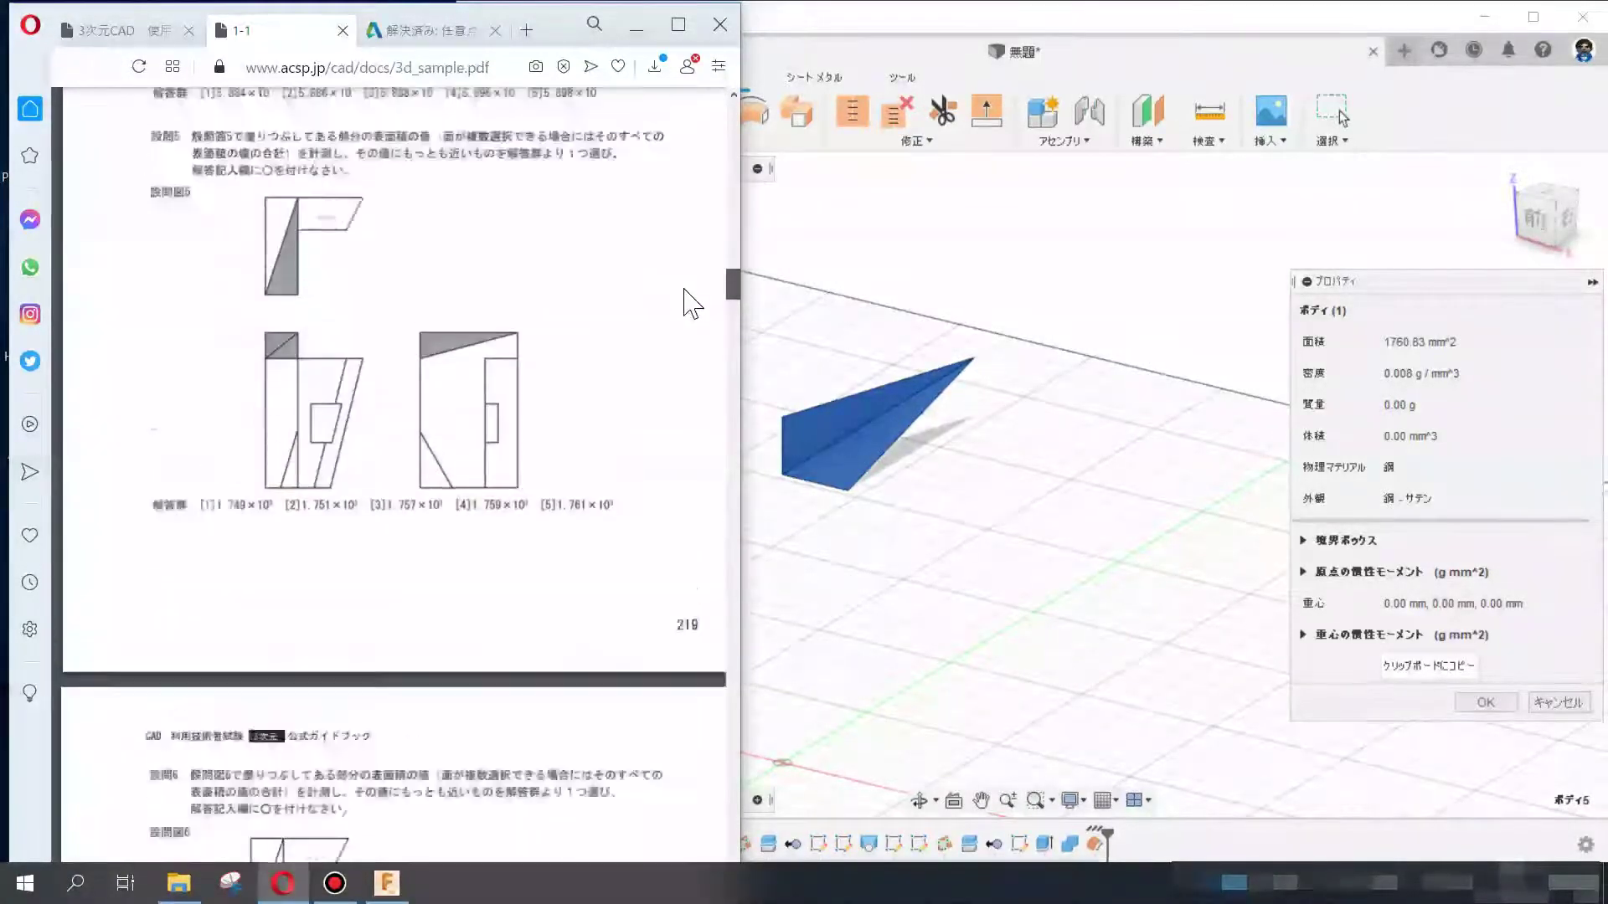
{"action": "scroll", "coordinate": [682, 305], "scroll_direction": "up", "scroll_amount": 2}
{"action": "left_click", "coordinate": [1559, 703]}
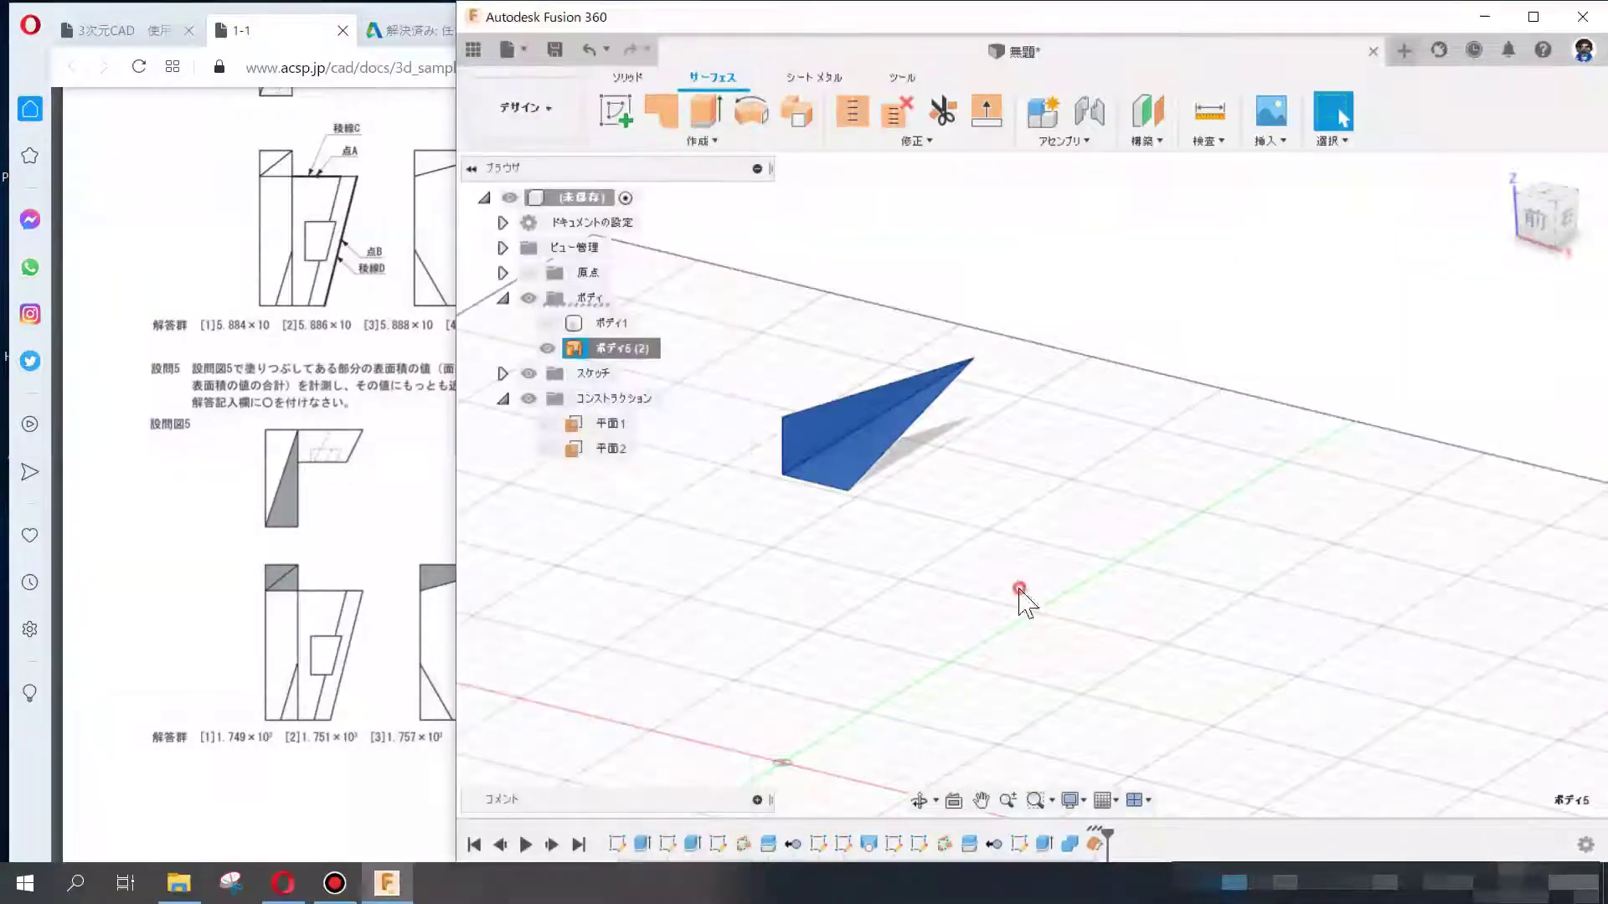
- Show ボディ1 again and select its two sloped top faces
{"action": "left_click", "coordinate": [549, 323]}
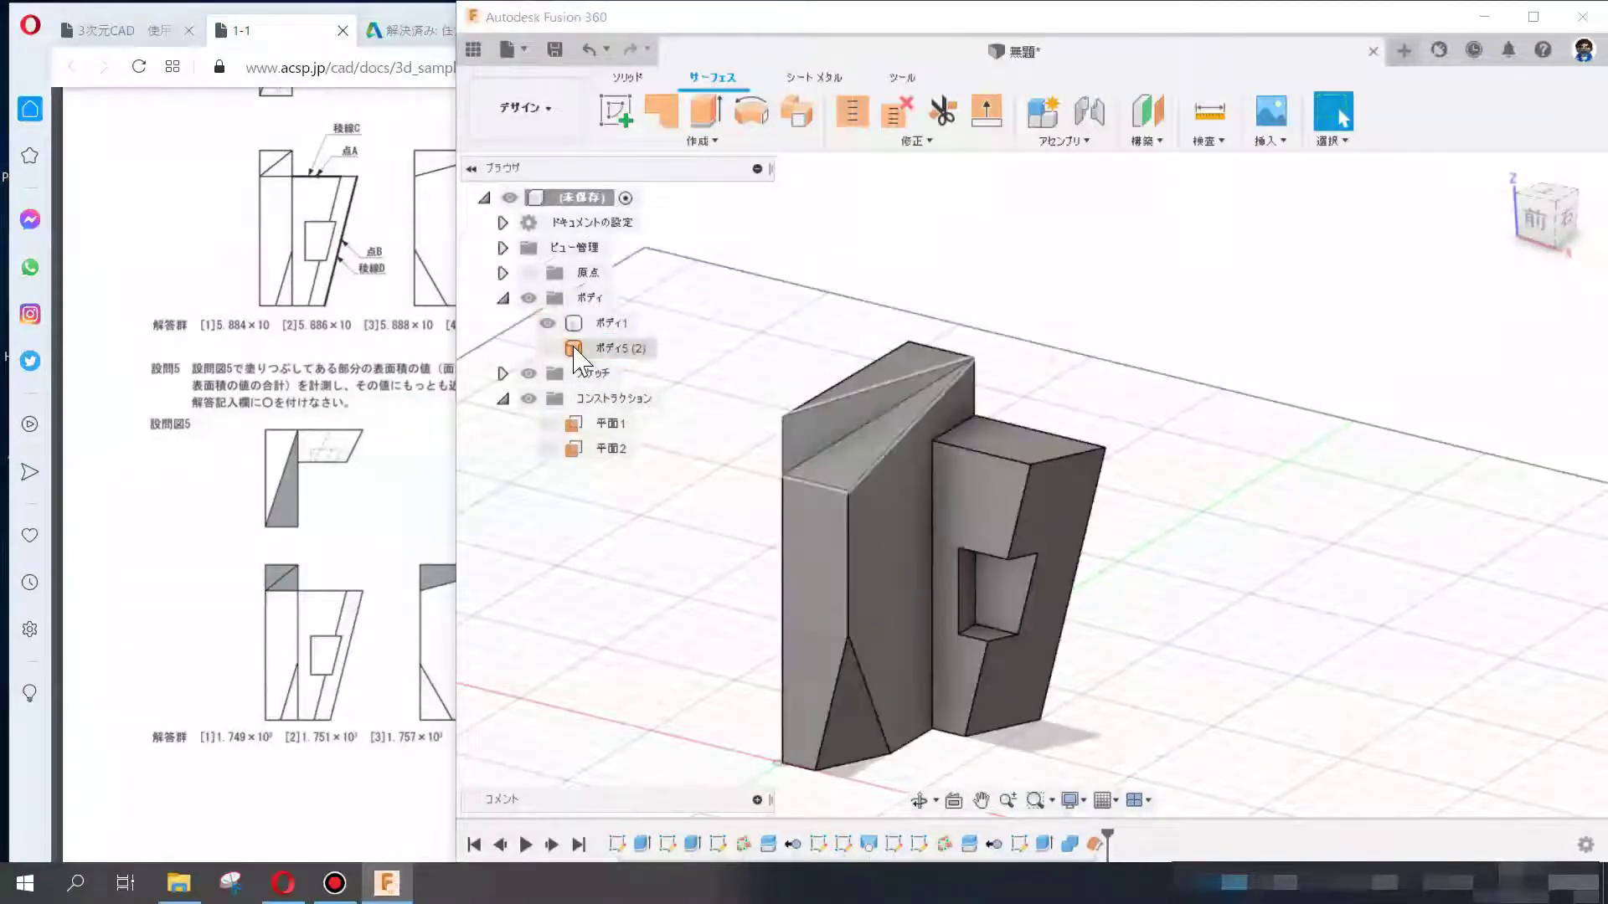
{"action": "left_click", "coordinate": [840, 416]}
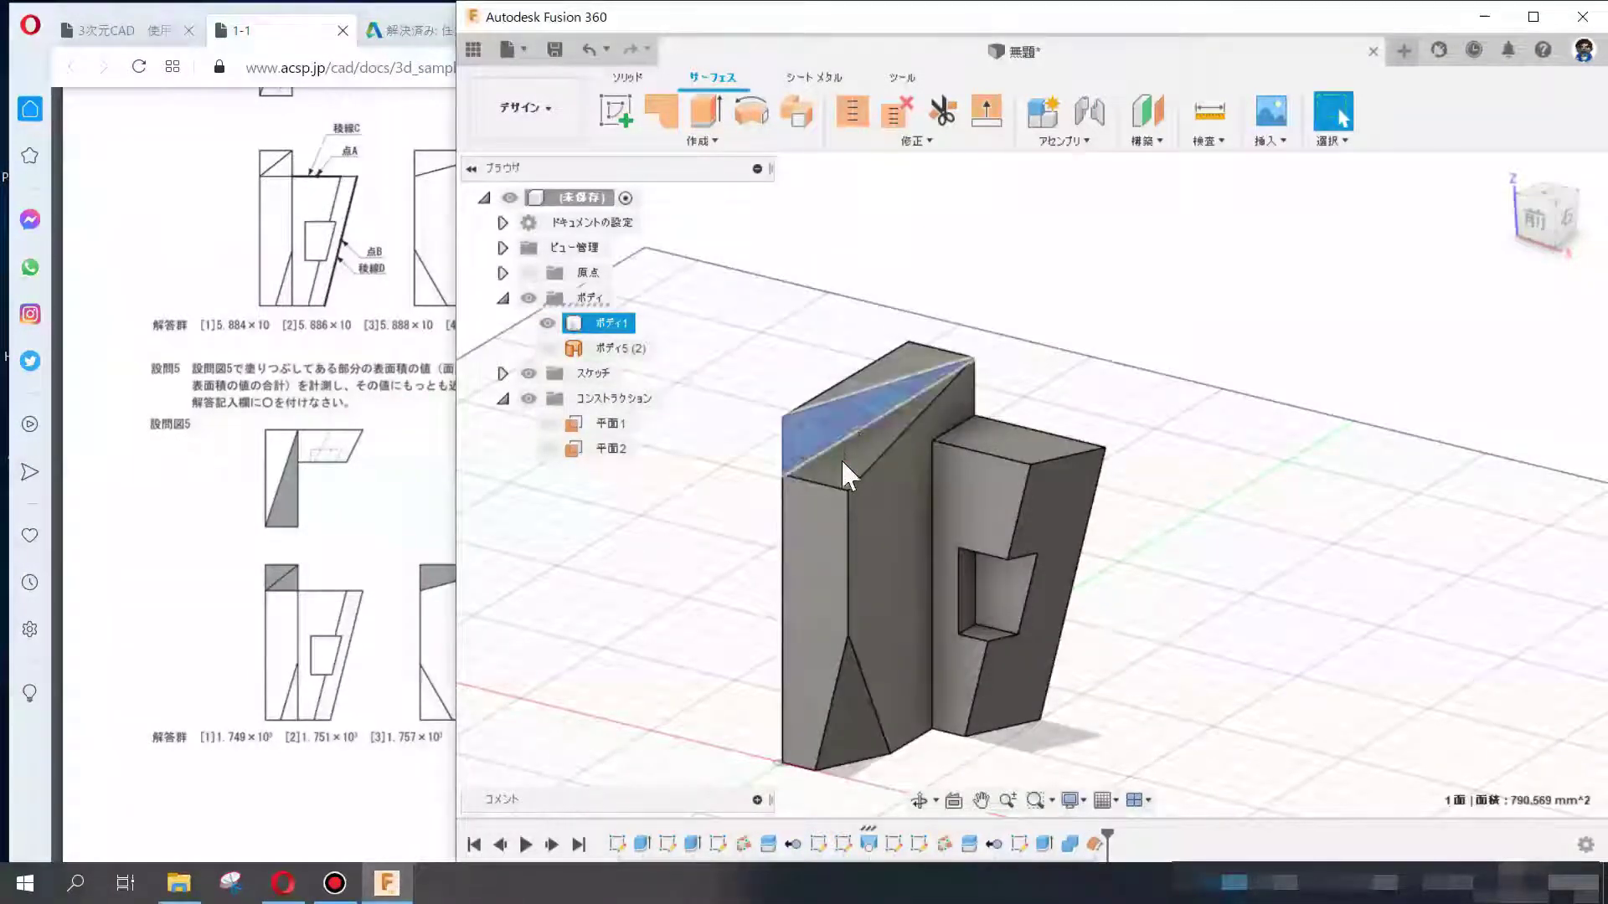
{"action": "left_click", "coordinate": [842, 461], "text": "ctrl"}
{"action": "right_click", "coordinate": [843, 463]}
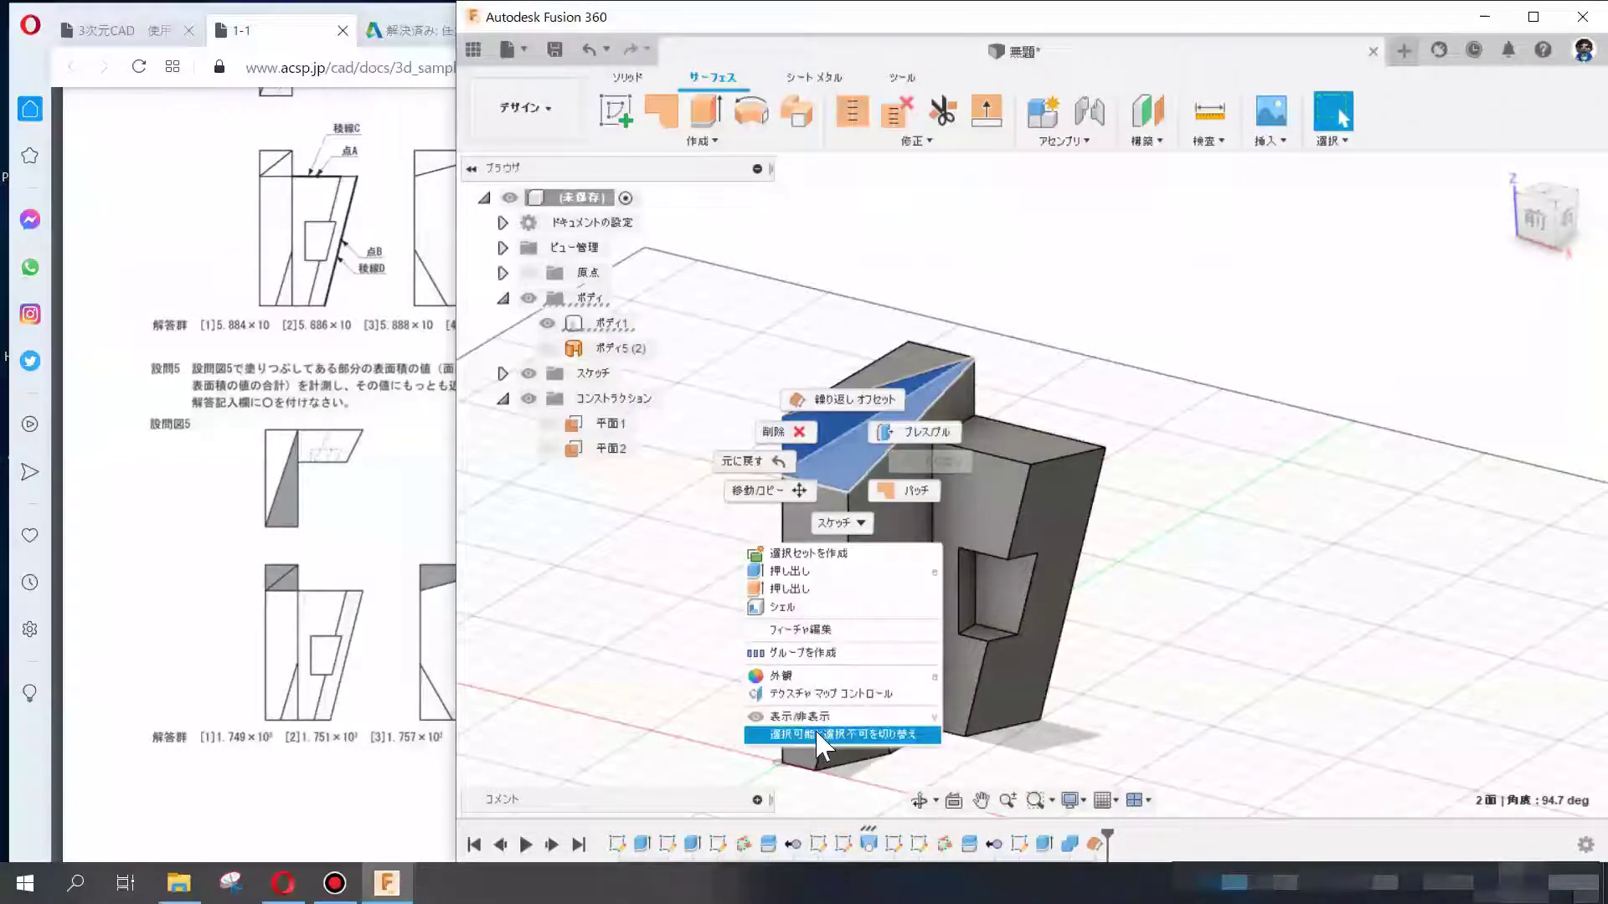
{"action": "left_click", "coordinate": [1322, 216]}
- Measure the two sloped top faces with snap points off: 970.261 and 790.589 mm²
{"action": "left_click", "coordinate": [1208, 138]}
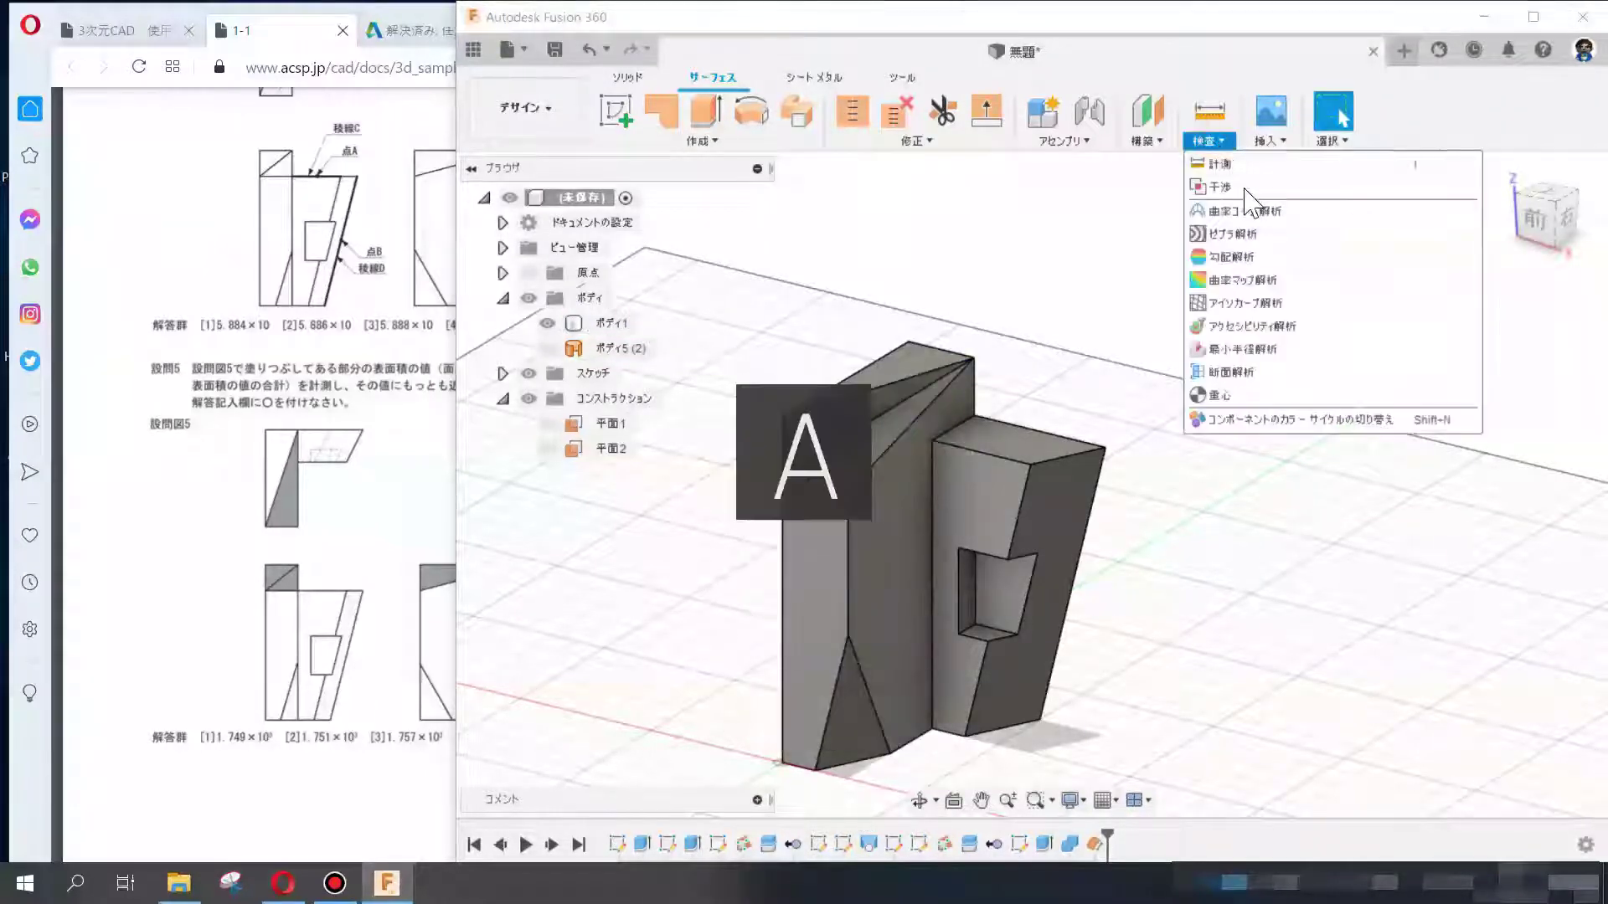
{"action": "left_click", "coordinate": [1229, 165]}
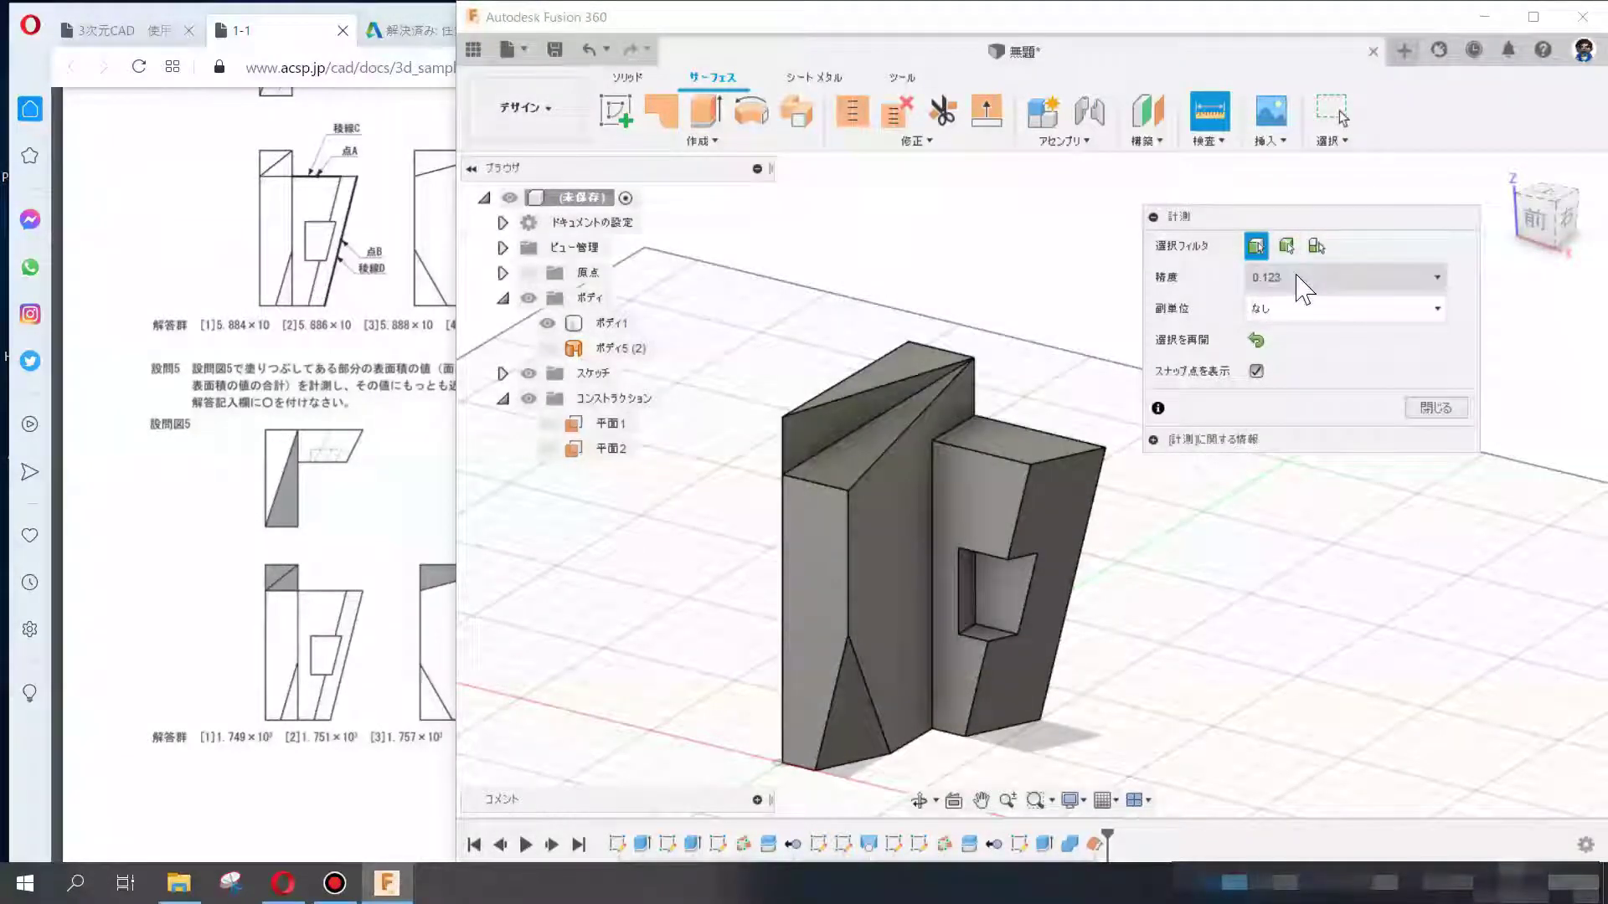
{"action": "left_click", "coordinate": [1256, 371]}
{"action": "left_click", "coordinate": [889, 429]}
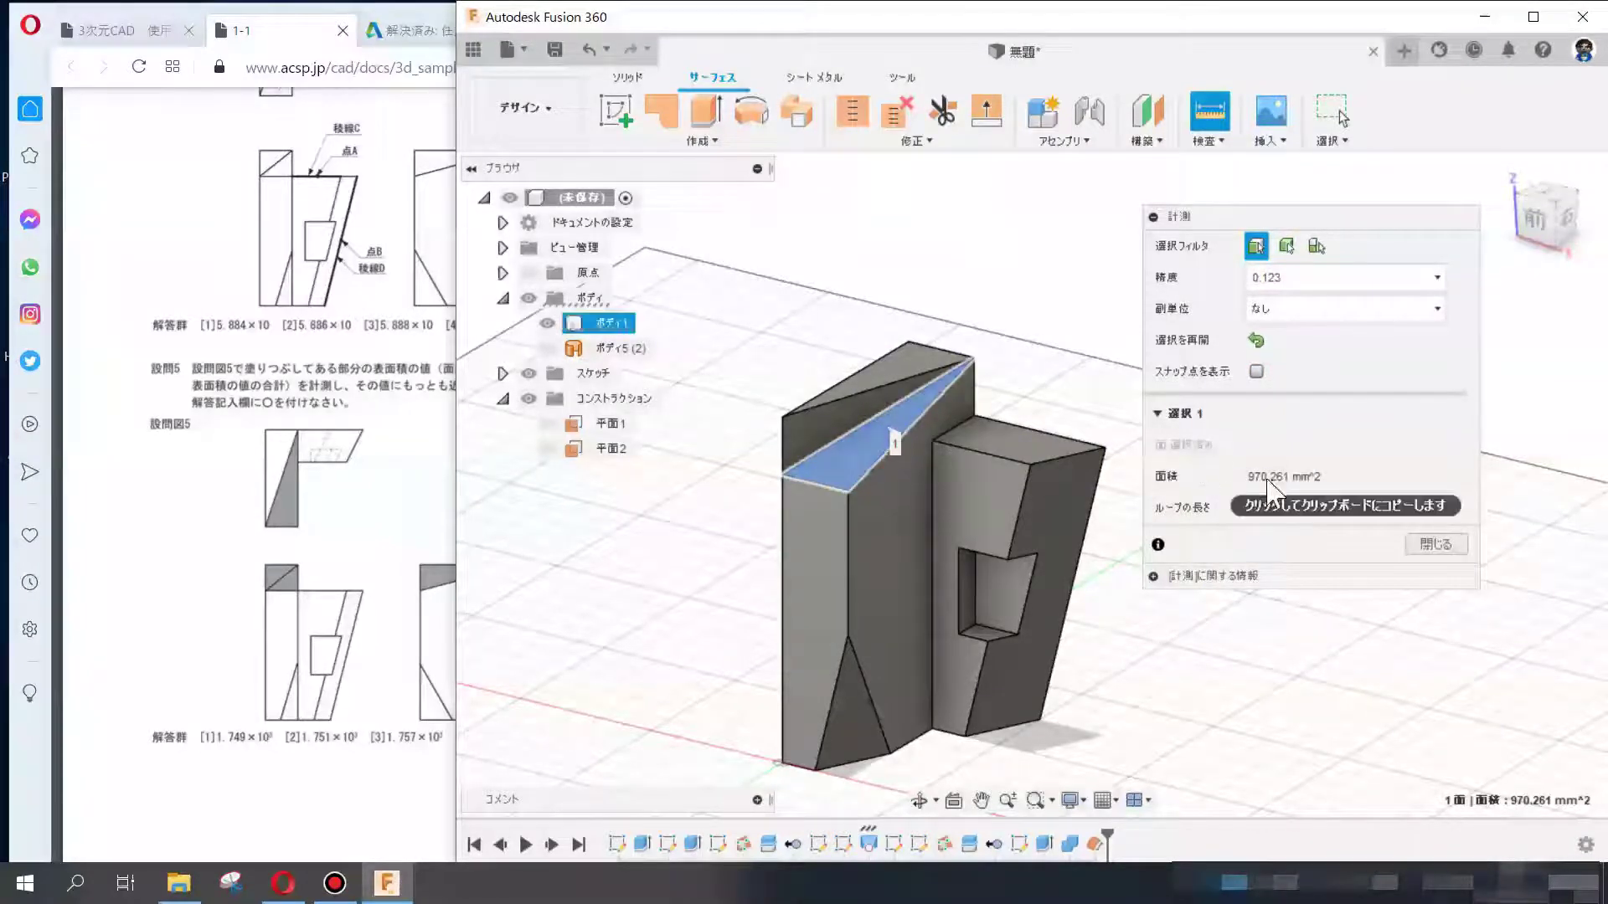
{"action": "left_click", "coordinate": [825, 435]}
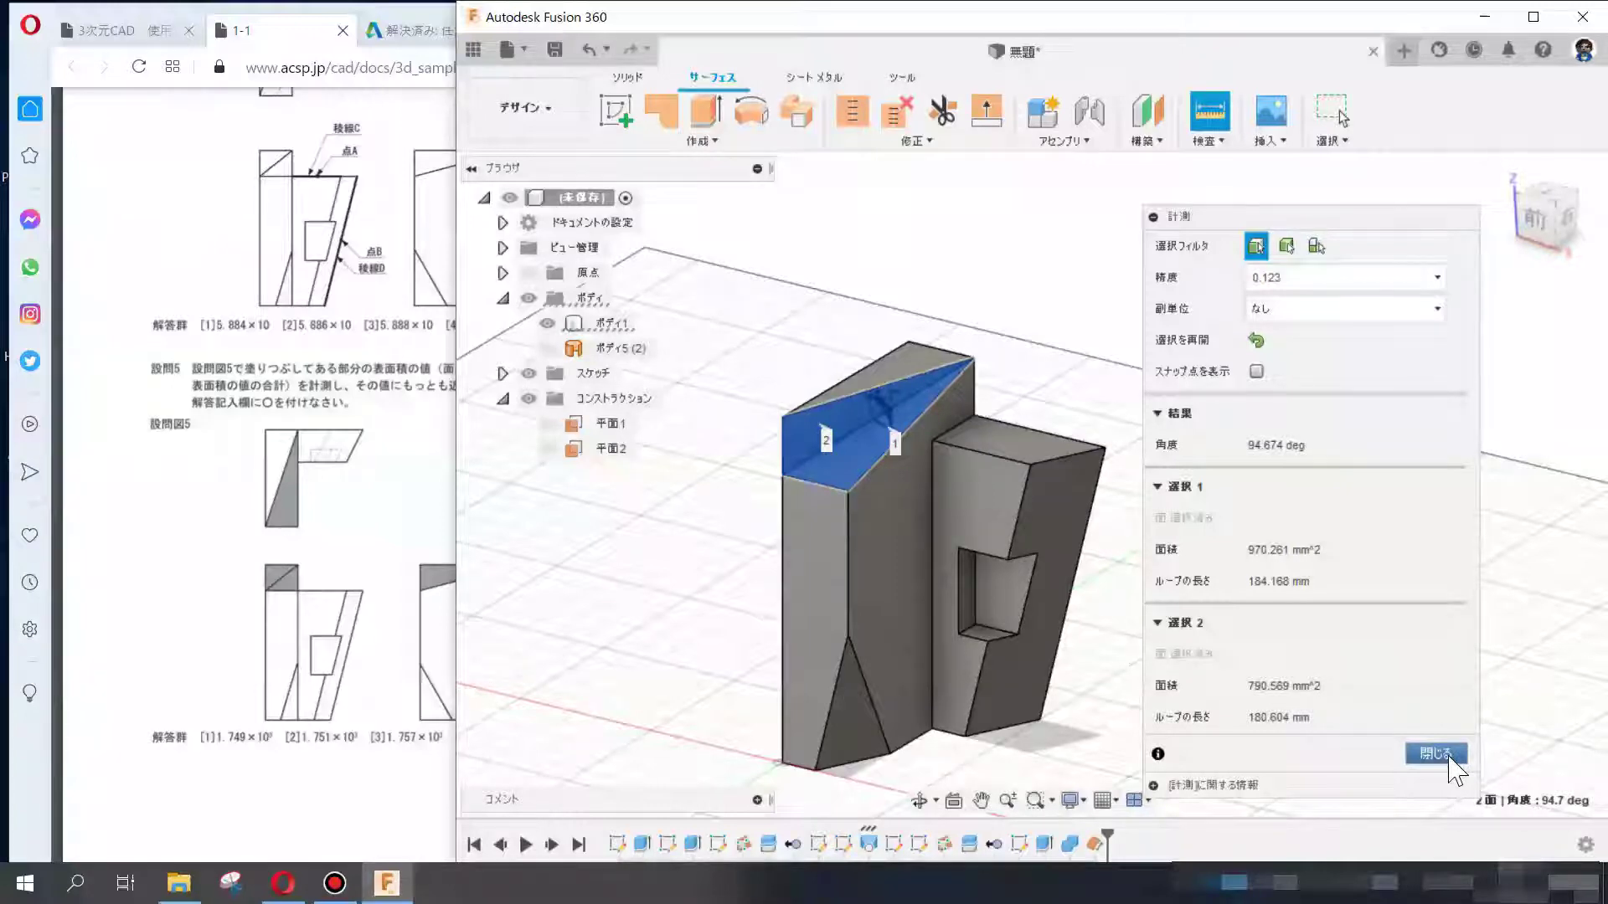
{"action": "left_click", "coordinate": [1436, 753]}
{"action": "middle_click_drag", "start_coordinate": [1179, 503], "coordinate": [1231, 525]}
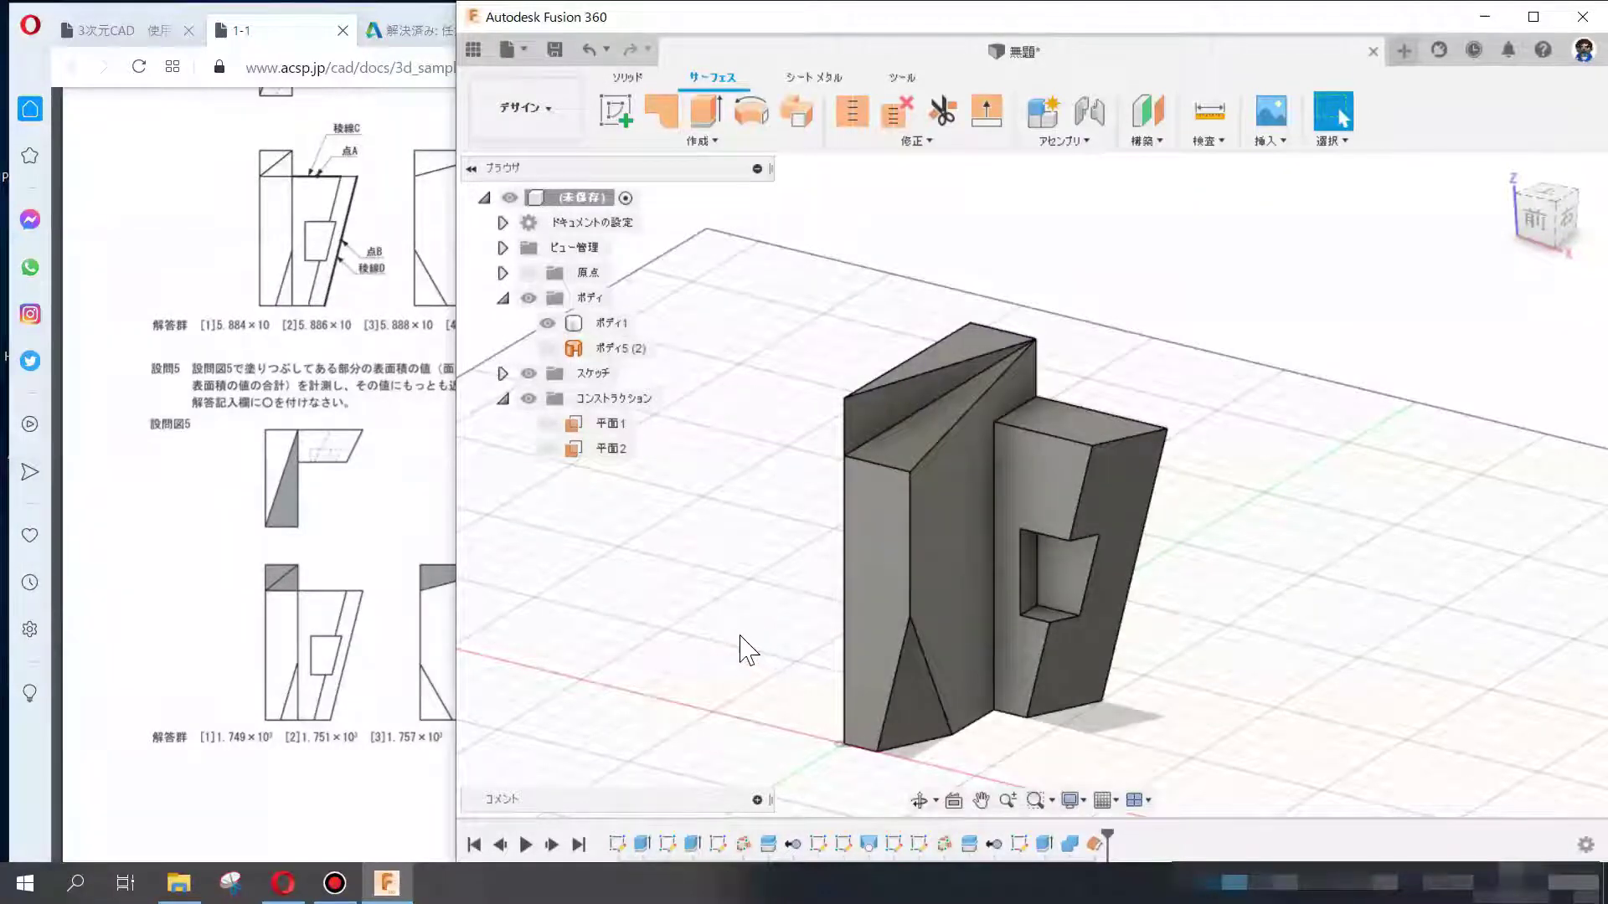
- Scroll the exam PDF down to questions 6 and 7
{"action": "left_click", "coordinate": [361, 534]}
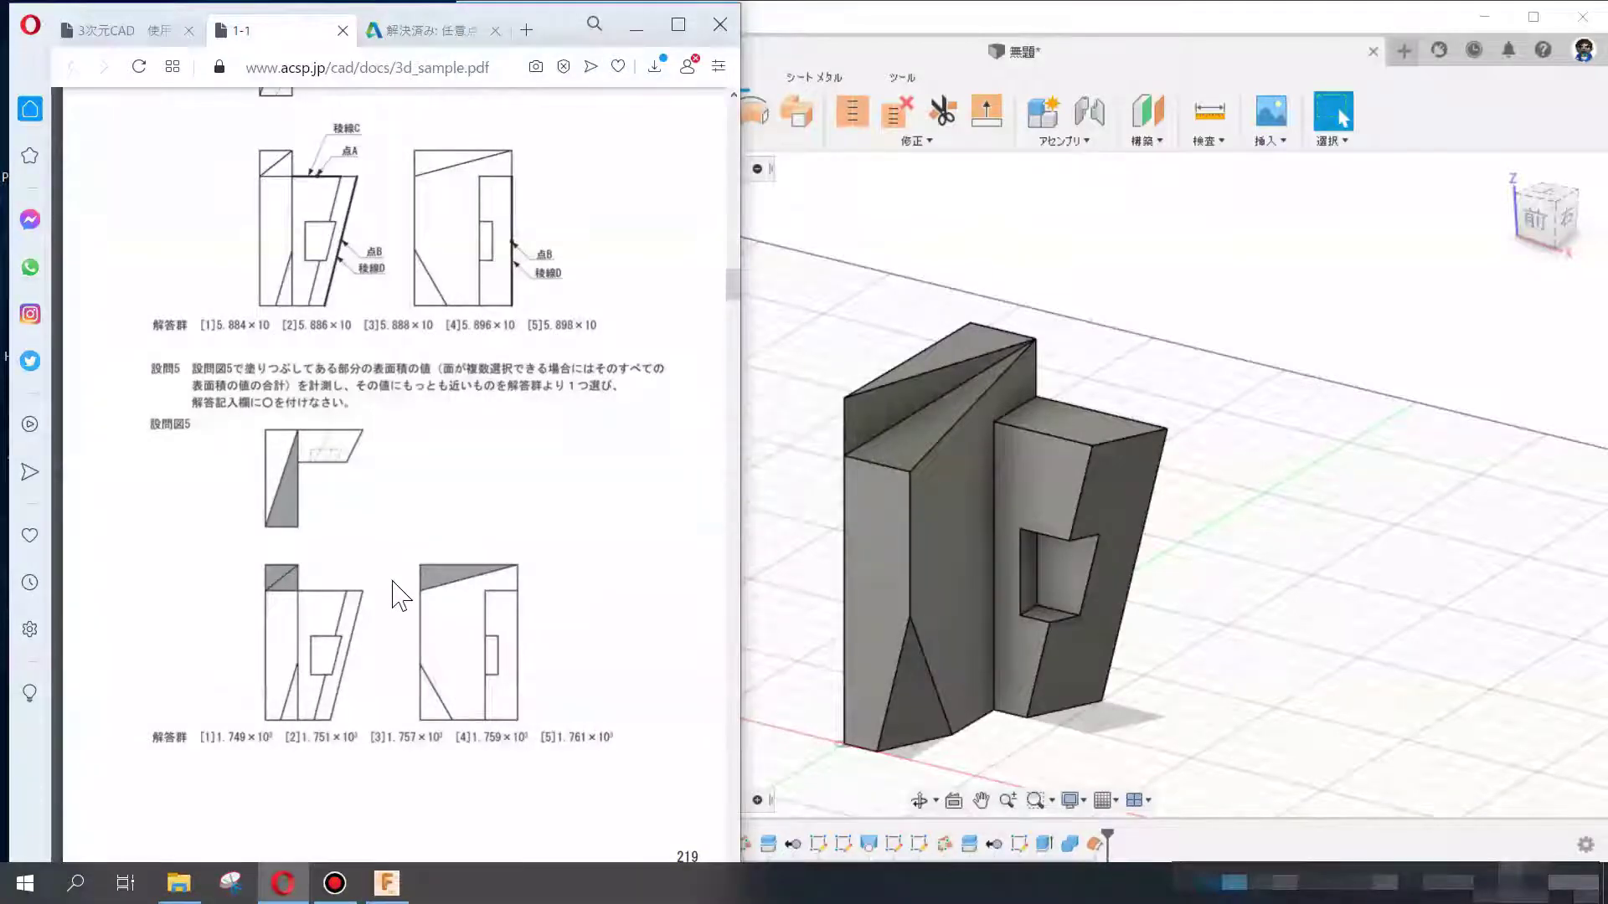
{"action": "scroll", "coordinate": [393, 582], "scroll_direction": "down", "scroll_amount": 3}
{"action": "scroll", "coordinate": [394, 582], "scroll_direction": "down", "scroll_amount": 3}
{"action": "scroll", "coordinate": [393, 582], "scroll_direction": "down", "scroll_amount": 3}
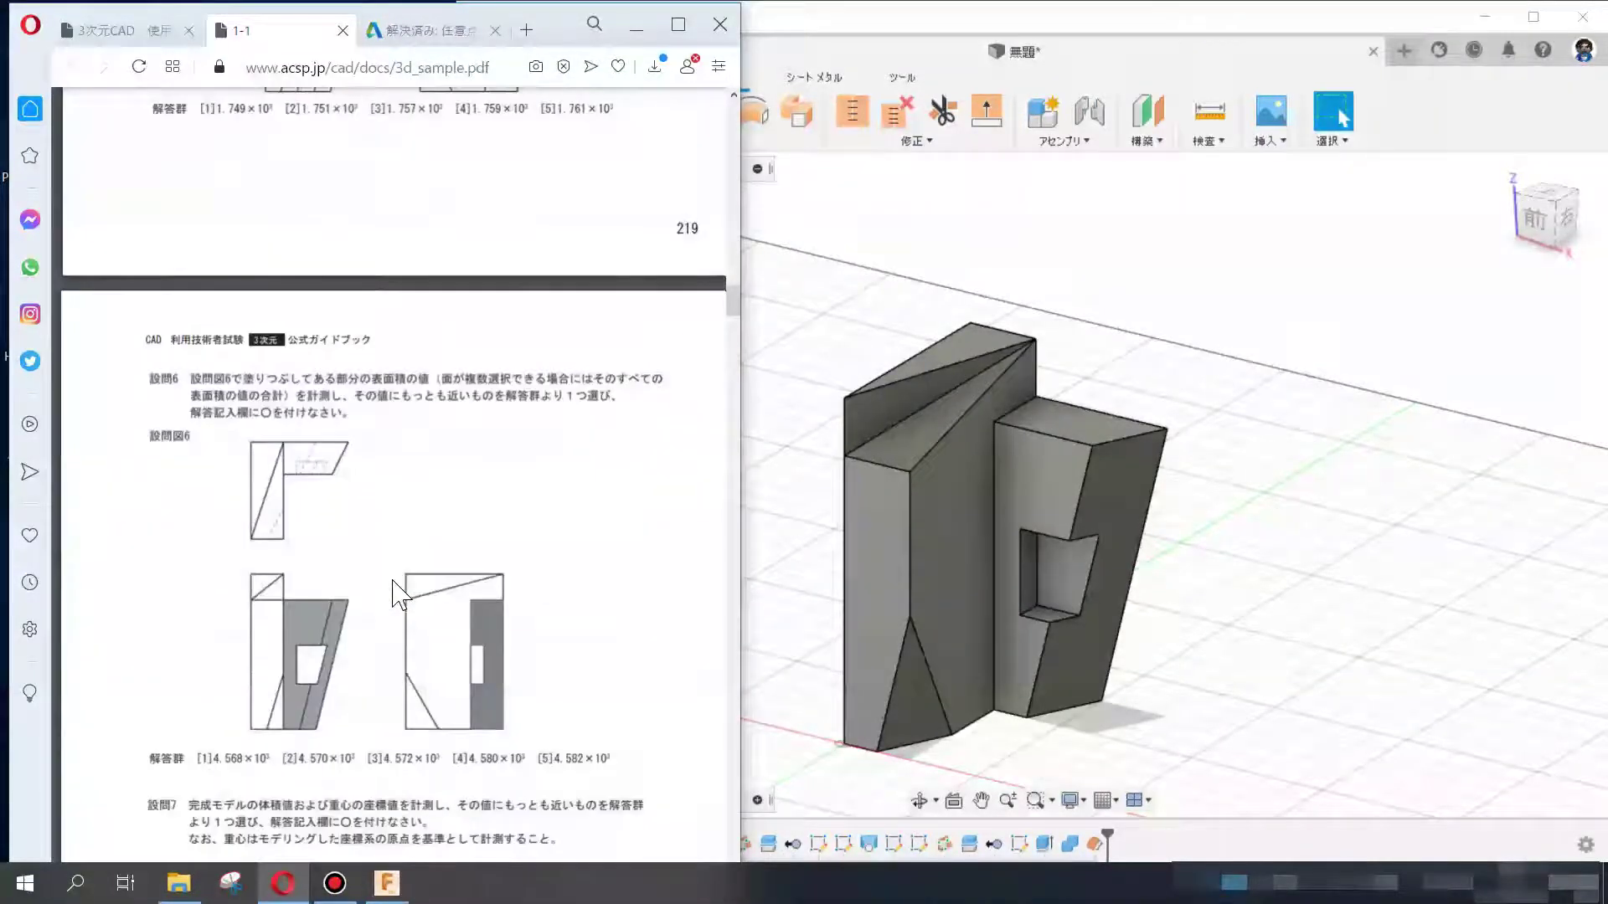
{"action": "scroll", "coordinate": [394, 589], "scroll_direction": "down", "scroll_amount": 1}
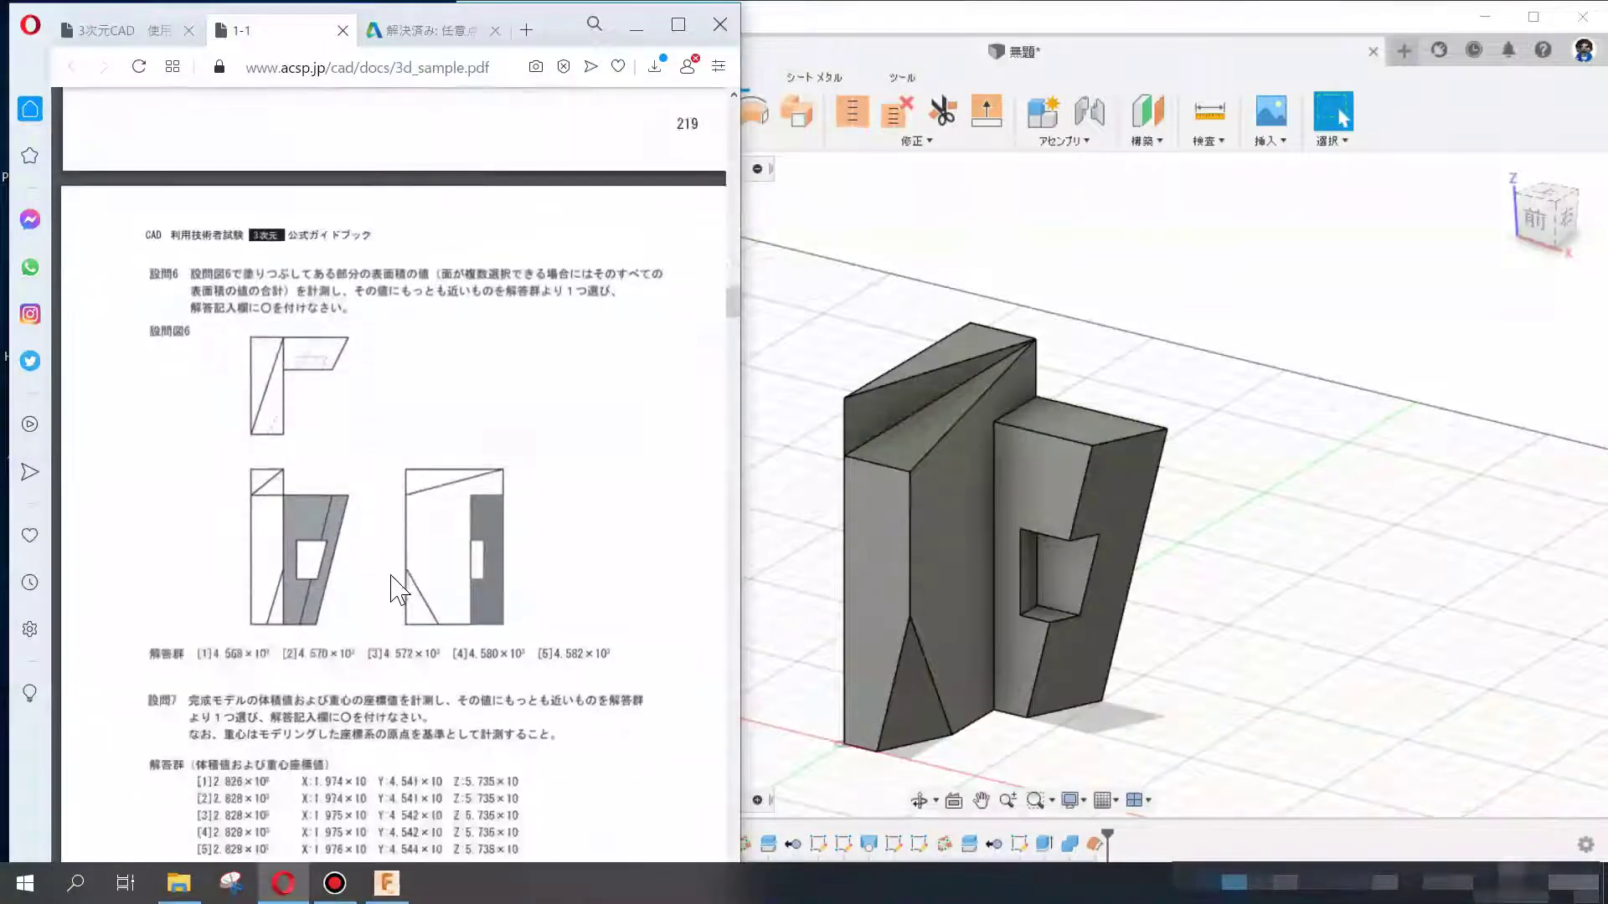
- Select the right block's front and side faces to compare their areas, then clear the selection
{"action": "left_click", "coordinate": [1047, 481]}
{"action": "left_click", "coordinate": [1117, 479]}
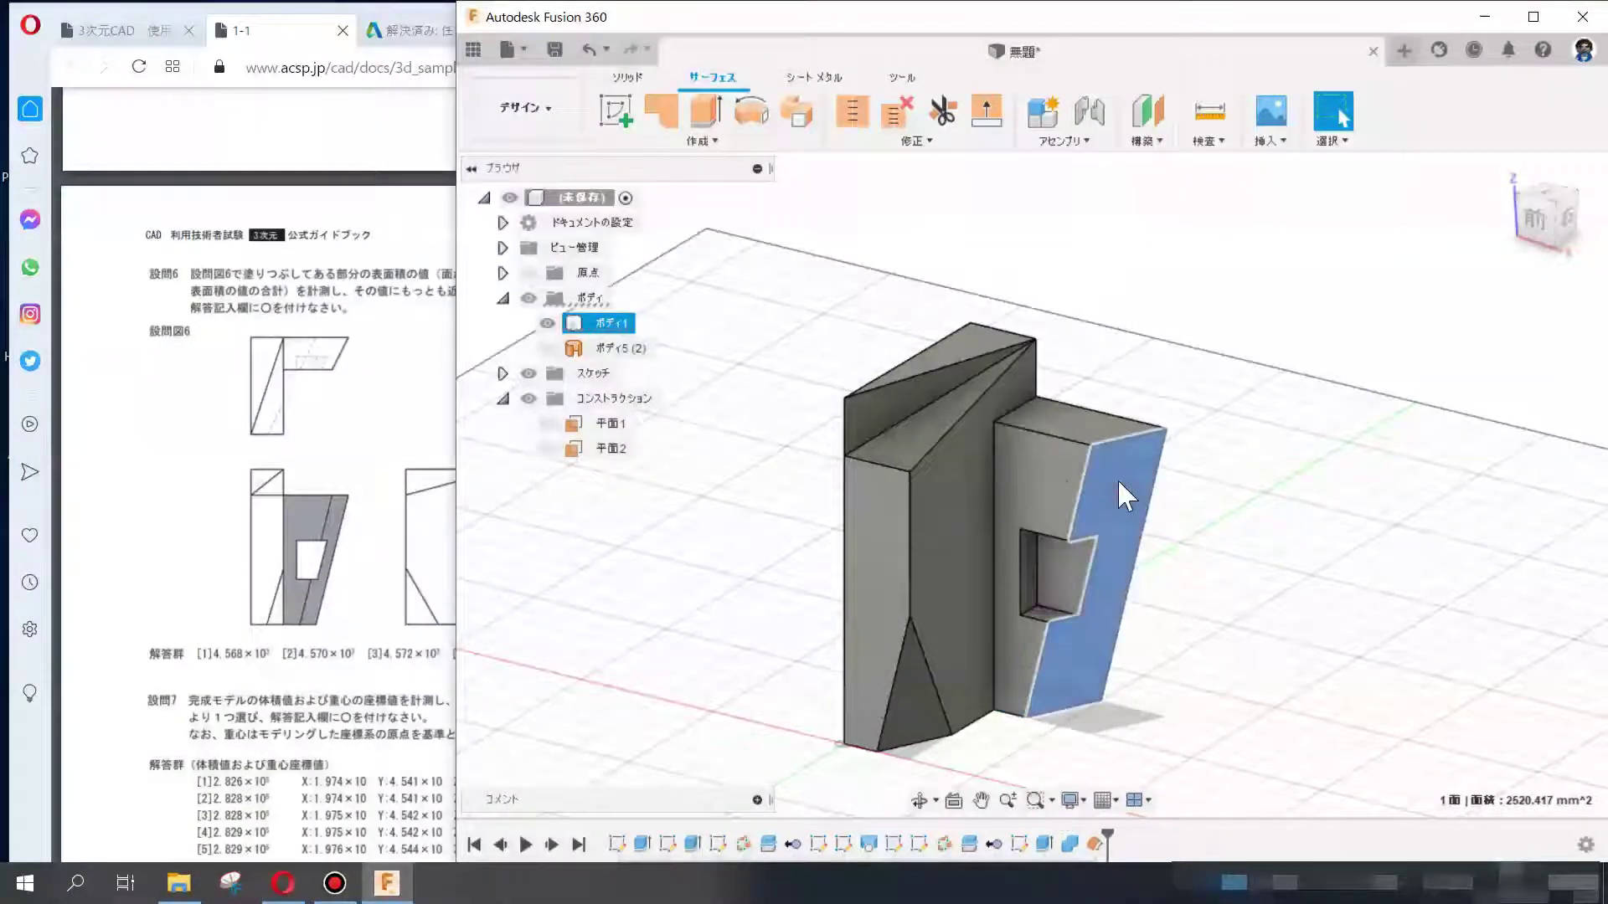
{"action": "left_click", "coordinate": [1110, 479]}
{"action": "left_click", "coordinate": [1109, 475]}
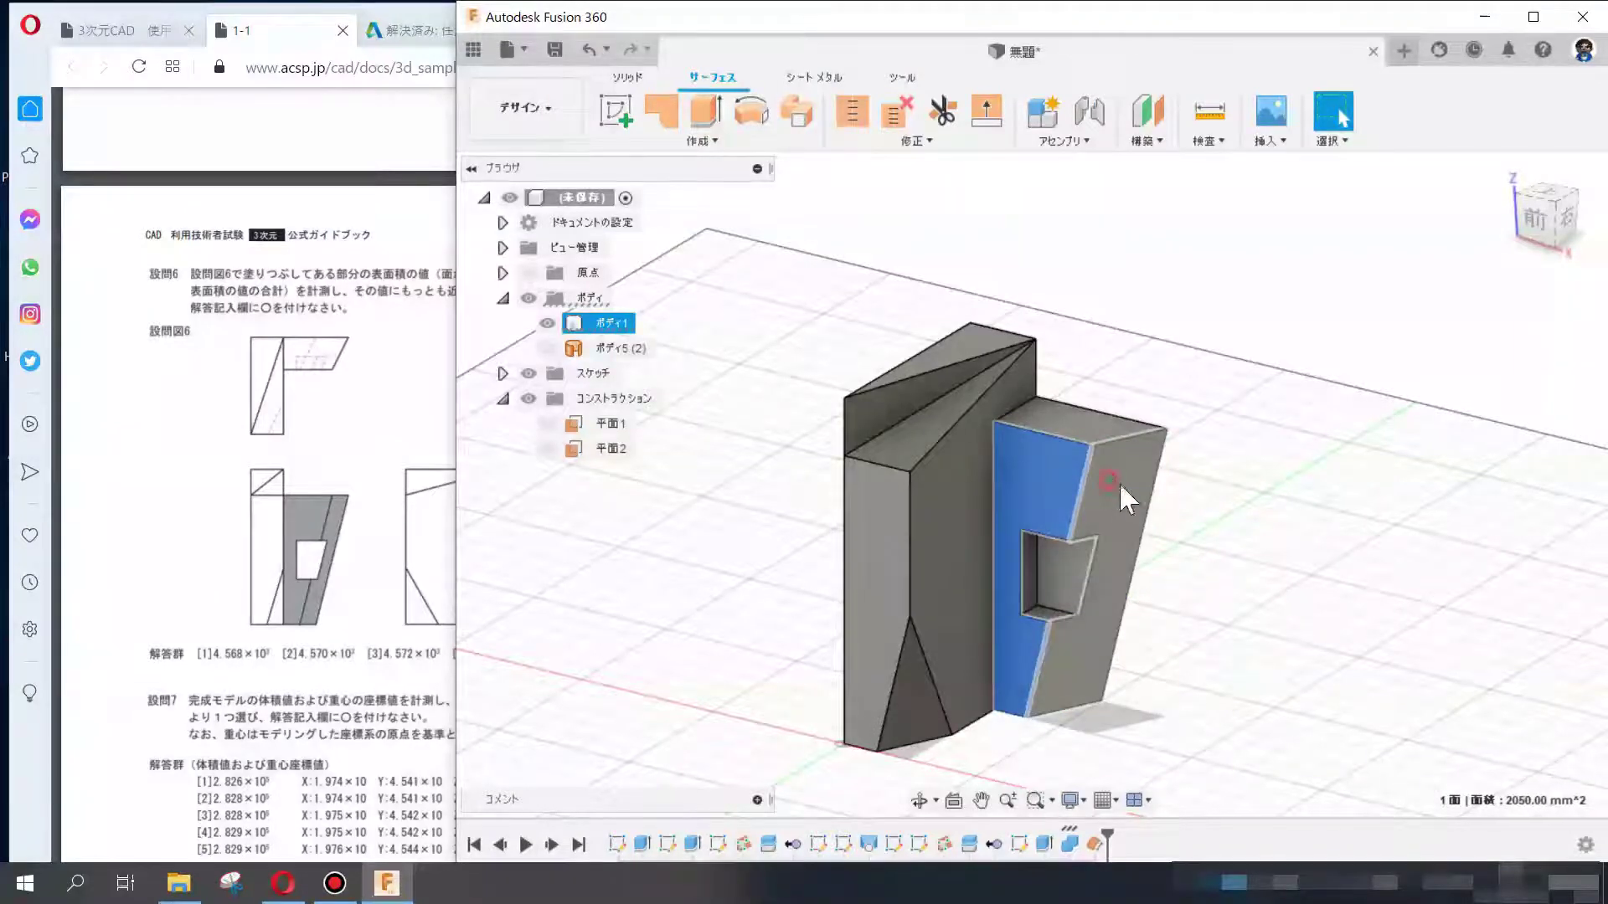
{"action": "left_click", "coordinate": [1189, 507]}
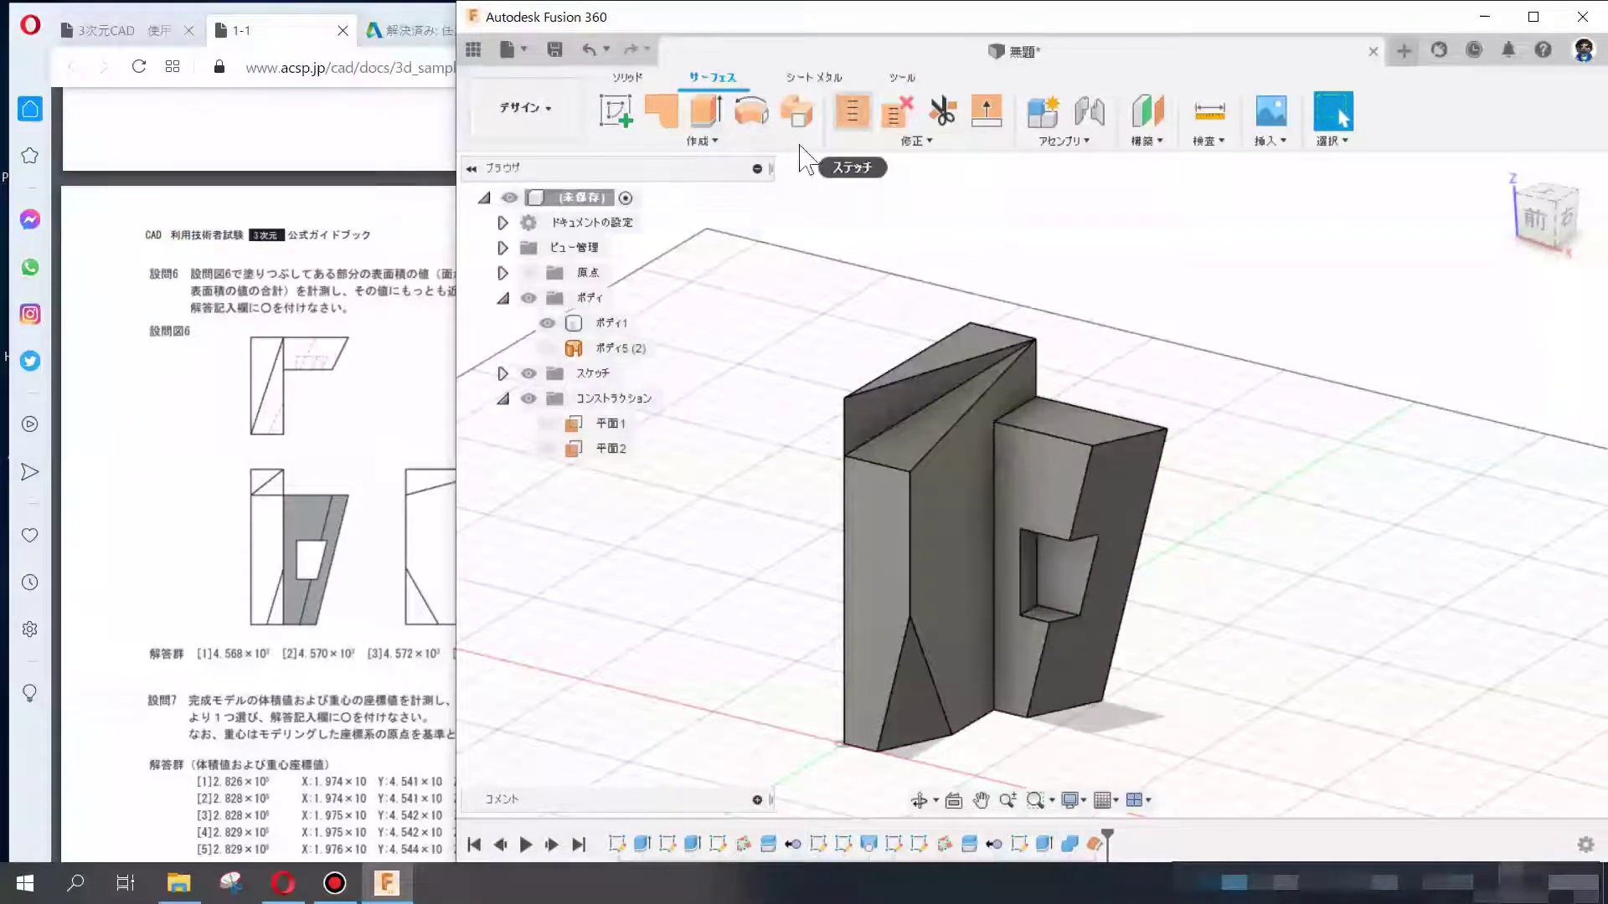
{"action": "left_click", "coordinate": [701, 141]}
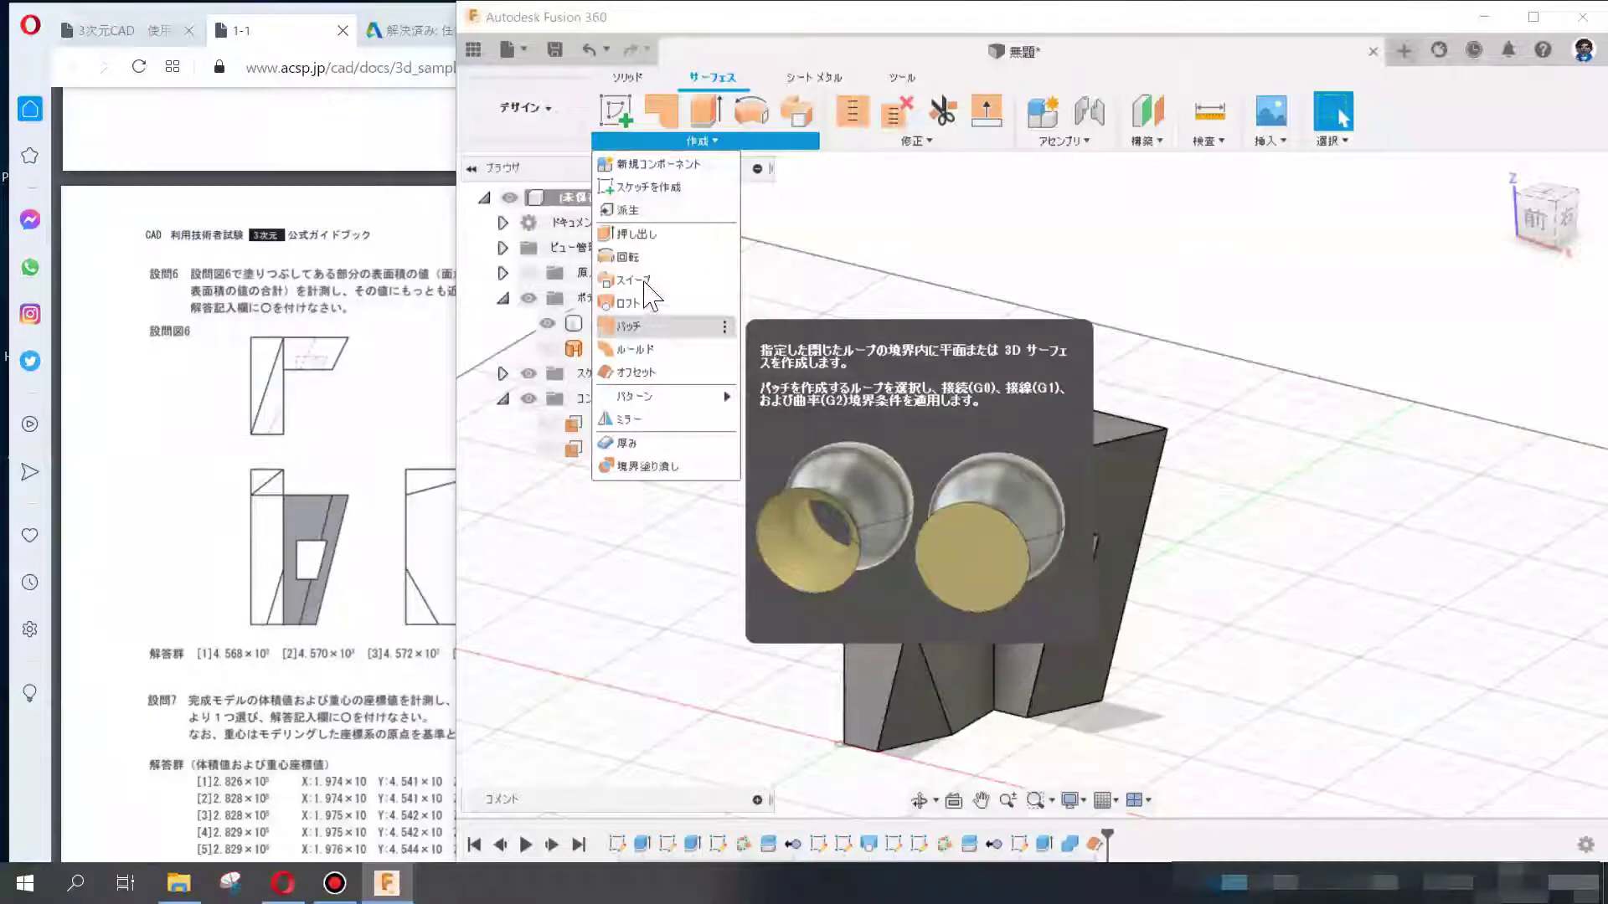
- Offset the right block's front and side faces at 0 mm into a new surface body
{"action": "left_click", "coordinate": [640, 373]}
{"action": "left_click", "coordinate": [1055, 476]}
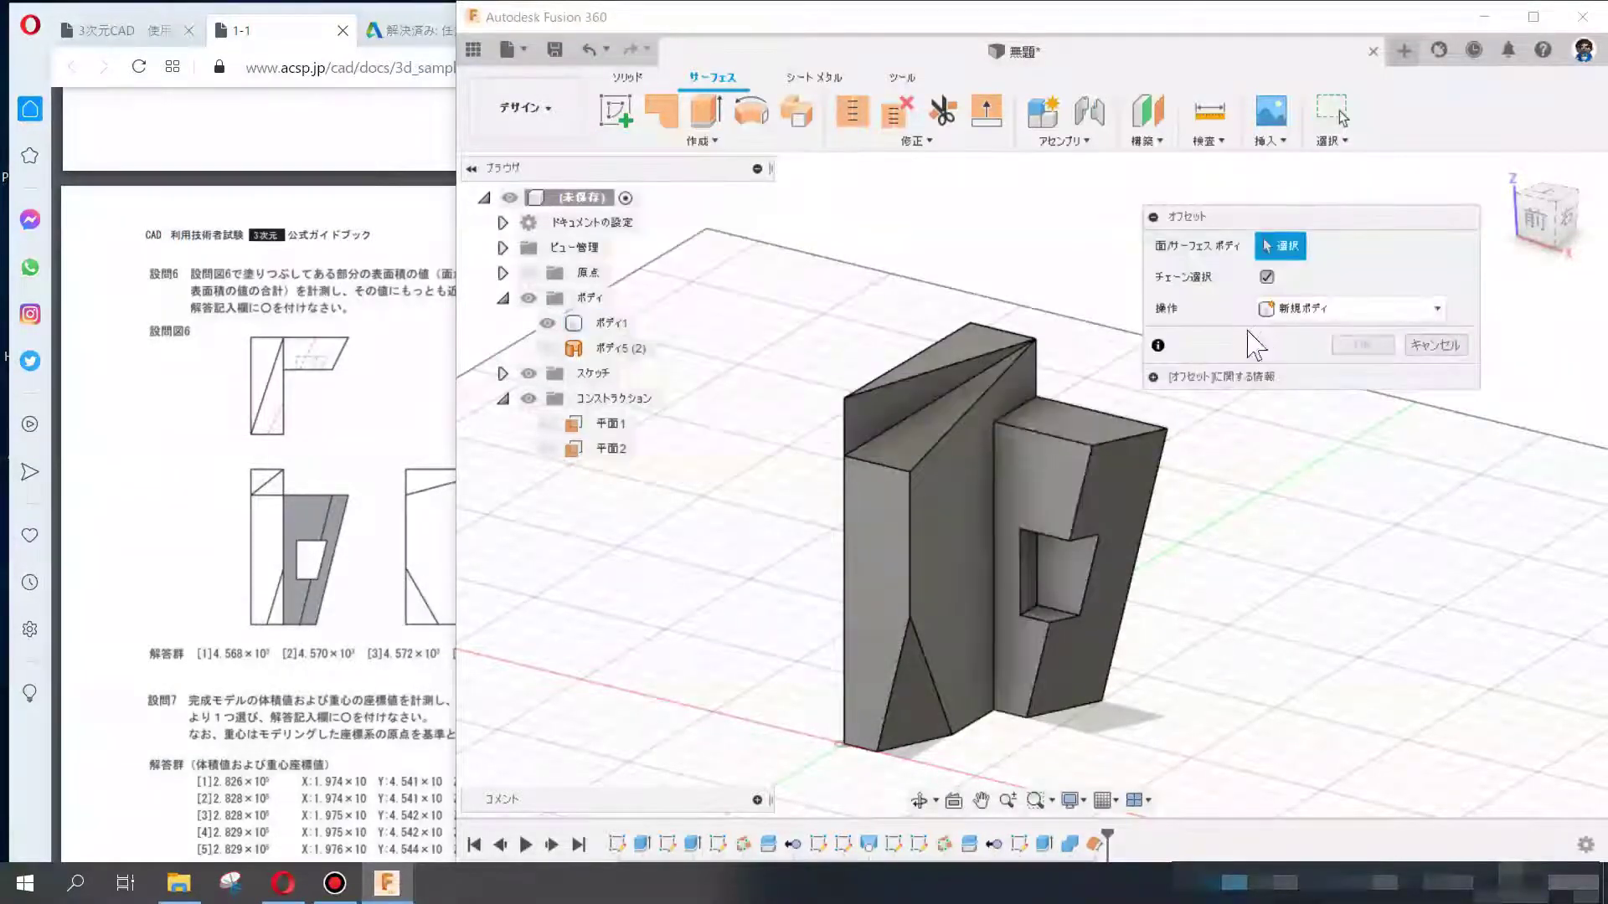
{"action": "left_click", "coordinate": [1117, 475]}
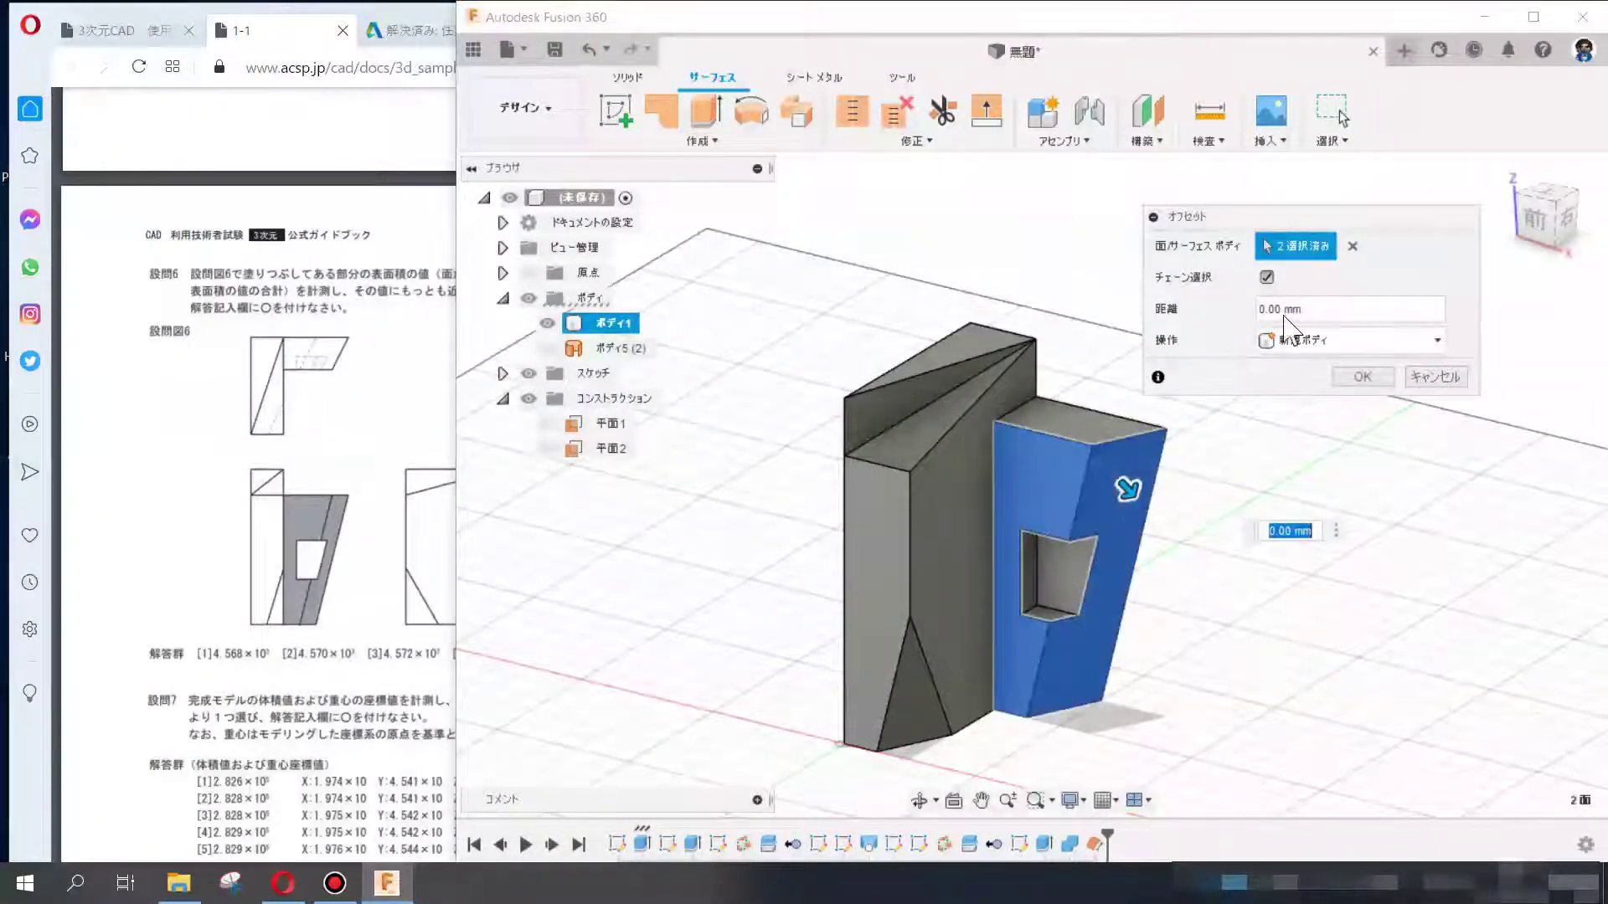
{"action": "left_click", "coordinate": [1358, 376]}
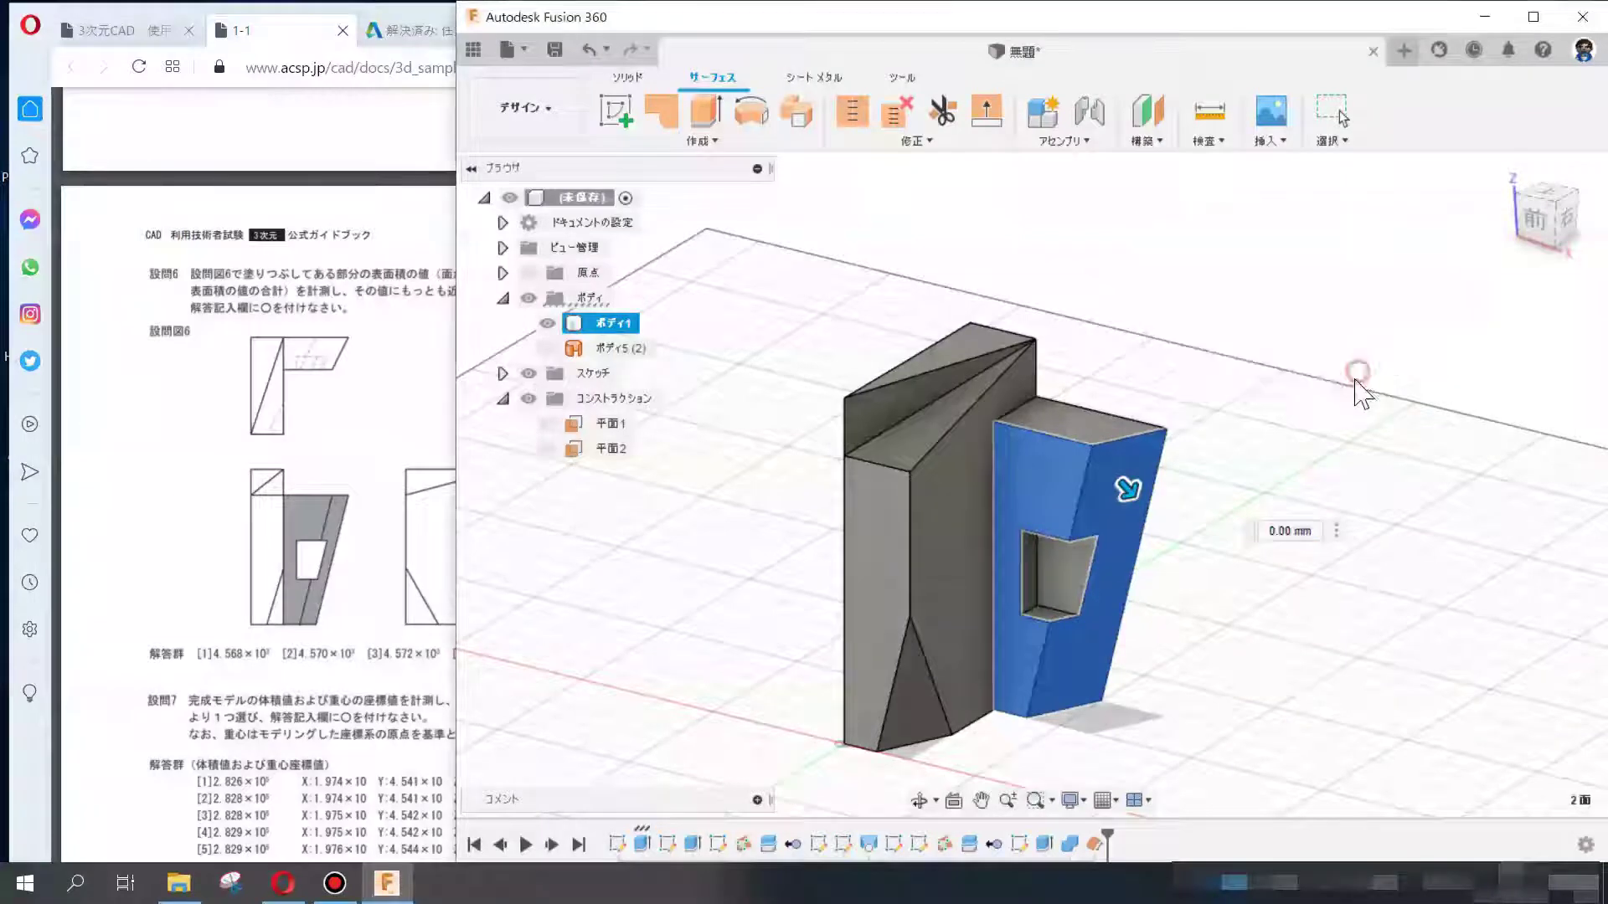
- Hide ボディ1 and check the new body's area, 4570.417 mm², against answer-key choice 2
{"action": "left_click", "coordinate": [547, 323]}
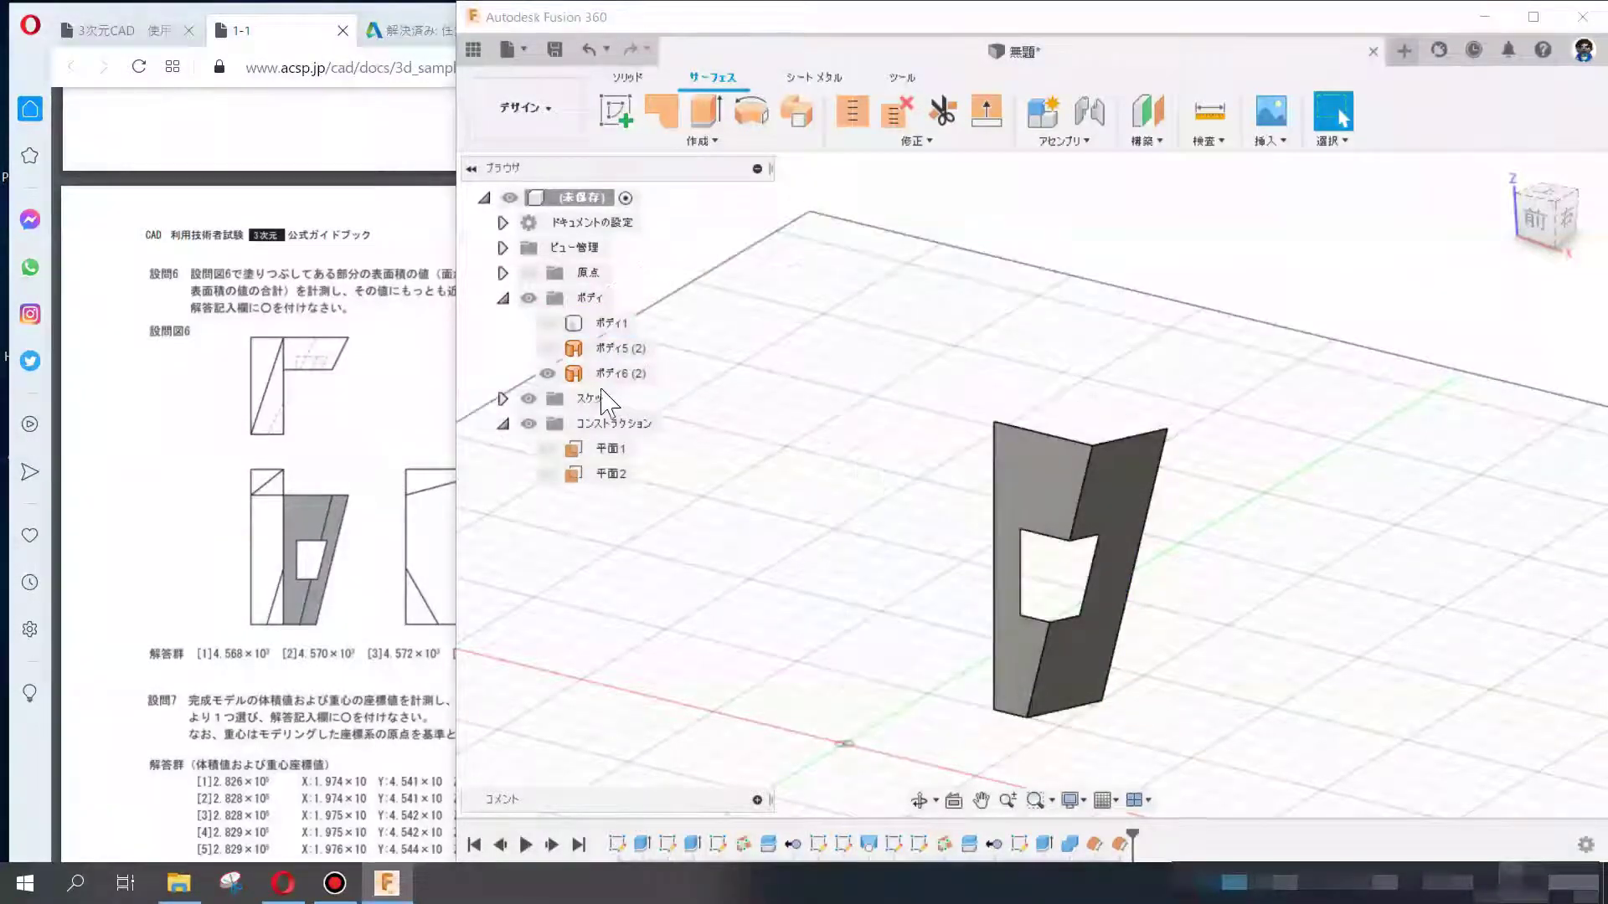
{"action": "right_click", "coordinate": [626, 373]}
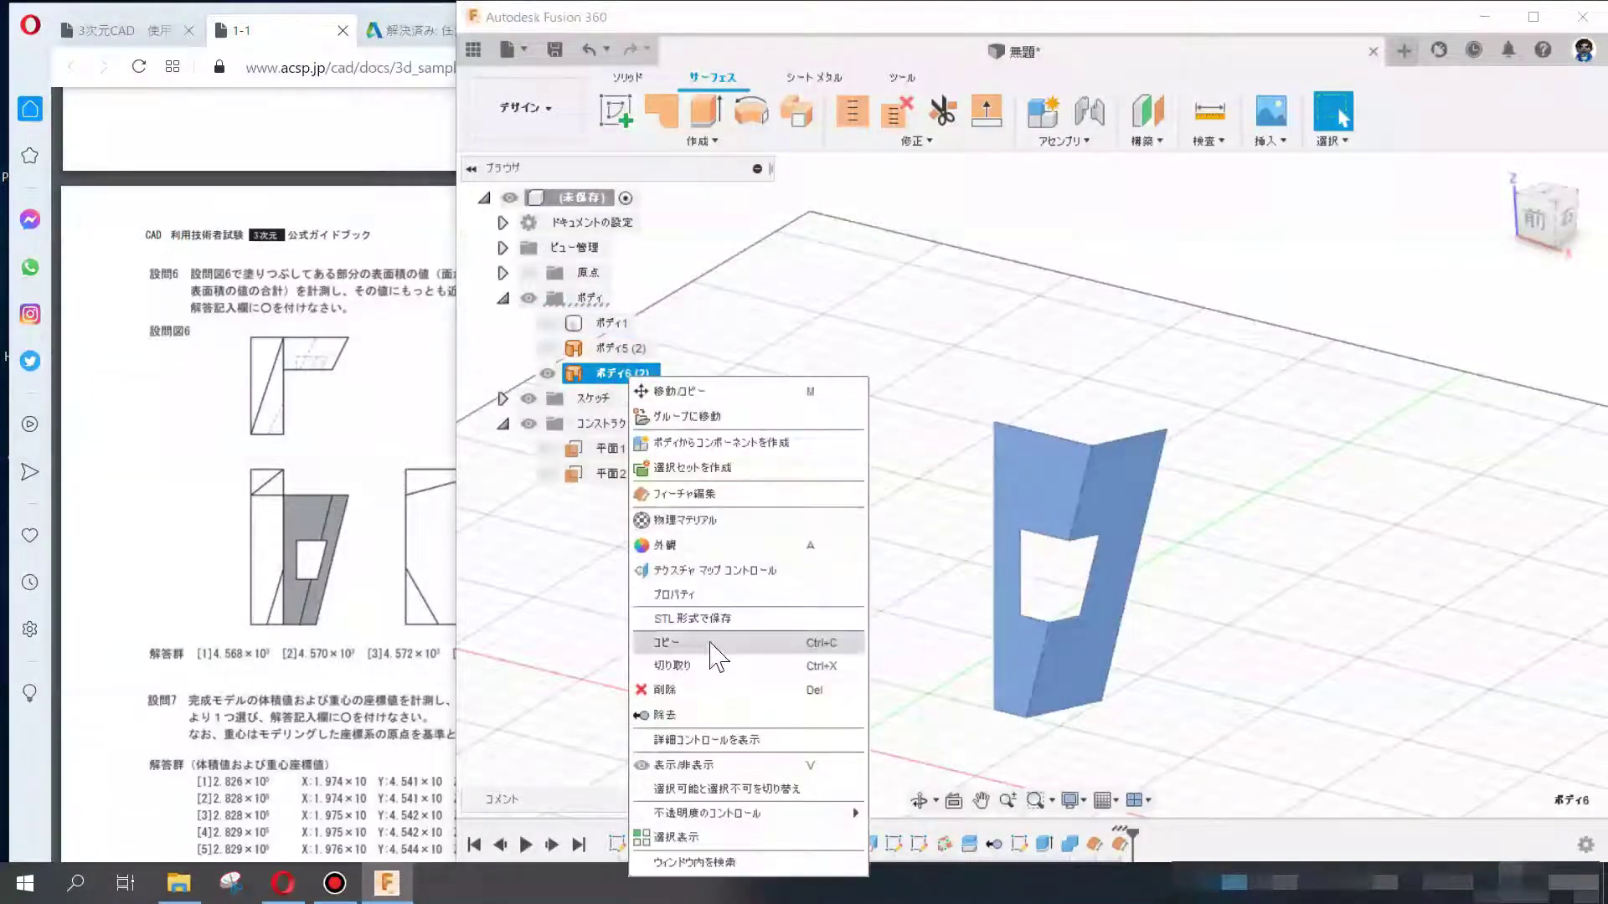
{"action": "left_click", "coordinate": [702, 593]}
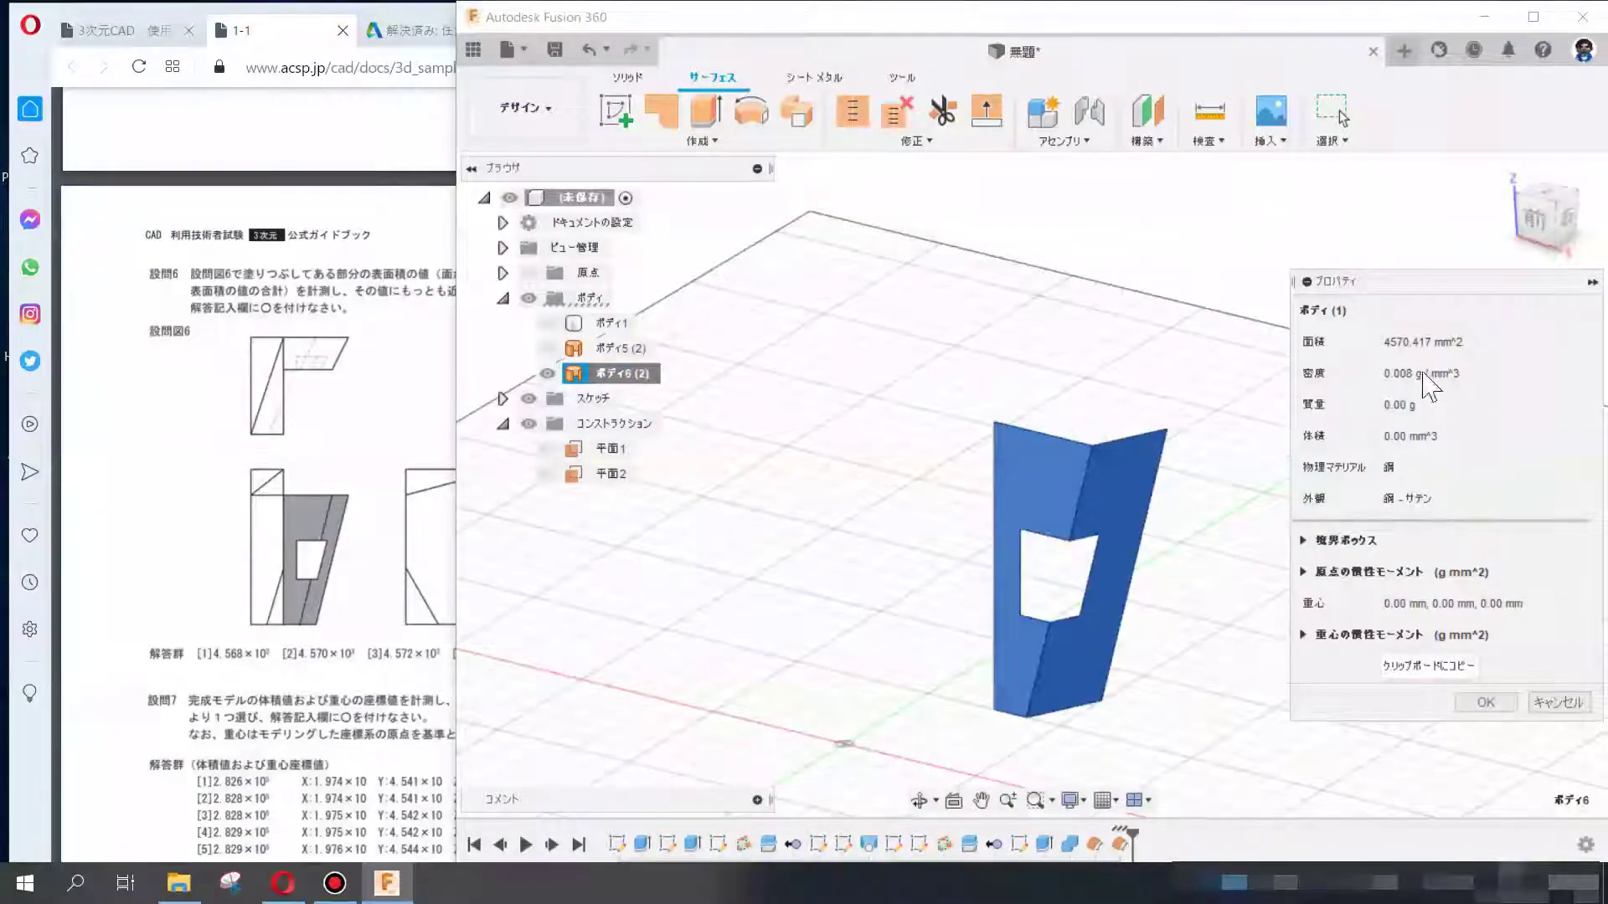
{"action": "left_click", "coordinate": [339, 674]}
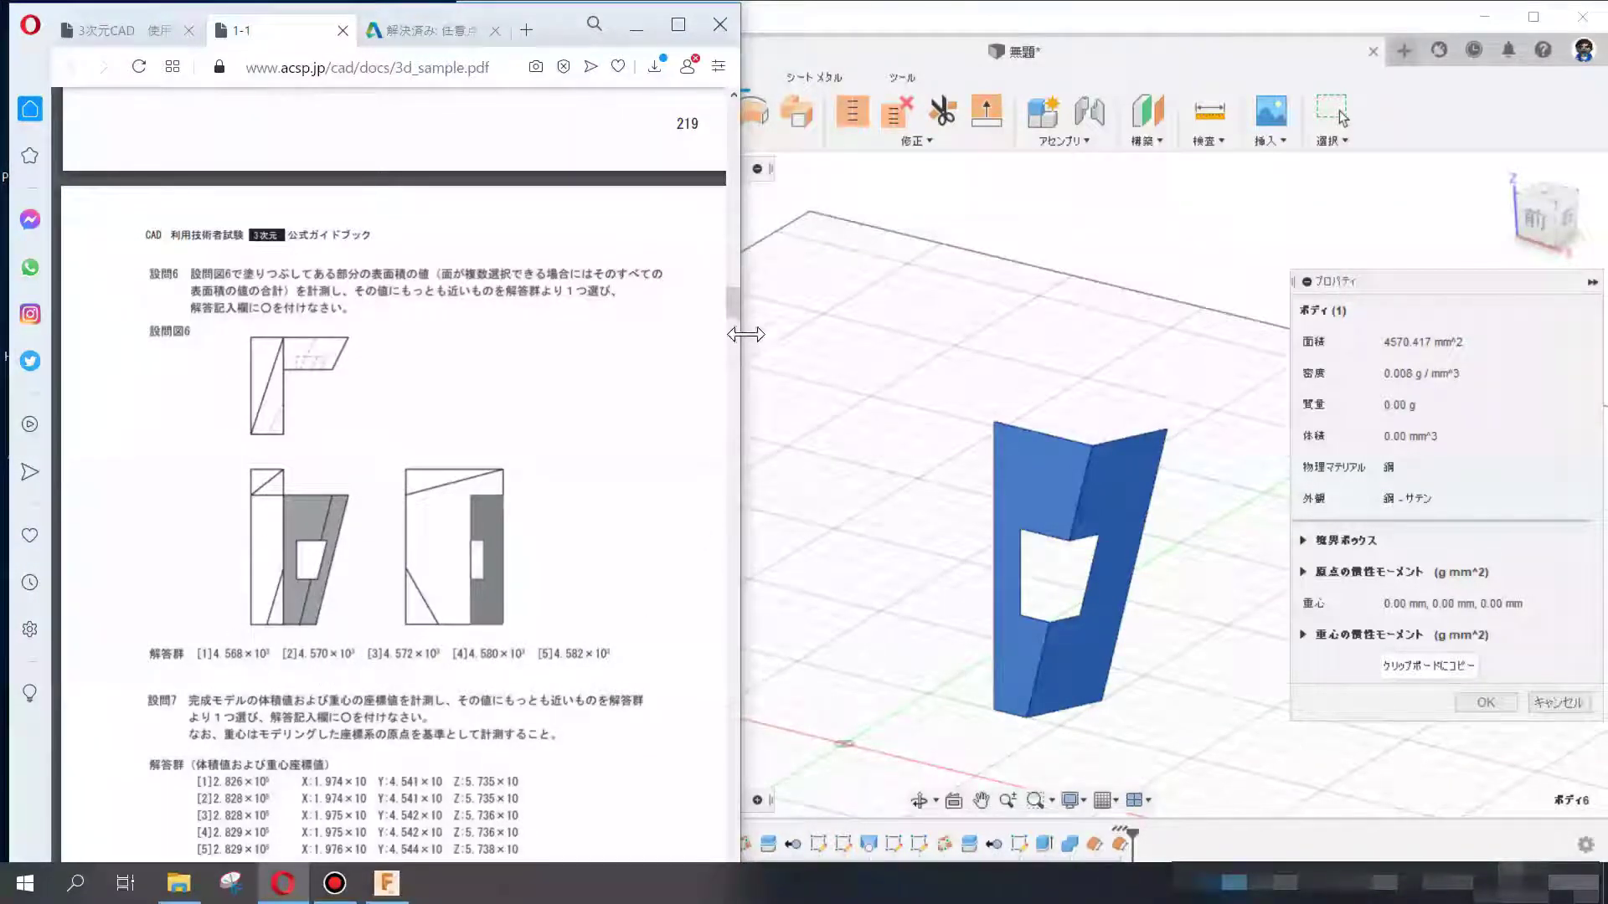
{"action": "left_click_drag", "start_coordinate": [733, 303], "coordinate": [715, 886]}
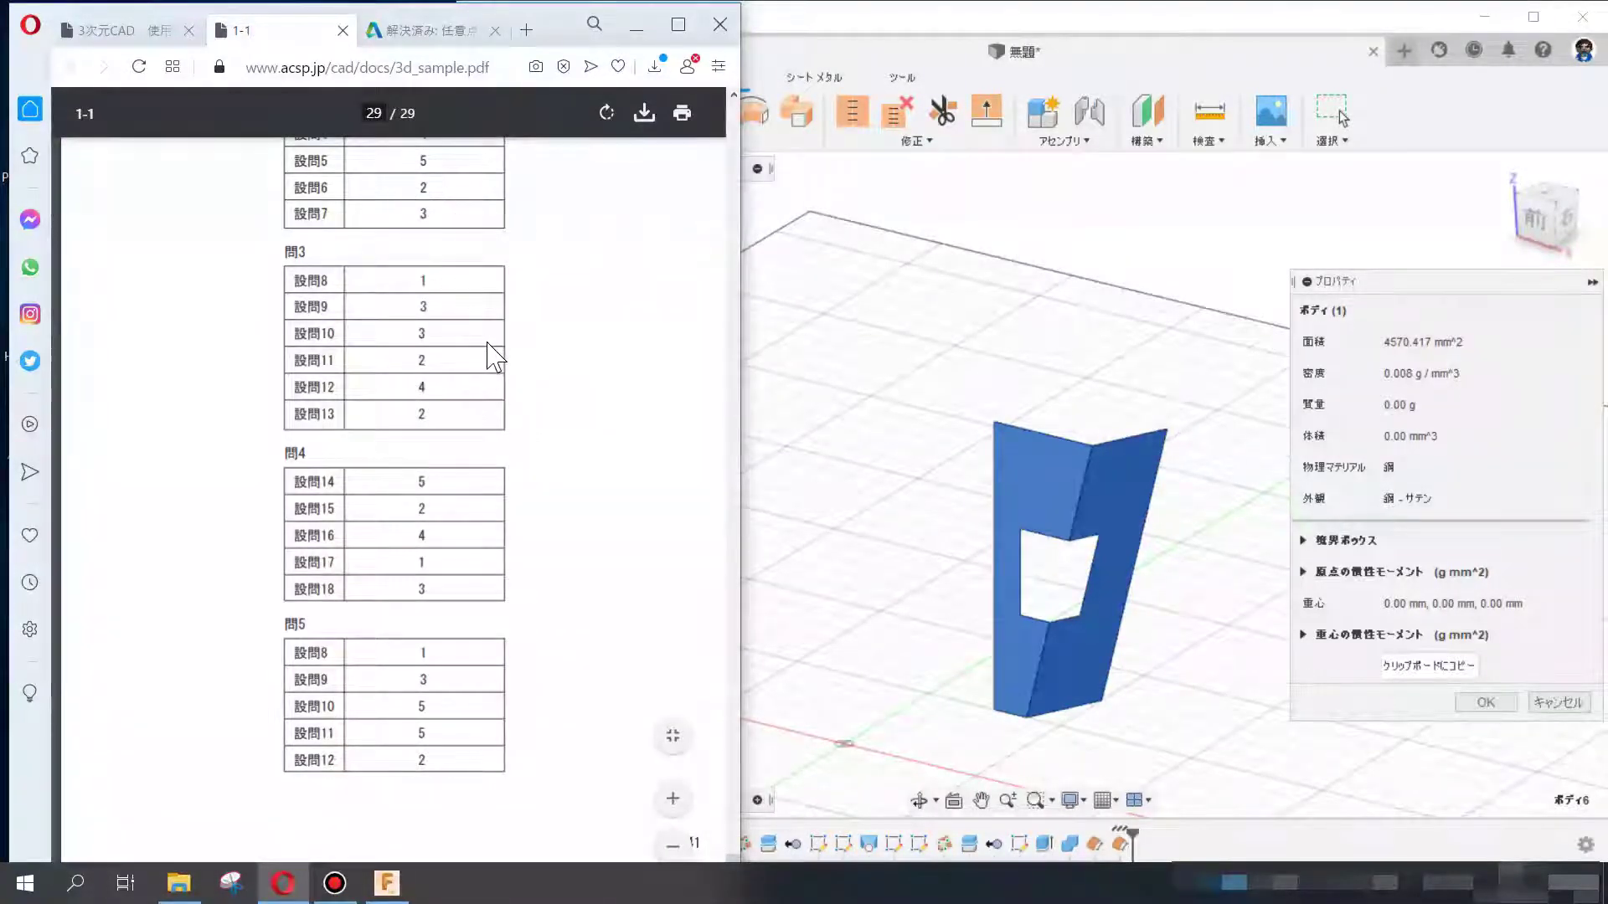
{"action": "scroll", "coordinate": [467, 358], "scroll_direction": "up", "scroll_amount": 5}
{"action": "scroll", "coordinate": [513, 509], "scroll_direction": "up", "scroll_amount": 10}
{"action": "scroll", "coordinate": [520, 509], "scroll_direction": "up", "scroll_amount": 10}
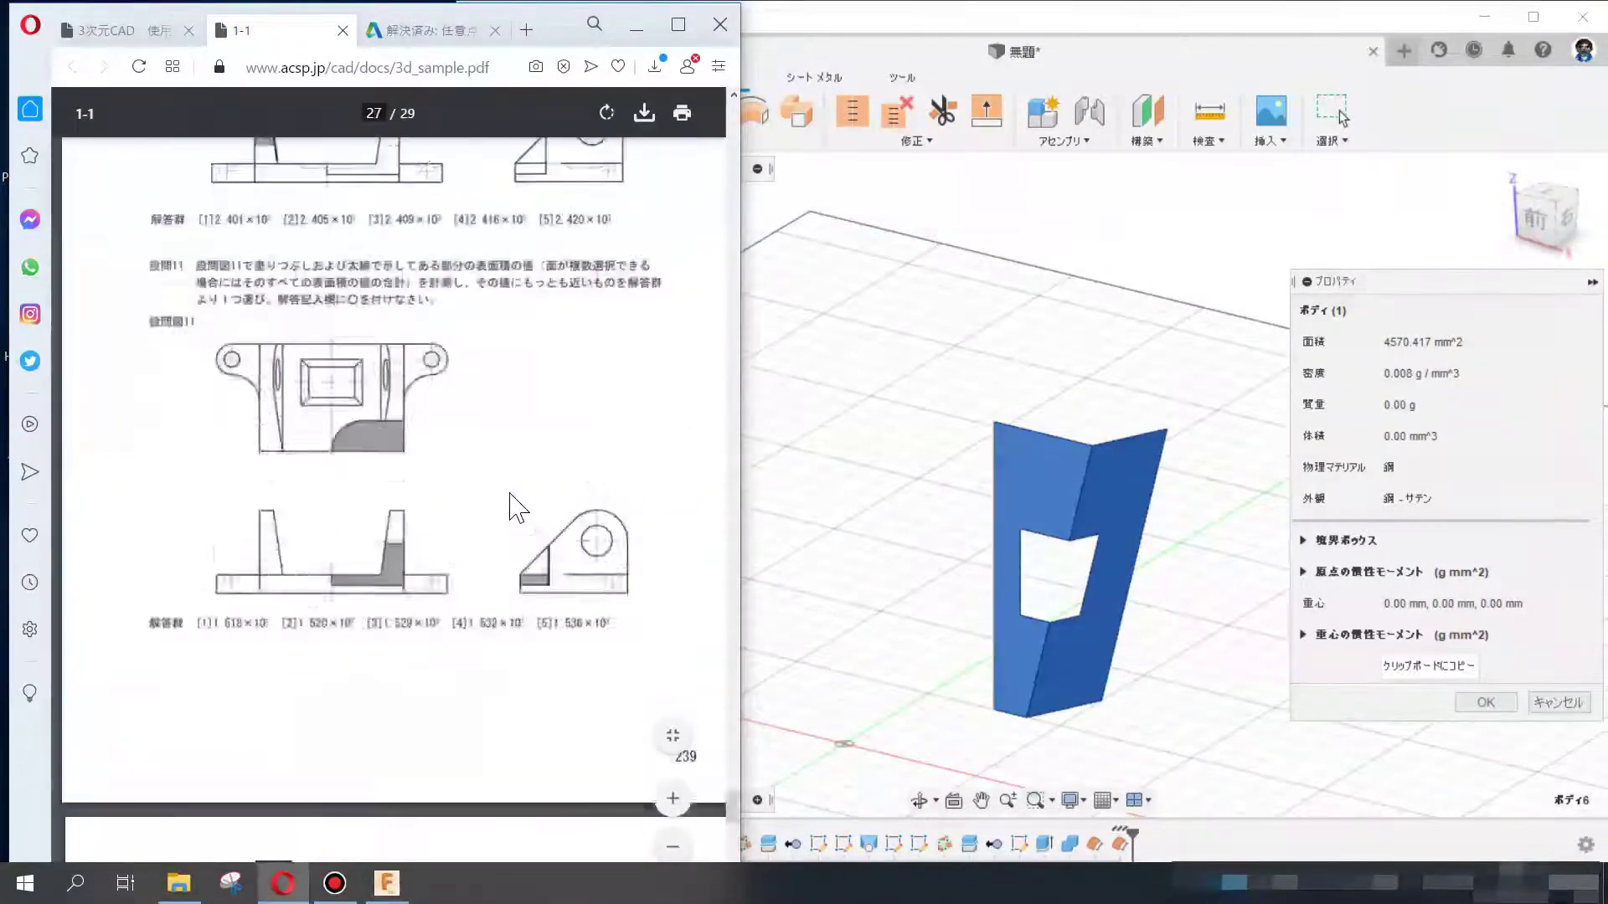
{"action": "scroll", "coordinate": [586, 628], "scroll_direction": "up", "scroll_amount": 8}
{"action": "left_click_drag", "start_coordinate": [733, 781], "coordinate": [741, 427]}
{"action": "scroll", "coordinate": [460, 466], "scroll_direction": "up", "scroll_amount": 4}
{"action": "scroll", "coordinate": [459, 467], "scroll_direction": "up", "scroll_amount": 3}
{"action": "scroll", "coordinate": [459, 469], "scroll_direction": "up", "scroll_amount": 4}
{"action": "scroll", "coordinate": [465, 468], "scroll_direction": "up", "scroll_amount": 4}
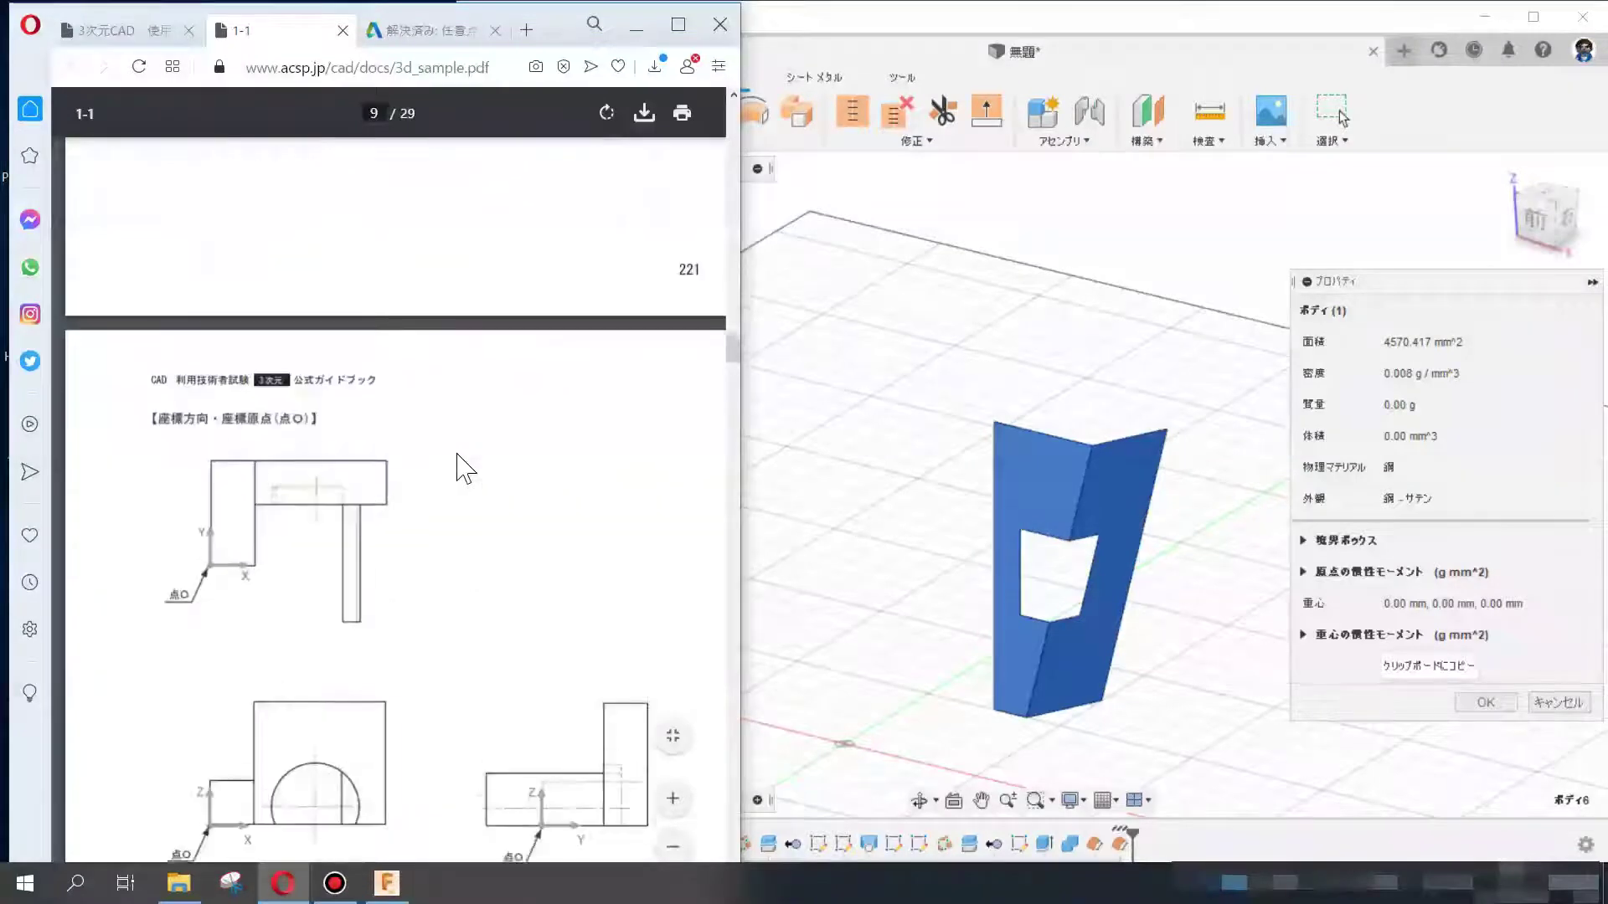
{"action": "scroll", "coordinate": [464, 469], "scroll_direction": "up", "scroll_amount": 3}
{"action": "scroll", "coordinate": [465, 468], "scroll_direction": "up", "scroll_amount": 3}
{"action": "scroll", "coordinate": [465, 469], "scroll_direction": "up", "scroll_amount": 3}
{"action": "scroll", "coordinate": [464, 469], "scroll_direction": "up", "scroll_amount": 4}
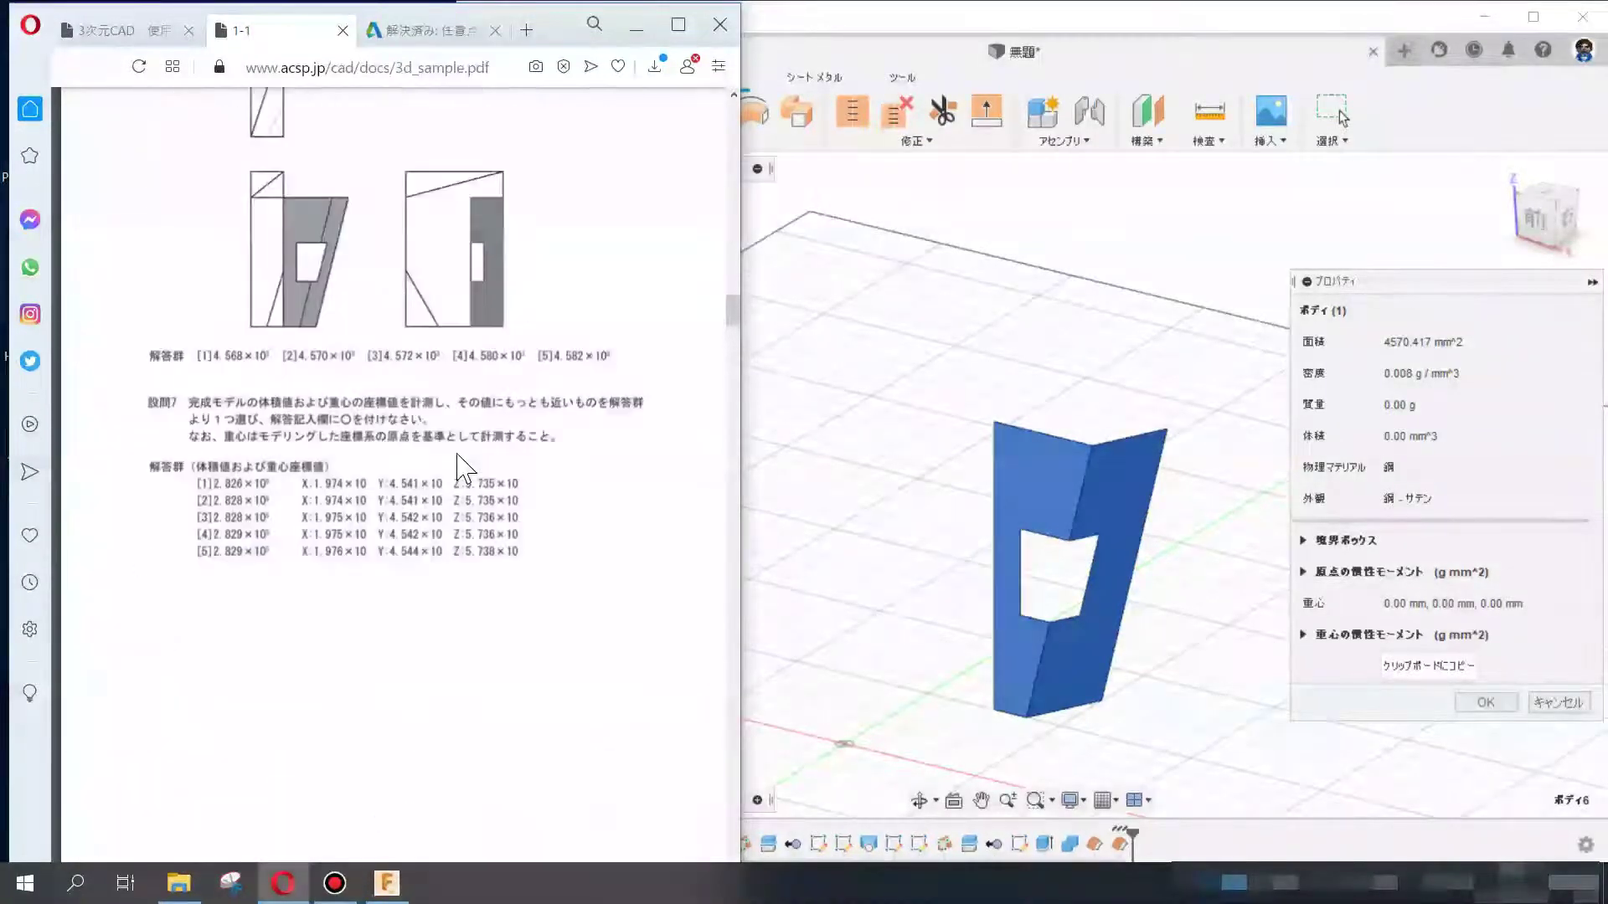
{"action": "left_click", "coordinate": [846, 502]}
- Hide ボディ6, show ボディ1, and view its volume 2.828E+05 mm³ and centre of gravity
{"action": "left_click", "coordinate": [1559, 701]}
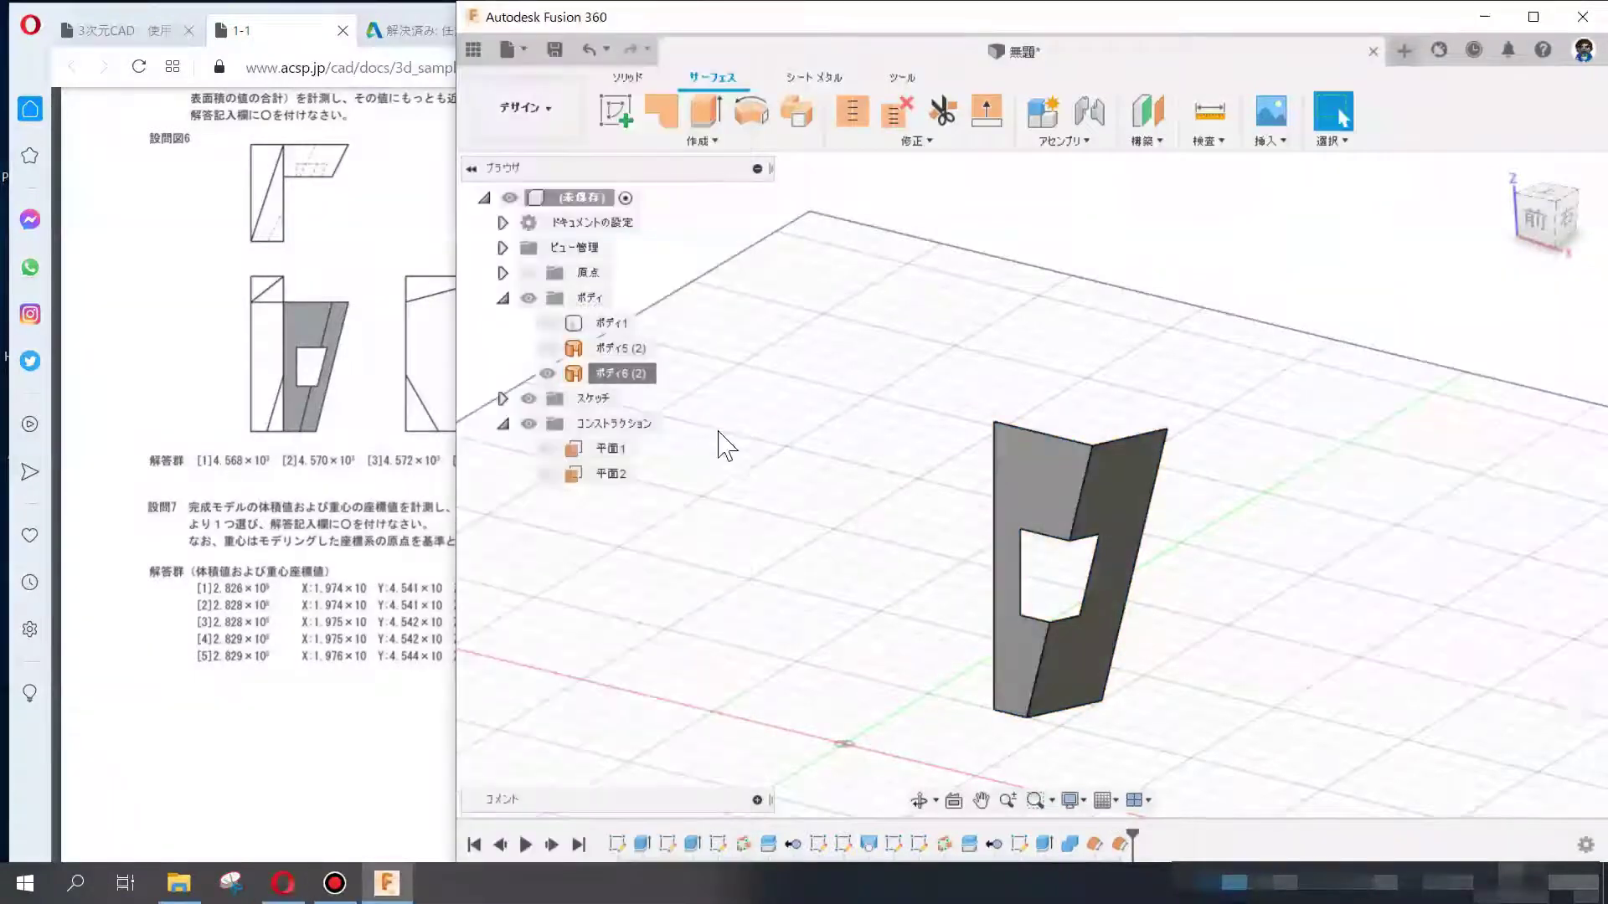
{"action": "left_click", "coordinate": [546, 373]}
{"action": "left_click", "coordinate": [547, 323]}
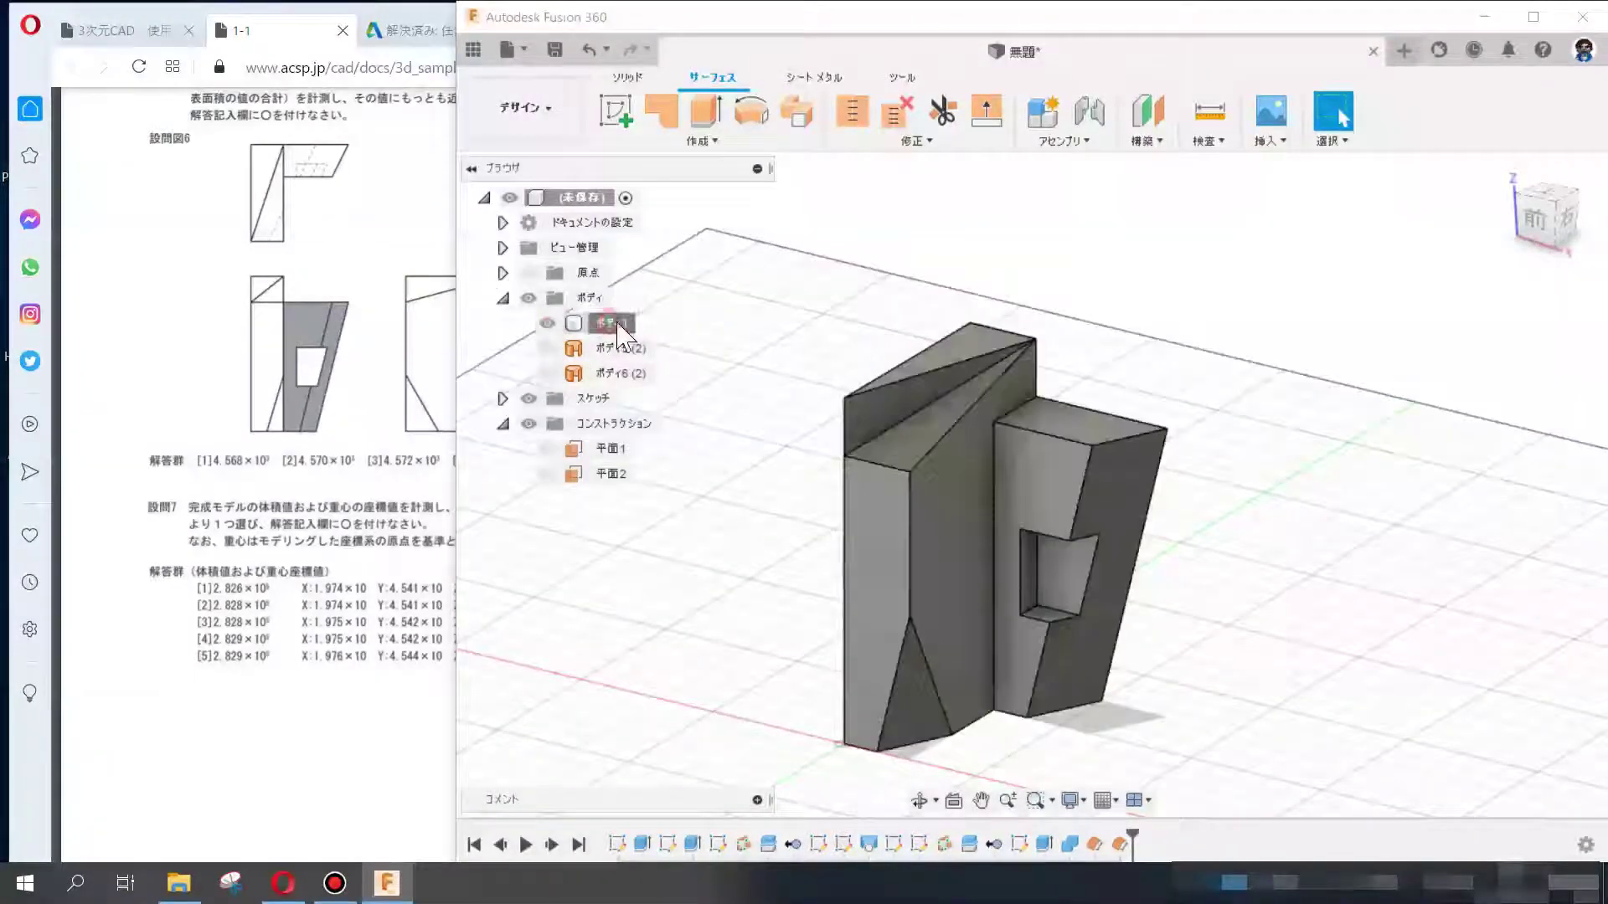
{"action": "left_click", "coordinate": [618, 328]}
{"action": "right_click", "coordinate": [620, 334]}
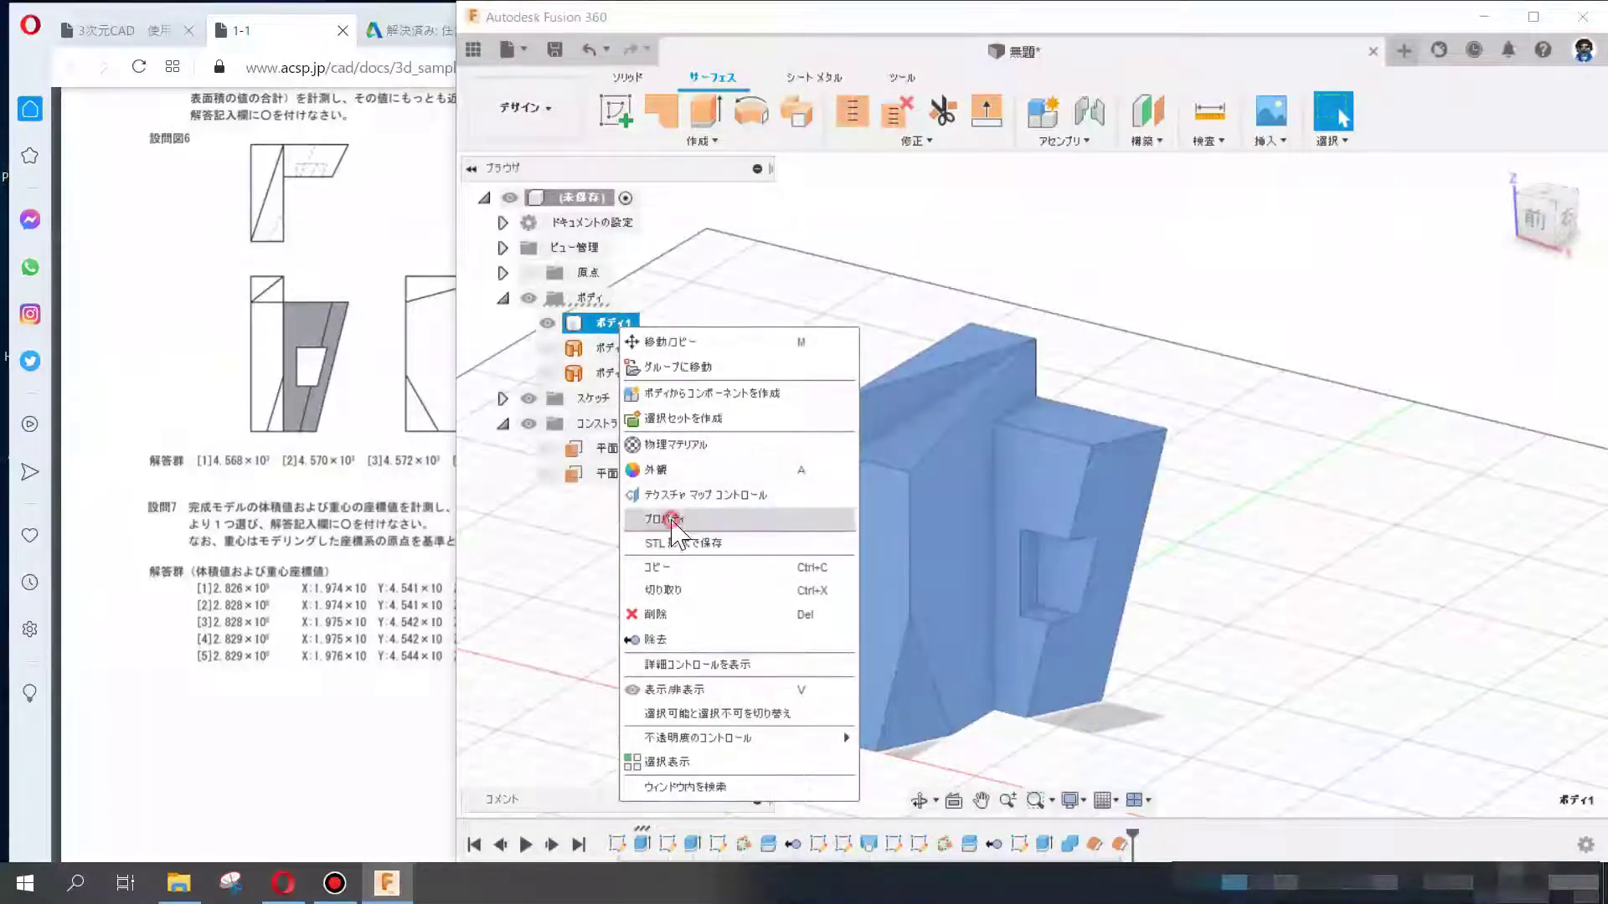
{"action": "left_click", "coordinate": [677, 533]}
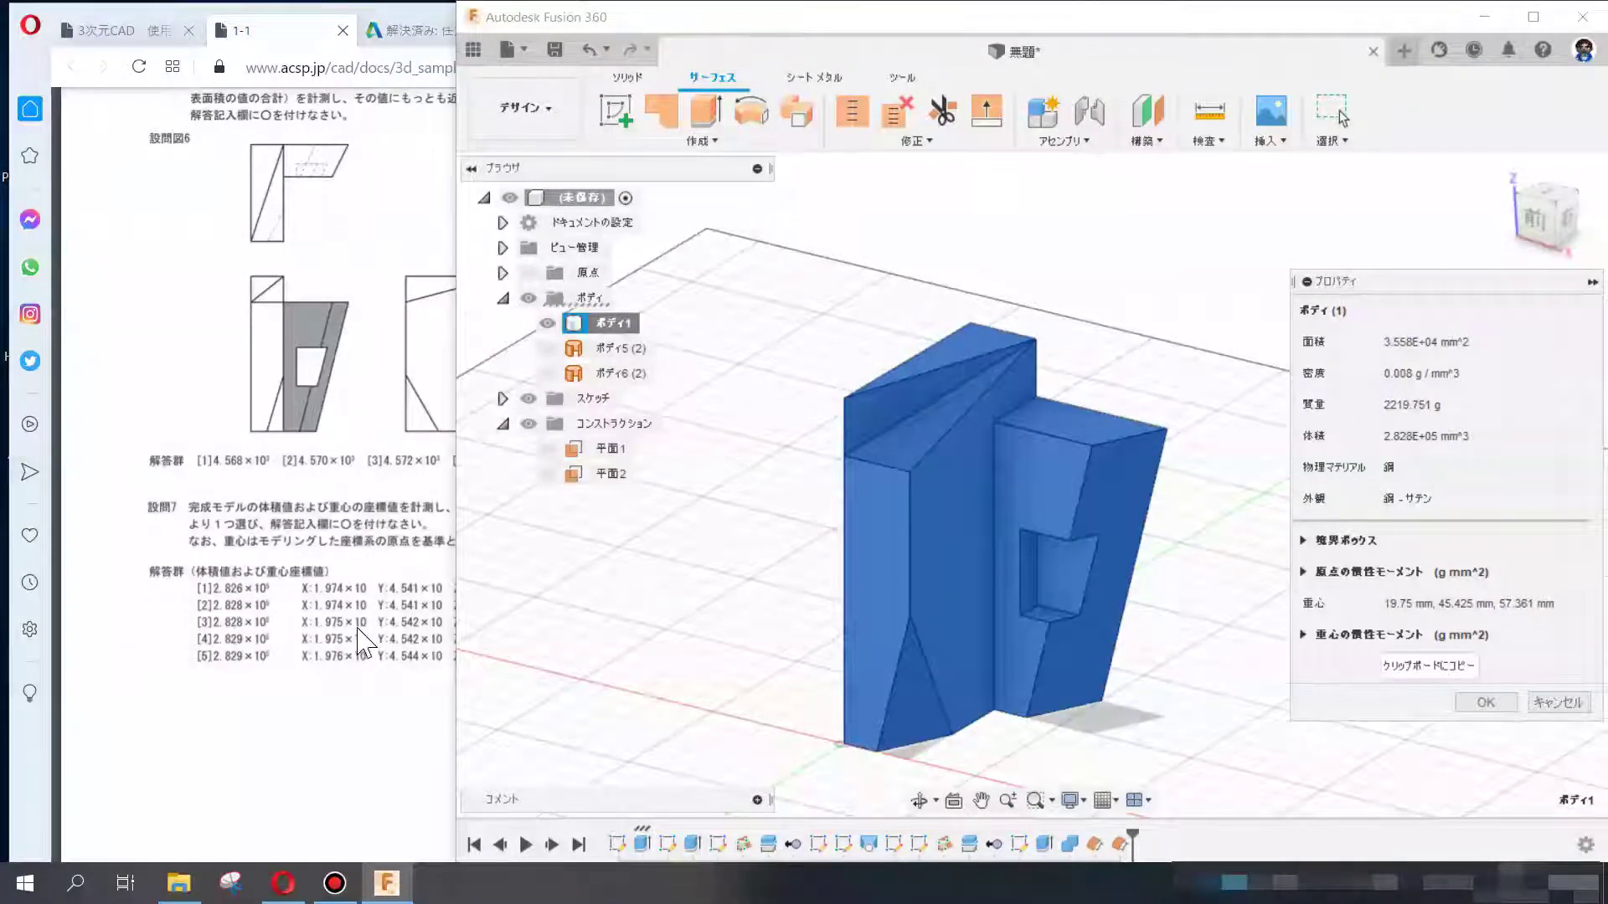
{"action": "left_click", "coordinate": [410, 642]}
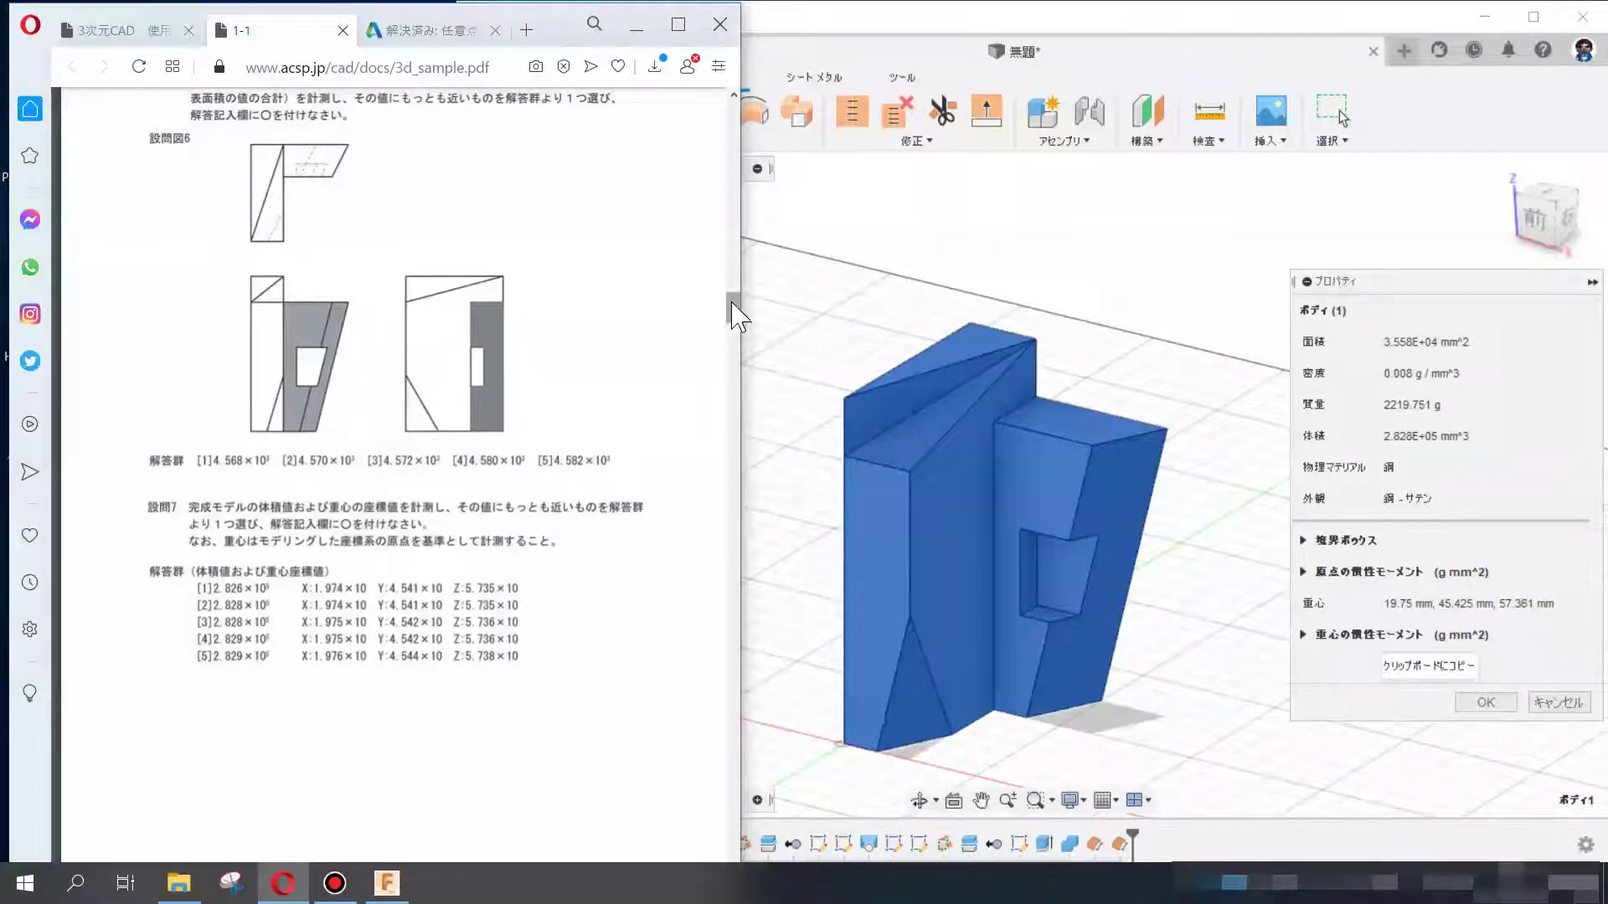
- Look up the 設問7 answer in the PDF's answer table, then return to page 8
{"action": "scroll", "coordinate": [734, 527], "scroll_direction": "down", "scroll_amount": 2}
{"action": "left_click_drag", "start_coordinate": [735, 529], "coordinate": [731, 852]}
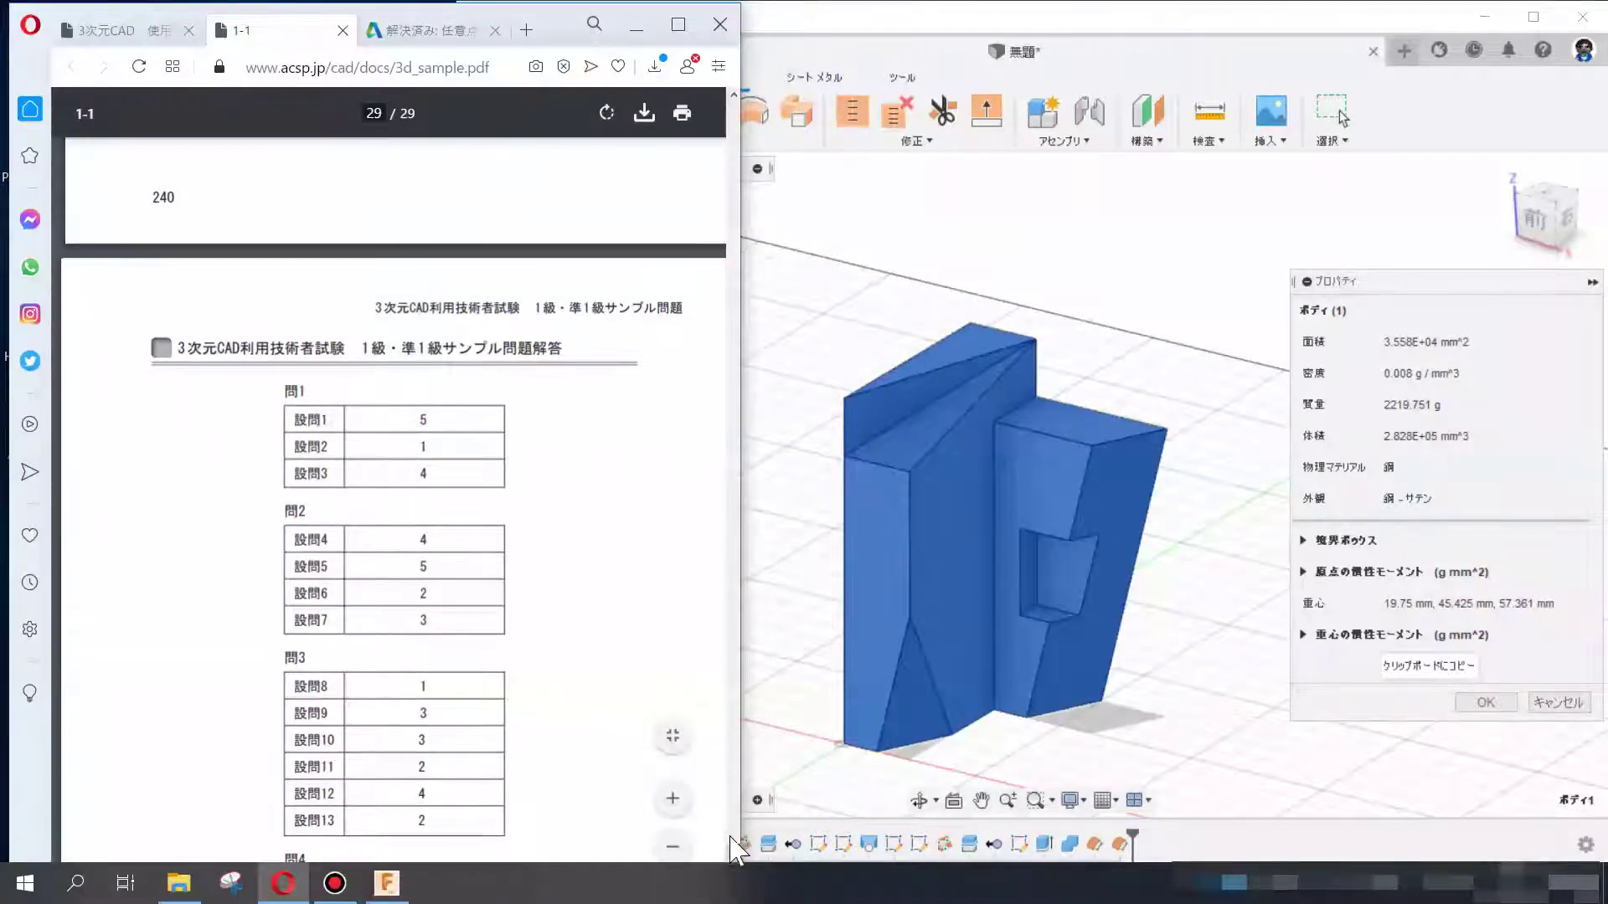
{"action": "mouse_move", "coordinate": [732, 850]}
{"action": "left_mouse_down"}
{"action": "mouse_move", "coordinate": [734, 301]}
{"action": "mouse_move", "coordinate": [735, 317]}
{"action": "left_mouse_up"}
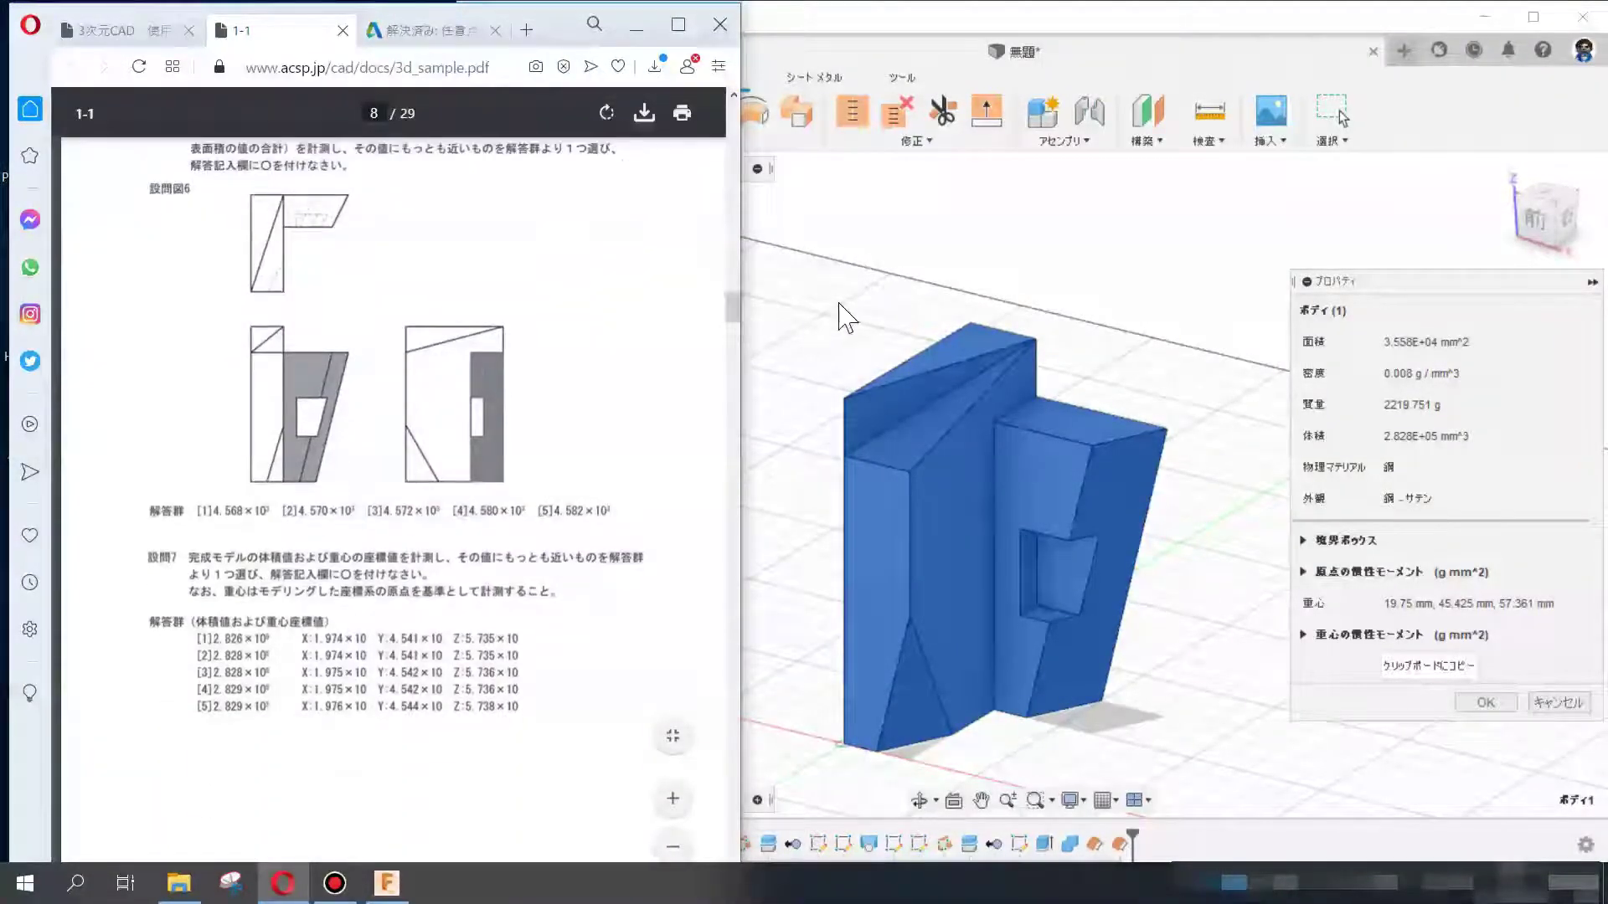
- Close the solid's Properties panel in Fusion 360 and bring the exam PDF back
{"action": "left_click", "coordinate": [841, 303]}
{"action": "left_click", "coordinate": [1558, 701]}
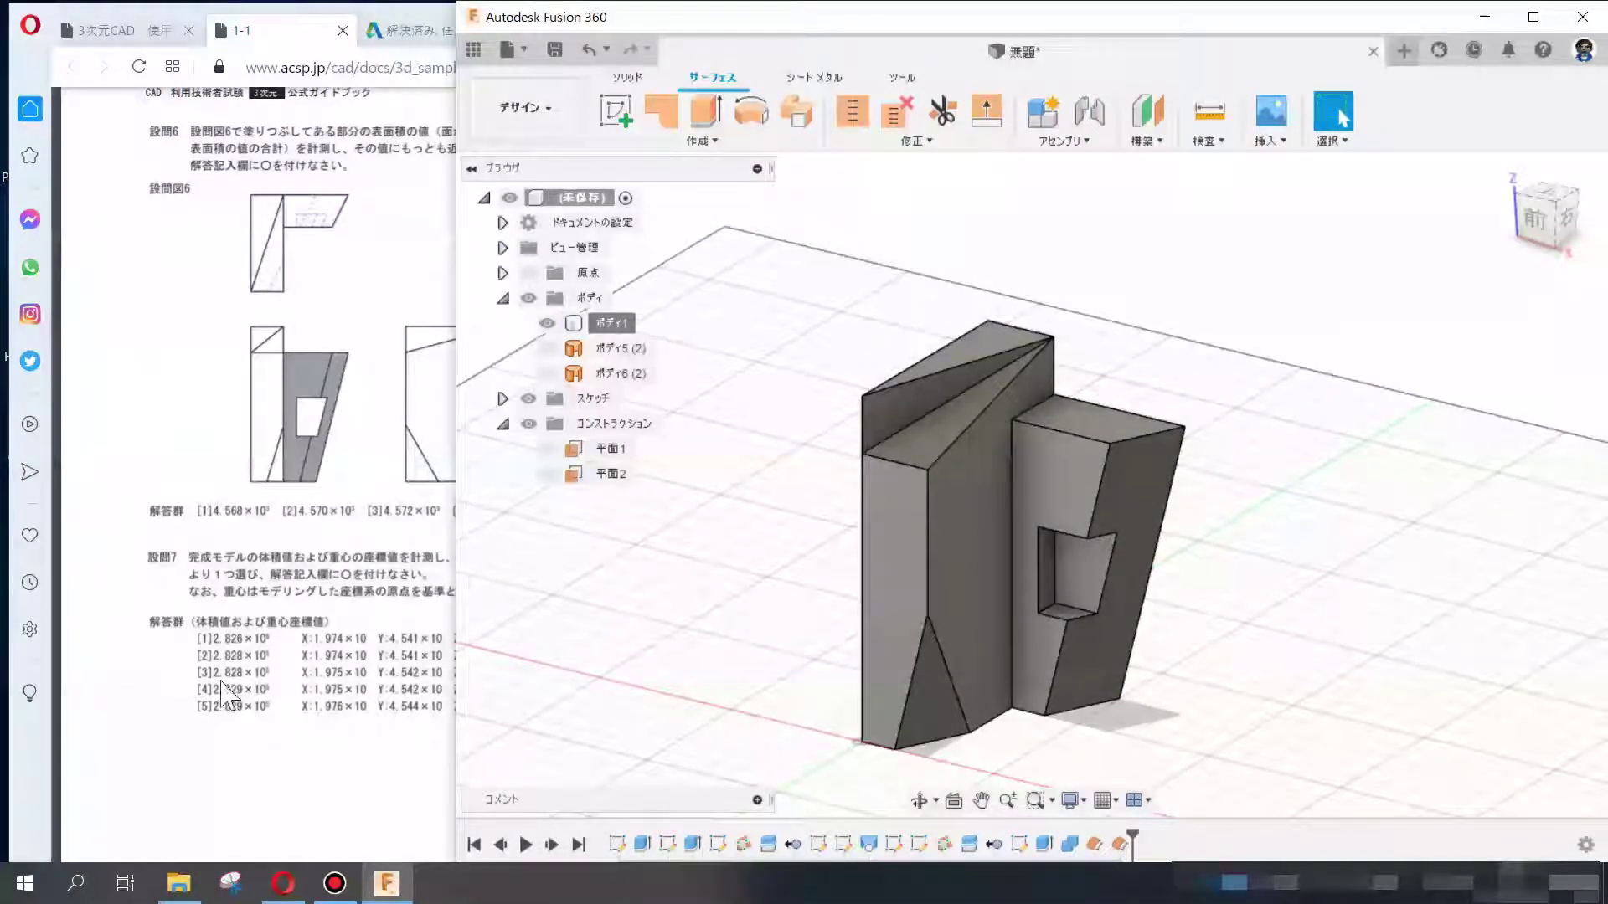
{"action": "left_click", "coordinate": [307, 588]}
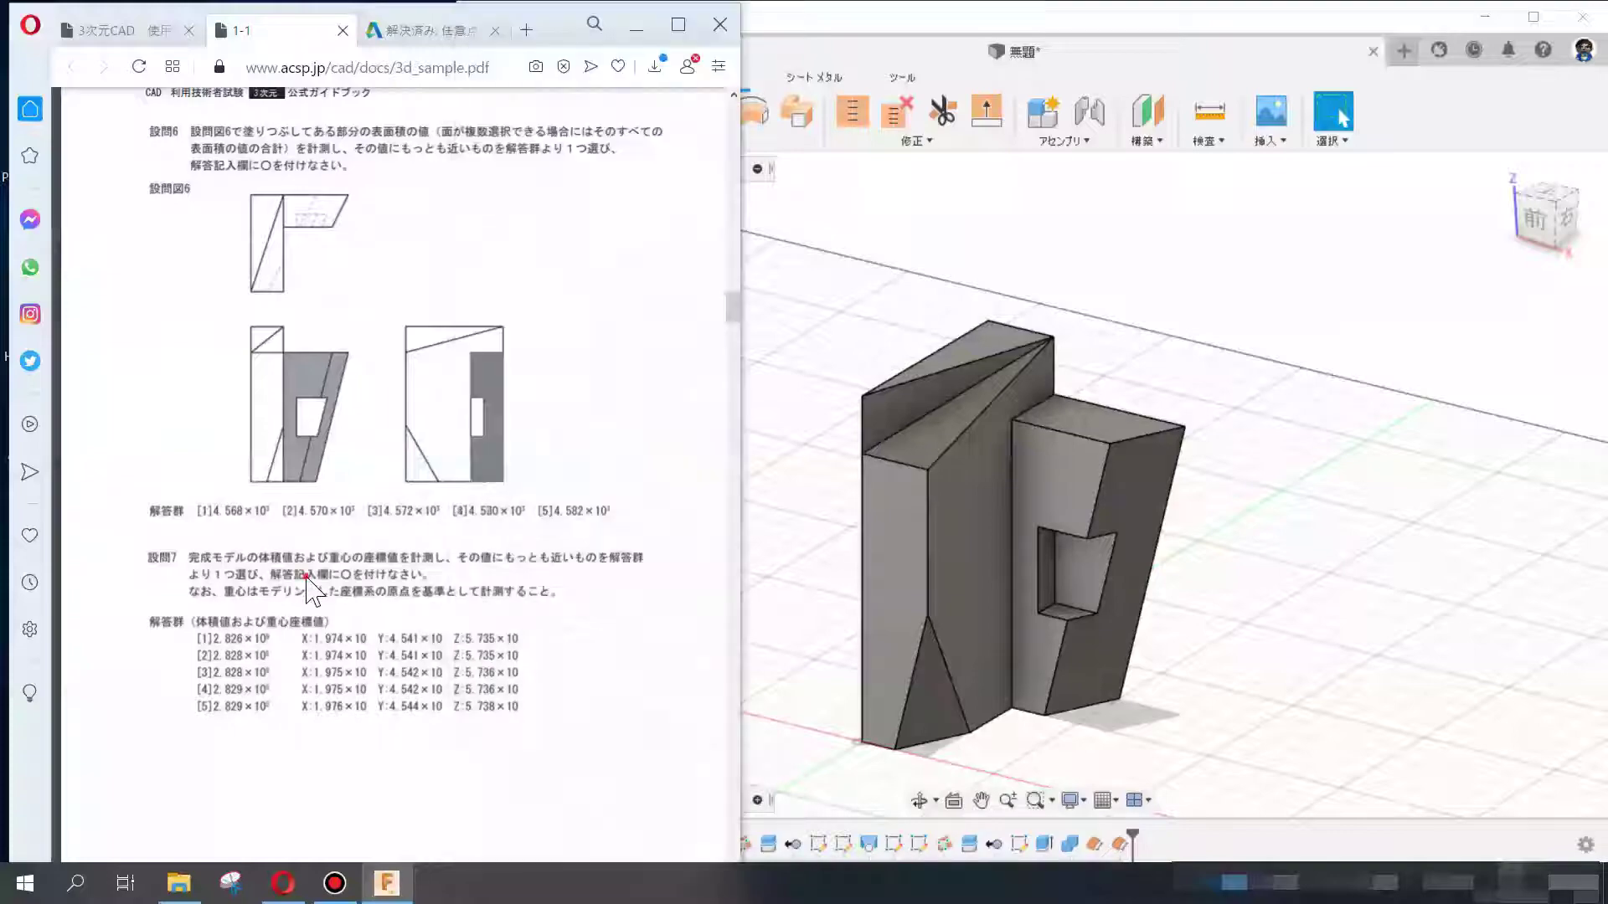
- Scroll the PDF up to page 5 with the 問2 projection drawings
{"action": "scroll", "coordinate": [521, 624], "scroll_direction": "down", "scroll_amount": 7}
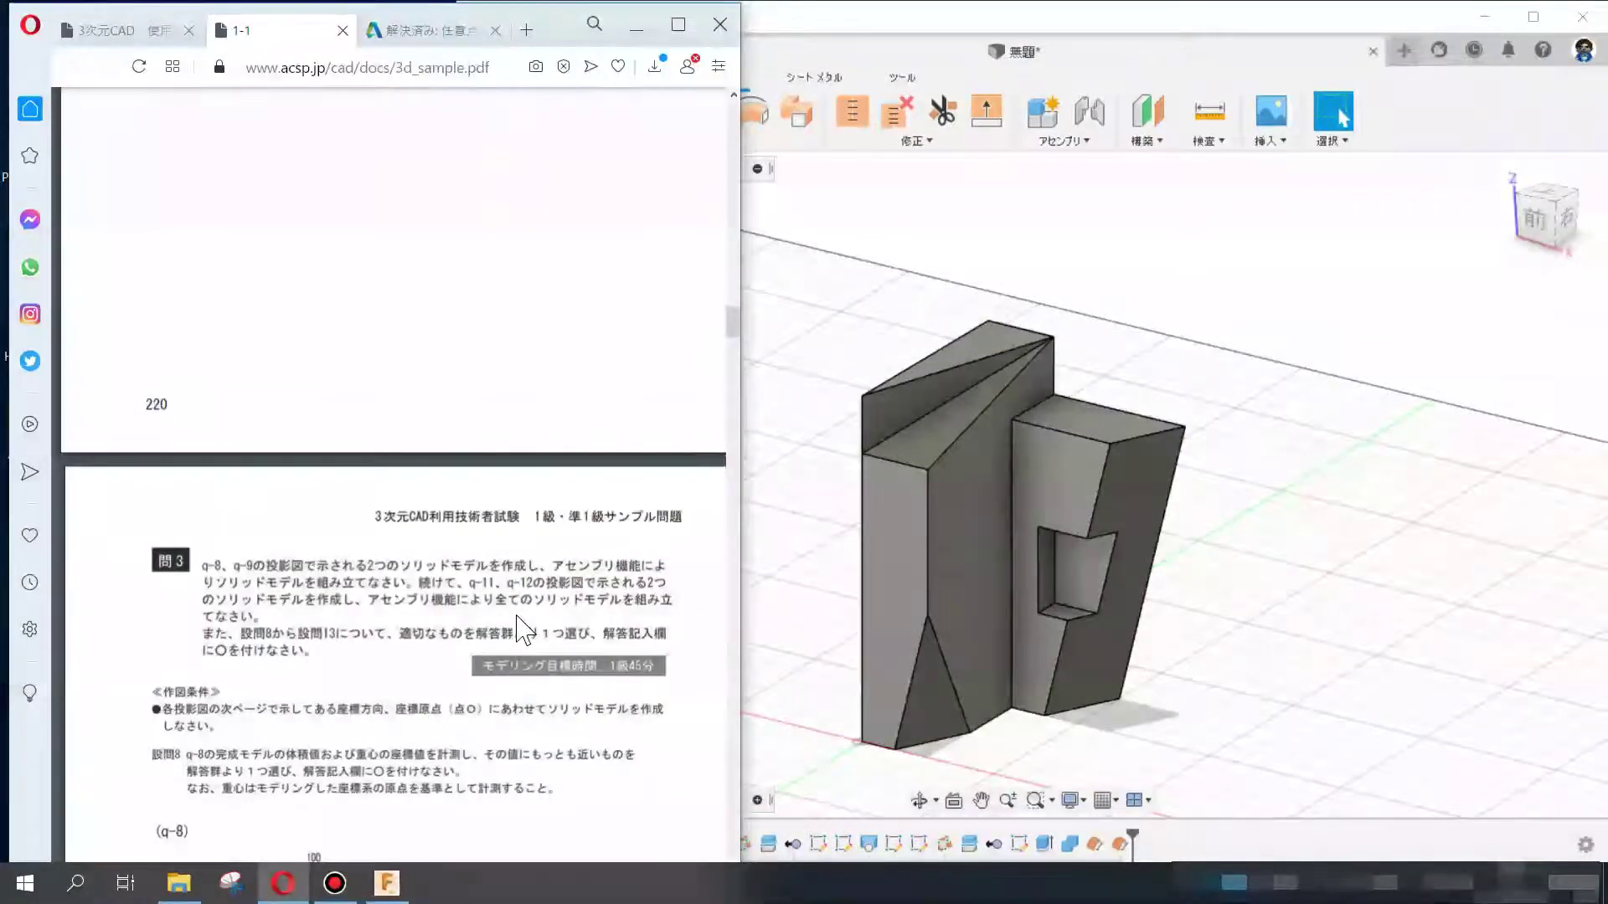
{"action": "scroll", "coordinate": [524, 630], "scroll_direction": "up", "scroll_amount": 4}
{"action": "scroll", "coordinate": [524, 629], "scroll_direction": "up", "scroll_amount": 3}
{"action": "scroll", "coordinate": [524, 630], "scroll_direction": "up", "scroll_amount": 4}
{"action": "scroll", "coordinate": [524, 630], "scroll_direction": "up", "scroll_amount": 3}
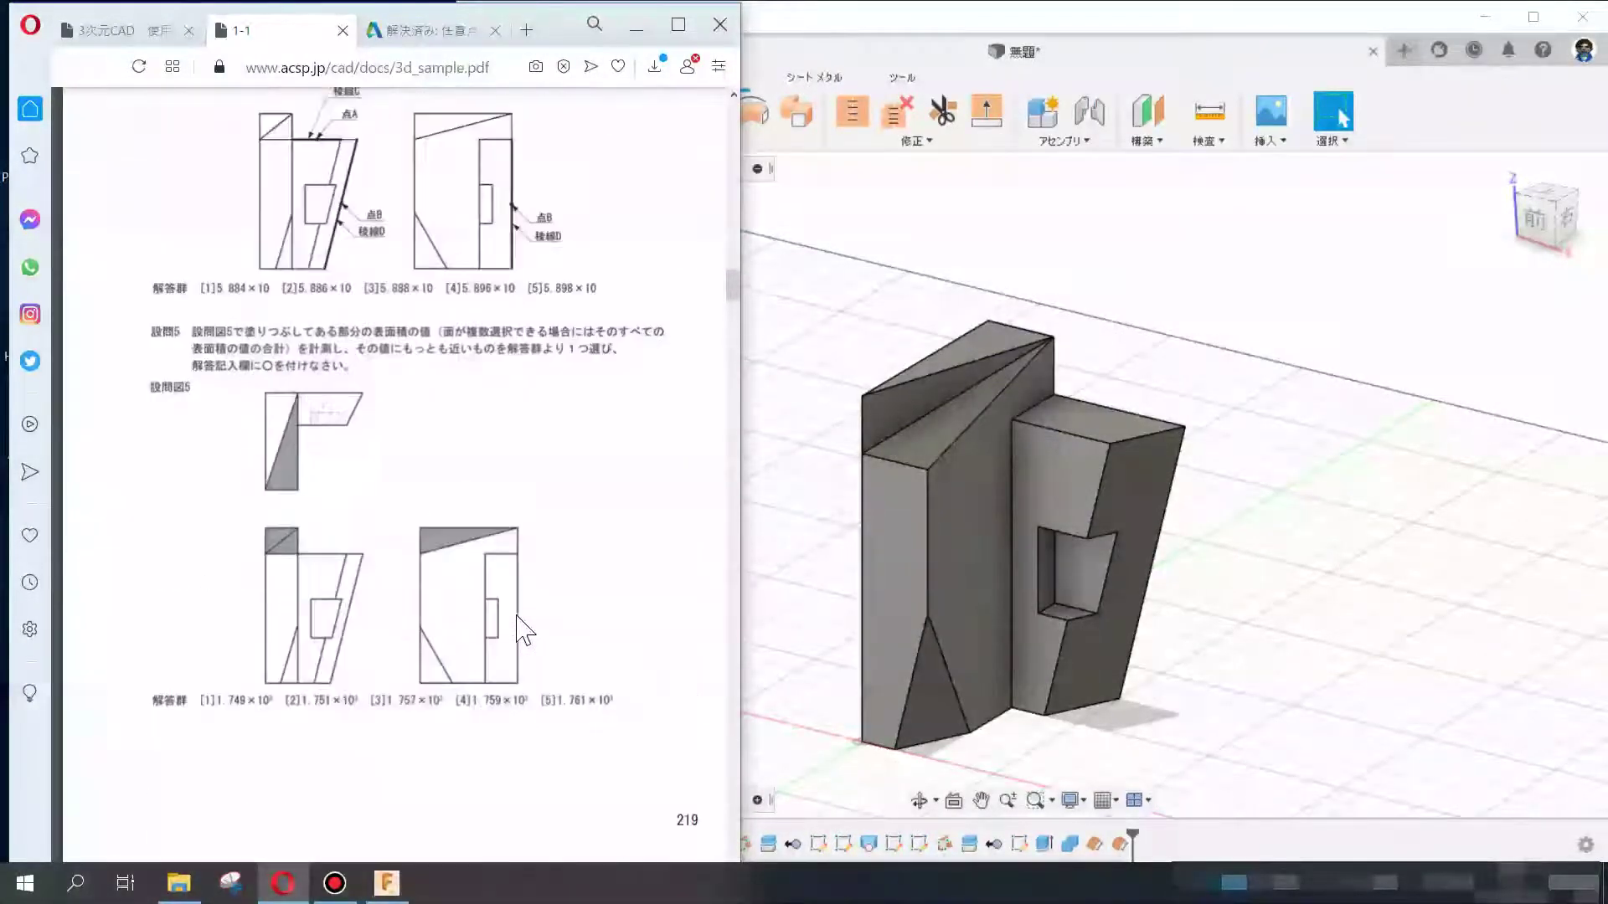
{"action": "scroll", "coordinate": [525, 630], "scroll_direction": "up", "scroll_amount": 3}
{"action": "scroll", "coordinate": [524, 630], "scroll_direction": "up", "scroll_amount": 5}
{"action": "scroll", "coordinate": [524, 630], "scroll_direction": "up", "scroll_amount": 3}
{"action": "scroll", "coordinate": [524, 630], "scroll_direction": "up", "scroll_amount": 3}
{"action": "scroll", "coordinate": [525, 630], "scroll_direction": "up", "scroll_amount": 3}
{"action": "scroll", "coordinate": [525, 630], "scroll_direction": "up", "scroll_amount": 3}
{"action": "scroll", "coordinate": [525, 630], "scroll_direction": "up", "scroll_amount": 3}
{"action": "scroll", "coordinate": [525, 630], "scroll_direction": "up", "scroll_amount": 3}
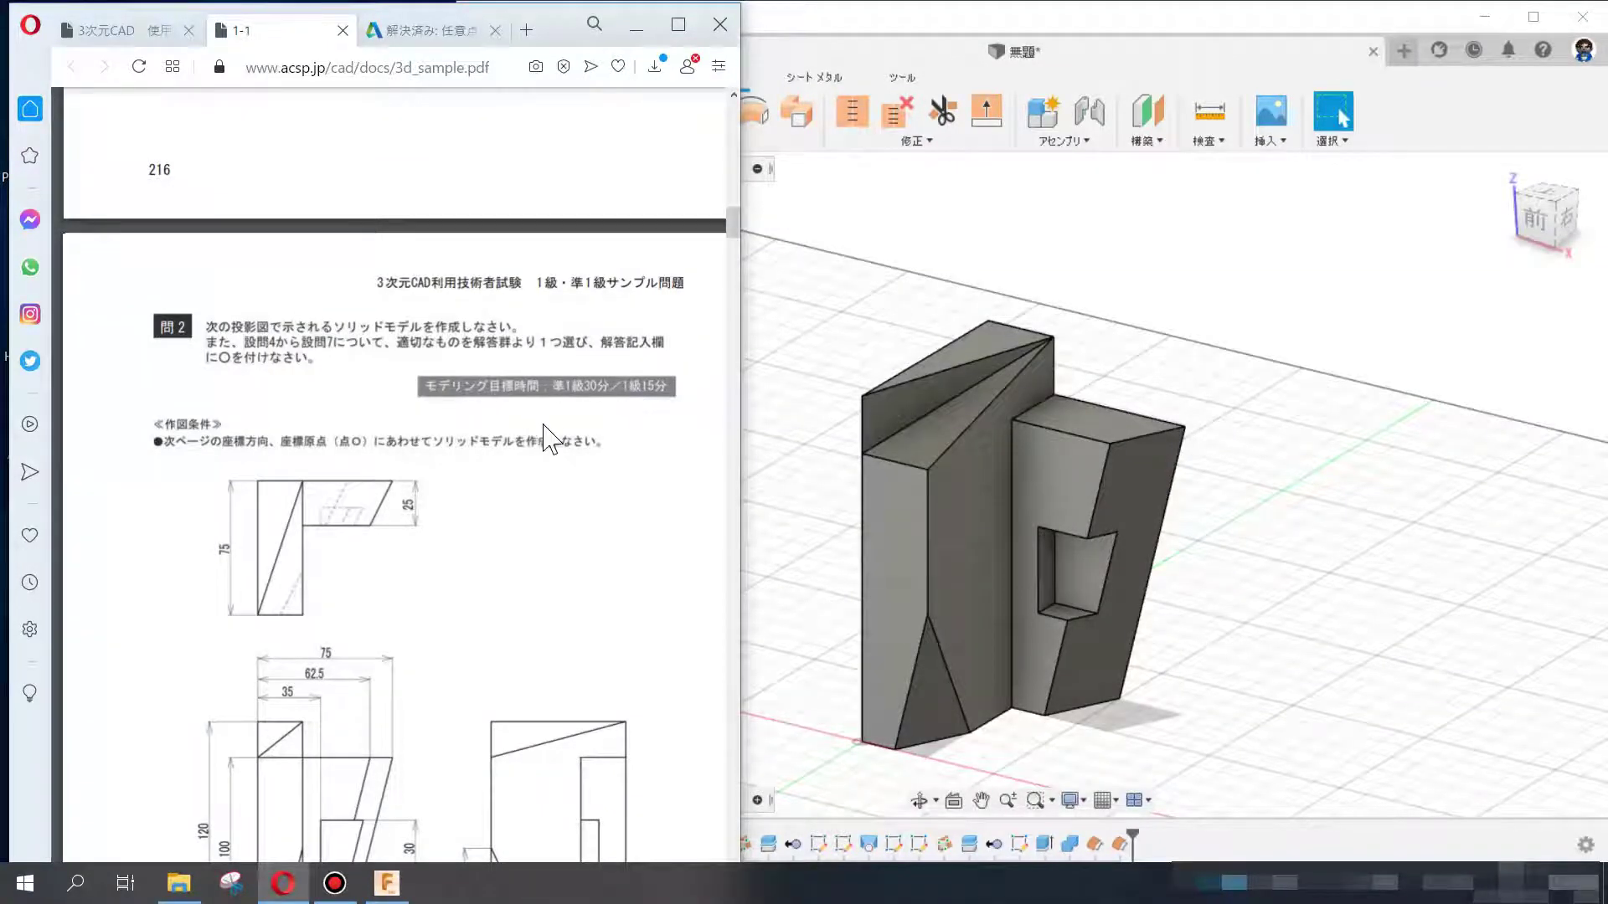
- Pan the Fusion 360 model right and replay its construction history on the timeline
{"action": "left_click", "coordinate": [1201, 384]}
{"action": "mouse_move", "coordinate": [1201, 383]}
{"action": "middle_mouse_down"}
{"action": "mouse_move", "coordinate": [1316, 371]}
{"action": "mouse_move", "coordinate": [1379, 466]}
{"action": "middle_mouse_up"}
{"action": "left_click", "coordinate": [526, 844]}
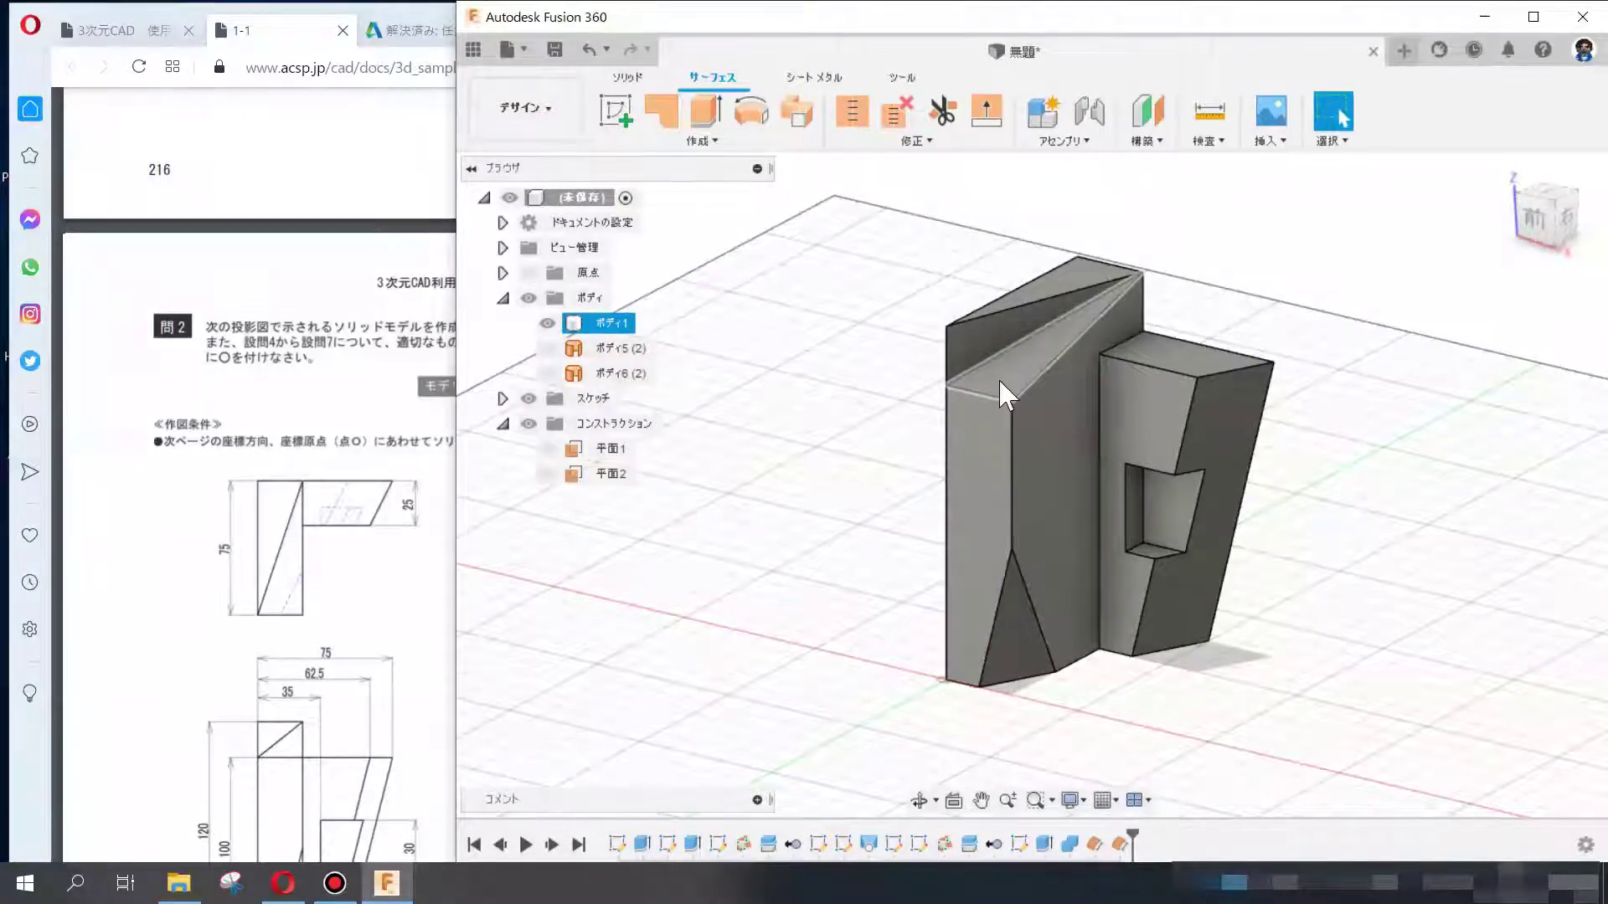
- Against the 問2 dimensioned views, read the right face area (2520.417 mm²), then select the triangular face
{"action": "left_click", "coordinate": [360, 557]}
{"action": "scroll", "coordinate": [360, 502], "scroll_direction": "down", "scroll_amount": 6}
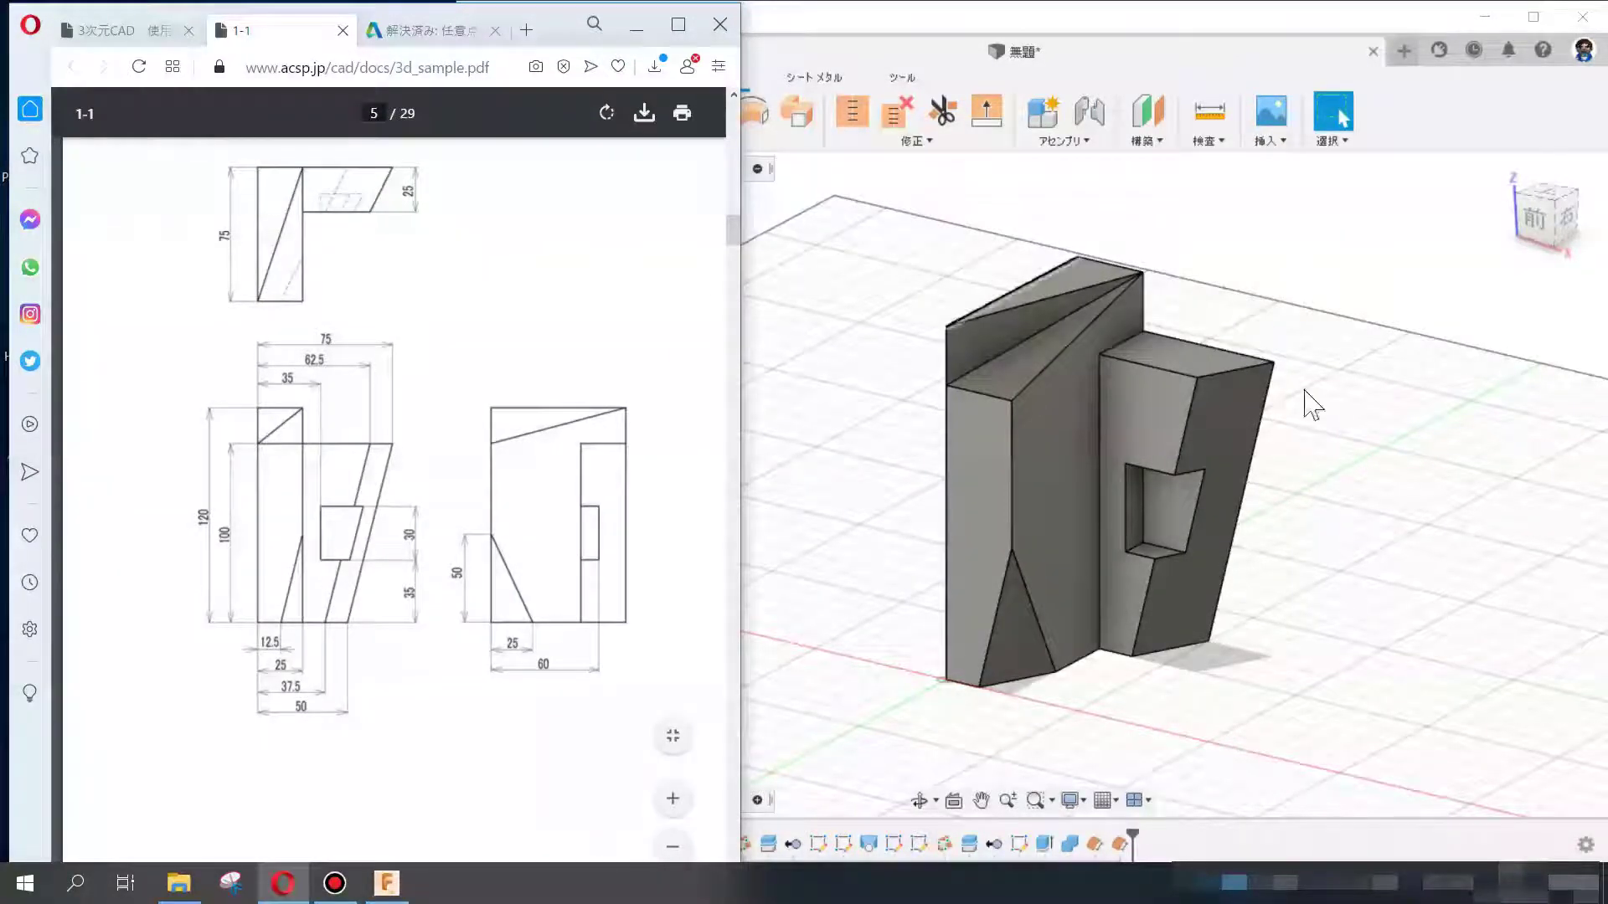
{"action": "left_click", "coordinate": [1378, 387]}
{"action": "left_click", "coordinate": [1225, 416]}
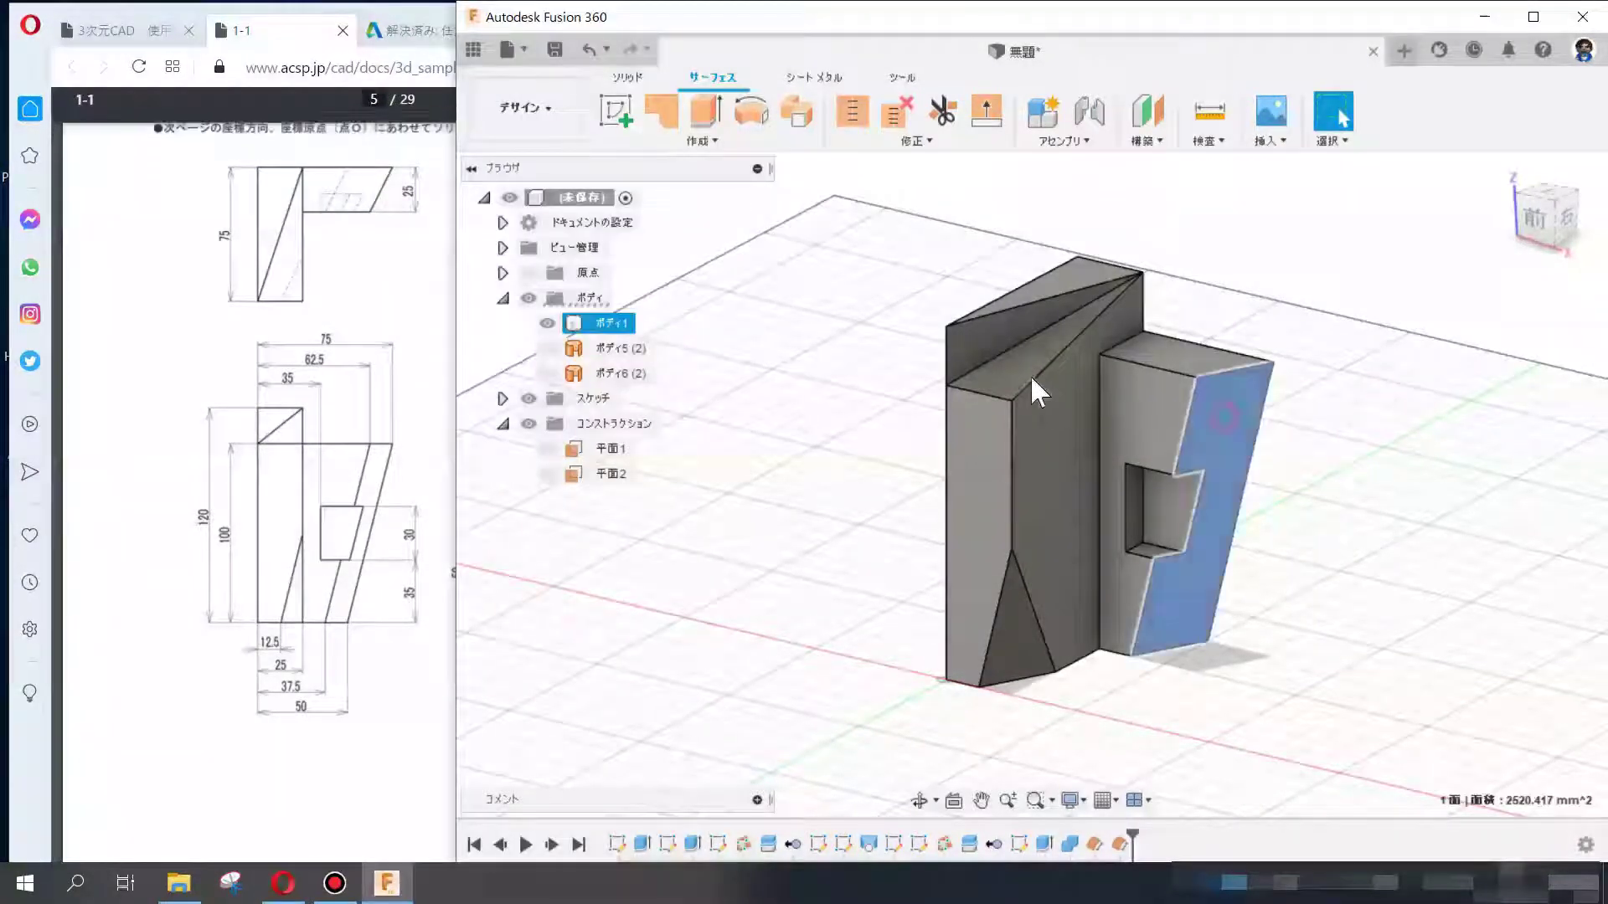
{"action": "key", "text": "Escape"}
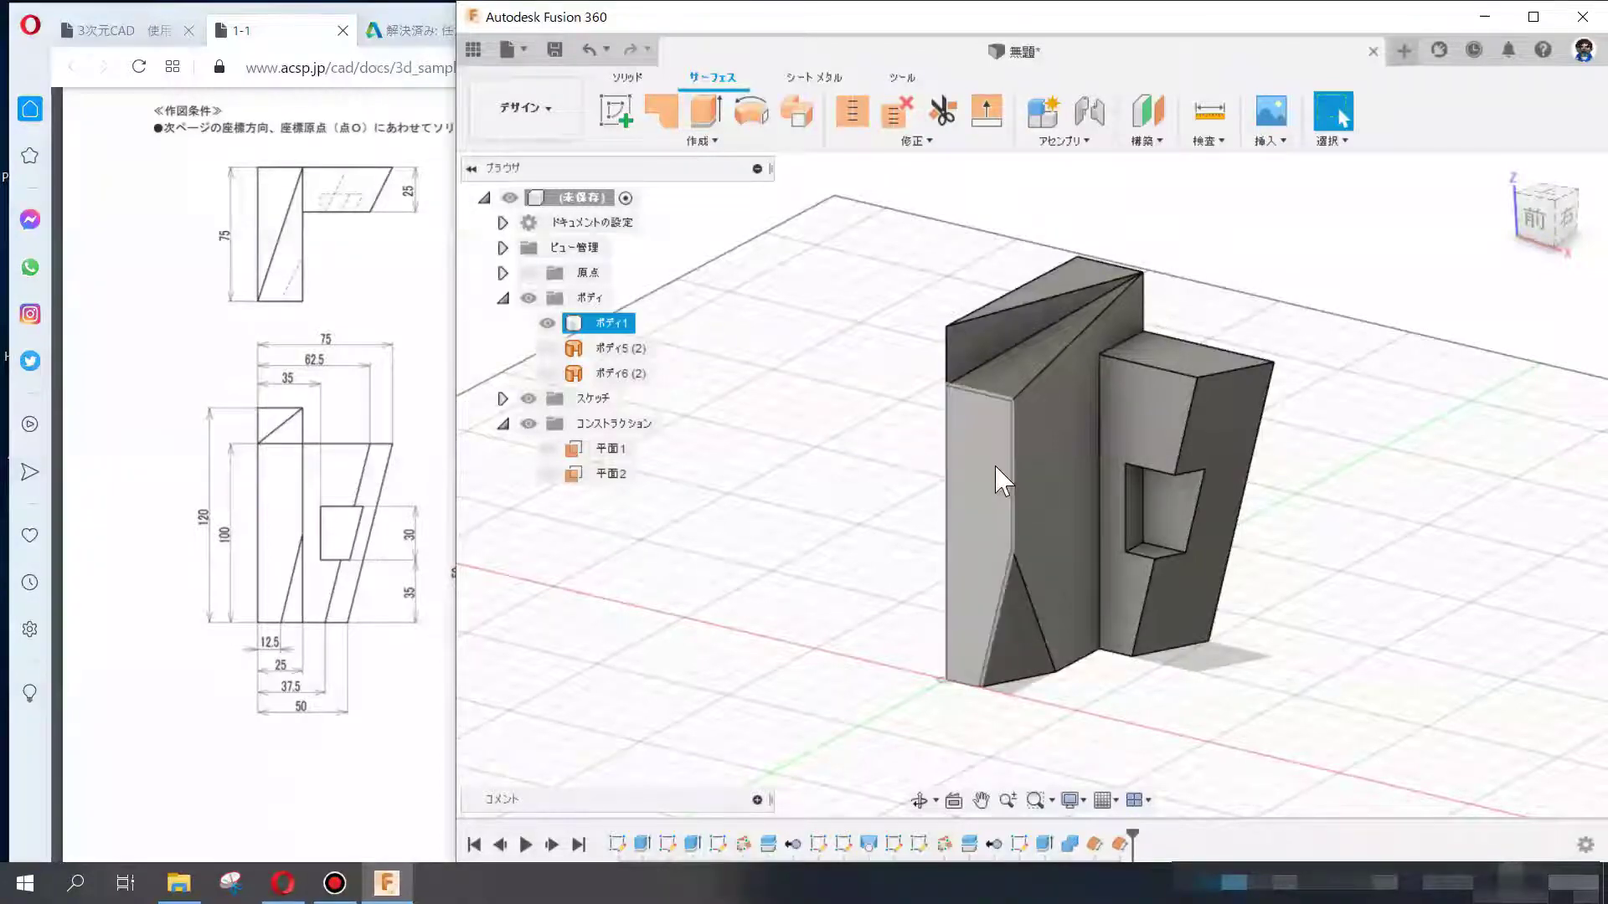
{"action": "left_click", "coordinate": [1017, 615]}
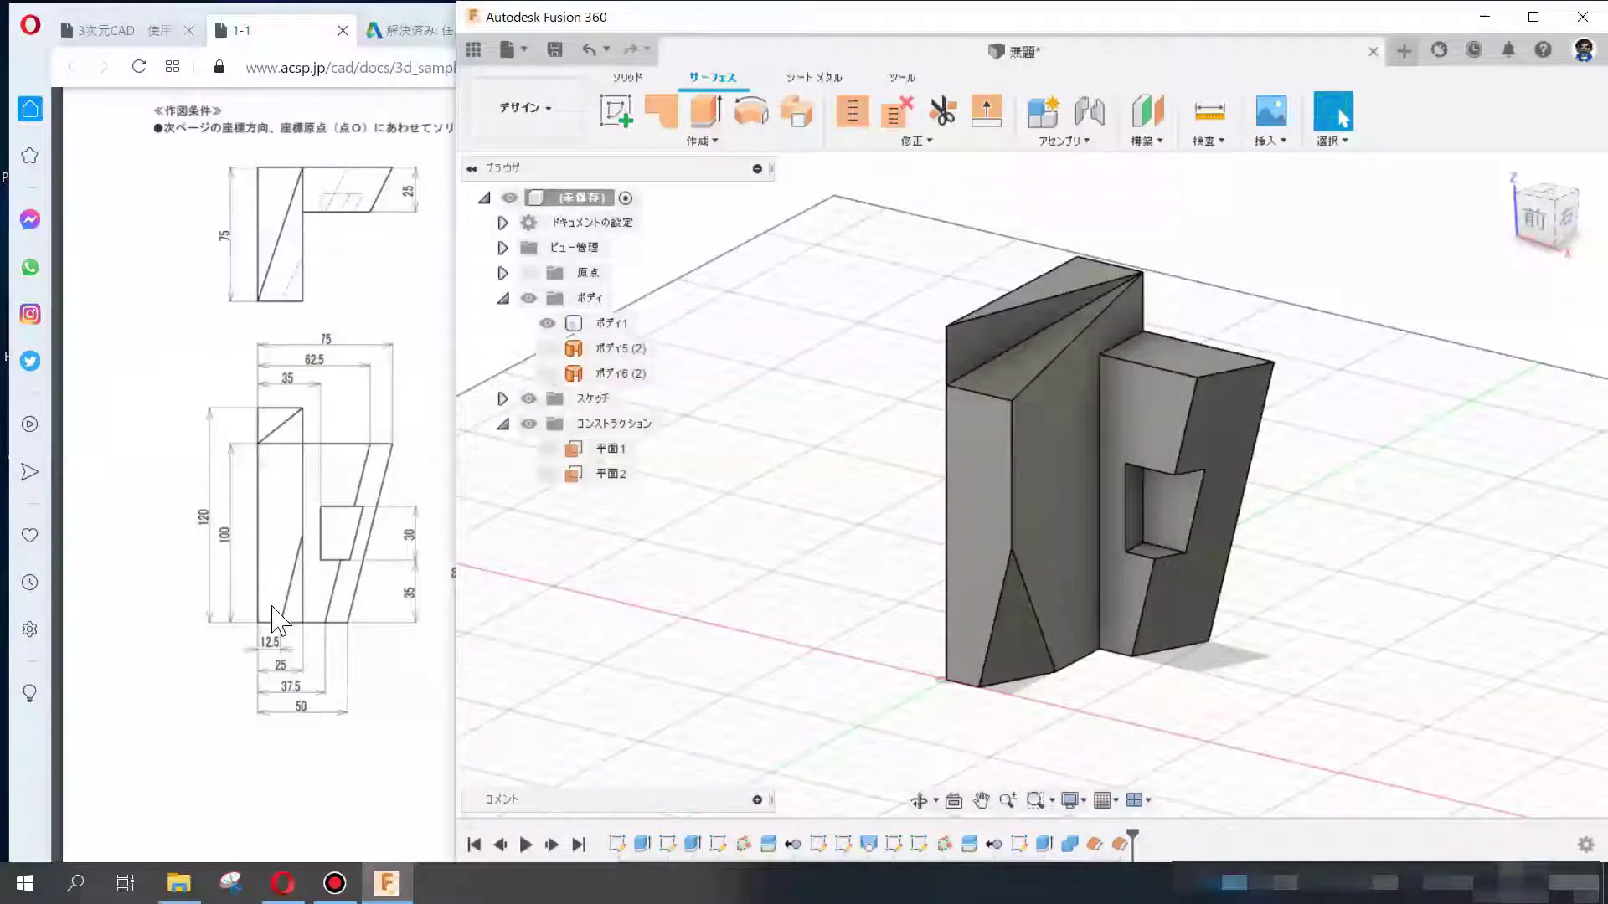
- Compare the Fusion 360 model side by side with the PDF drawing
{"action": "left_click", "coordinate": [337, 650]}
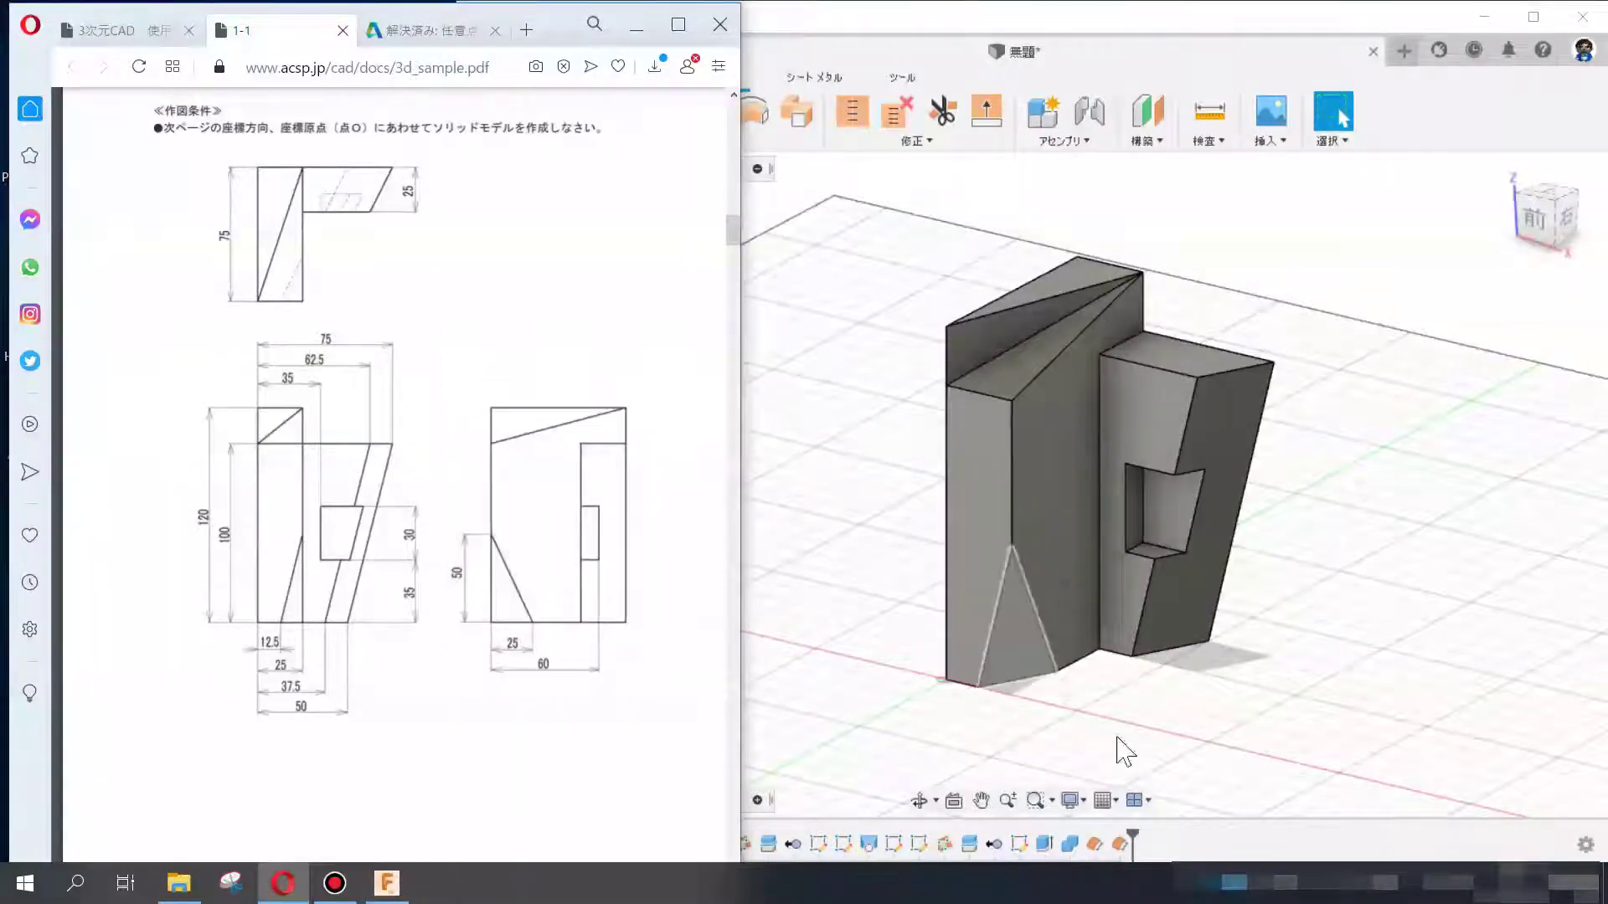
{"action": "left_click", "coordinate": [982, 693]}
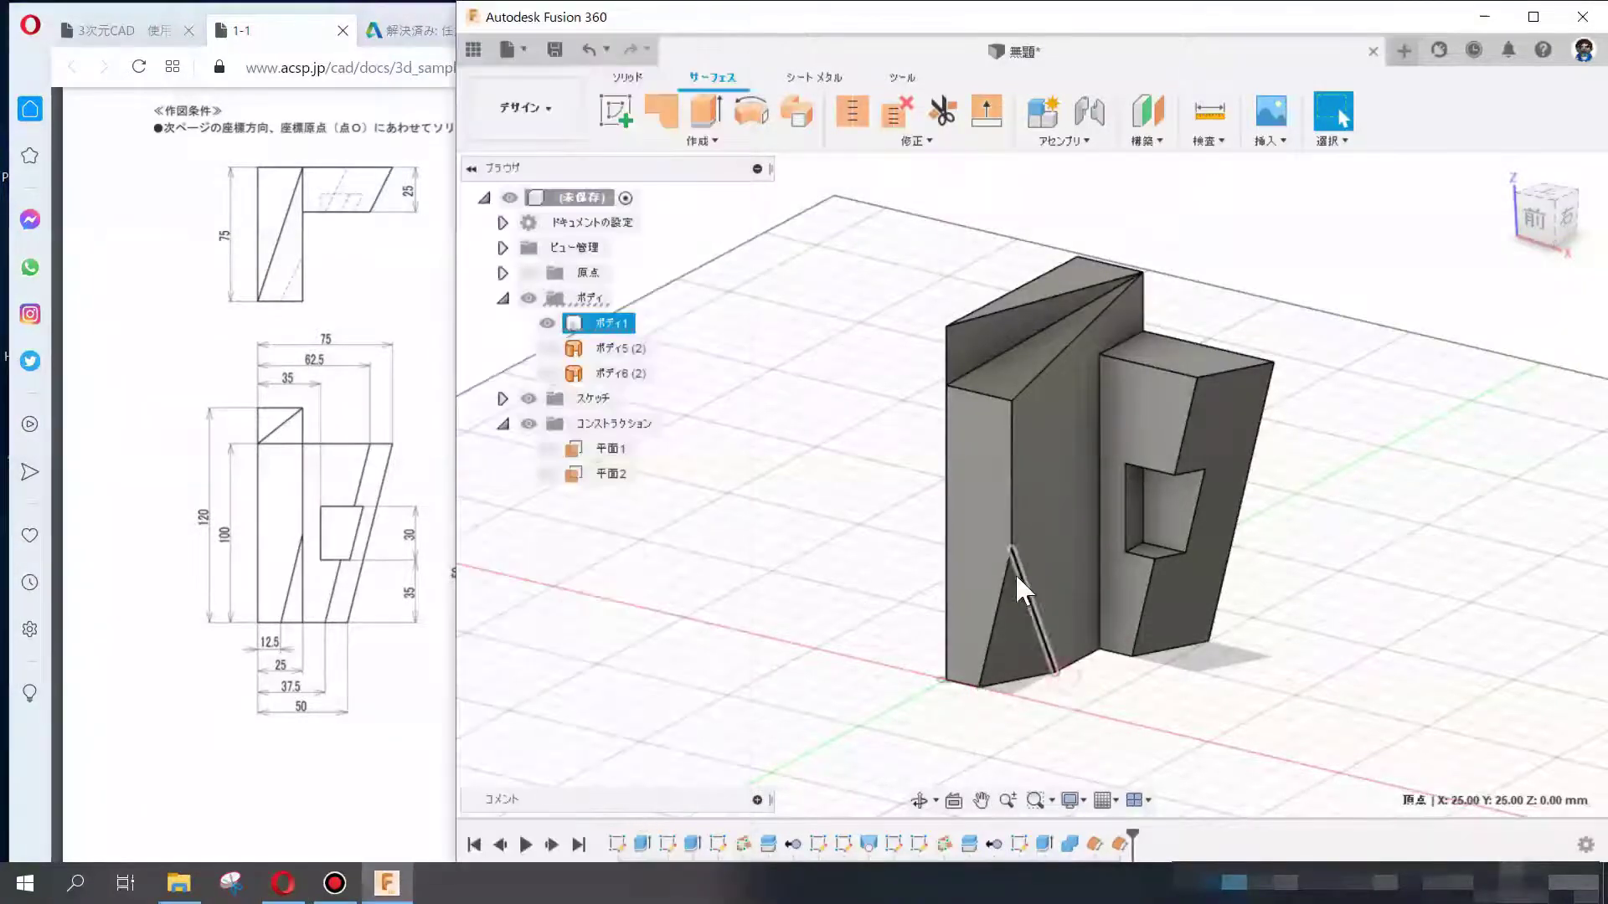
{"action": "left_click", "coordinate": [1026, 741]}
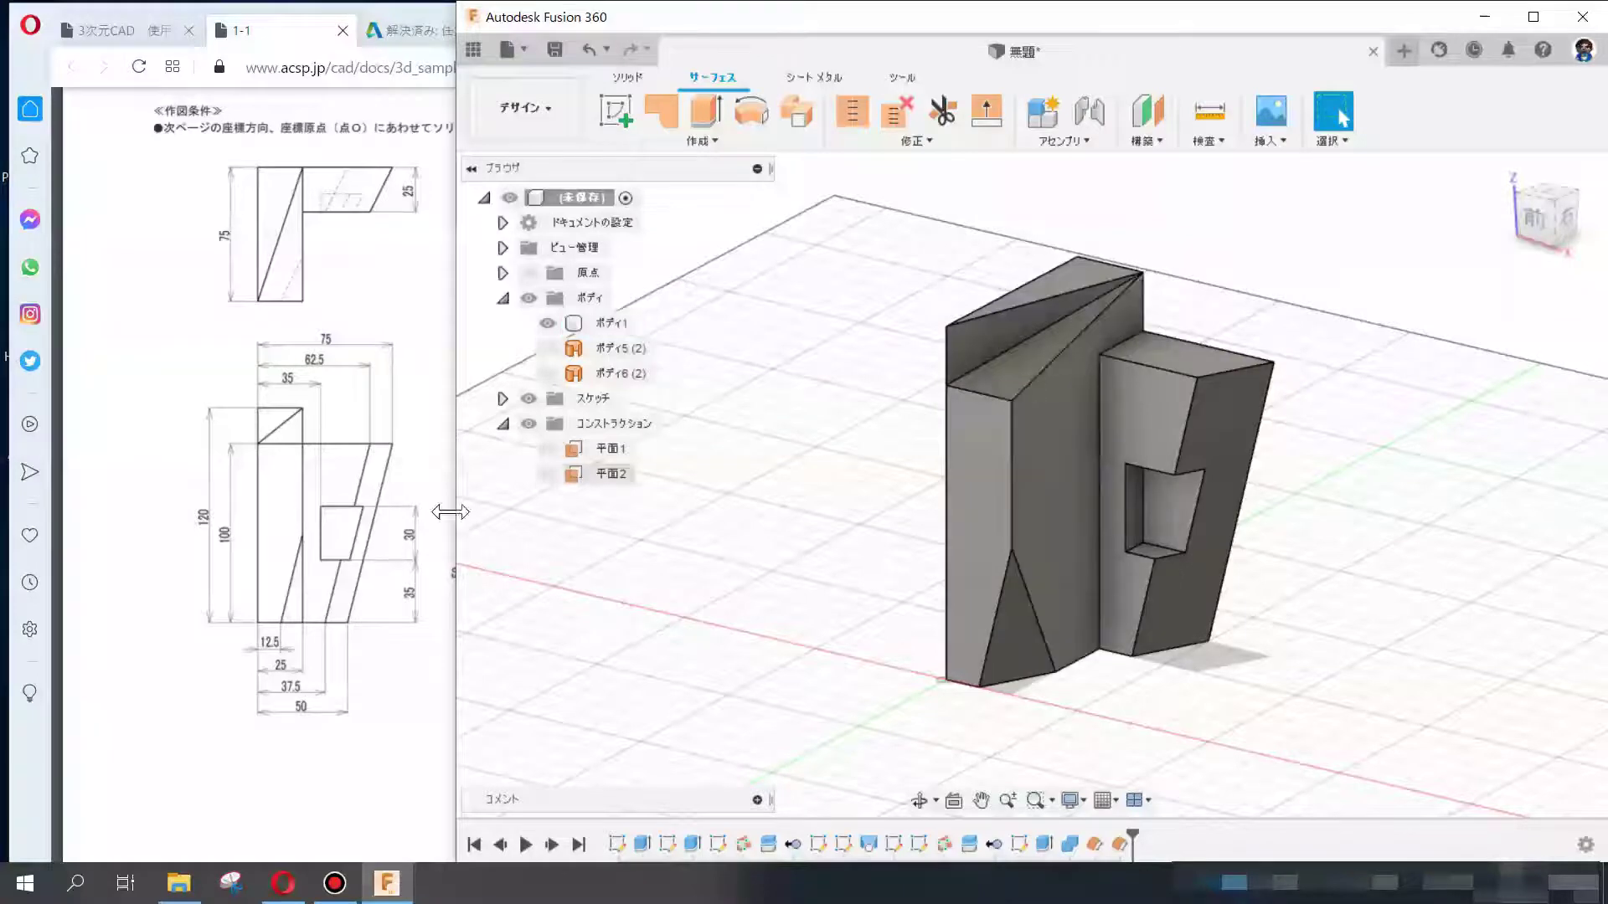
{"action": "left_click", "coordinate": [325, 506]}
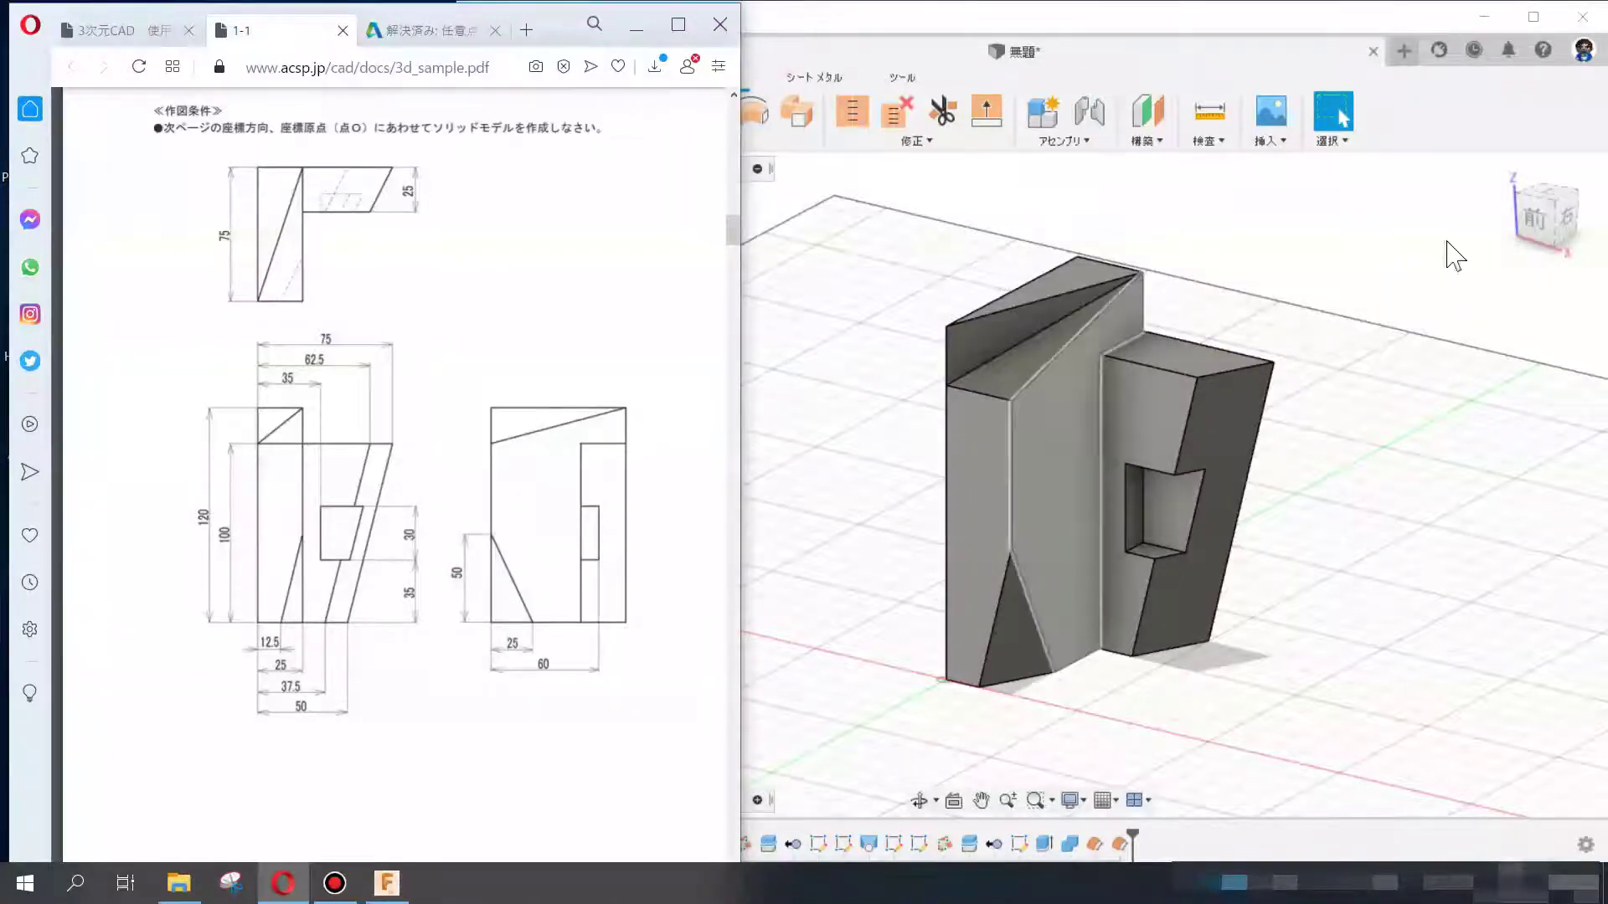
{"action": "left_click", "coordinate": [1489, 242]}
- View the block from the Right, return to 3D, and select the top triangular face (790.569 mm²)
{"action": "left_click", "coordinate": [1564, 216]}
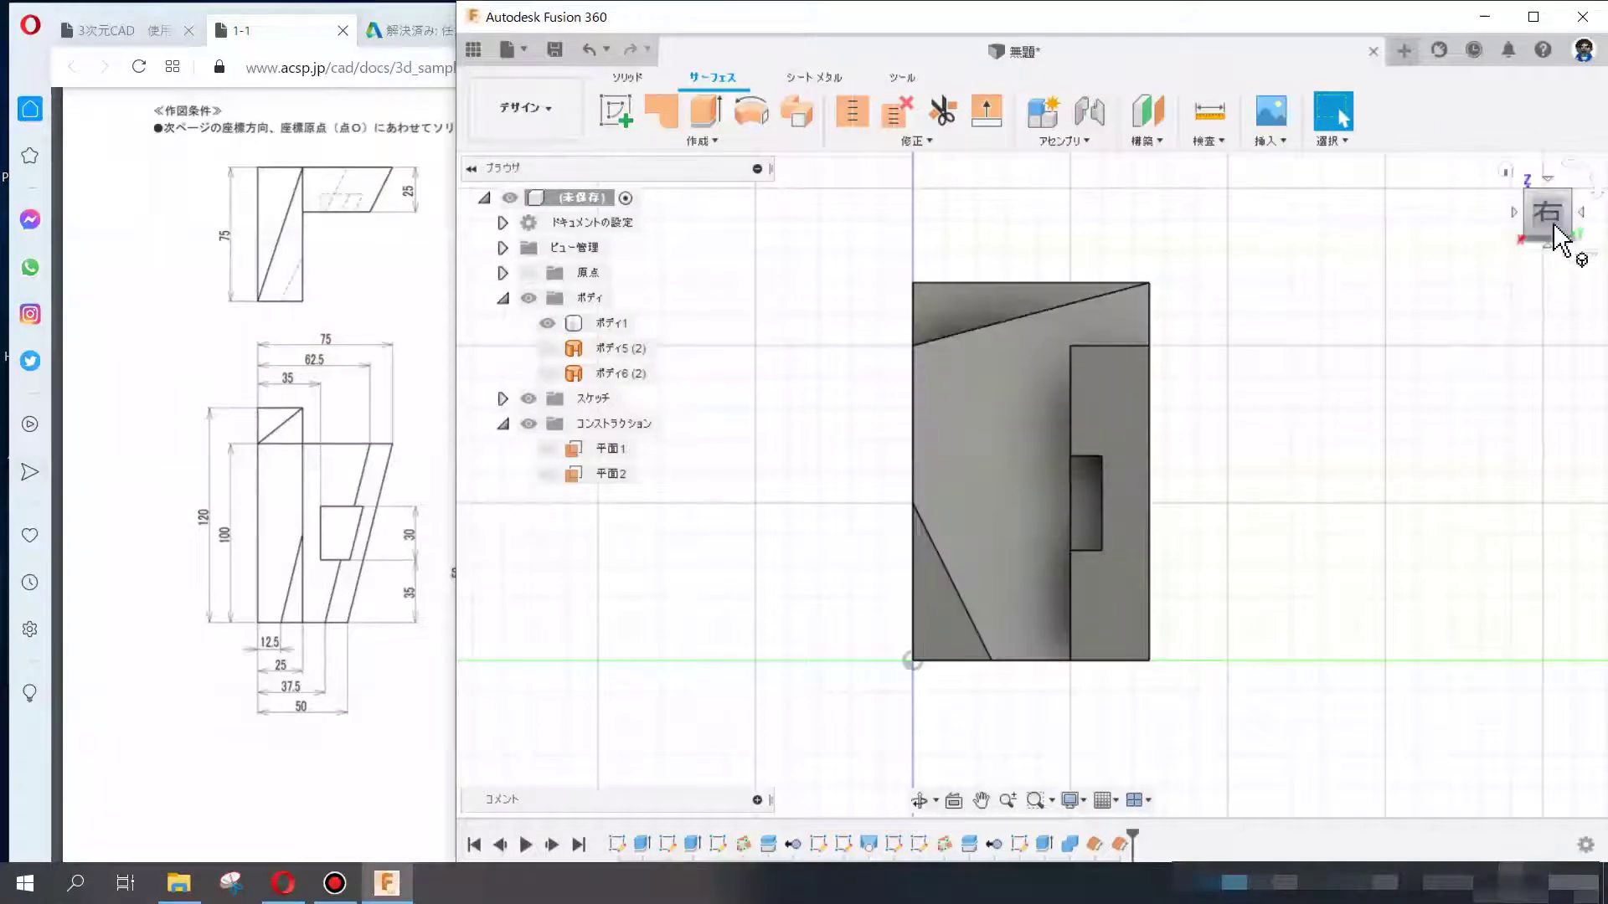
{"action": "mouse_move", "coordinate": [1031, 484]}
{"action": "middle_mouse_down", "text": "shift"}
{"action": "mouse_move", "coordinate": [938, 452]}
{"action": "mouse_move", "coordinate": [934, 335]}
{"action": "middle_mouse_up", "text": "shift"}
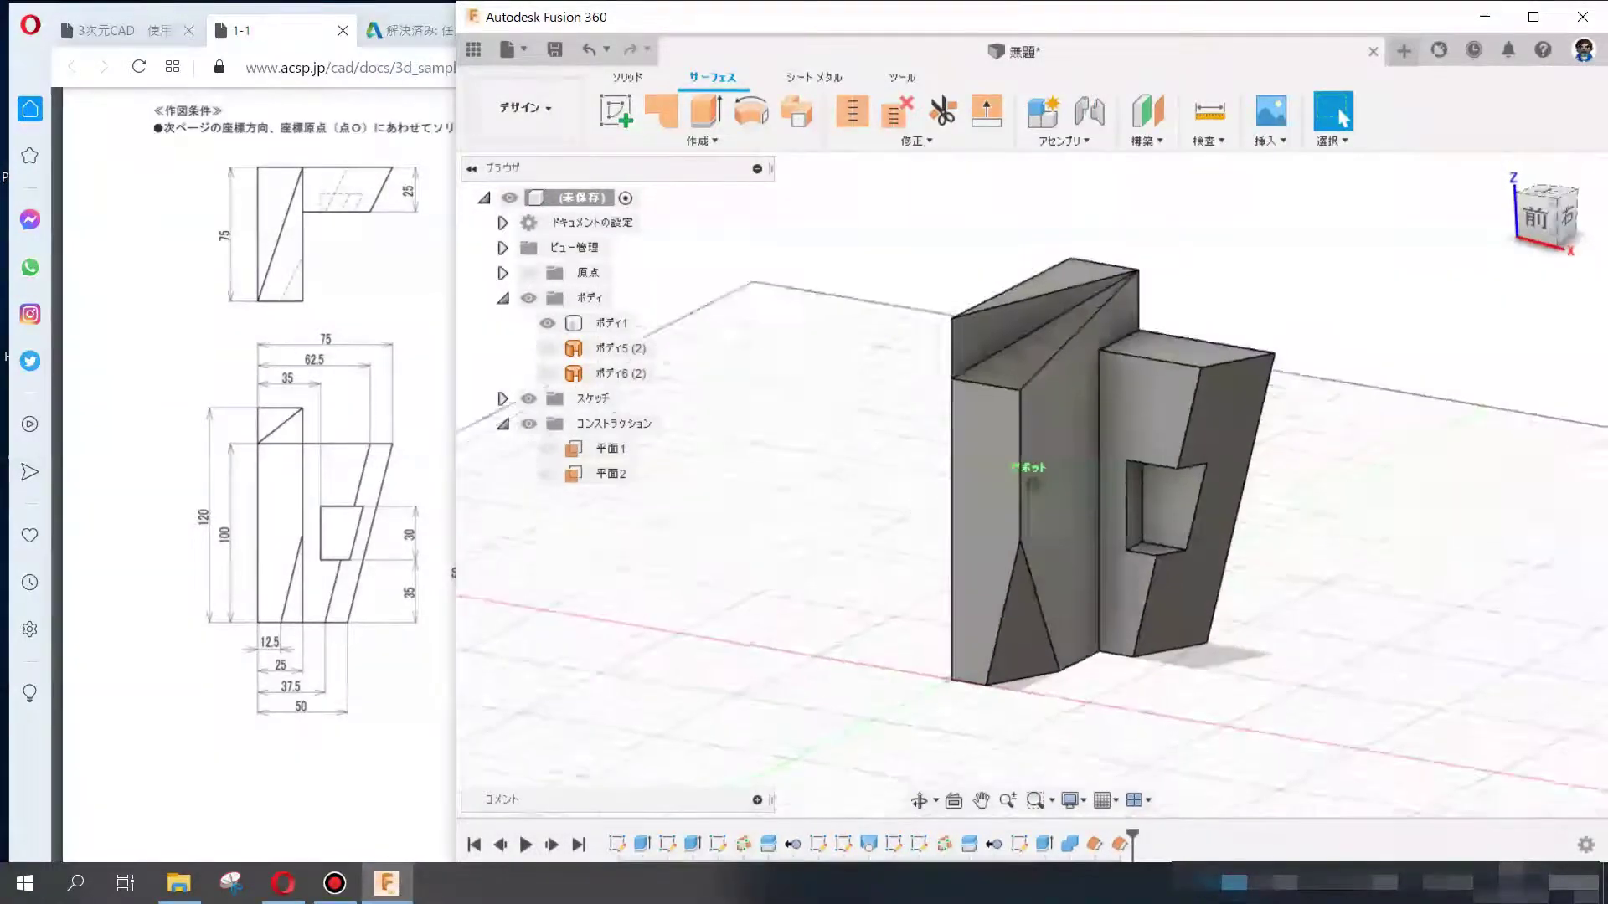
{"action": "left_click", "coordinate": [963, 330]}
{"action": "left_click", "coordinate": [915, 422]}
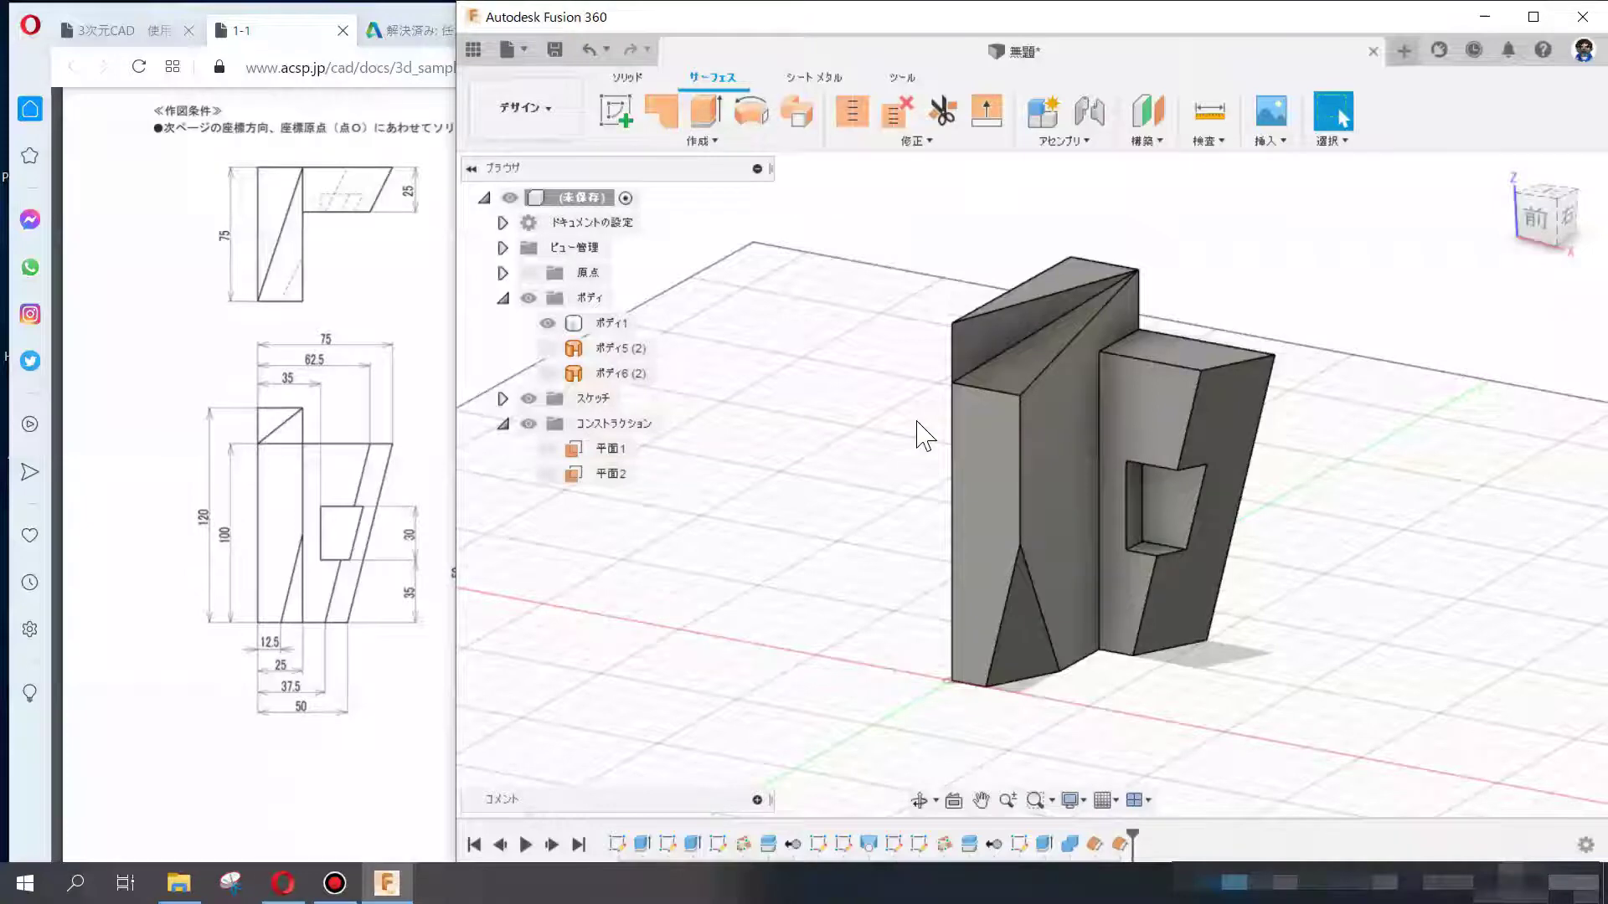
{"action": "left_click", "coordinate": [968, 333]}
{"action": "left_click", "coordinate": [628, 77]}
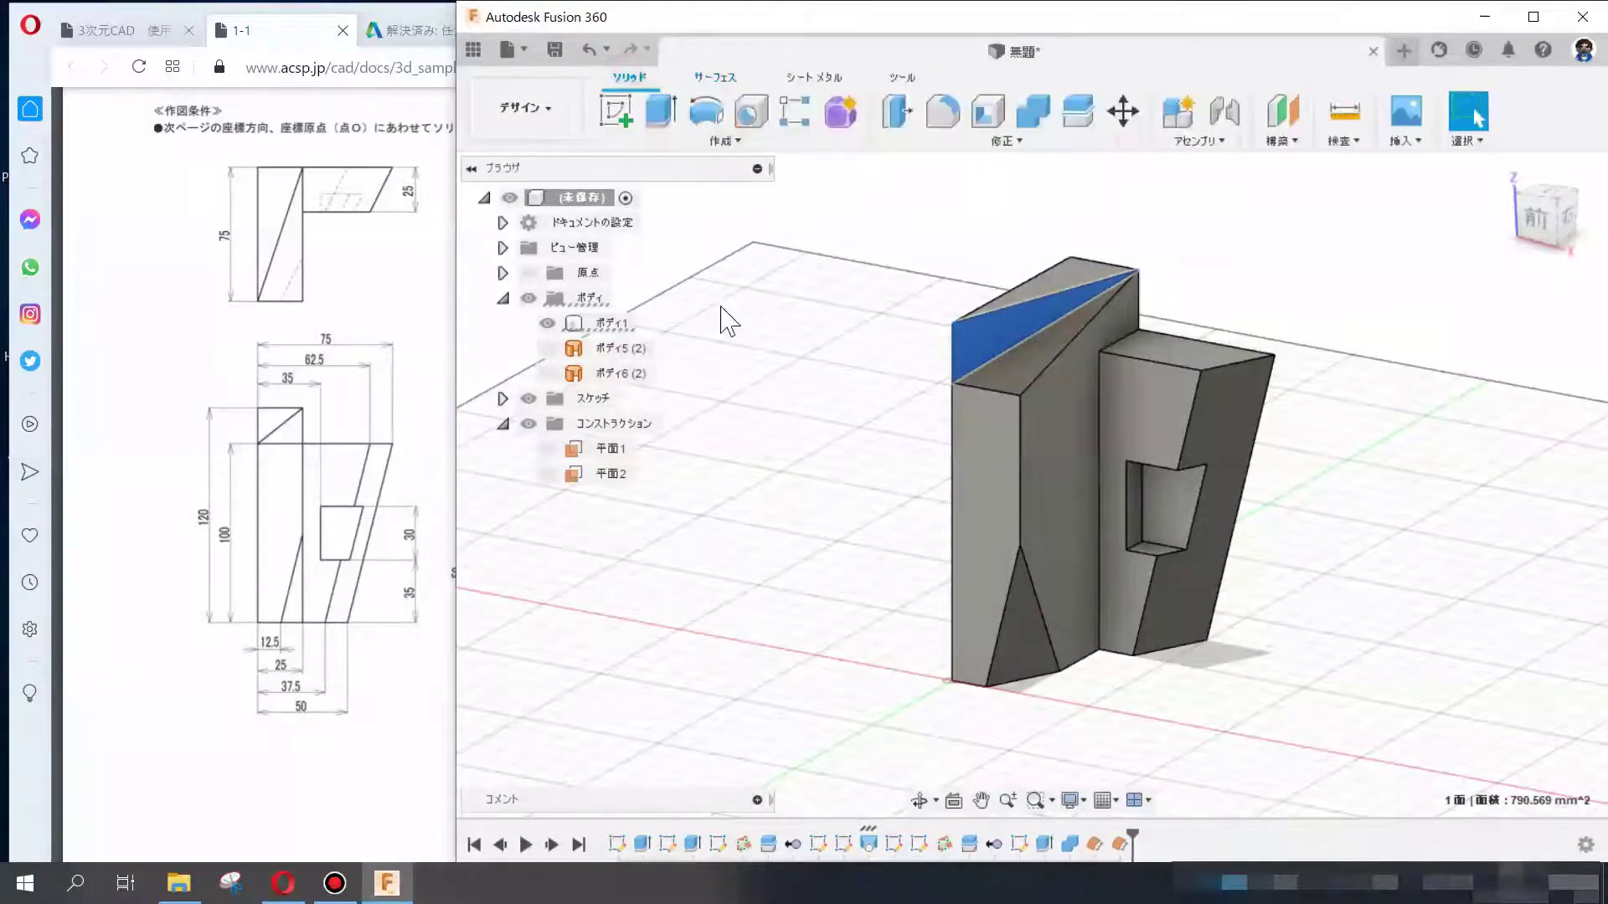
- Delete both triangular top faces so the block has a flat top, and sketch on it
{"action": "left_click", "coordinate": [1012, 366], "text": "ctrl"}
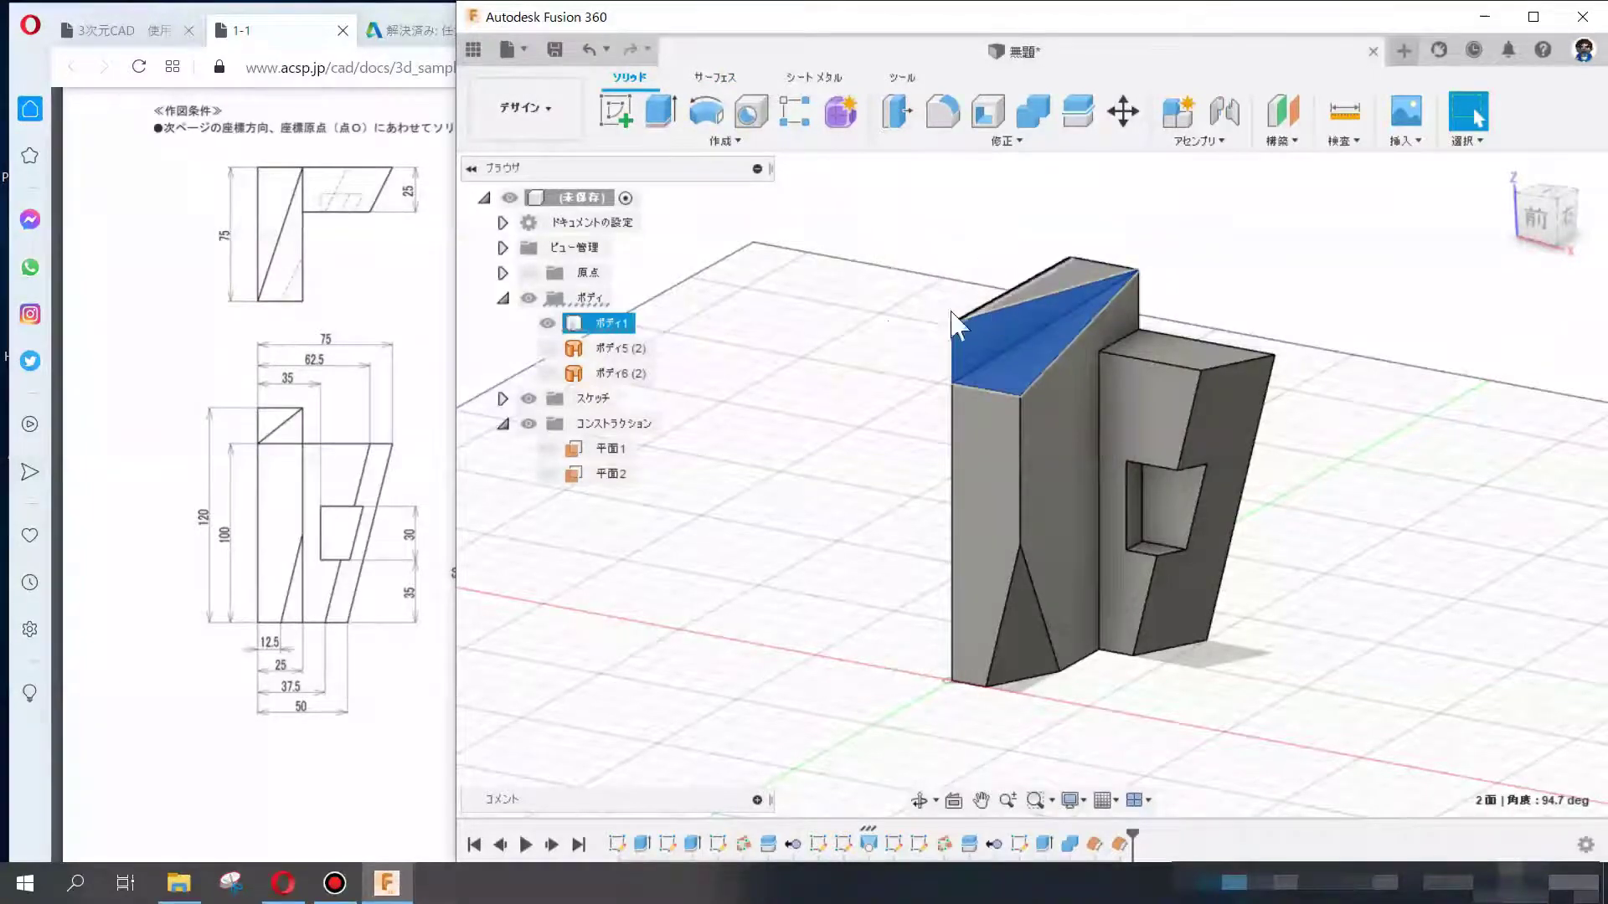
{"action": "key", "text": "Delete"}
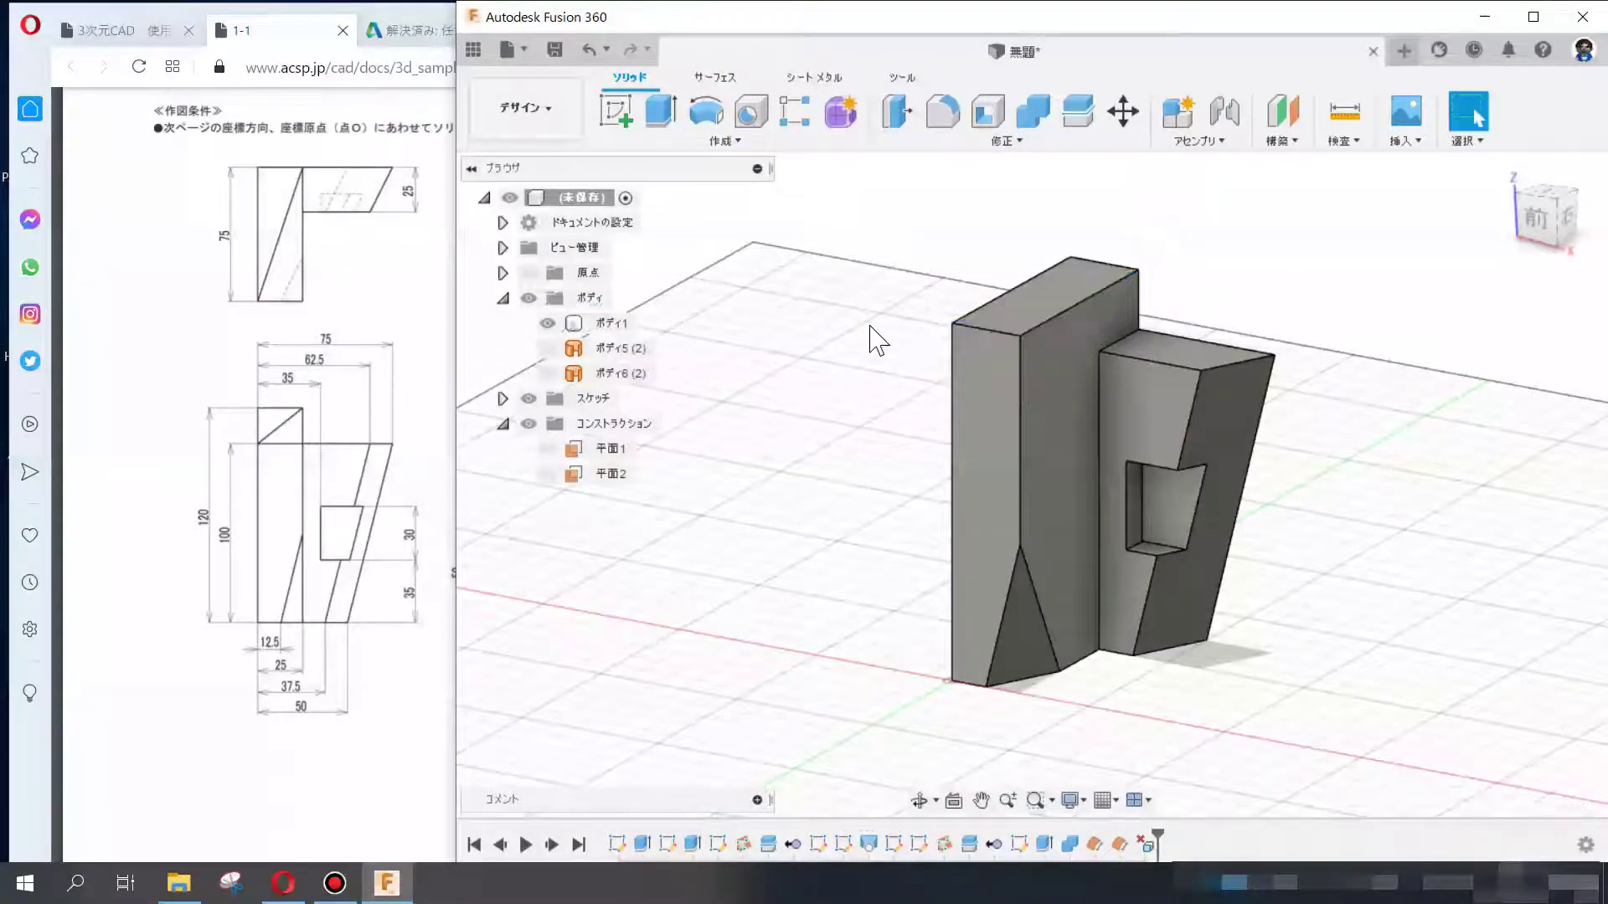
{"action": "left_click", "coordinate": [615, 109]}
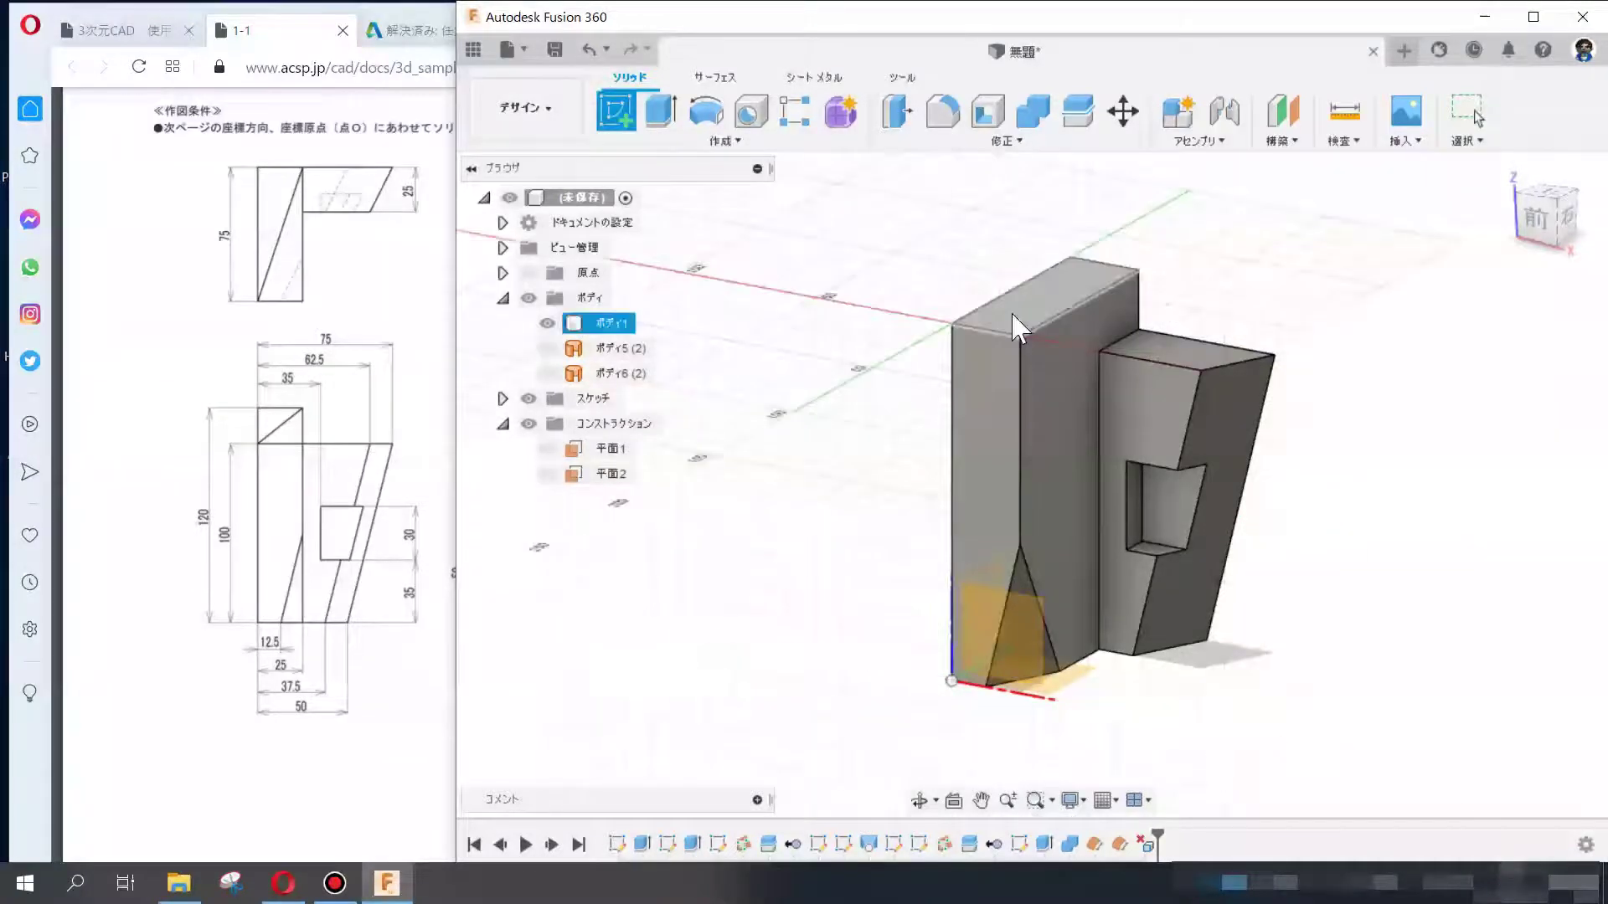
{"action": "left_click", "coordinate": [1014, 318]}
- Draw a diagonal line across the top from the top-right corner to the origin
{"action": "key", "text": "l"}
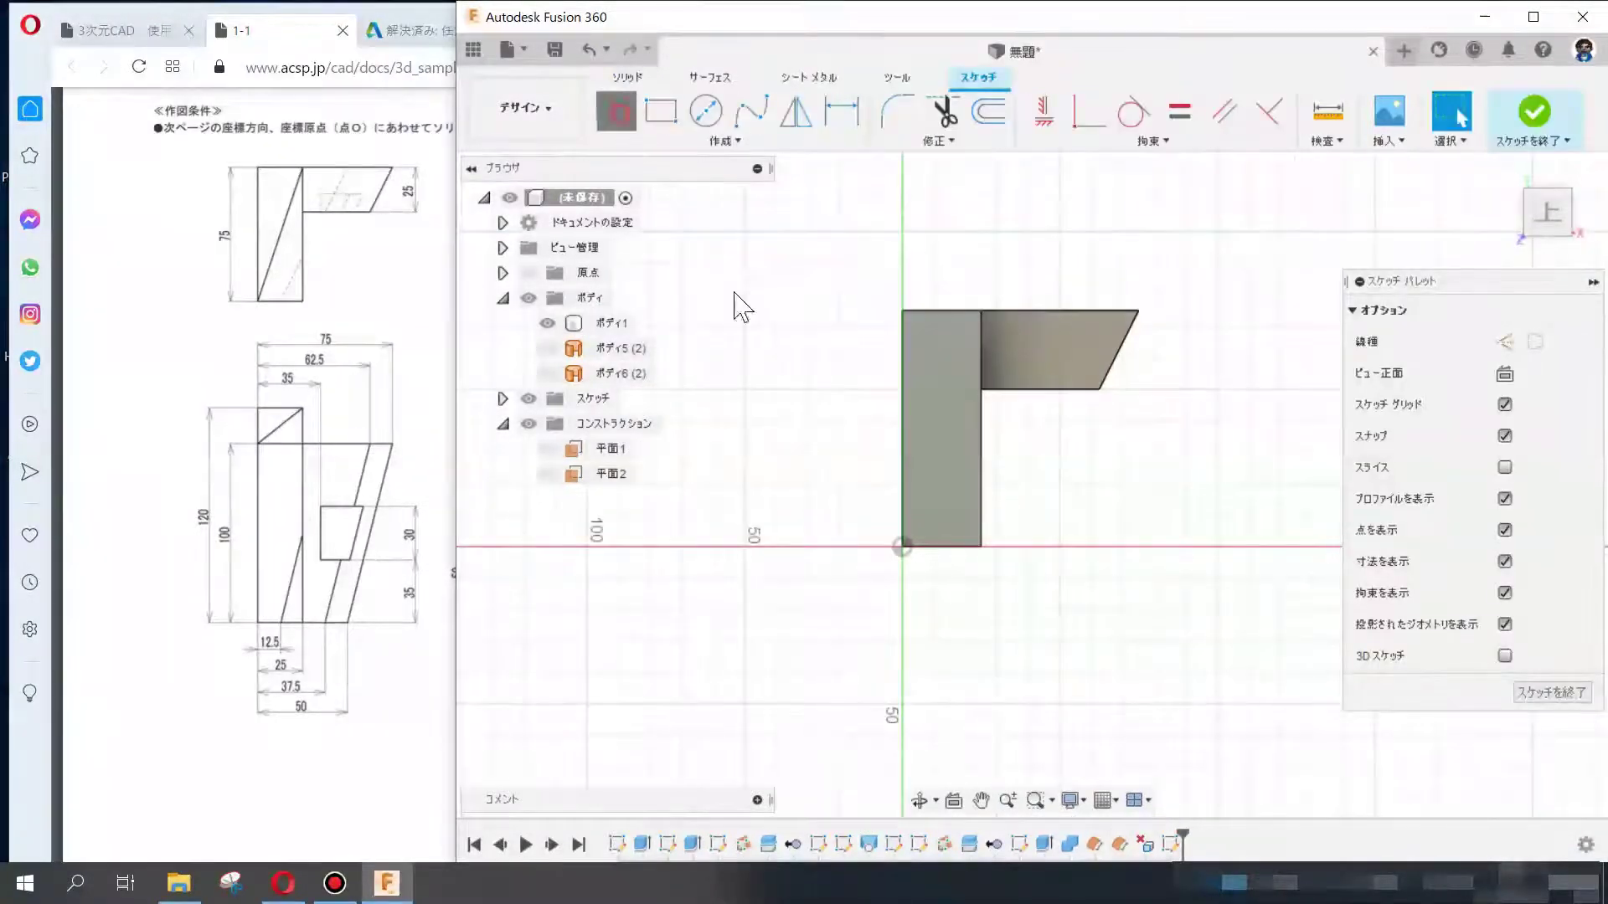
{"action": "left_click", "coordinate": [981, 311]}
{"action": "double_click", "coordinate": [902, 547]}
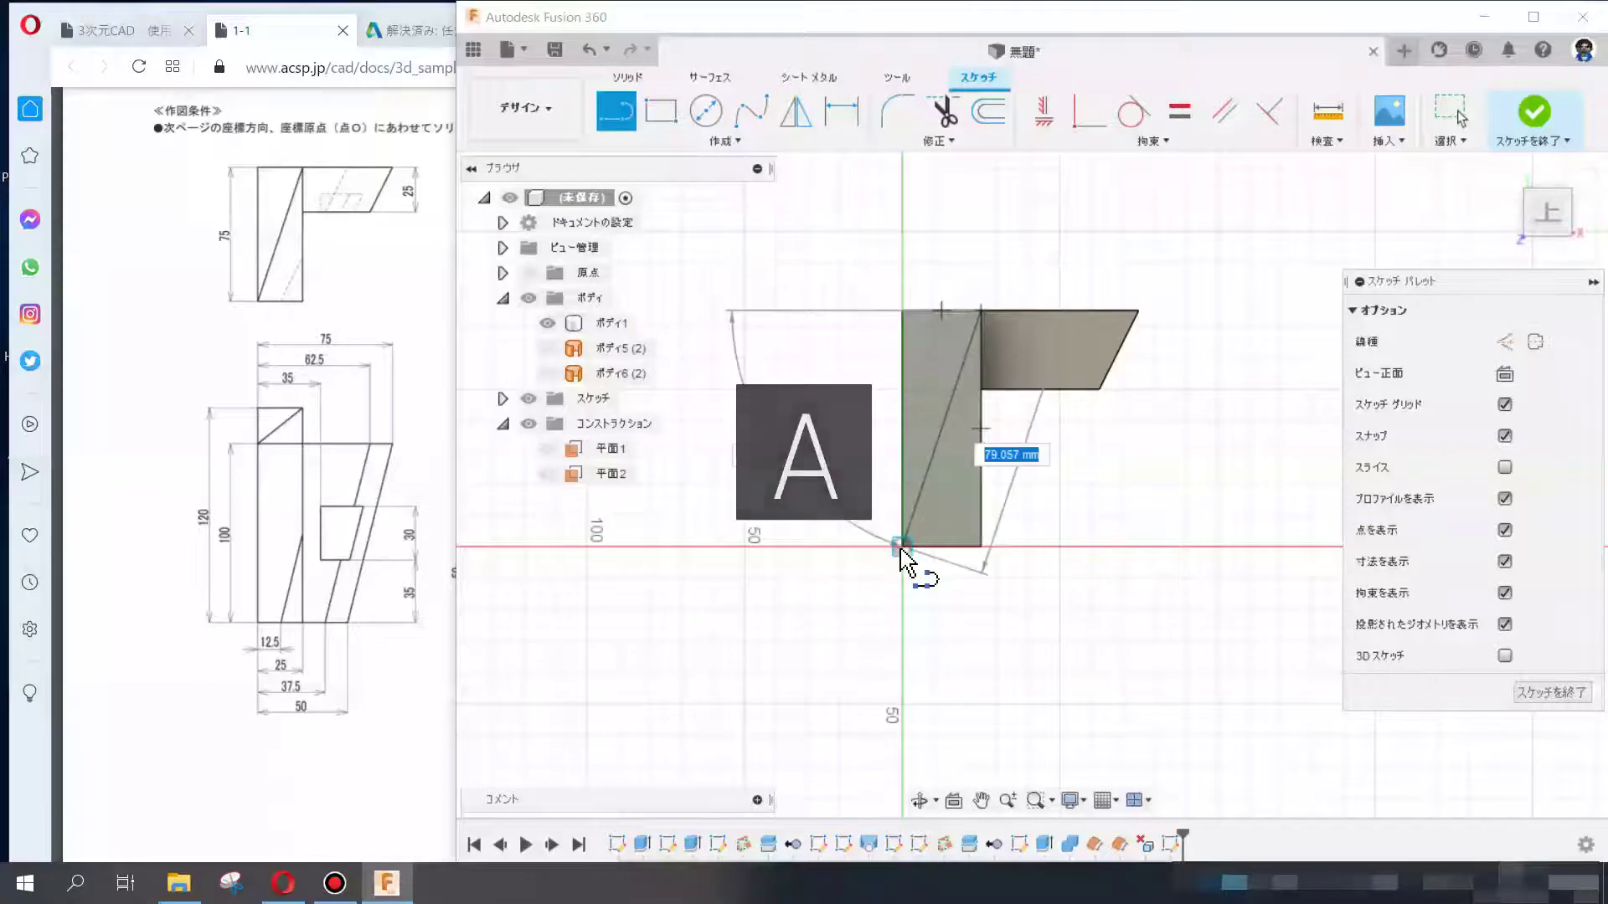
{"action": "left_click", "coordinate": [1512, 150]}
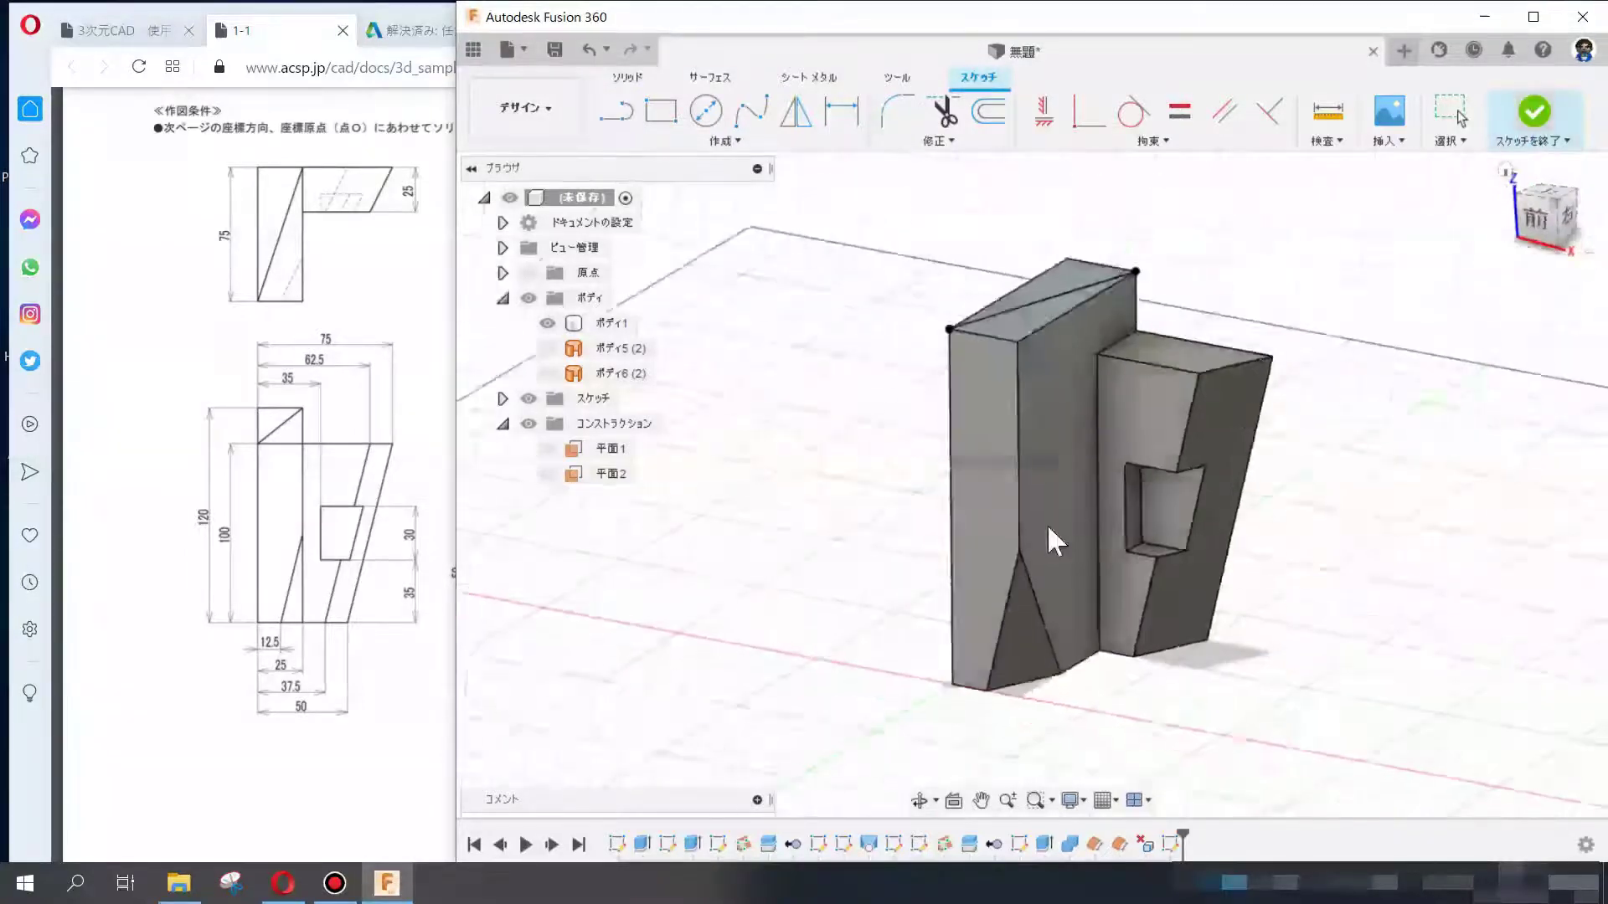
{"action": "left_click", "coordinate": [1076, 327]}
{"action": "left_click", "coordinate": [624, 130]}
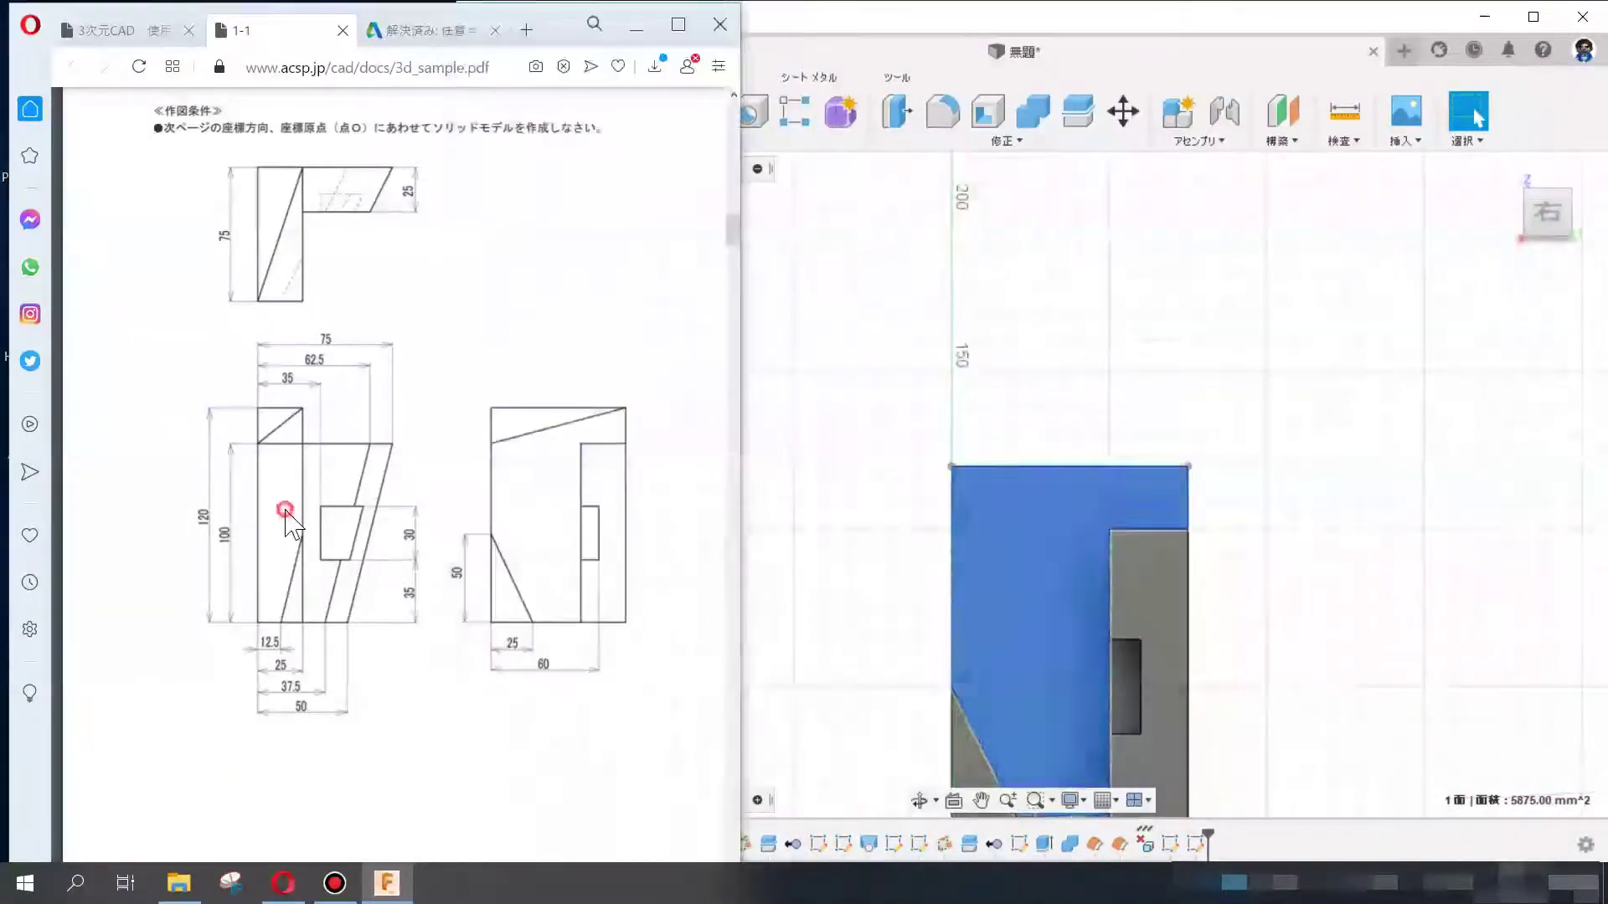
- On the side face, draw a sloped line from the top-right corner to the left edge
{"action": "left_click", "coordinate": [276, 520]}
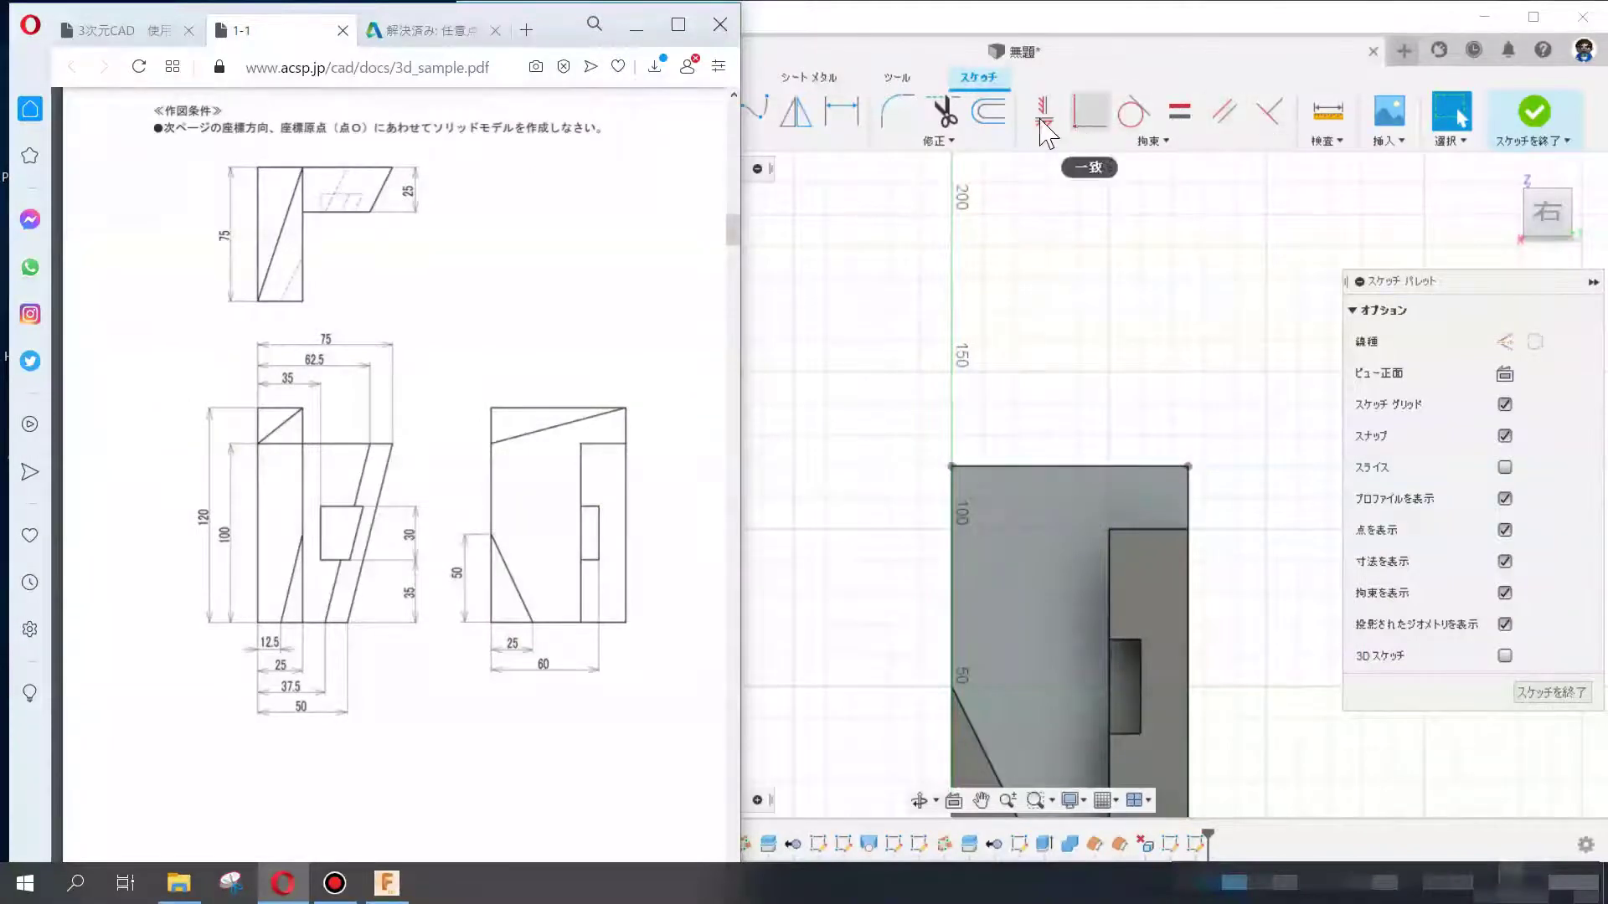
{"action": "left_click", "coordinate": [793, 297]}
{"action": "left_click", "coordinate": [616, 110]}
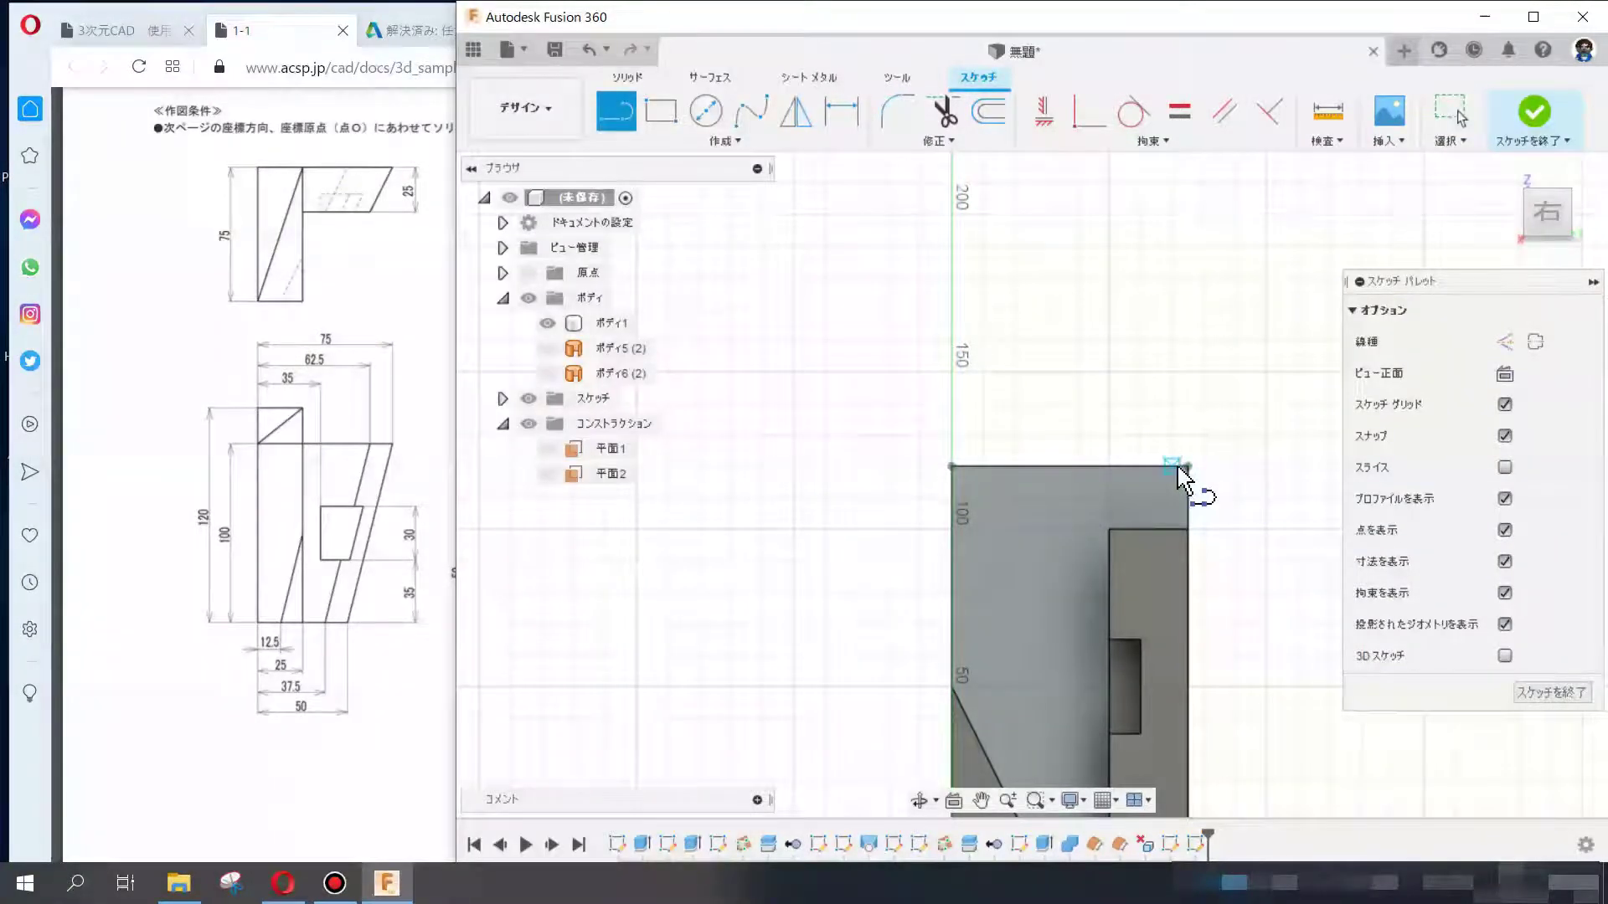
{"action": "left_click", "coordinate": [1185, 467]}
{"action": "left_click", "coordinate": [951, 529]}
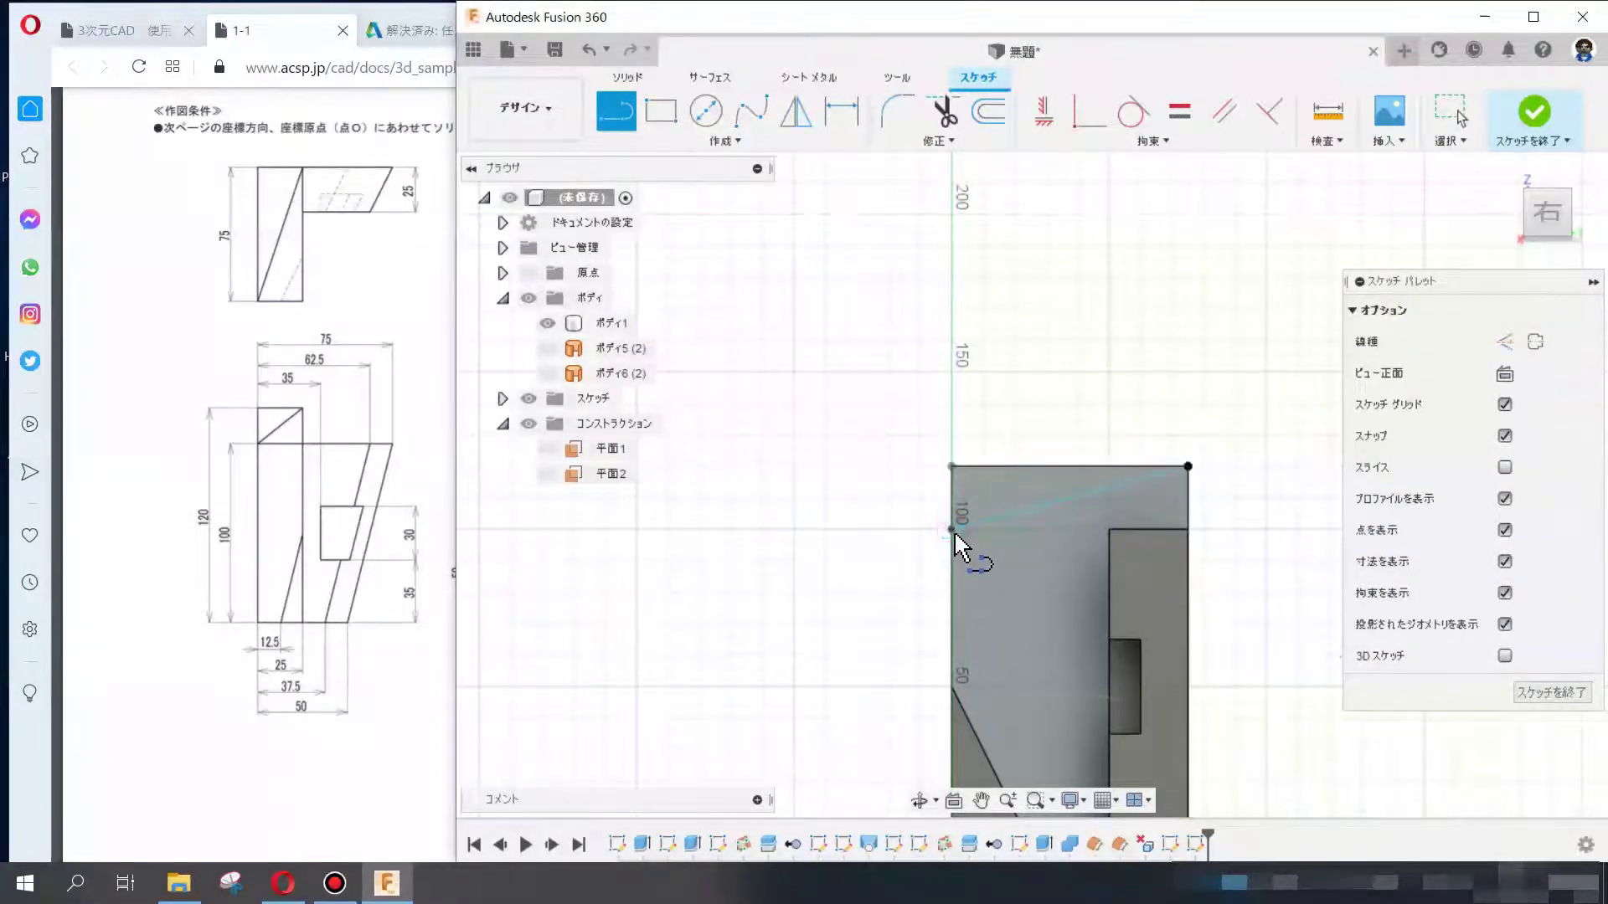
{"action": "key", "text": "Escape"}
- Constrain the 25 mm left-edge segment vertical, check it against the PDF, and finish the sketch
{"action": "left_click", "coordinate": [1044, 111]}
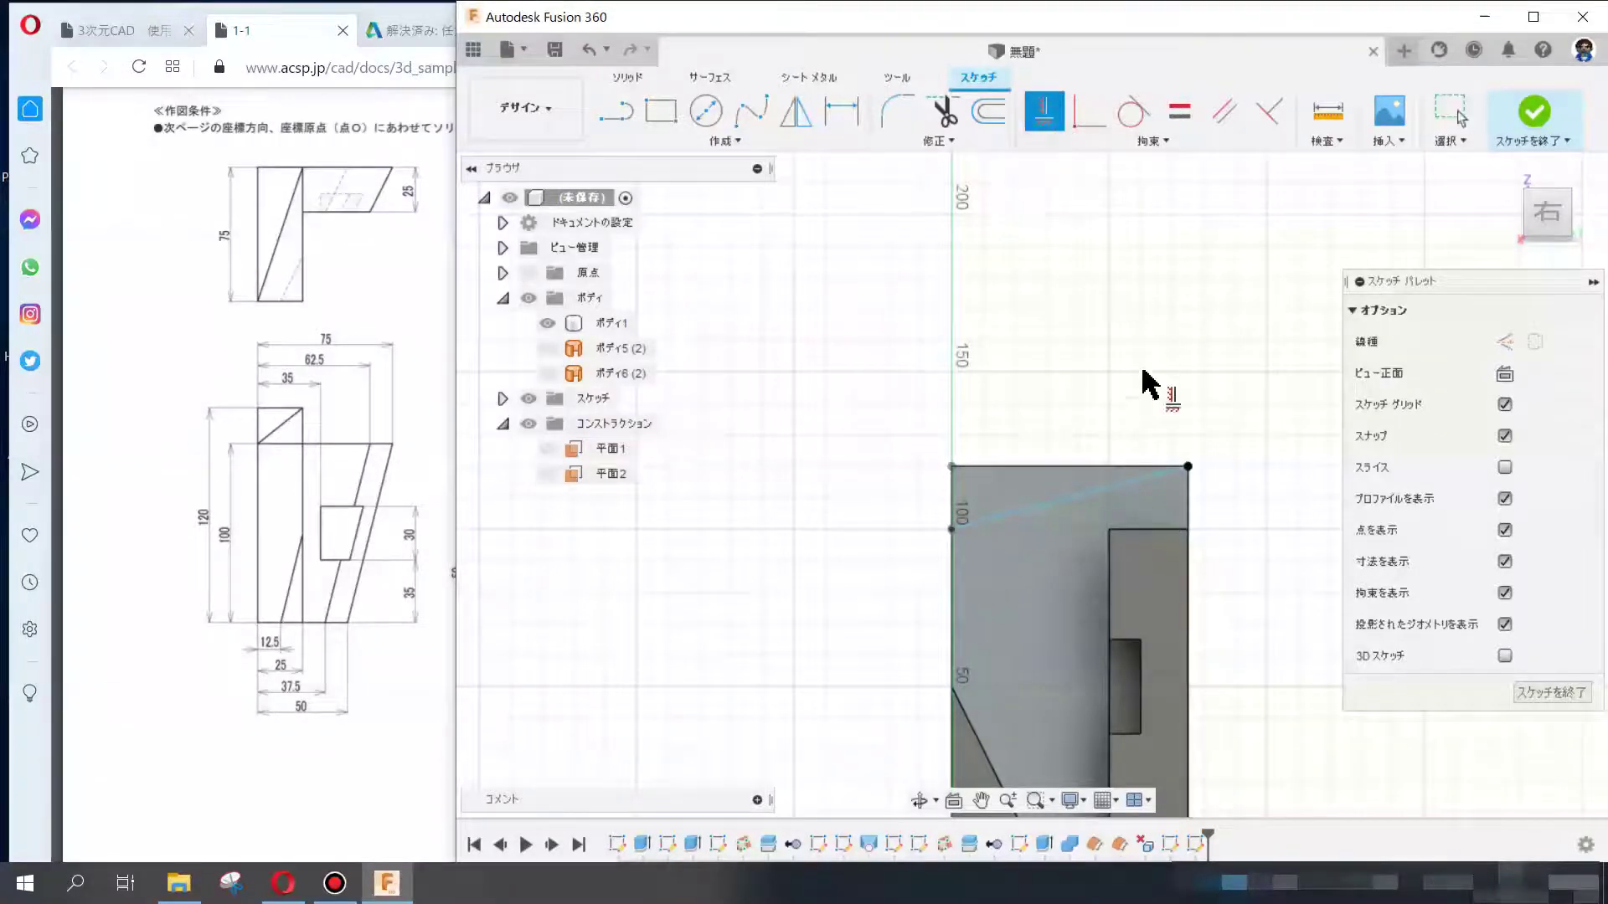
{"action": "left_click", "coordinate": [1078, 121]}
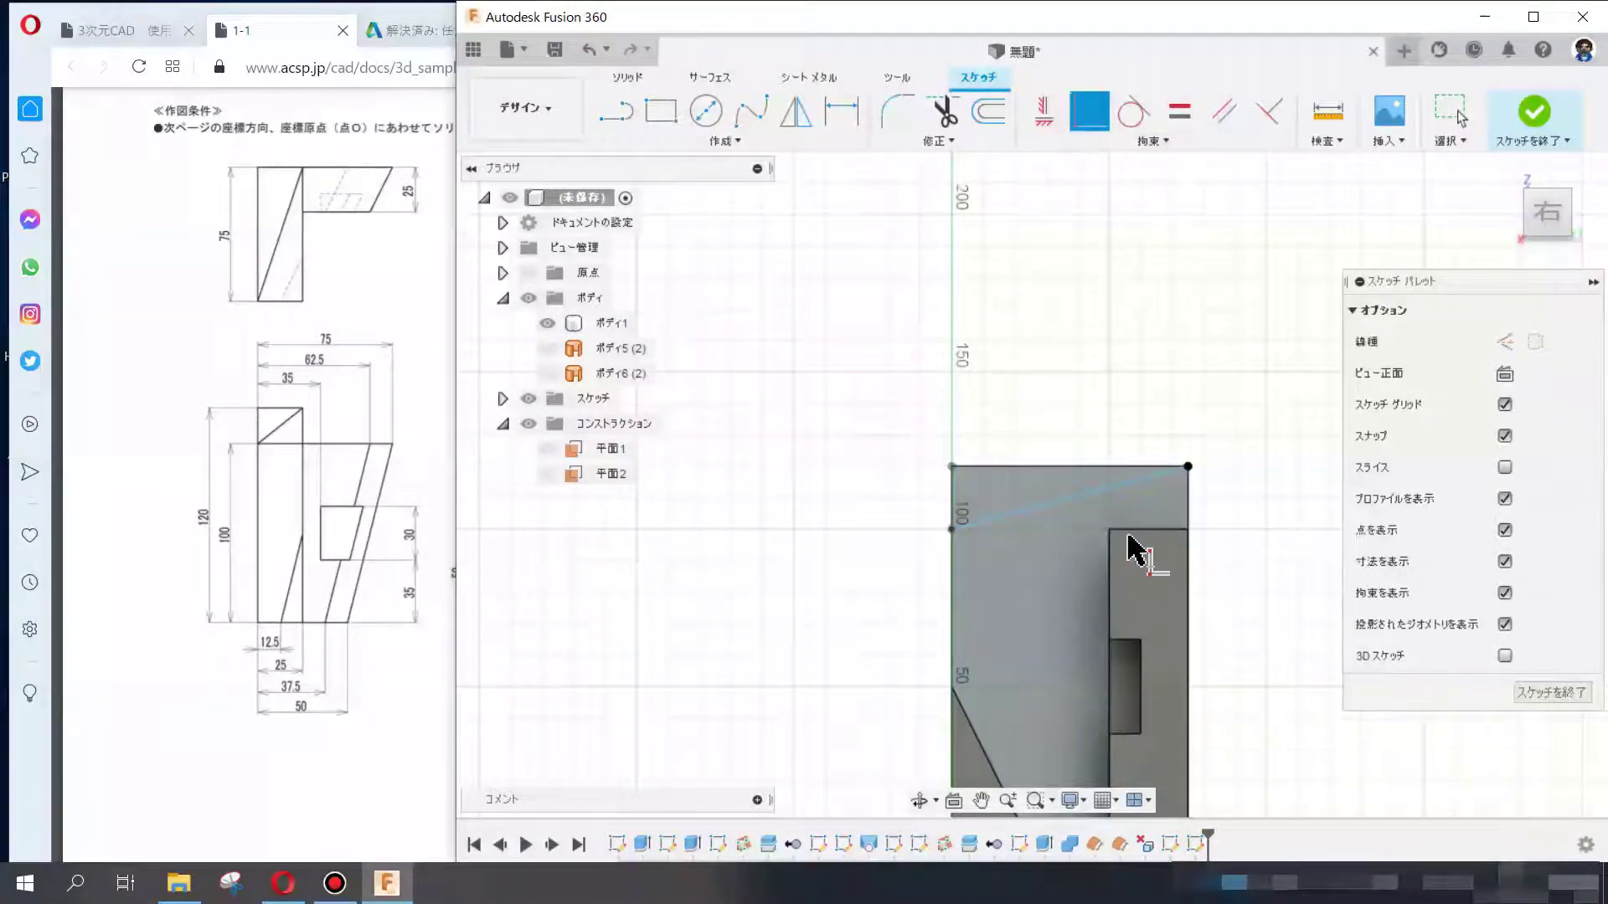
{"action": "left_click", "coordinate": [1143, 530]}
{"action": "left_click", "coordinate": [951, 538]}
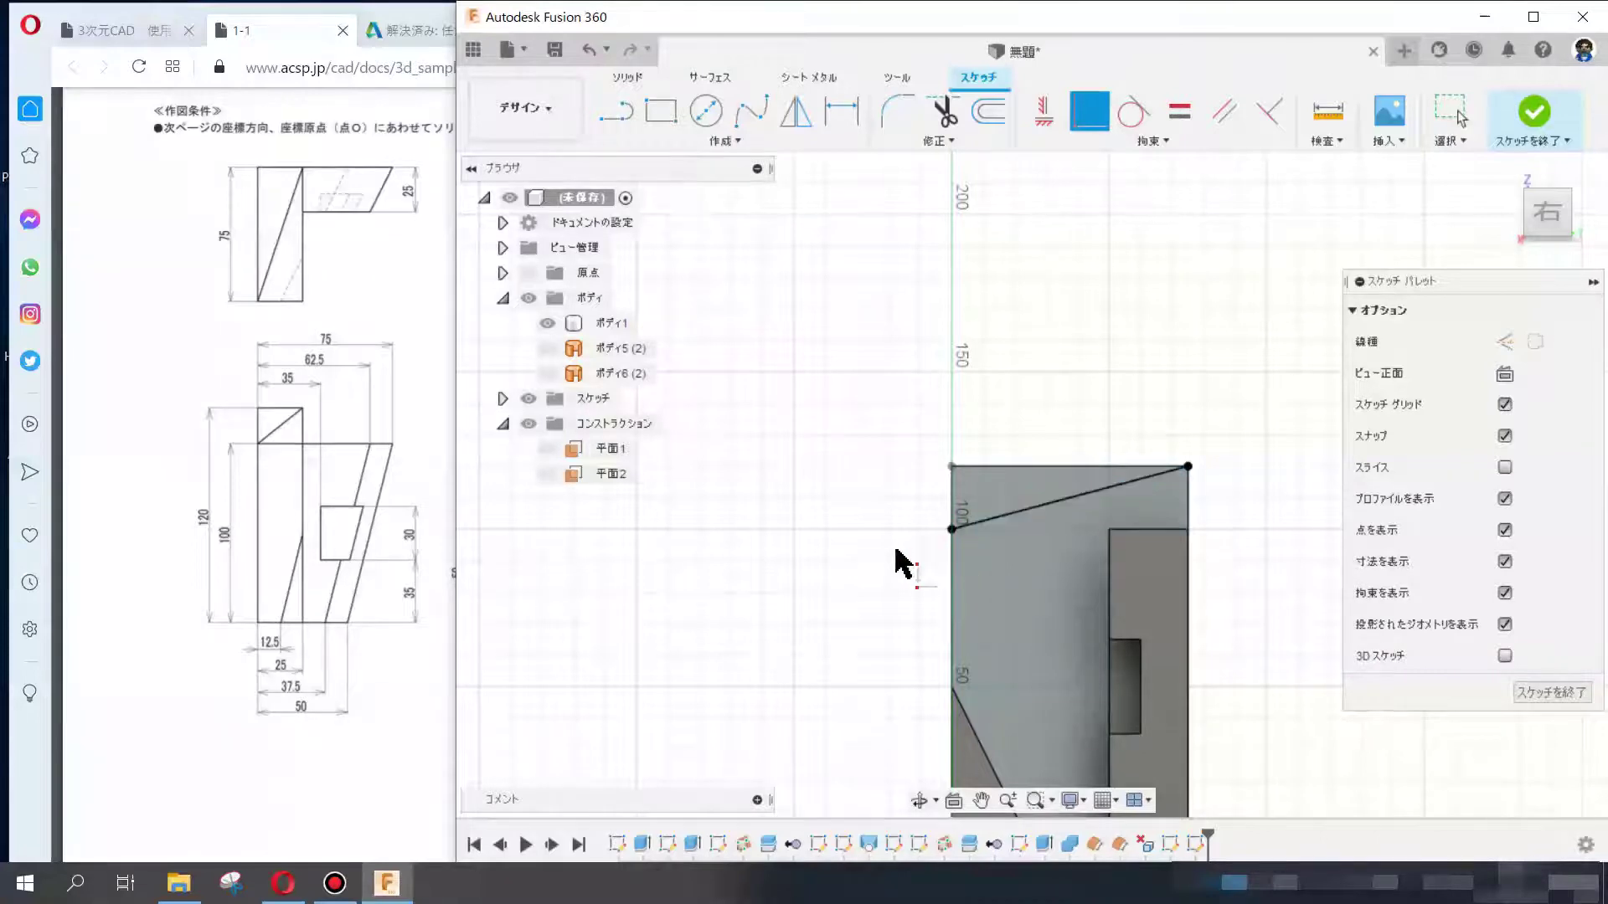
{"action": "left_click", "coordinate": [231, 597]}
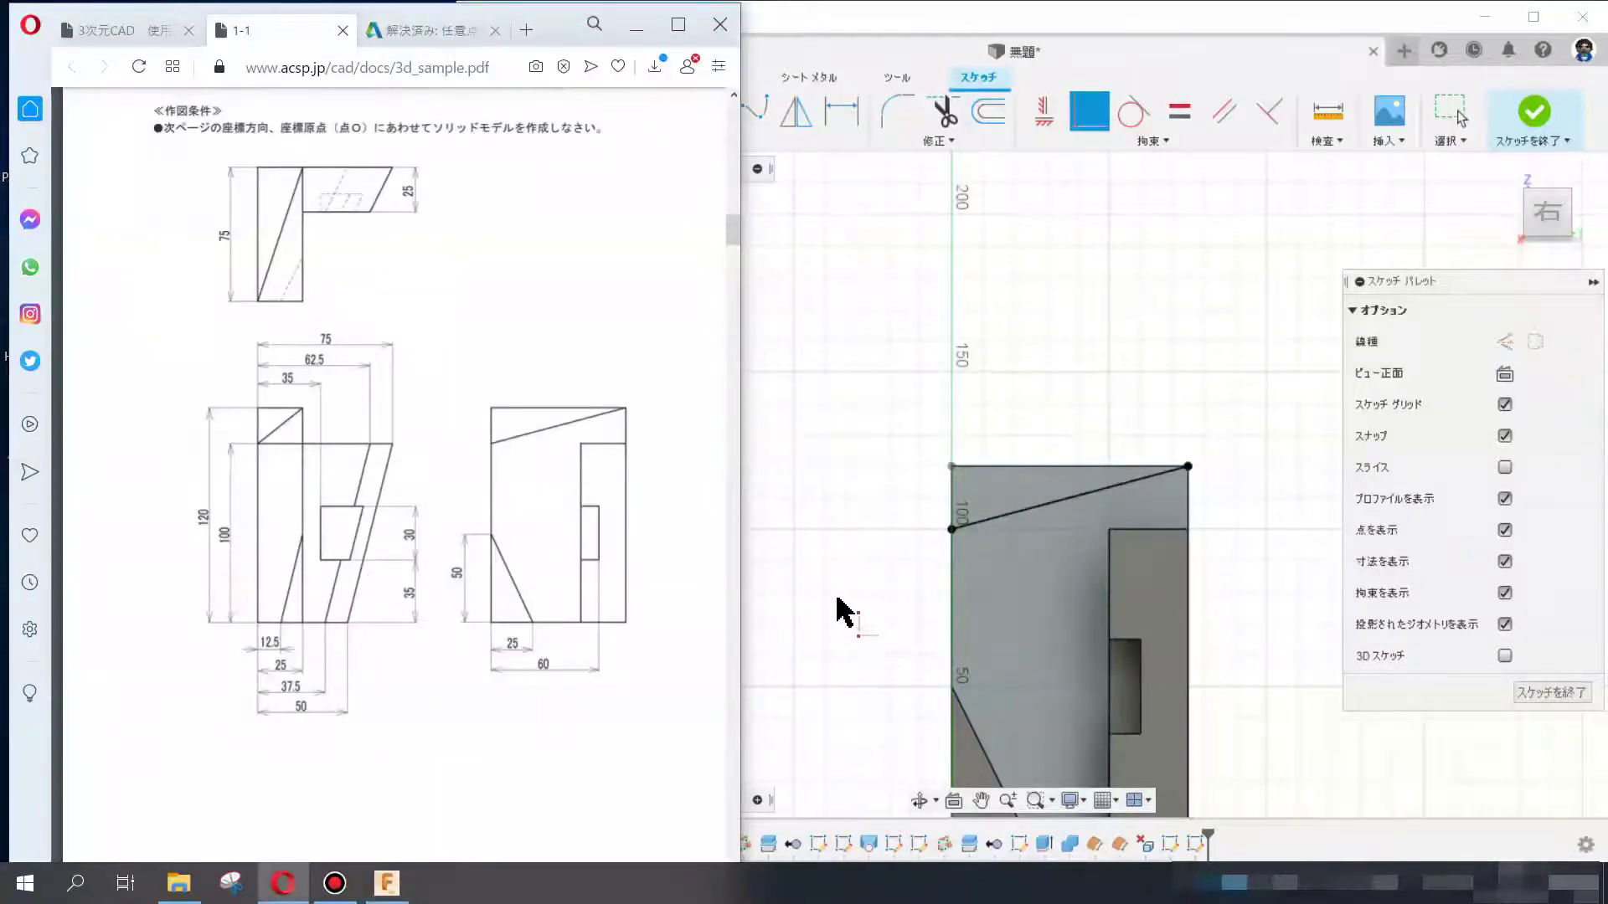
{"action": "middle_click_drag", "start_coordinate": [840, 595], "coordinate": [926, 607], "text": "shift"}
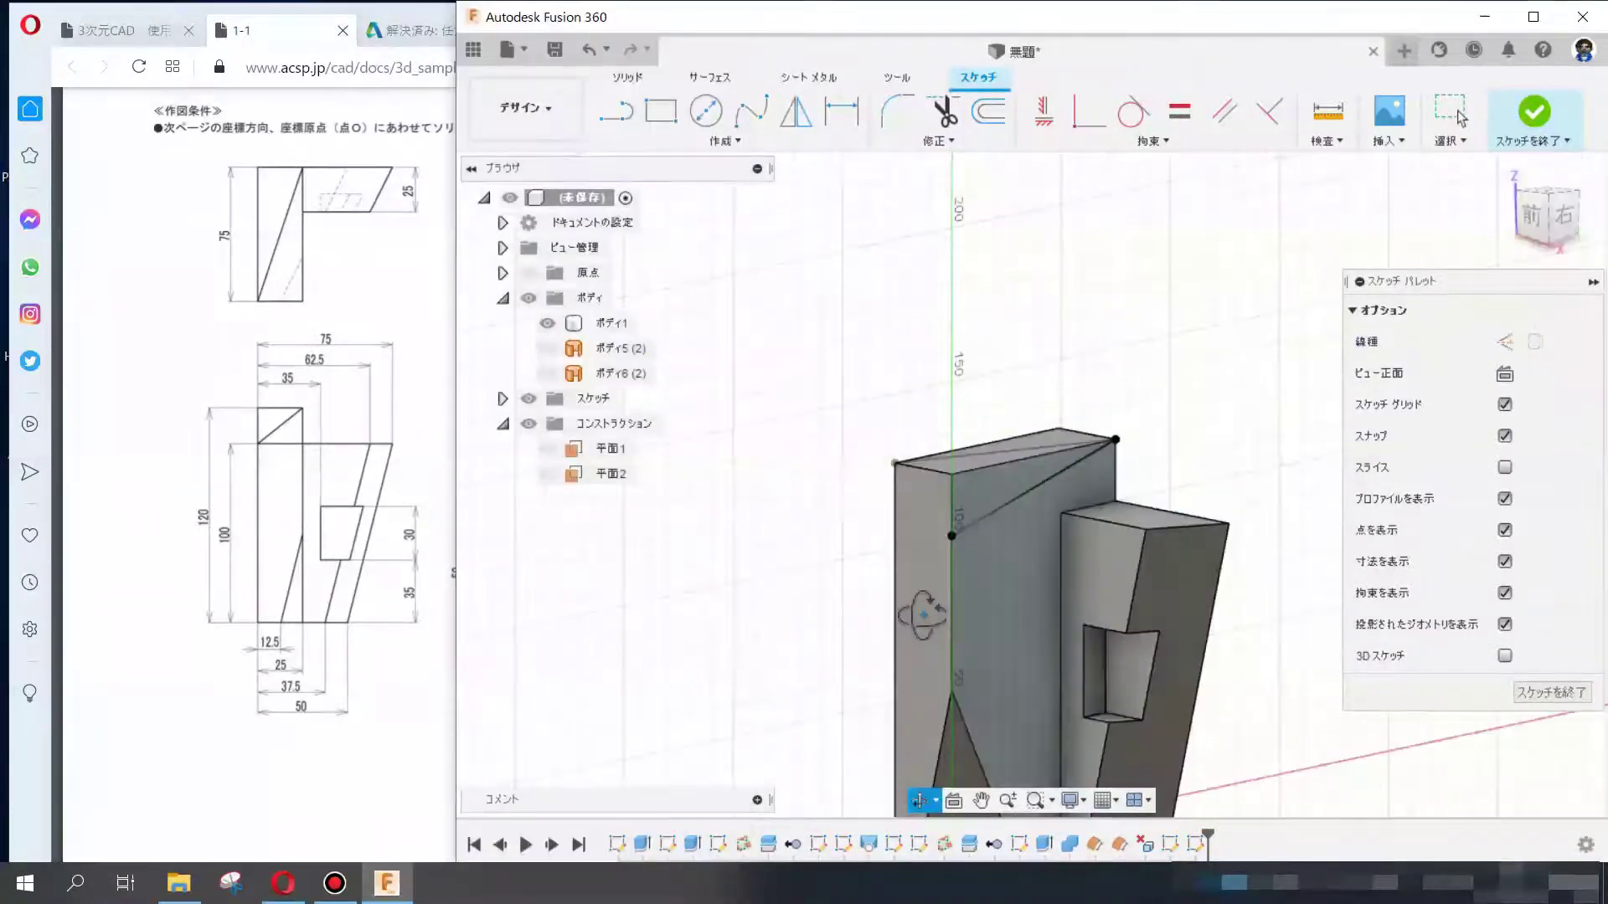
{"action": "left_click", "coordinate": [1532, 113]}
{"action": "middle_click_drag", "start_coordinate": [1248, 324], "coordinate": [1277, 368], "text": "shift"}
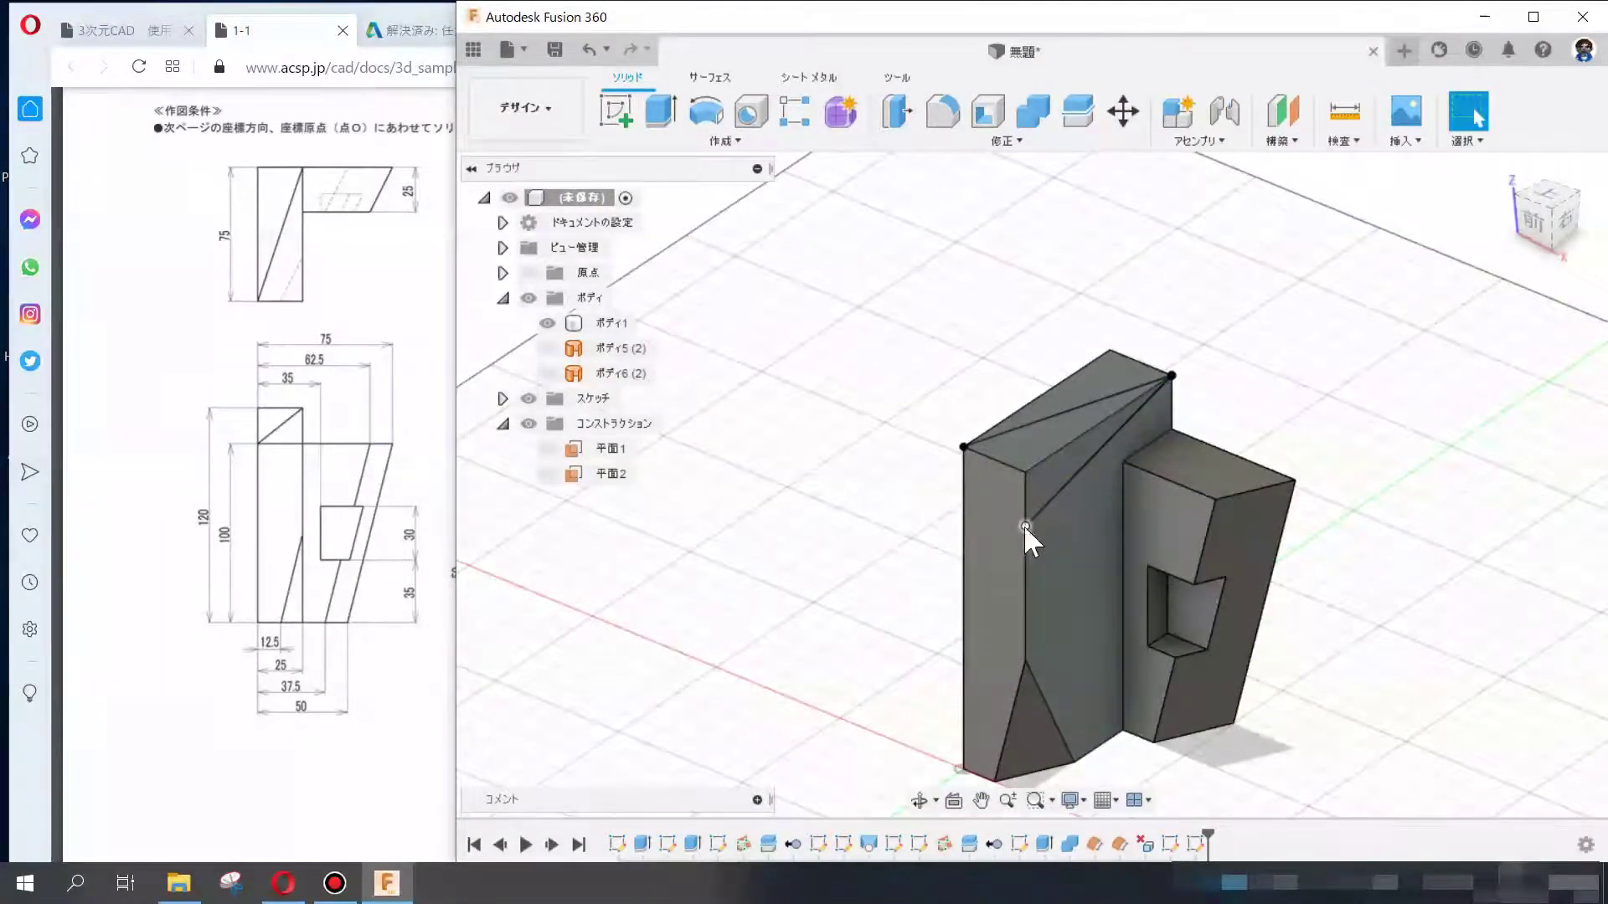
- Create 平面3, a Plane at Angle of 0.0 deg through the block's top diagonal line
{"action": "left_click", "coordinate": [1084, 461]}
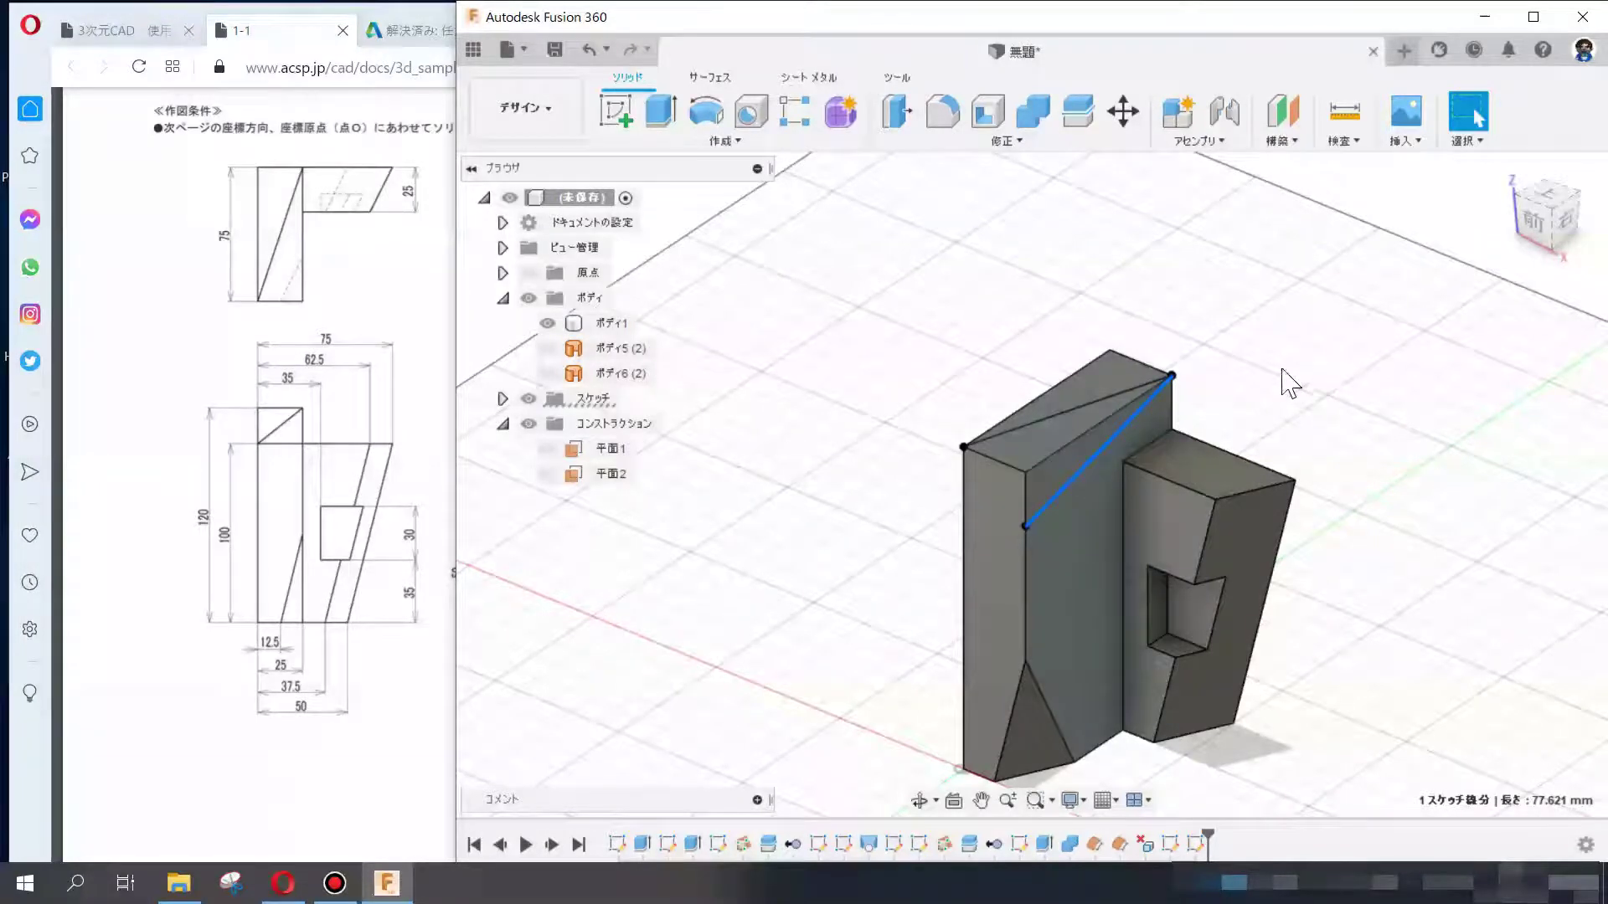
{"action": "left_click", "coordinate": [704, 77]}
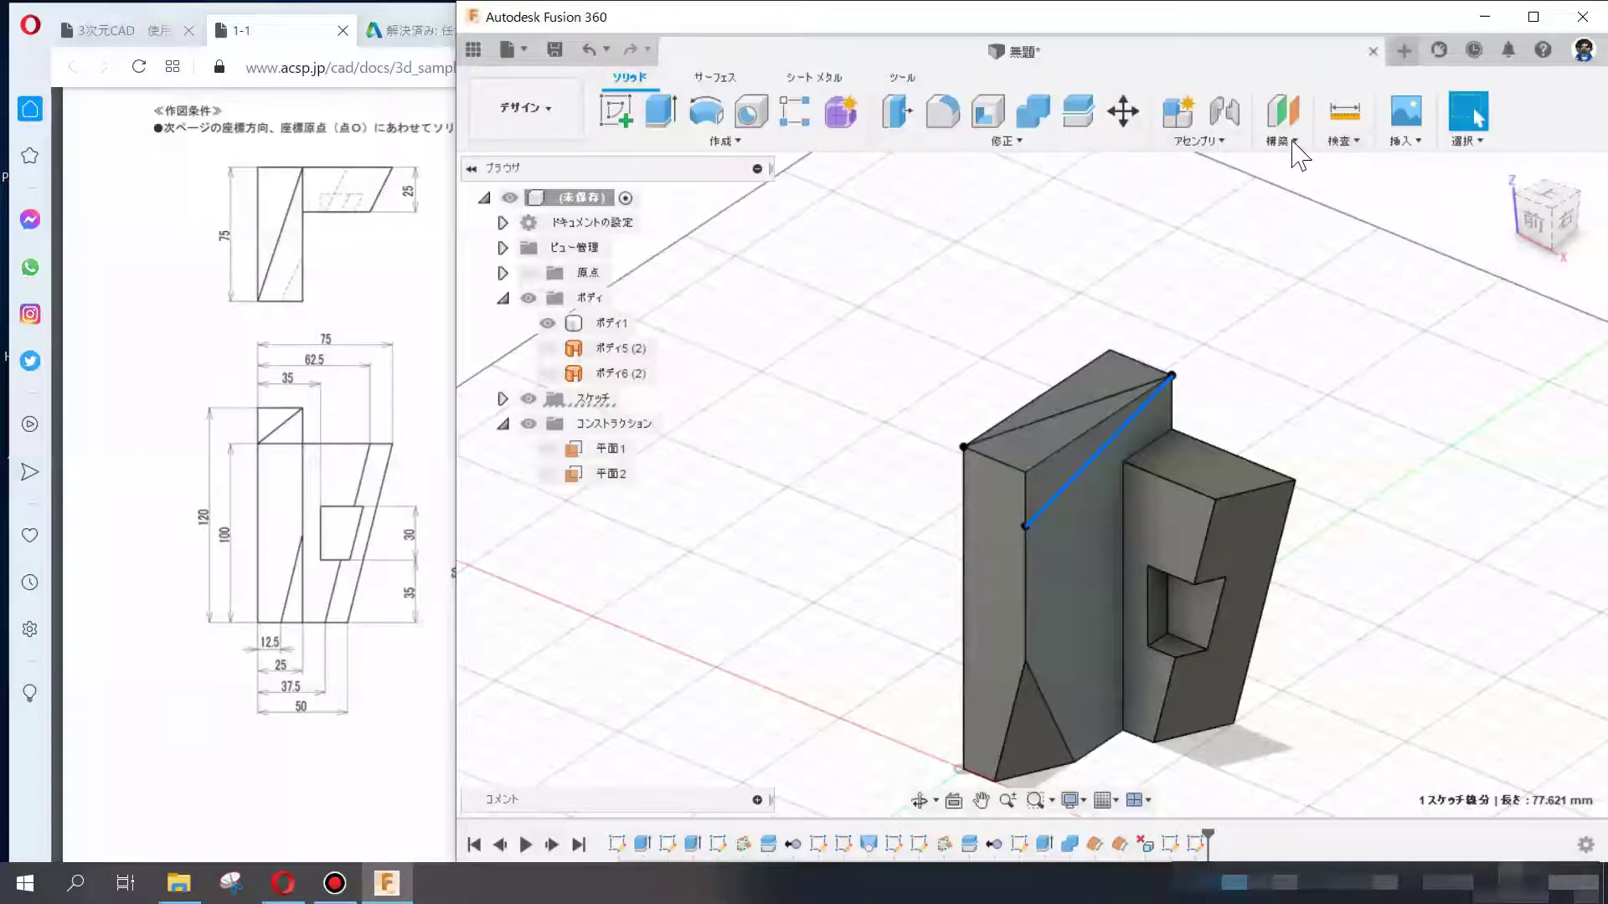
{"action": "left_click", "coordinate": [1294, 142]}
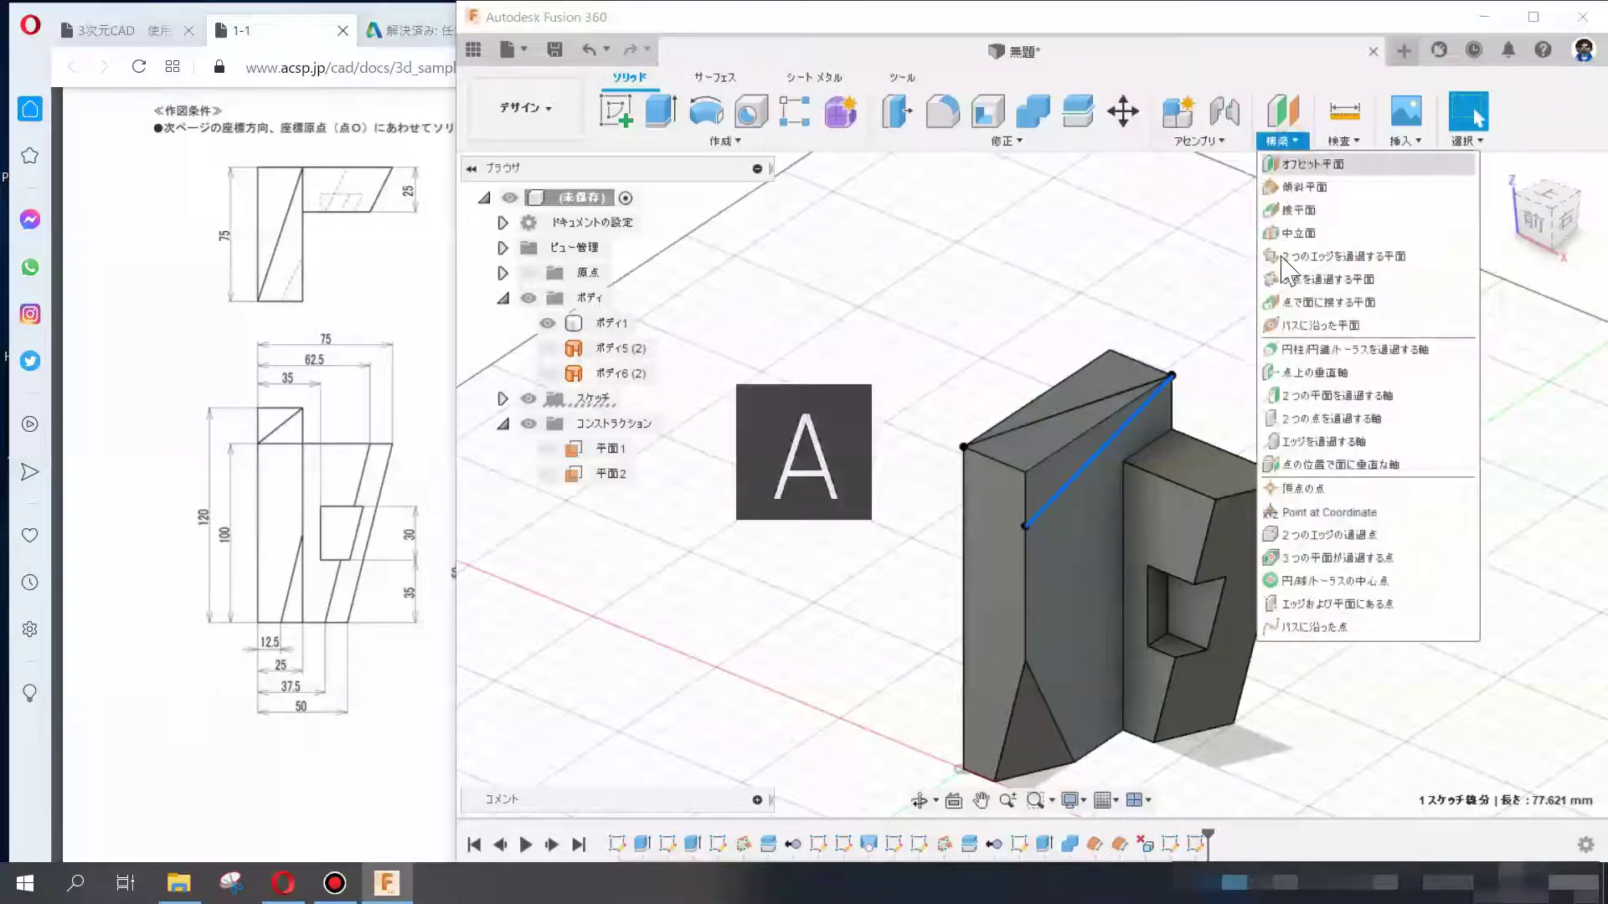
{"action": "left_click", "coordinate": [1306, 187]}
{"action": "middle_click_drag", "start_coordinate": [996, 436], "coordinate": [971, 499]}
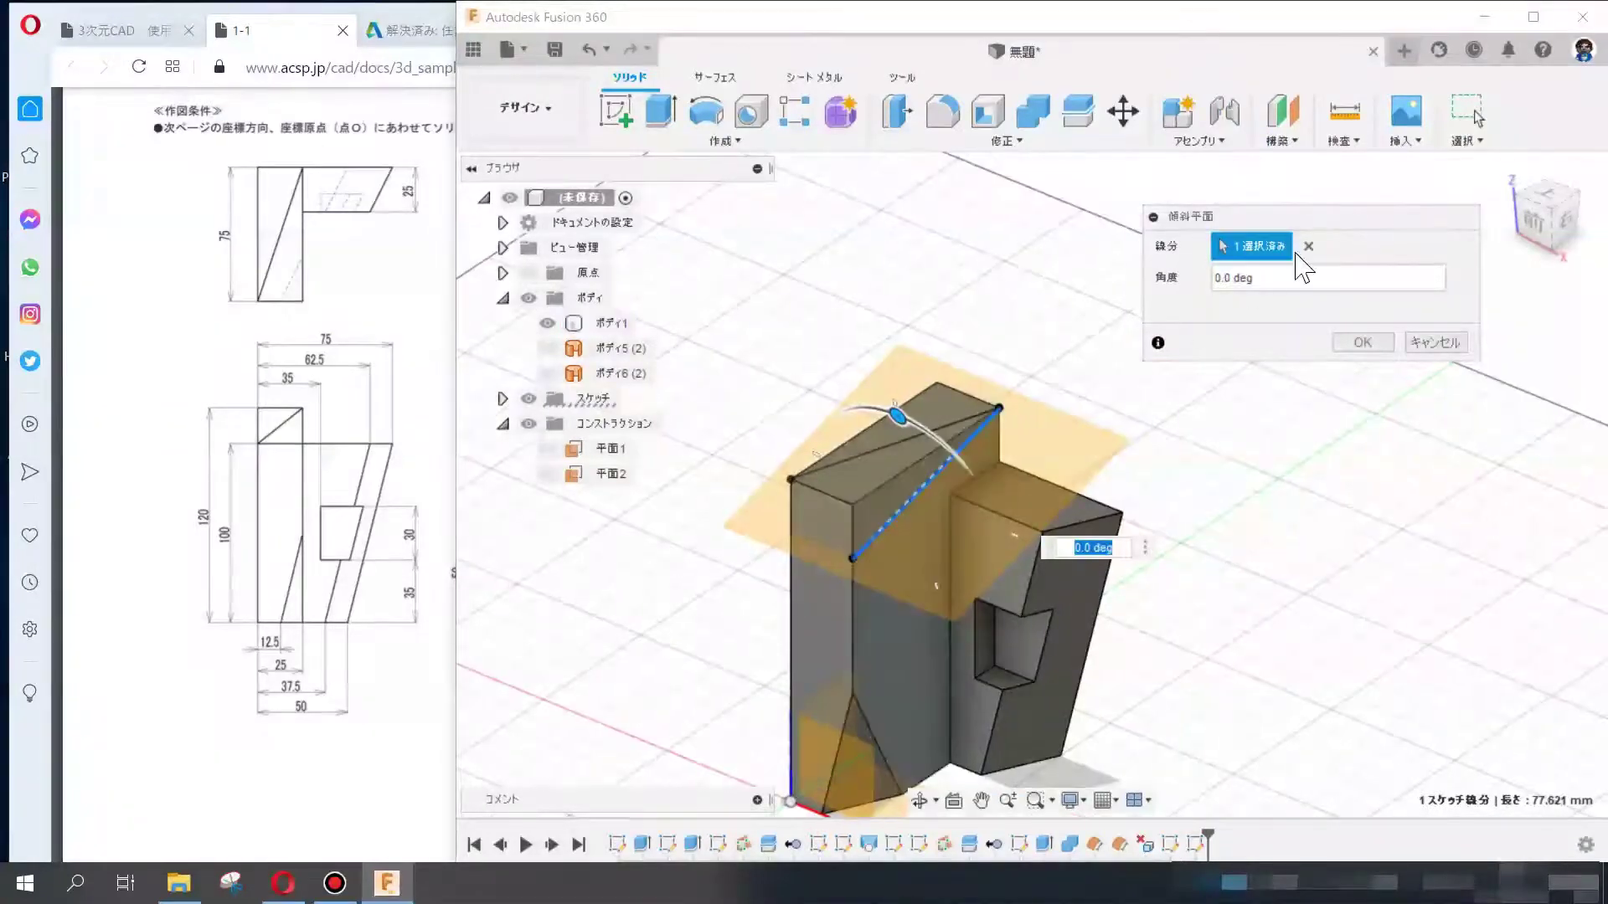
{"action": "left_click", "coordinate": [1308, 247]}
{"action": "left_click", "coordinate": [946, 464]}
{"action": "middle_click_drag", "start_coordinate": [1017, 485], "coordinate": [1053, 295], "text": "shift"}
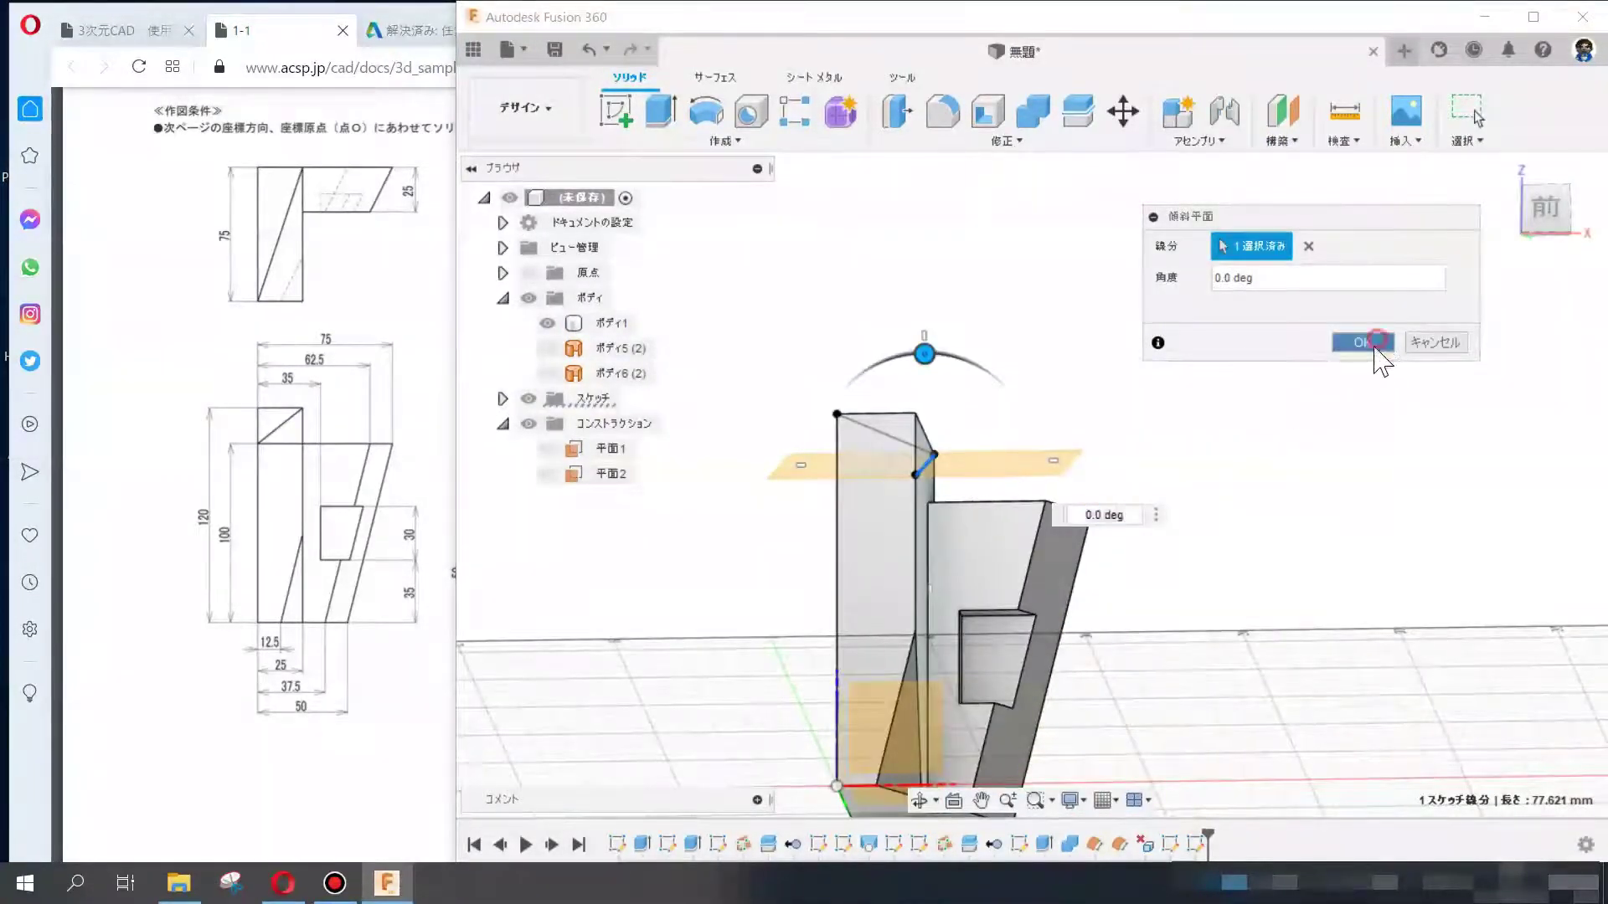
{"action": "left_click", "coordinate": [1364, 343]}
{"action": "middle_click_drag", "start_coordinate": [1264, 377], "coordinate": [1245, 431], "text": "shift"}
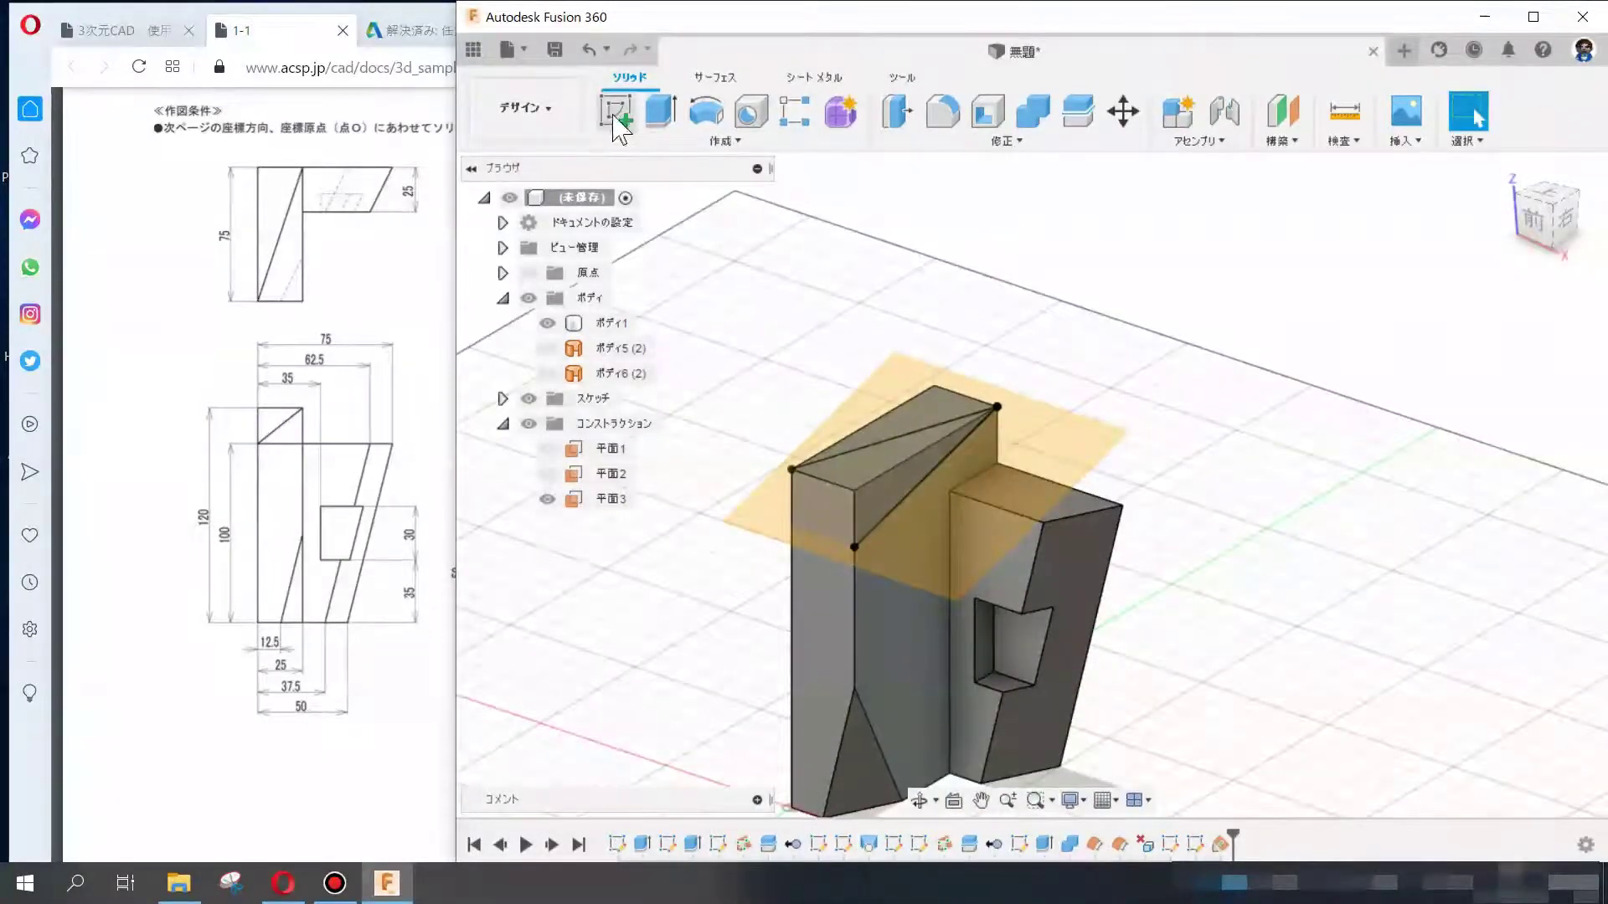
- Extrude-cut the triangular top face up to the object 平面3, then hide 平面3
{"action": "left_click", "coordinate": [662, 112]}
{"action": "left_click", "coordinate": [859, 470]}
{"action": "left_click_drag", "start_coordinate": [894, 425], "coordinate": [894, 572]}
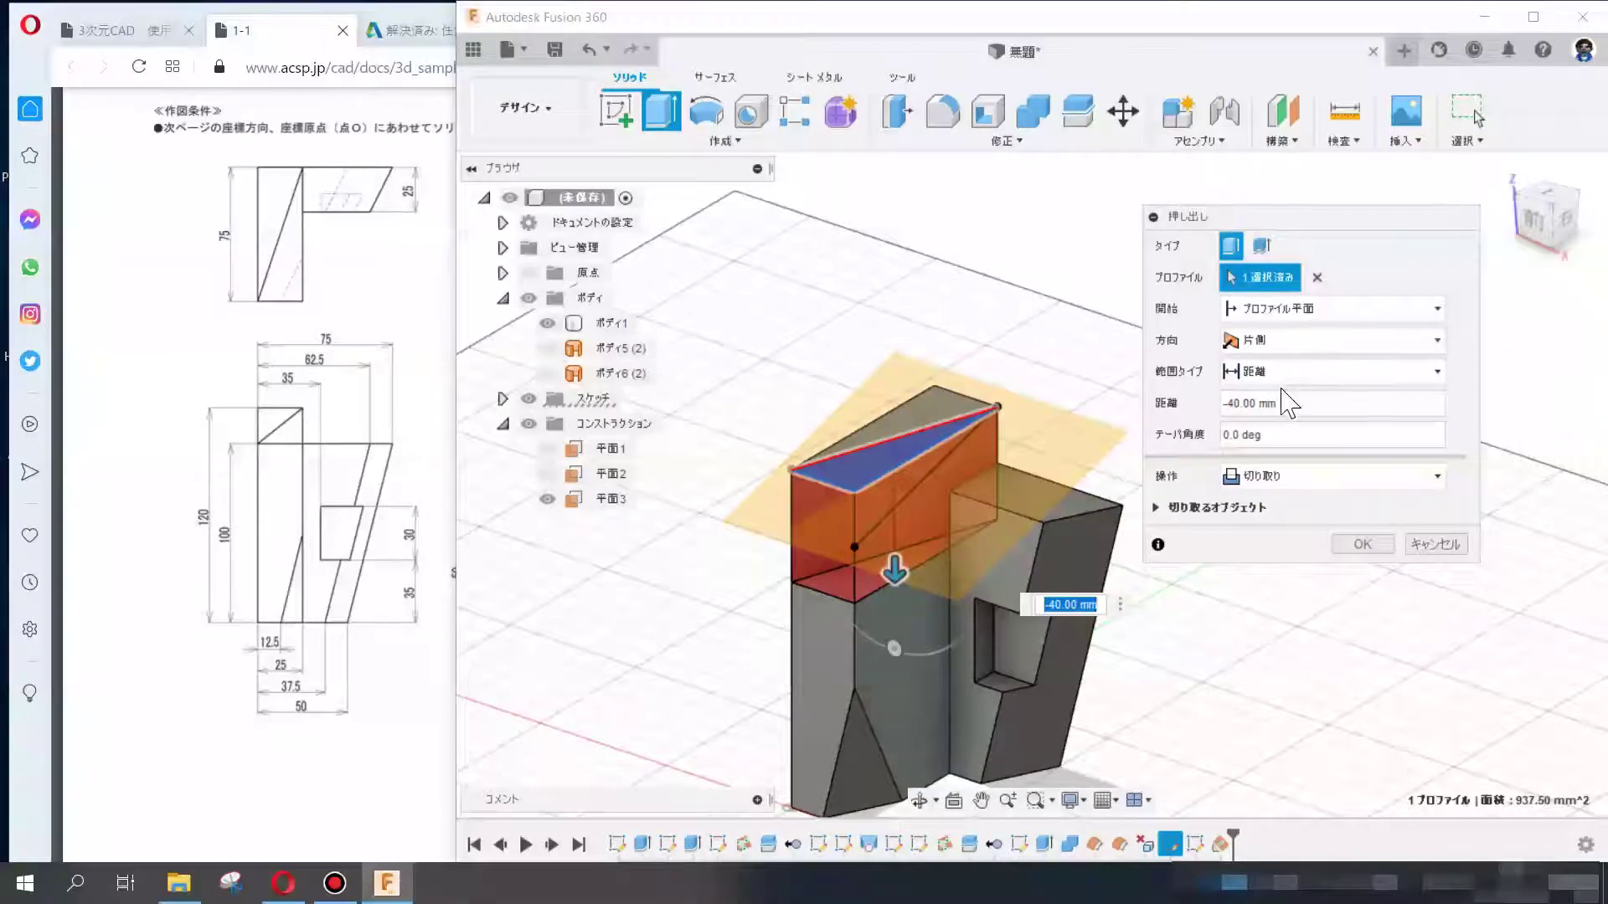
{"action": "left_click", "coordinate": [1331, 371]}
{"action": "left_click", "coordinate": [1256, 423]}
{"action": "left_click", "coordinate": [1092, 438]}
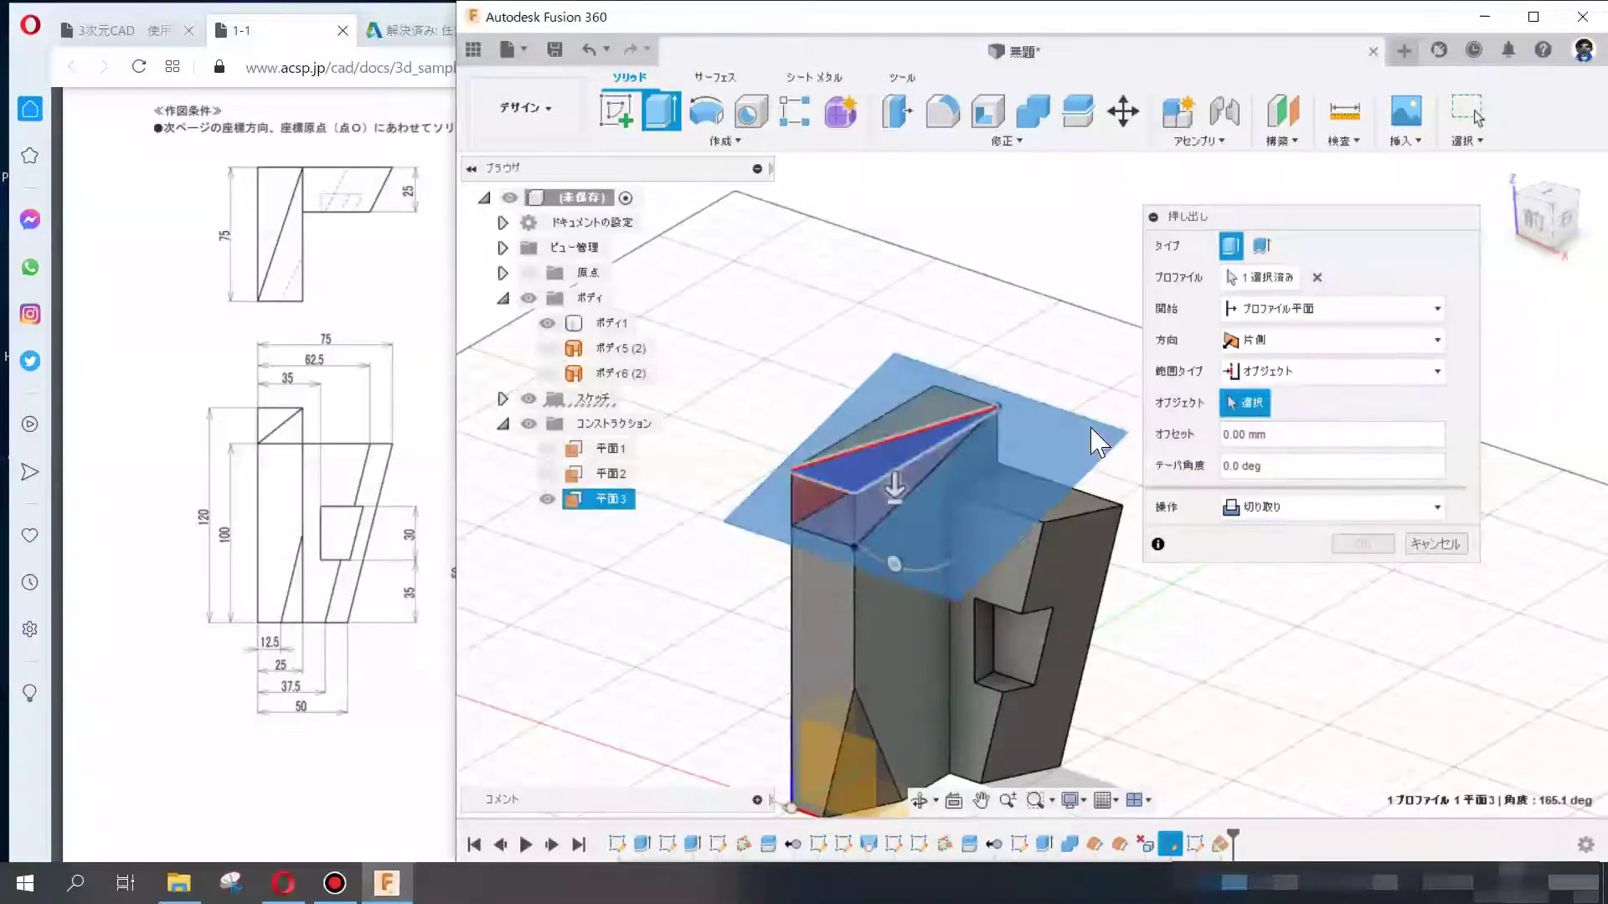
{"action": "left_click", "coordinate": [1097, 441]}
{"action": "left_click", "coordinate": [1373, 576]}
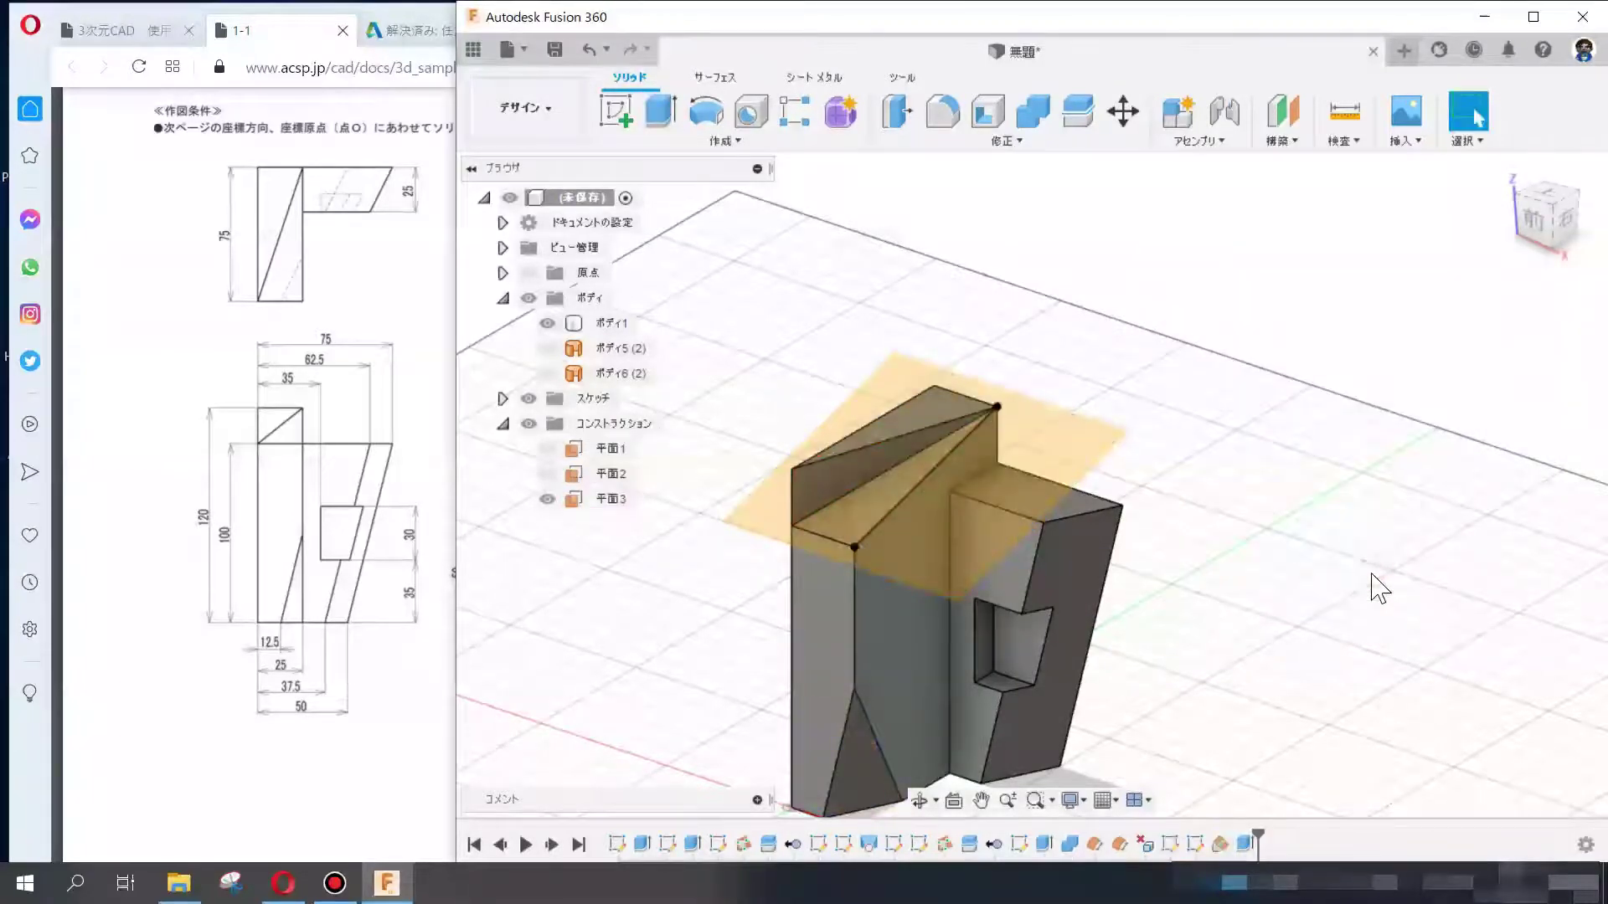
{"action": "left_click", "coordinate": [546, 500]}
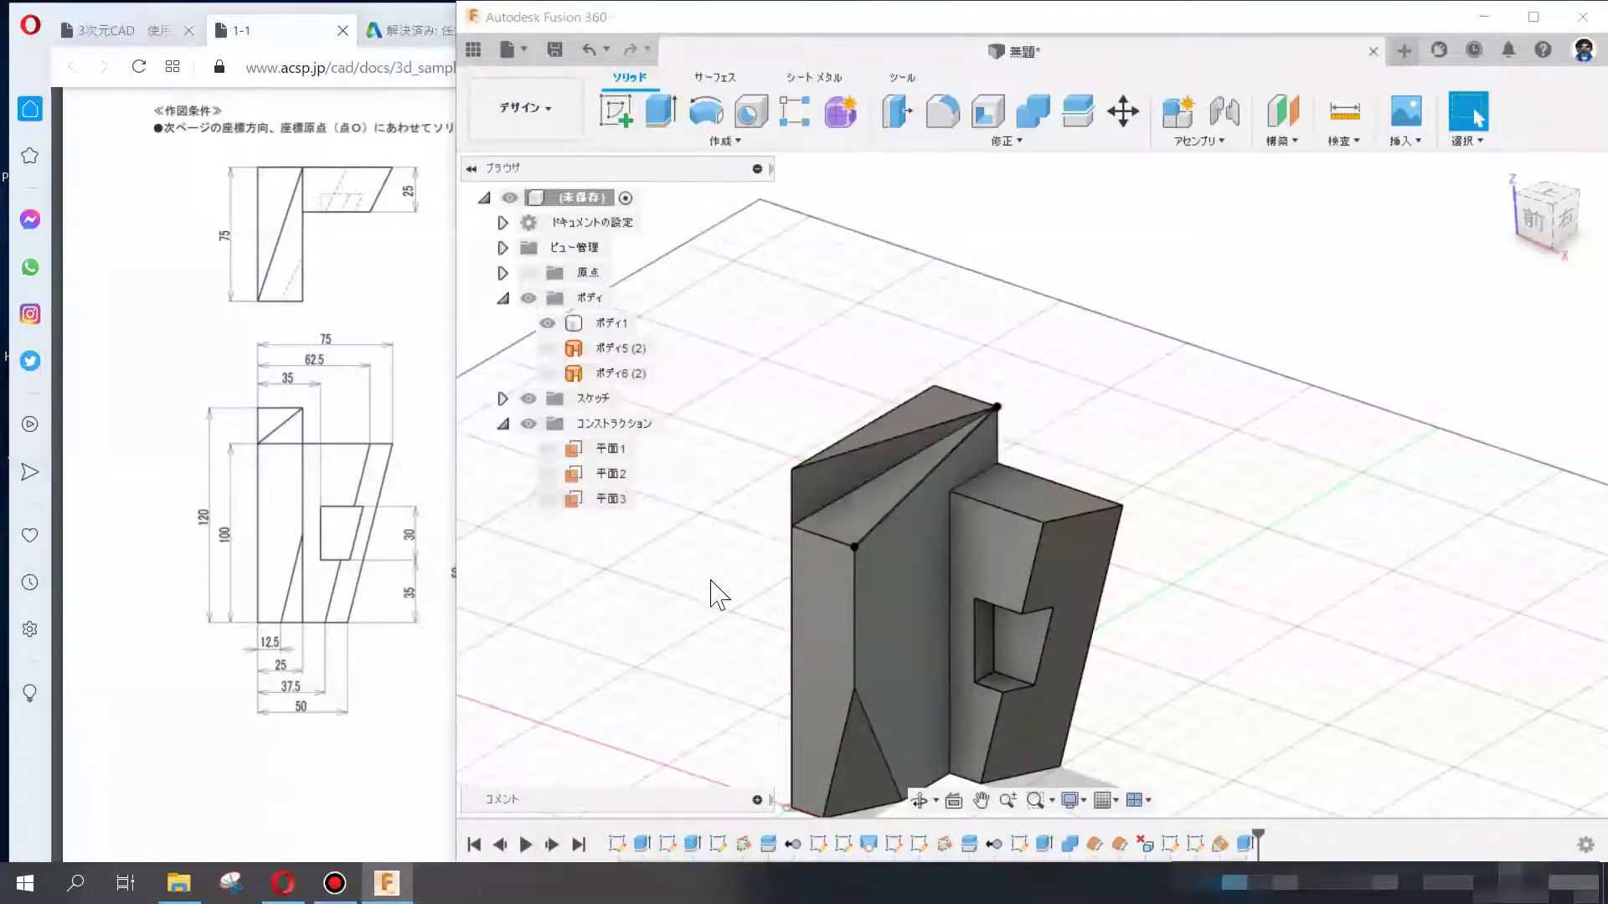
- Hide スケッチ10, check the top diagonal edge, and show 平面3 again
{"action": "left_click", "coordinate": [503, 397]}
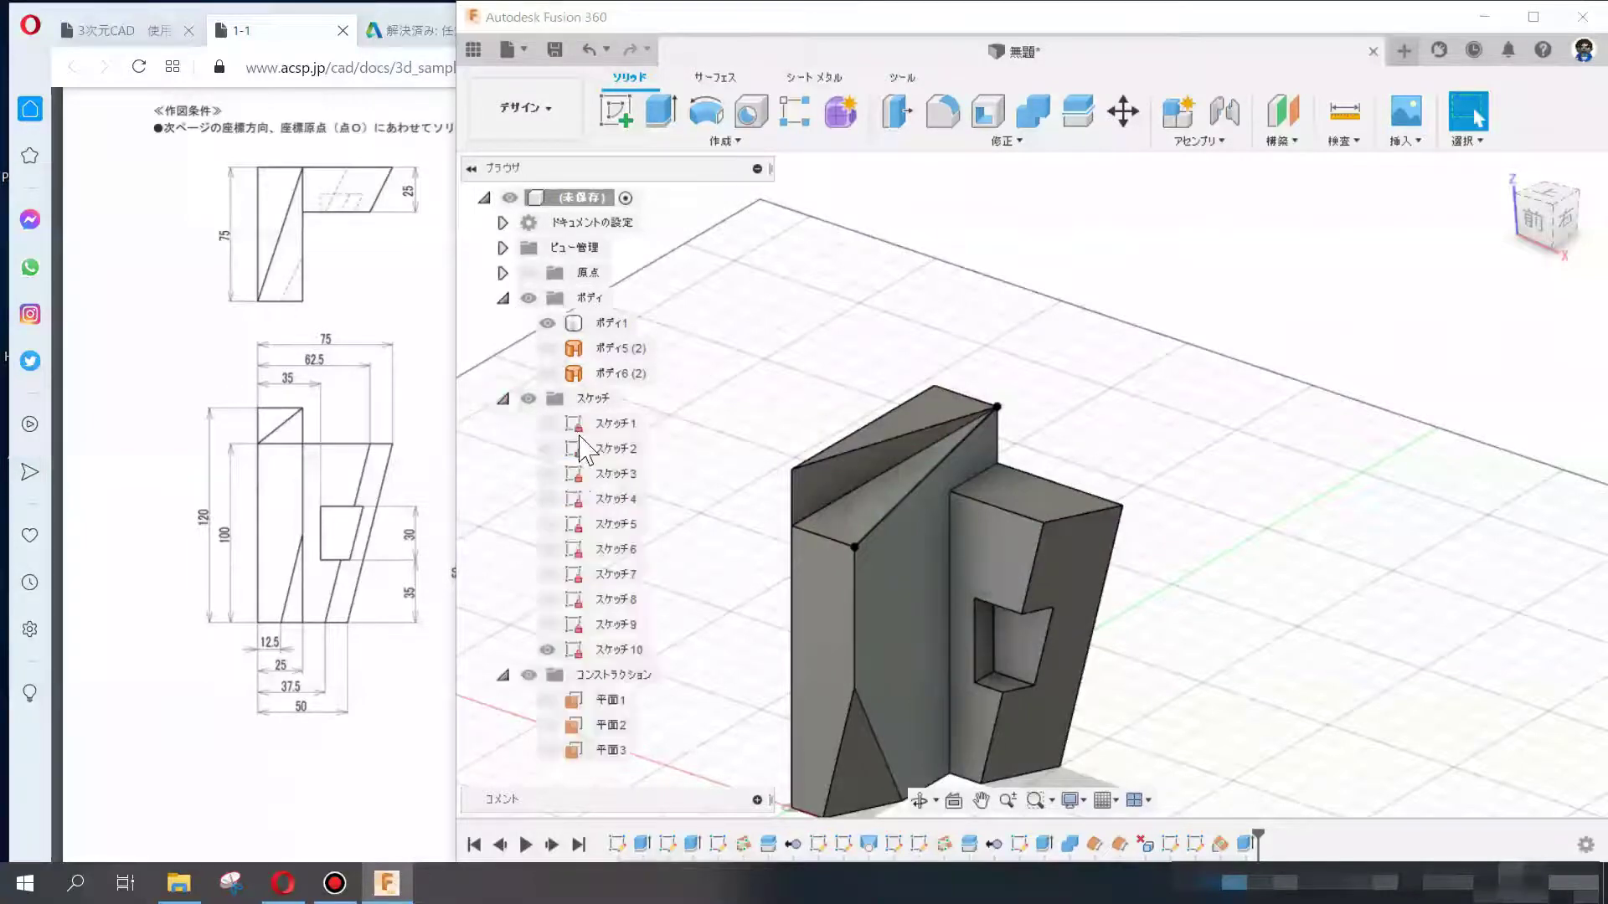
{"action": "left_click", "coordinate": [547, 650]}
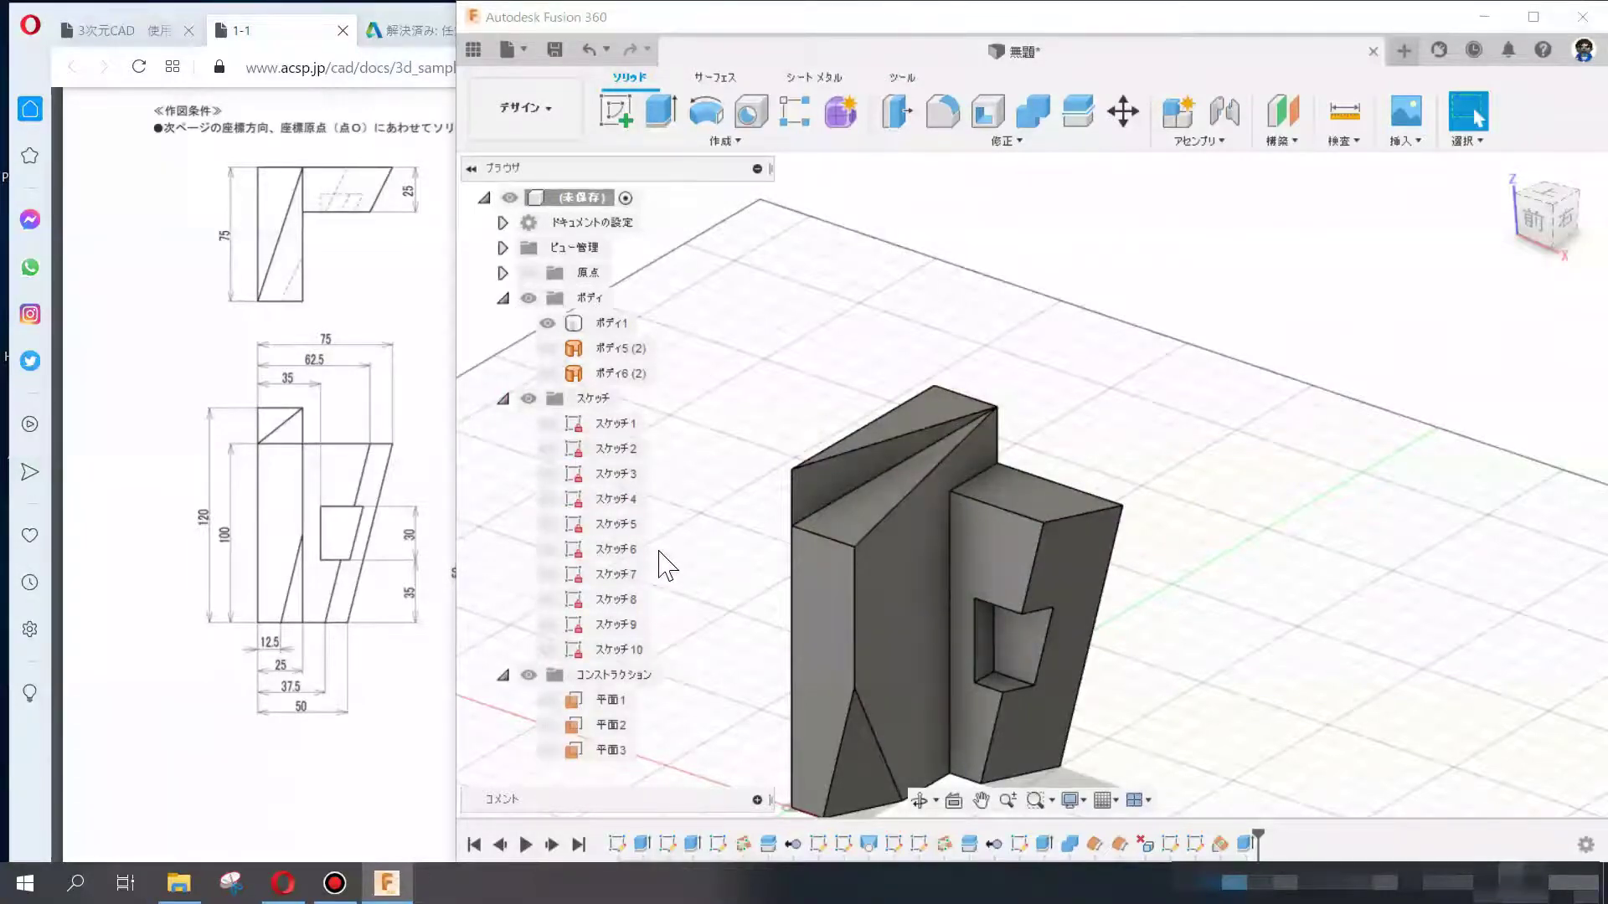
{"action": "left_click", "coordinate": [921, 451]}
{"action": "left_click", "coordinate": [1114, 402]}
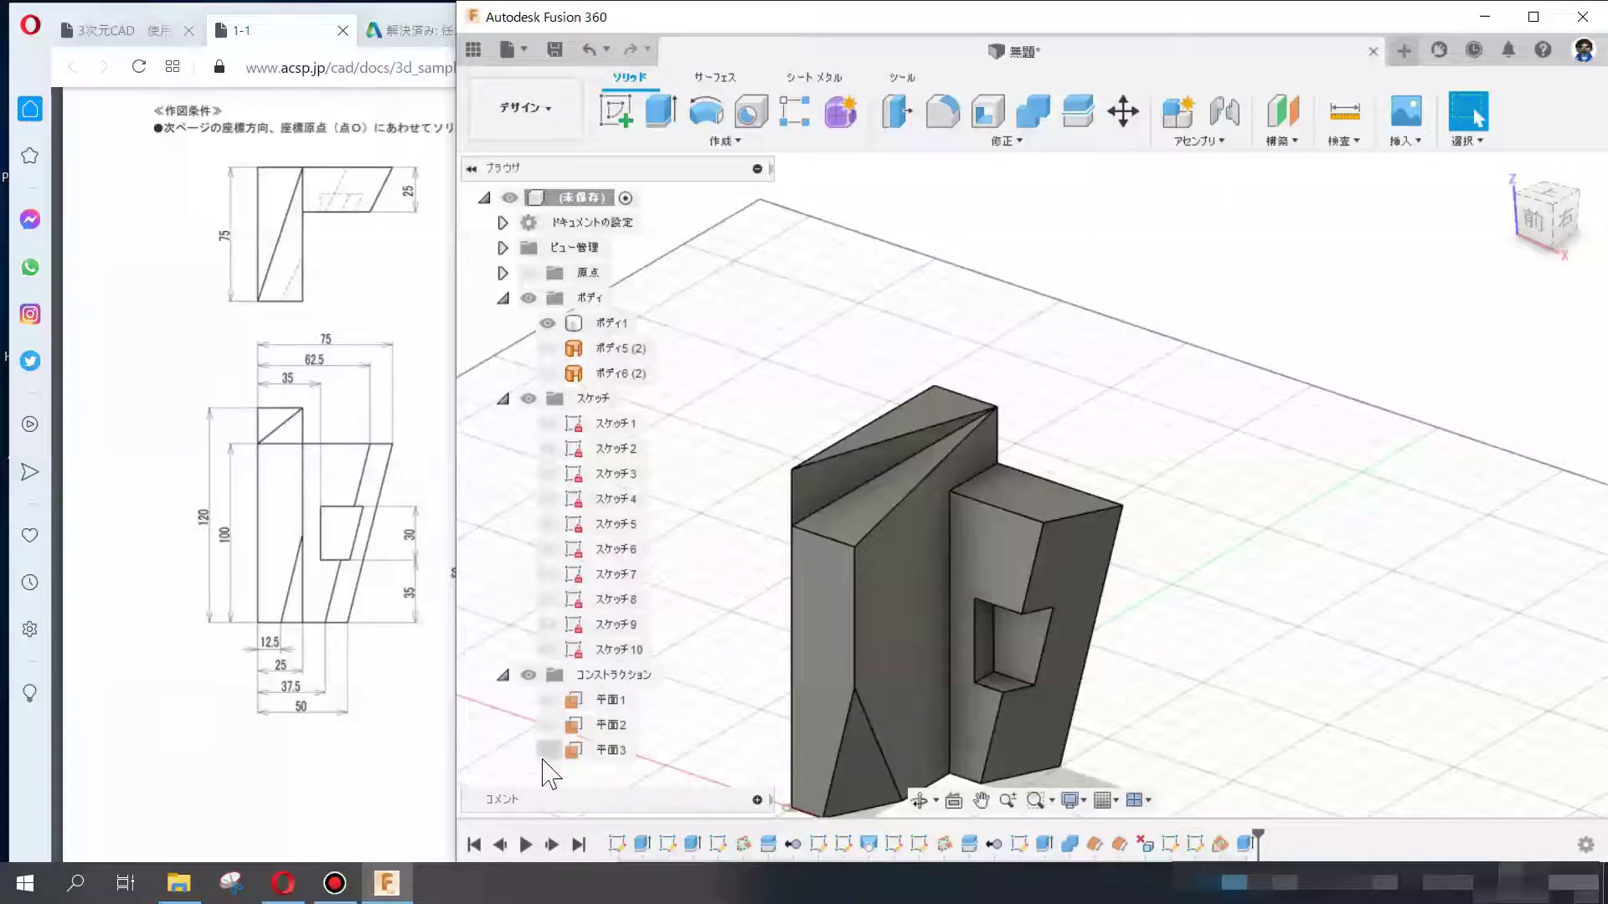
{"action": "left_click", "coordinate": [881, 437]}
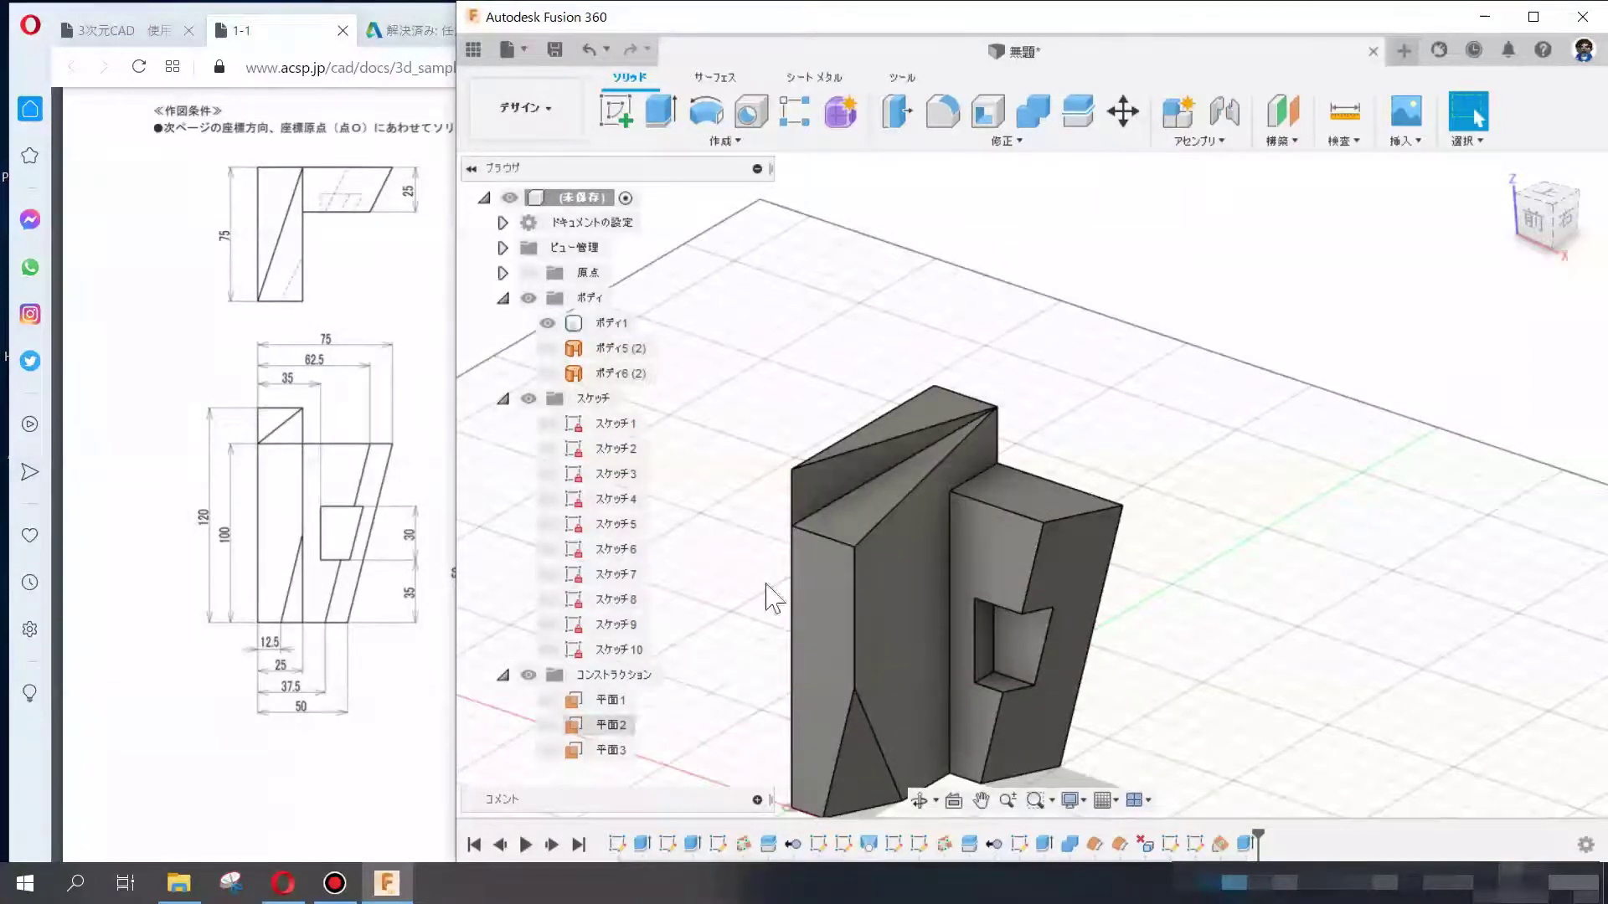
{"action": "left_click", "coordinate": [591, 774]}
{"action": "left_click", "coordinate": [546, 749]}
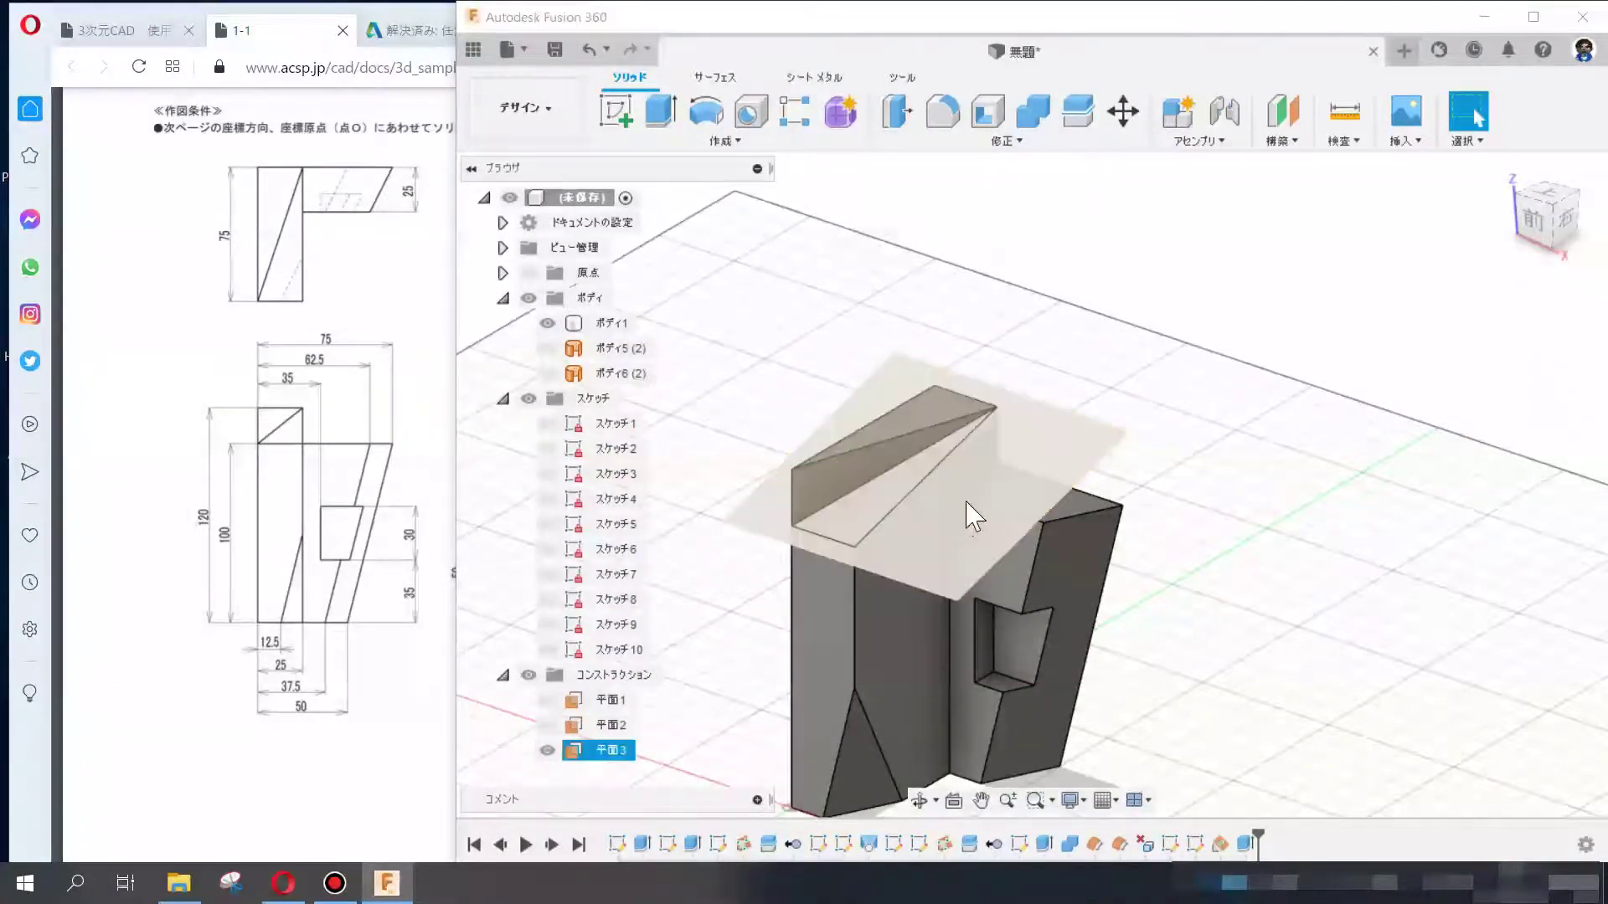
- Compare the Right view with the PDF drawing, then hide 平面3 again
{"action": "left_click", "coordinate": [1559, 222]}
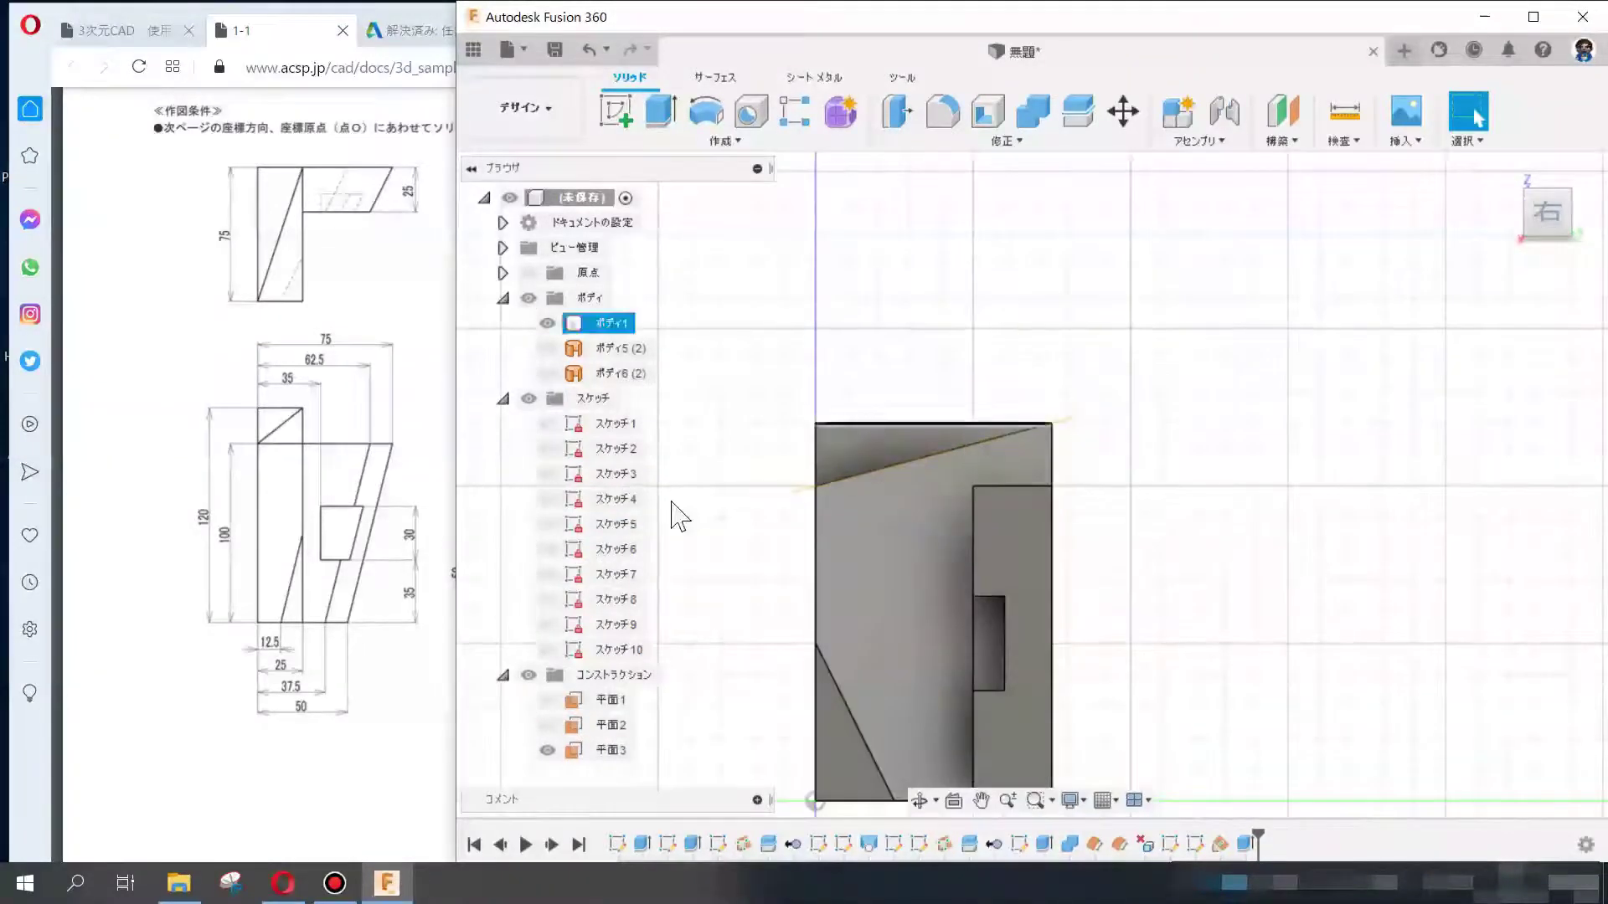
{"action": "left_click", "coordinate": [330, 596]}
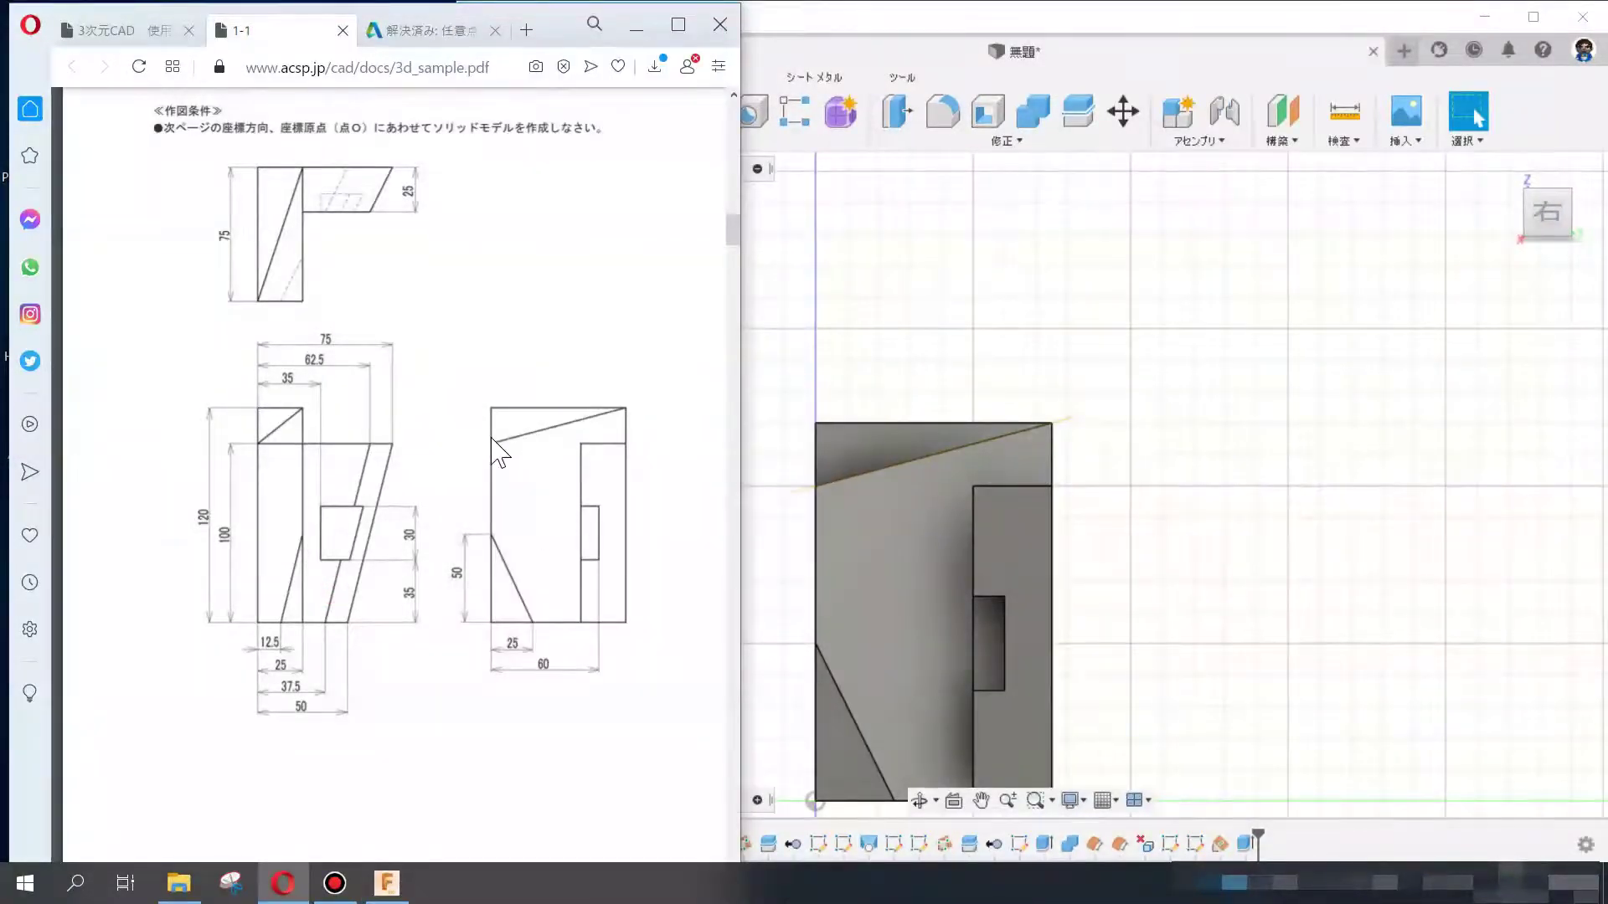
{"action": "left_click", "coordinate": [975, 347]}
{"action": "mouse_move", "coordinate": [861, 341]}
{"action": "middle_mouse_down", "text": "shift"}
{"action": "mouse_move", "coordinate": [887, 405]}
{"action": "mouse_move", "coordinate": [921, 410]}
{"action": "middle_mouse_up", "text": "shift"}
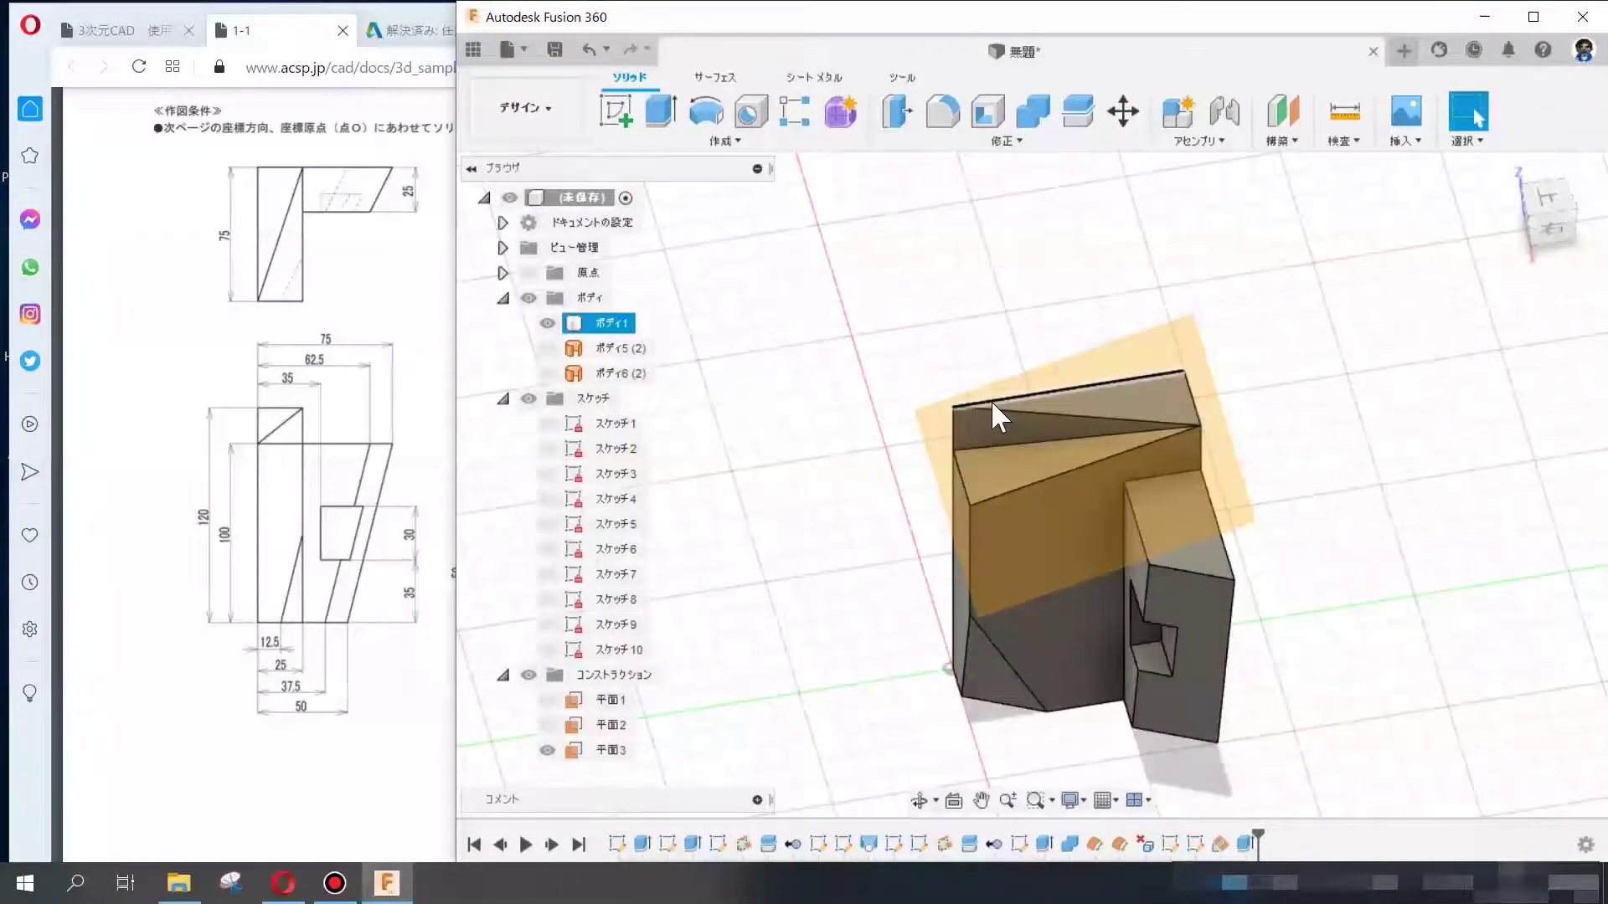
{"action": "left_click", "coordinate": [988, 452]}
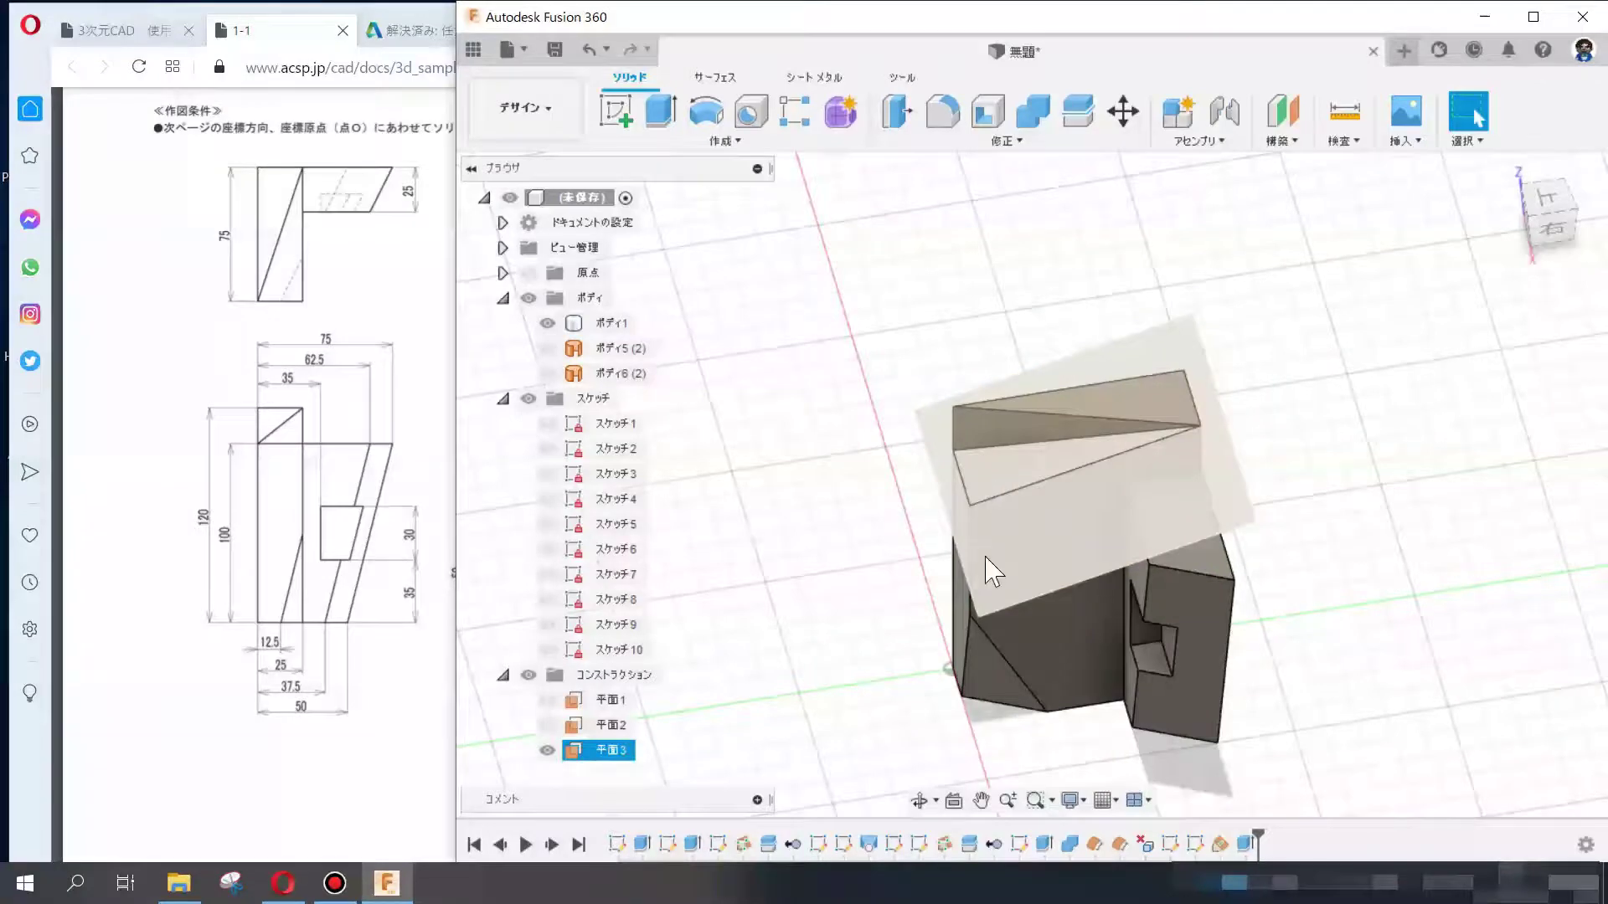
{"action": "mouse_move", "coordinate": [1012, 491]}
{"action": "middle_mouse_down", "text": "shift"}
{"action": "mouse_move", "coordinate": [1159, 388]}
{"action": "mouse_move", "coordinate": [1136, 418]}
{"action": "mouse_move", "coordinate": [1166, 380]}
{"action": "mouse_move", "coordinate": [1168, 427]}
{"action": "middle_mouse_up", "text": "shift"}
{"action": "left_click", "coordinate": [1299, 387]}
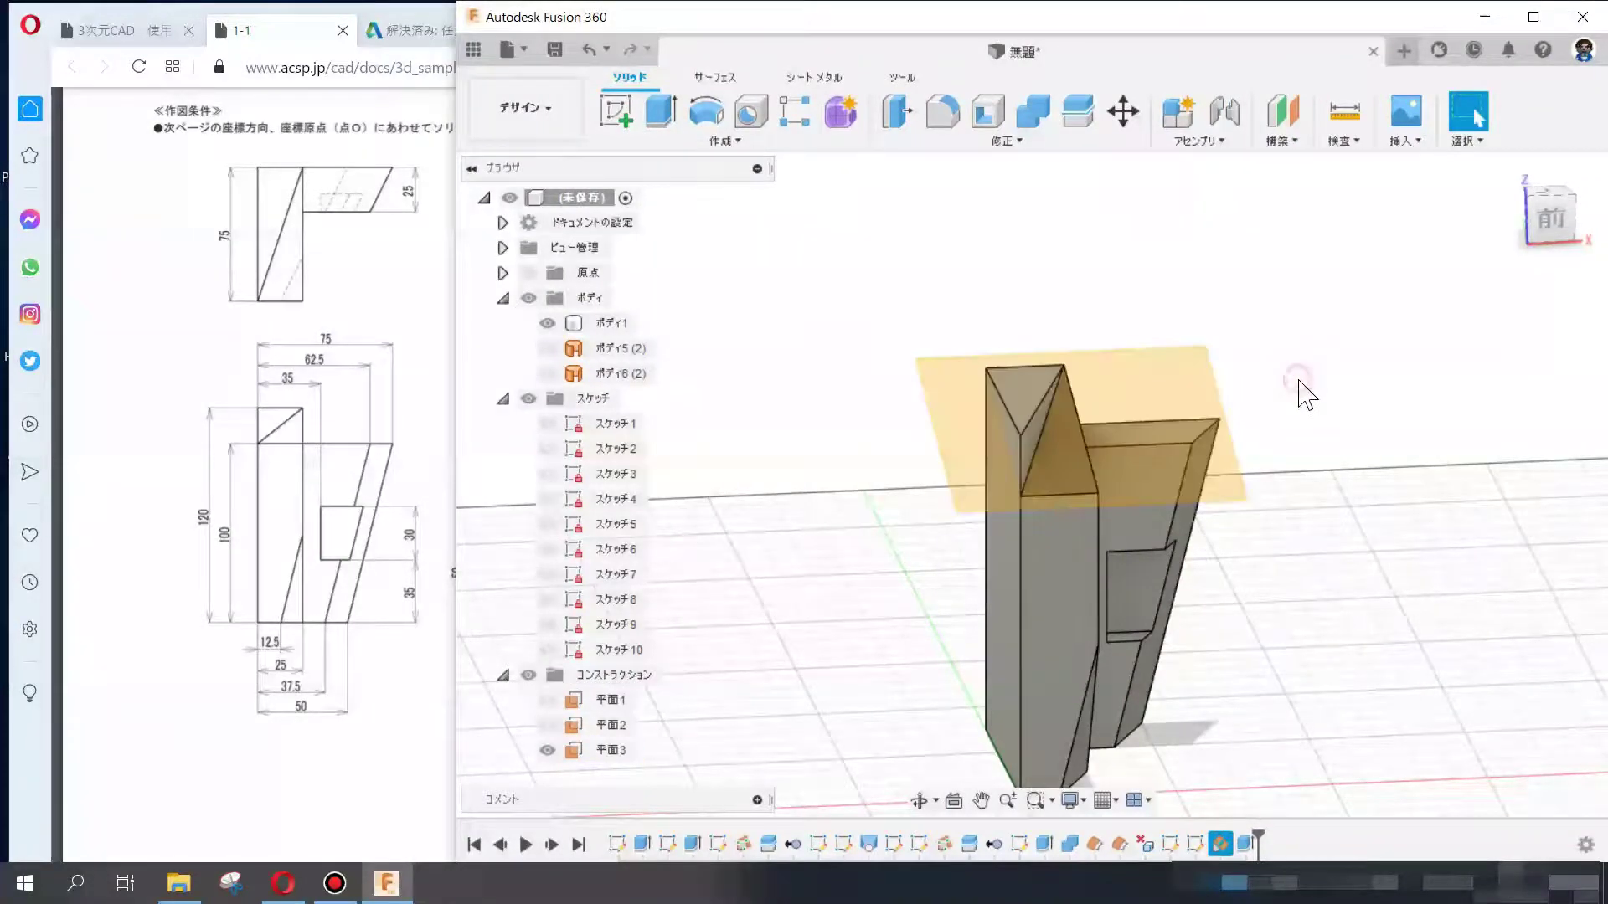
{"action": "middle_click_drag", "start_coordinate": [1299, 388], "coordinate": [1263, 402], "text": "shift"}
{"action": "left_click", "coordinate": [1116, 388]}
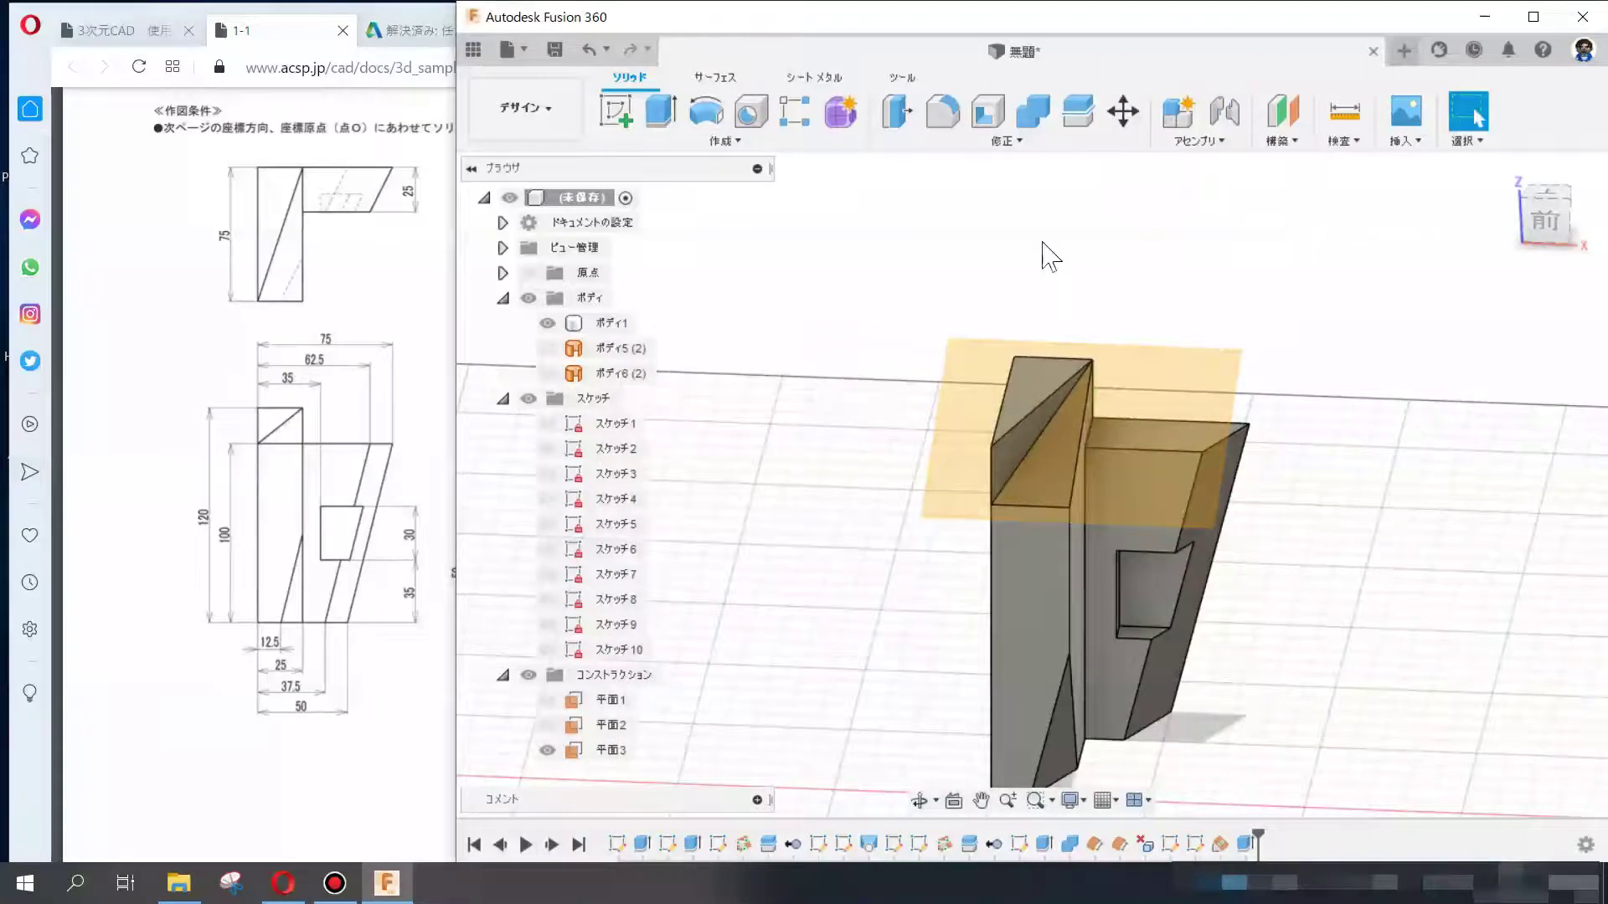
{"action": "left_click", "coordinate": [549, 750]}
- Orbit and zoom around the model to inspect the sloped top from several angles
{"action": "mouse_move", "coordinate": [926, 591]}
{"action": "middle_mouse_down", "text": "shift"}
{"action": "mouse_move", "coordinate": [761, 524]}
{"action": "mouse_move", "coordinate": [837, 503]}
{"action": "middle_mouse_up", "text": "shift"}
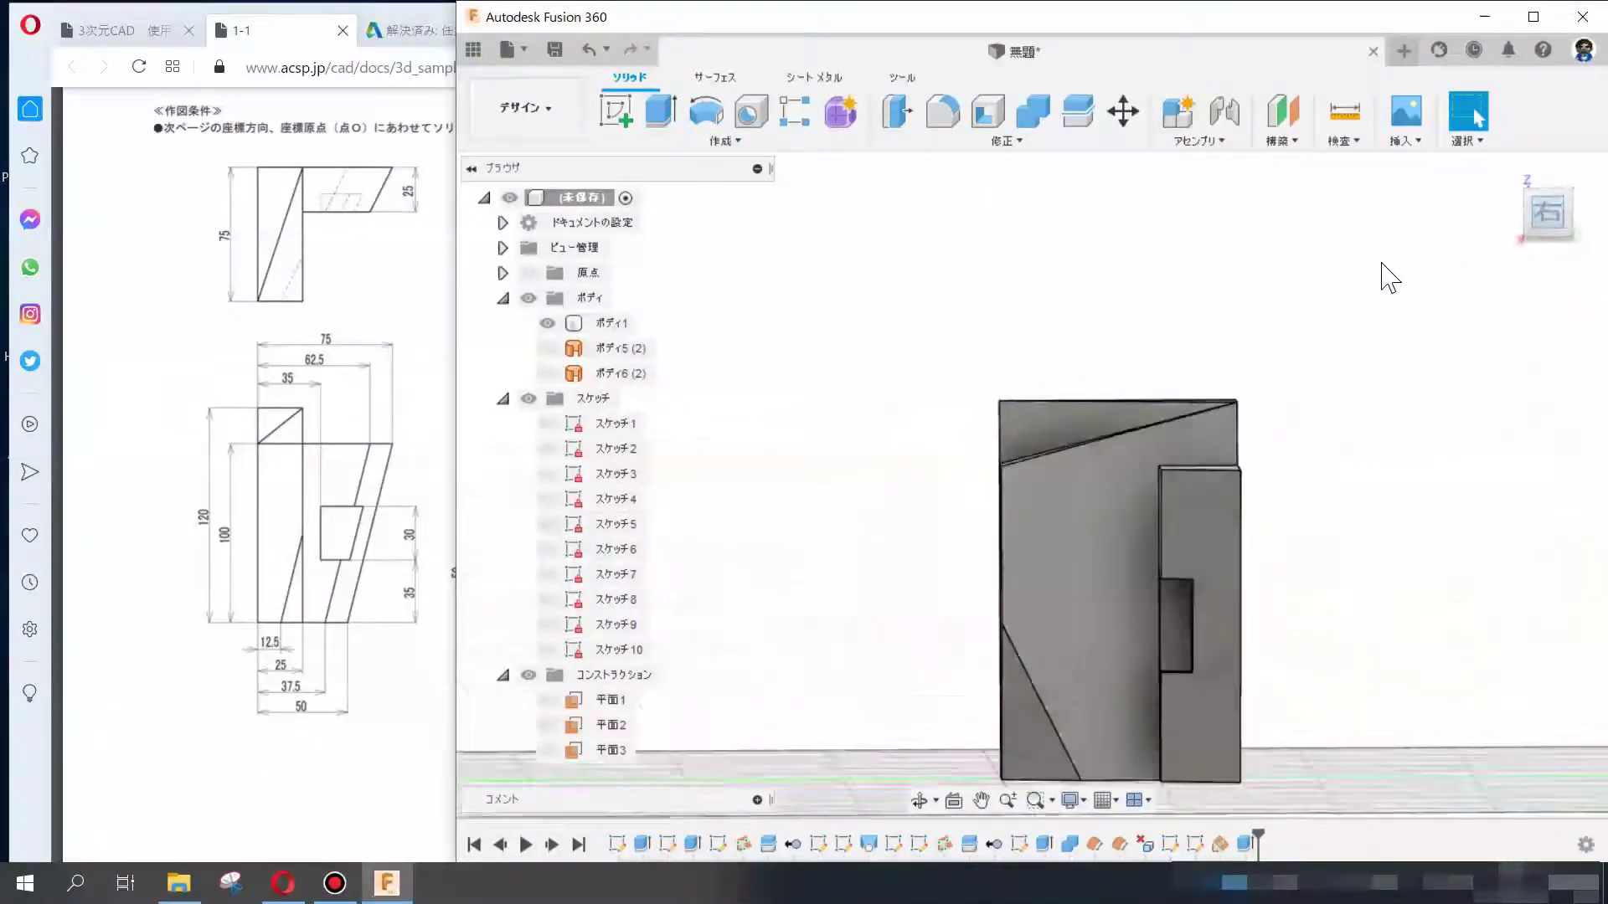
{"action": "mouse_move", "coordinate": [1331, 305]}
{"action": "middle_mouse_down", "text": "shift"}
{"action": "mouse_move", "coordinate": [1382, 287]}
{"action": "mouse_move", "coordinate": [1424, 304]}
{"action": "mouse_move", "coordinate": [1449, 377]}
{"action": "mouse_move", "coordinate": [1440, 316]}
{"action": "mouse_move", "coordinate": [1287, 365]}
{"action": "middle_mouse_up", "text": "shift"}
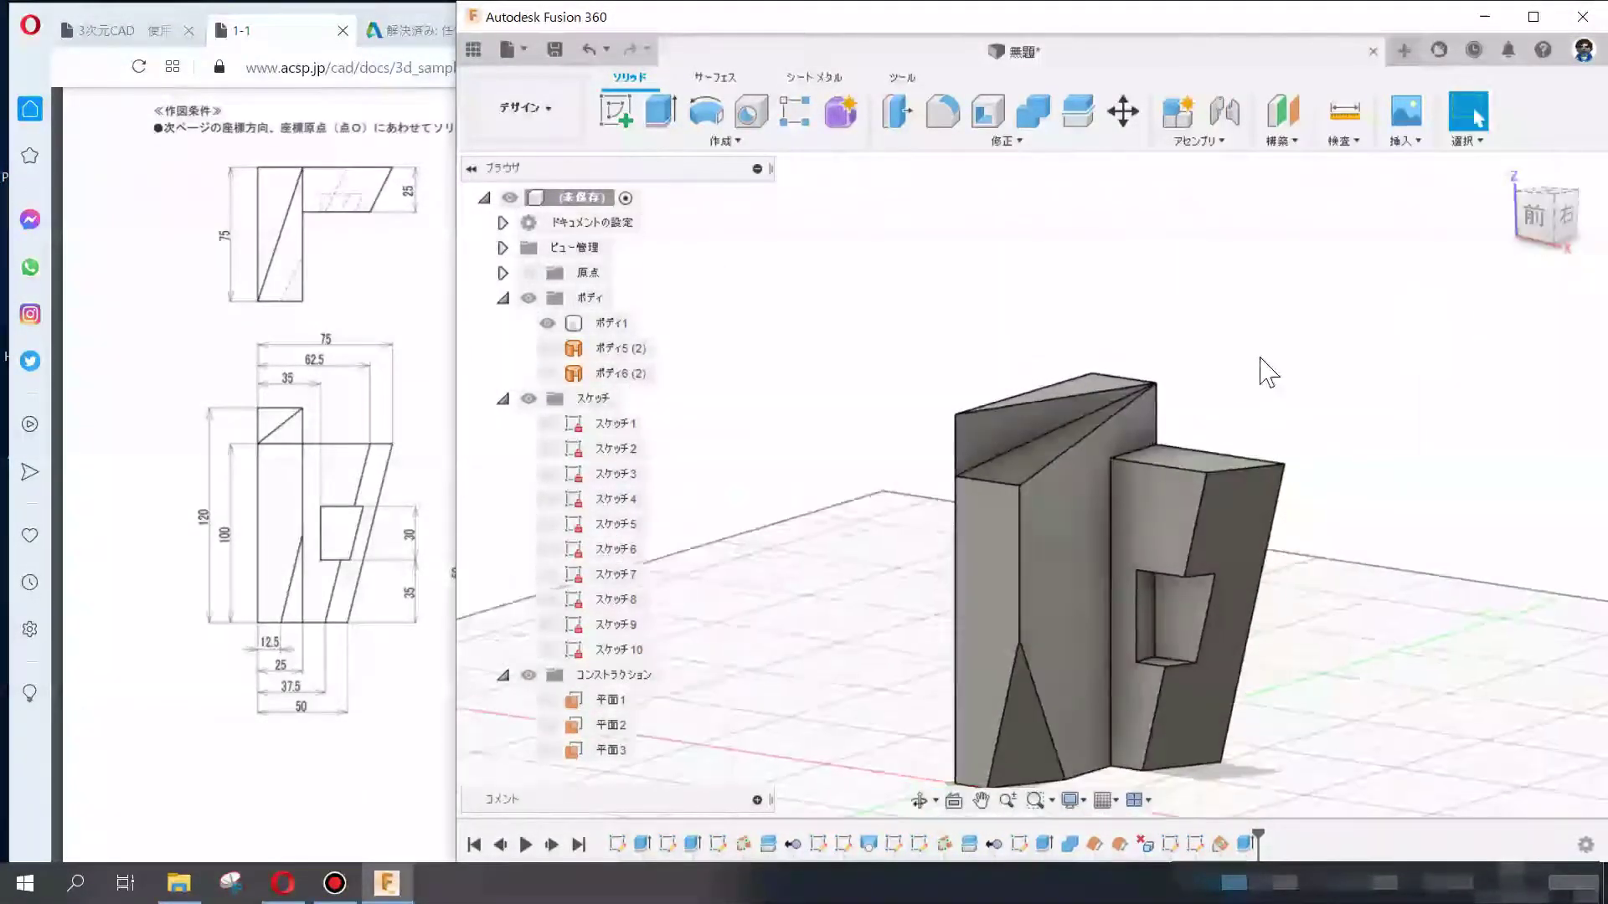
{"action": "scroll", "coordinate": [1172, 385], "scroll_direction": "up", "scroll_amount": 5}
{"action": "scroll", "coordinate": [1197, 415], "scroll_direction": "down", "scroll_amount": 2}
{"action": "mouse_move", "coordinate": [1233, 407]}
{"action": "middle_mouse_down", "text": "shift"}
{"action": "mouse_move", "coordinate": [1184, 276]}
{"action": "mouse_move", "coordinate": [1155, 276]}
{"action": "middle_mouse_up", "text": "shift"}
{"action": "scroll", "coordinate": [1141, 341], "scroll_direction": "down", "scroll_amount": 2}
{"action": "scroll", "coordinate": [1199, 333], "scroll_direction": "down", "scroll_amount": 1}
{"action": "mouse_move", "coordinate": [1199, 333]}
{"action": "middle_mouse_down", "text": "shift"}
{"action": "mouse_move", "coordinate": [1206, 269]}
{"action": "mouse_move", "coordinate": [1206, 305]}
{"action": "middle_mouse_up", "text": "shift"}
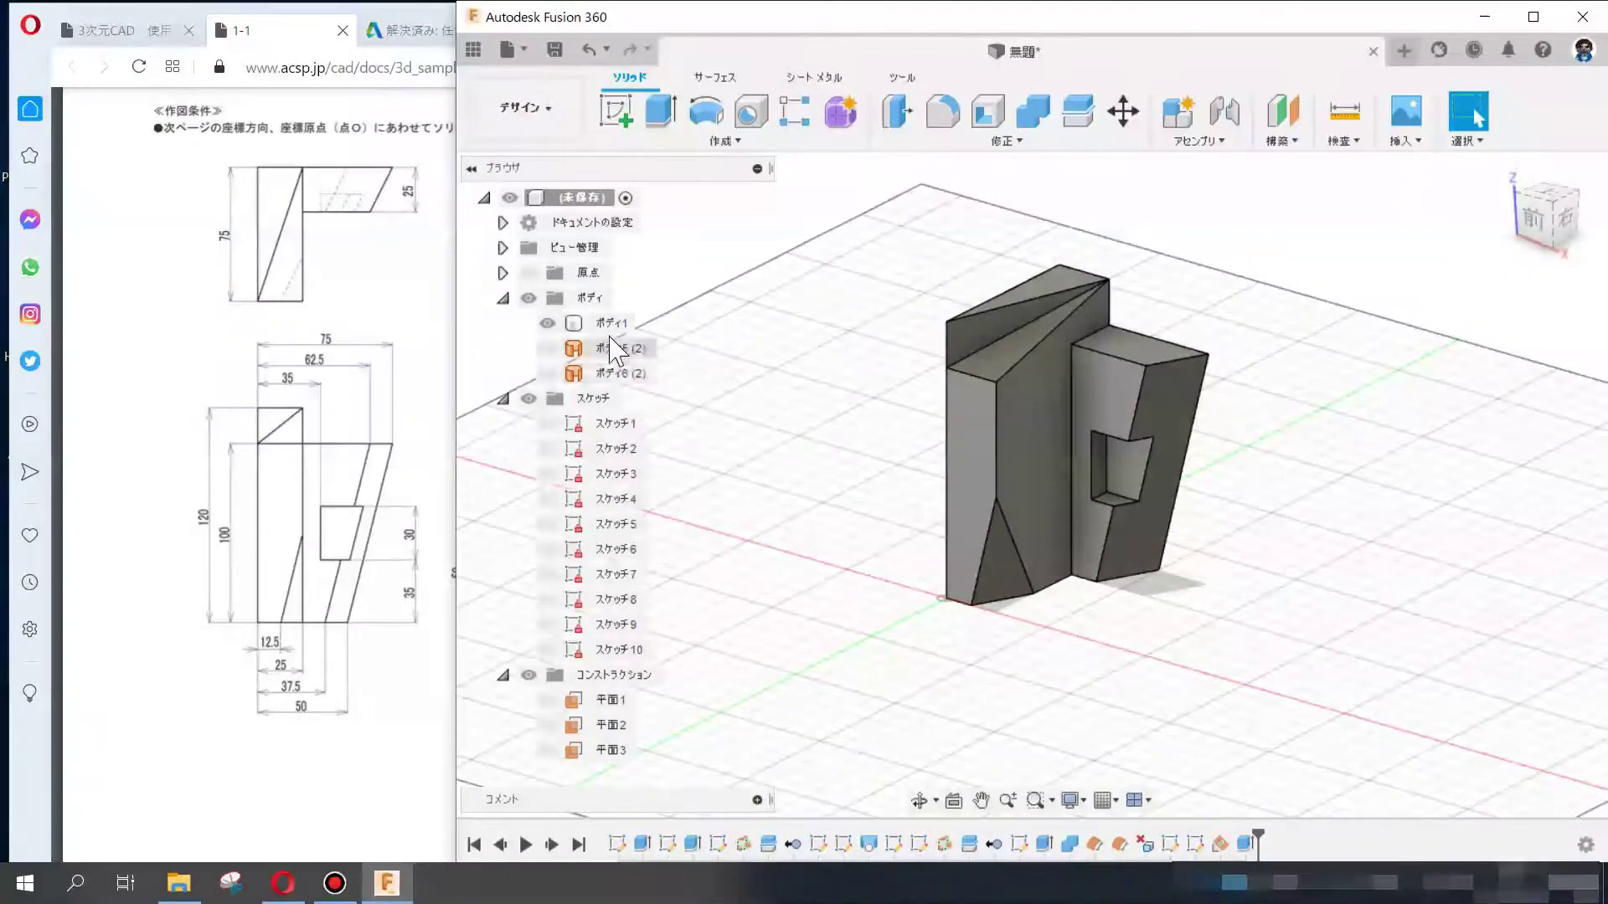
- Show ボディ1's Properties alongside the PDF's question 7 volume and centre-of-gravity choices
{"action": "left_click", "coordinate": [609, 323]}
{"action": "right_click", "coordinate": [614, 325]}
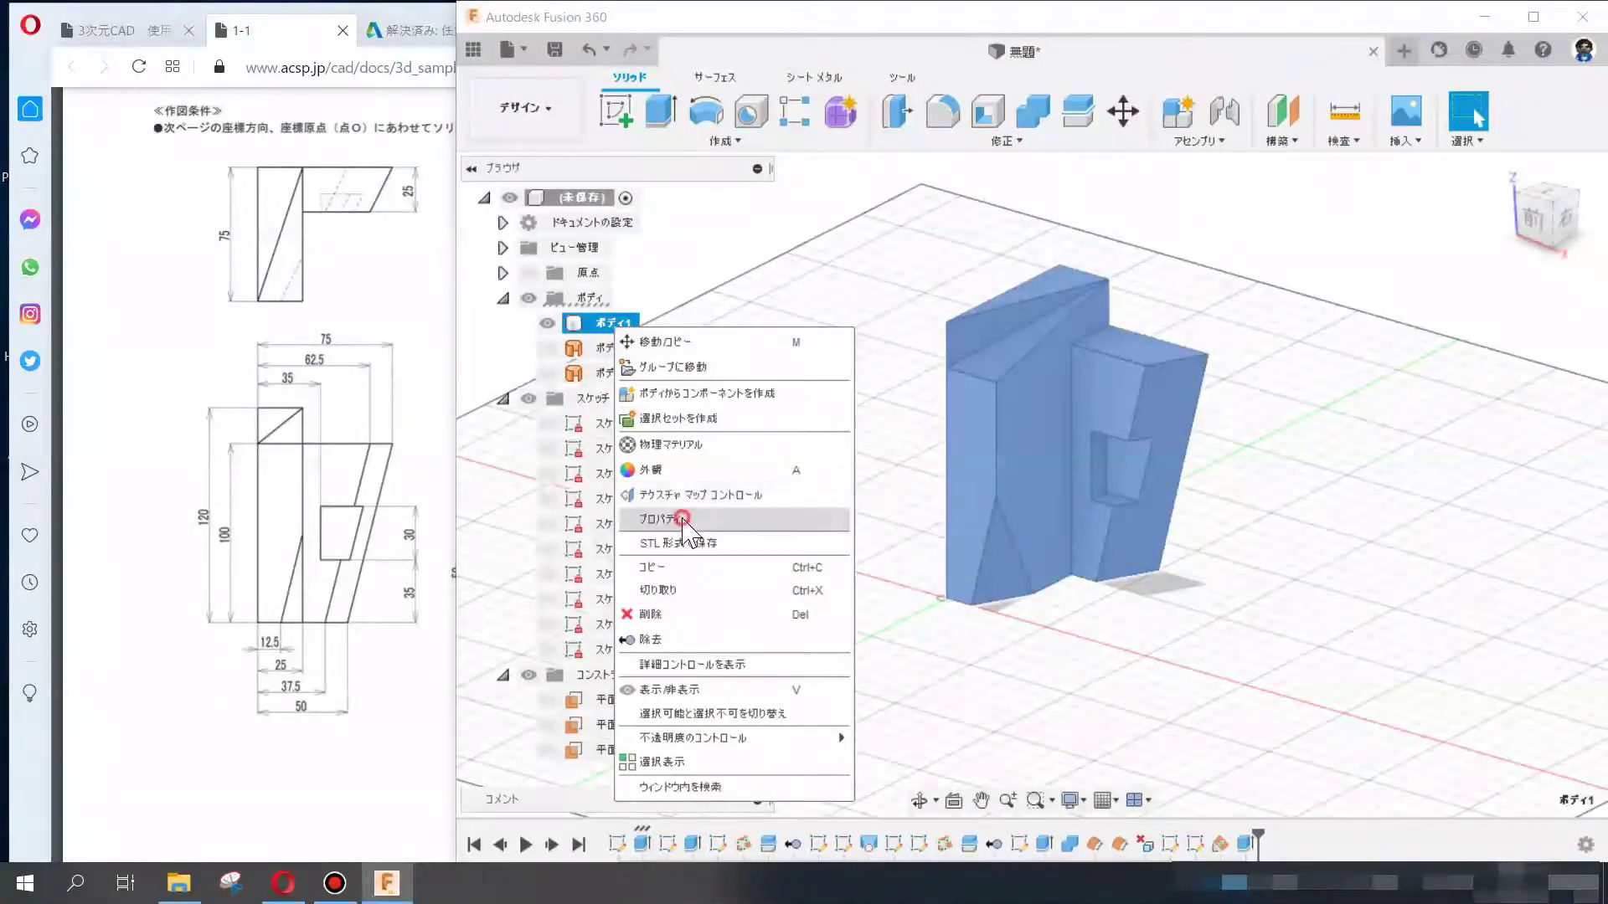
{"action": "left_click", "coordinate": [682, 521]}
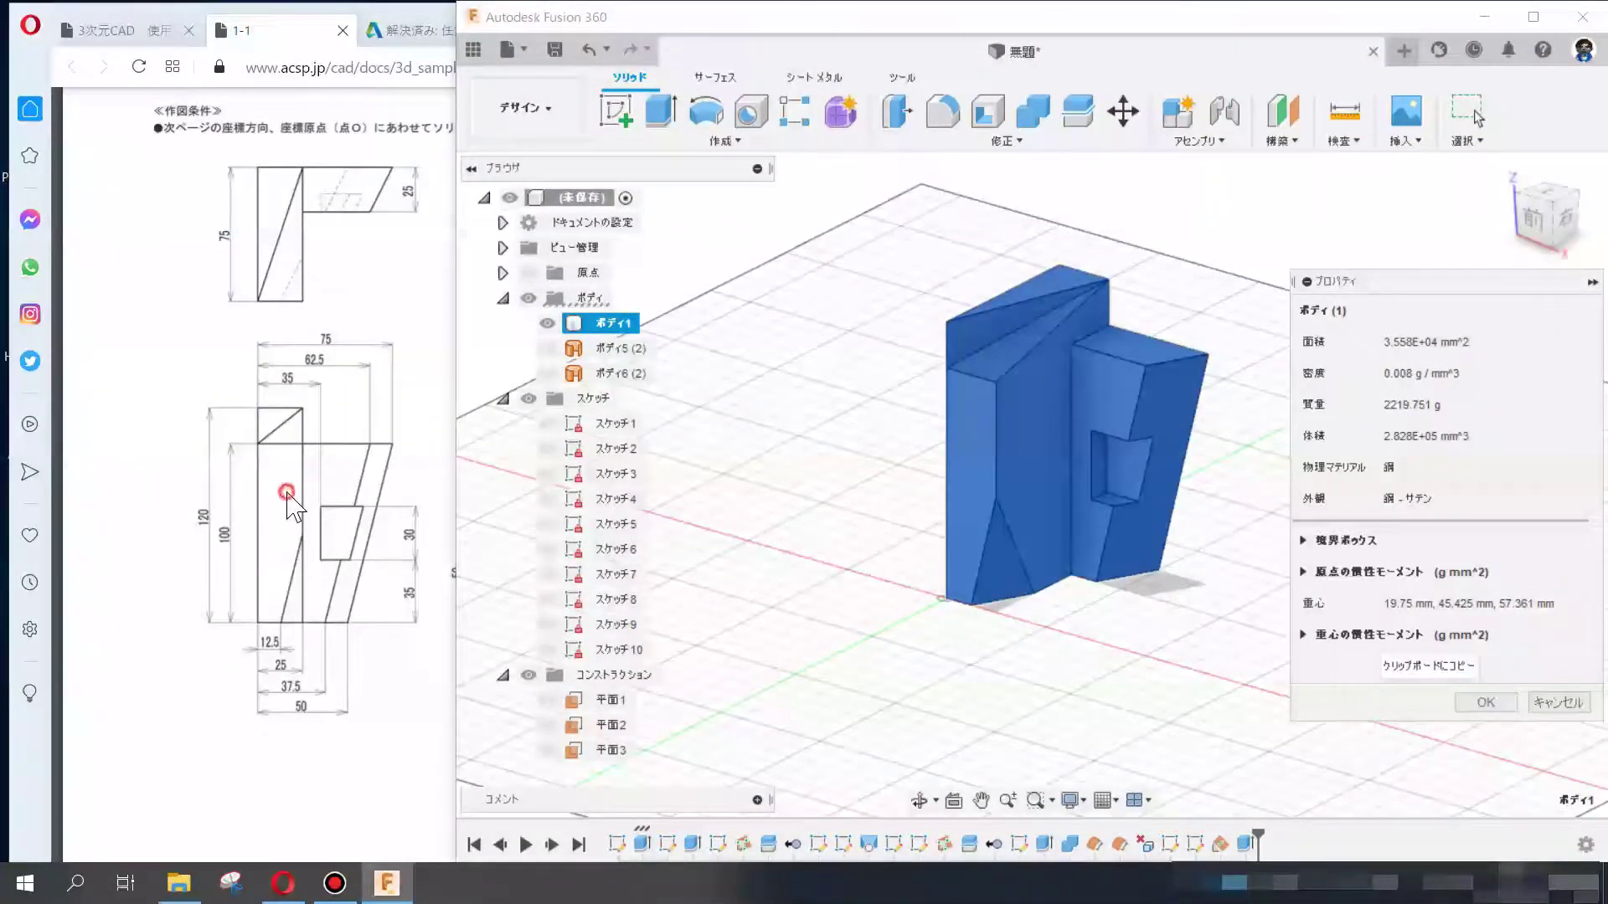
{"action": "left_click", "coordinate": [287, 493]}
{"action": "scroll", "coordinate": [289, 503], "scroll_direction": "down", "scroll_amount": 5}
{"action": "scroll", "coordinate": [289, 503], "scroll_direction": "down", "scroll_amount": 5}
{"action": "scroll", "coordinate": [288, 507], "scroll_direction": "down", "scroll_amount": 5}
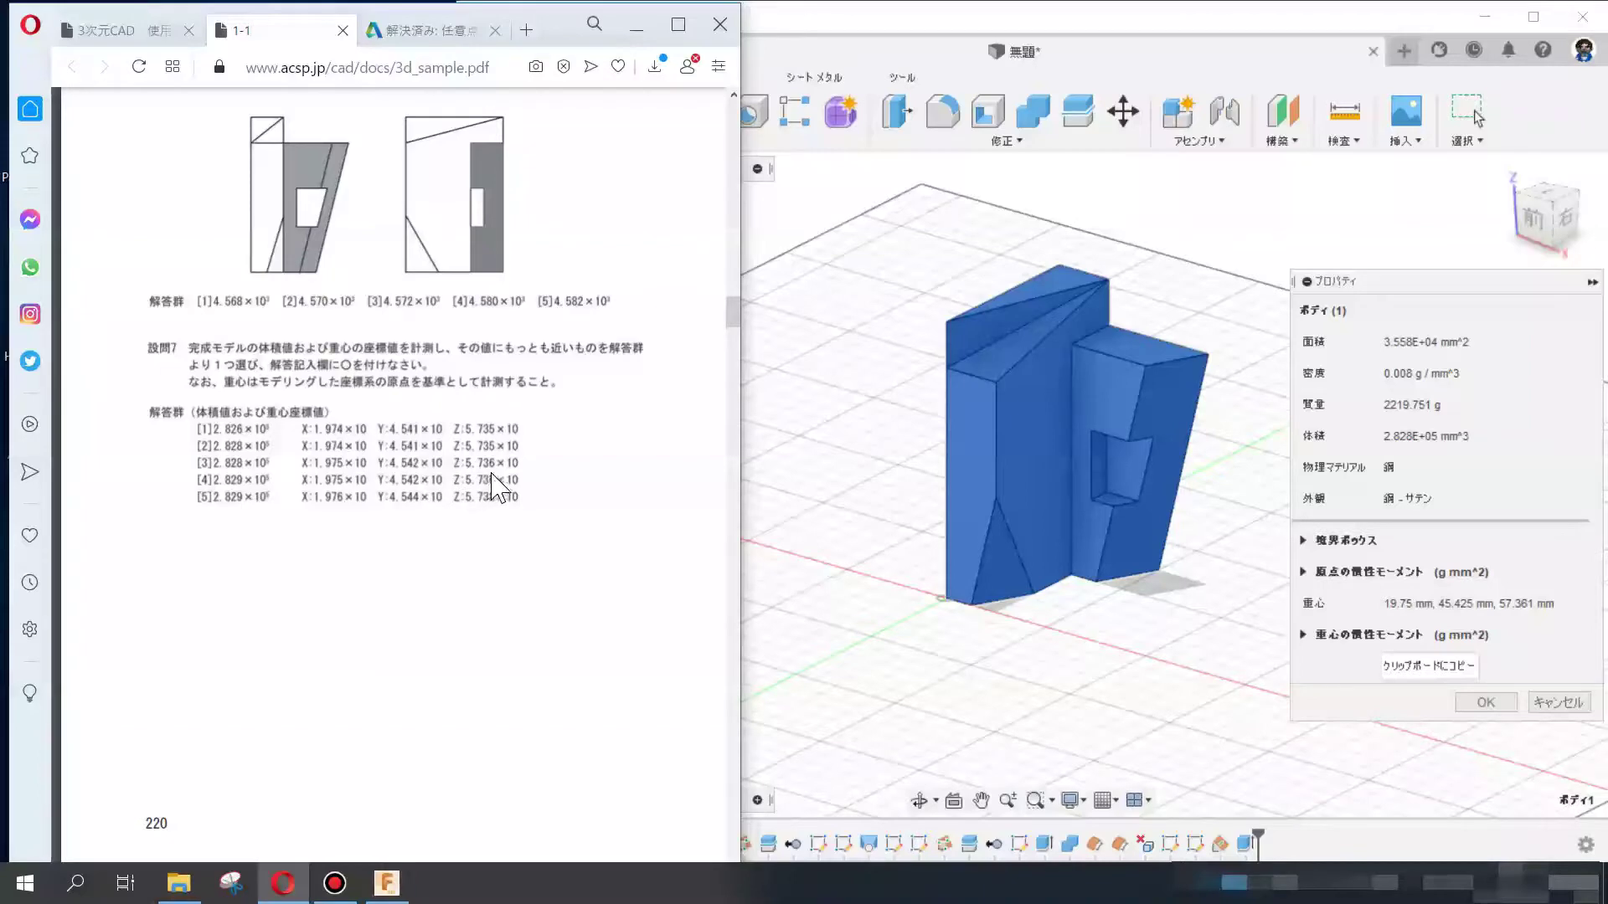
- Close ボディ1's Properties panel after confirming the 2.828E+05 mm³ volume
{"action": "left_click", "coordinate": [847, 423]}
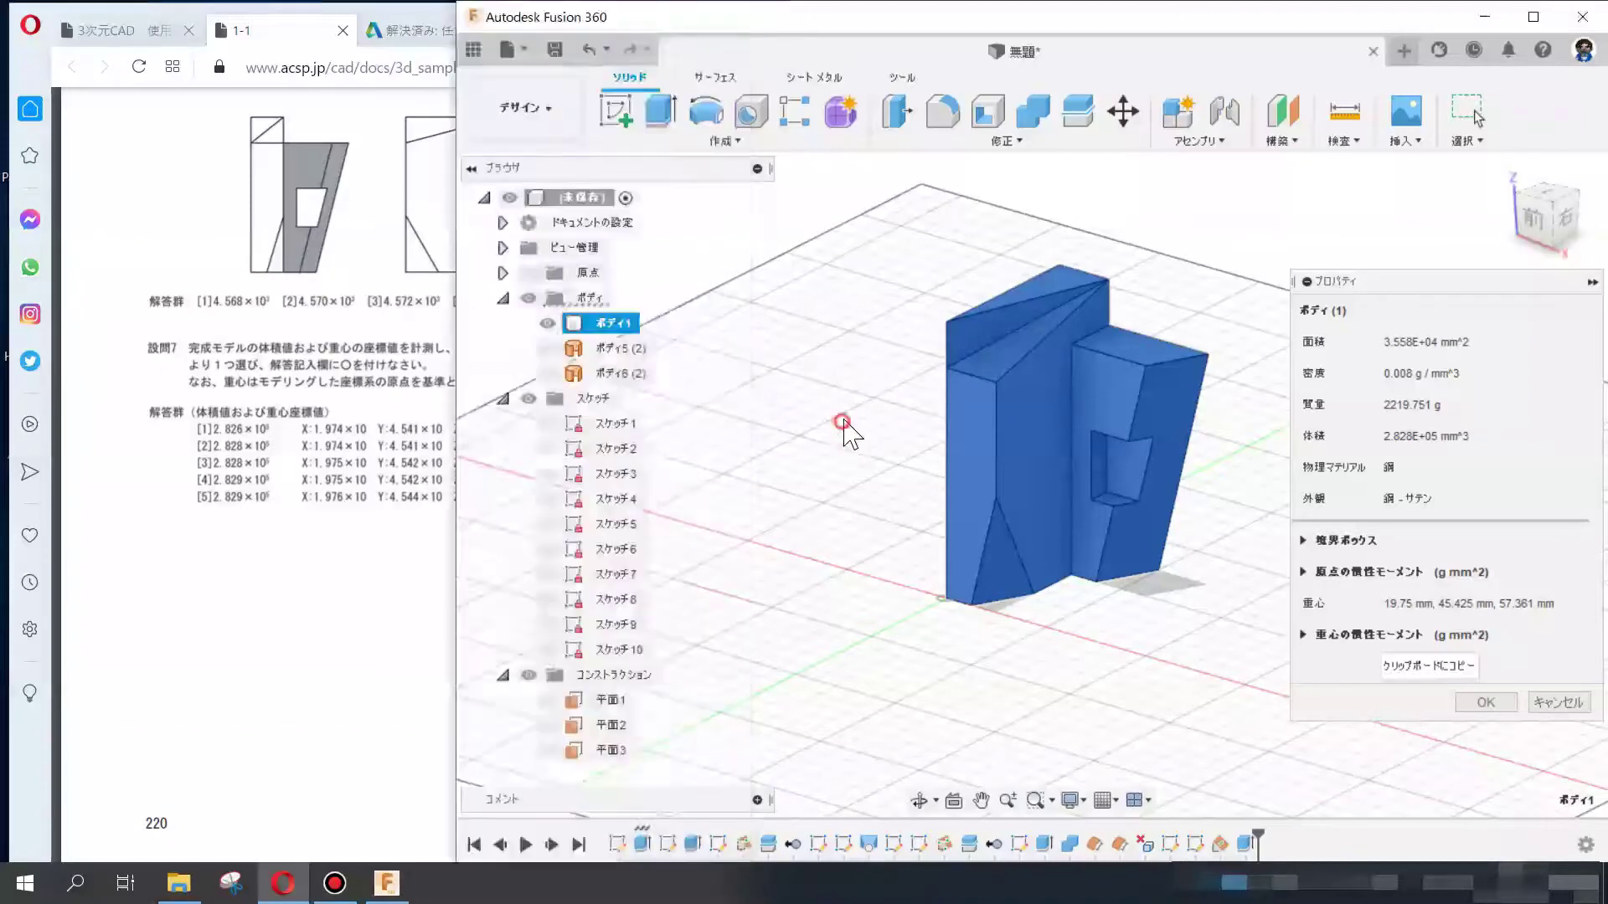
{"action": "left_click", "coordinate": [1558, 702]}
{"action": "scroll", "coordinate": [1245, 619], "scroll_direction": "up", "scroll_amount": 2}
{"action": "scroll", "coordinate": [1248, 624], "scroll_direction": "up", "scroll_amount": 1}
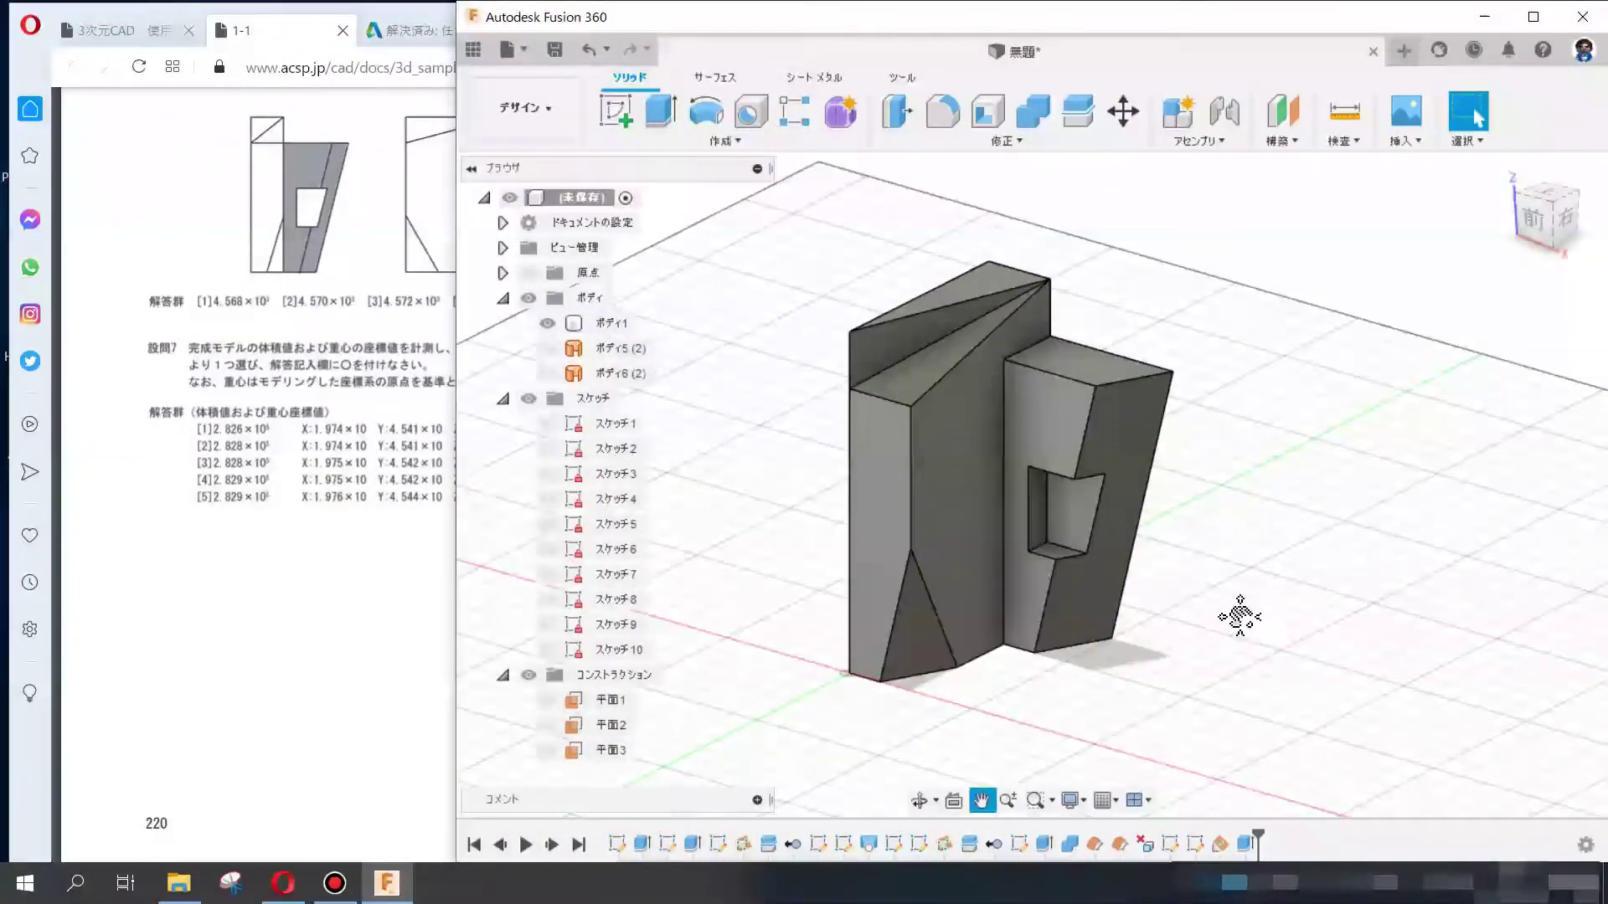
{"action": "scroll", "coordinate": [1247, 624], "scroll_direction": "up", "scroll_amount": 1}
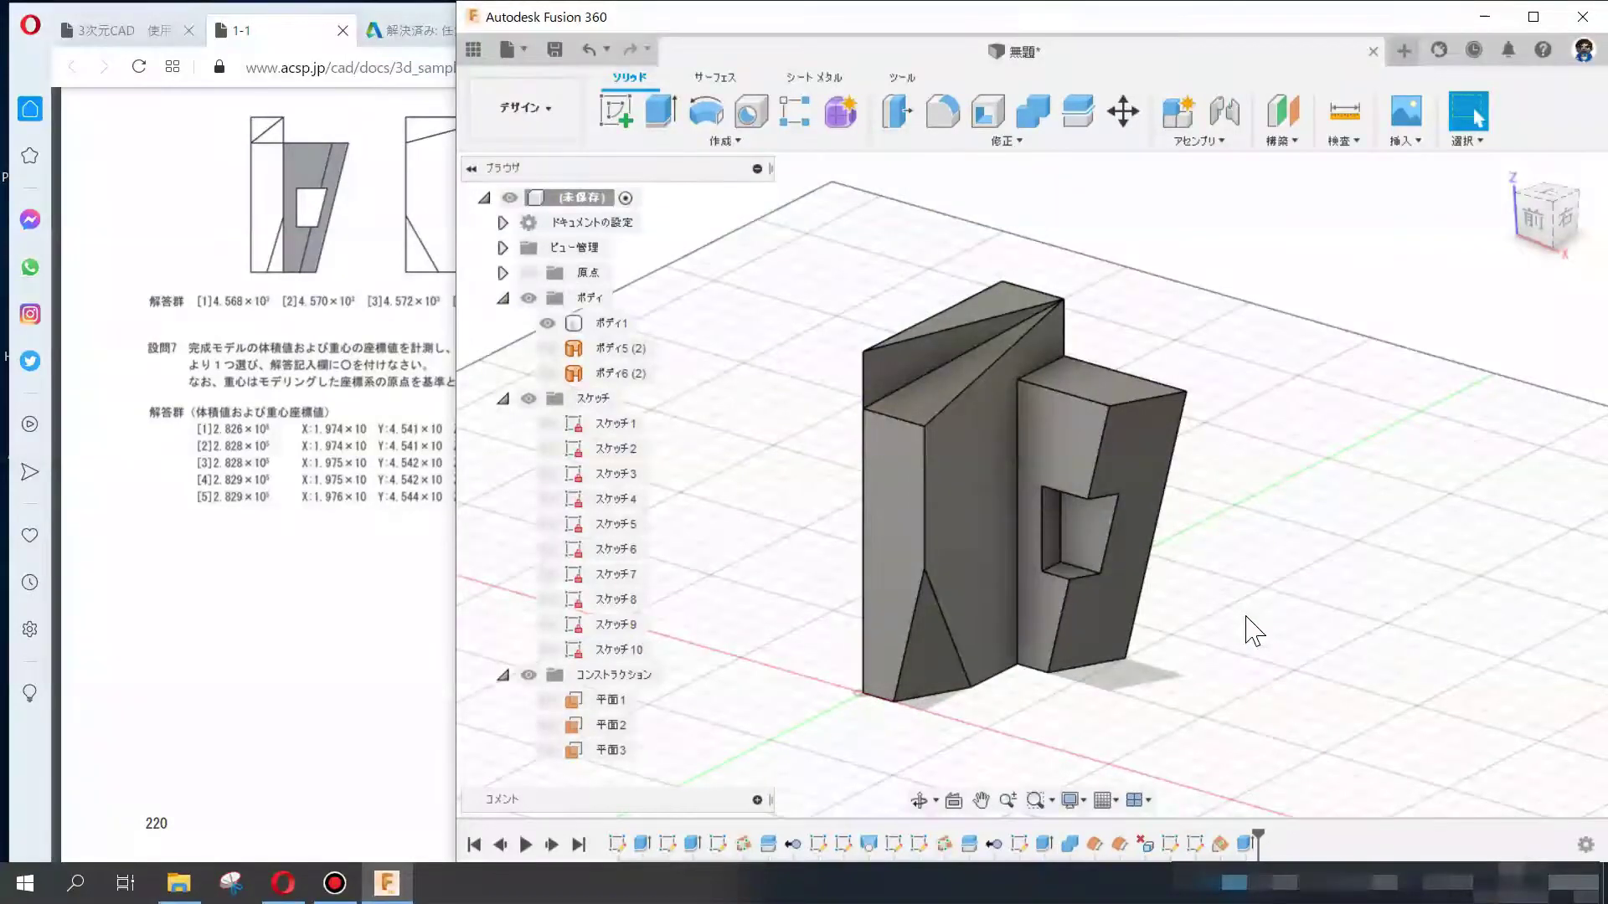